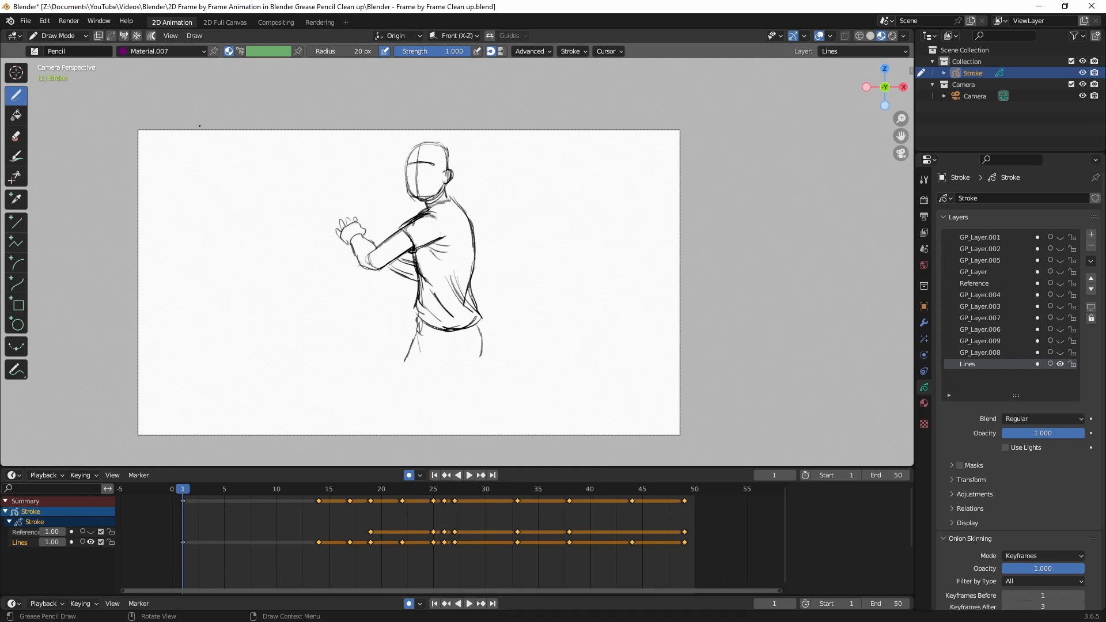
Step: In Edit Mode, select the whole figure at frame 1, move it down along global Z, and return to Draw Mode
click(65, 34)
click(61, 54)
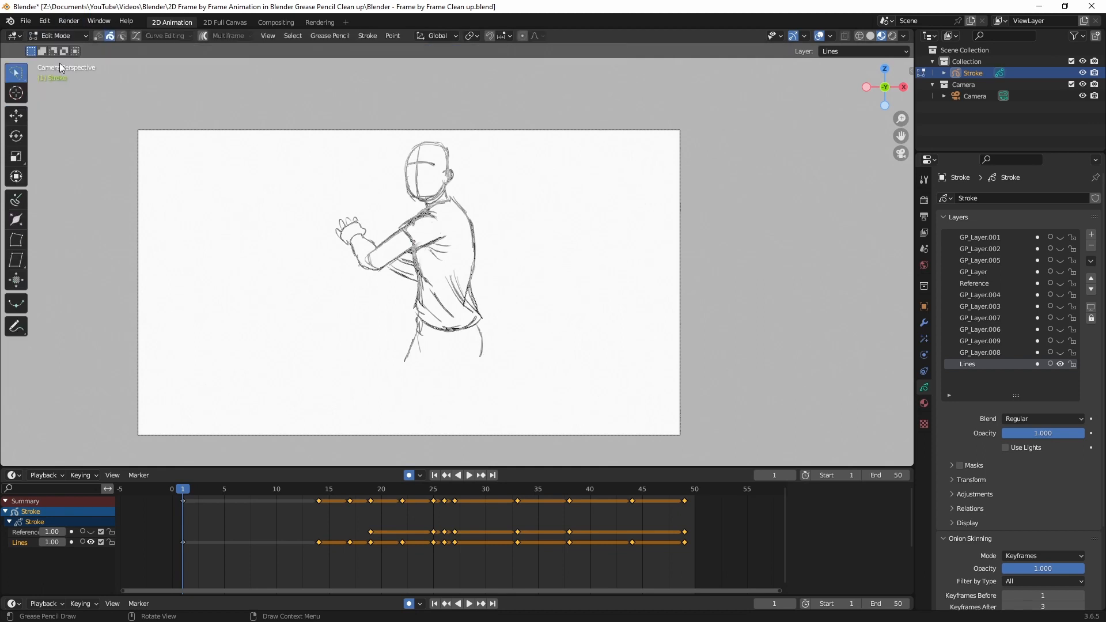
drag(294, 125, 433, 242)
mouse_move(657, 137)
mouse_down()
mouse_move(191, 173)
mouse_move(538, 354)
mouse_move(568, 300)
mouse_up()
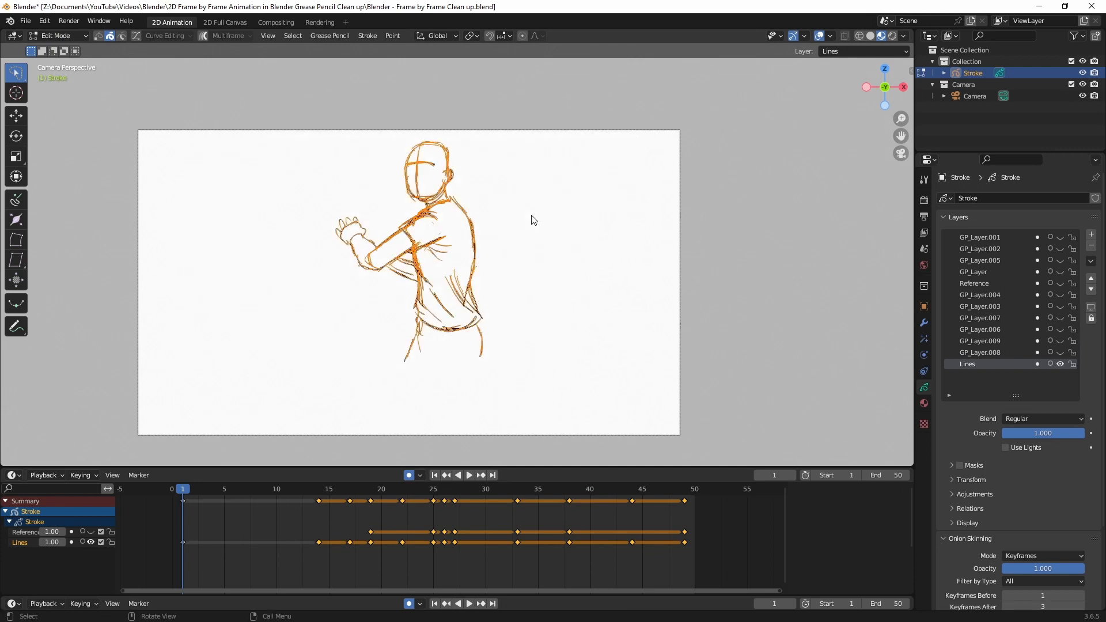
key(g)
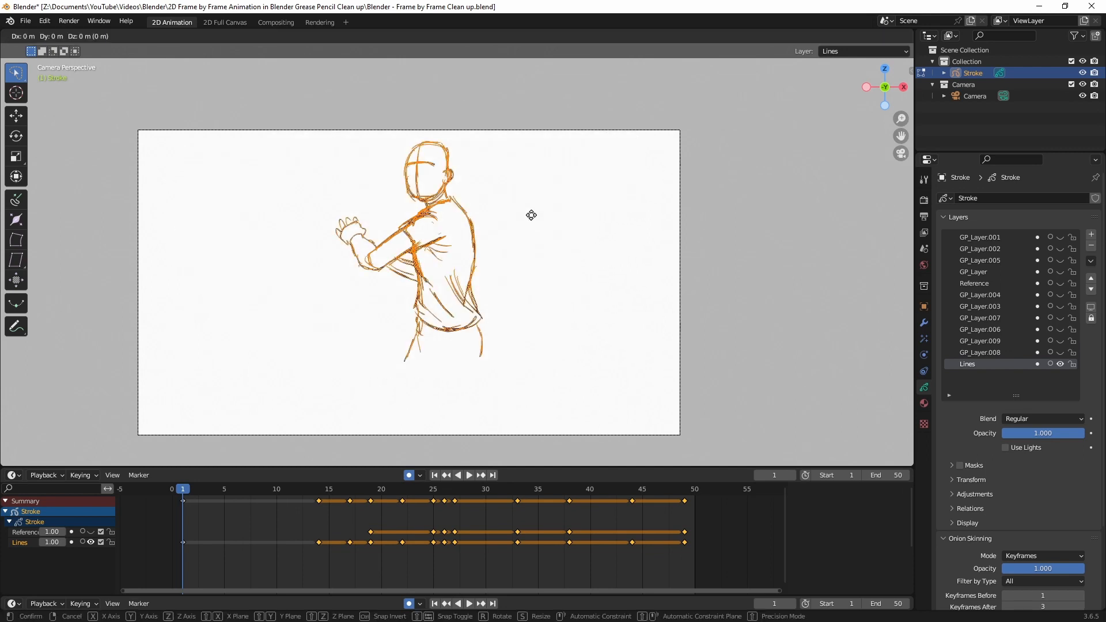
key(z)
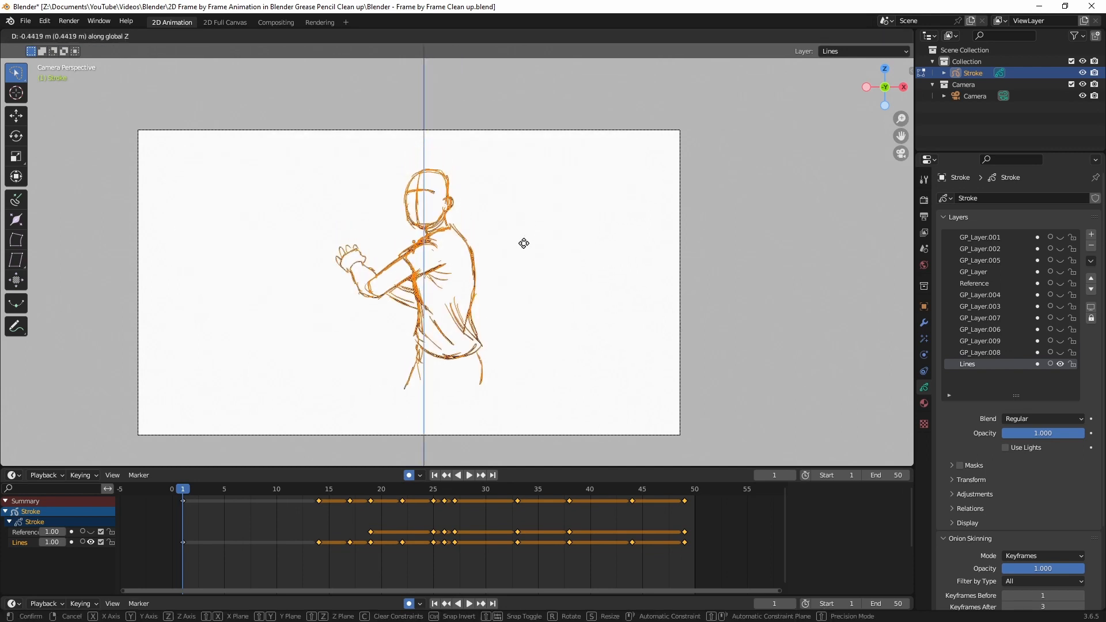
click(523, 251)
click(58, 36)
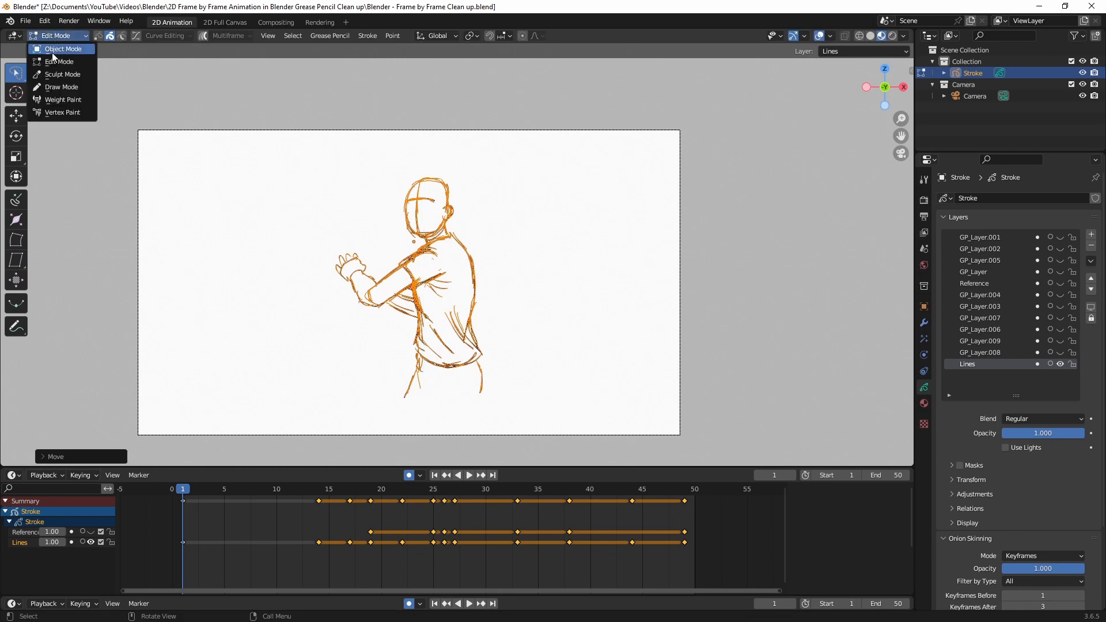
click(61, 87)
Step: Play the animation from frame 1 to check the figure's lowered starting pose
key(space)
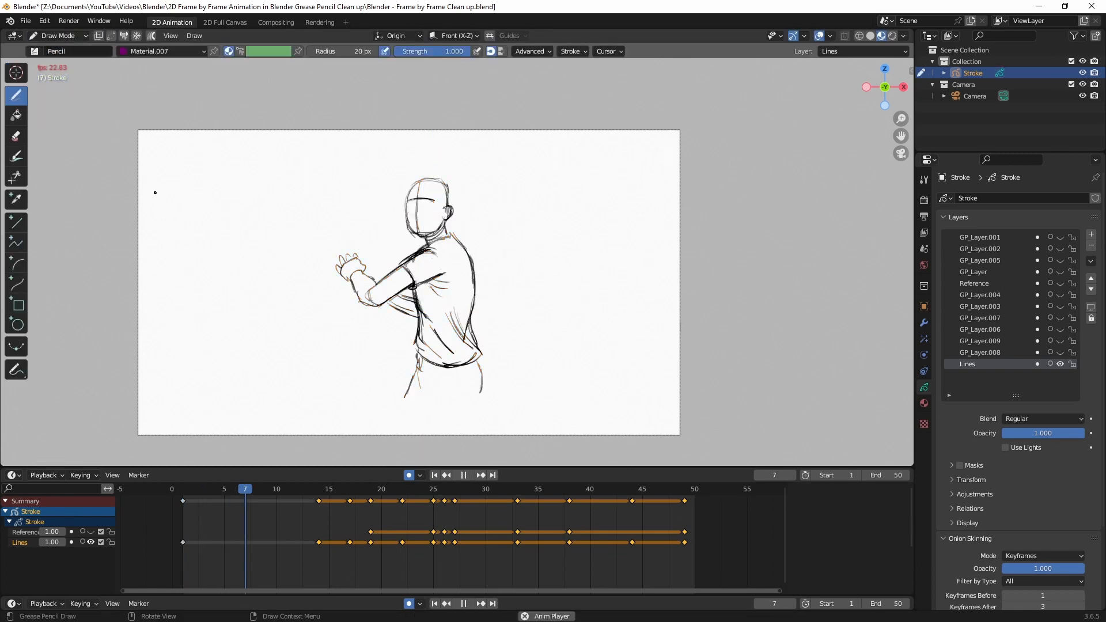
click(185, 490)
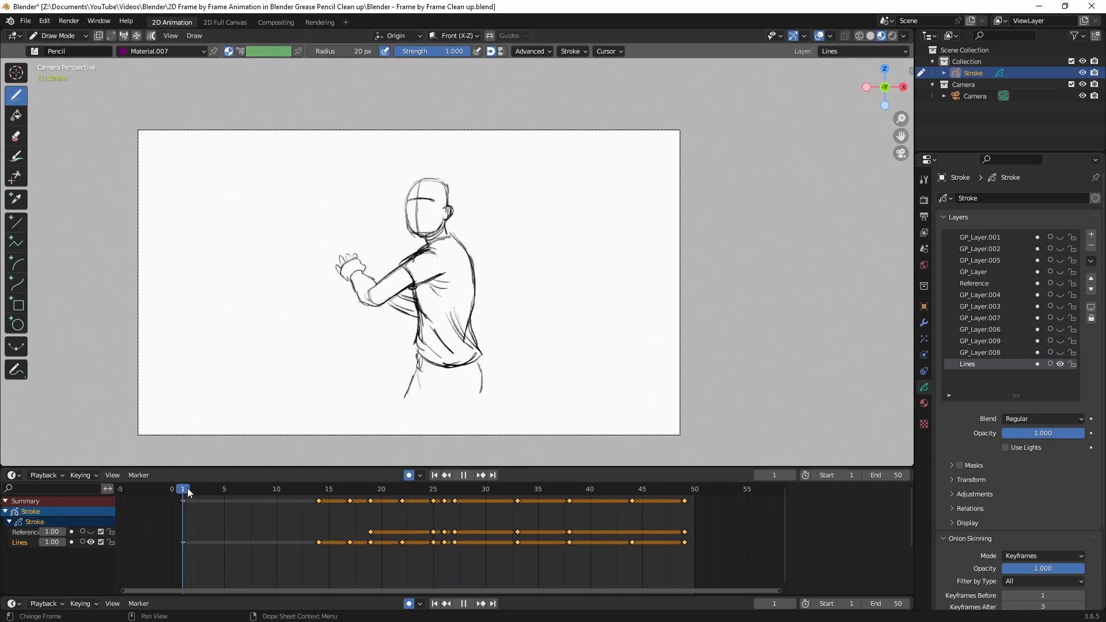
key(space)
key(space)
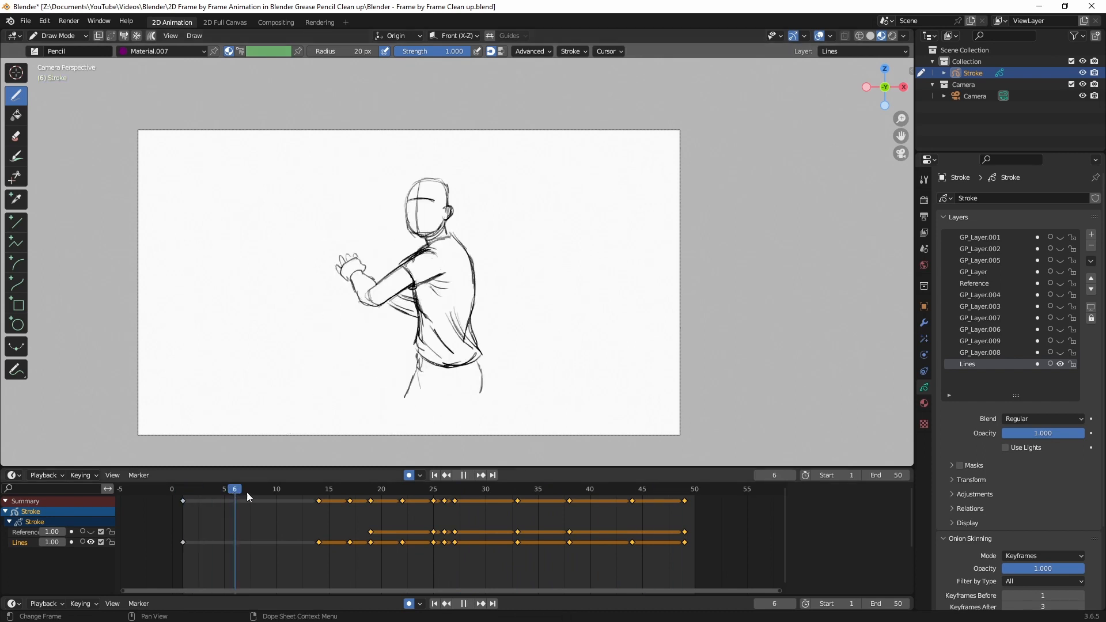
Step: Go to frame 14 and delete the Lines layer's keyframe there
click(310, 494)
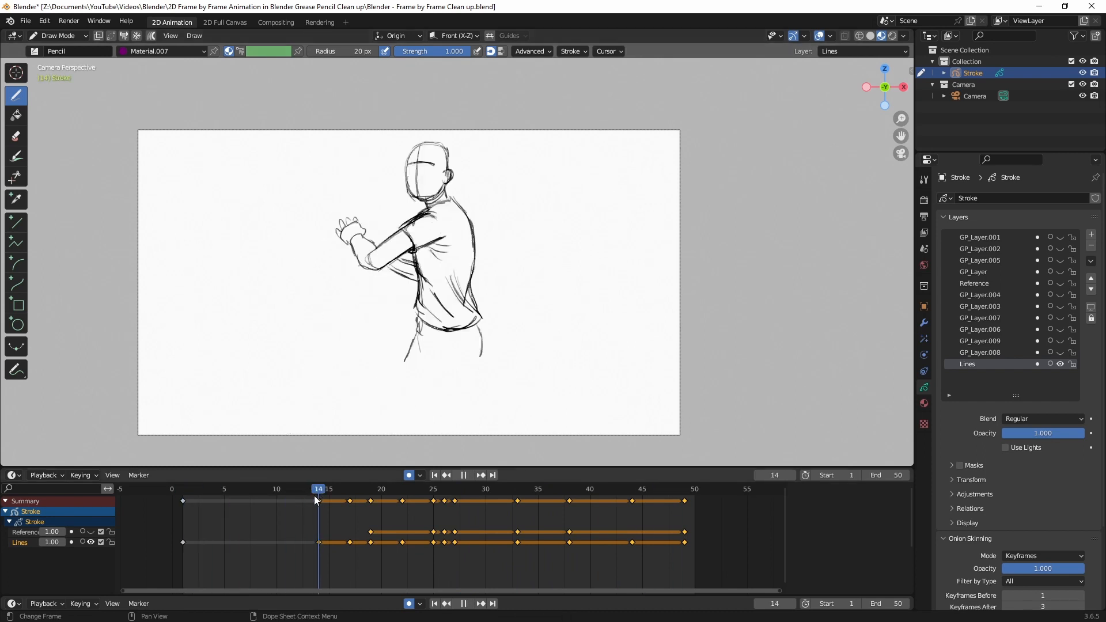
key(space)
drag(336, 569, 293, 486)
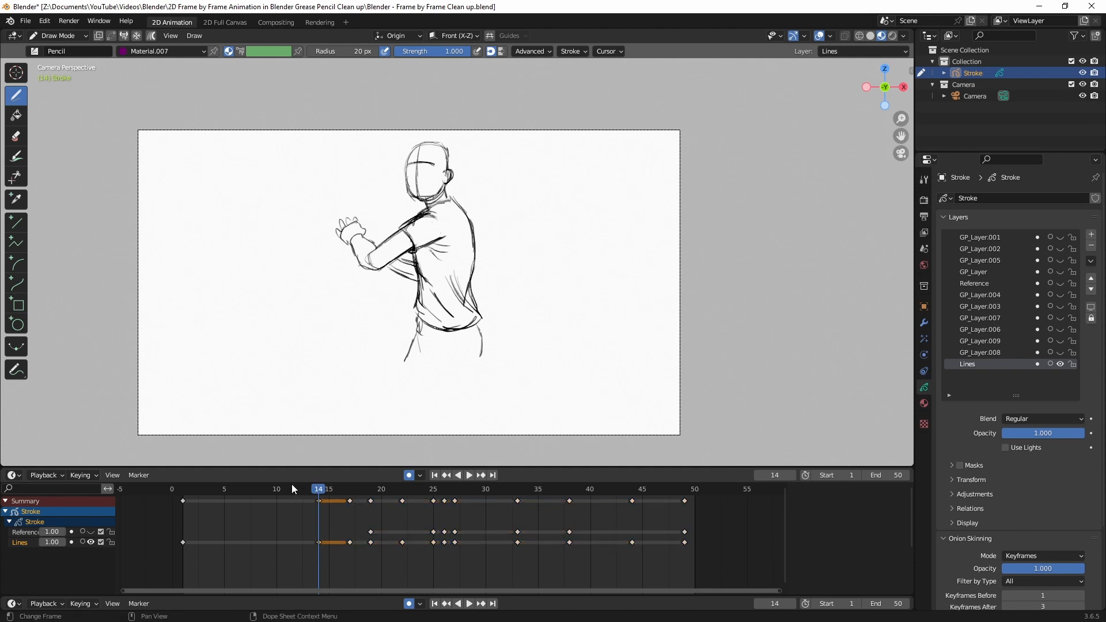
key(Delete)
Step: Return to frame 1 and play the animation to review the motion without the frame 14 drawing
key(shift+Left)
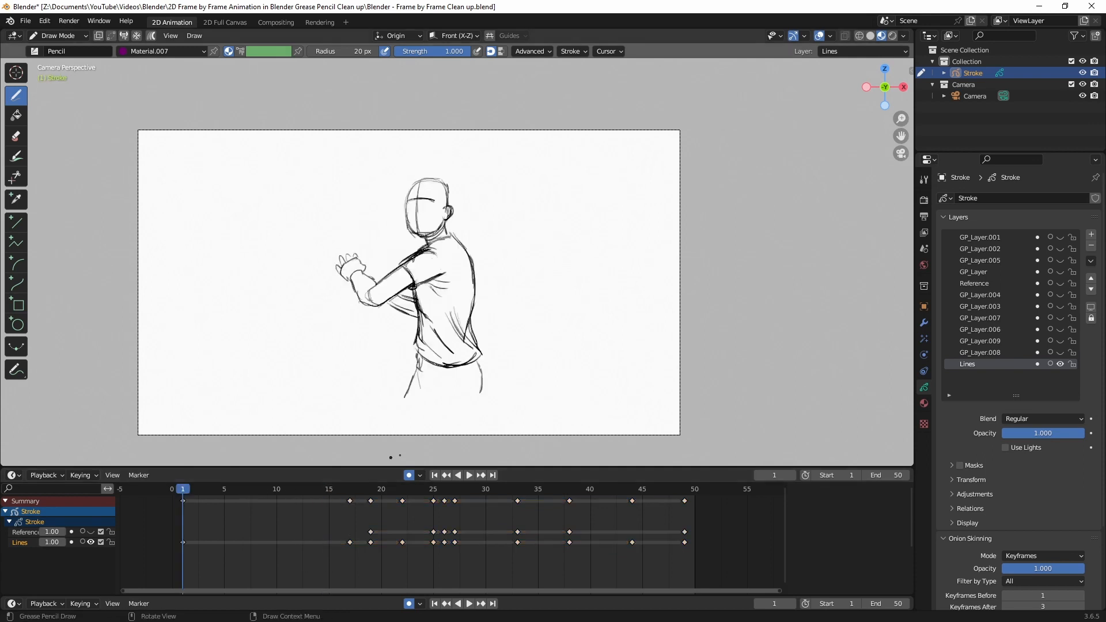
key(space)
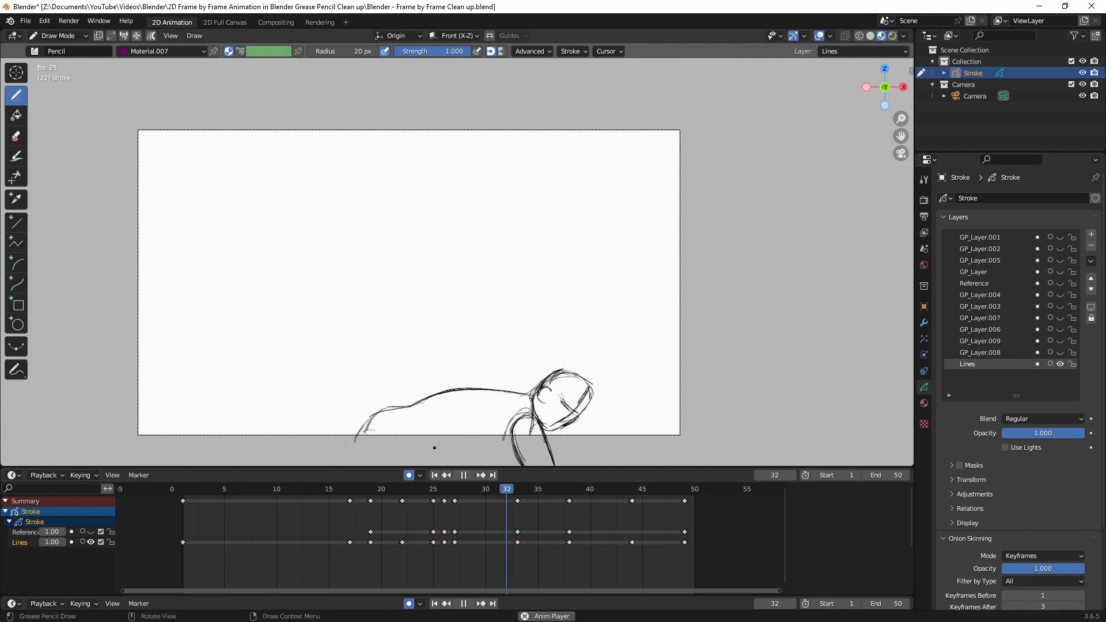
key(space)
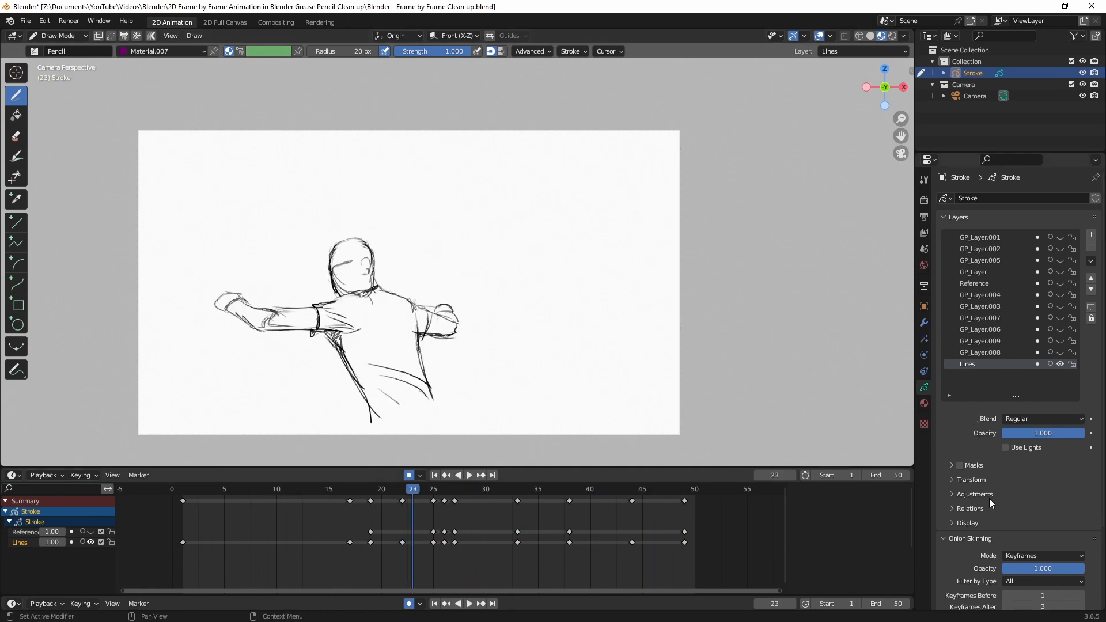
Step: Set the onion skinning range to 50 frames before and 50 frames after
drag(969, 396, 964, 367)
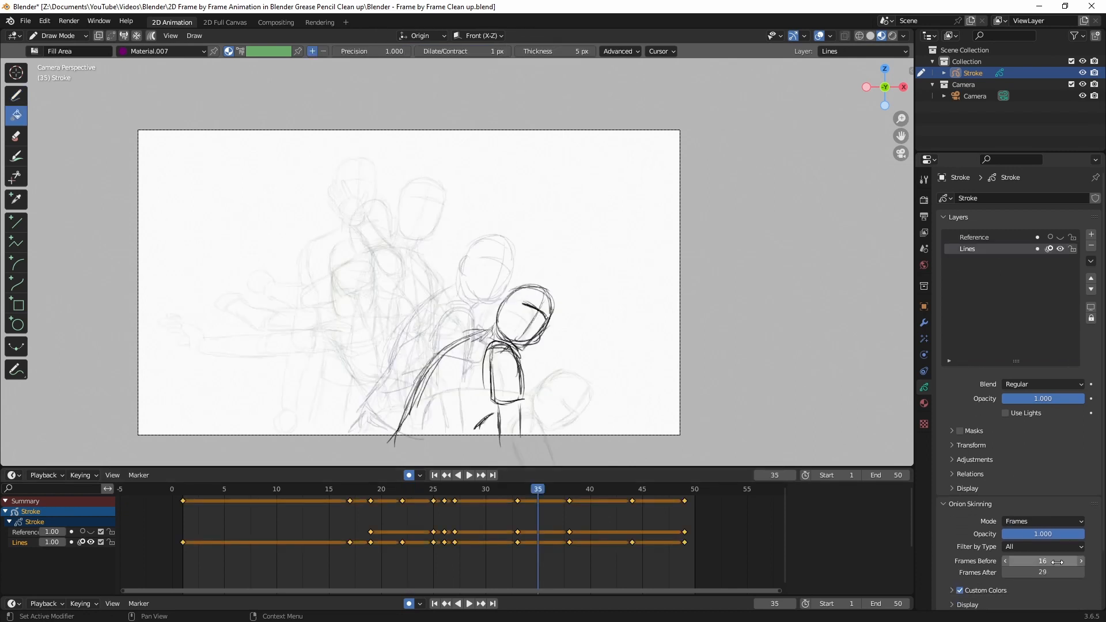
click(1058, 562)
text(50)
key(Tab)
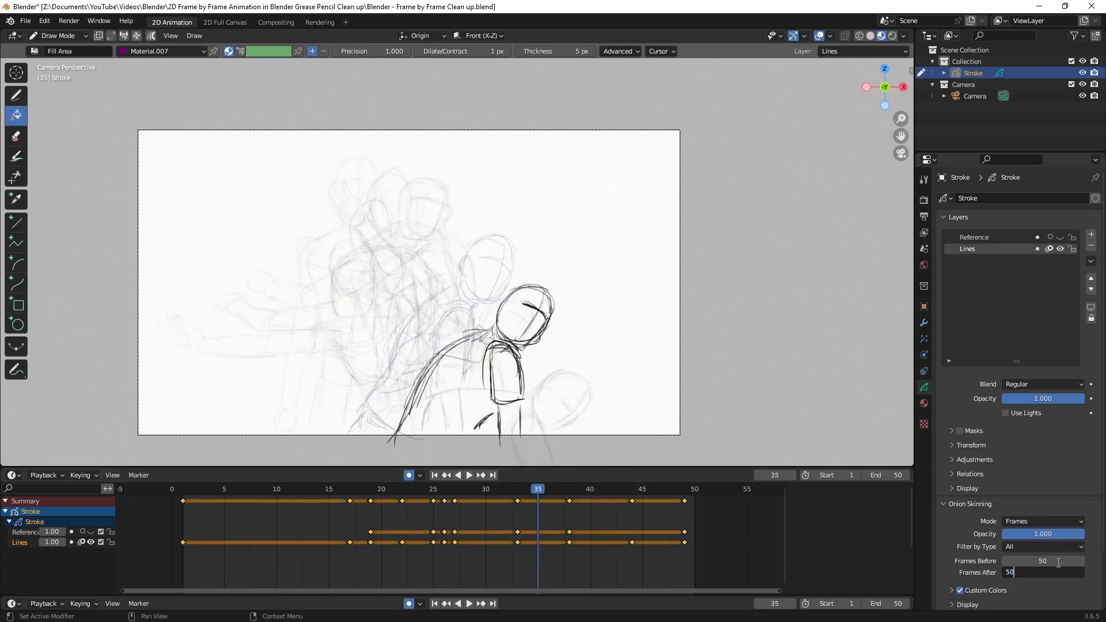
text(50)
key(Tab)
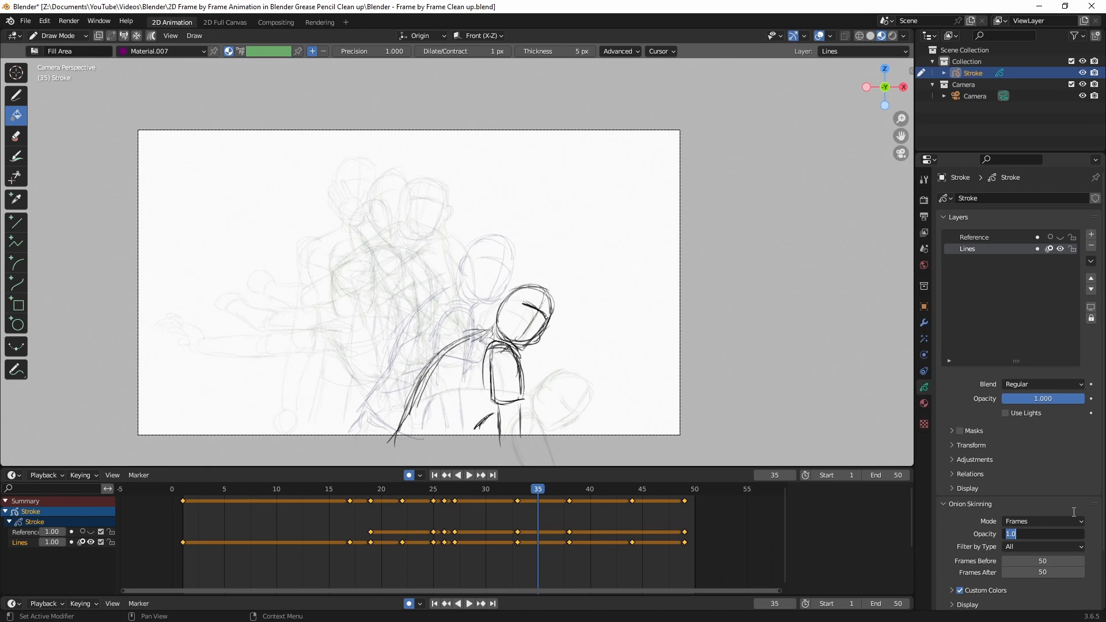
key(Return)
Step: At frame 17, select the whole figure in Edit Mode and move it about 0.18 m down along global Z
scroll(372, 153, up, 1)
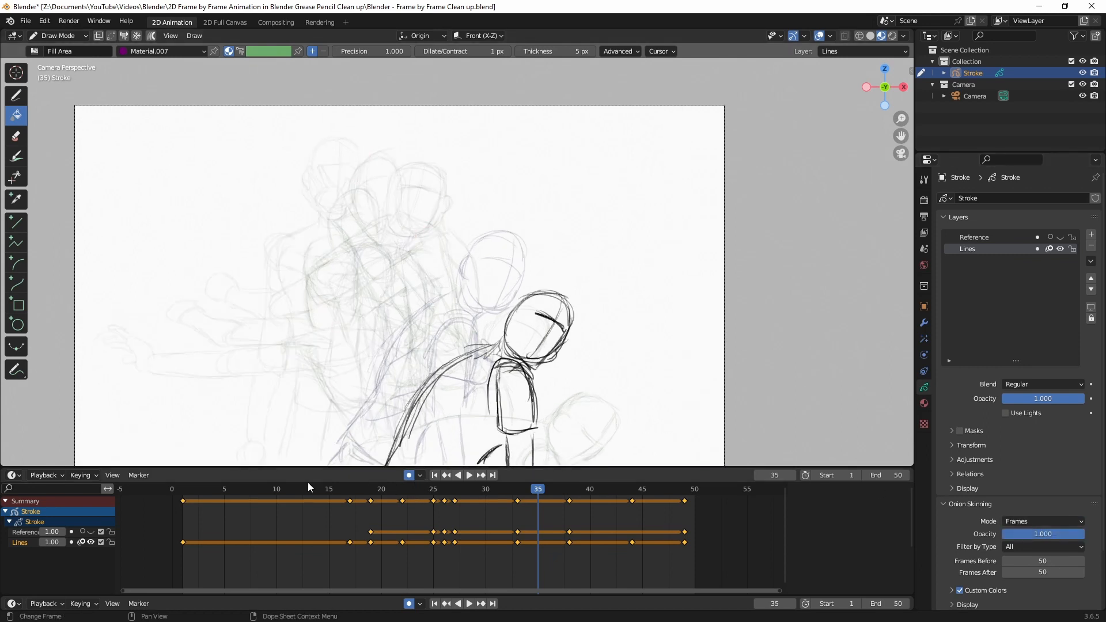
key(space)
mouse_move(220, 490)
mouse_down()
mouse_move(187, 494)
mouse_move(348, 496)
mouse_up()
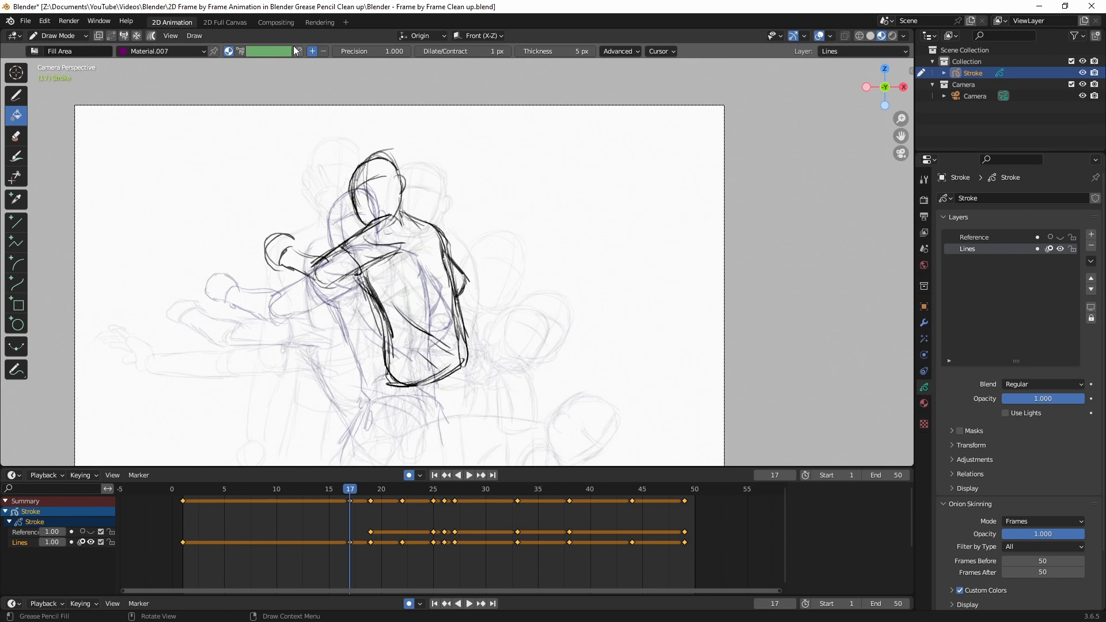
click(75, 36)
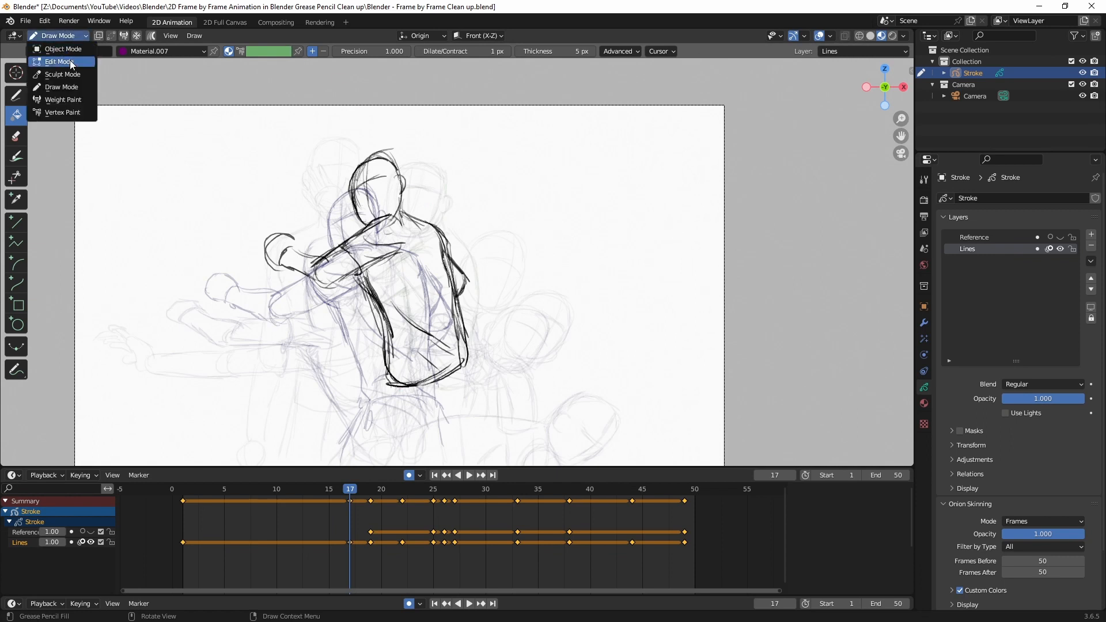
click(70, 60)
mouse_move(312, 92)
mouse_down()
mouse_move(831, 489)
mouse_move(486, 55)
mouse_move(313, 63)
mouse_up()
key(g)
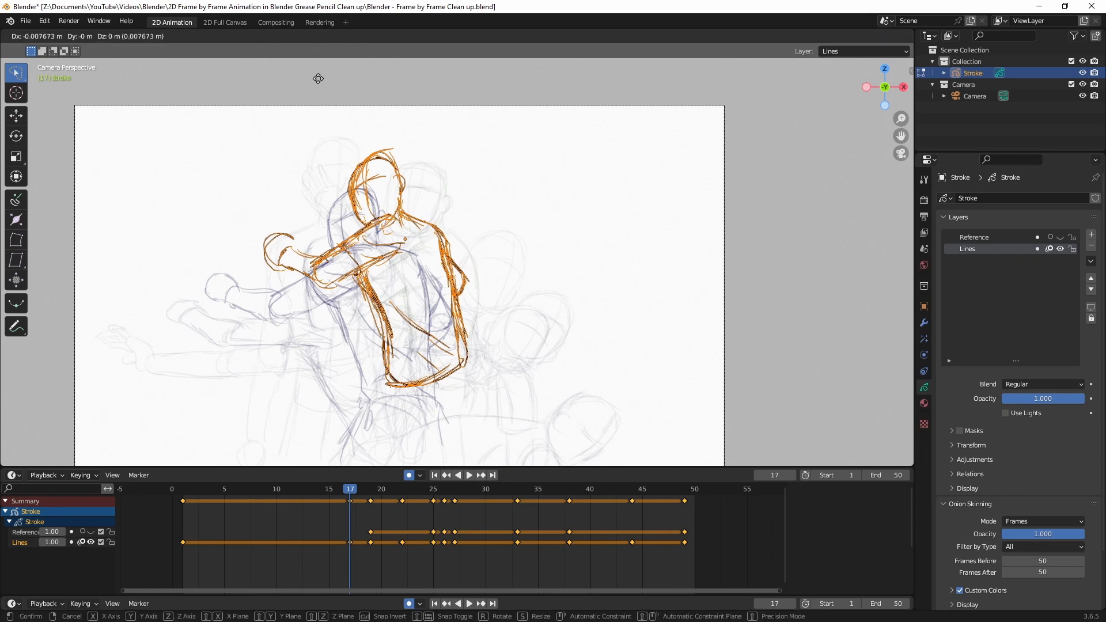
key(z)
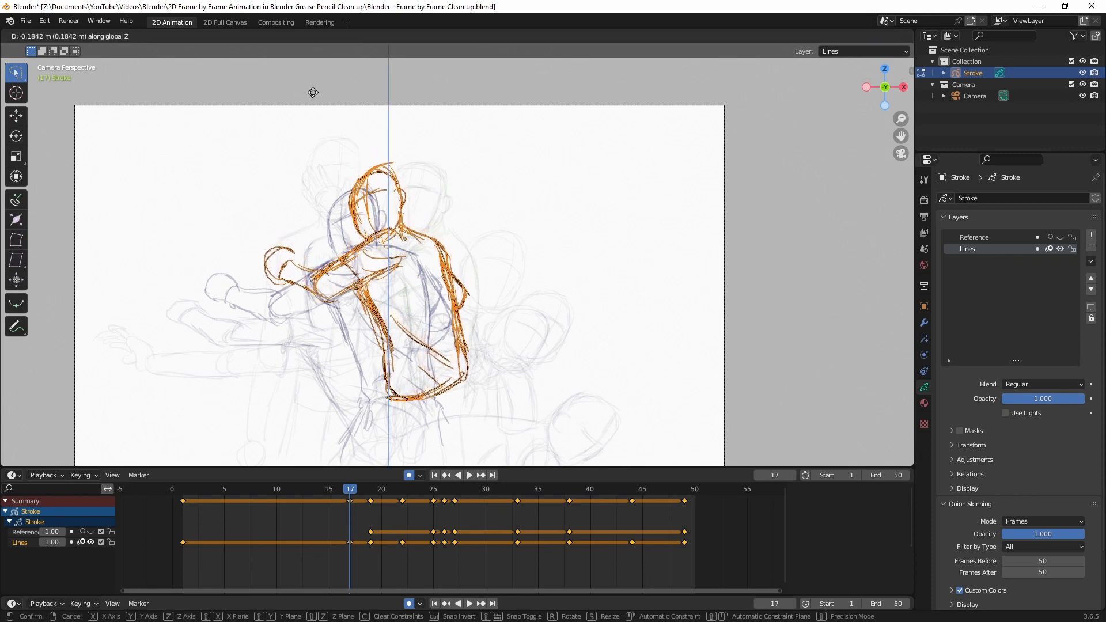
click(313, 92)
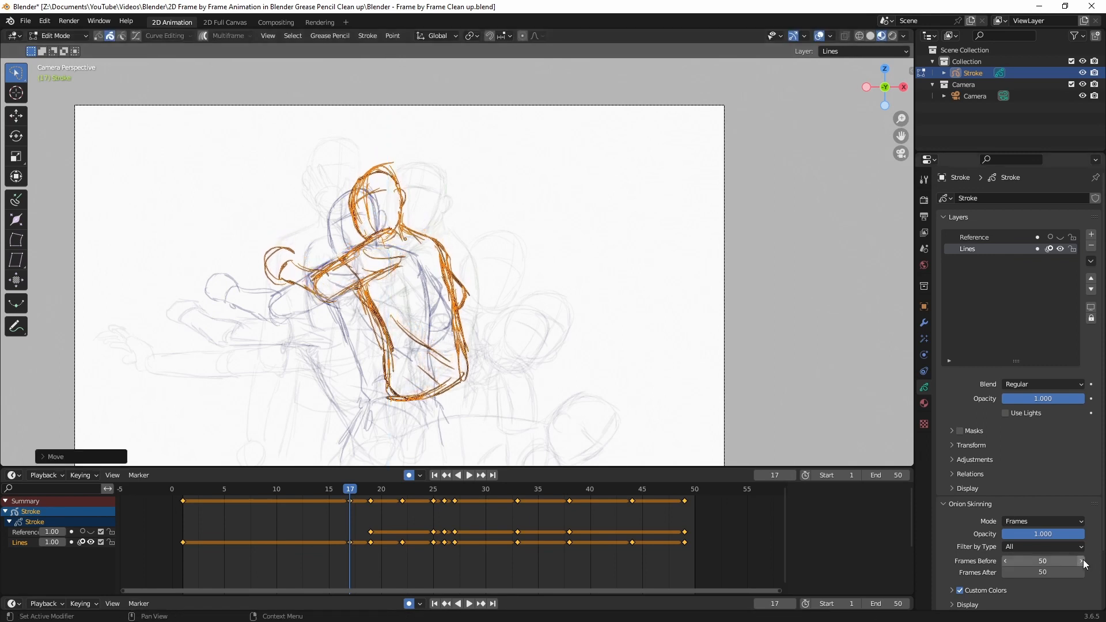
Step: Set the onion skin's Frames After to 0 and shift the whole frame 17 figure slightly left and down
drag(1070, 576, 1014, 576)
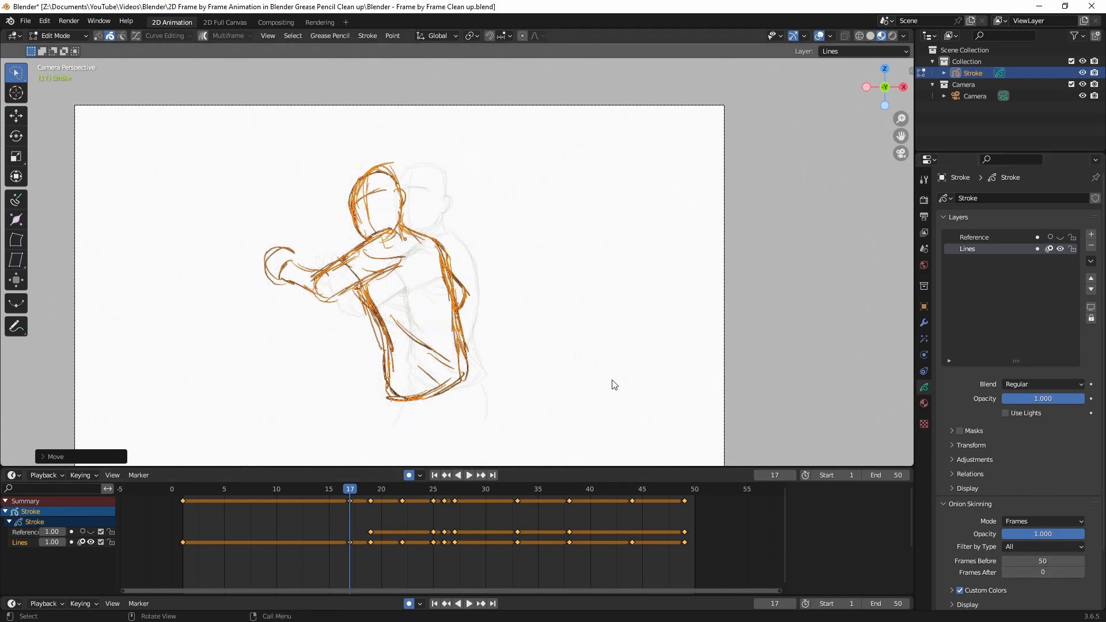
drag(587, 118, 108, 525)
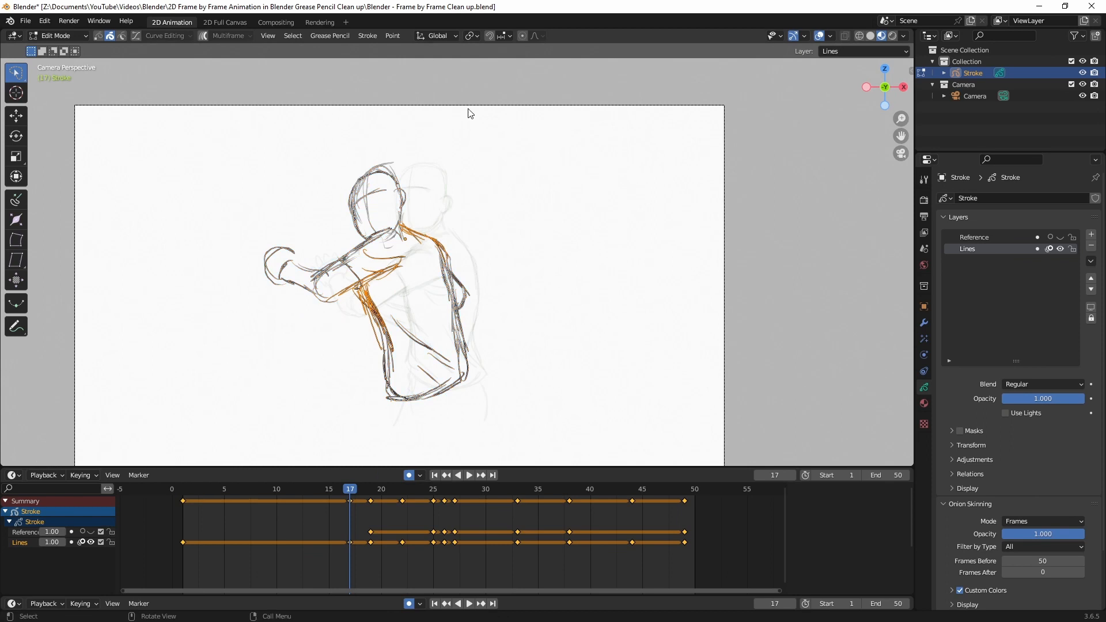
mouse_move(469, 108)
mouse_down()
mouse_move(684, 248)
mouse_move(692, 437)
mouse_up()
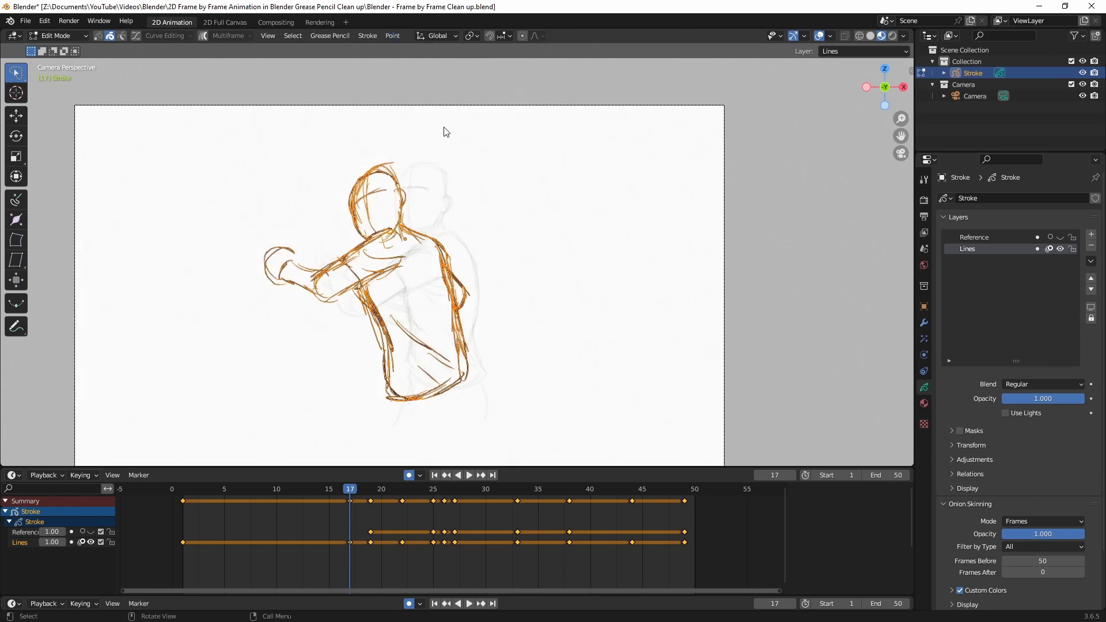
key(g)
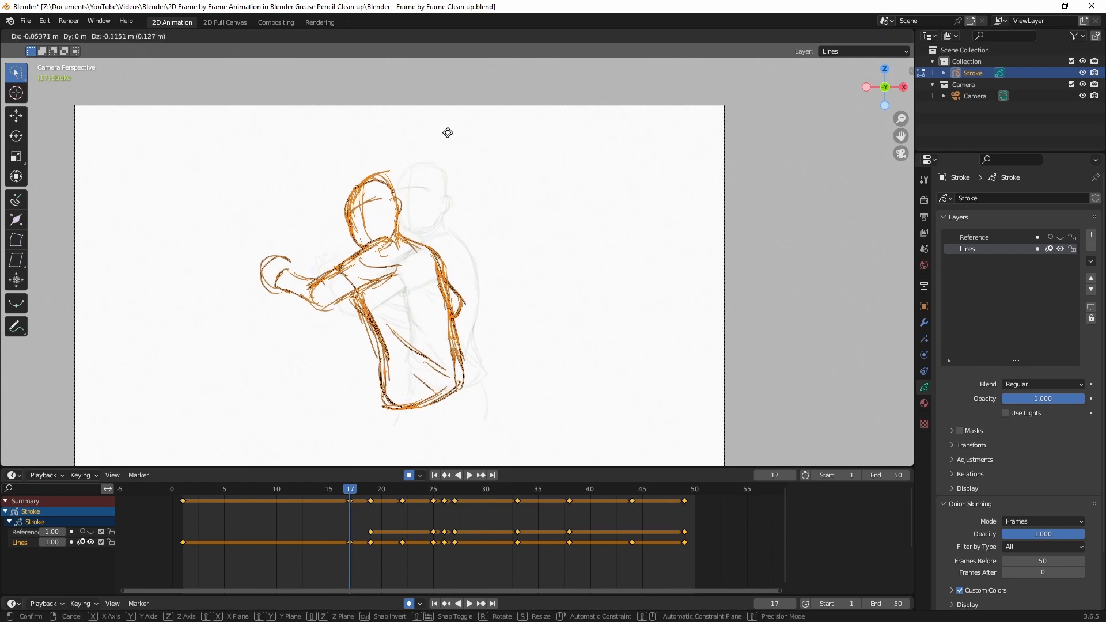
click(449, 135)
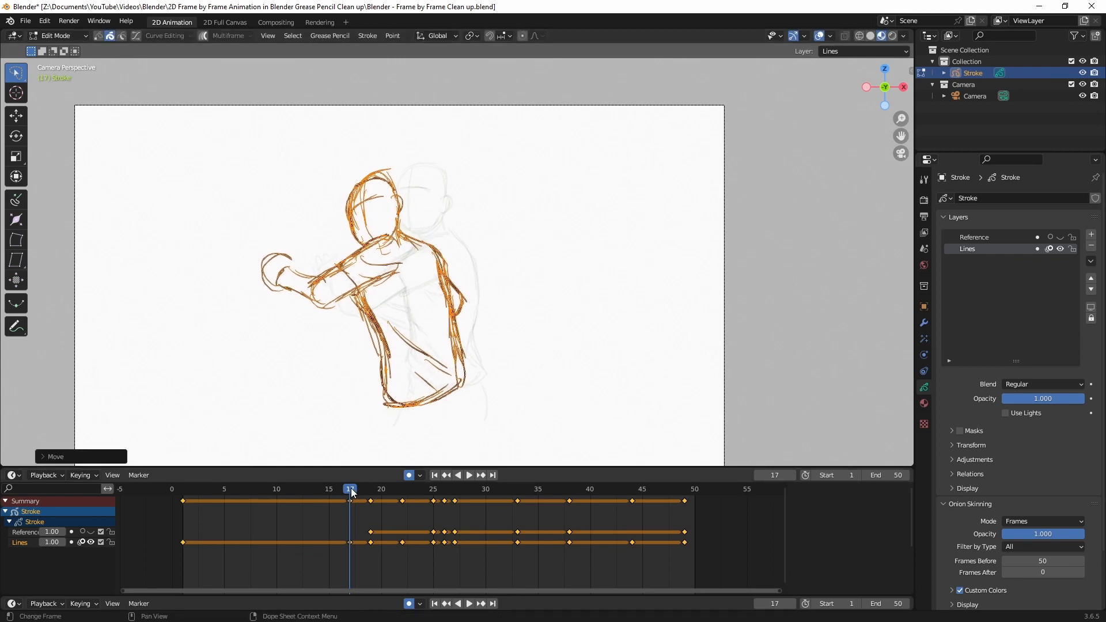
Step: At frame 19, select all strokes of the figure and move them slightly left and down
drag(353, 491, 369, 495)
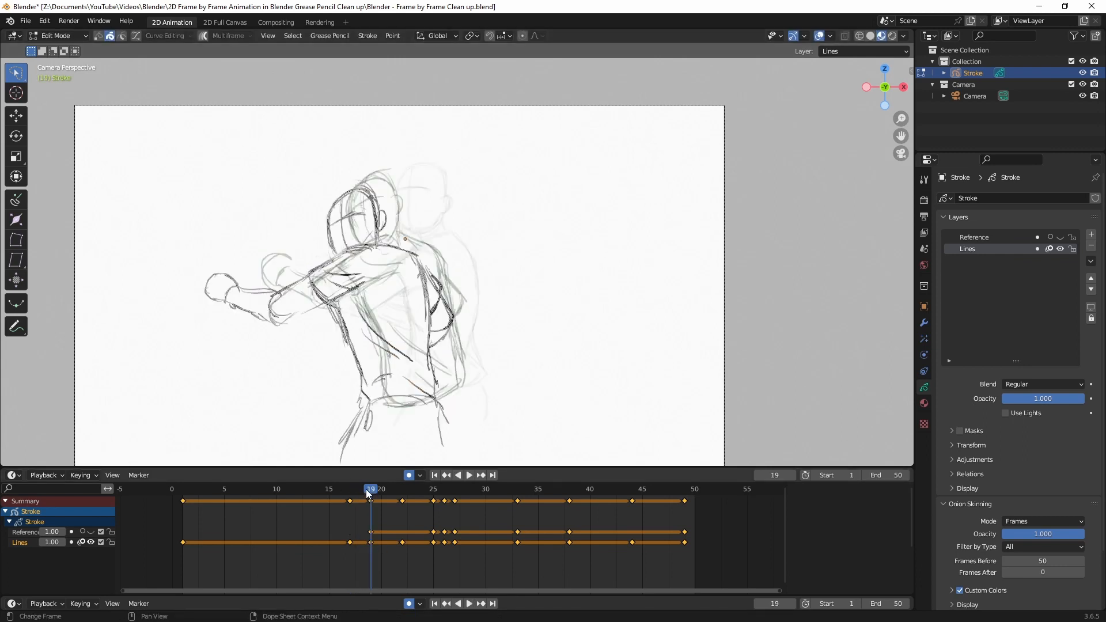
mouse_move(509, 149)
ctrl+right_down()
mouse_move(301, 178)
mouse_move(317, 493)
mouse_move(497, 223)
ctrl+right_up()
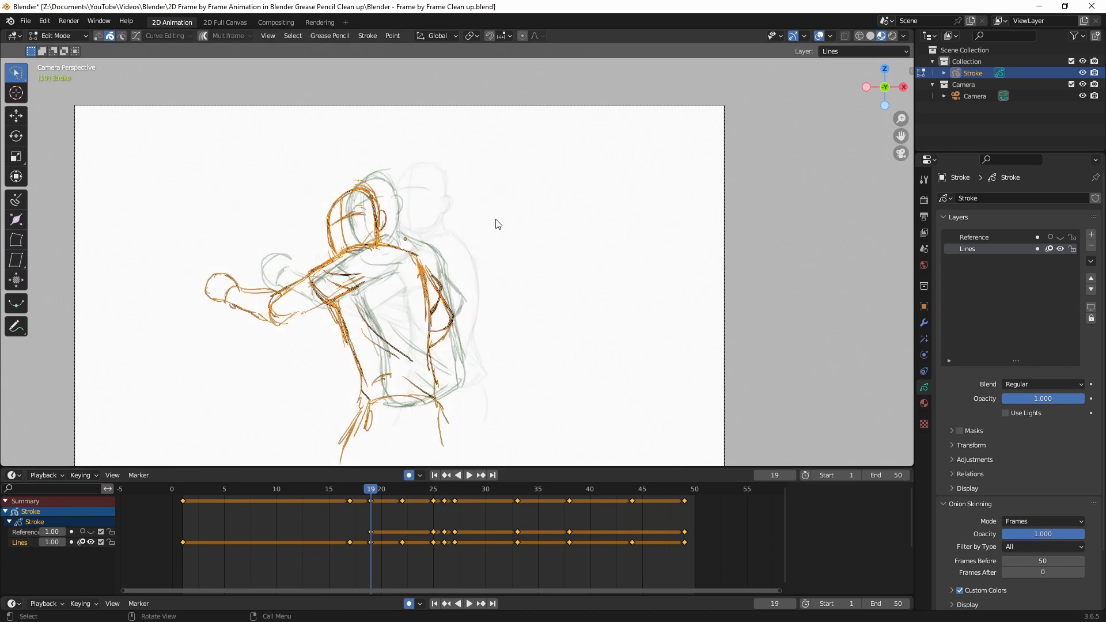
key(g)
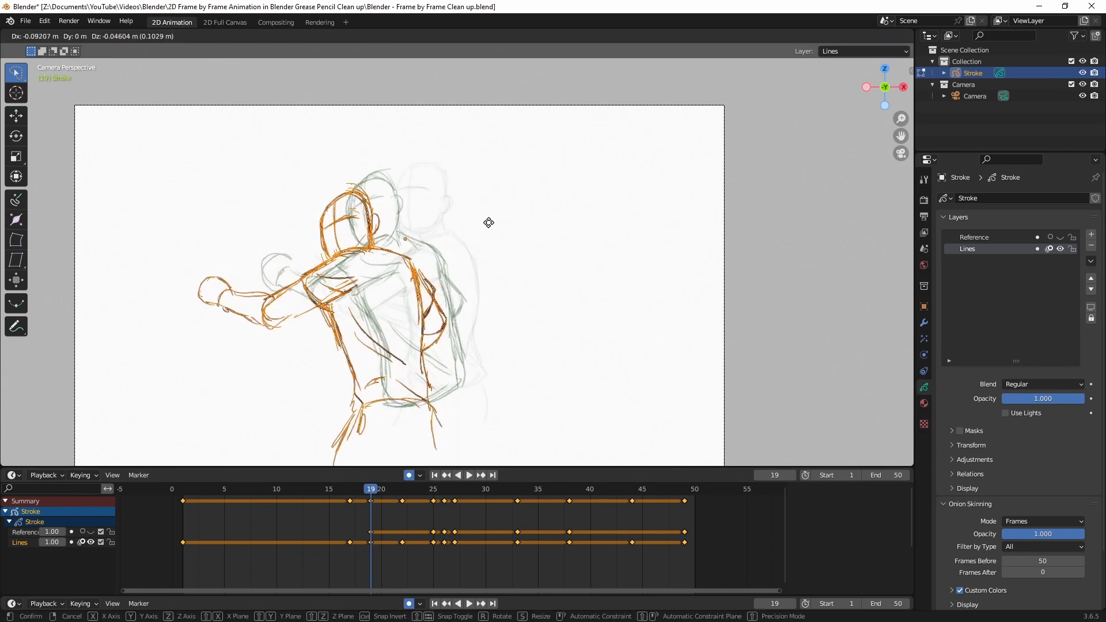
click(487, 225)
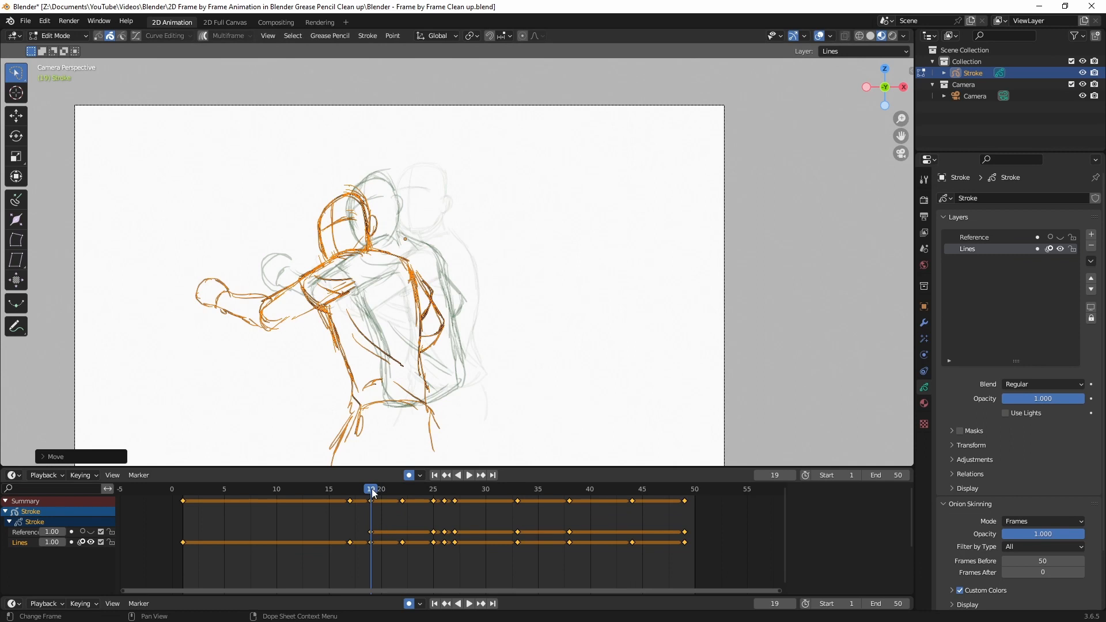
Step: At frame 22, select all strokes of the figure and move them slightly to the left
drag(372, 491, 400, 489)
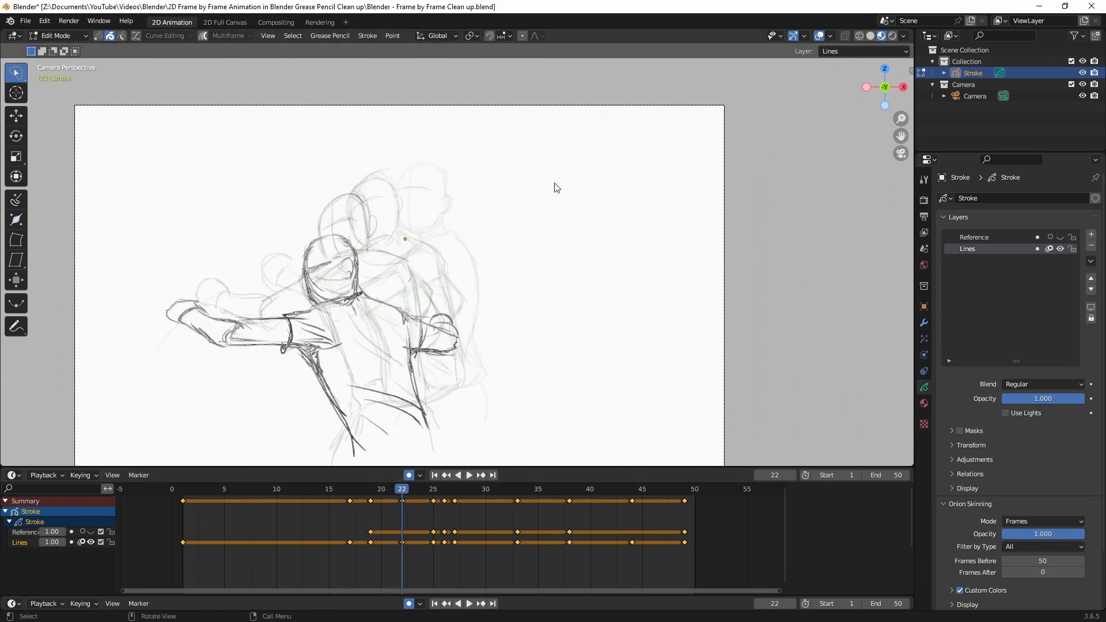
mouse_move(556, 188)
ctrl+right_down()
mouse_move(87, 346)
mouse_move(654, 395)
mouse_move(617, 316)
ctrl+right_up()
key(g)
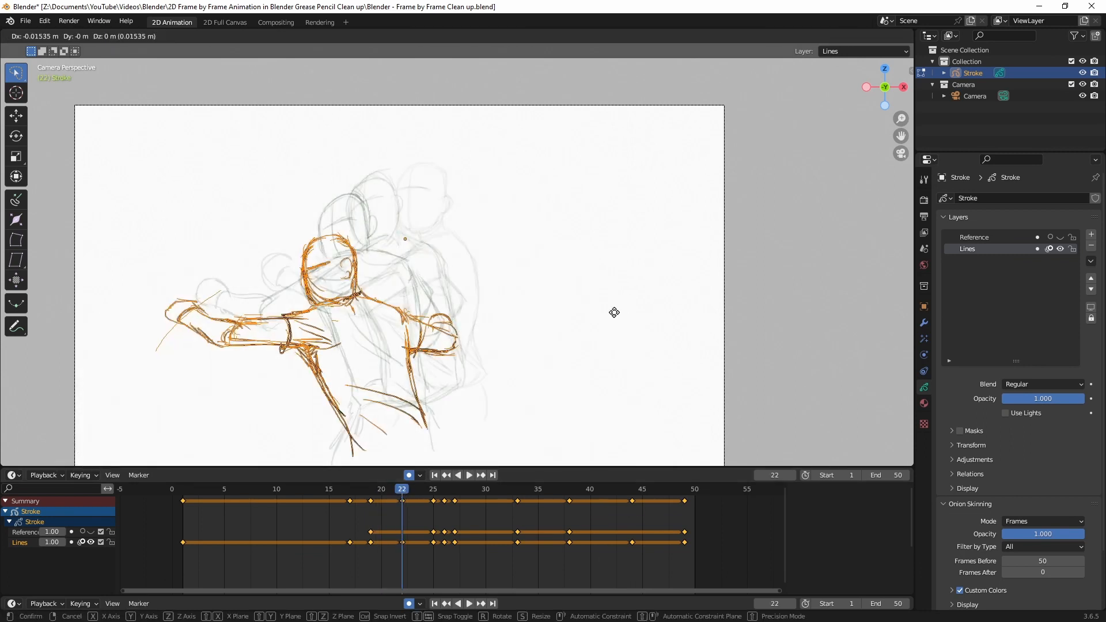
click(605, 311)
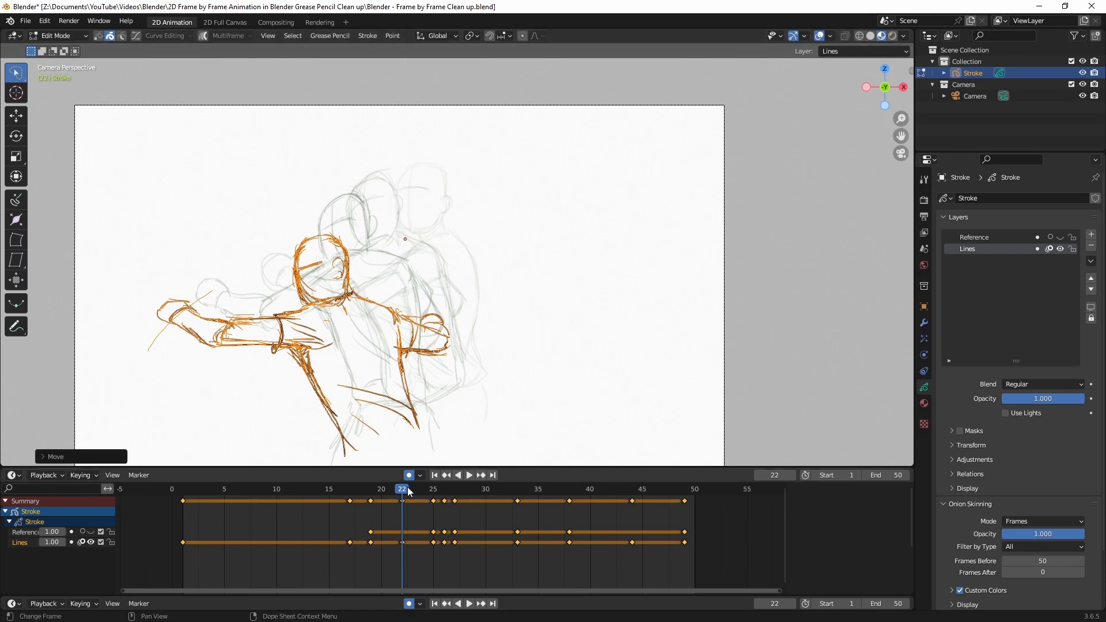
Step: At frame 25, select all strokes of the figure and move them to the left
drag(407, 489, 434, 489)
drag(642, 172, 37, 364)
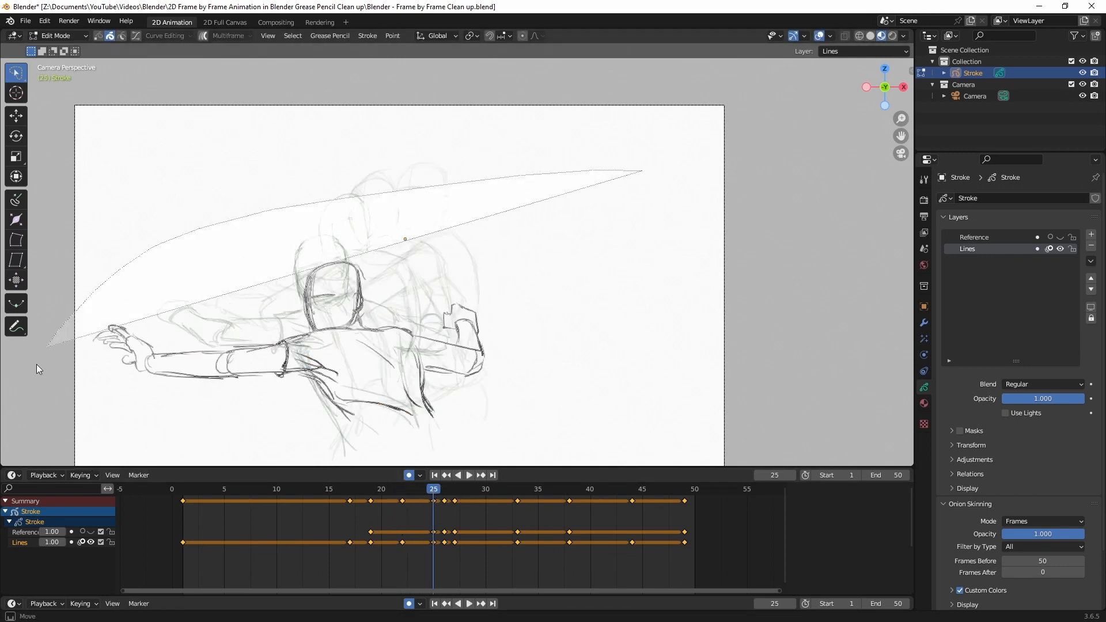
mouse_move(37, 365)
ctrl+right_down()
mouse_move(558, 329)
mouse_move(486, 201)
ctrl+right_up()
key(g)
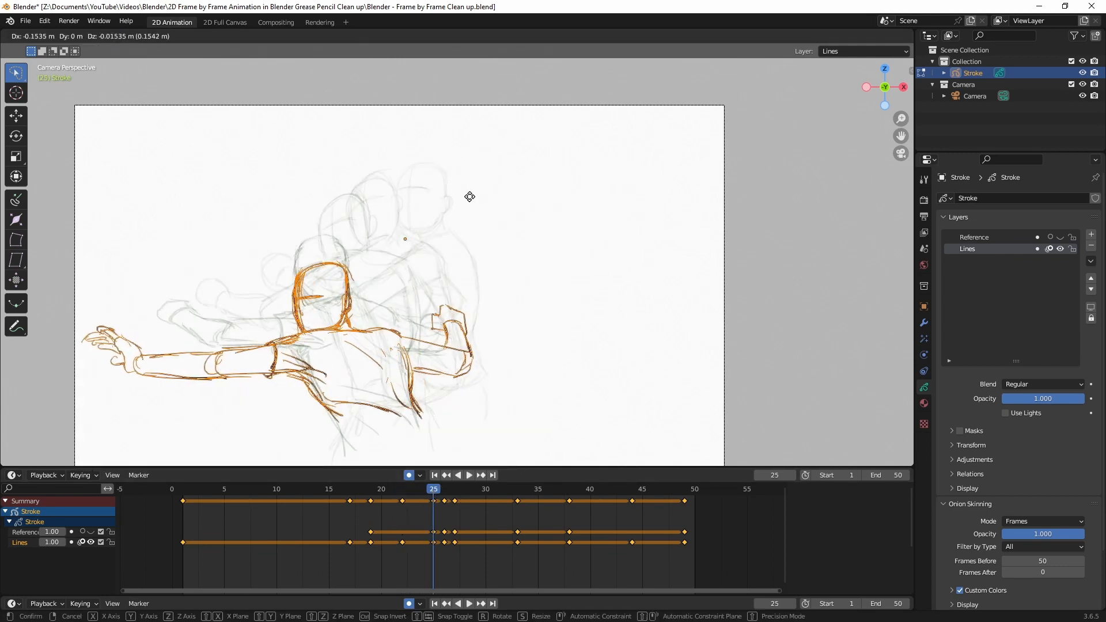
click(456, 198)
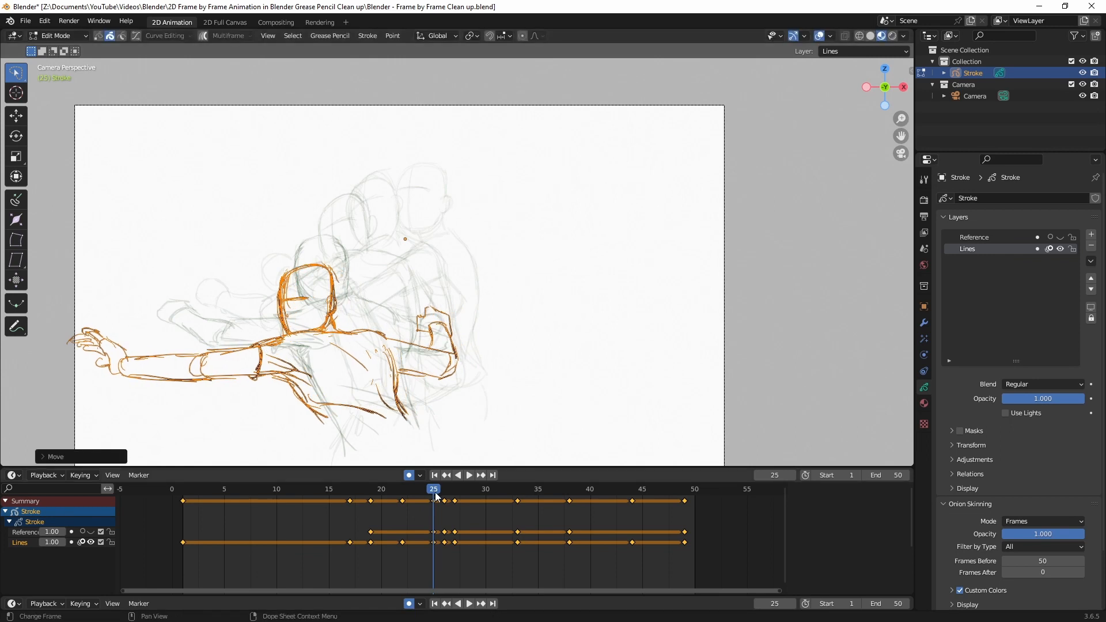
Step: At frame 26, select the whole raised-arm figure and shift it to the right in two small moves
key(Right)
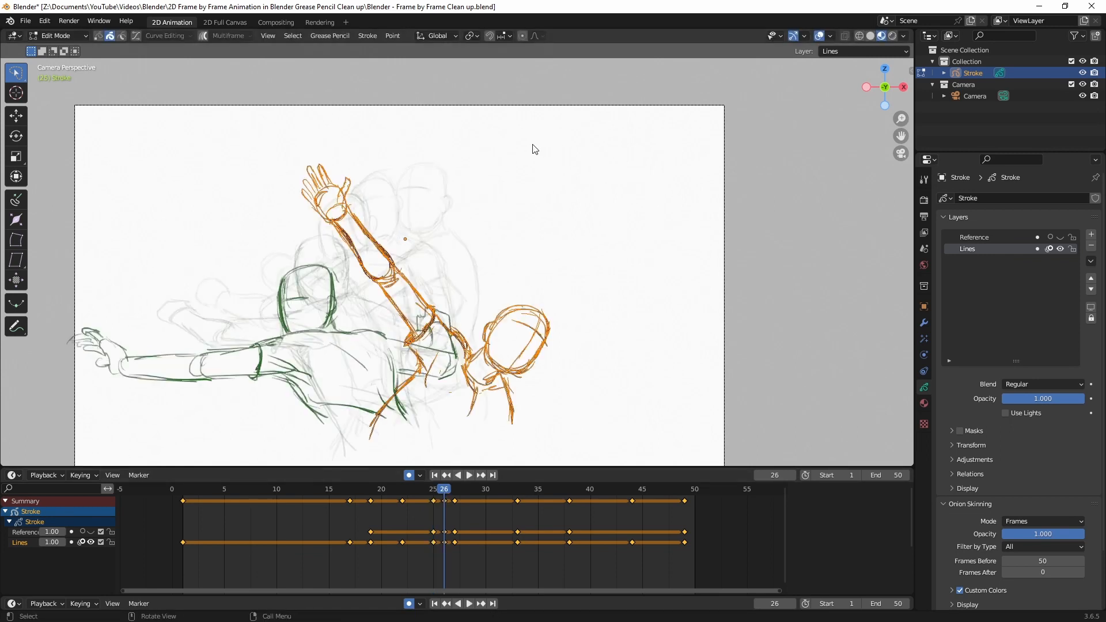
mouse_move(535, 148)
ctrl+right_down()
mouse_move(167, 192)
mouse_move(647, 259)
mouse_move(635, 245)
ctrl+right_up()
key(g)
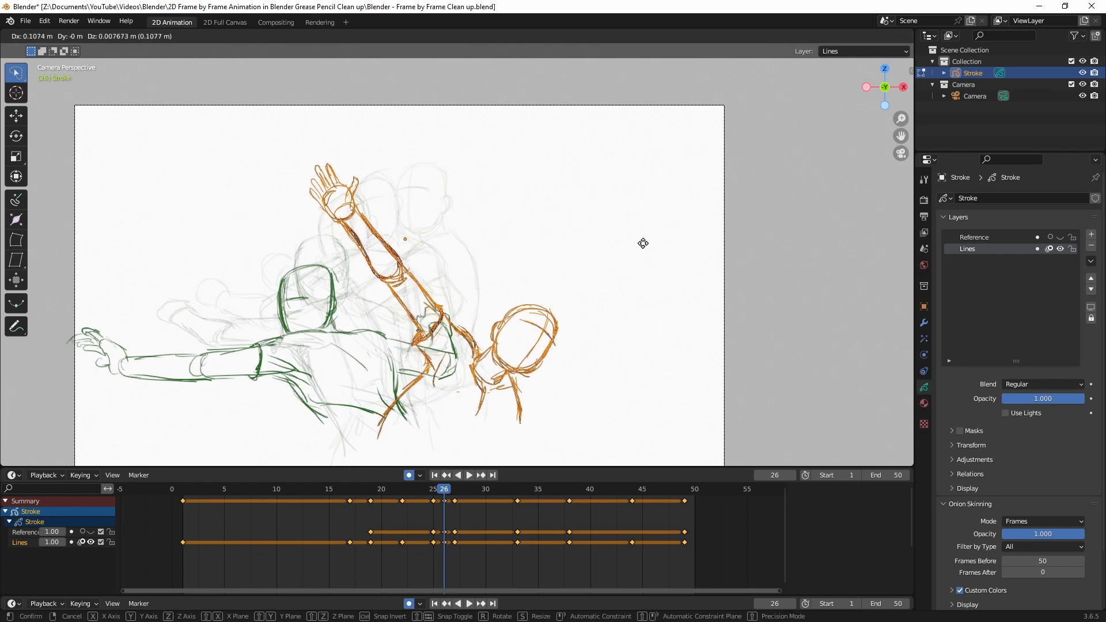
click(642, 244)
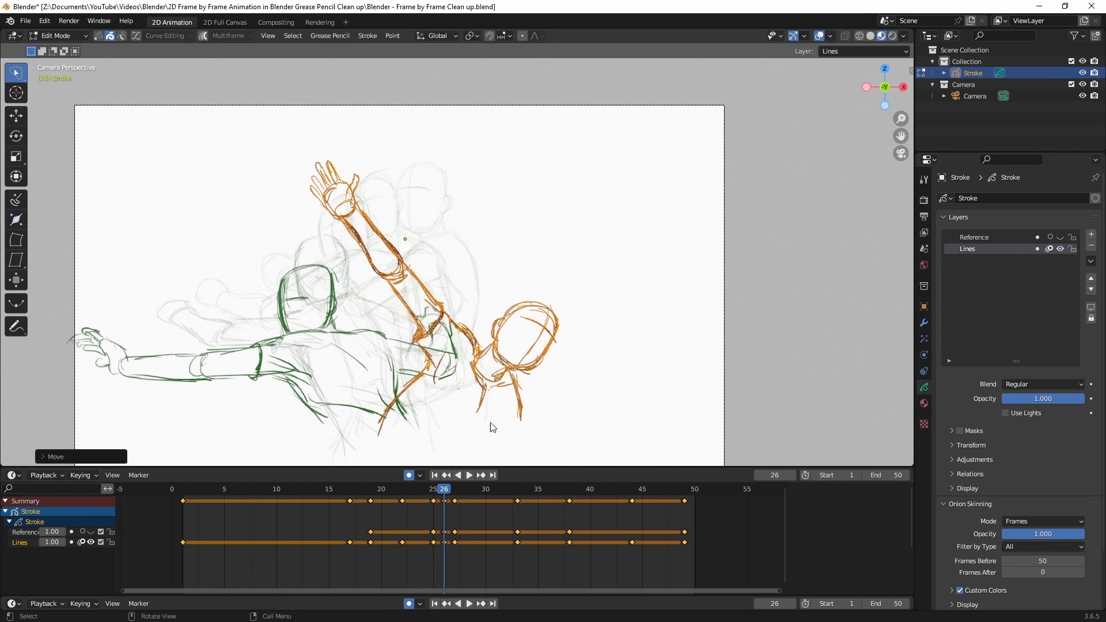
key(g)
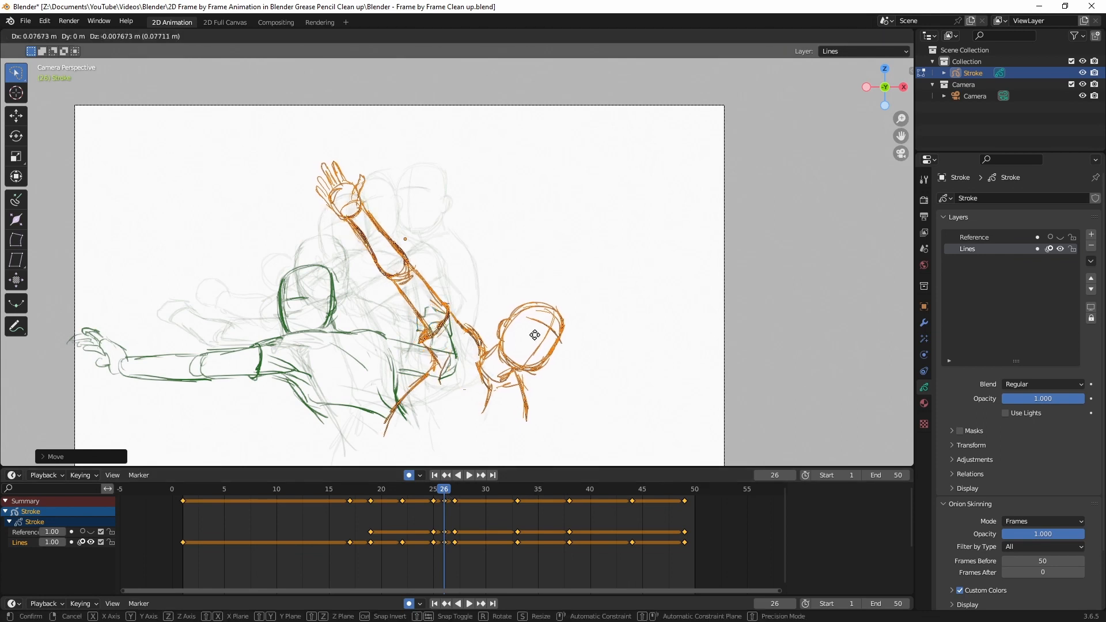
click(536, 336)
Step: At frame 27, select all strokes of the fallen figure and move them to the right and slightly down
drag(435, 499, 455, 495)
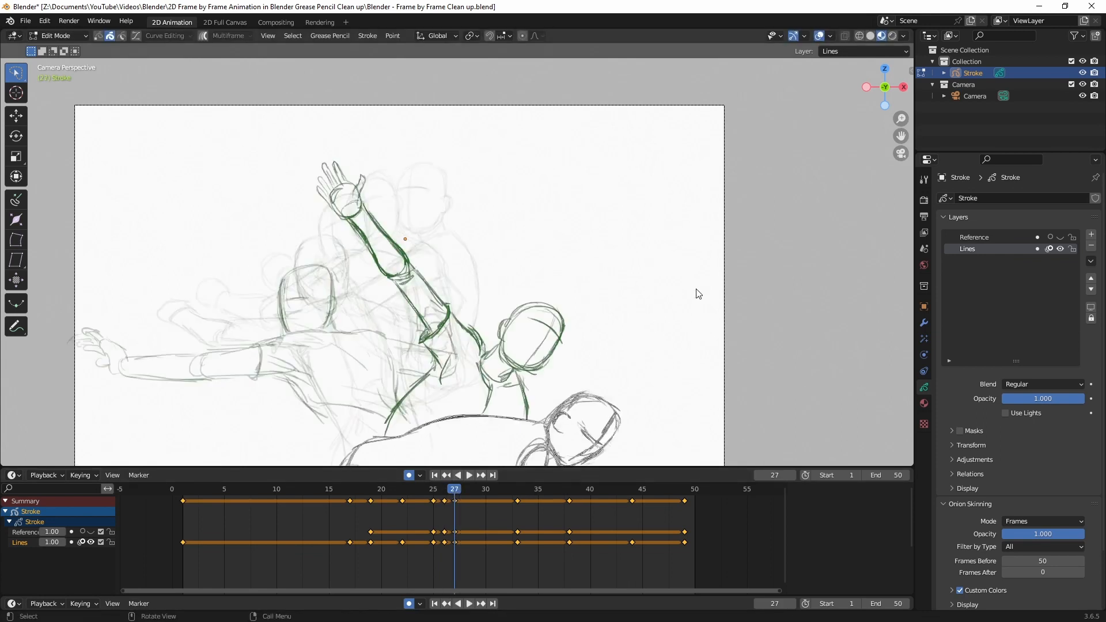
mouse_move(696, 290)
mouse_down()
mouse_move(224, 546)
mouse_move(645, 447)
mouse_up()
scroll(618, 443, down, 1)
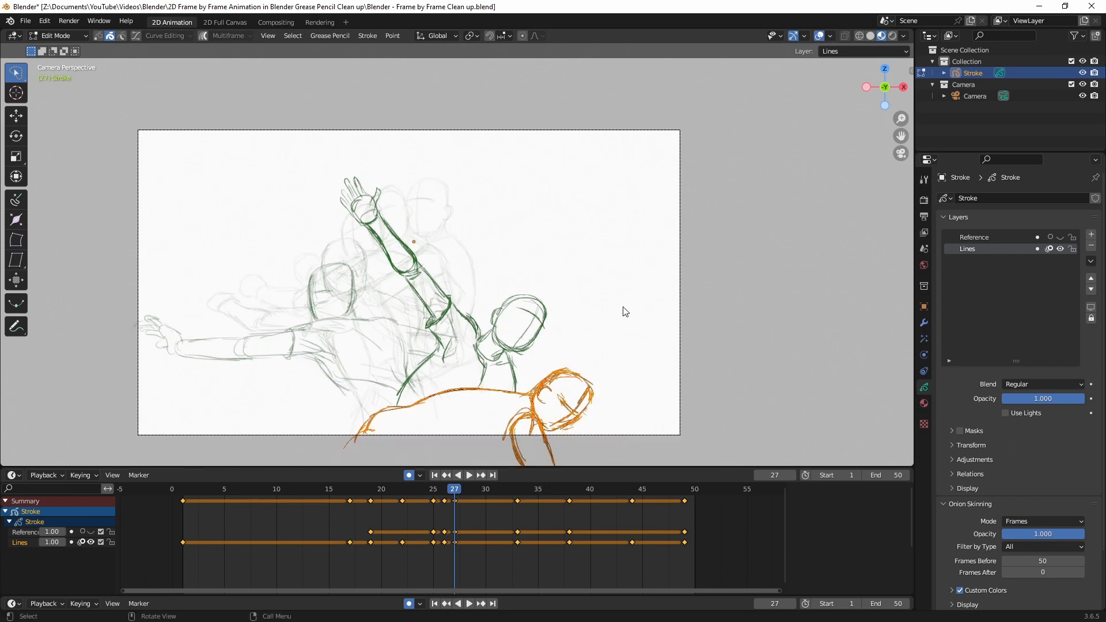
drag(554, 303, 500, 292)
scroll(500, 292, down, 3)
mouse_move(557, 254)
mouse_down()
mouse_move(459, 255)
mouse_move(568, 286)
mouse_up()
scroll(576, 282, up, 3)
key(g)
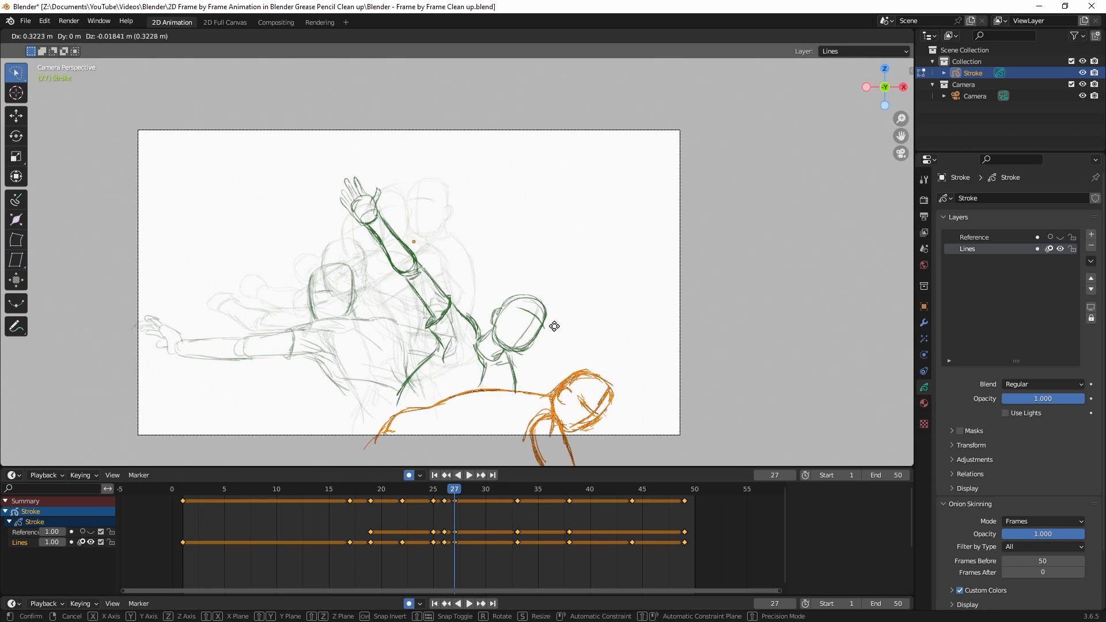
click(546, 340)
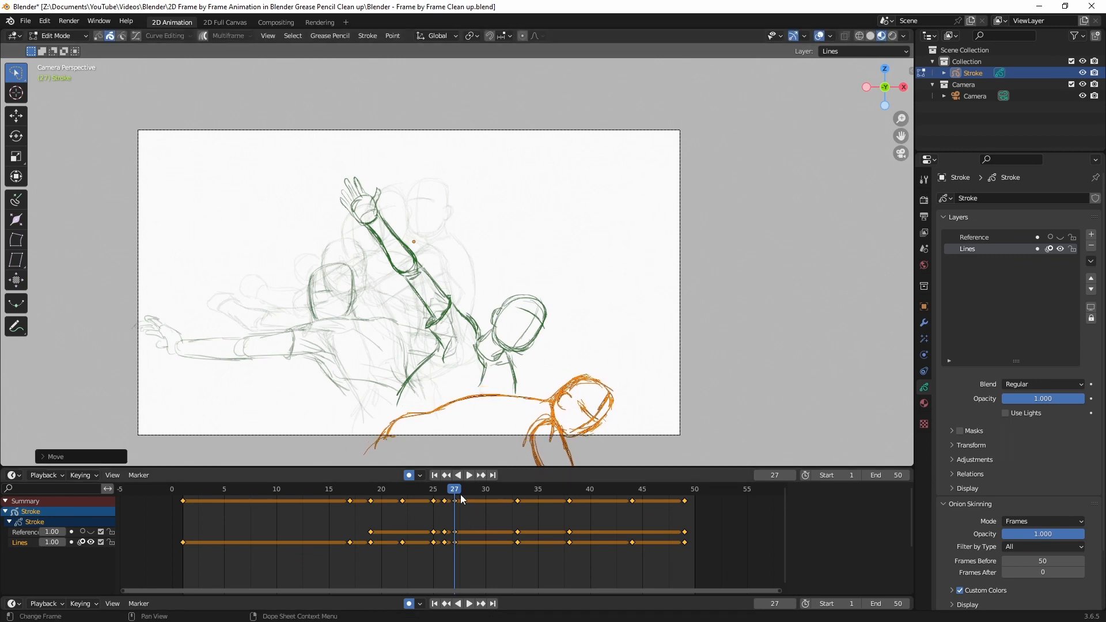
Step: At frame 33, move the whole figure about 0.06 m left and 0.11 m down
drag(460, 494, 517, 490)
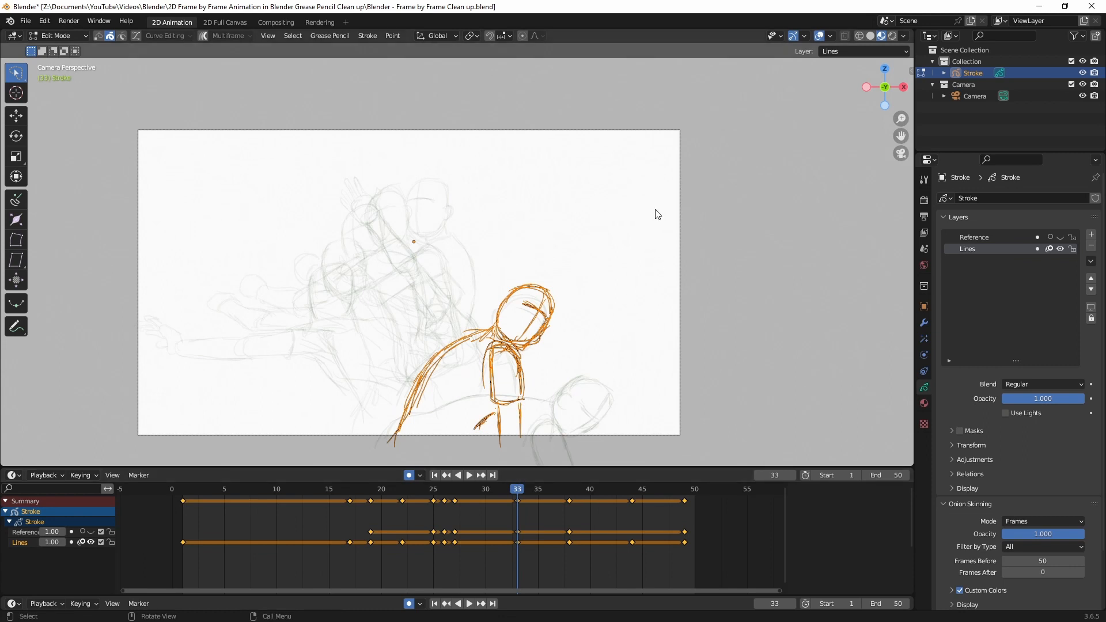
key(g)
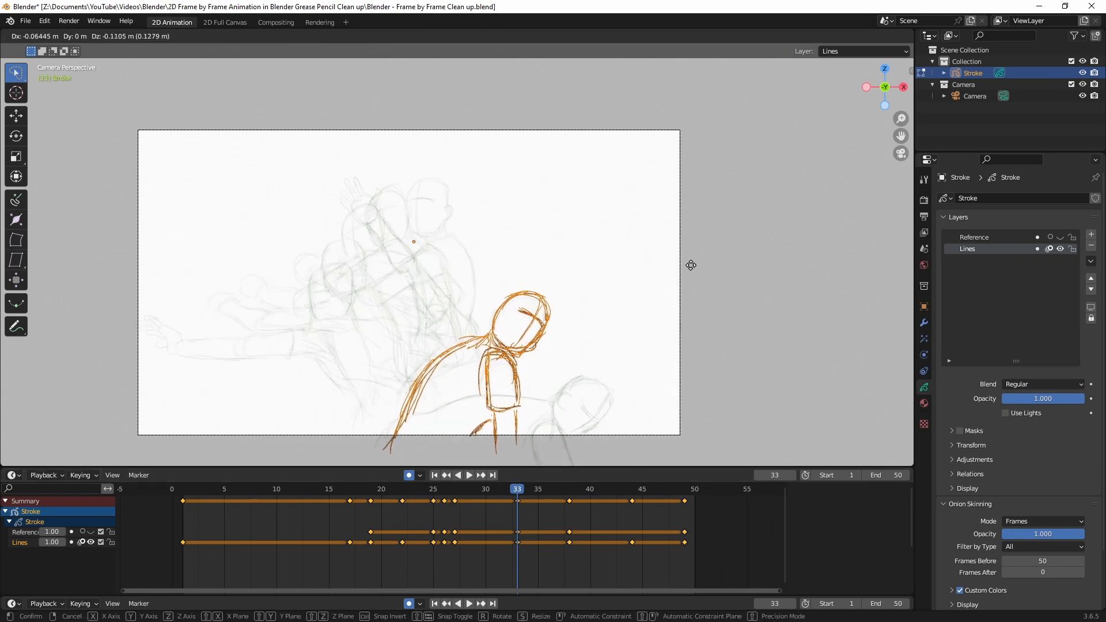
click(690, 265)
Step: At frame 38, select all strokes of the figure and move them about 0.11 m left and 0.12 m up
drag(527, 495, 568, 495)
mouse_move(602, 221)
mouse_down()
mouse_move(426, 215)
mouse_move(790, 410)
mouse_move(756, 369)
mouse_up()
key(g)
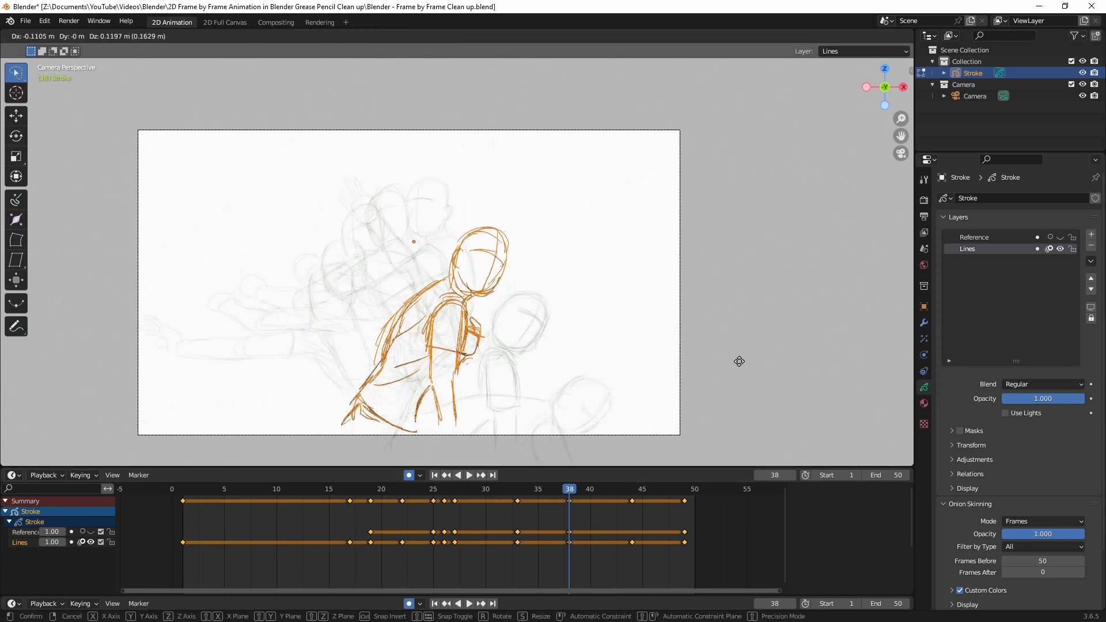
click(741, 363)
Step: At frame 44, select all strokes of the figure and move them about 0.21 m straight down
drag(576, 494, 631, 486)
mouse_move(592, 158)
mouse_down()
mouse_move(302, 531)
mouse_move(679, 217)
mouse_up()
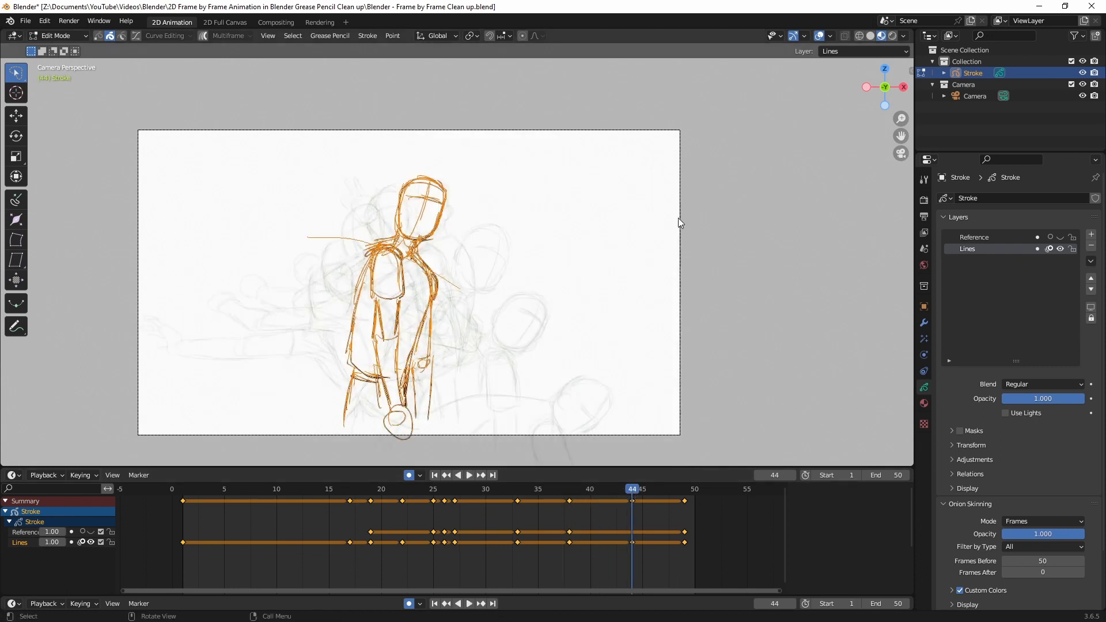
key(g)
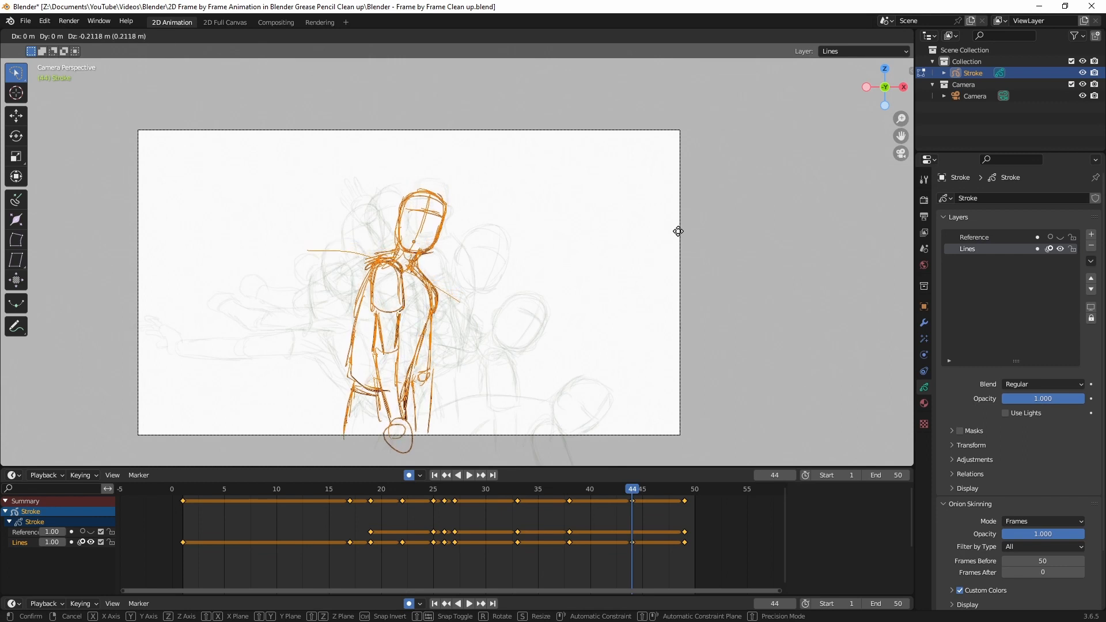
click(679, 236)
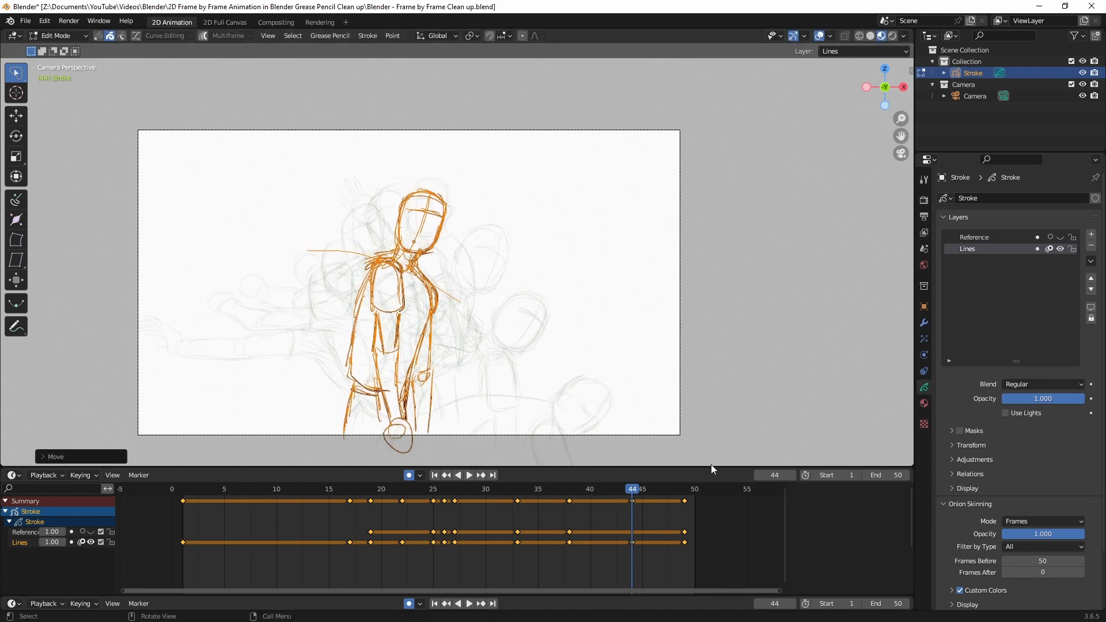
Step: At frame 49, select the whole figure and move it about 0.19 m right and 0.33 m down
drag(643, 490, 687, 490)
key(a)
key(g)
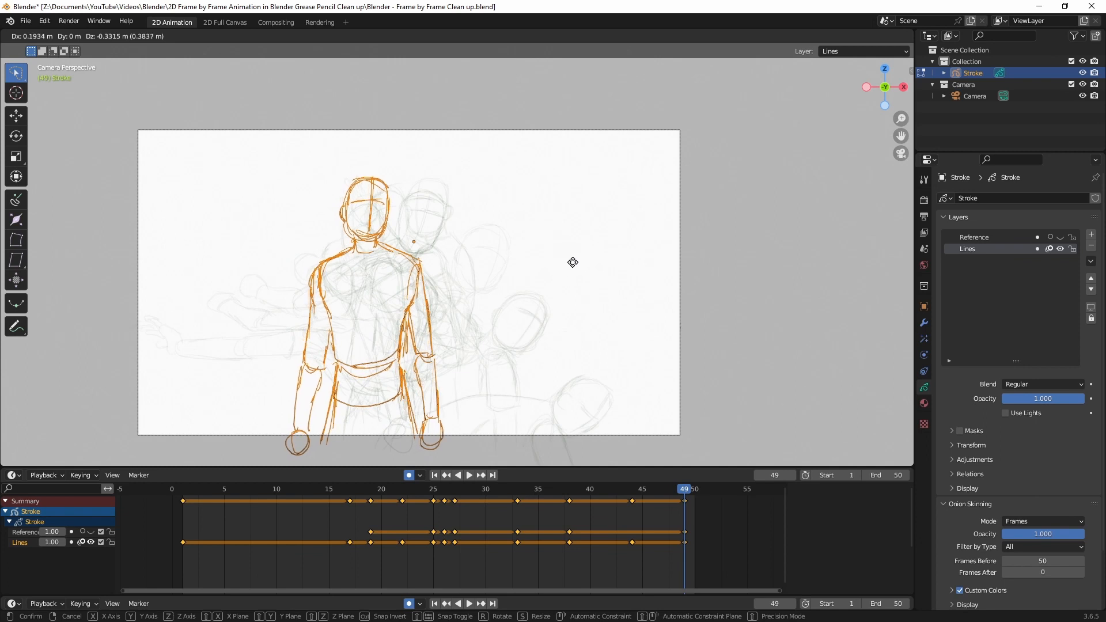
click(573, 262)
Step: Return to frame 1, switch from Edit Mode to Draw Mode and play the animation to review the repositioned figures
drag(283, 493, 185, 499)
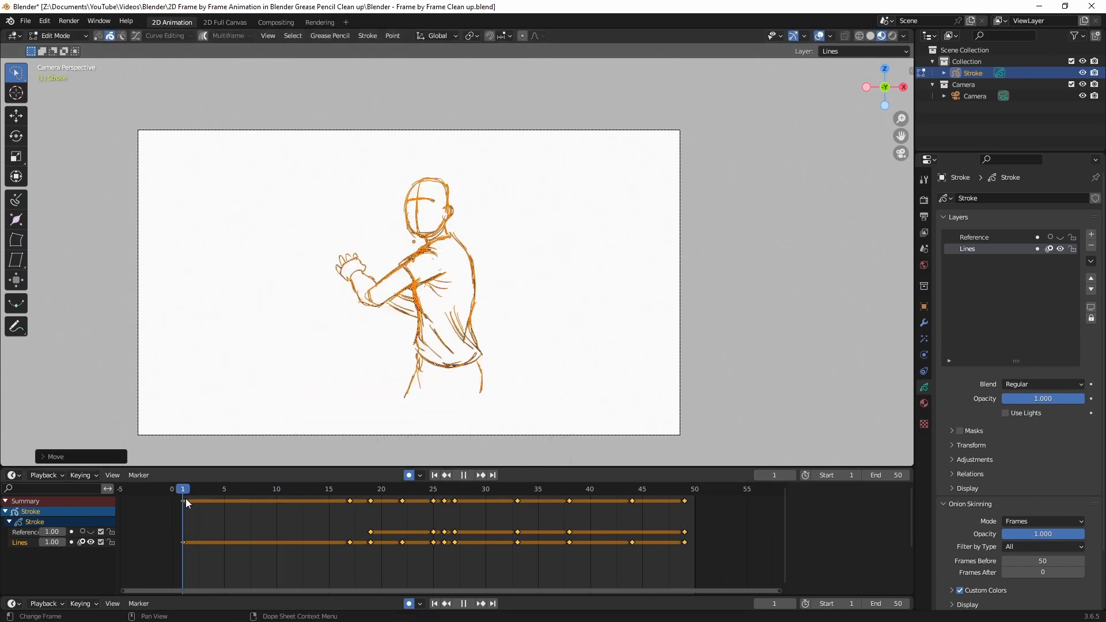
click(55, 36)
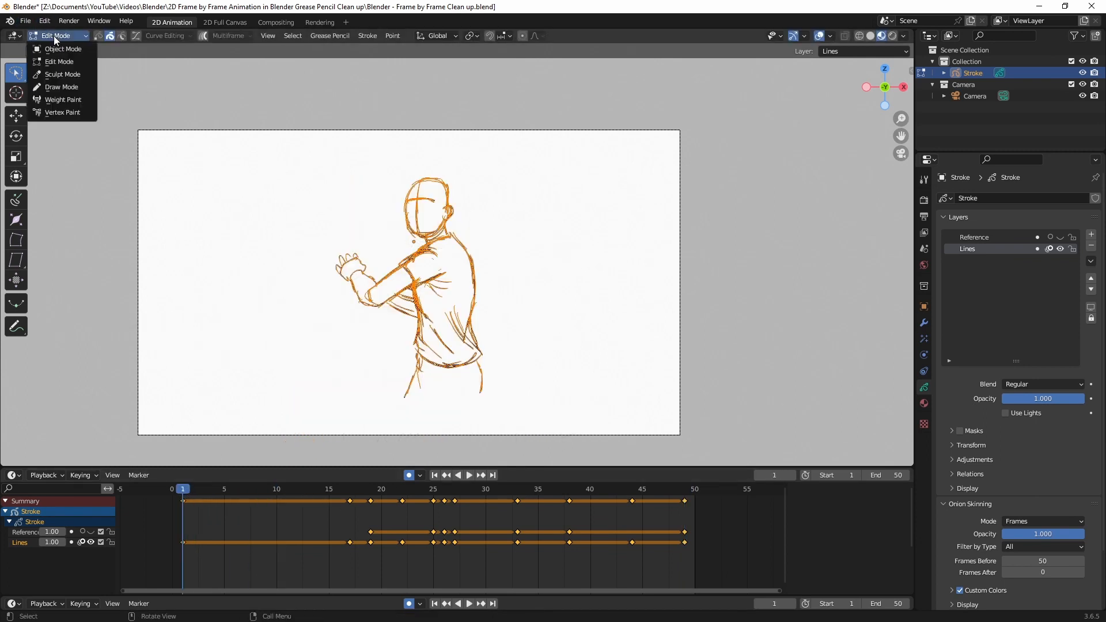
click(64, 86)
key(space)
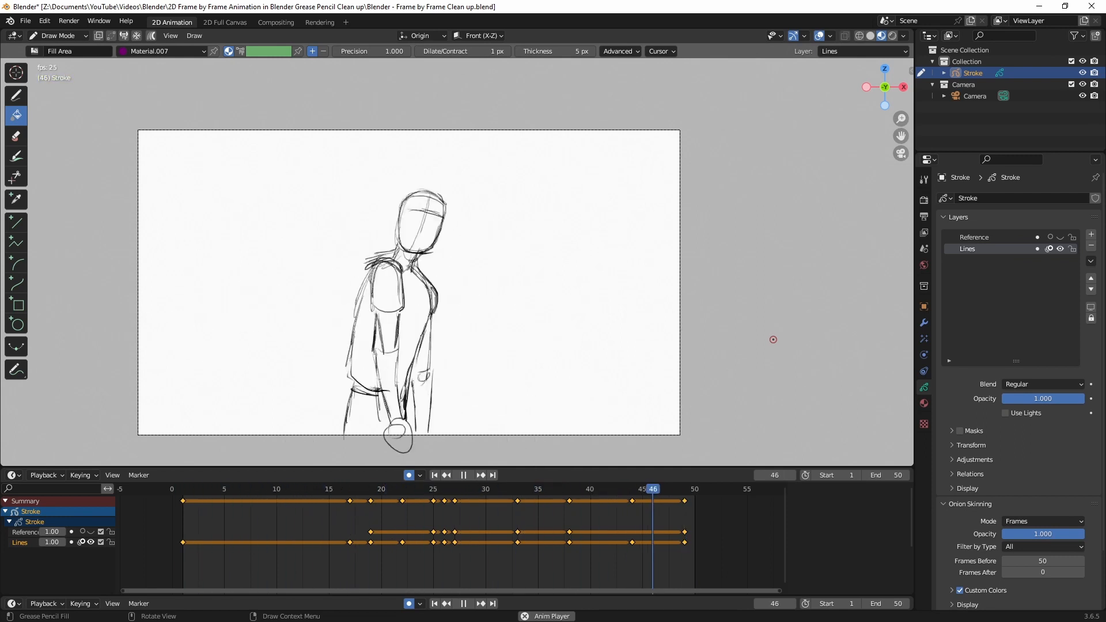
key(space)
Step: Select all keyframes from frame 22 onward on both layers and move them one frame earlier
drag(329, 489, 372, 489)
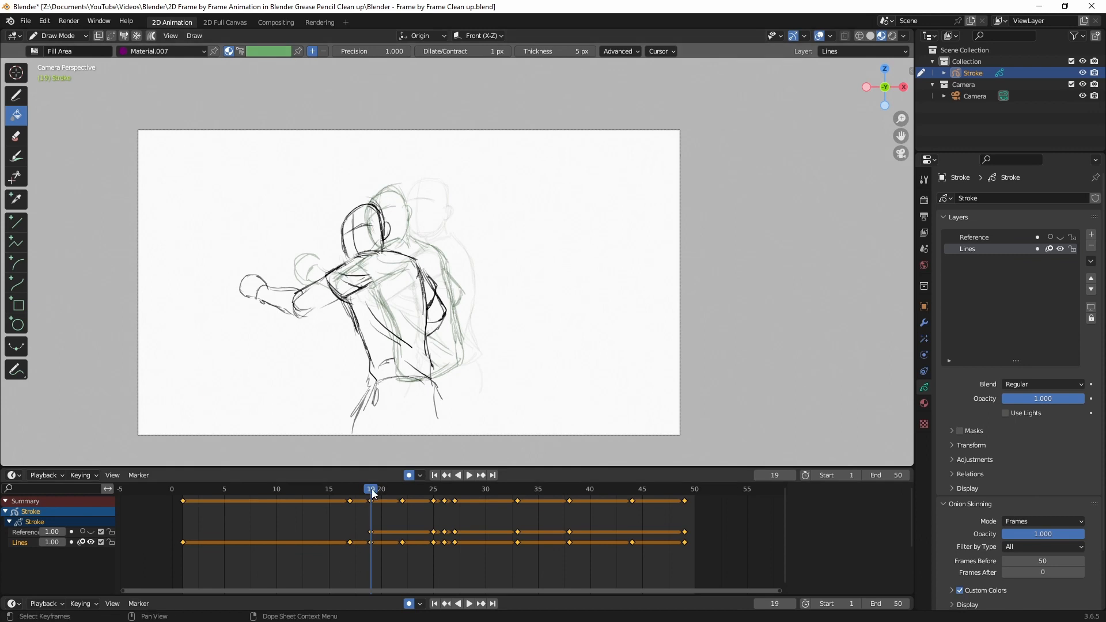
mouse_move(372, 492)
mouse_down()
mouse_move(400, 492)
mouse_move(382, 494)
mouse_up()
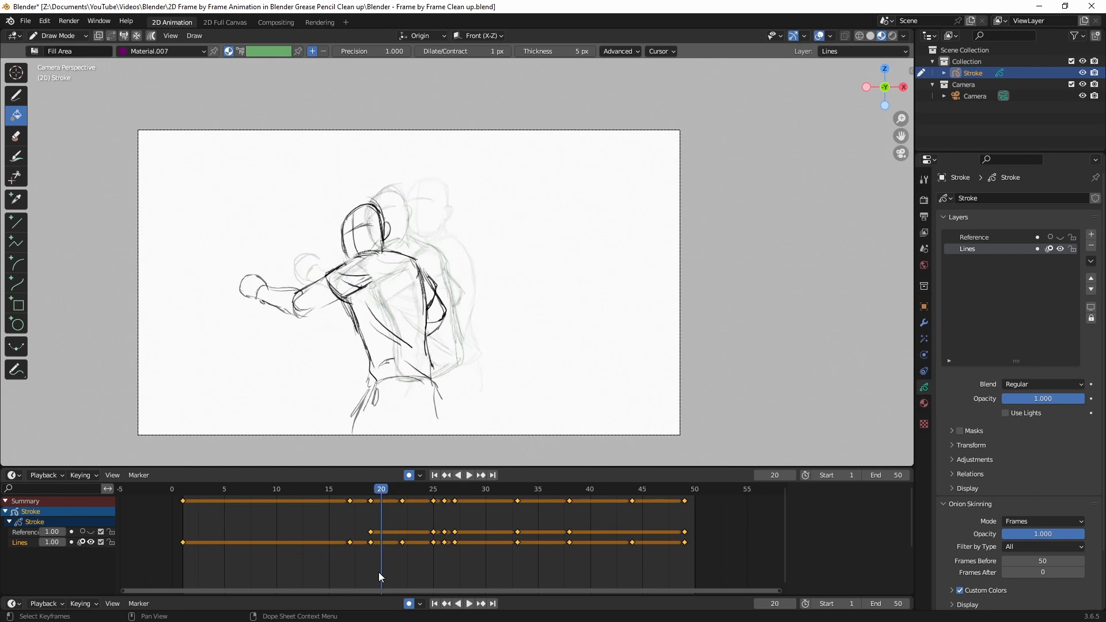
click(389, 565)
drag(390, 566, 738, 494)
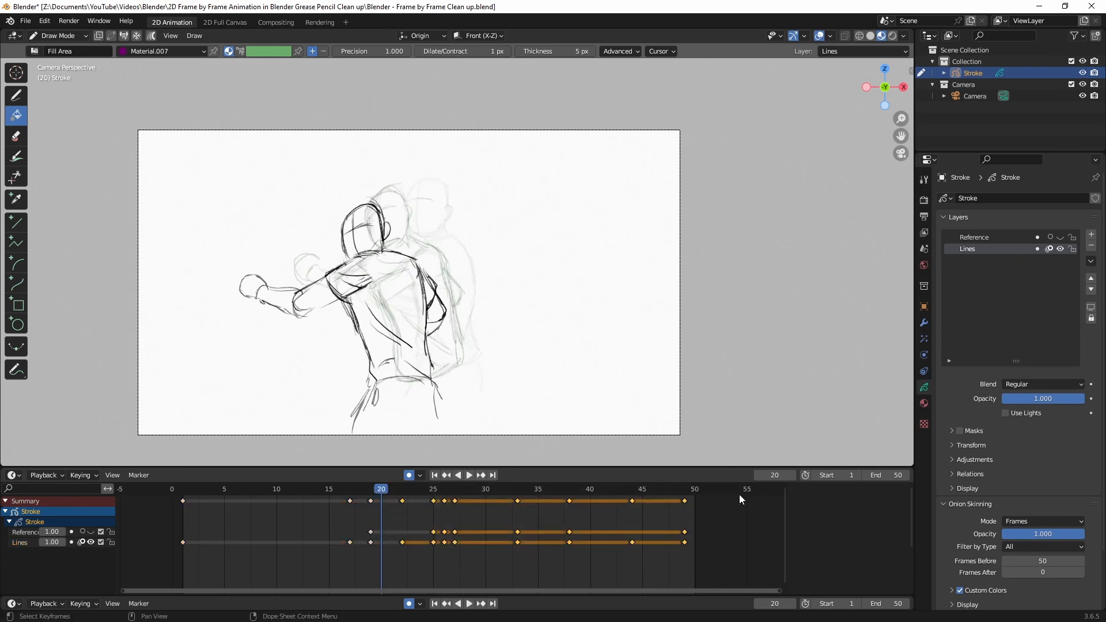
key(g)
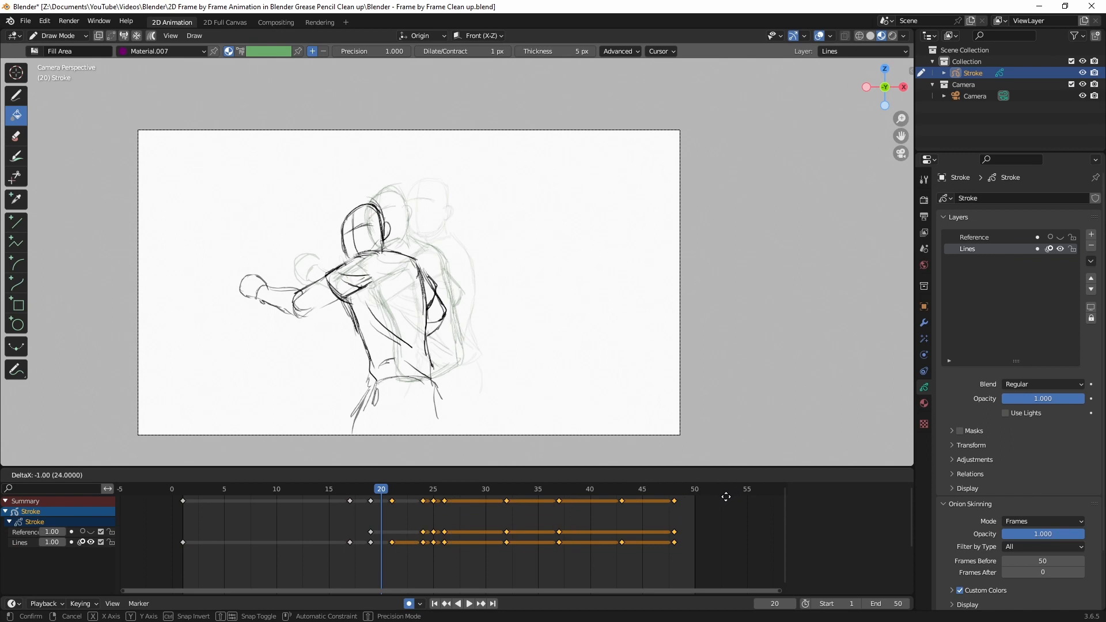
click(726, 497)
Step: Play the animation from frame 1 to check the timing of the shifted keyframes
drag(374, 493, 181, 493)
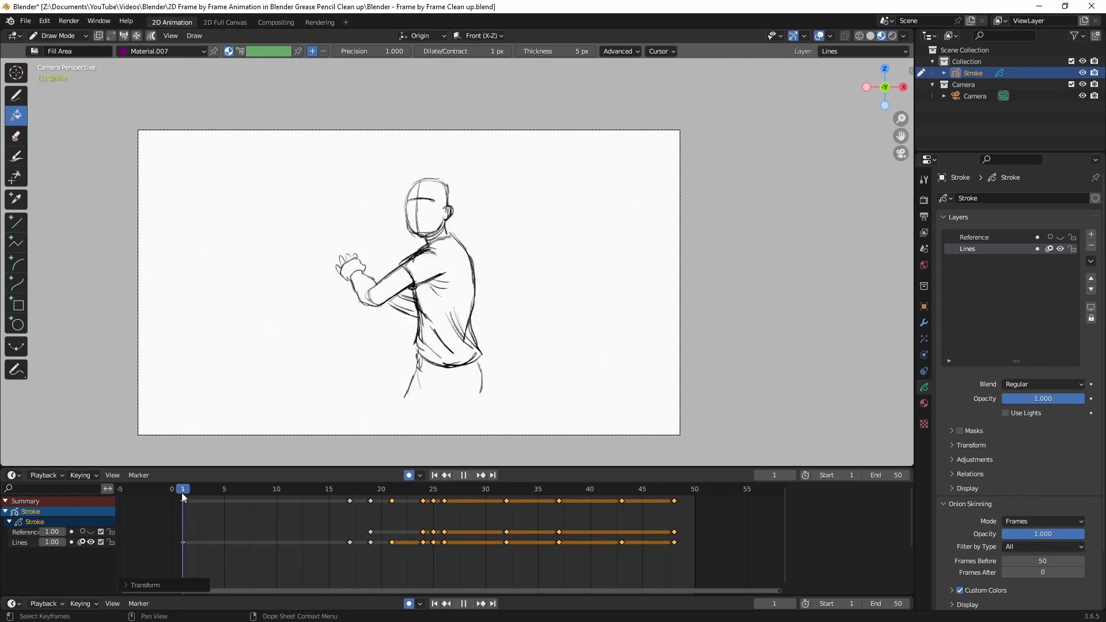
key(space)
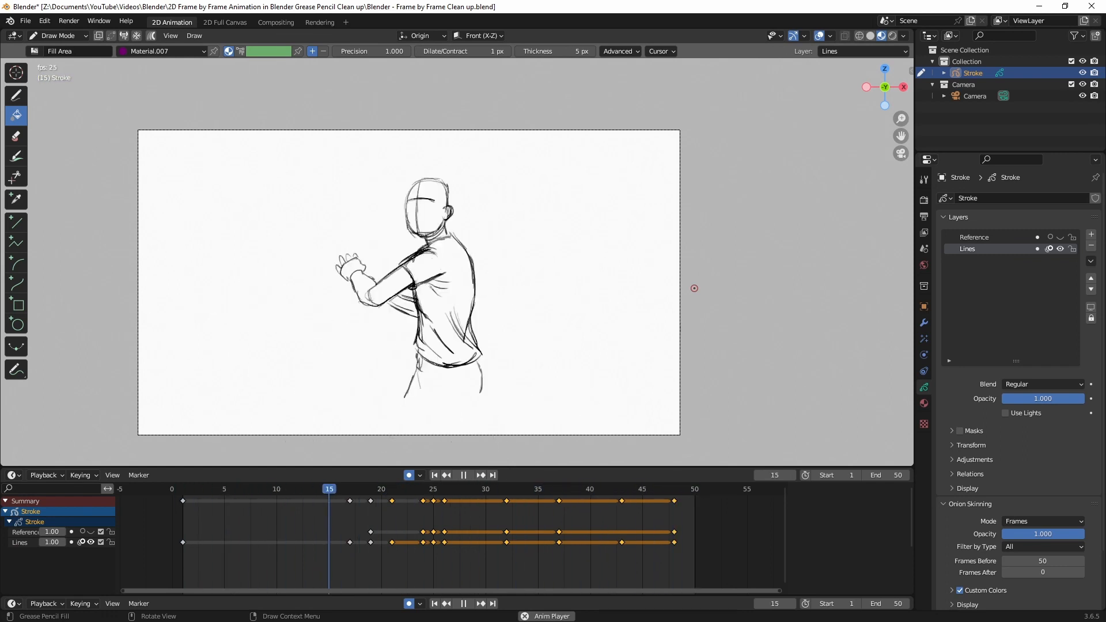
key(space)
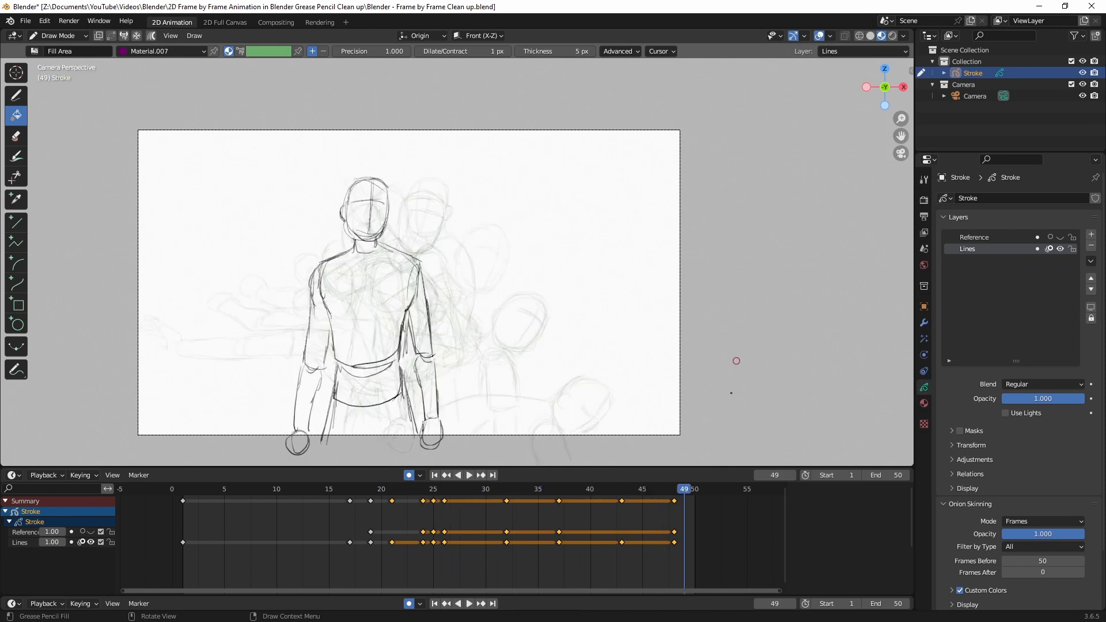
key(space)
Step: Select the keyframes from frame 26 onward and scale them toward frame 26 so the last one lands on frame 43
click(443, 492)
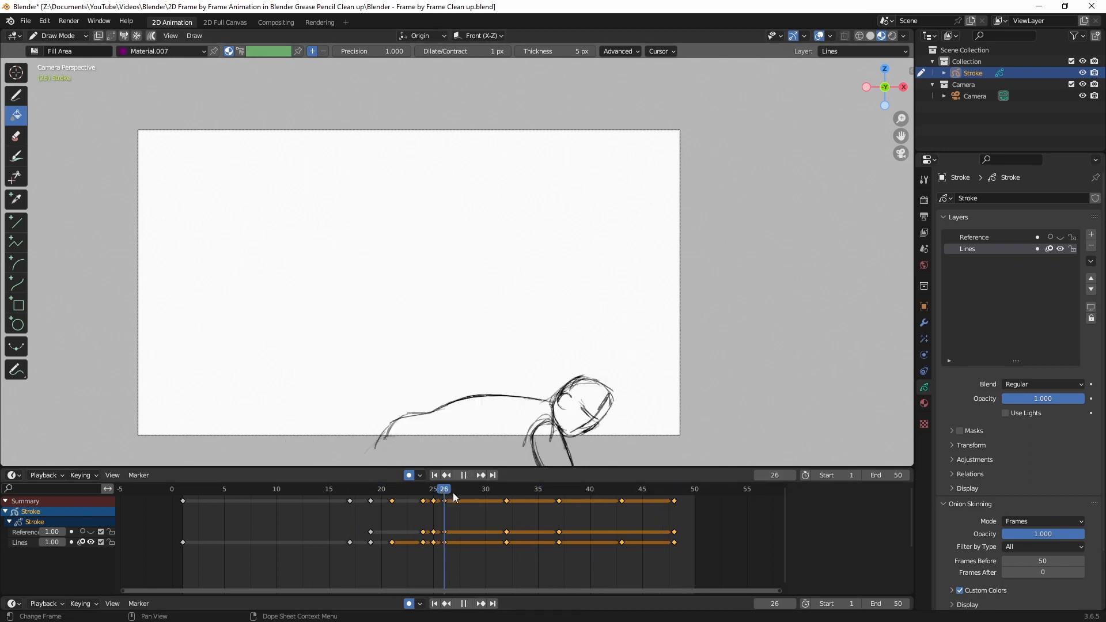
drag(453, 492, 699, 493)
click(436, 560)
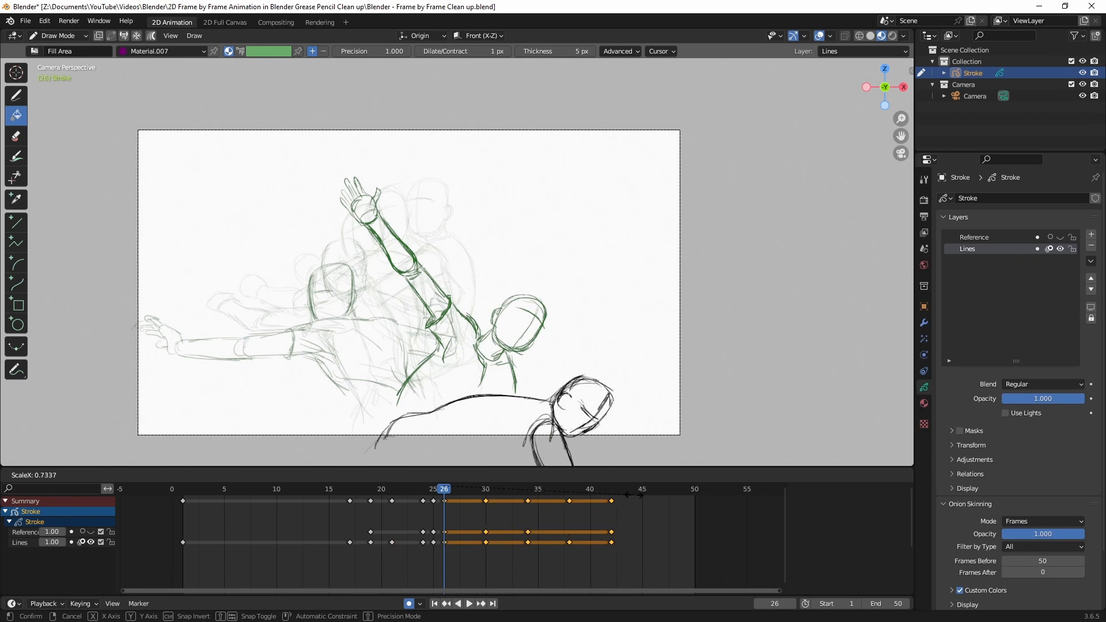
click(647, 497)
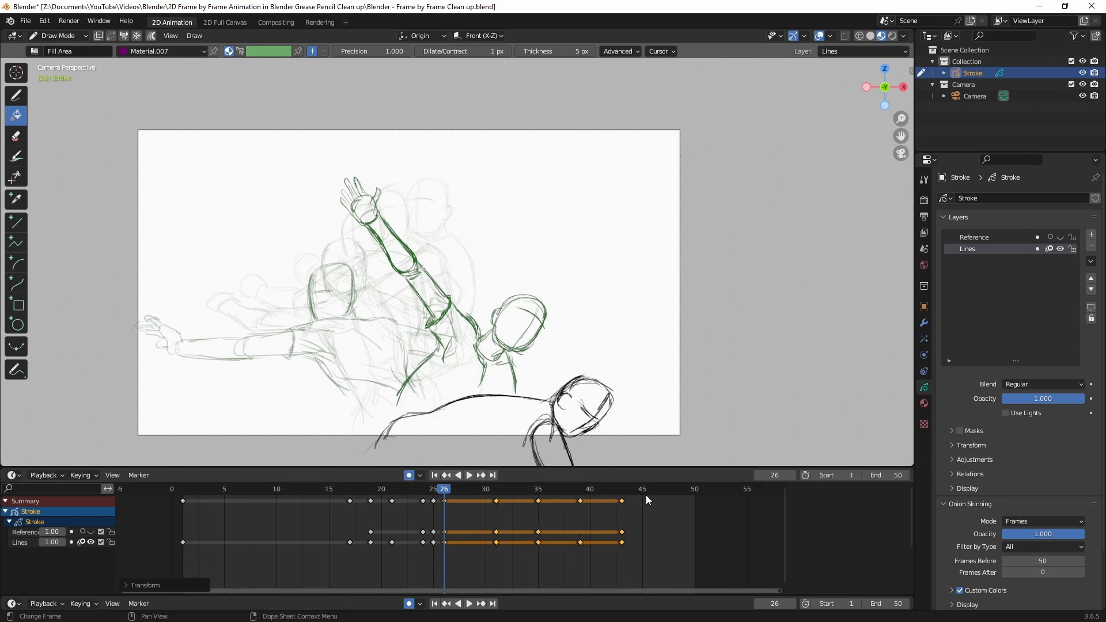
Step: Play the animation from the start to check the tightened timing after frame 26
click(120, 487)
key(space)
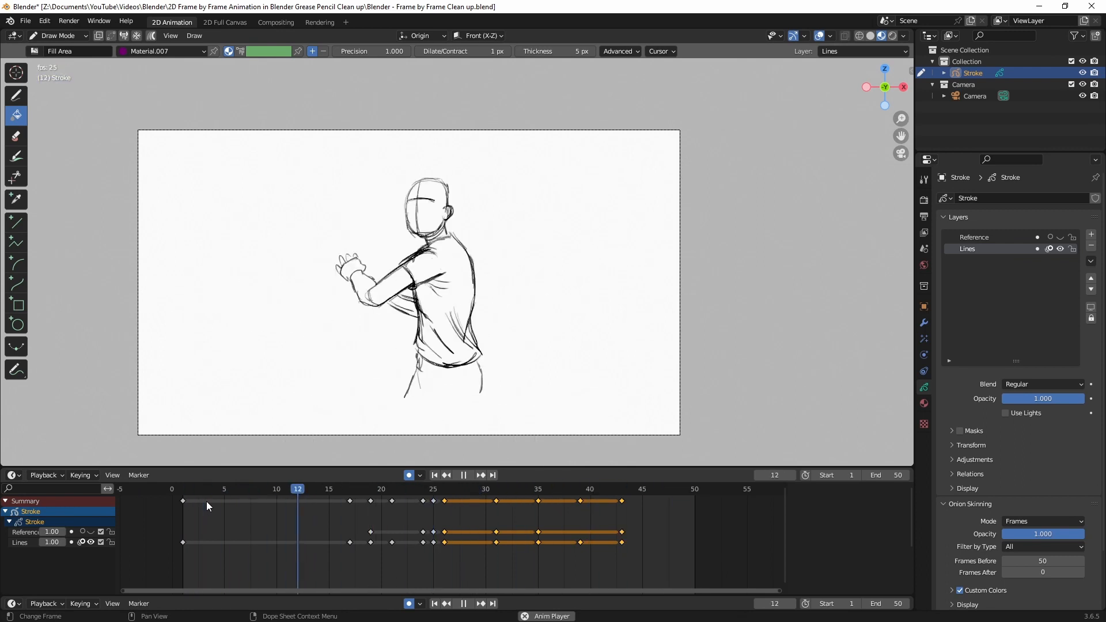
key(space)
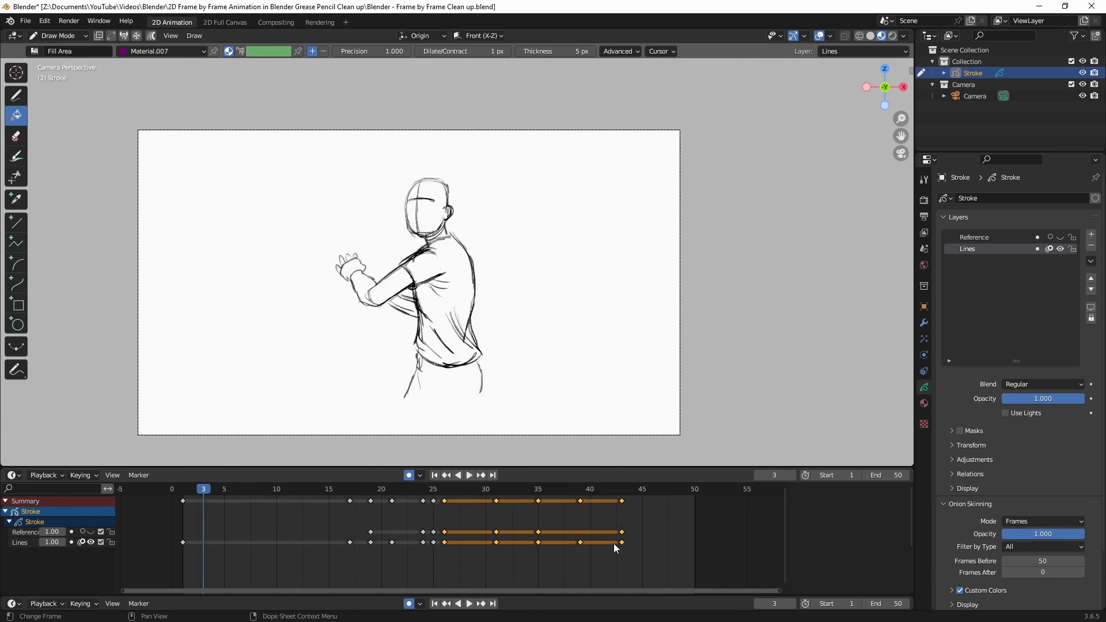
Step: Scale the selected keyframes toward frame 26 so the last one lands on frame 40
click(443, 491)
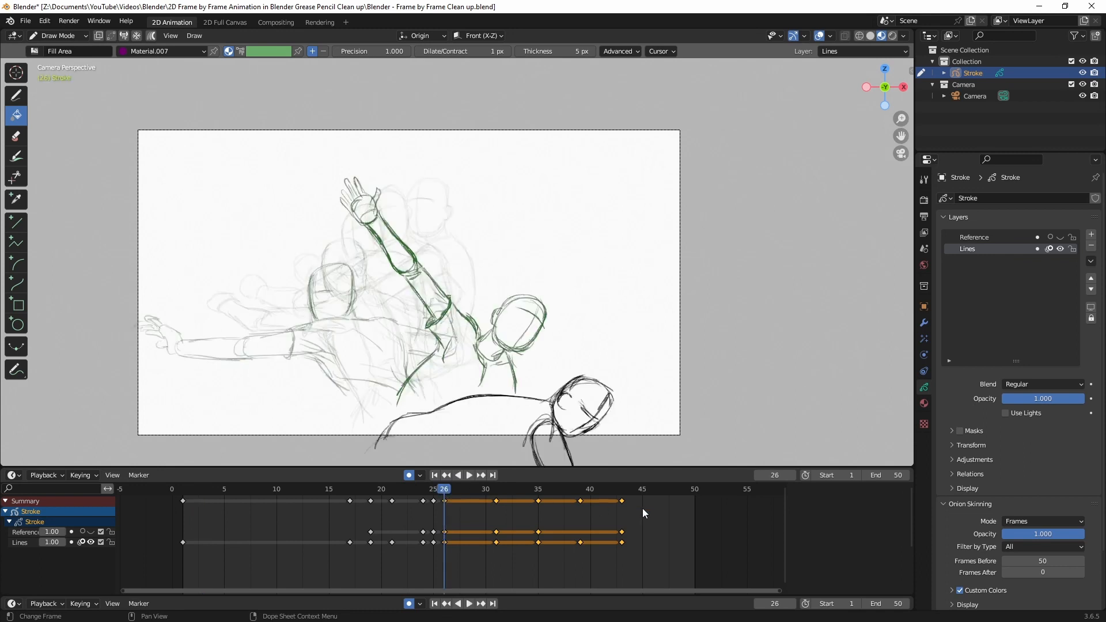
key(s)
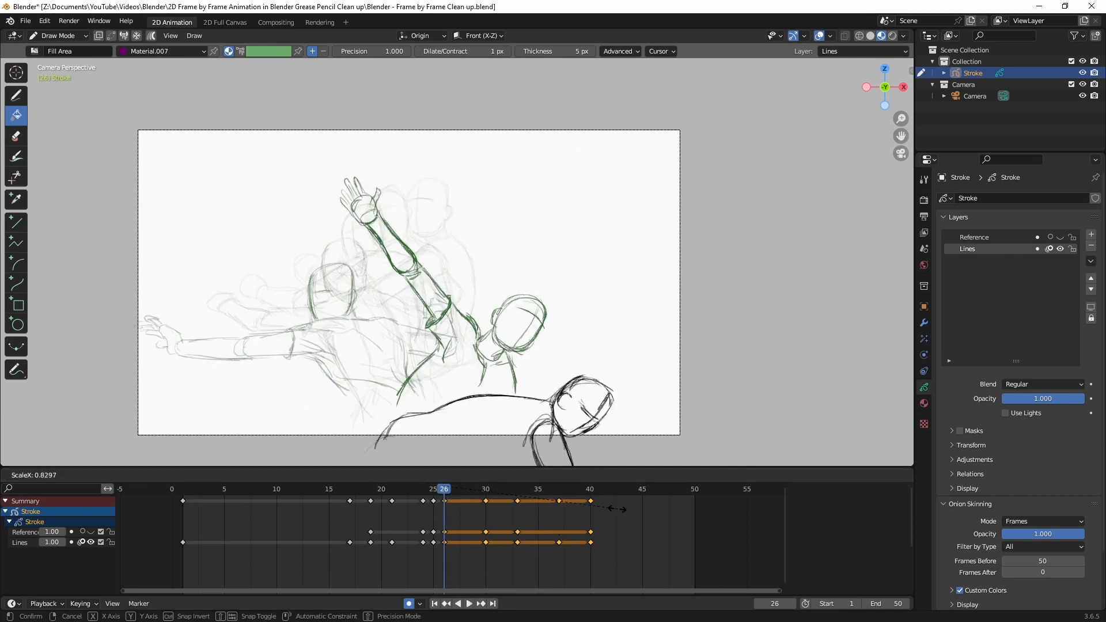
click(617, 509)
Step: Play the animation to check the shortened ending and return to frame 1
key(space)
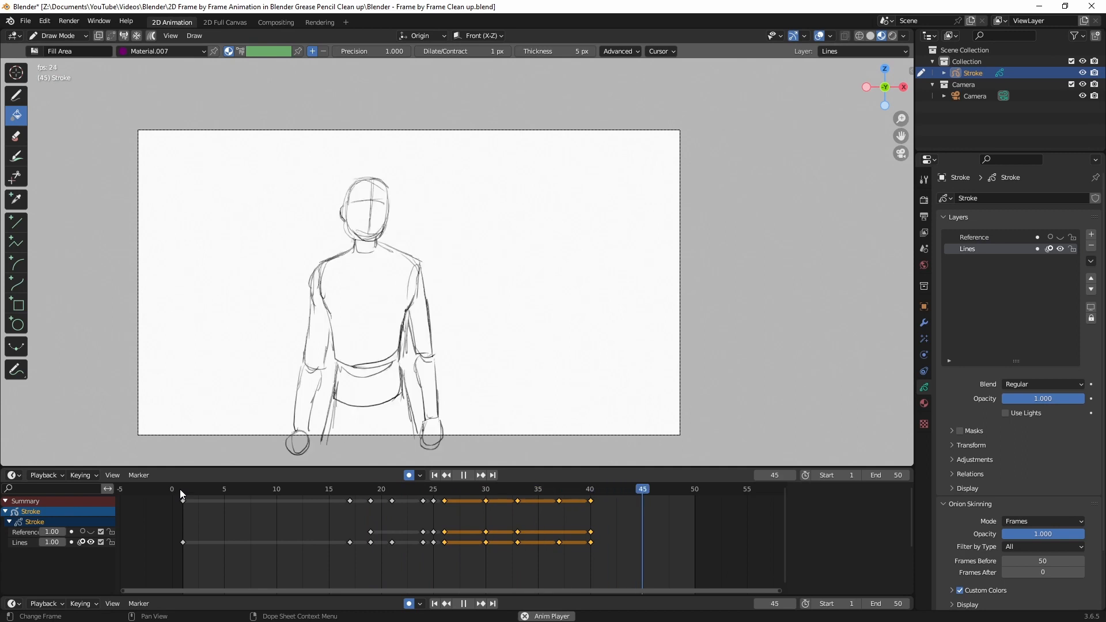
key(space)
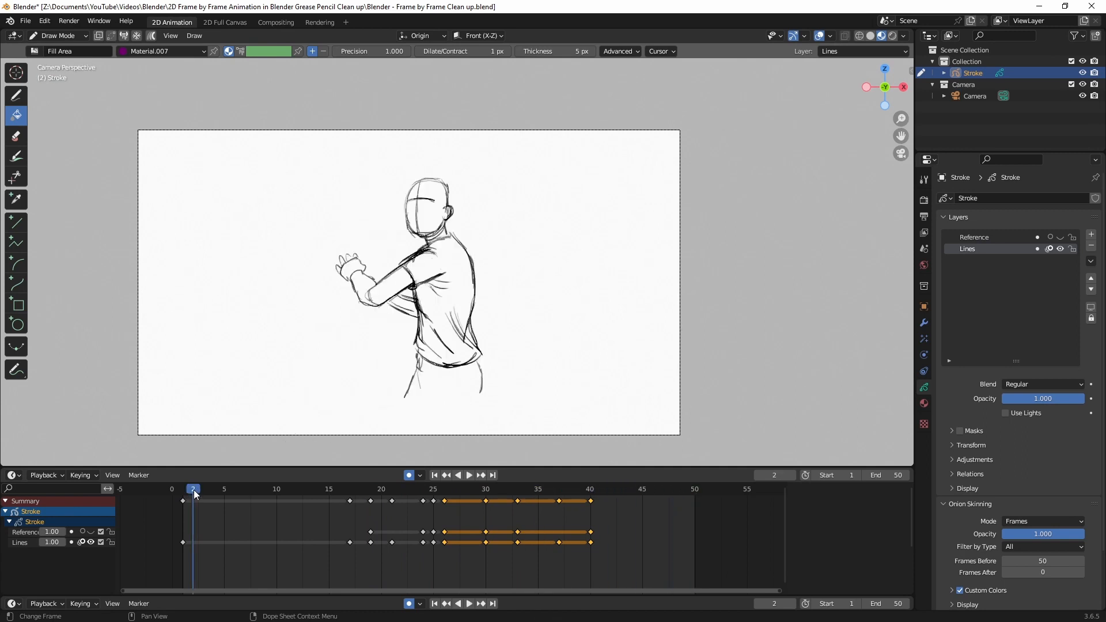
key(Left)
Step: Add a new layer above the Lines layer and rename Lines as Roughs
click(22, 542)
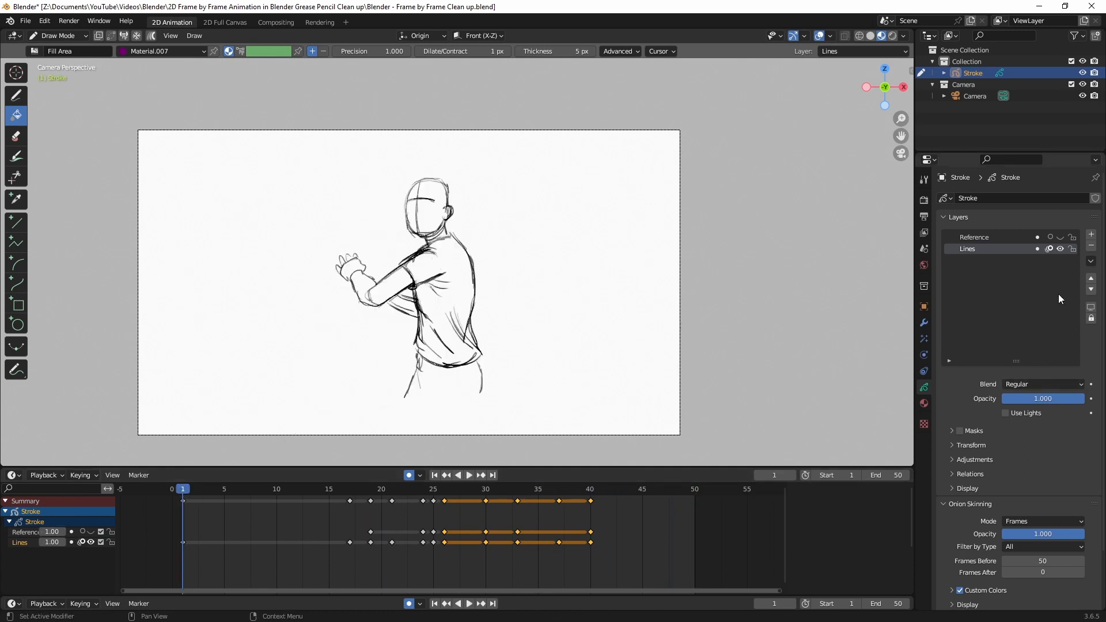
click(1091, 234)
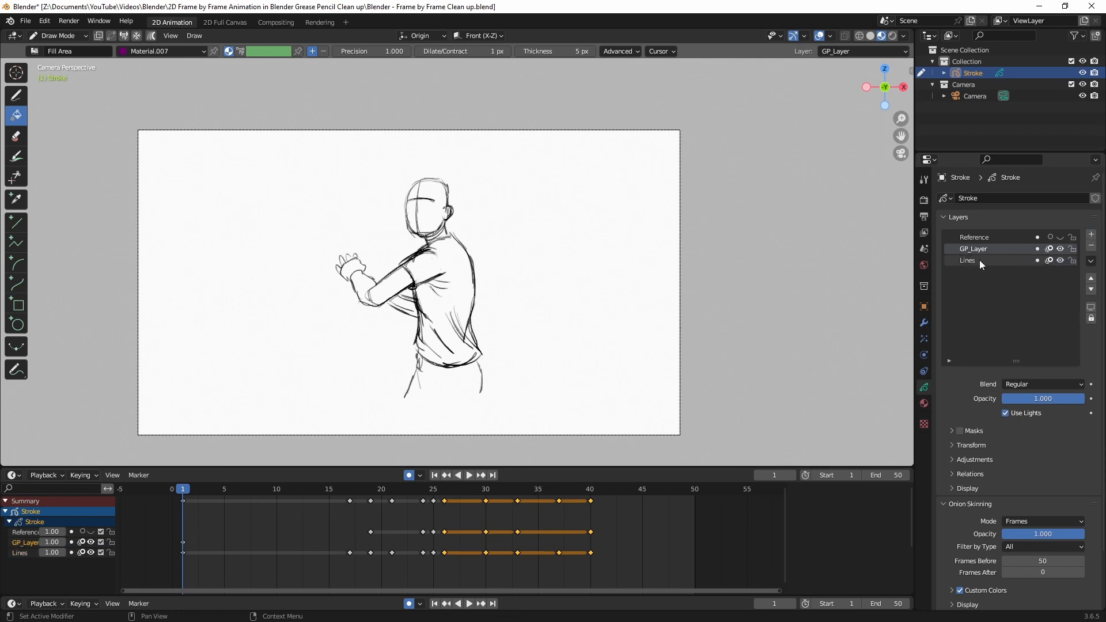
click(965, 261)
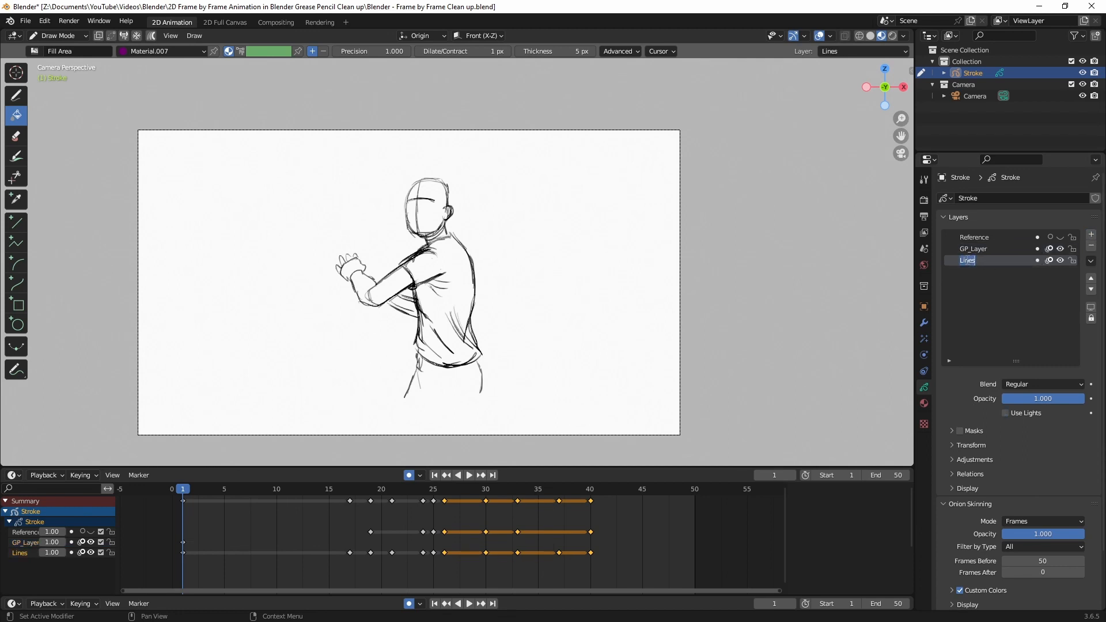
text(Roughs)
key(Return)
Step: Lock the Roughs layer and rename the new layer above it as Polish
click(1072, 261)
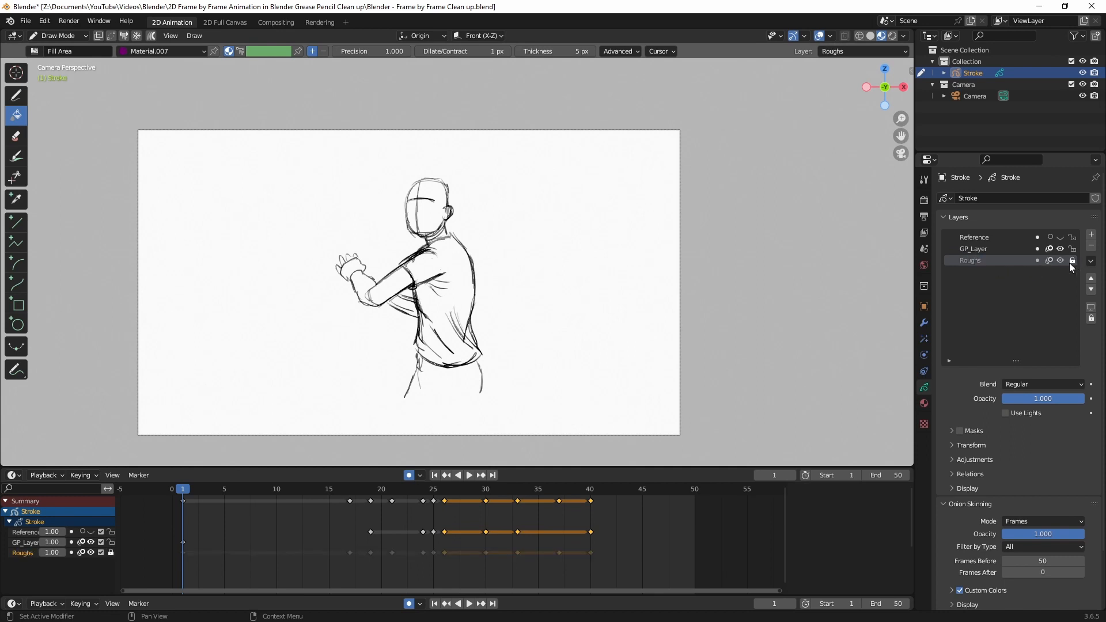
click(983, 250)
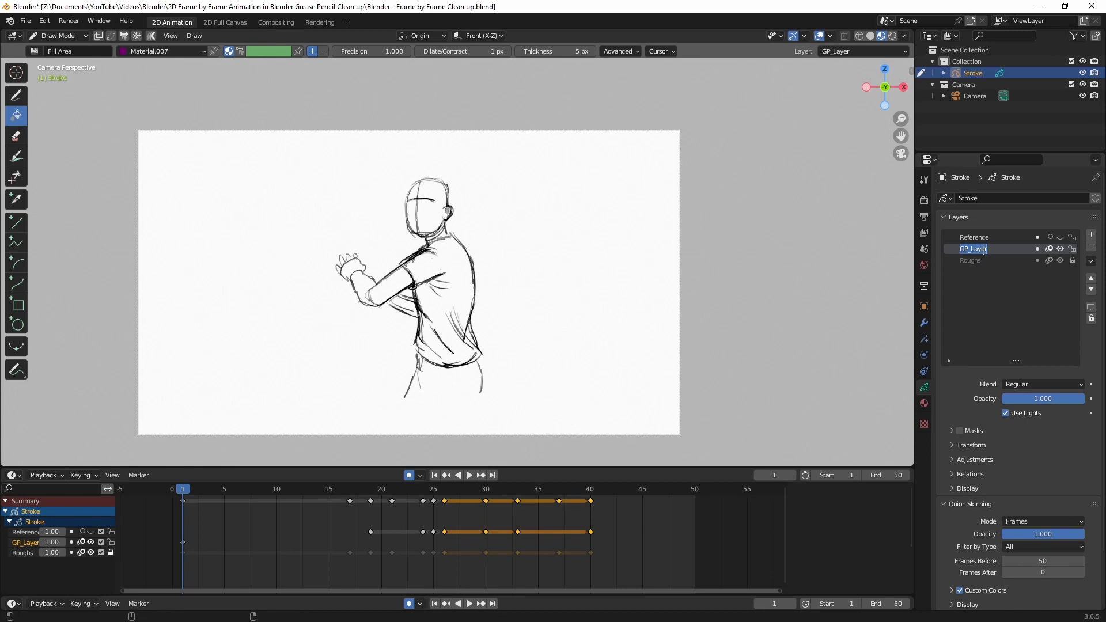
text(Polish)
key(Return)
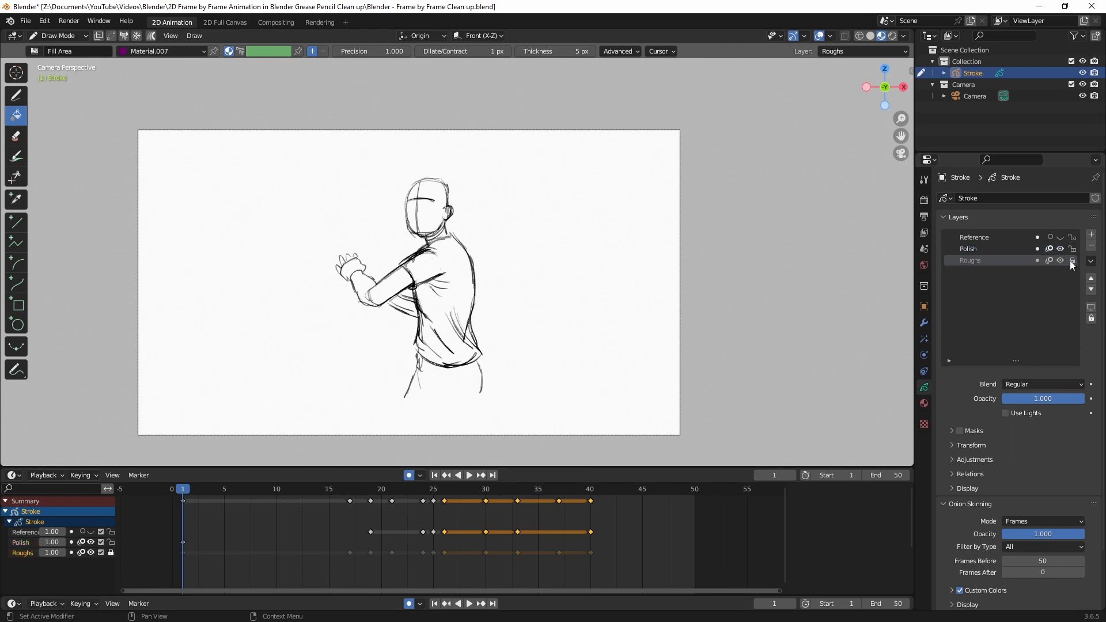
Step: Lower the Roughs layer's opacity to 0.329, and lock the Roughs and Reference layers with Polish as the active layer
click(1072, 261)
click(1020, 262)
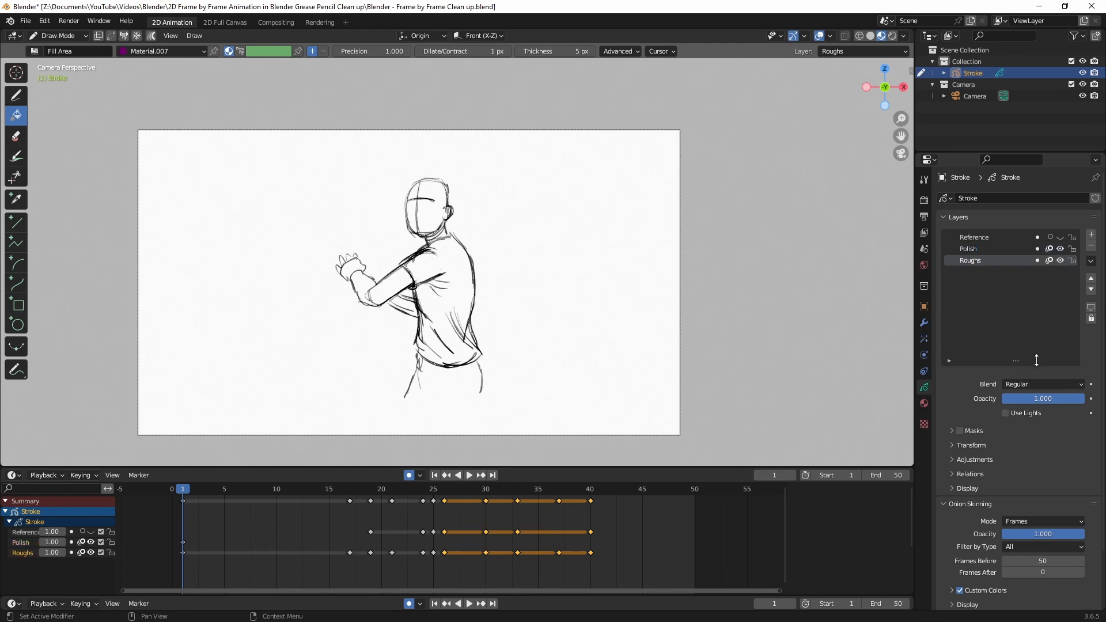
drag(1077, 399, 1029, 398)
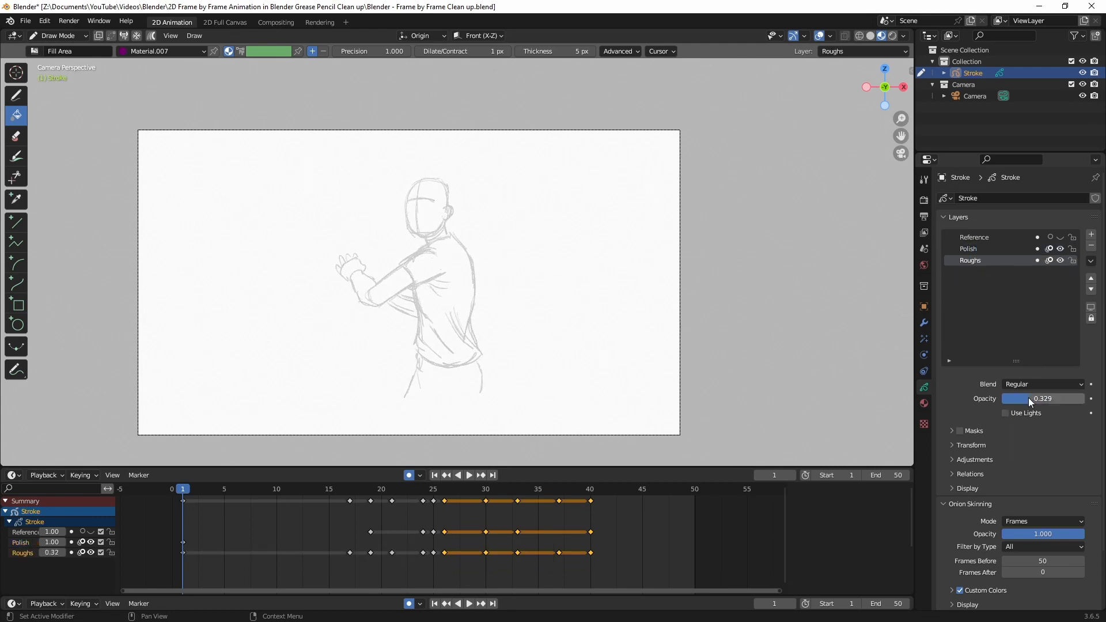
click(1072, 261)
click(982, 249)
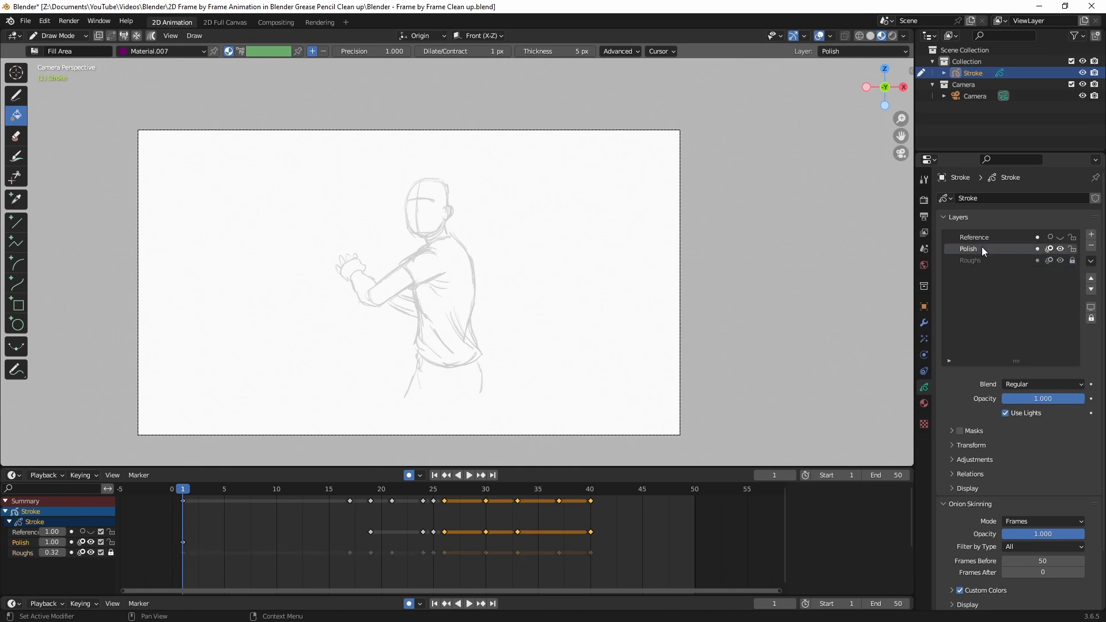
click(1073, 237)
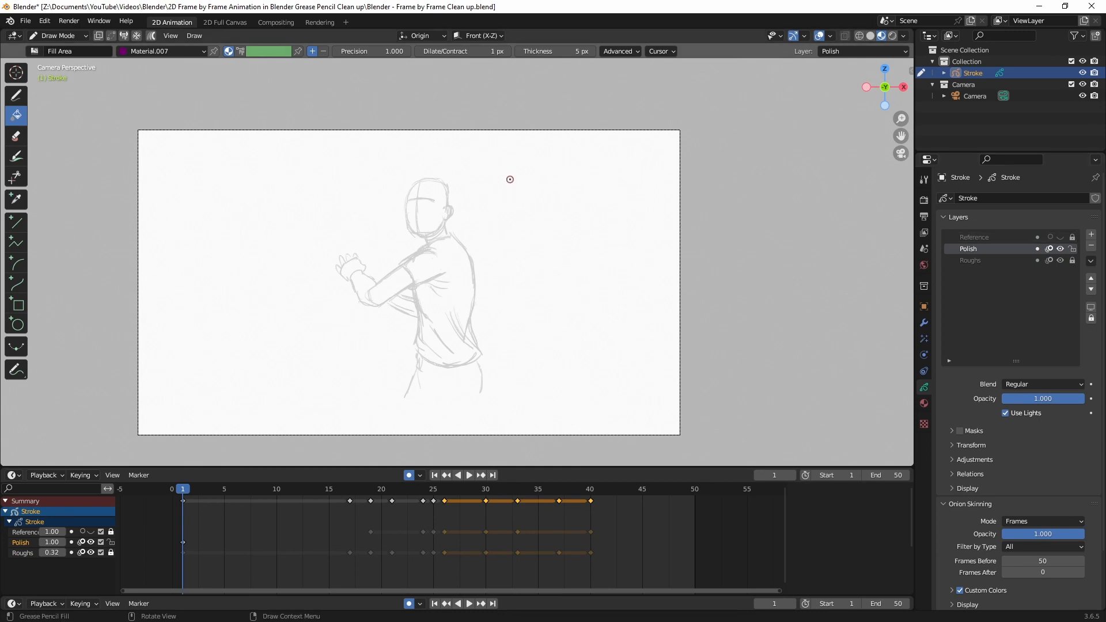
Step: Using the Pencil brush, ink the masked head's outline, neck lines, near pointed ear and eyes over the rough head on frame 1
scroll(450, 179, up, 3)
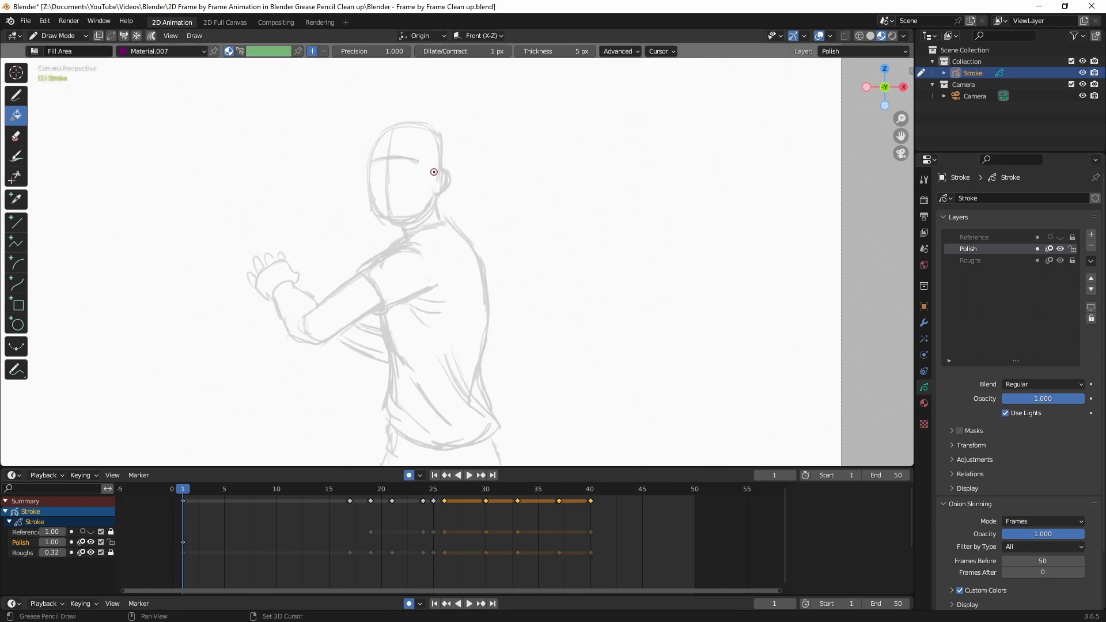
shift+middle_drag(445, 169, 494, 202)
scroll(486, 200, down, 2)
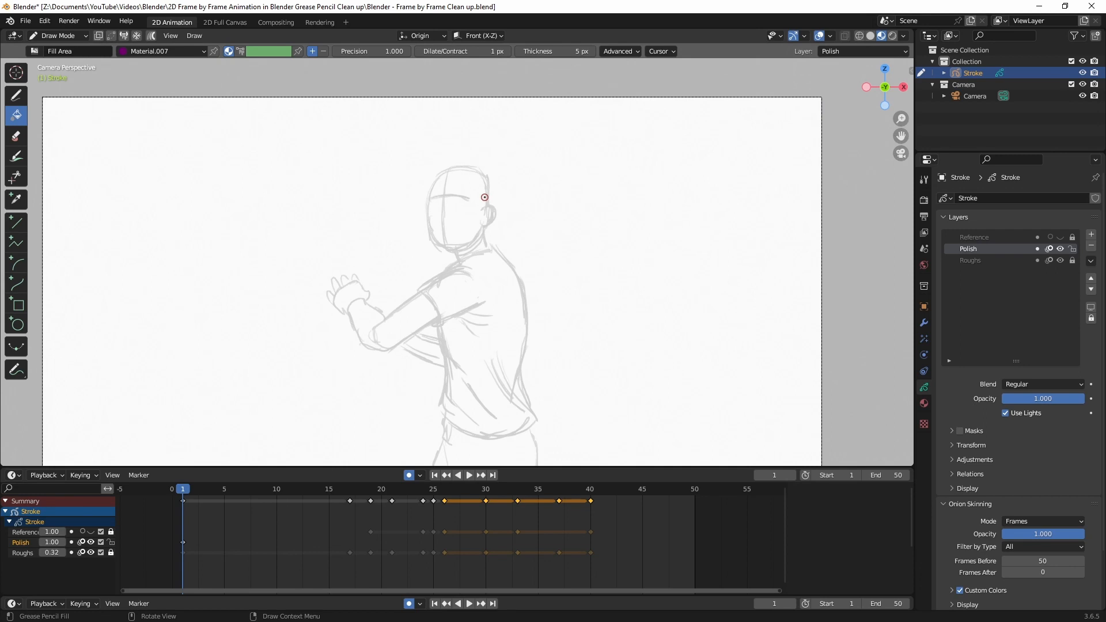
key(d)
scroll(484, 197, up, 2)
mouse_move(512, 145)
mouse_down()
mouse_move(402, 202)
mouse_move(515, 248)
mouse_up()
drag(444, 305, 455, 345)
drag(512, 147, 532, 315)
mouse_move(427, 133)
ctrl+mouse_down()
mouse_move(440, 150)
mouse_move(403, 188)
mouse_move(480, 140)
ctrl+mouse_up()
drag(407, 199, 491, 191)
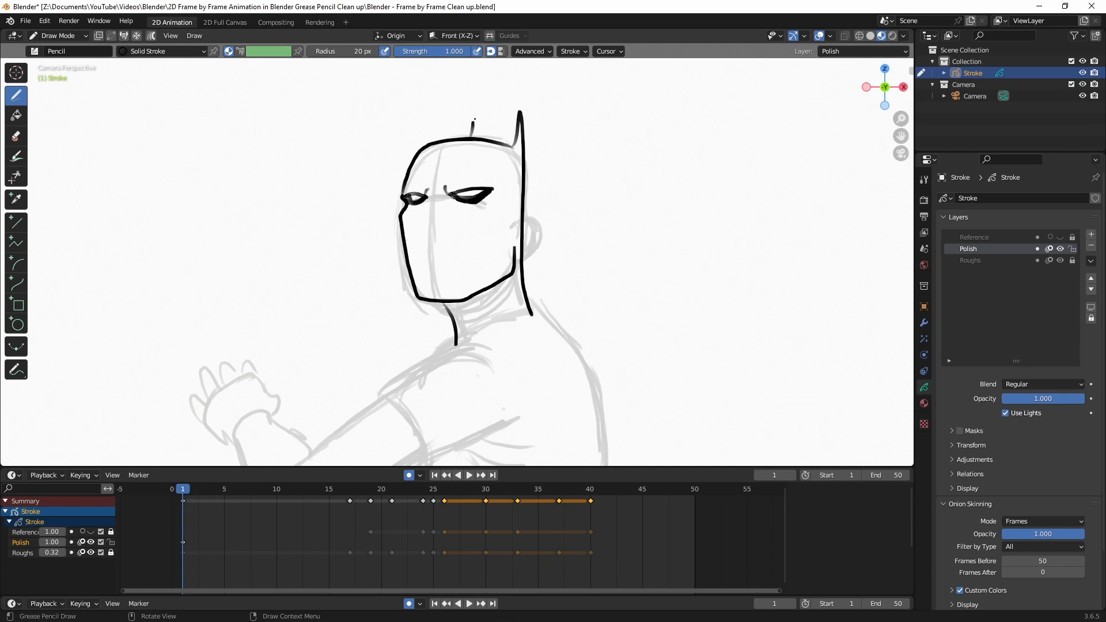
Step: Ink the second pointed ear and the facial details: mask edge, nose, mouth, cheek line and brow creases
drag(478, 116, 482, 136)
mouse_move(403, 219)
mouse_down()
mouse_move(506, 215)
mouse_move(491, 282)
mouse_move(426, 239)
mouse_up()
mouse_move(421, 247)
mouse_down()
mouse_move(469, 246)
mouse_move(423, 274)
mouse_up()
drag(420, 268, 427, 285)
scroll(438, 278, up, 1)
drag(515, 131, 499, 163)
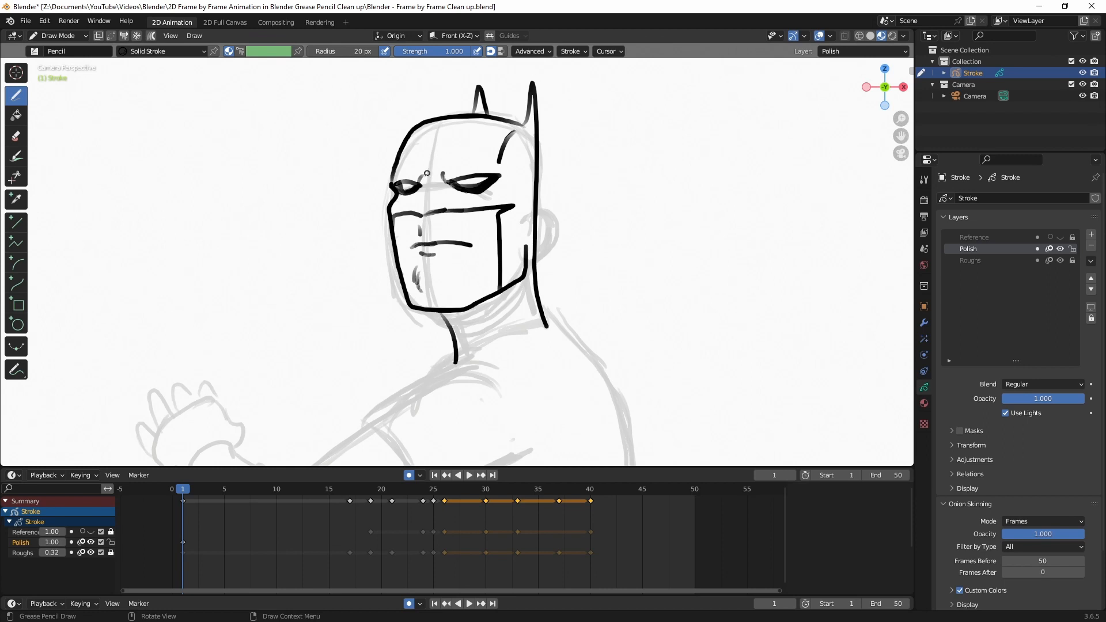
drag(421, 184, 419, 215)
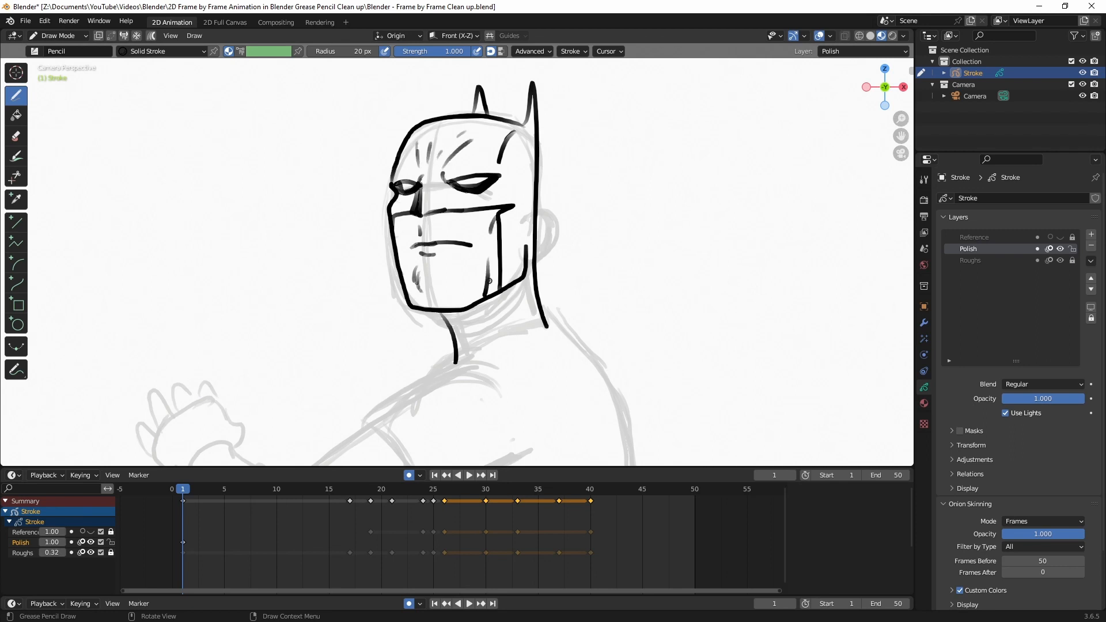
Step: Draw the long back line from the neck down past the hips, replacing the first attempt
scroll(495, 256, down, 4)
drag(497, 257, 549, 403)
scroll(547, 401, down, 1)
shift+middle_drag(539, 389, 535, 291)
key(ctrl+z)
drag(489, 181, 557, 424)
Step: Ink the near shoulder, the upper arm outlines down to the elbow, and the dark shading under the chin
drag(459, 200, 430, 227)
mouse_move(436, 216)
mouse_down()
mouse_move(387, 266)
mouse_move(504, 247)
mouse_up()
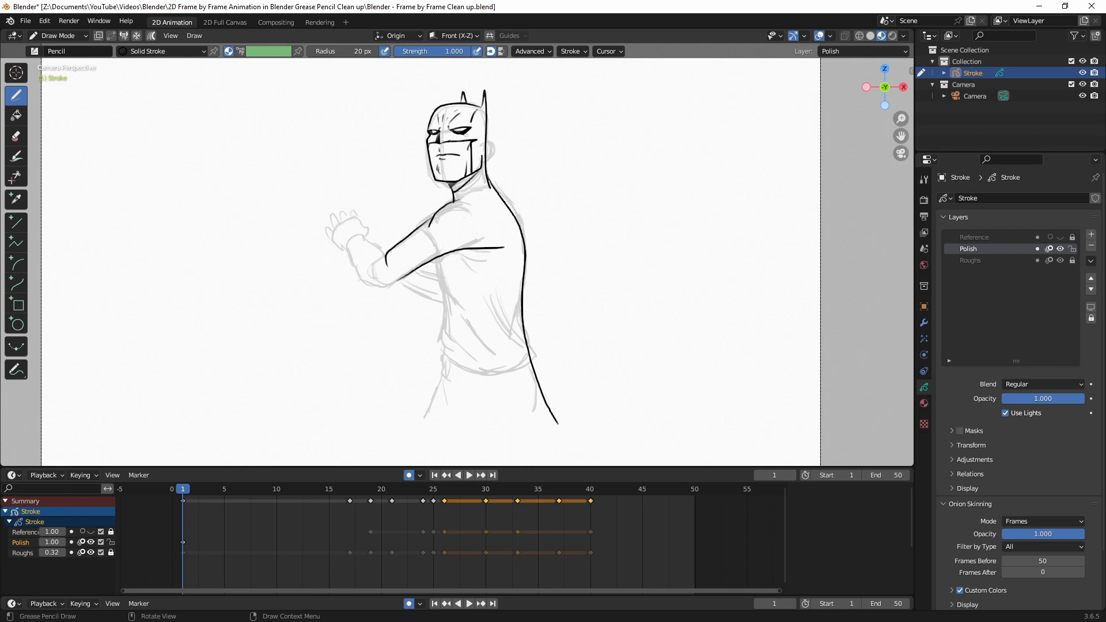
drag(473, 177, 454, 189)
drag(380, 257, 384, 276)
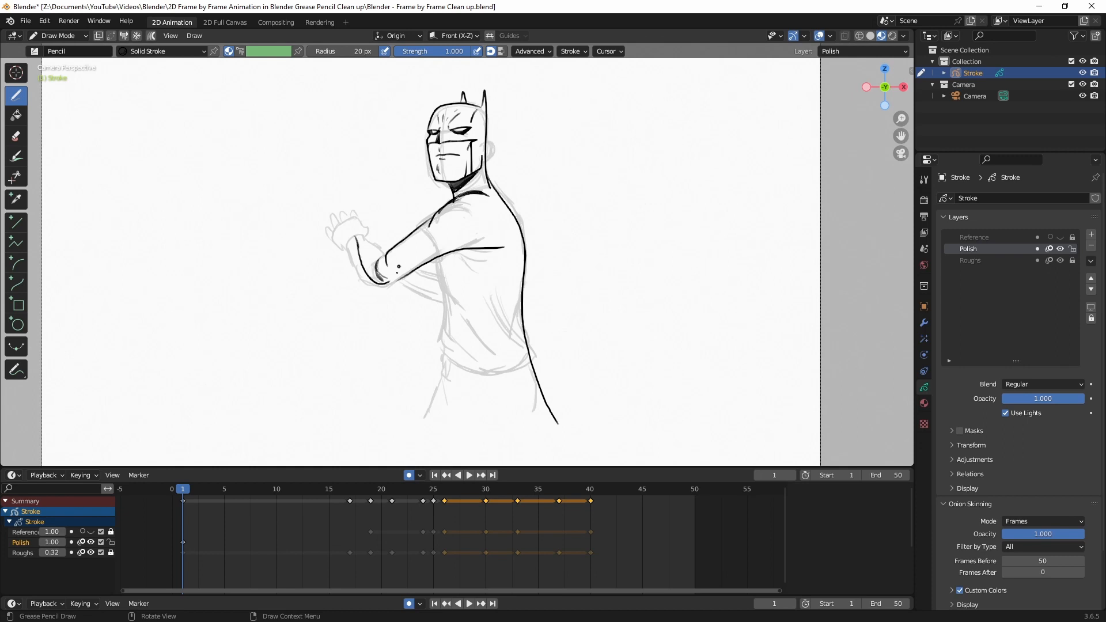
Step: Ink the near forearm, glove cuff and raised hand over the rough arm
scroll(384, 186, up, 3)
mouse_move(284, 242)
mouse_down()
mouse_move(263, 208)
mouse_move(298, 187)
mouse_up()
drag(321, 206, 315, 225)
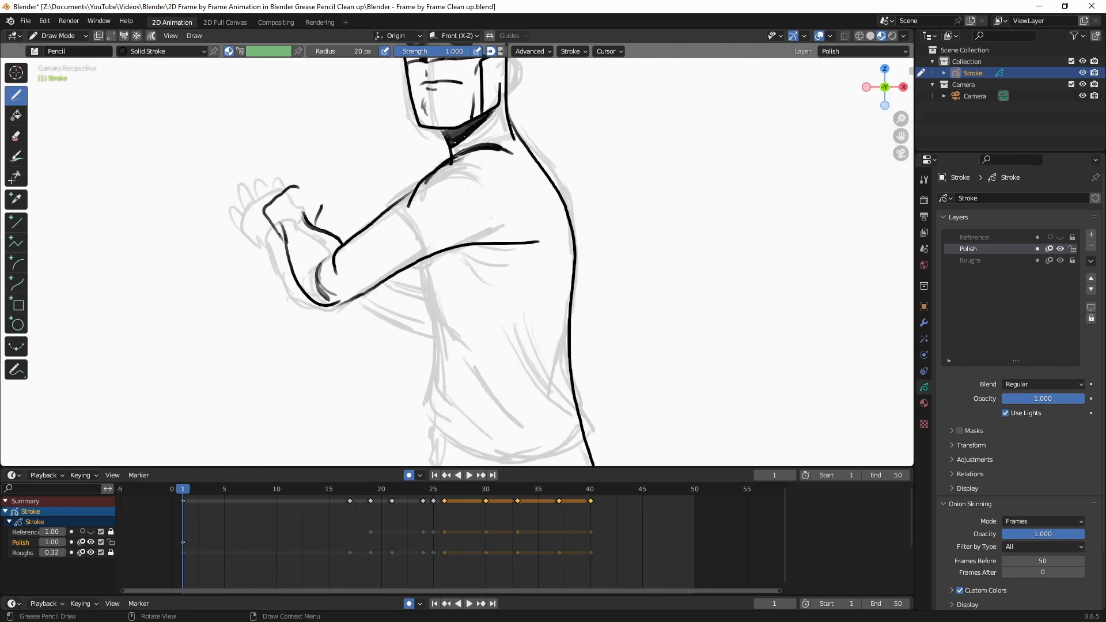
drag(299, 188, 321, 206)
mouse_move(284, 188)
mouse_down()
mouse_move(293, 184)
mouse_move(285, 189)
mouse_up()
drag(266, 199, 274, 189)
drag(335, 236, 300, 277)
Step: Draw the diagonal torso line from the armpit and the front edge of the waist
drag(413, 269, 515, 427)
drag(441, 335, 444, 425)
scroll(458, 262, down, 3)
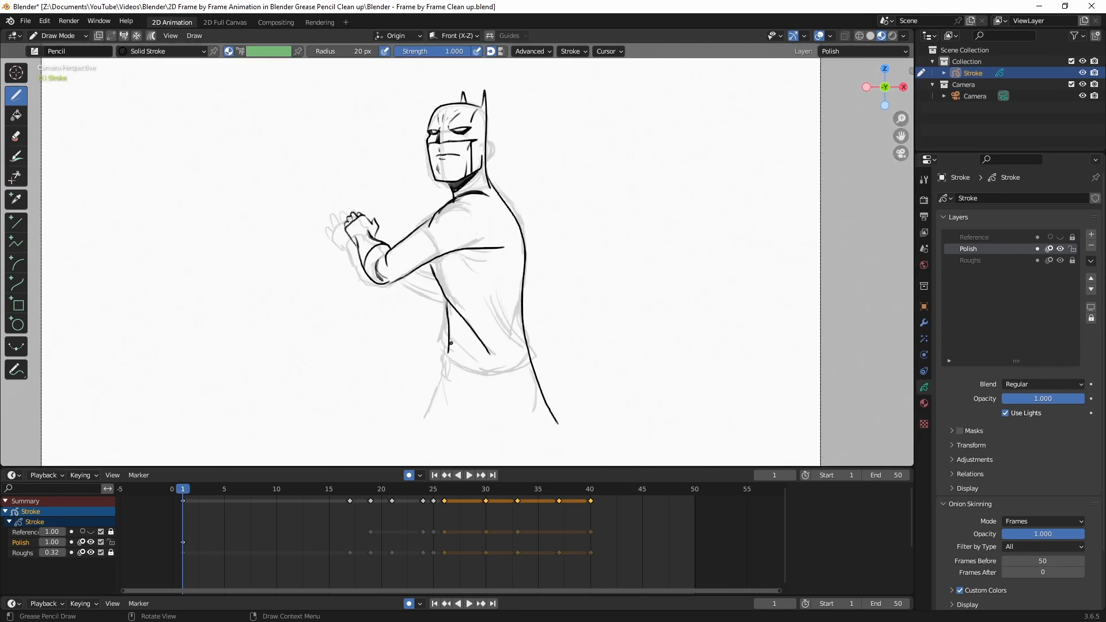
Step: Draw the belt with its dividing lines around the waist and the start of both legs below it
mouse_move(448, 354)
mouse_down()
mouse_move(530, 350)
mouse_move(455, 380)
mouse_up()
drag(456, 382, 531, 367)
drag(453, 373, 427, 439)
drag(464, 401, 504, 450)
drag(541, 390, 559, 427)
scroll(533, 338, up, 2)
mouse_move(458, 407)
mouse_down()
mouse_move(461, 436)
mouse_move(498, 438)
mouse_up()
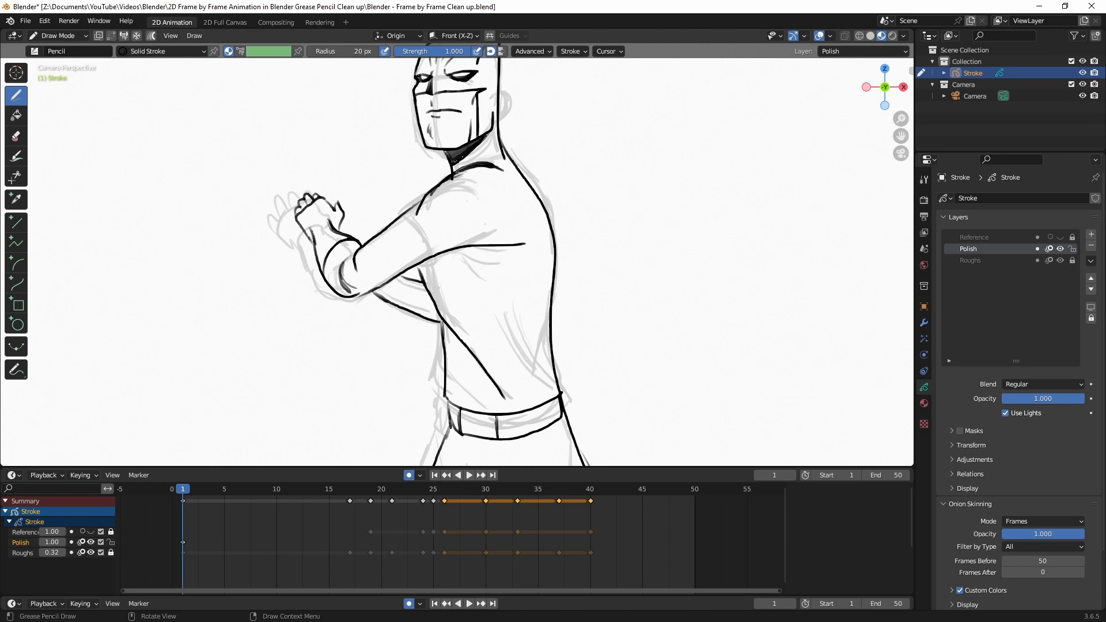
Step: Add the cuff line on the far arm, and erase the raised hand's fingertips and redraw them as extended fingers
mouse_move(424, 282)
mouse_down()
mouse_move(427, 316)
mouse_move(441, 329)
mouse_up()
mouse_move(428, 289)
mouse_down()
mouse_move(417, 318)
mouse_move(431, 302)
mouse_up()
scroll(411, 231, up, 1)
mouse_move(270, 201)
ctrl+mouse_down()
mouse_move(314, 205)
mouse_move(298, 188)
ctrl+mouse_up()
mouse_move(297, 187)
mouse_down()
mouse_move(314, 222)
mouse_move(276, 202)
mouse_move(262, 219)
mouse_up()
scroll(566, 308, down, 1)
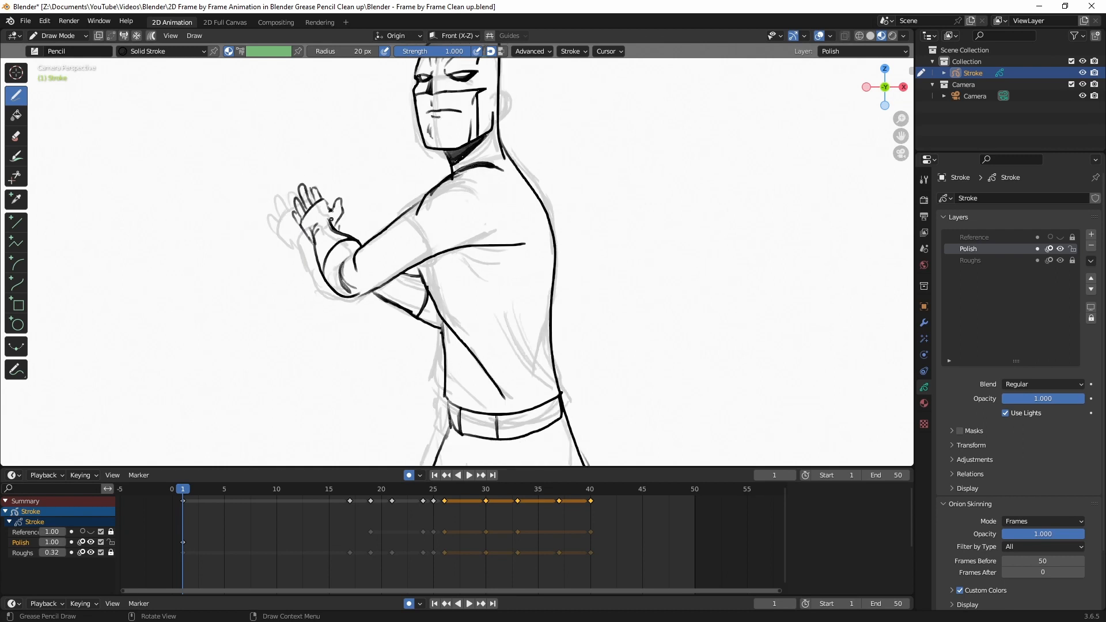
Step: Switch to Edit Mode and select the strokes of the masked head
click(51, 36)
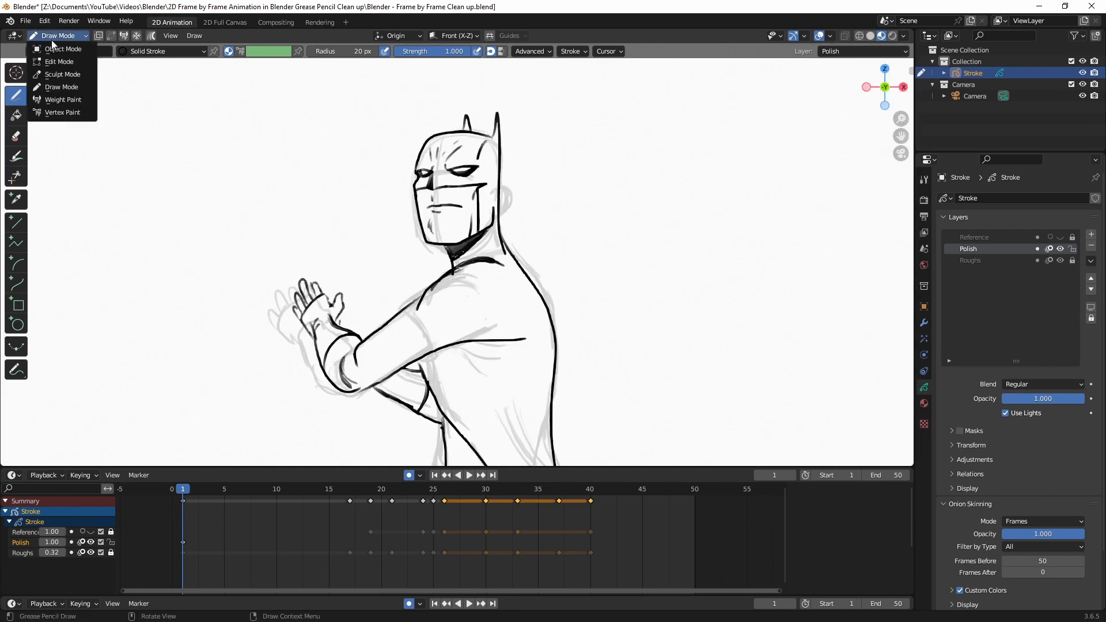
click(57, 61)
mouse_move(537, 116)
mouse_down()
mouse_move(355, 112)
mouse_move(341, 245)
mouse_move(457, 267)
mouse_move(510, 249)
mouse_move(570, 150)
mouse_up()
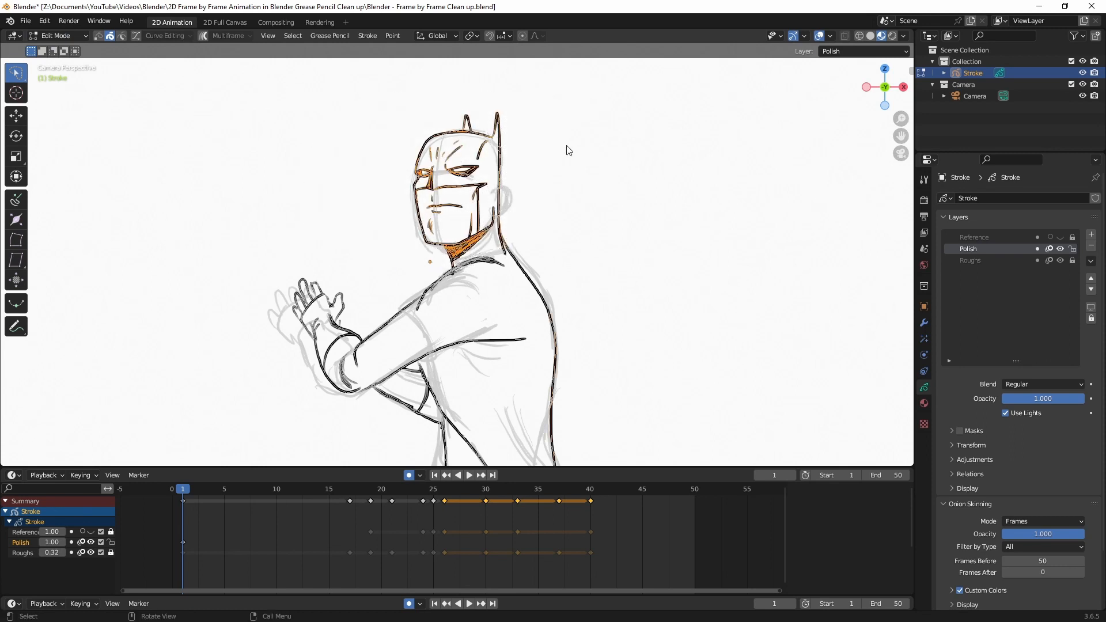
Step: Try to scale down the selected head together with its attached whole strokes
key(s)
click(559, 154)
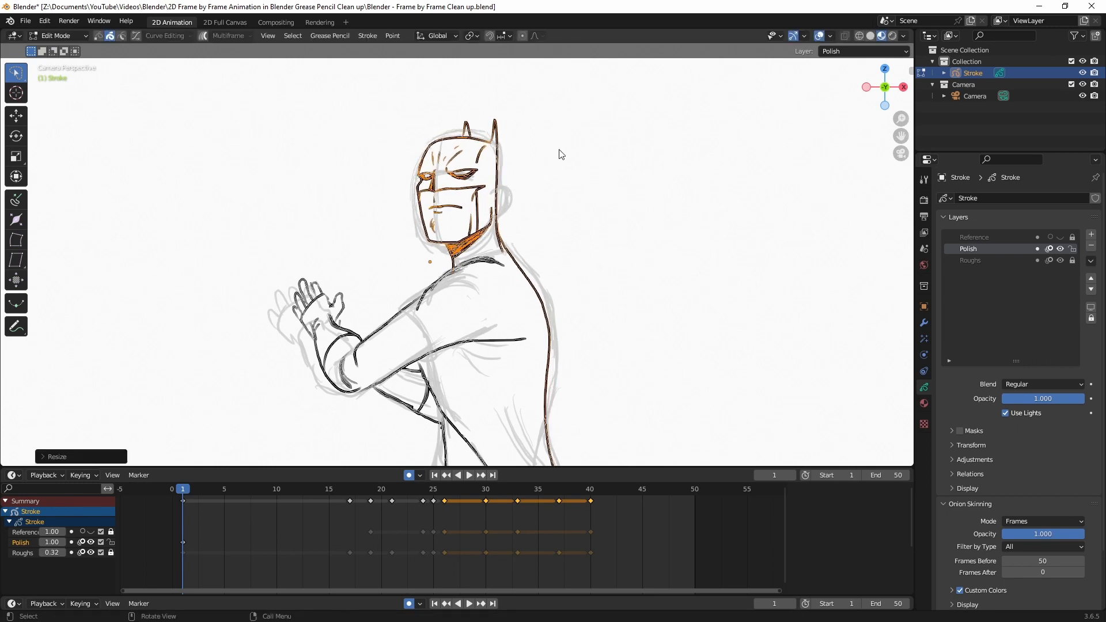
key(ctrl+z)
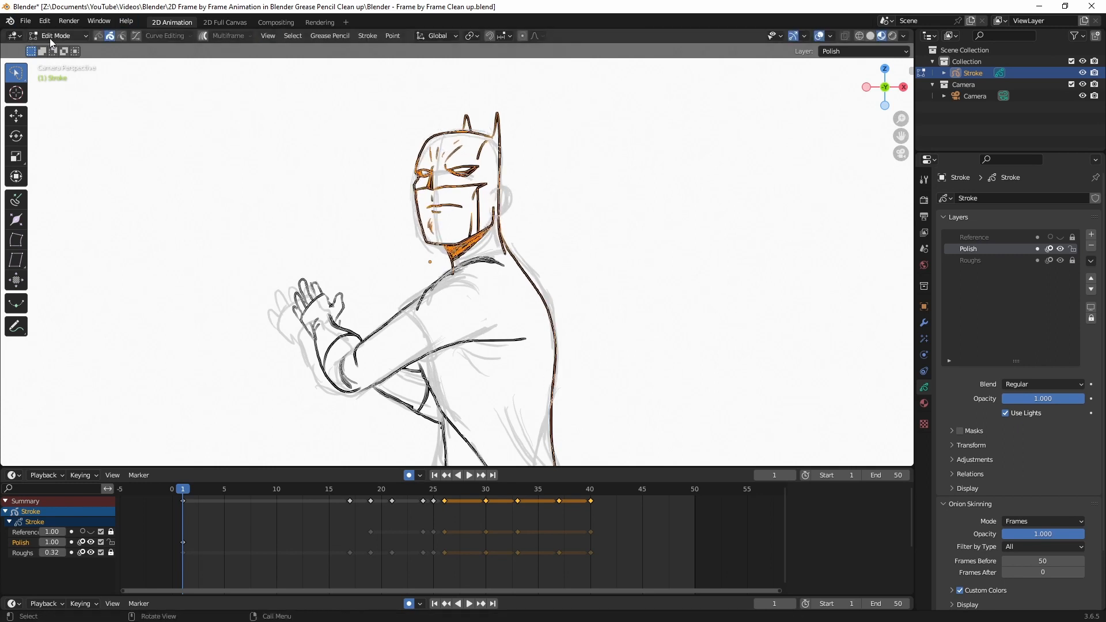
Step: Select only the masked head's points, scale them to about 0.94, and move them about 0.036 m in X and -0.058 m in Z
click(99, 35)
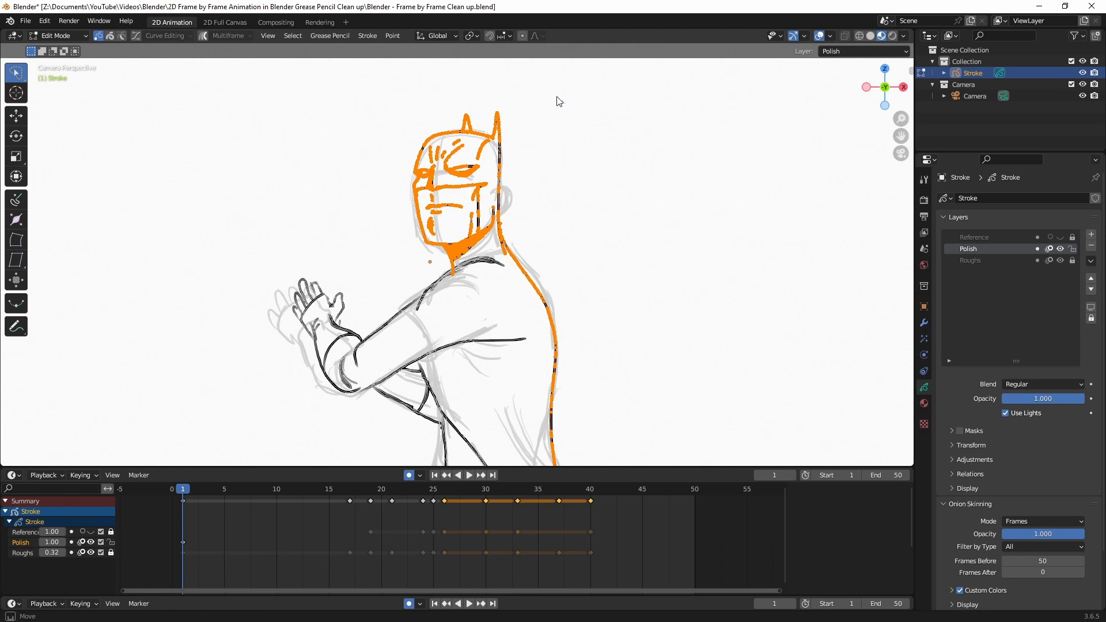
mouse_move(558, 101)
mouse_down()
mouse_move(345, 99)
mouse_move(357, 242)
mouse_move(443, 275)
mouse_move(516, 239)
mouse_move(599, 124)
mouse_up()
key(s)
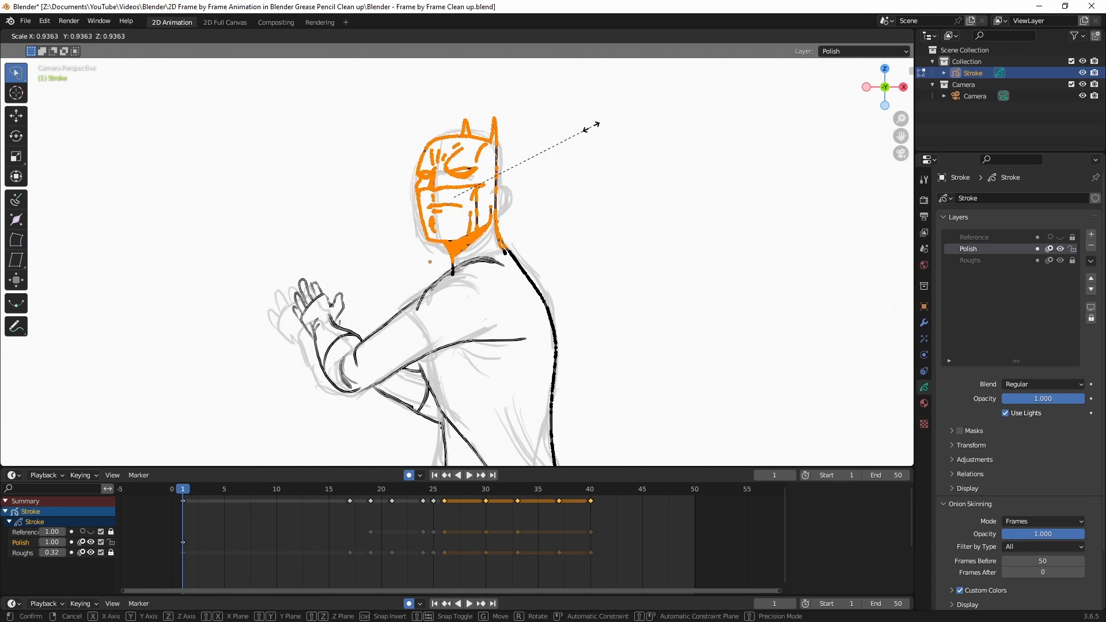
click(588, 133)
key(g)
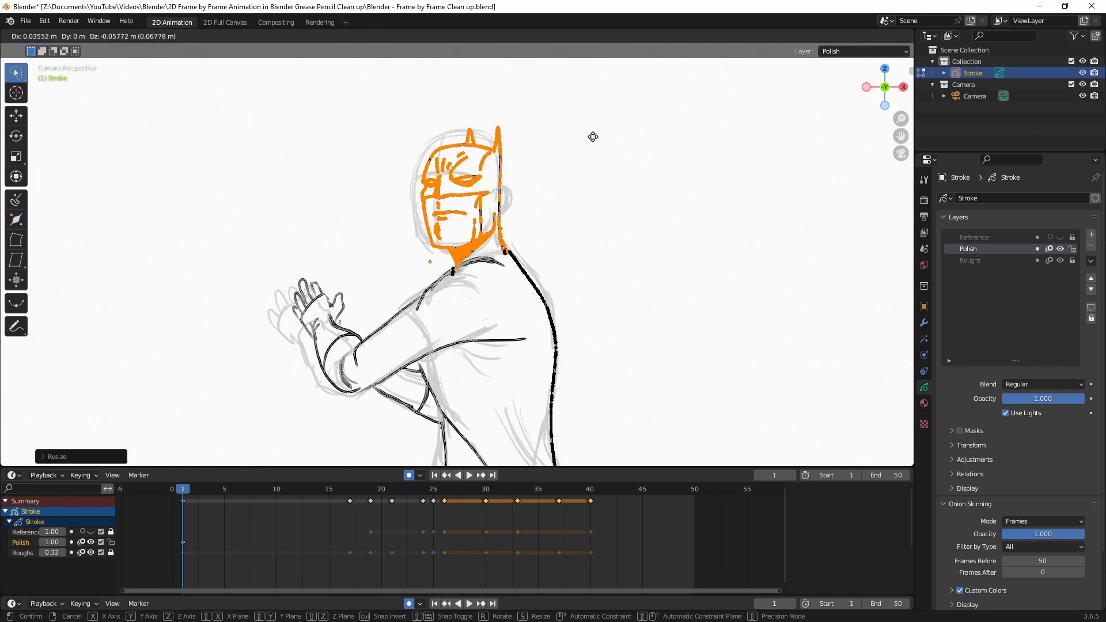
click(593, 137)
Step: Return to Draw Mode and redraw the line connecting the back of the neck to the upper back
click(78, 37)
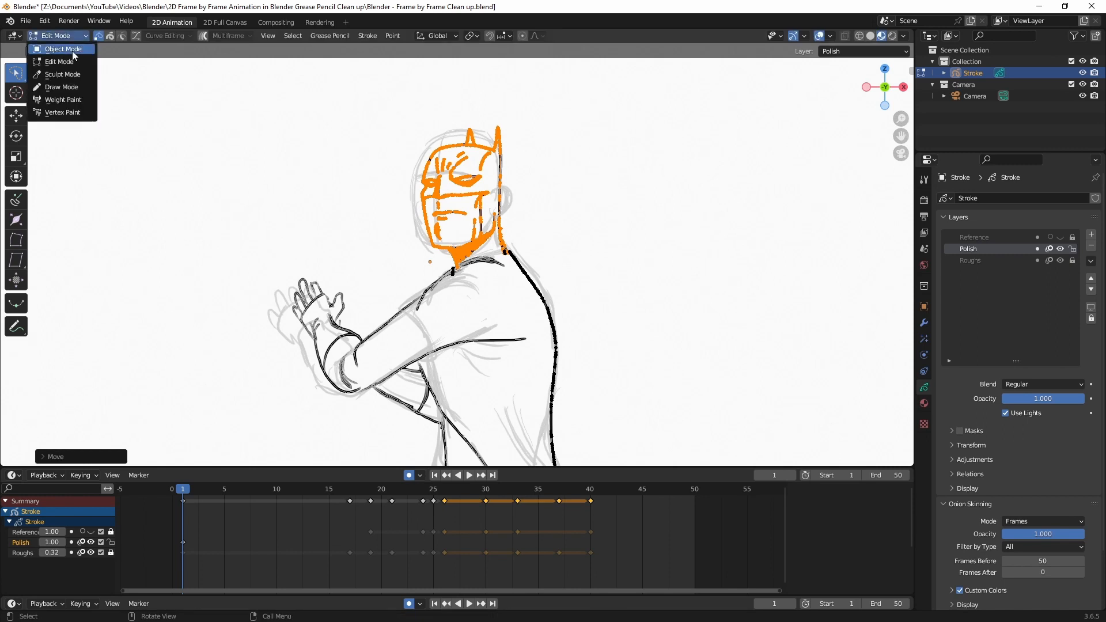
click(67, 87)
scroll(645, 269, up, 4)
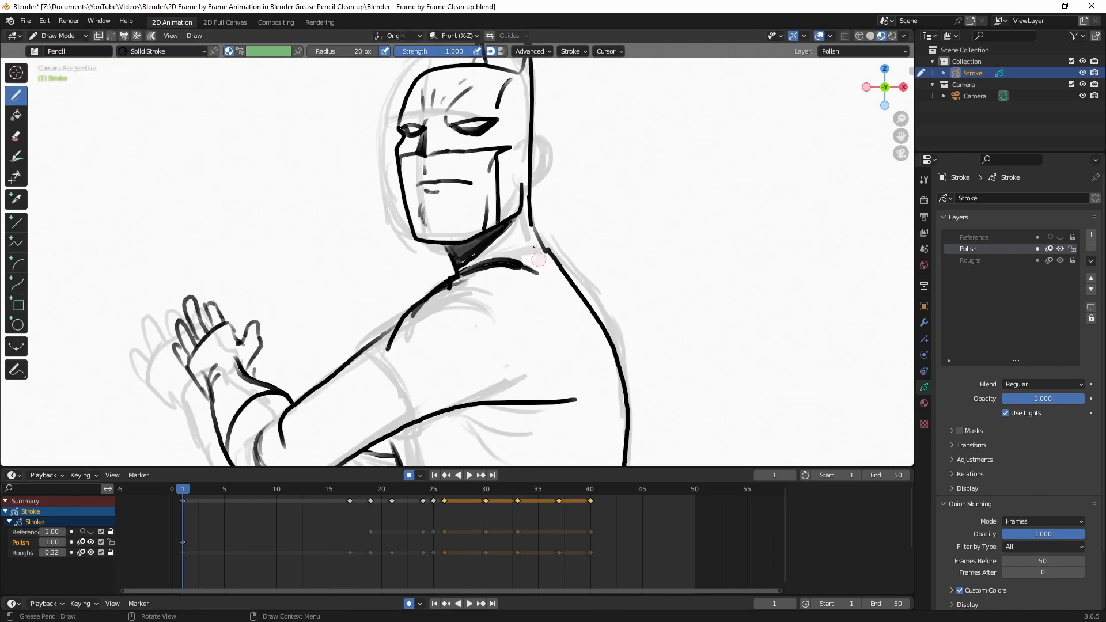
drag(582, 288, 591, 305)
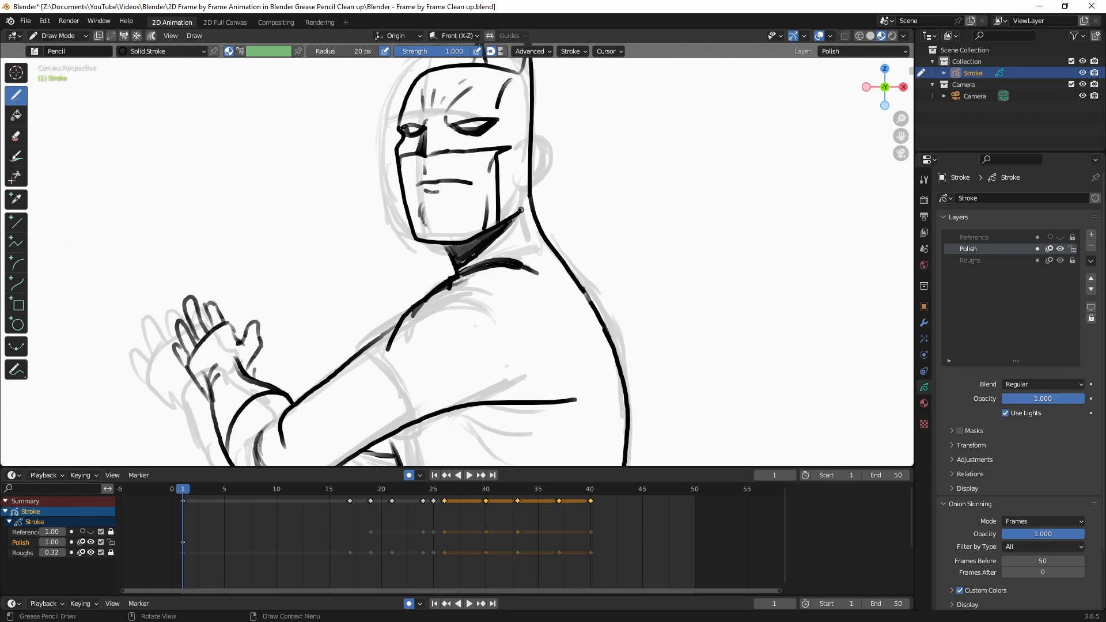
Step: Rework the back-of-neck stroke and the line from the shoulder down the upper arm, erasing the excess along the arm
drag(522, 189, 520, 212)
mouse_move(448, 247)
mouse_down()
mouse_move(456, 268)
mouse_move(389, 349)
mouse_up()
drag(461, 275, 424, 314)
drag(371, 344, 433, 290)
drag(425, 312, 420, 331)
mouse_move(429, 295)
mouse_down()
mouse_move(346, 363)
mouse_move(426, 308)
mouse_up()
drag(336, 376, 423, 313)
ctrl+drag(372, 345, 346, 359)
scroll(360, 325, down, 1)
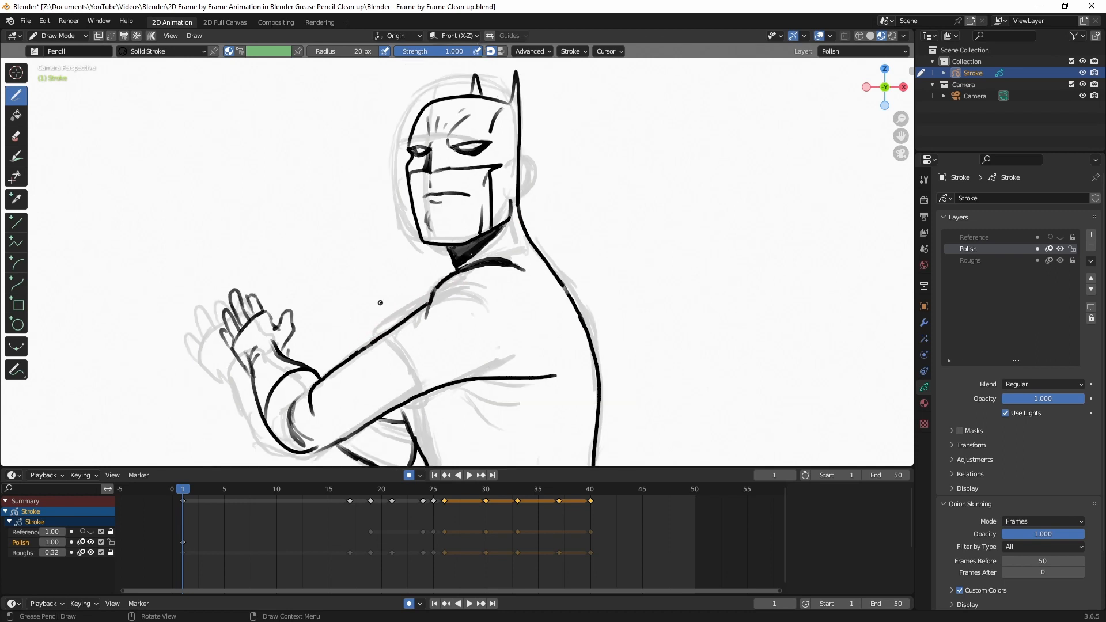
Step: Add small detail strokes around the front eye of the mask
scroll(380, 302, up, 4)
shift+middle_drag(375, 144, 354, 372)
mouse_move(341, 251)
mouse_down()
mouse_move(507, 237)
mouse_move(354, 258)
mouse_up()
drag(341, 230, 336, 248)
scroll(269, 248, down, 10)
shift+middle_drag(269, 249, 416, 191)
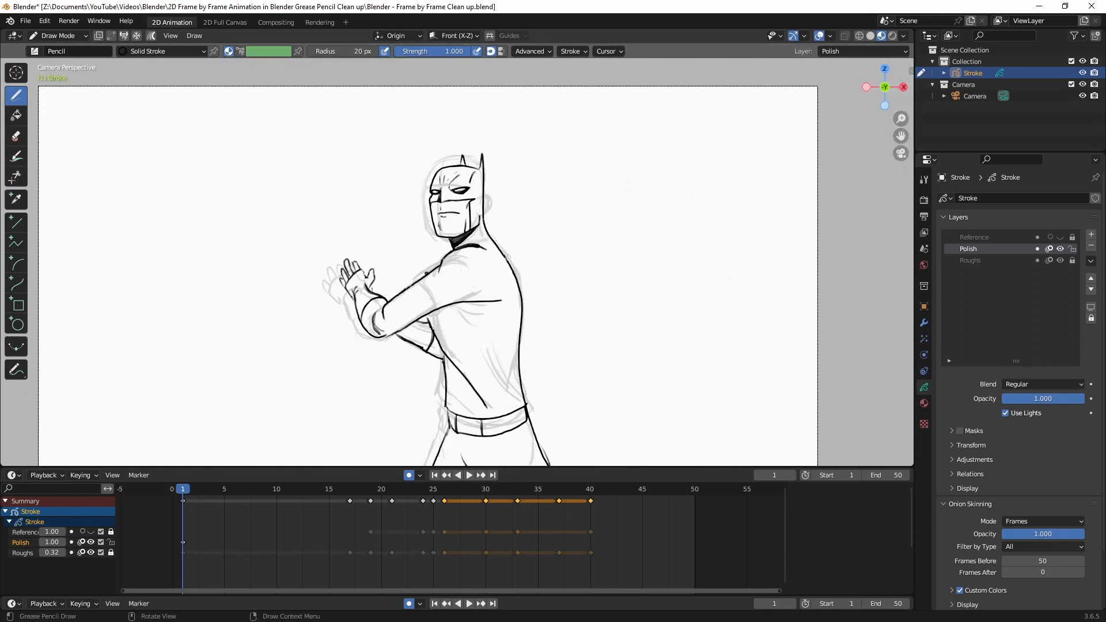
Step: Add a new layer named Cape and sketch three long cape lines flowing from the shoulders down behind the body
click(1091, 234)
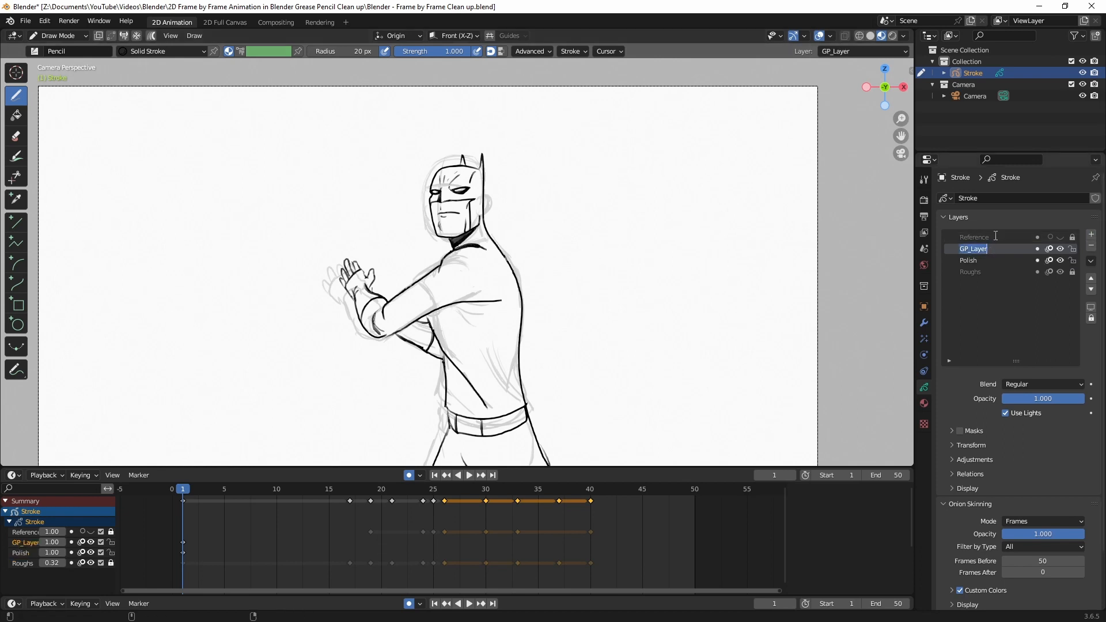
text(Cape)
key(Return)
drag(441, 268, 594, 463)
drag(484, 222, 654, 444)
drag(474, 341, 562, 466)
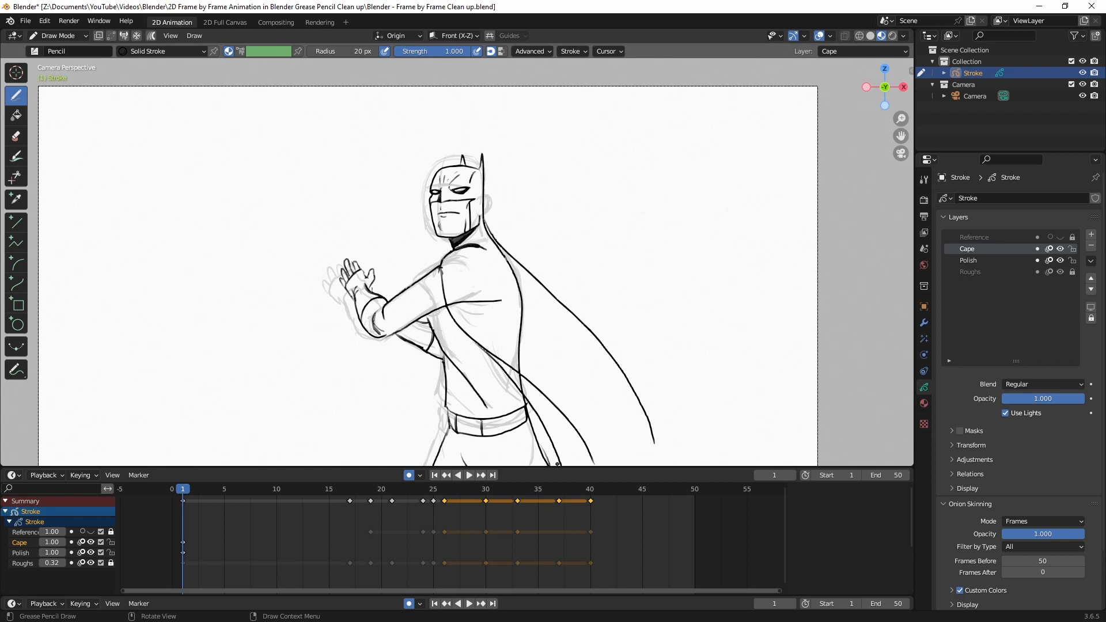
Step: Erase the back line and the inner arm line covered by the cape on the Polish layer, and reselect the Cape layer
click(980, 260)
ctrl+drag(494, 245, 521, 387)
ctrl+drag(495, 300, 452, 302)
click(979, 249)
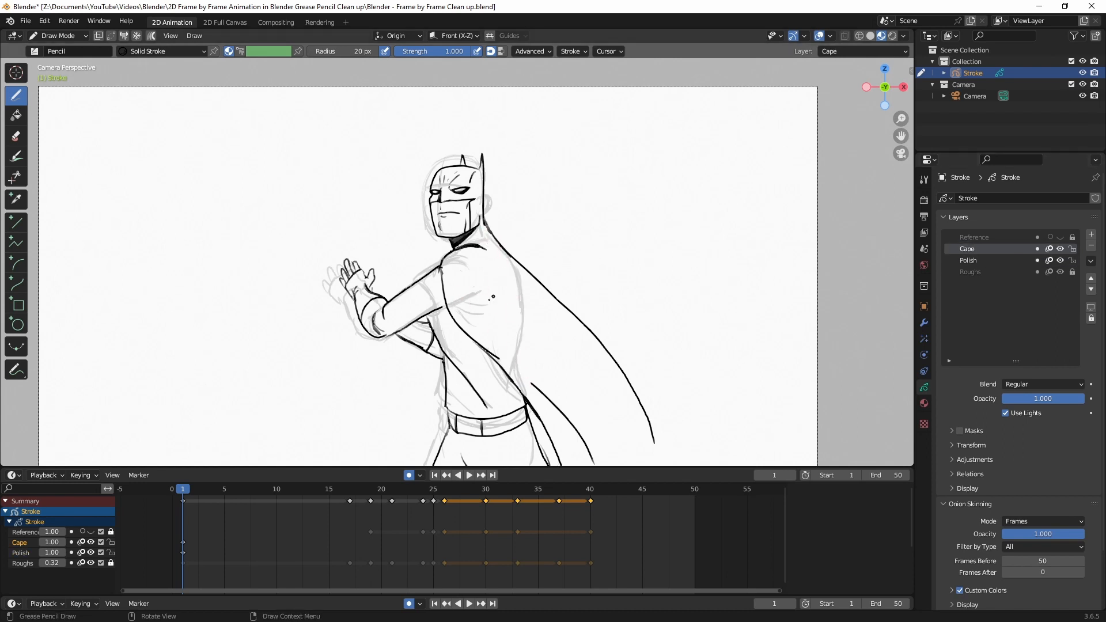
Step: Merge the Cape layer down into the Polish layer
shift+middle_drag(505, 372, 482, 319)
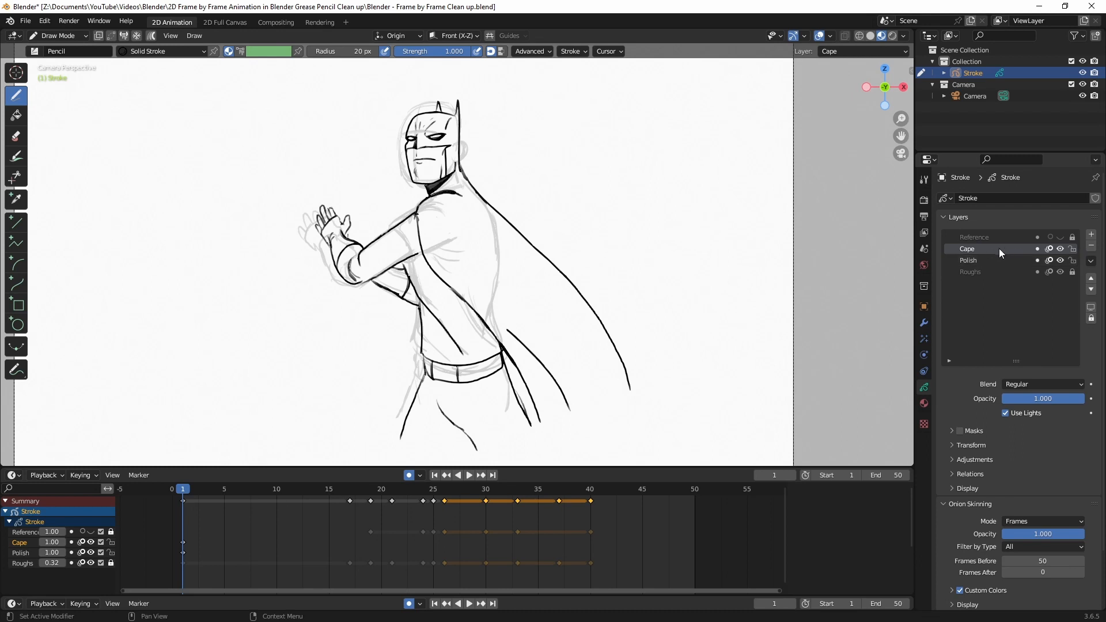
click(1090, 261)
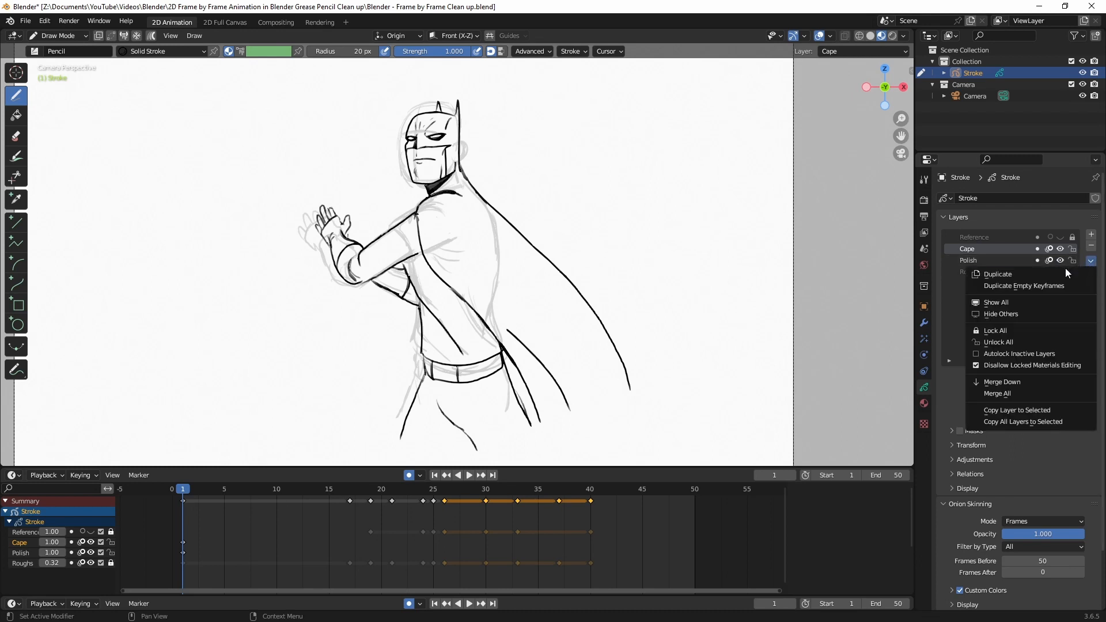
click(1024, 381)
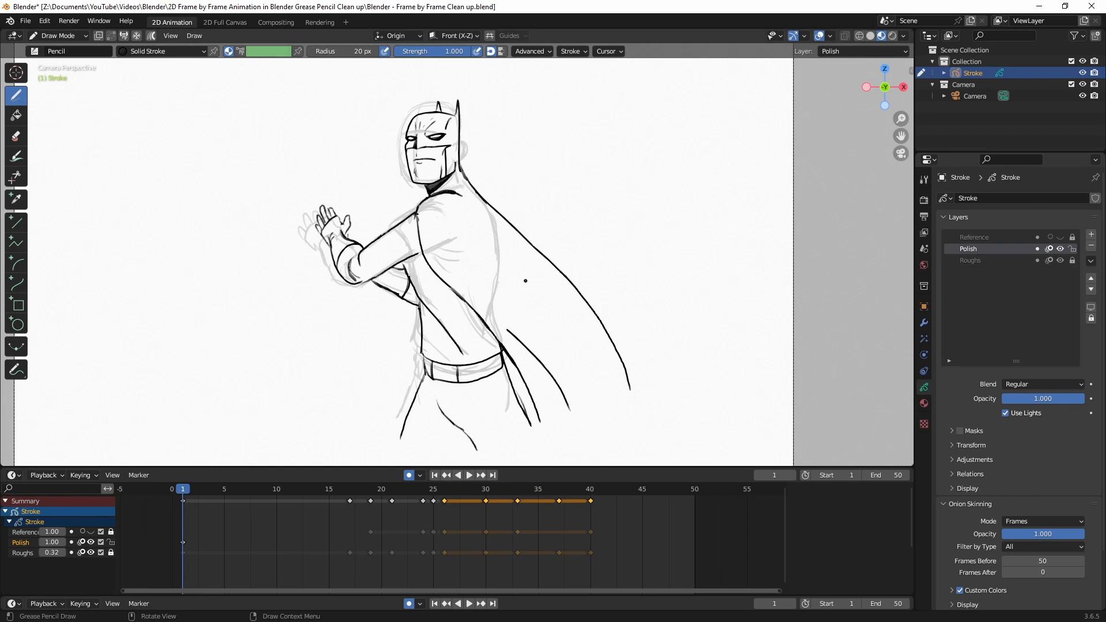
Step: Ink the upper and lower edges of the belt and the upper leg lines on the Polish layer
scroll(422, 420, up, 2)
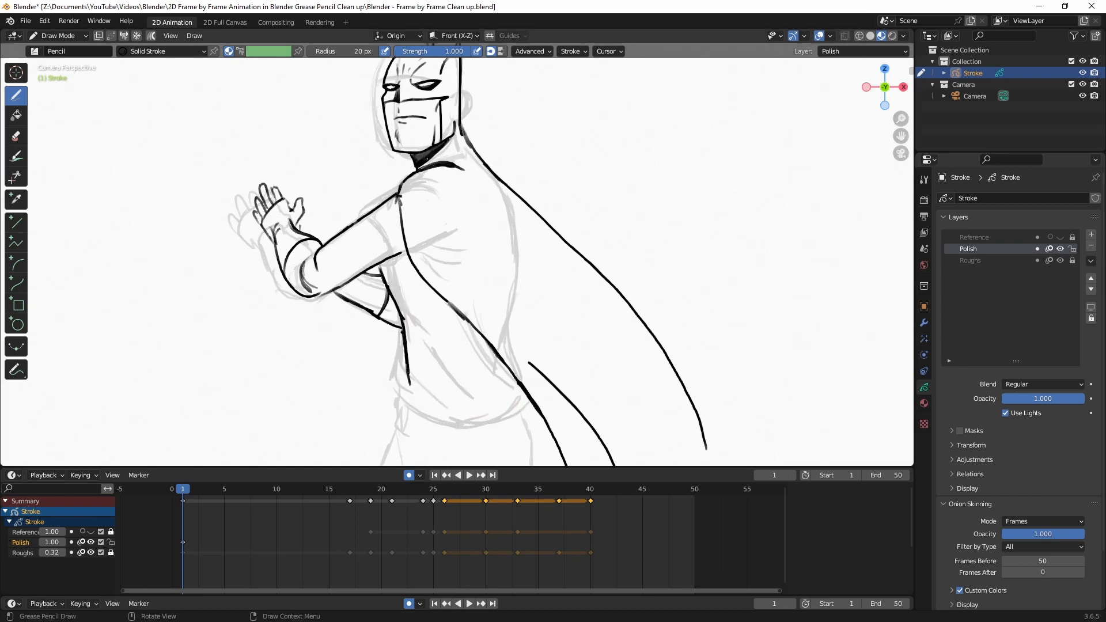
drag(408, 372, 523, 391)
drag(412, 387, 535, 408)
shift+middle_drag(494, 313, 482, 179)
drag(407, 294, 385, 360)
drag(431, 343, 481, 396)
scroll(518, 381, down, 3)
shift+middle_drag(568, 362, 574, 422)
Step: Hide the Roughs layer and ink the inner cape edge from shoulder to hip and the short chest lines beside the arm
click(1060, 261)
scroll(526, 185, up, 3)
shift+middle_drag(526, 185, 528, 272)
mouse_move(399, 250)
mouse_down()
mouse_move(450, 221)
mouse_move(543, 463)
mouse_move(521, 441)
mouse_up()
drag(396, 310, 437, 290)
drag(413, 302, 475, 277)
drag(432, 302, 449, 308)
Step: Redraw the front line of the torso, erase the old front lines, and repair the gaps in the far forearm
drag(391, 317, 430, 448)
scroll(430, 427, down, 2)
mouse_move(405, 303)
ctrl+mouse_down()
mouse_move(435, 422)
mouse_move(426, 463)
ctrl+mouse_up()
ctrl+drag(429, 426, 423, 451)
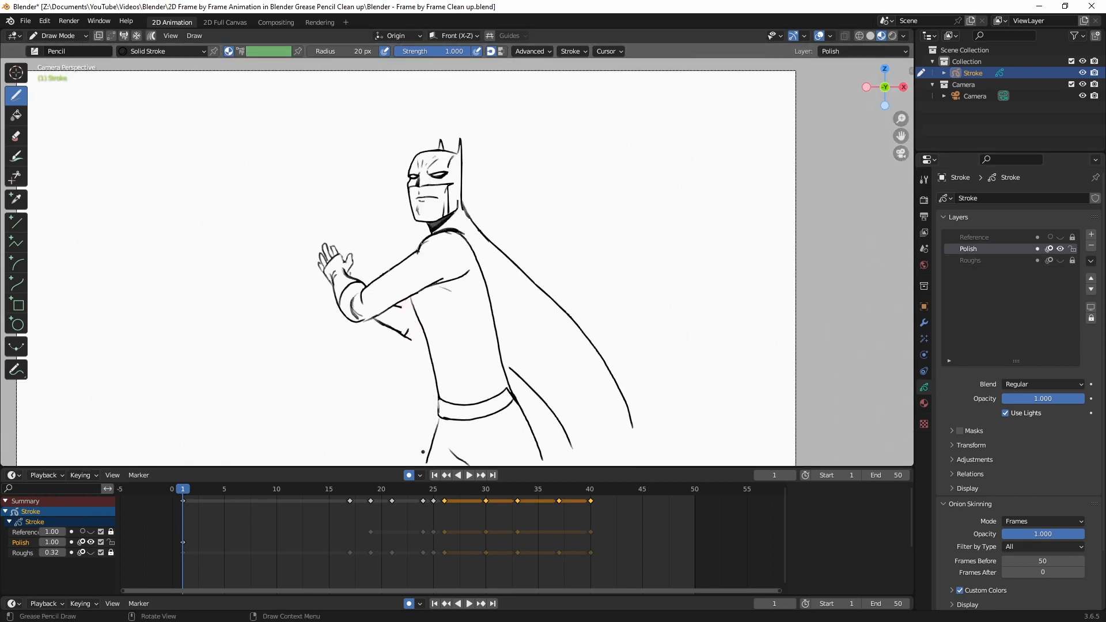
drag(401, 307, 417, 312)
mouse_move(404, 335)
mouse_down()
mouse_move(425, 346)
mouse_move(405, 337)
mouse_up()
Step: Erase the belt and leg lines and redraw the lower torso, belt, hip and leg in a more compact pose
scroll(455, 258, down, 2)
scroll(553, 403, up, 1)
mouse_move(443, 400)
ctrl+mouse_down()
mouse_move(450, 340)
mouse_move(487, 340)
ctrl+mouse_up()
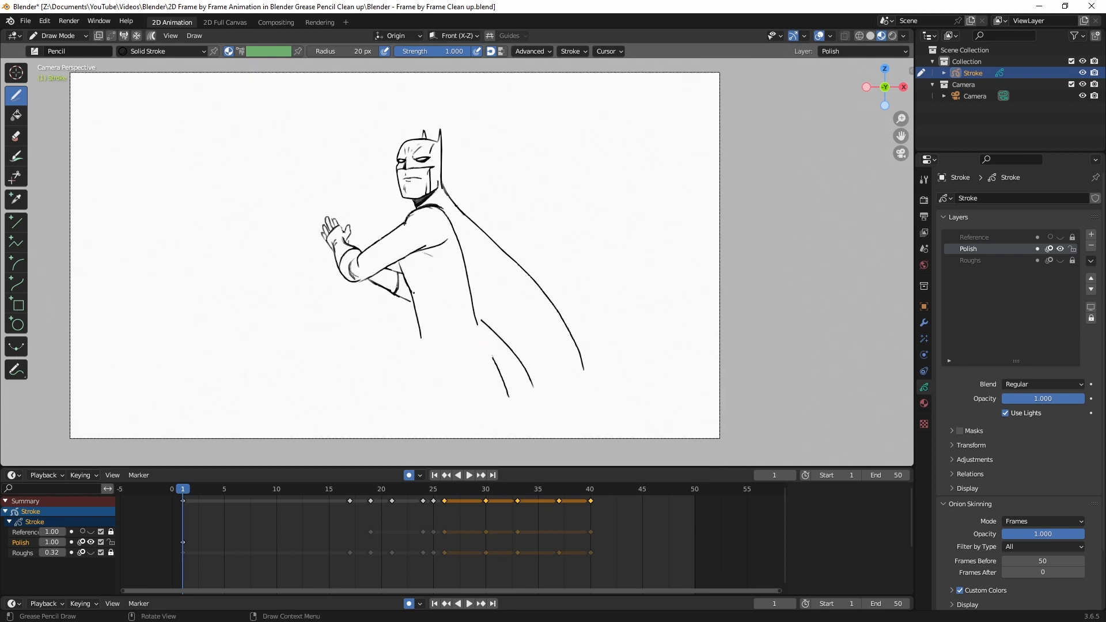
drag(413, 292, 433, 339)
drag(435, 338, 479, 329)
drag(475, 311, 507, 388)
drag(439, 354, 484, 345)
mouse_move(443, 361)
mouse_down()
mouse_move(436, 416)
mouse_move(496, 433)
mouse_up()
Step: Replace the front torso line with a more slanted one and close the underside of the far forearm
ctrl+drag(409, 293, 420, 340)
mouse_move(399, 263)
mouse_down()
mouse_move(433, 339)
mouse_move(437, 400)
mouse_up()
drag(395, 293, 420, 307)
Step: Redraw the inner cape edge from the shoulder past the belt to below the frame, and erase the old edge
drag(439, 208, 451, 233)
drag(451, 240, 447, 336)
drag(449, 340, 553, 450)
mouse_move(452, 224)
ctrl+mouse_down()
mouse_move(477, 309)
mouse_move(459, 366)
ctrl+mouse_up()
Step: Redraw the outer cape edge as a sweeping curve, erase its old line, rework the shoulder part, and add a long fold line
drag(446, 188, 629, 426)
ctrl+drag(483, 213, 581, 381)
mouse_move(475, 226)
ctrl+mouse_down()
mouse_move(455, 196)
mouse_move(483, 241)
ctrl+mouse_up()
ctrl+drag(451, 195, 473, 218)
drag(444, 186, 484, 240)
drag(457, 205, 556, 433)
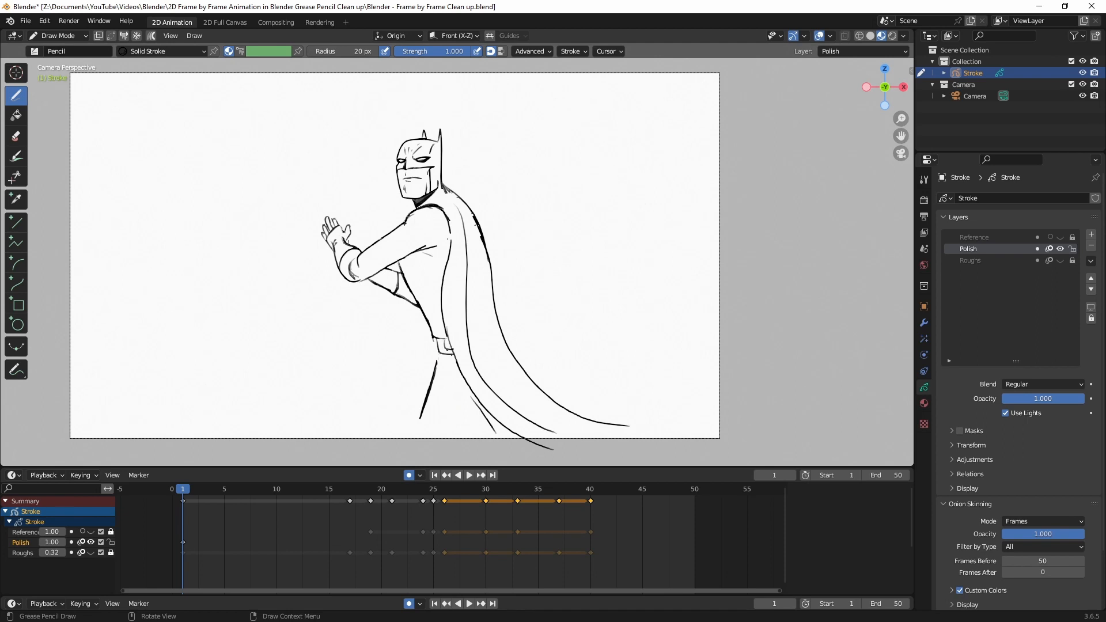
Step: Toggle the Polish and Roughs layers to compare the inked pose with the sketch, leaving both layers shown
click(1060, 248)
click(1060, 261)
click(1060, 249)
click(1059, 261)
click(1059, 260)
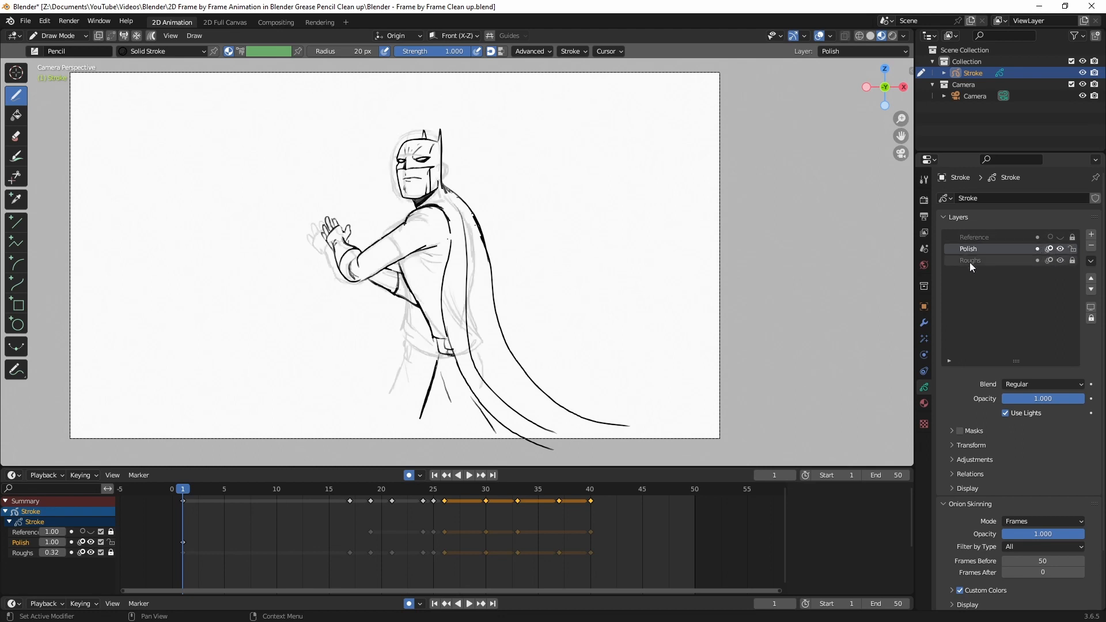
Step: Insert a blank keyframe on the Polish layer at frame 17
drag(185, 490, 348, 490)
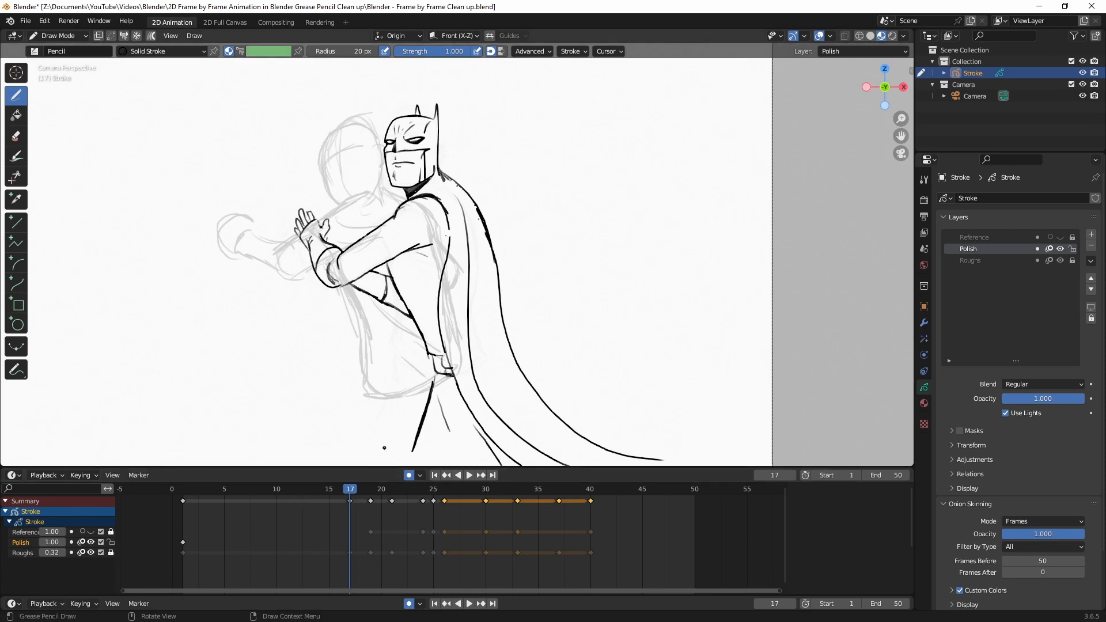
key(i)
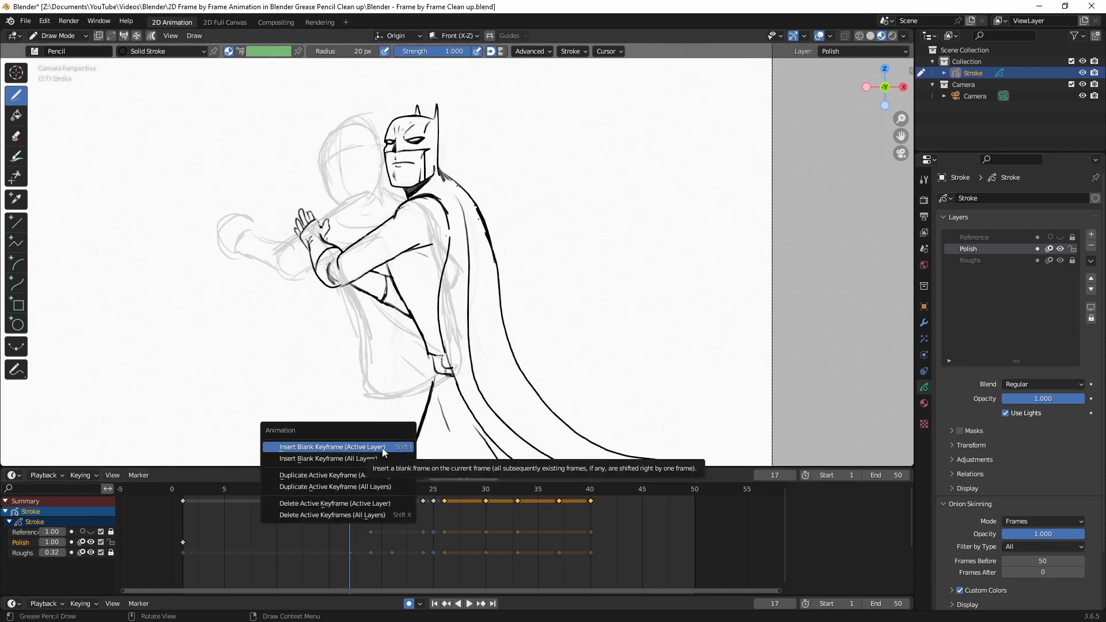
click(382, 448)
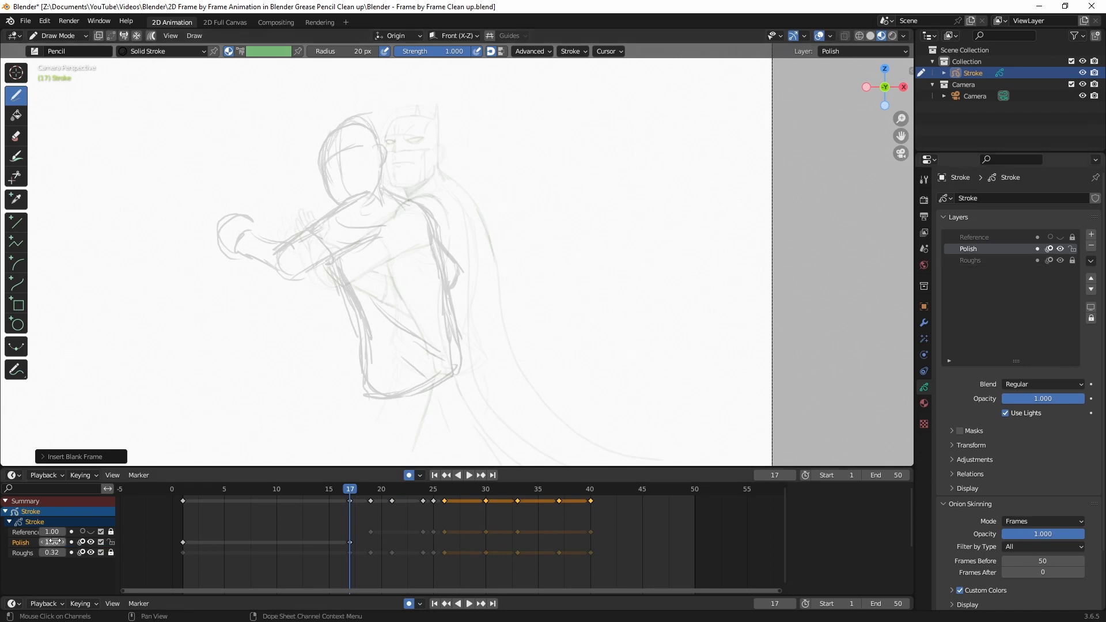
click(22, 545)
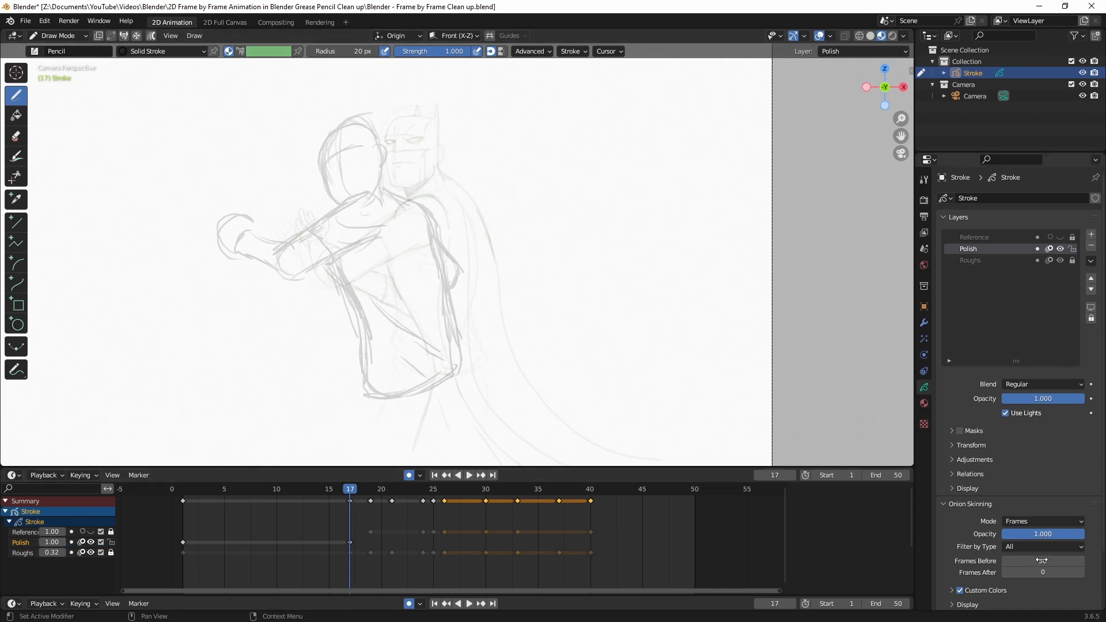
Step: Ink the outline of the leaning masked head with its pointed ears over the frame 17 rough
shift+middle_drag(563, 161, 605, 195)
scroll(379, 168, up, 1)
shift+middle_drag(379, 168, 382, 225)
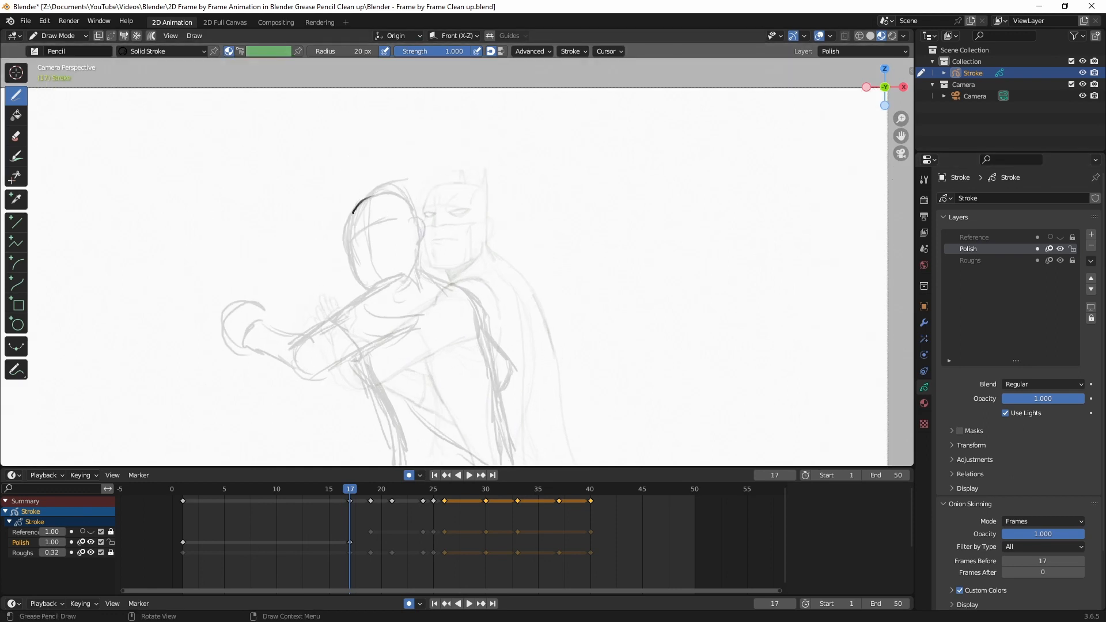
drag(352, 213, 369, 291)
mouse_move(379, 193)
mouse_down()
mouse_move(426, 277)
mouse_move(384, 193)
mouse_up()
scroll(402, 182, up, 3)
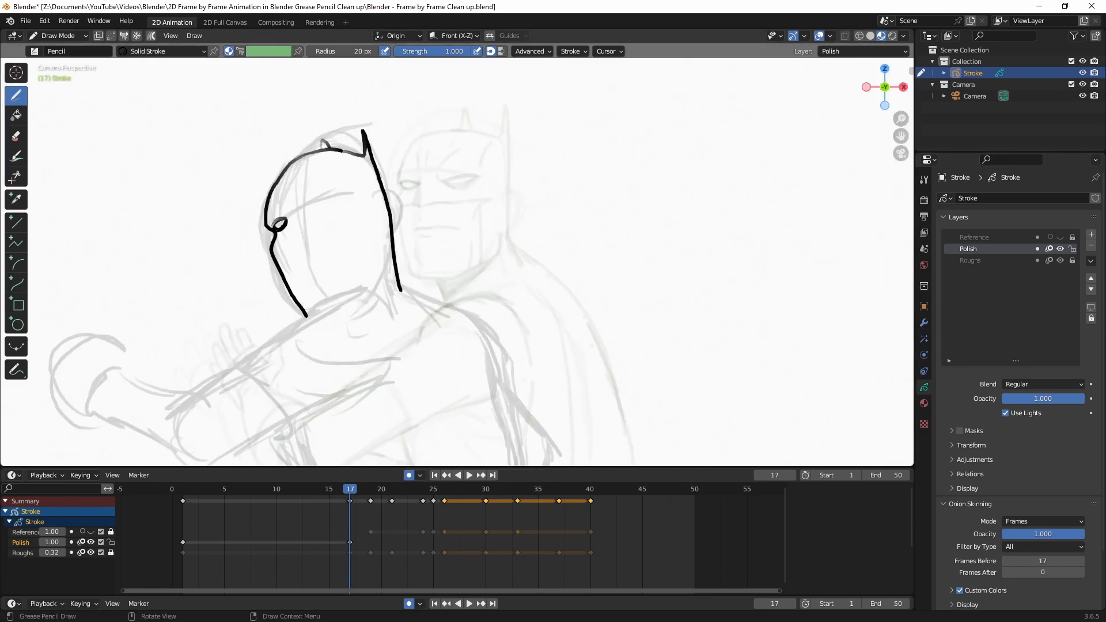
Step: Ink the mask's eyes, brow creases, lower mask edge, cheek lines and mouth on the leaning head, undoing the last chin stroke
drag(276, 229, 278, 203)
mouse_move(300, 161)
mouse_down()
mouse_move(297, 190)
mouse_move(327, 191)
mouse_up()
drag(274, 251, 304, 232)
drag(304, 232, 353, 209)
drag(352, 214, 366, 274)
drag(347, 216, 352, 280)
drag(290, 205, 333, 184)
mouse_move(366, 270)
mouse_down()
mouse_move(351, 286)
mouse_move(306, 294)
mouse_up()
drag(275, 260, 306, 315)
key(ctrl+z)
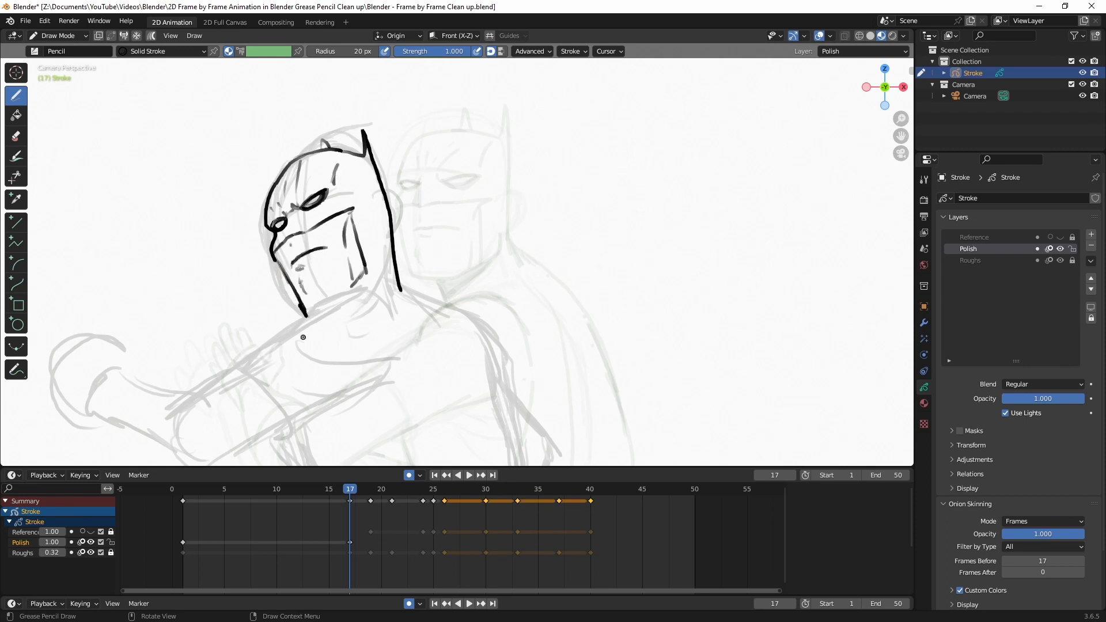
Step: Redraw the front of the face, the back of the head down to the neck, and the jawline
drag(275, 259, 306, 316)
drag(293, 248, 293, 254)
drag(368, 151, 419, 291)
mouse_move(394, 249)
ctrl+mouse_down()
mouse_move(399, 286)
mouse_move(384, 236)
ctrl+mouse_up()
drag(365, 288, 307, 315)
Step: Ink the near upper arm's two edges, the cape edge over the shoulder, and the upper back
drag(301, 320, 202, 405)
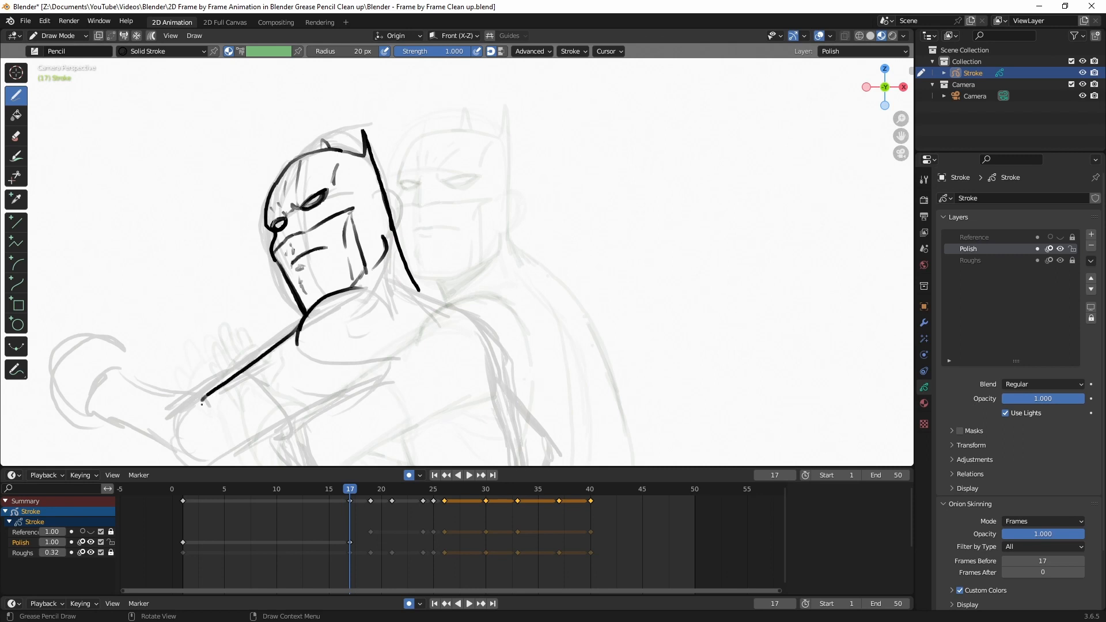
drag(238, 454, 387, 377)
drag(298, 348, 406, 373)
drag(409, 273, 499, 375)
scroll(503, 362, down, 3)
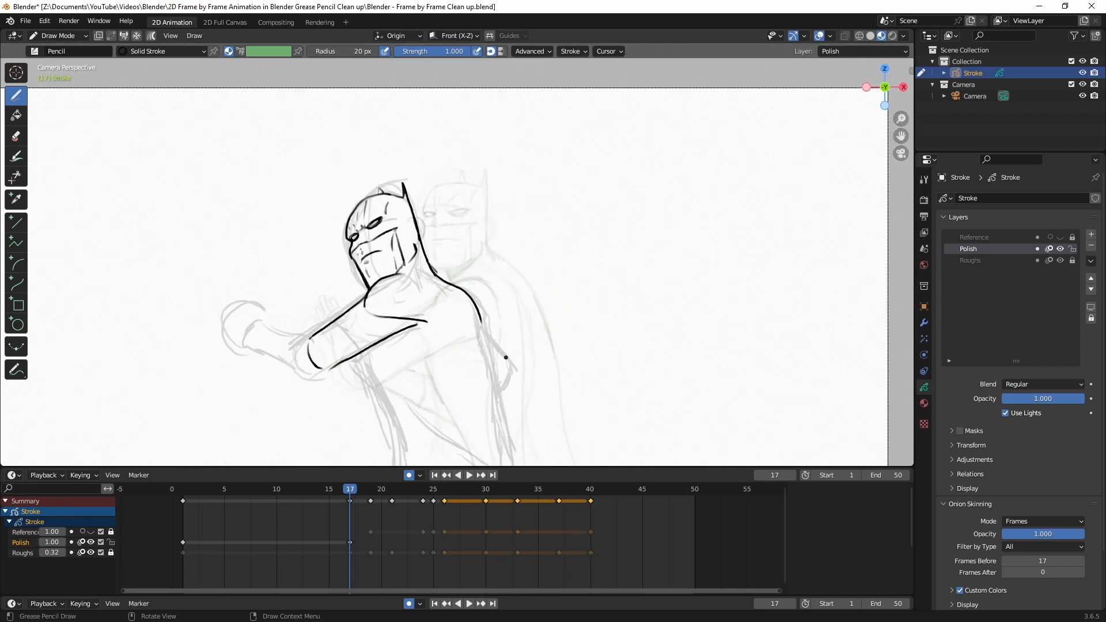
Step: Ink the torso front, the long cape edges and fold, the rear elbow, and the glove cuff on frame 17
scroll(506, 358, down, 1)
mouse_move(377, 341)
mouse_down()
mouse_move(436, 428)
mouse_move(447, 464)
mouse_up()
mouse_move(473, 295)
mouse_down()
mouse_move(489, 358)
mouse_move(550, 456)
mouse_up()
mouse_move(380, 296)
mouse_down()
mouse_move(429, 321)
mouse_move(463, 466)
mouse_up()
drag(485, 326, 490, 370)
drag(408, 270, 434, 280)
drag(455, 301, 538, 465)
drag(331, 326, 343, 349)
Step: Compare the head with frame 1 and darken the shadow along the jaw on frame 17
scroll(334, 299, up, 3)
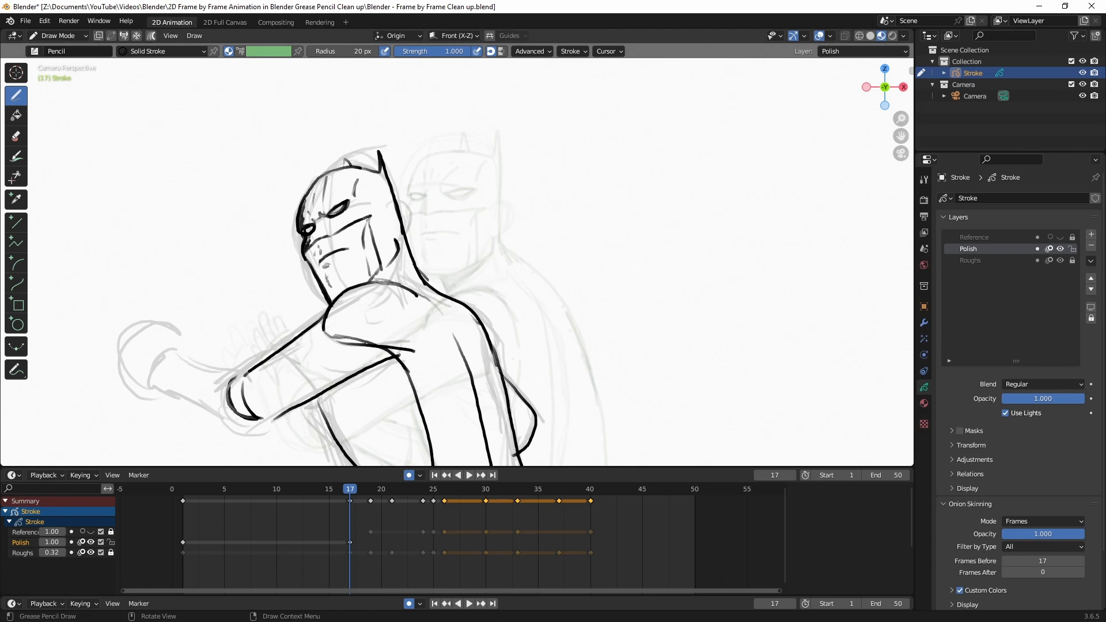
key(shift+Left)
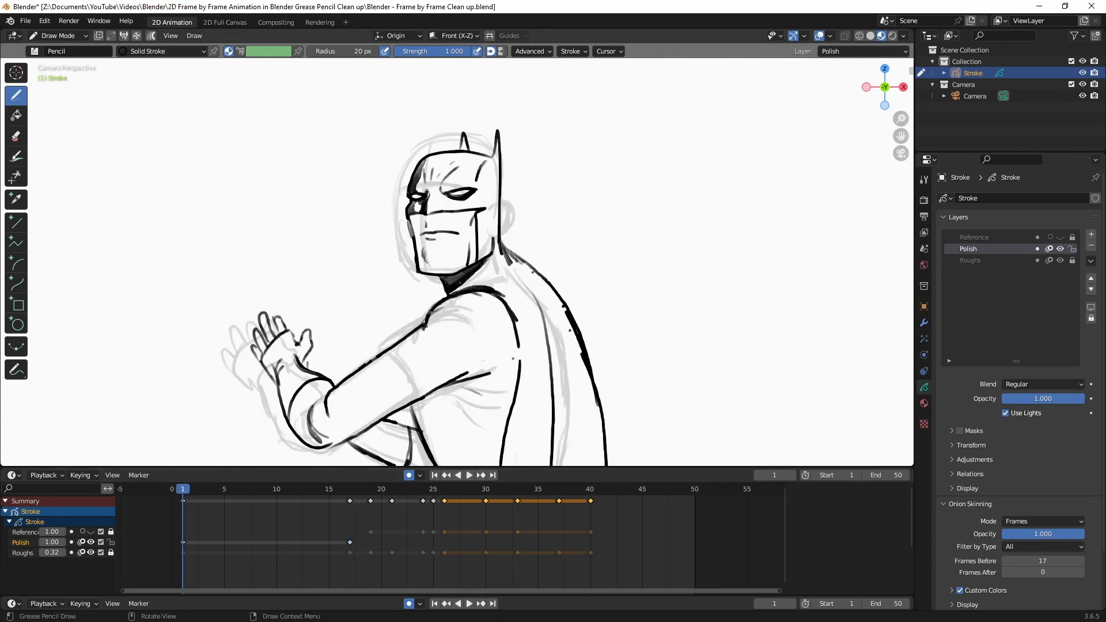
key(Up)
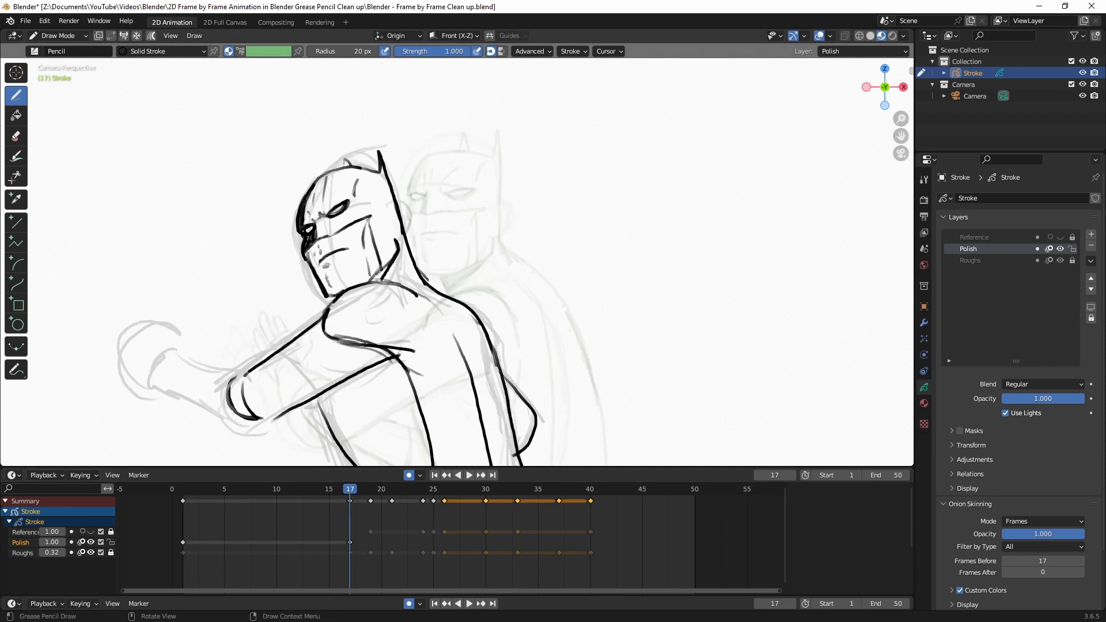
drag(374, 281, 392, 257)
Step: Ink the outstretched forearm, the open hand with its fingers, and three pointed fins under the glove on frame 17
drag(151, 385, 260, 420)
drag(177, 353, 241, 371)
drag(150, 387, 177, 338)
mouse_move(183, 354)
mouse_down()
mouse_move(192, 339)
mouse_move(176, 339)
mouse_up()
mouse_move(137, 326)
mouse_down()
mouse_move(141, 316)
mouse_move(118, 360)
mouse_up()
mouse_move(155, 364)
mouse_down()
mouse_move(156, 385)
mouse_move(178, 399)
mouse_up()
drag(182, 403, 200, 413)
drag(214, 423, 234, 425)
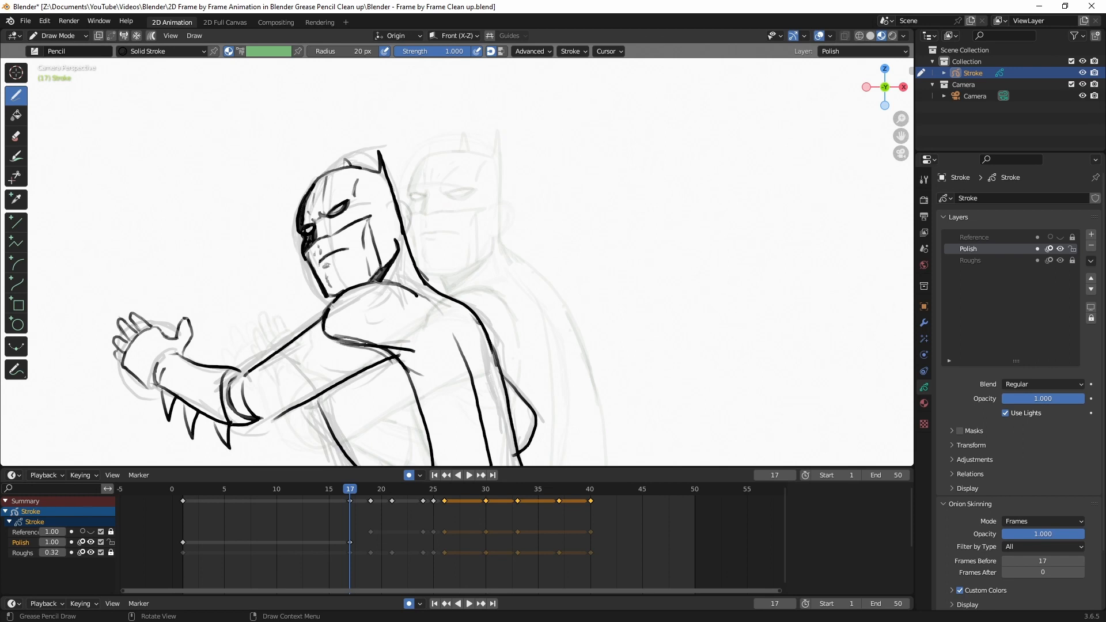
Step: Add matching pointed fins to the glove in the frame 1 drawing
scroll(286, 269, down, 1)
mouse_move(229, 368)
mouse_down()
mouse_move(223, 380)
mouse_move(280, 403)
mouse_up()
key(Down)
scroll(277, 369, up, 1)
scroll(277, 279, down, 2)
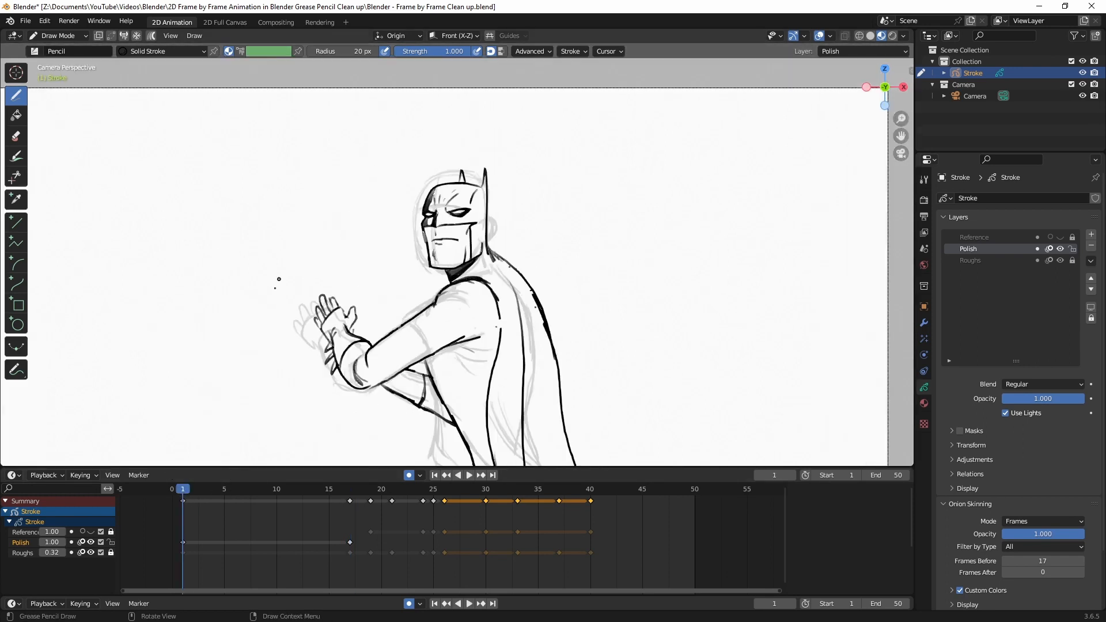
Step: Extend the outer cape edge behind the elbow on frame 17, clean up the glove fins, and add the belt stroke
key(Up)
scroll(277, 279, down, 2)
drag(479, 314, 491, 347)
drag(490, 346, 579, 419)
drag(478, 318, 486, 338)
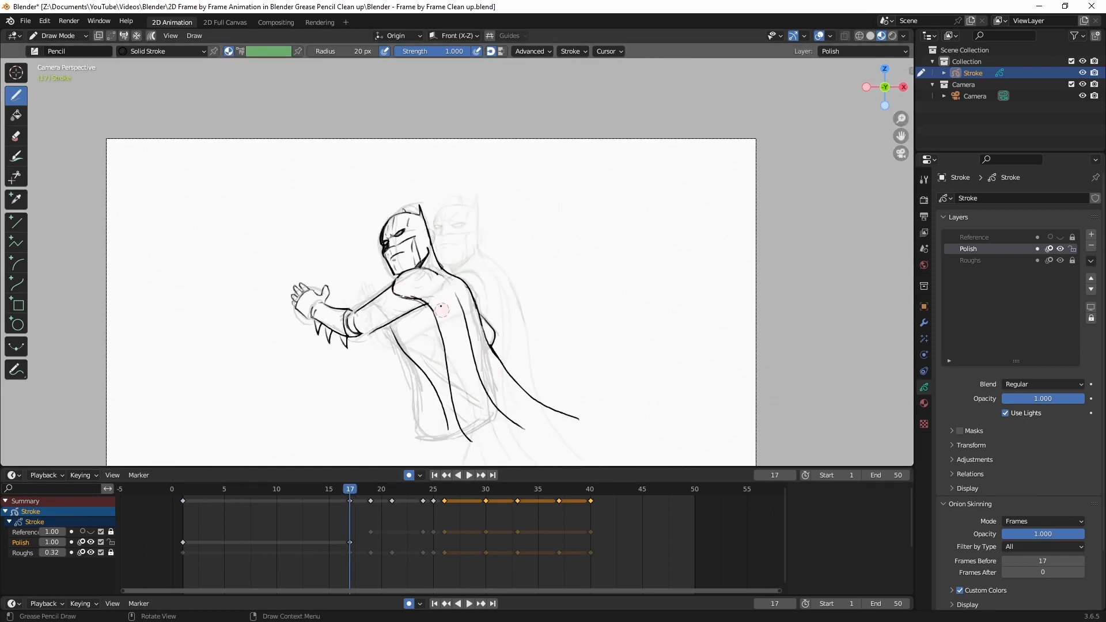
ctrl+drag(347, 334, 345, 311)
drag(445, 408, 453, 426)
Step: Play the inked animation from frame 1 and stop it
key(shift+Left)
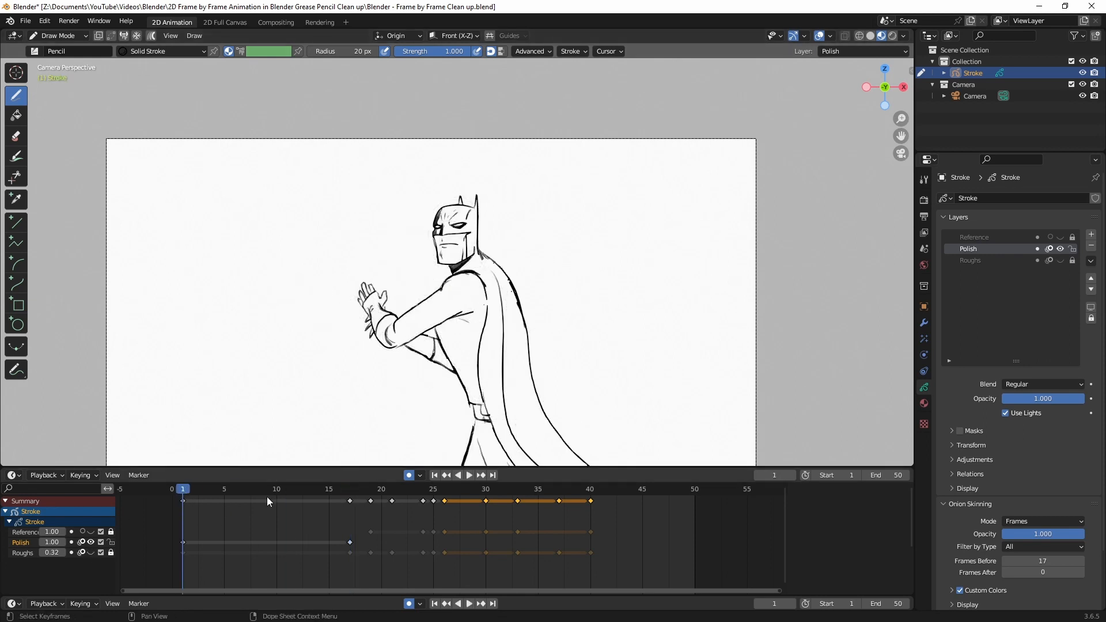
click(466, 476)
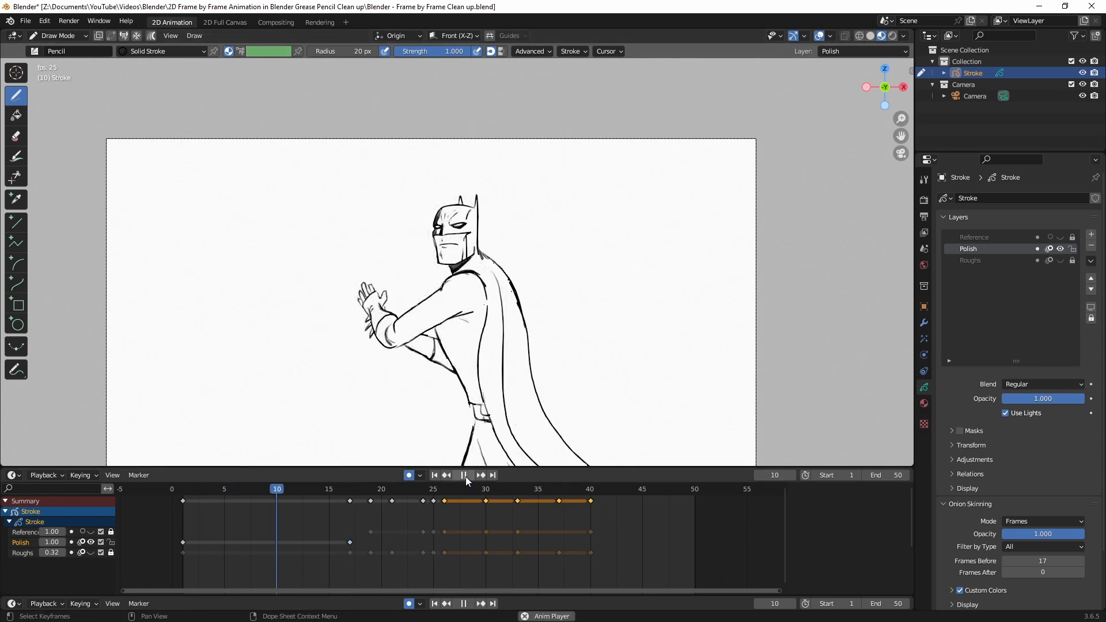
click(461, 479)
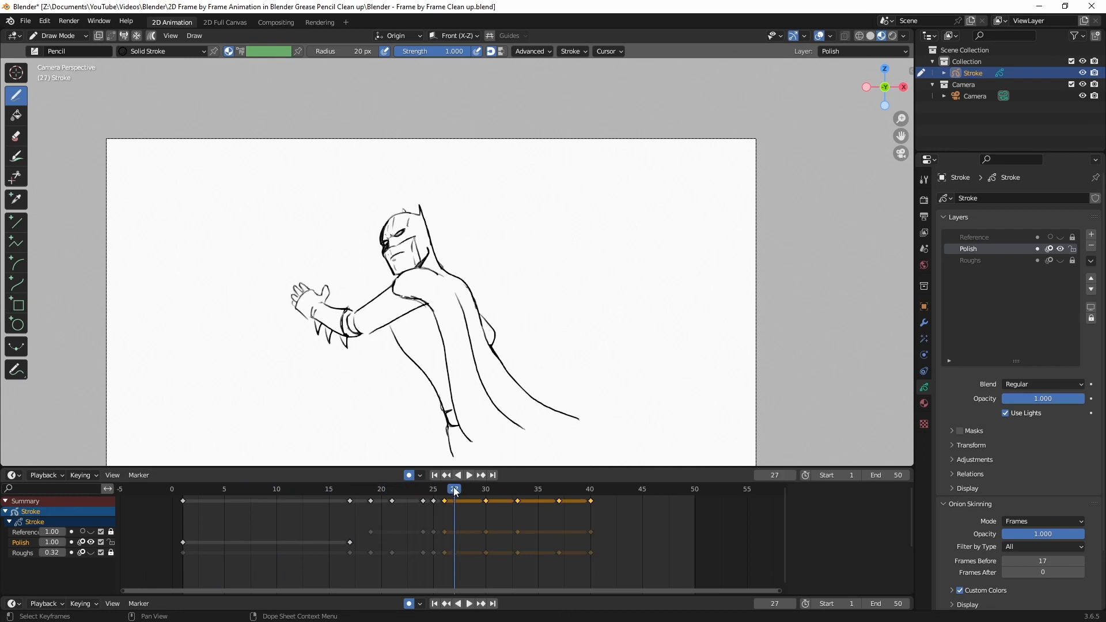
Step: Show the Roughs layer on frame 19 and ink the front curve of the cowl and the eyes
drag(454, 491, 373, 500)
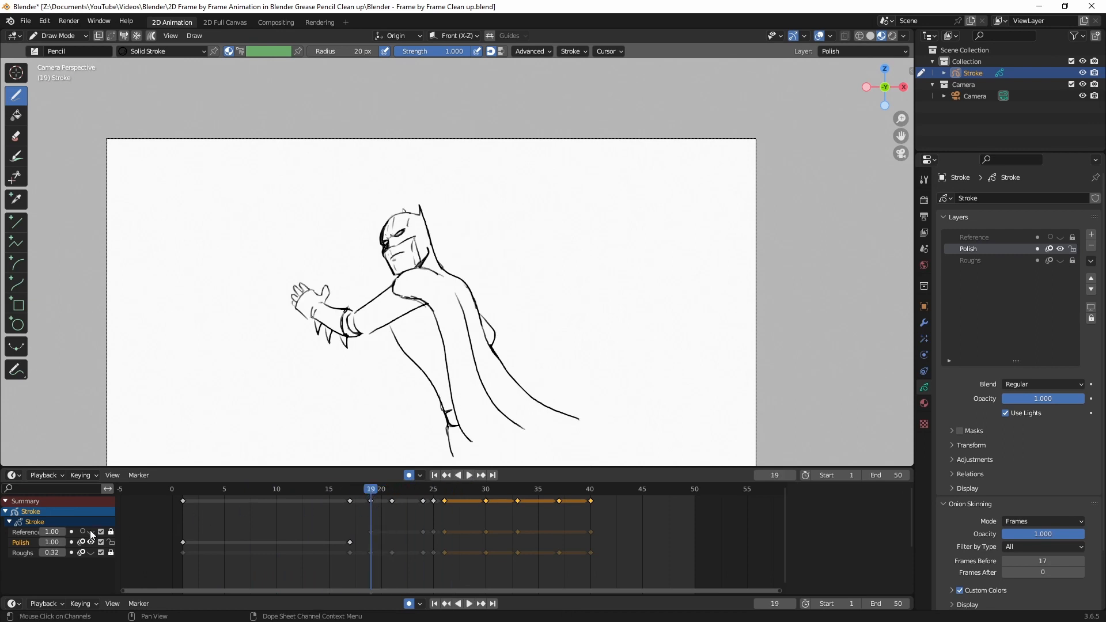
click(90, 552)
scroll(343, 224, up, 1)
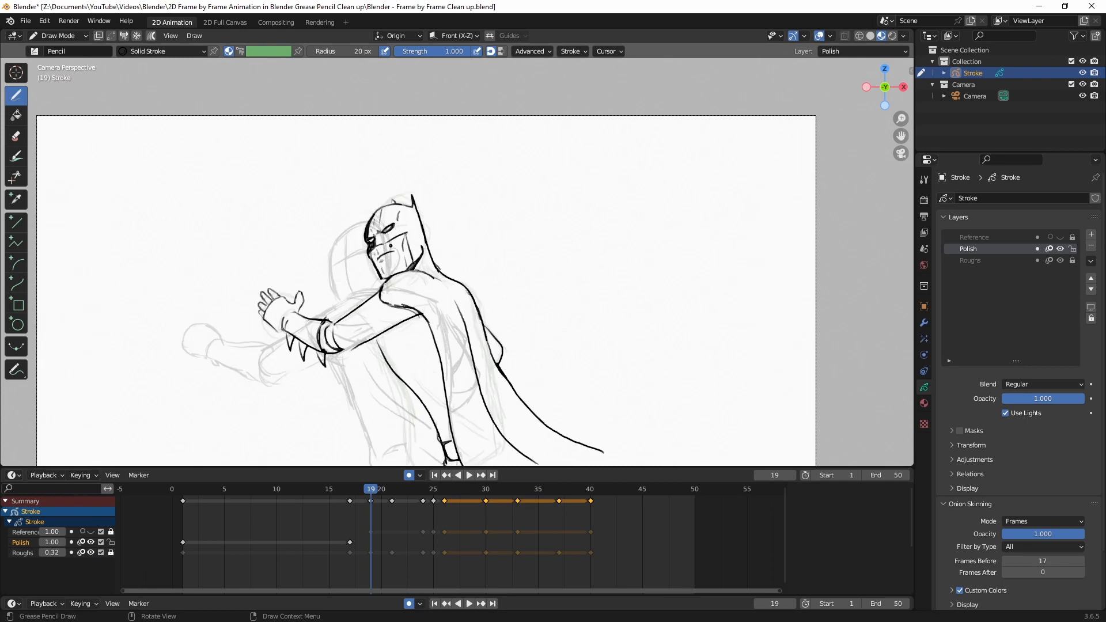
mouse_move(343, 224)
mouse_down()
mouse_move(332, 282)
mouse_move(317, 246)
mouse_up()
scroll(332, 283, up, 2)
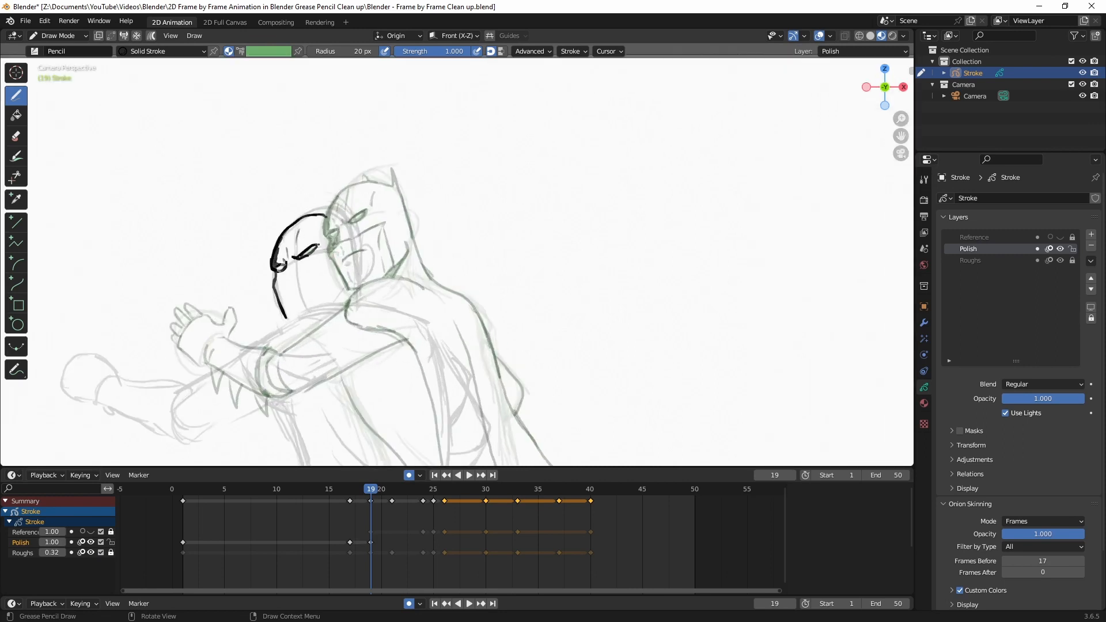
Step: Ink the jaw, the mask's lower edge and the cheek lines of the frame 19 head
mouse_move(289, 322)
mouse_down()
mouse_move(279, 281)
mouse_move(333, 304)
mouse_up()
ctrl+drag(305, 256, 314, 252)
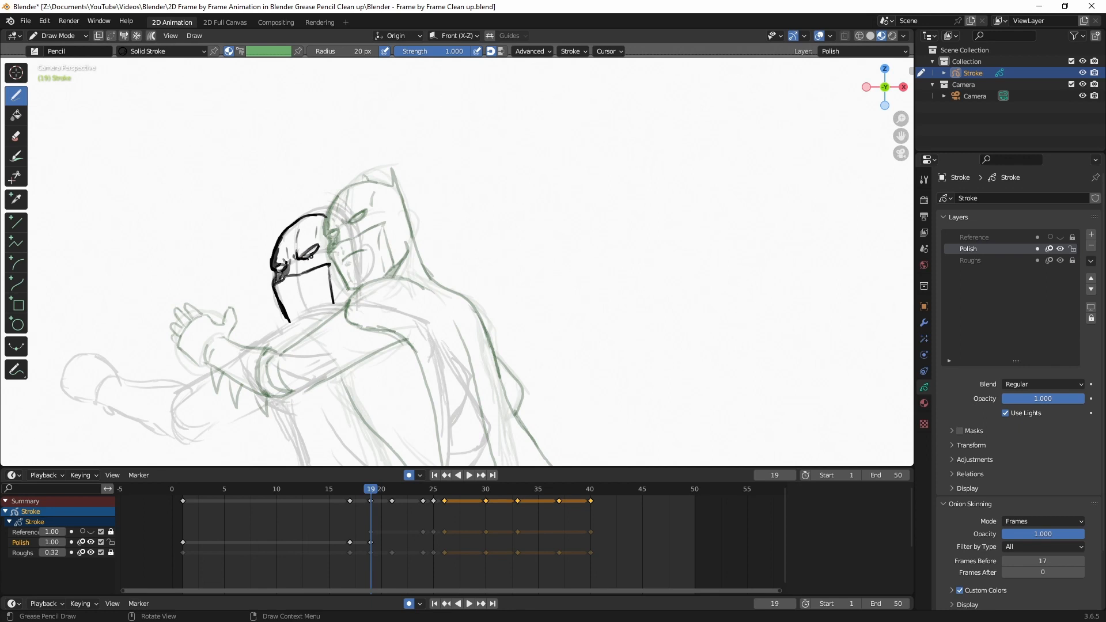
ctrl+drag(330, 287, 335, 305)
drag(328, 269, 332, 303)
key(ctrl+z)
Step: Ink the cowl's crown, pointed ears and back edge on frame 19, and thicken the forehead contour
drag(314, 214, 337, 216)
drag(335, 192, 354, 296)
drag(302, 206, 309, 216)
mouse_move(295, 222)
ctrl+mouse_down()
mouse_move(272, 268)
mouse_move(272, 258)
ctrl+mouse_up()
mouse_move(272, 238)
ctrl+mouse_down()
mouse_move(266, 252)
mouse_move(272, 244)
ctrl+mouse_up()
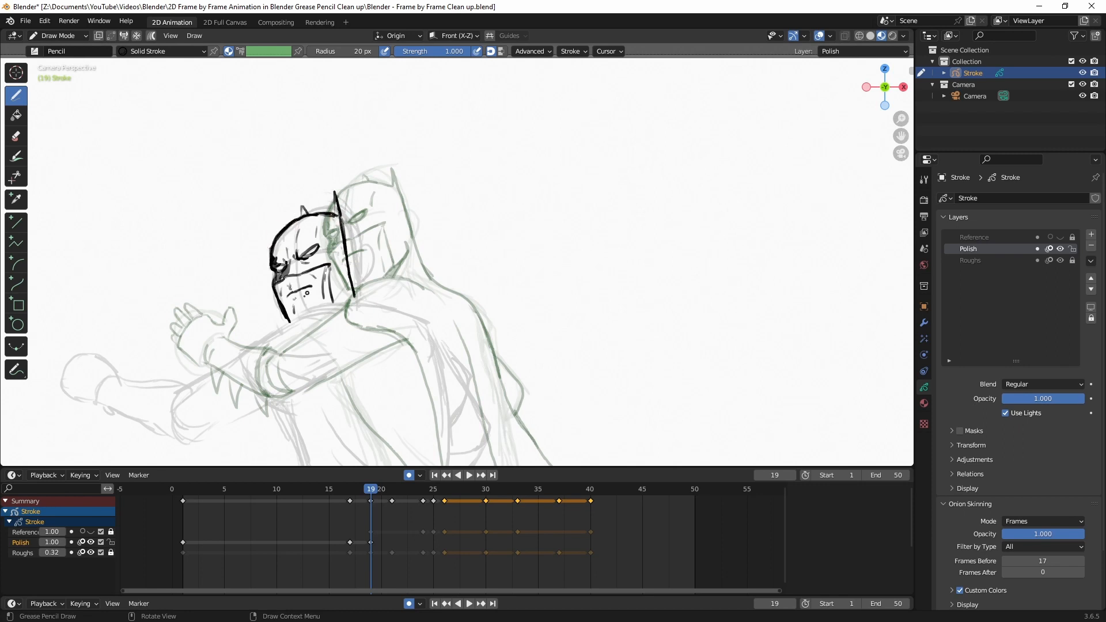
Step: Lower the onion skinning opacity to 0.233, then ink the neck, extended arm and finned glove on frame 19
mouse_move(1058, 534)
mouse_down()
mouse_move(1012, 536)
mouse_move(1027, 537)
mouse_up()
drag(351, 292, 360, 308)
drag(288, 326, 195, 381)
mouse_move(196, 380)
mouse_down()
mouse_move(218, 425)
mouse_move(383, 379)
mouse_move(107, 382)
mouse_up()
drag(100, 406, 206, 426)
mouse_move(161, 382)
mouse_down()
mouse_move(157, 424)
mouse_move(106, 433)
mouse_up()
drag(143, 425, 157, 444)
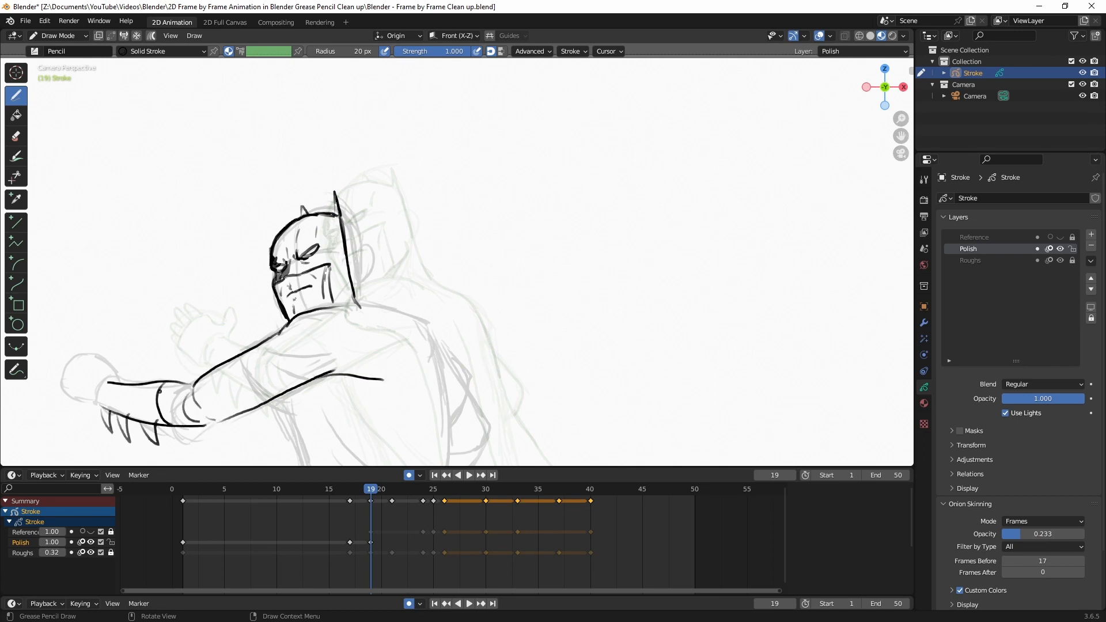
Step: Ink the open hand with its thumb and spread fingers at the end of the frame 19 arm
drag(98, 393, 95, 405)
mouse_move(93, 401)
mouse_down()
mouse_move(65, 368)
mouse_move(106, 354)
mouse_up()
mouse_move(114, 380)
mouse_down()
mouse_move(106, 350)
mouse_move(109, 367)
mouse_up()
mouse_move(55, 339)
mouse_down()
mouse_move(79, 355)
mouse_move(68, 363)
mouse_up()
drag(40, 359, 65, 374)
drag(47, 375, 65, 364)
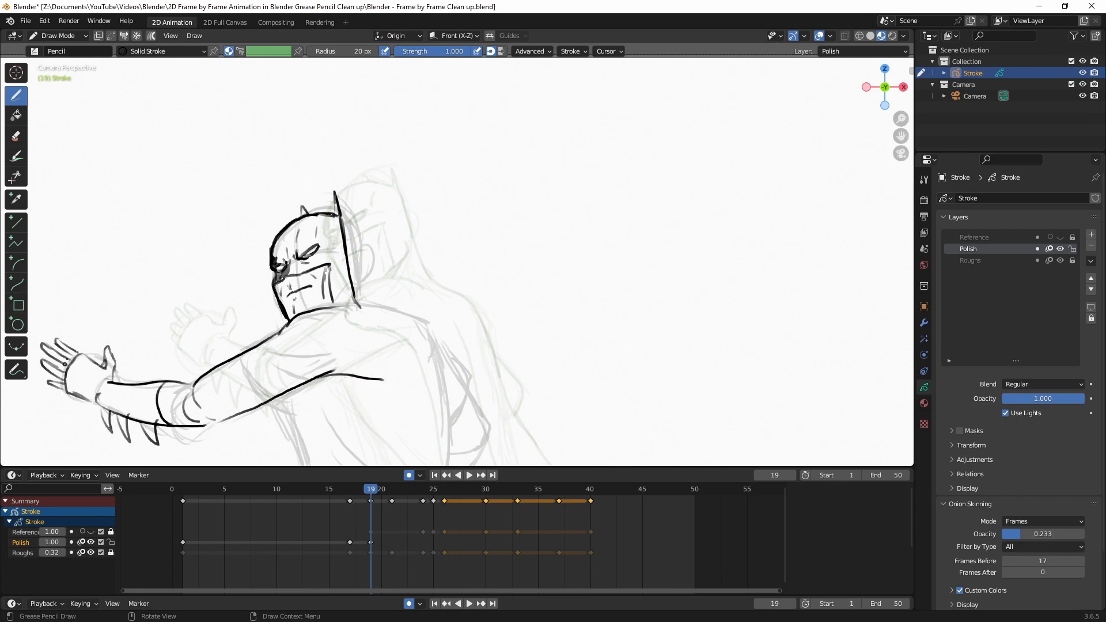
Step: Ink the two long cape edges sweeping back from the neck and shoulder on frame 19, thickening the upper back
mouse_move(288, 326)
mouse_down()
mouse_move(380, 410)
mouse_move(513, 455)
mouse_up()
mouse_move(353, 297)
mouse_down()
mouse_move(433, 347)
mouse_move(712, 447)
mouse_up()
drag(430, 331, 466, 379)
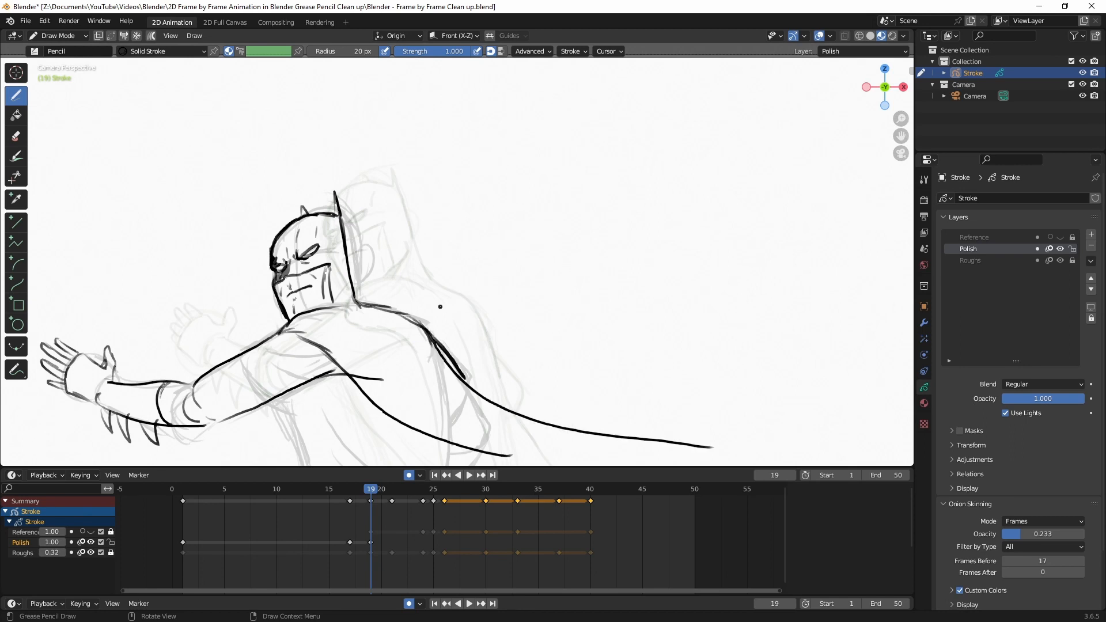
Step: Ink the front of the torso and the waist curve on frame 19, with small strokes along the cape
scroll(352, 337, down, 3)
drag(352, 338, 409, 408)
mouse_move(398, 398)
mouse_down()
mouse_move(406, 419)
mouse_move(465, 394)
mouse_up()
mouse_move(395, 326)
mouse_down()
mouse_move(575, 433)
mouse_move(481, 370)
mouse_up()
ctrl+drag(461, 329, 443, 304)
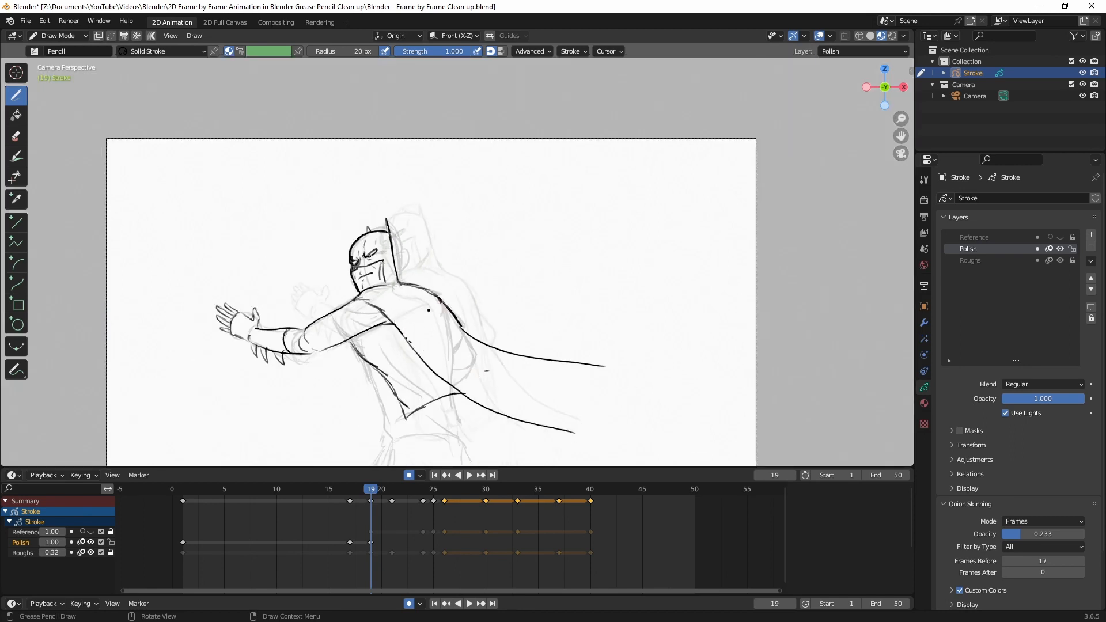
Step: Ink the shoulder line, an inner cape fold and the belt and hip strokes on frame 19
drag(365, 291, 407, 284)
drag(418, 303, 617, 413)
drag(408, 420, 454, 411)
drag(410, 456, 419, 431)
scroll(356, 237, up, 2)
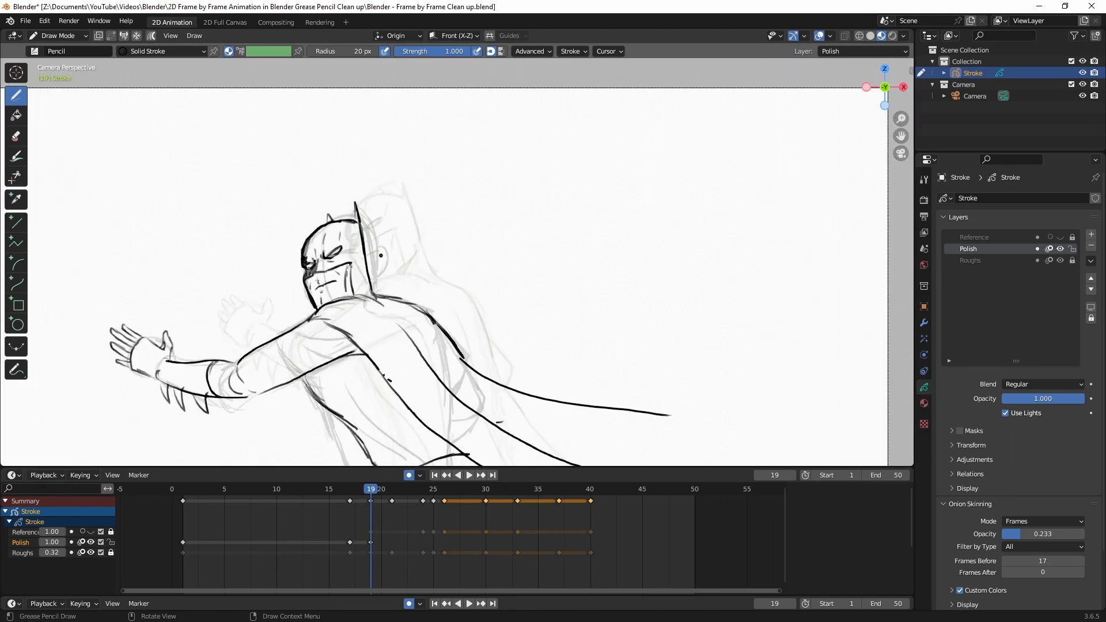
scroll(346, 254, down, 1)
Step: Hide the Roughs layer, play the inked animation from frame 1, and stop it
click(183, 489)
click(91, 552)
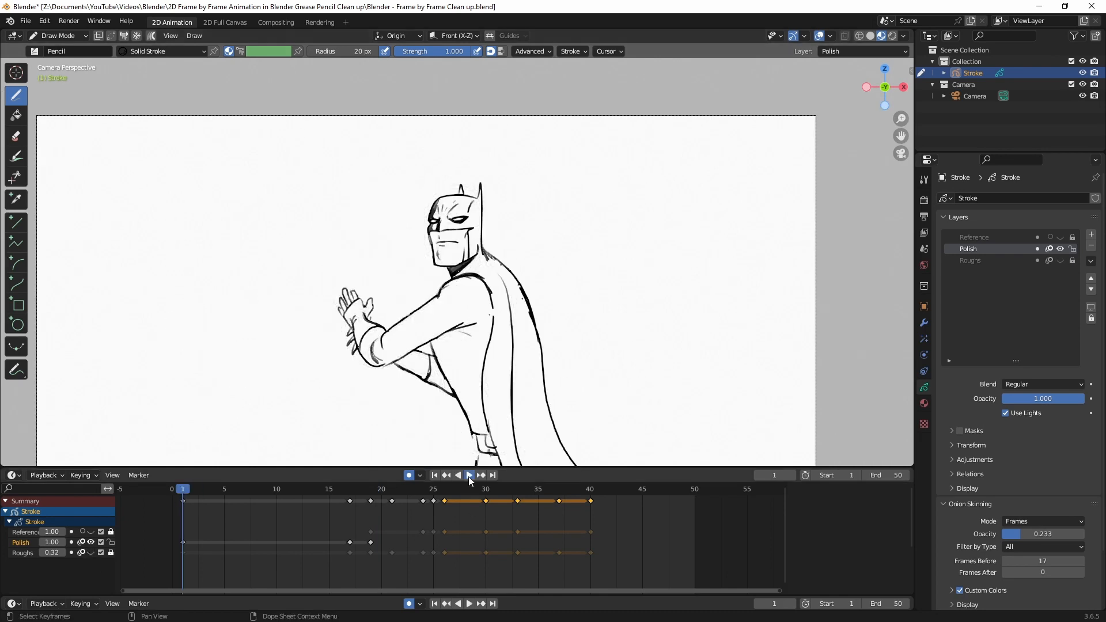
click(468, 476)
click(468, 476)
Step: Touch up the eye area of the cowl on frame 32
scroll(397, 246, up, 5)
ctrl+drag(235, 262, 253, 253)
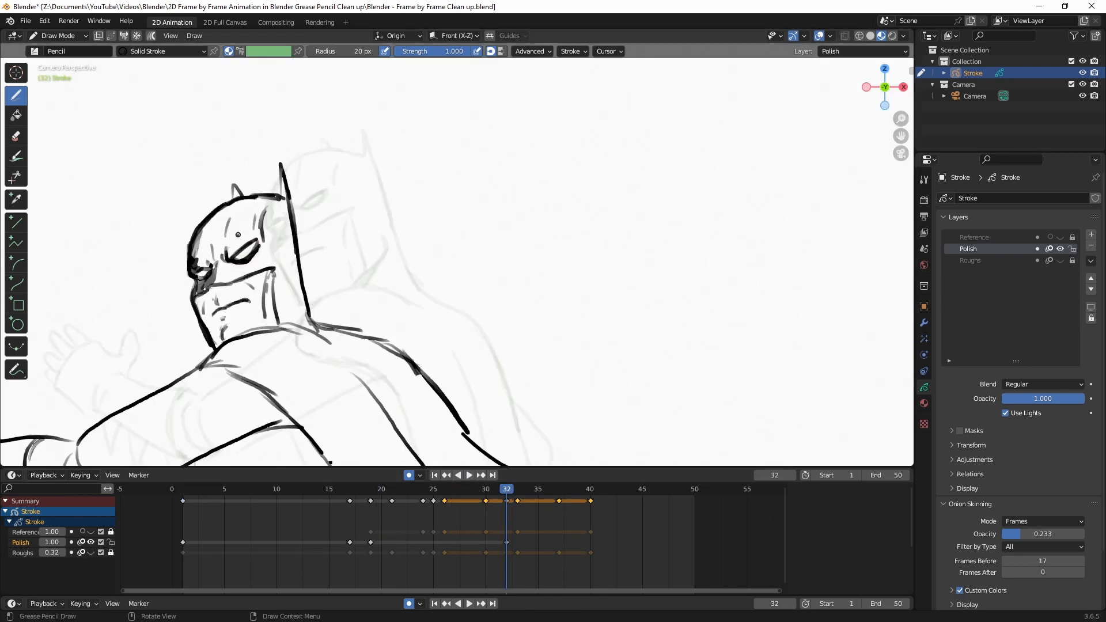
Step: Show the Roughs layer on frame 21 and ink the cowl's front curve, tall ear, back edge and mask edge
mouse_move(413, 490)
mouse_down()
mouse_move(385, 497)
mouse_move(394, 494)
mouse_up()
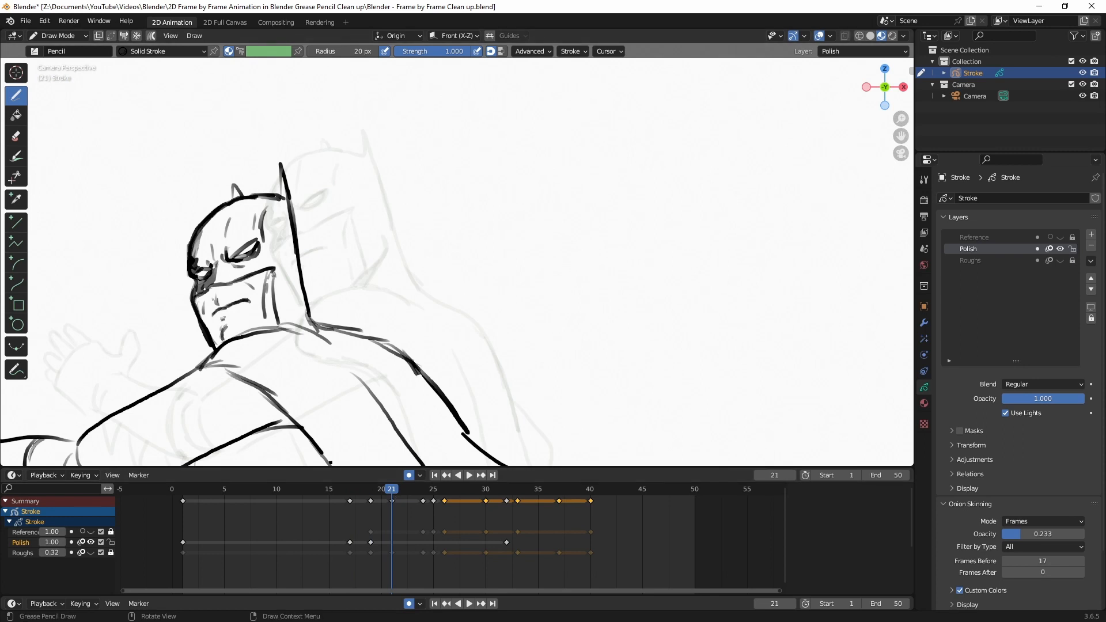
scroll(302, 527, down, 3)
scroll(299, 397, down, 3)
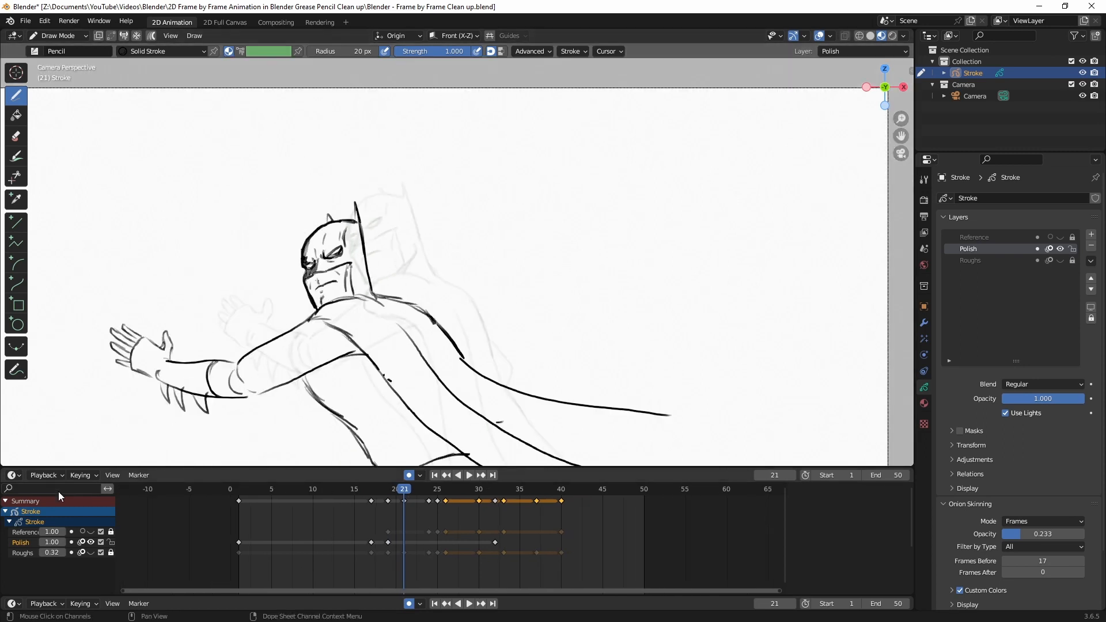
click(90, 553)
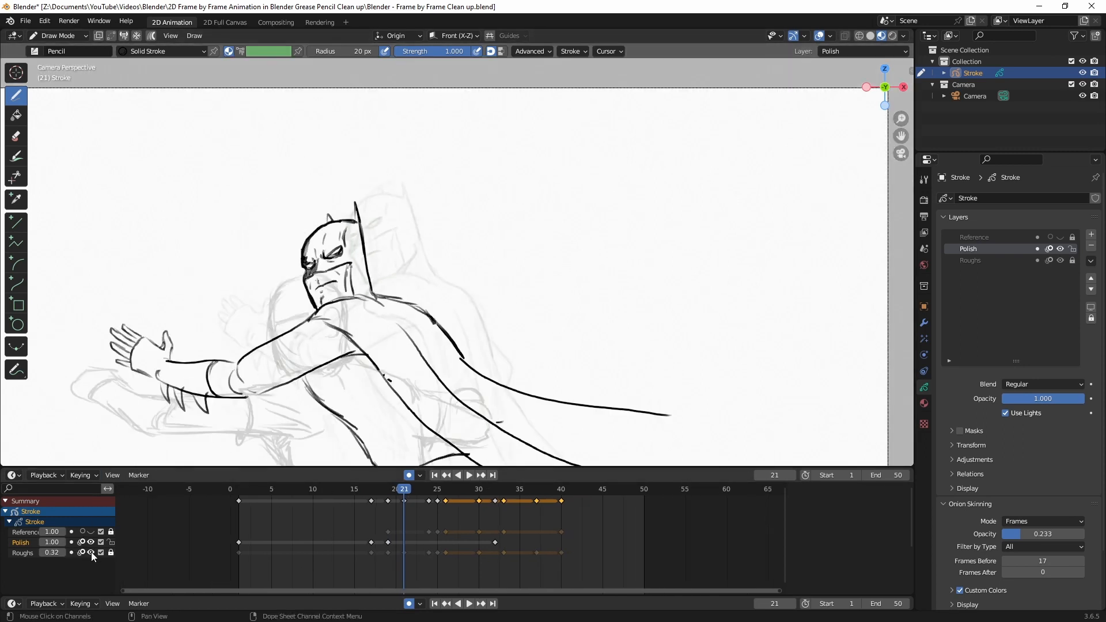
scroll(228, 413, up, 2)
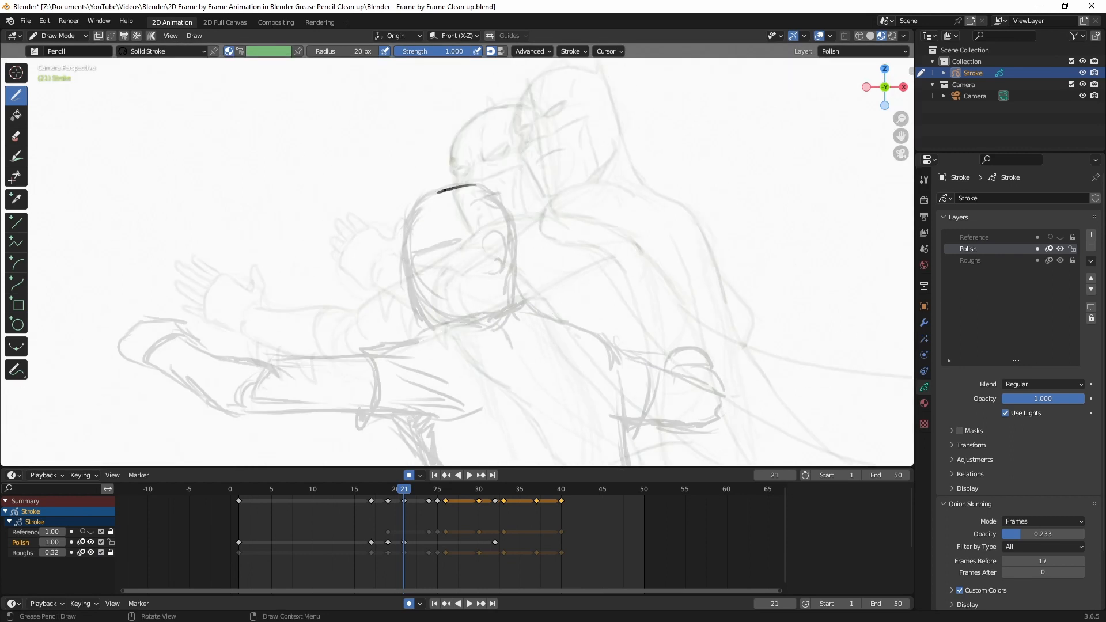
drag(443, 190, 403, 300)
mouse_move(409, 256)
mouse_down()
mouse_move(487, 187)
mouse_move(525, 291)
mouse_up()
mouse_move(410, 290)
mouse_down()
mouse_move(471, 274)
mouse_move(483, 316)
mouse_up()
Step: Ink the mouth, chin, cheek lines, eye and brow shading of the frame 21 head
drag(419, 290, 450, 299)
drag(428, 309, 433, 327)
drag(478, 276, 471, 314)
drag(451, 249, 423, 263)
mouse_move(416, 213)
mouse_down()
mouse_move(410, 261)
mouse_move(419, 253)
mouse_up()
drag(431, 220, 427, 231)
drag(416, 263, 413, 279)
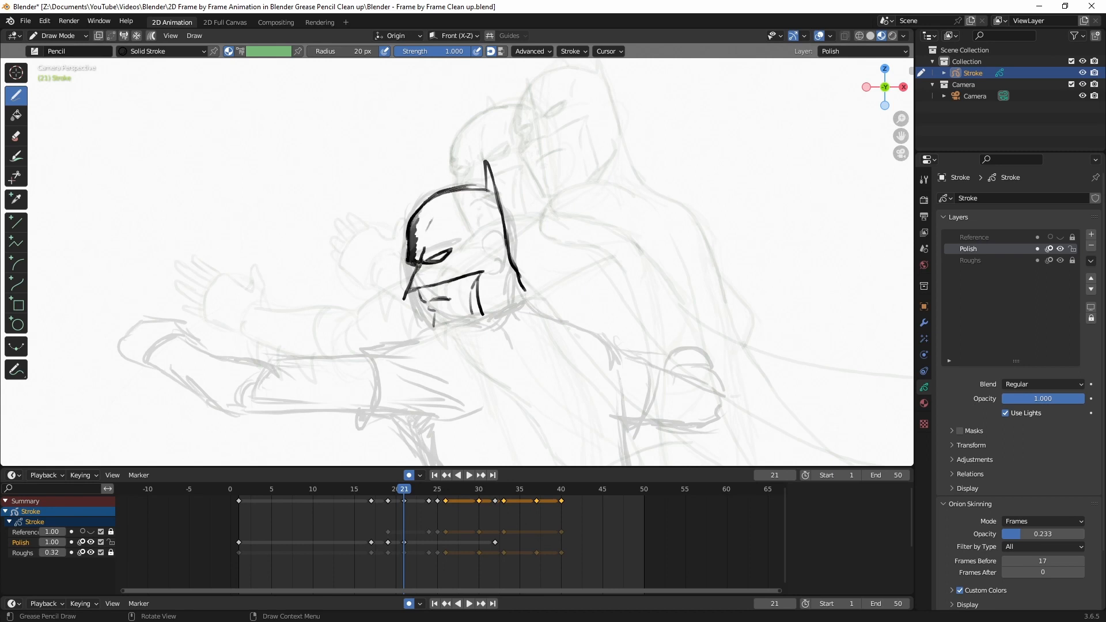
mouse_move(417, 216)
mouse_down()
mouse_move(486, 185)
mouse_move(448, 195)
mouse_move(456, 241)
mouse_up()
drag(429, 267, 438, 270)
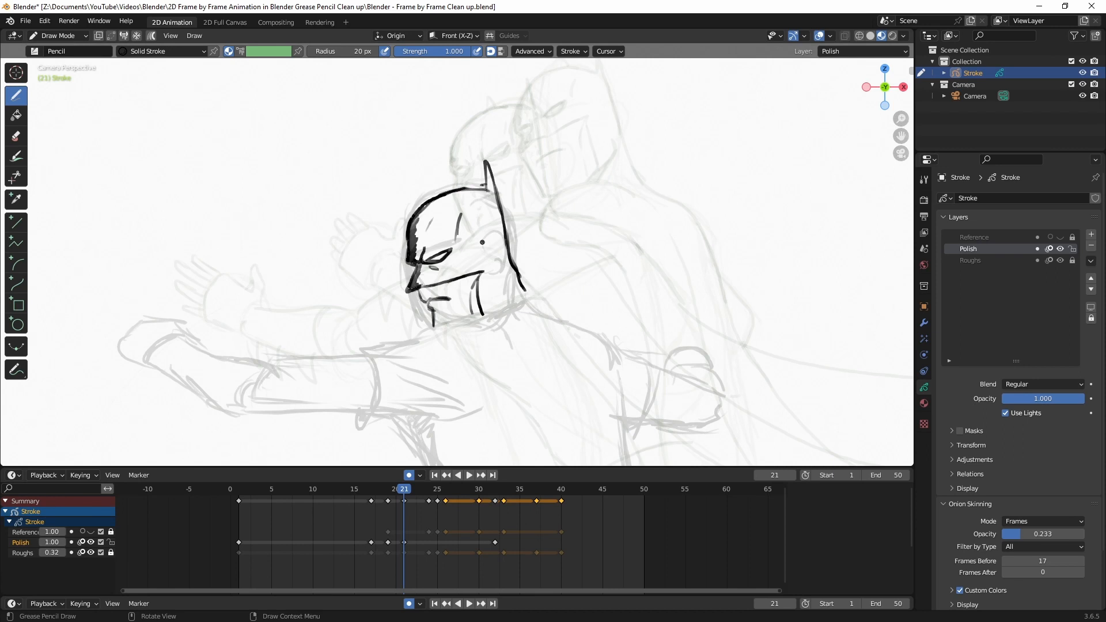
Step: Select the frame 21 head strokes in Edit Mode, scale them down slightly, move them down-left, and return to Draw Mode
click(58, 36)
click(70, 68)
mouse_move(504, 138)
mouse_down()
mouse_move(358, 312)
mouse_move(494, 137)
mouse_up()
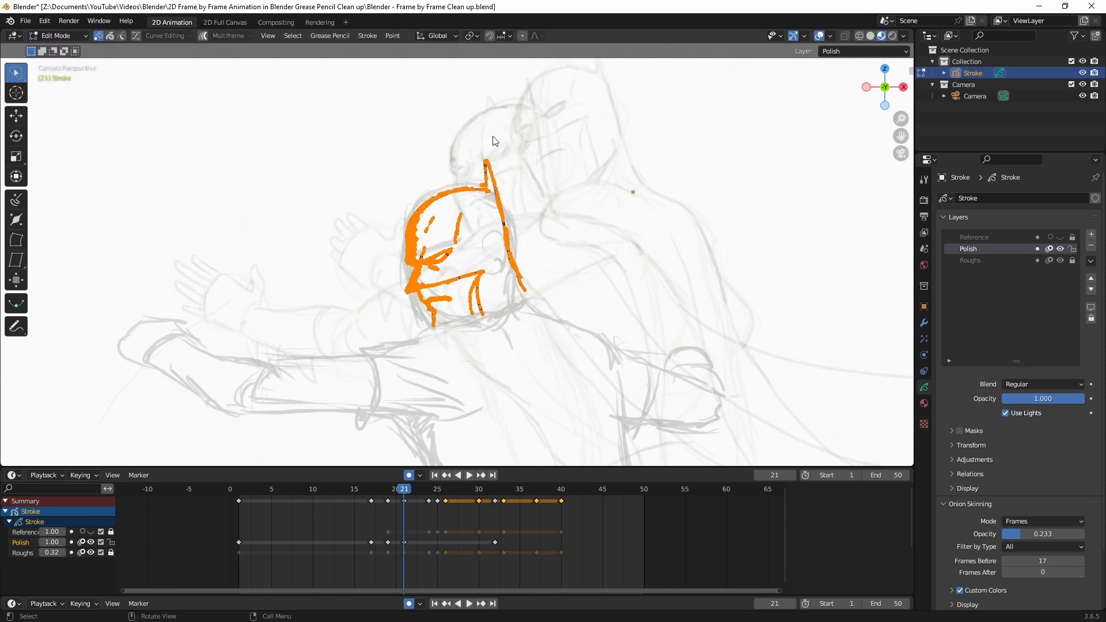
key(s)
click(485, 148)
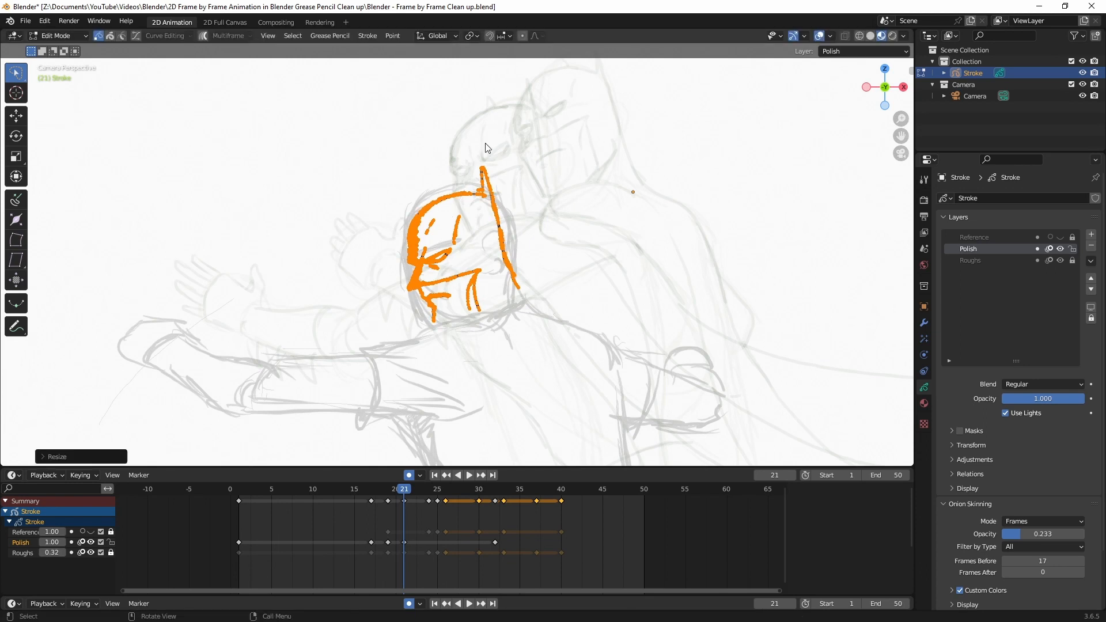
key(g)
click(478, 153)
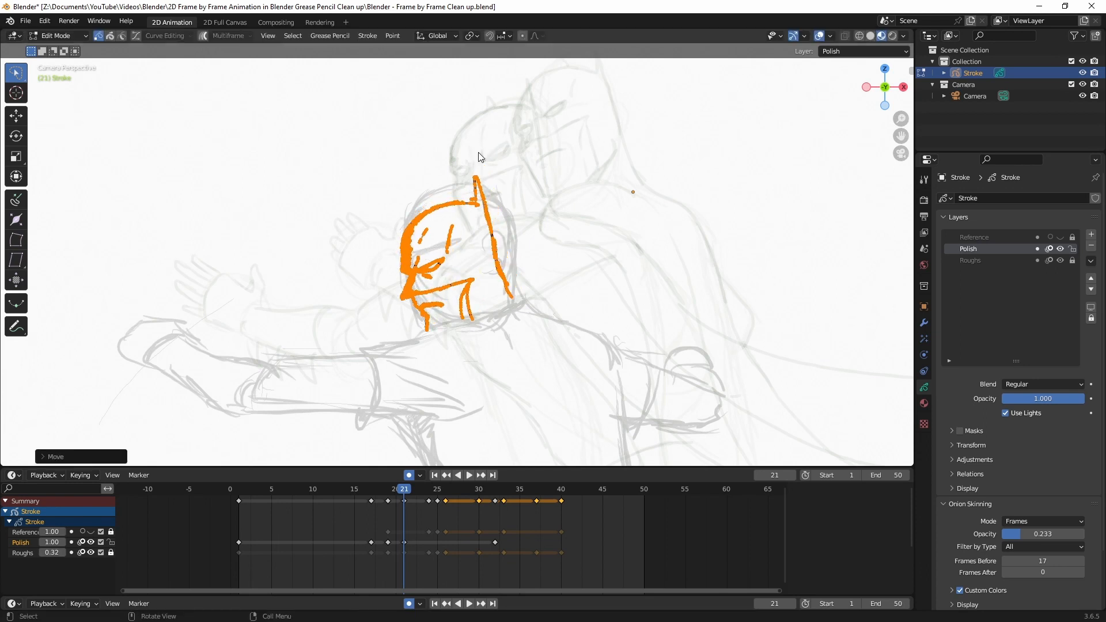
click(66, 38)
click(64, 71)
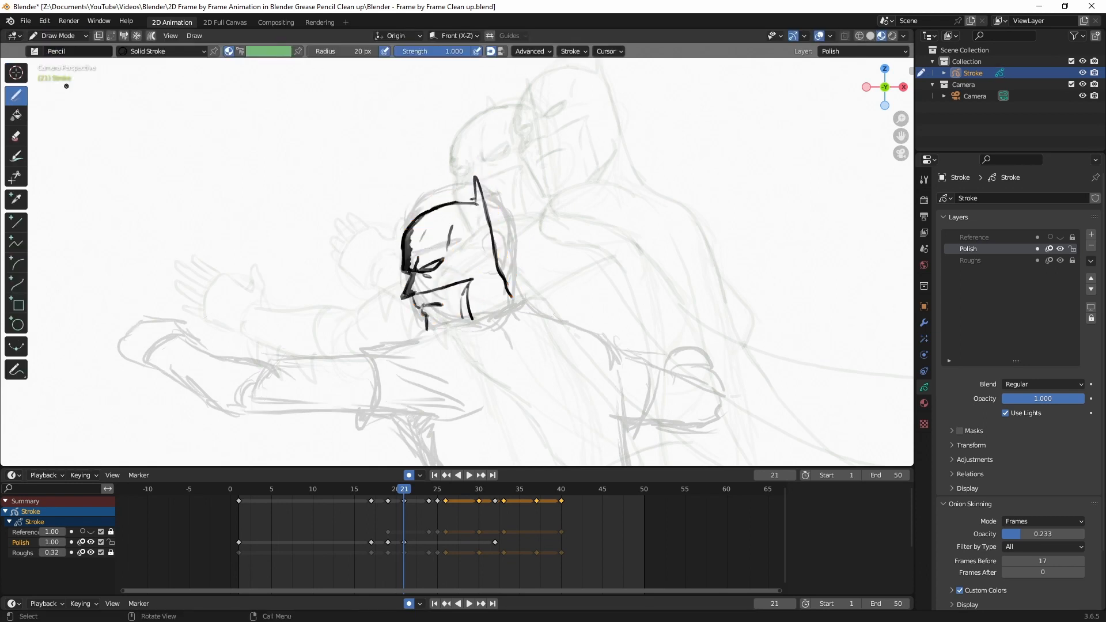
Step: Ink the jaw-to-shoulder line and the upper and lower contours of the outstretched arm on frame 21
scroll(408, 137, down, 1)
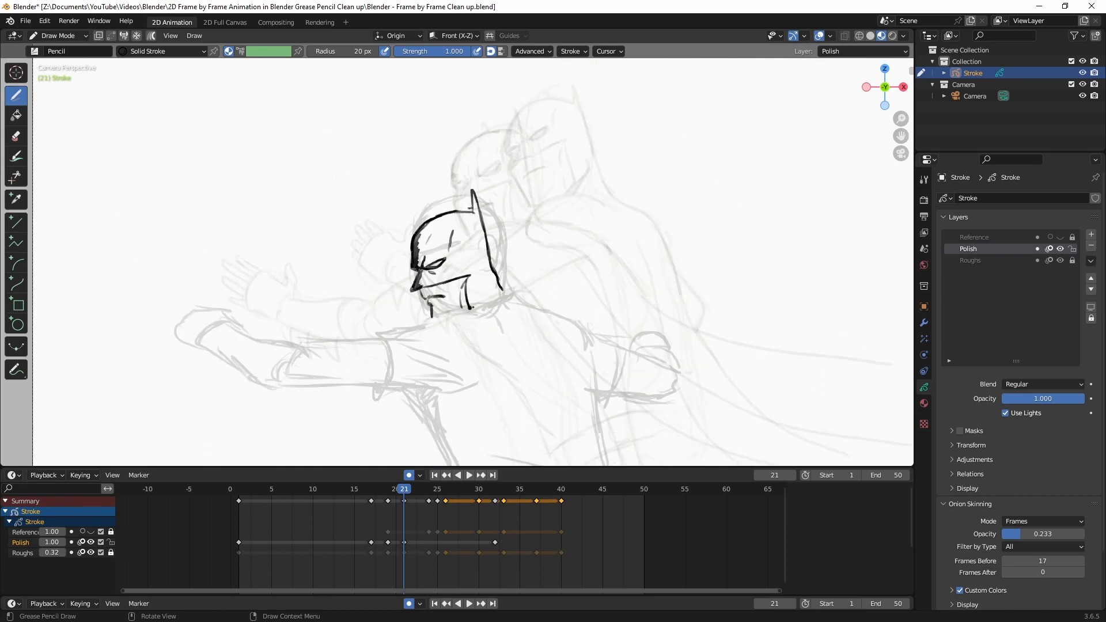
drag(470, 308, 413, 334)
drag(415, 330, 326, 346)
drag(328, 384, 407, 382)
drag(389, 382, 468, 383)
Step: Ink the forearm, glove folds, wrist, palm and thumb of the outstretched arm on frame 21
drag(315, 352, 318, 370)
drag(329, 341, 251, 342)
drag(249, 361, 252, 343)
drag(248, 360, 328, 382)
drag(253, 340, 238, 328)
drag(247, 363, 210, 350)
drag(237, 323, 210, 349)
mouse_move(242, 328)
mouse_down()
mouse_move(247, 318)
mouse_move(252, 333)
mouse_up()
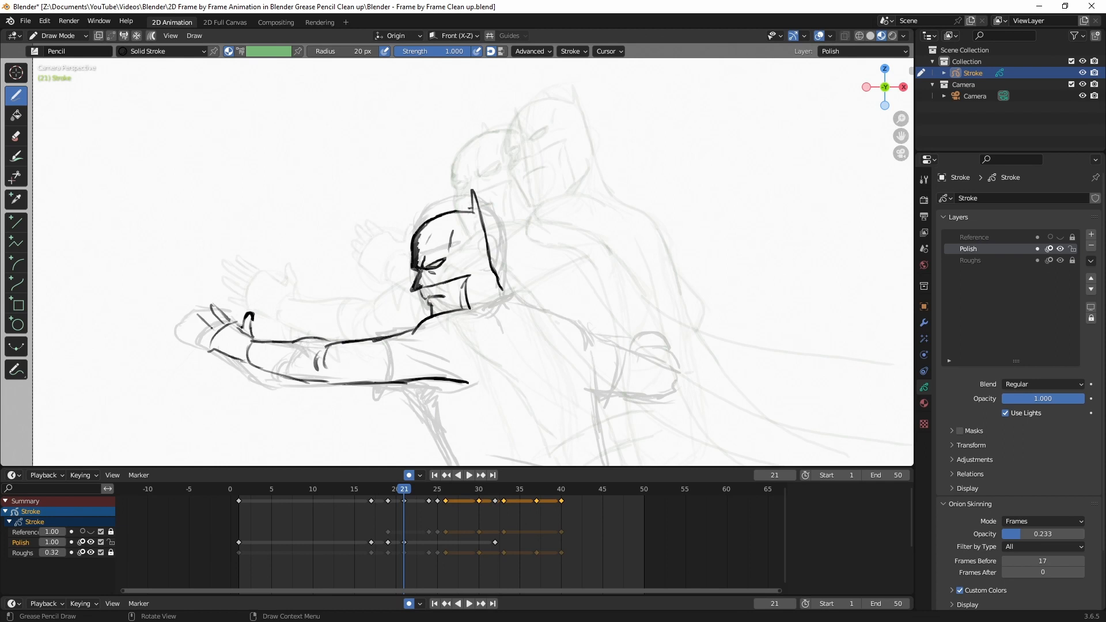
Step: Ink the spread fingers, glove cuff and pointed fins on frame 21, and add the front line of the torso
drag(195, 307, 217, 329)
mouse_move(192, 326)
mouse_down()
mouse_move(209, 348)
mouse_move(251, 364)
mouse_up()
mouse_move(306, 340)
mouse_down()
mouse_move(295, 380)
mouse_move(282, 376)
mouse_up()
drag(277, 396, 266, 369)
drag(260, 386, 252, 365)
drag(247, 350, 244, 344)
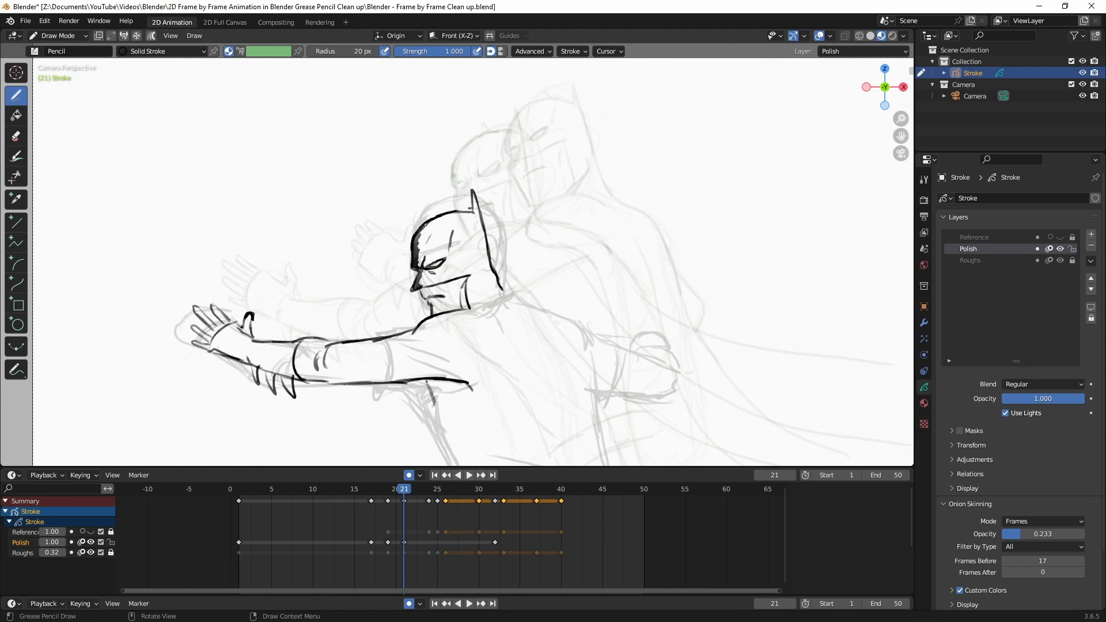
drag(427, 381, 493, 458)
scroll(566, 401, down, 1)
Step: Scale the selected frame 21 head strokes to about 0.97 in Edit Mode and return to Draw Mode
click(58, 36)
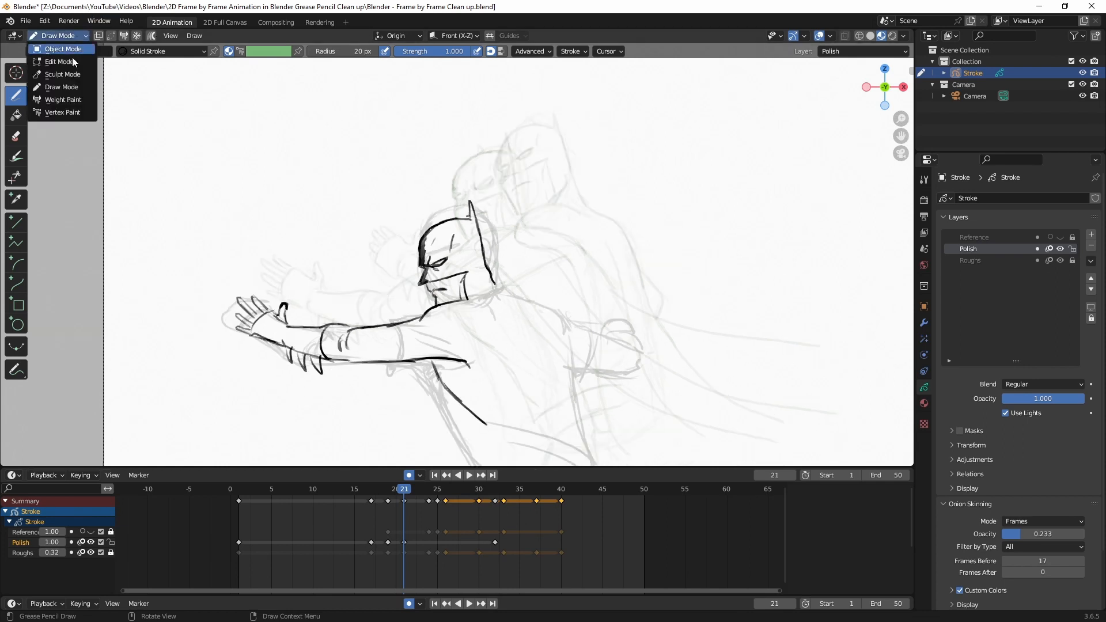
click(75, 59)
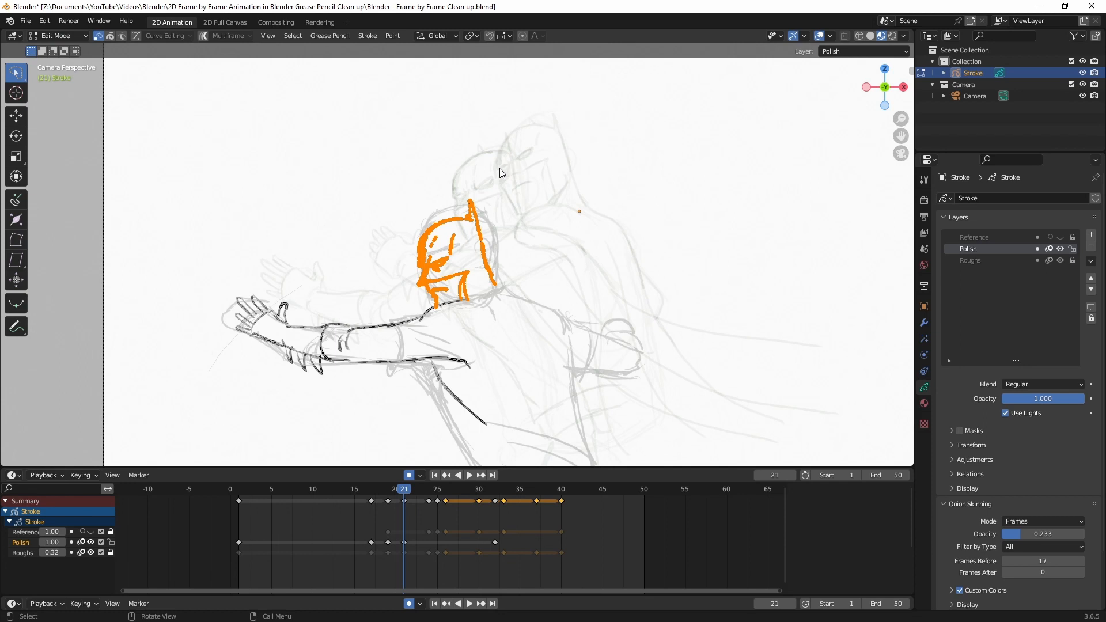
key(s)
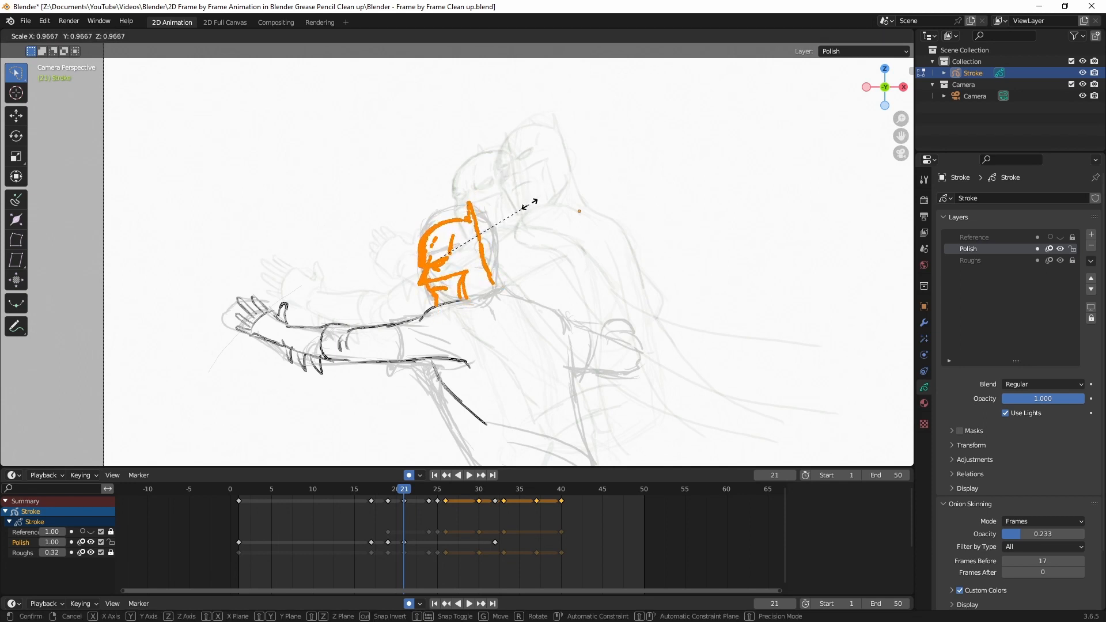
click(530, 206)
click(77, 36)
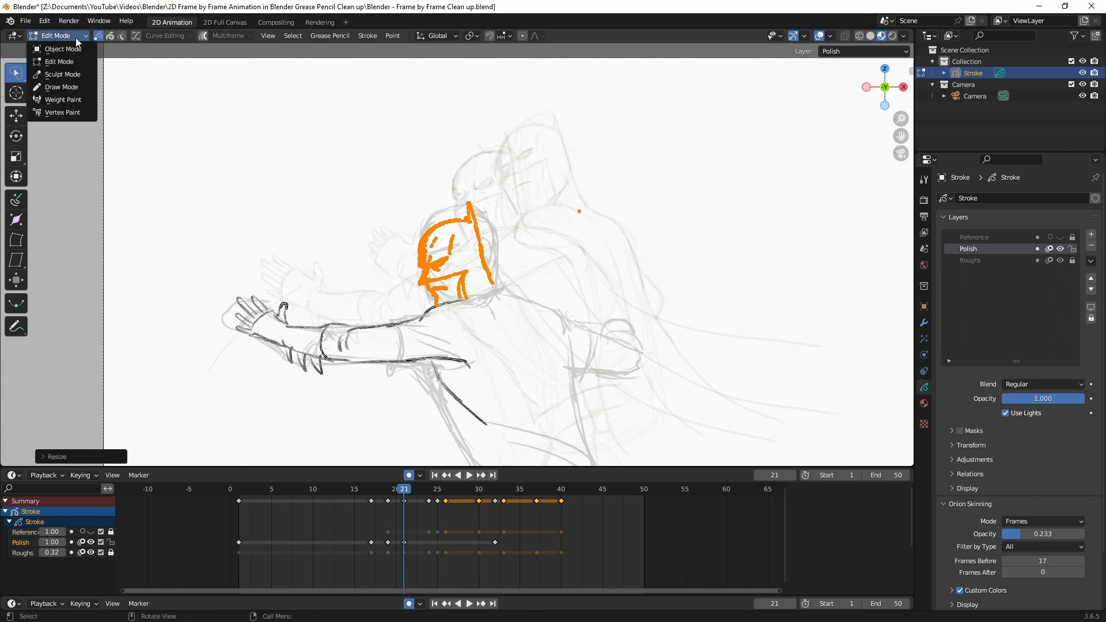
click(61, 87)
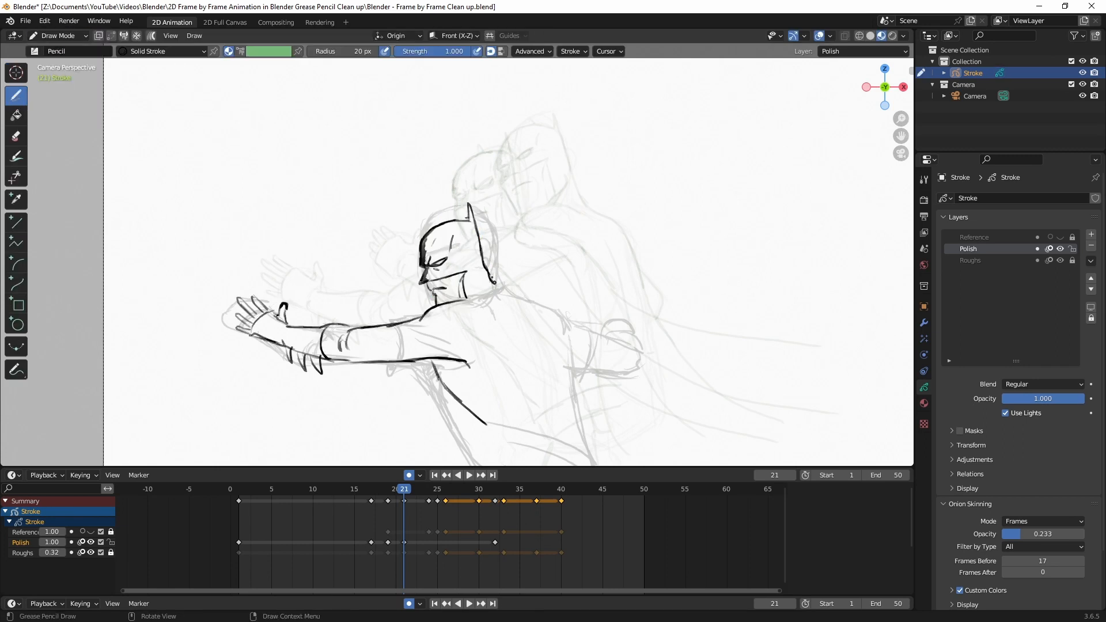
Step: Ink the neck, back shoulder, torso line, trailing cape edge and bent rear arm with its fist on frame 21
drag(483, 284, 470, 296)
drag(491, 279, 556, 310)
mouse_move(425, 320)
mouse_down()
mouse_move(489, 407)
mouse_move(576, 465)
mouse_up()
mouse_move(554, 306)
mouse_down()
mouse_move(799, 436)
mouse_move(609, 349)
mouse_up()
mouse_move(603, 333)
mouse_down()
mouse_move(615, 325)
mouse_move(599, 363)
mouse_up()
drag(600, 320, 601, 327)
Step: Ink the hip and thigh curves below the waist on frame 21
scroll(494, 382, down, 2)
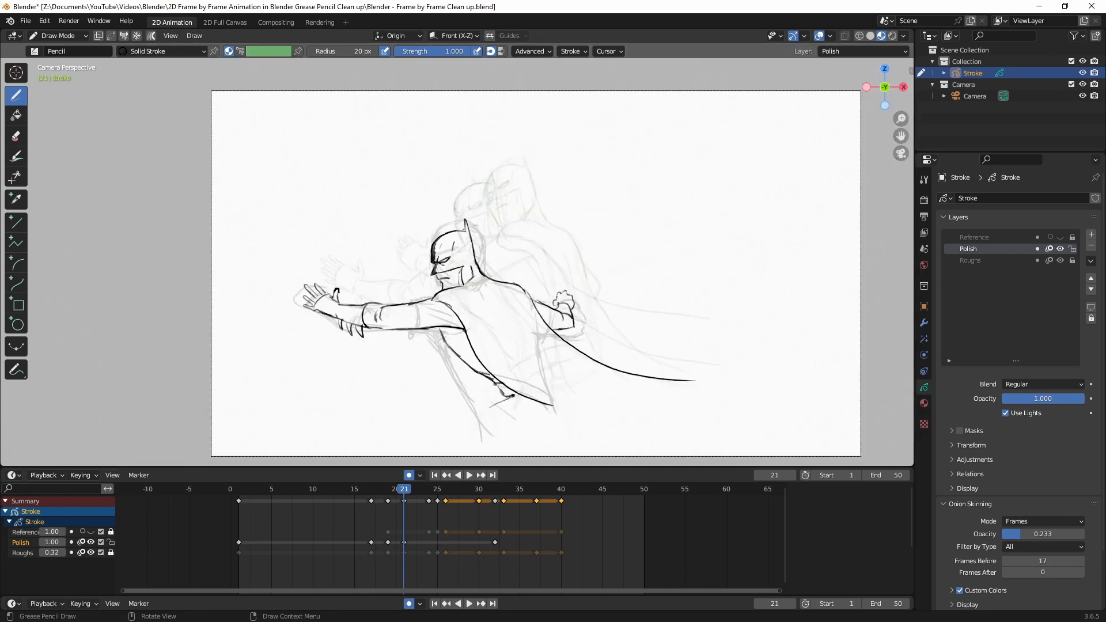
drag(472, 406, 416, 454)
drag(544, 406, 602, 442)
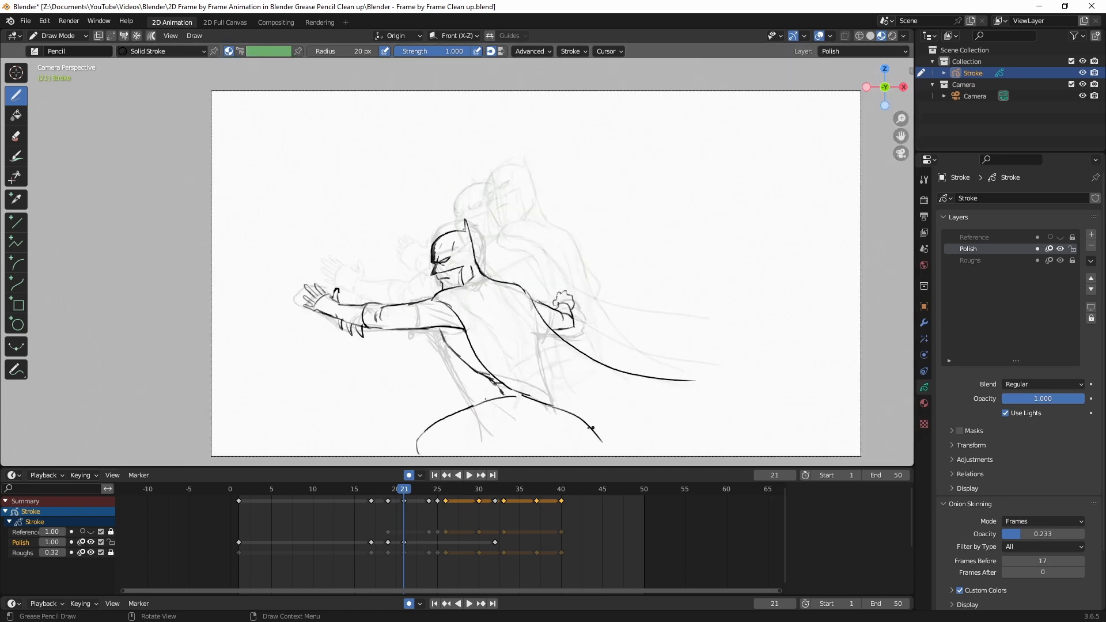
Step: Play the inked animation from frame 1 through the new frame 21 drawing with the Roughs layer hidden
drag(396, 489, 239, 490)
click(91, 553)
click(466, 475)
click(466, 476)
Step: Show the Roughs layer at frame 21 and select all the Polish strokes in Edit Mode for copying
mouse_move(446, 490)
mouse_down()
mouse_move(411, 508)
mouse_move(428, 508)
mouse_move(405, 496)
mouse_up()
click(93, 553)
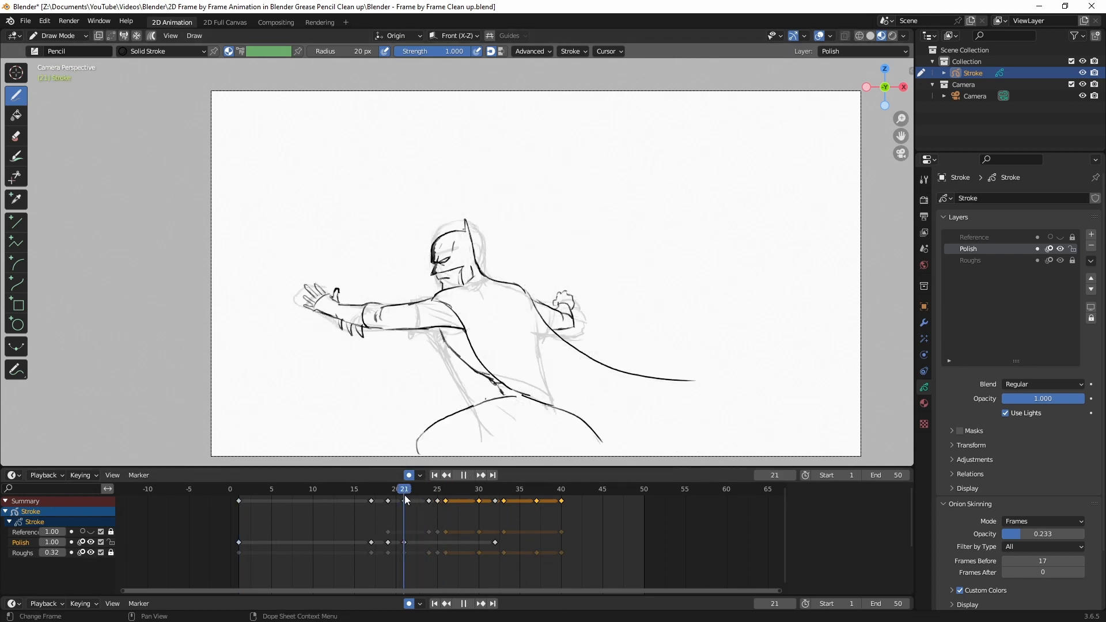
click(55, 37)
click(58, 61)
mouse_move(668, 211)
mouse_down()
mouse_move(478, 576)
mouse_move(710, 65)
mouse_up()
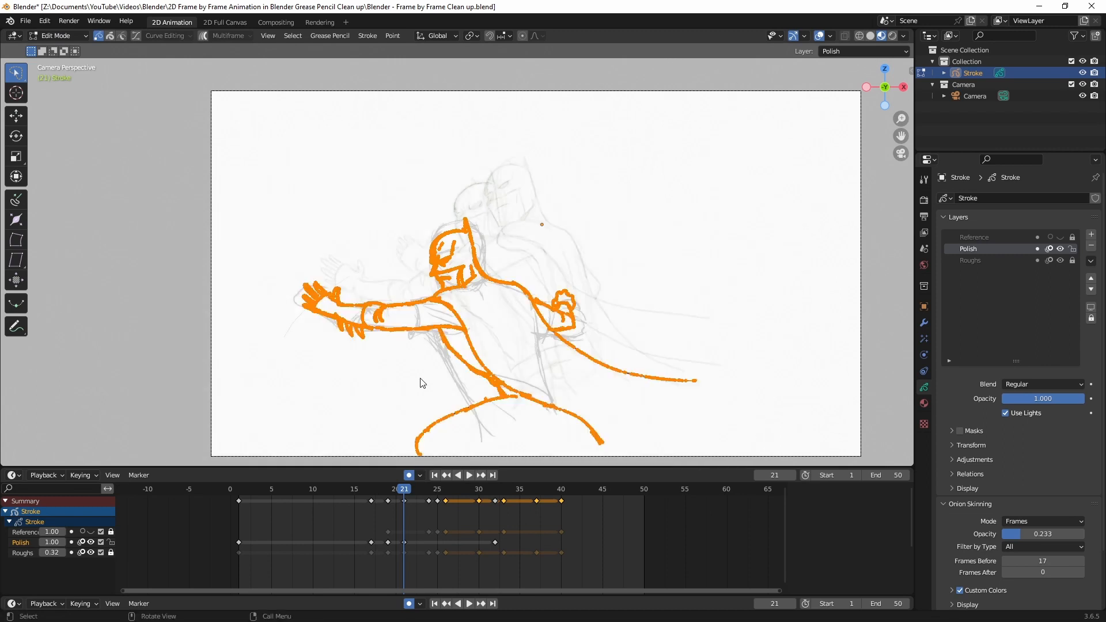
Step: Paste the copied figure at frame 24 and move it down and toward the reaching hand
key(Right)
key(Right)
key(Right)
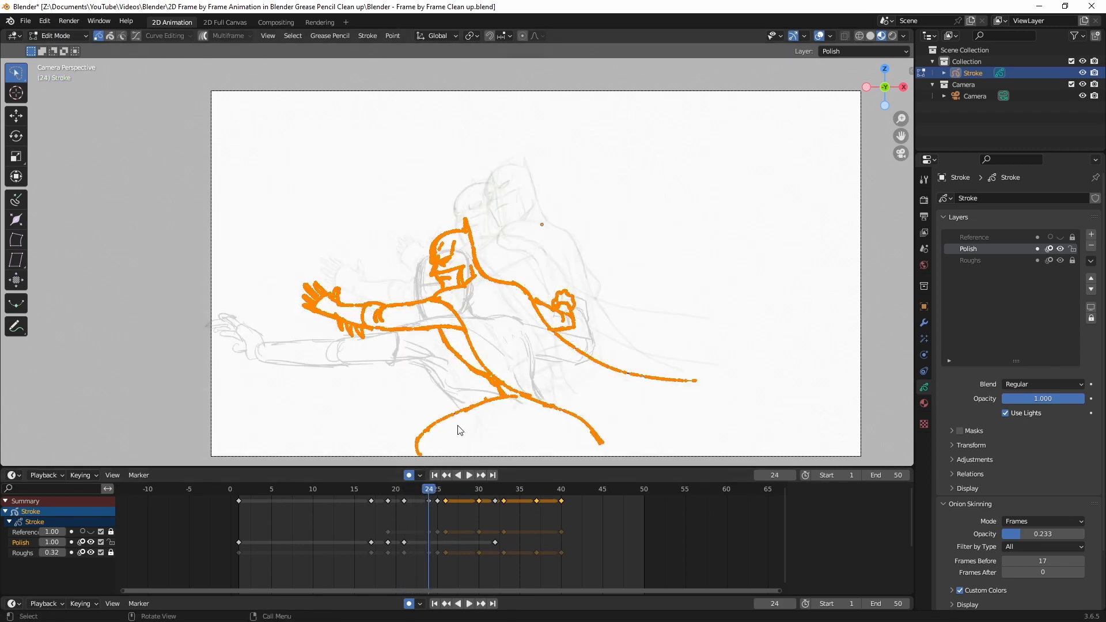
key(ctrl+v)
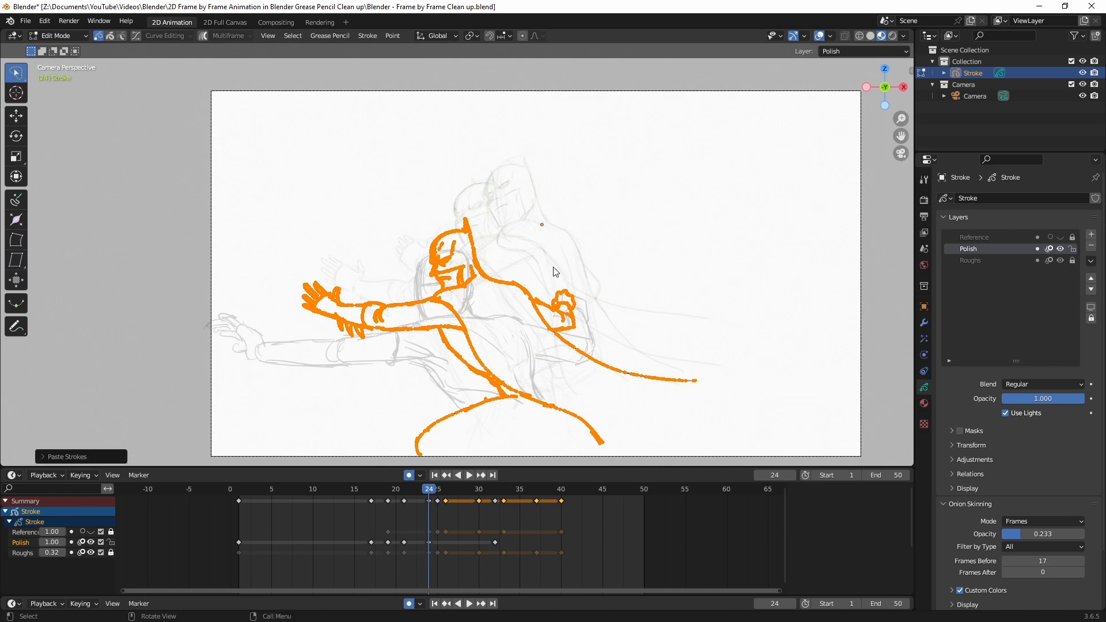
key(g)
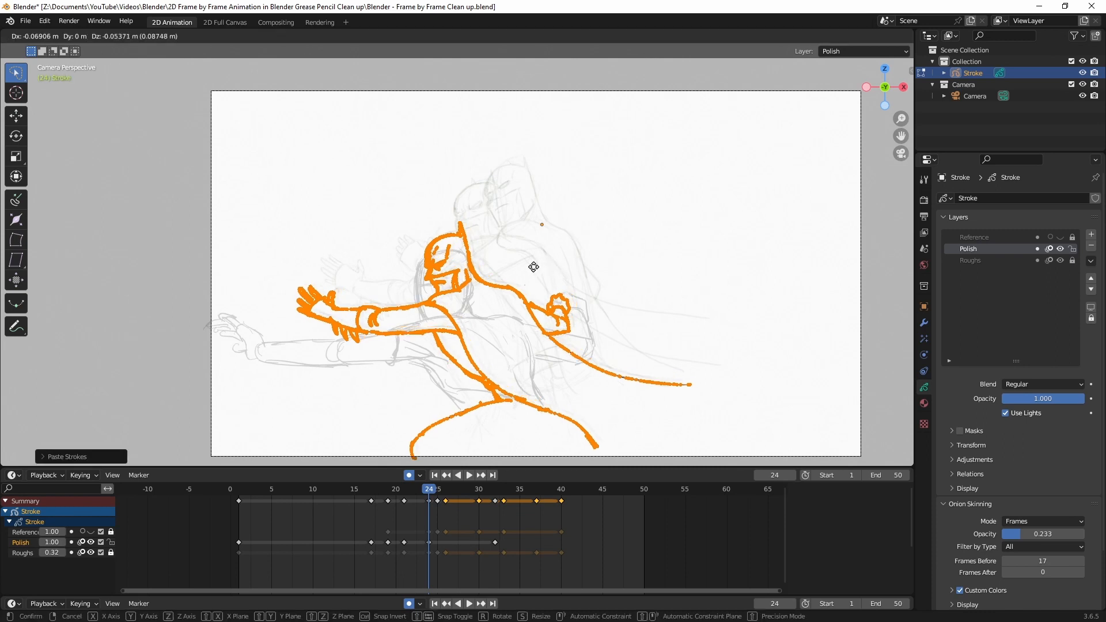
click(520, 283)
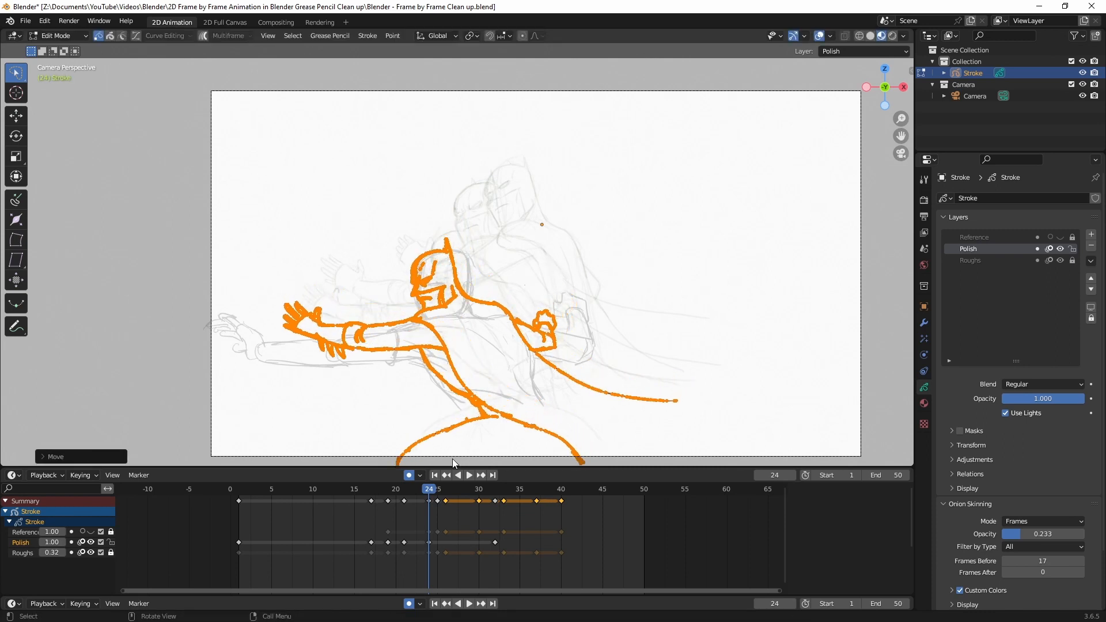
Step: Hide the Roughs layer and compare the frame 21 pose with the shifted frame 24 copy
key(space)
drag(429, 500, 404, 499)
click(90, 552)
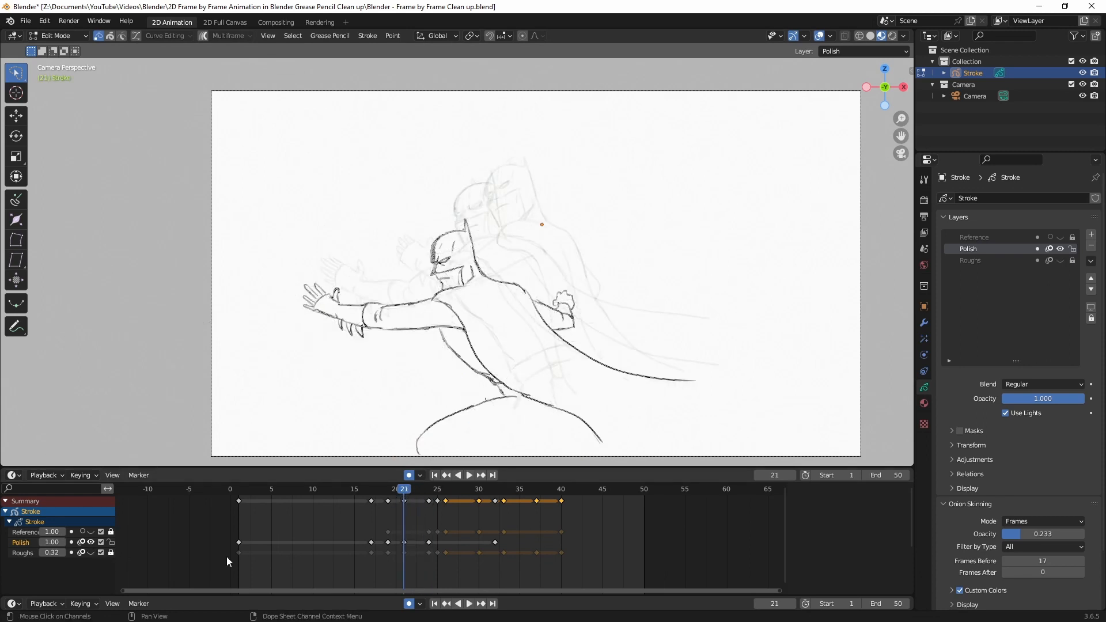
Step: Rotate all frame 24 strokes slightly counterclockwise so the reaching arm dips and the cape rises
drag(396, 499, 429, 500)
key(a)
scroll(386, 258, up, 2)
shift+middle_drag(386, 258, 413, 224)
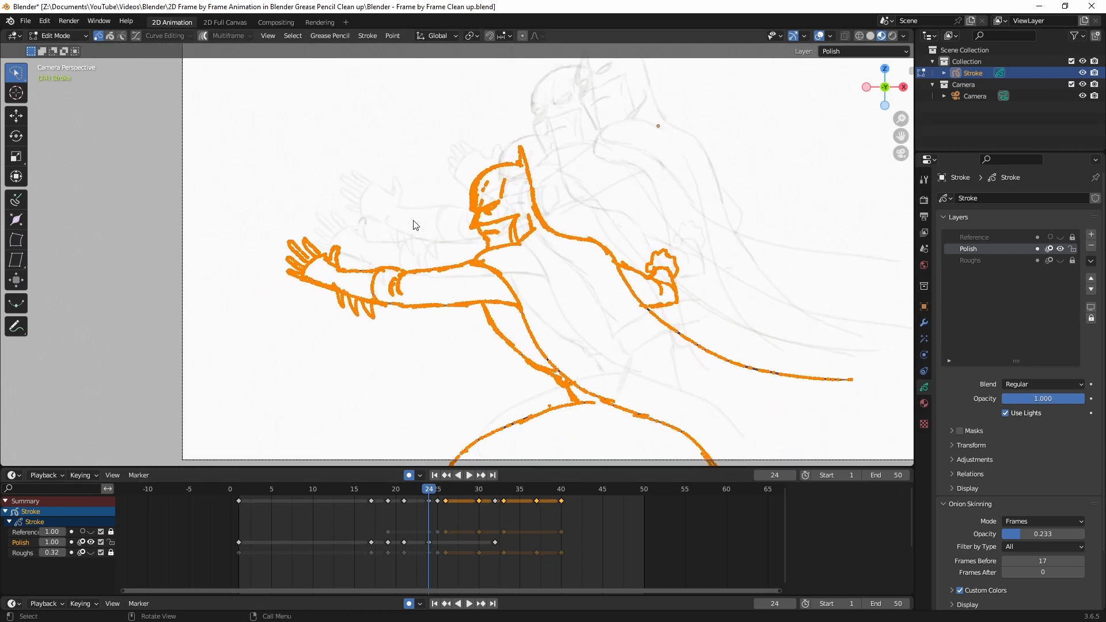
key(r)
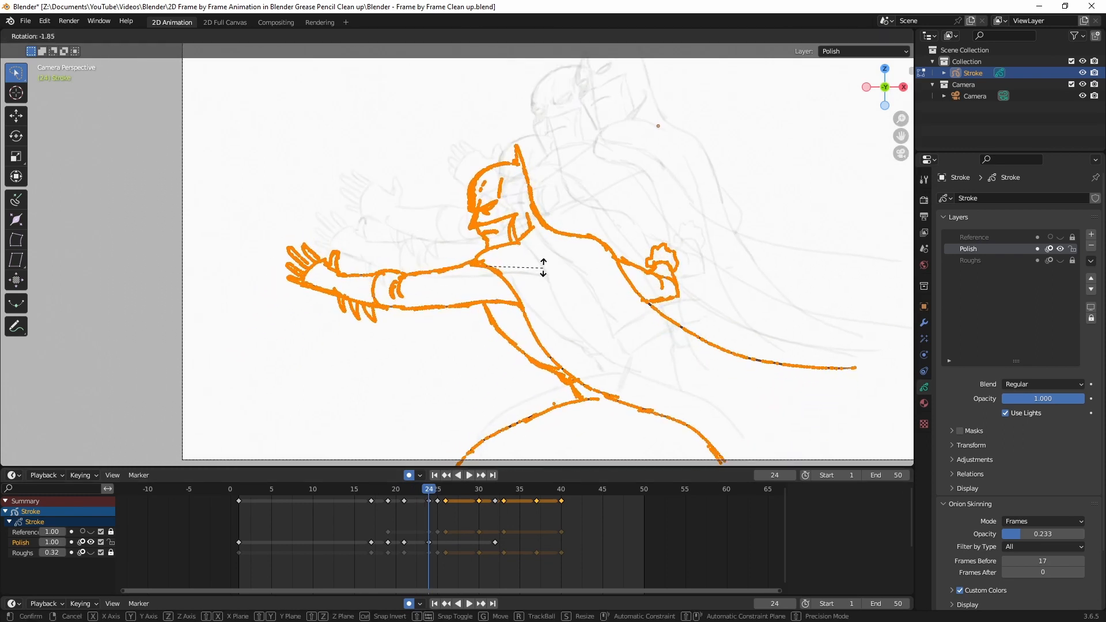
click(545, 265)
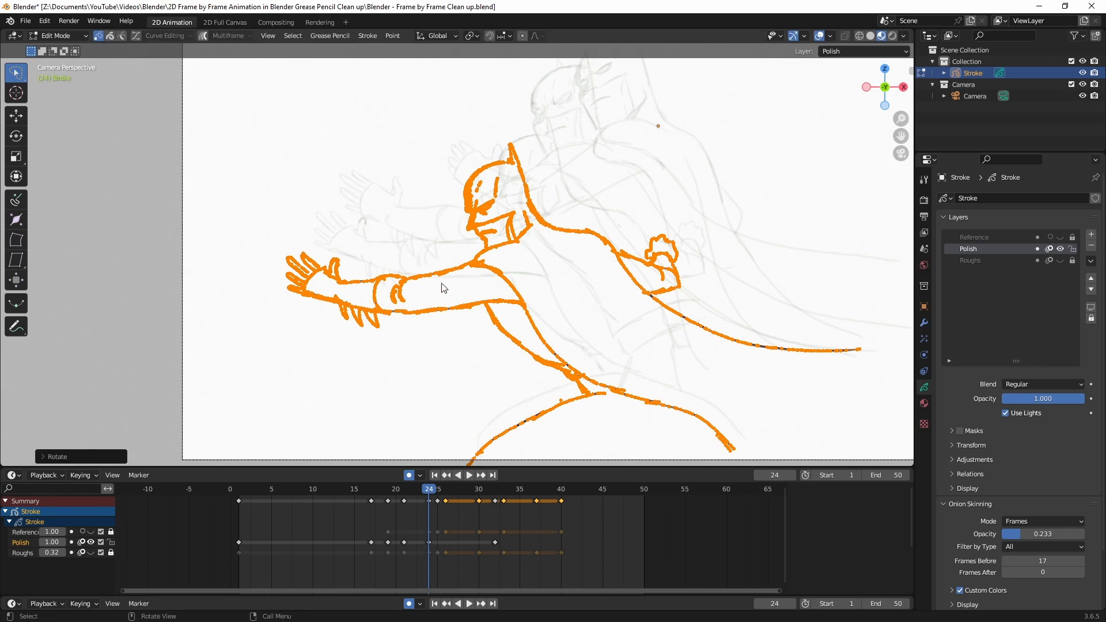
Step: In Draw Mode, erase the front hand and forearm on frame 24 and redraw them with flattened fingers and glove fins
click(51, 38)
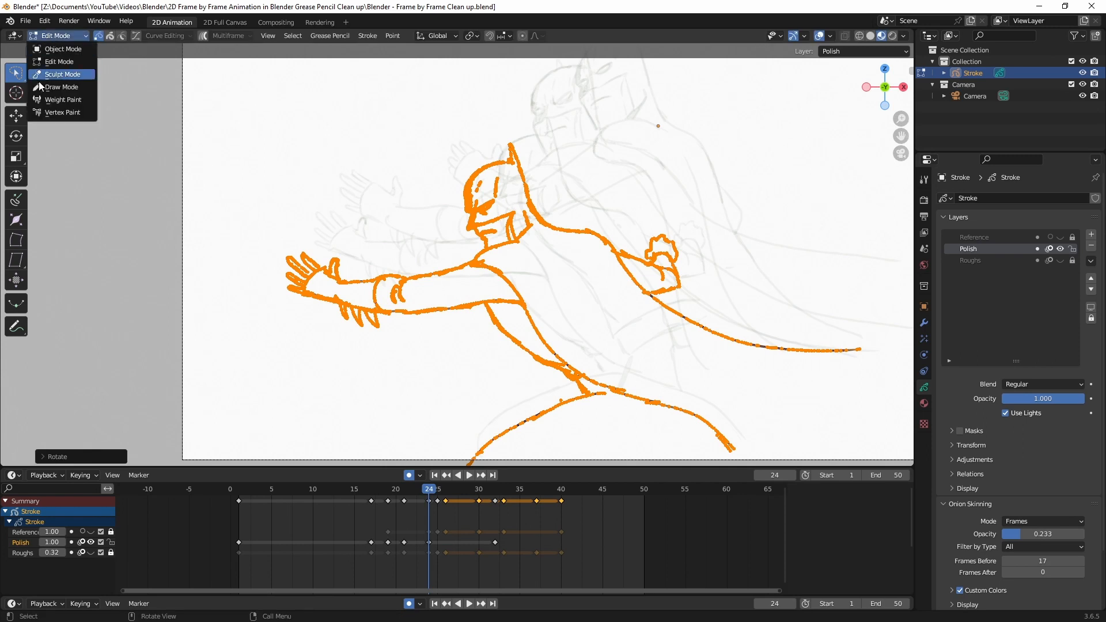
click(46, 92)
mouse_move(295, 258)
ctrl+mouse_down()
mouse_move(282, 275)
mouse_move(310, 241)
mouse_move(308, 315)
mouse_move(392, 273)
ctrl+mouse_up()
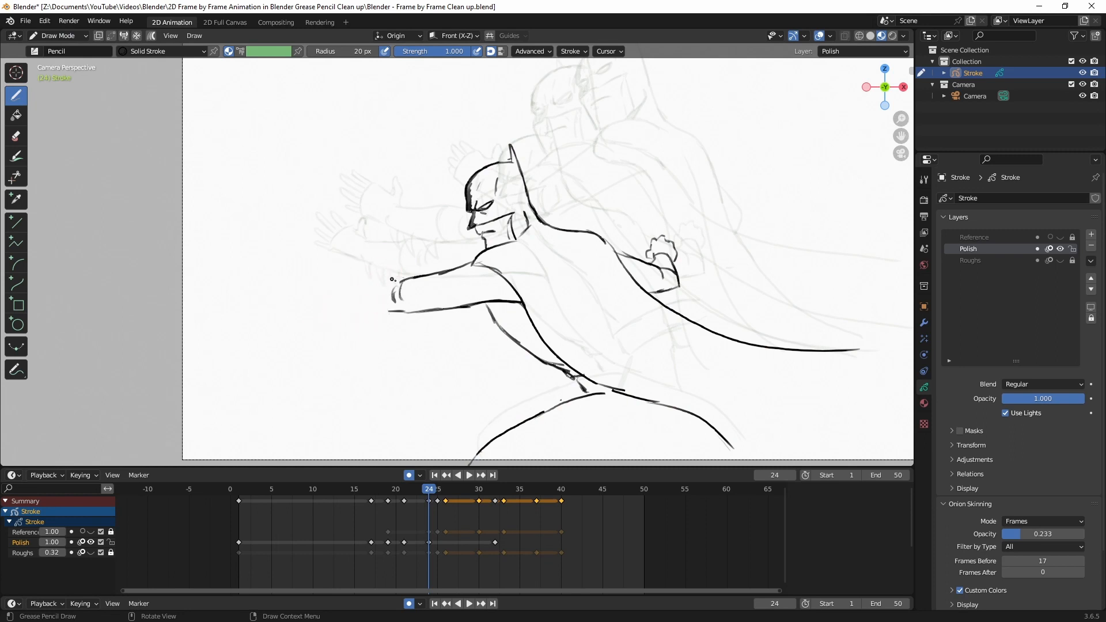
drag(397, 283, 309, 291)
mouse_move(309, 292)
mouse_down()
mouse_move(312, 309)
mouse_move(385, 313)
mouse_up()
drag(374, 287, 375, 314)
drag(319, 312, 344, 310)
drag(357, 311, 364, 313)
mouse_move(308, 291)
mouse_down()
mouse_move(279, 290)
mouse_move(249, 309)
mouse_up()
mouse_move(285, 316)
mouse_down()
mouse_move(250, 311)
mouse_move(300, 282)
mouse_up()
Step: Play the inked animation from frame 1 to check the motion into frame 24
scroll(300, 282, down, 1)
click(241, 518)
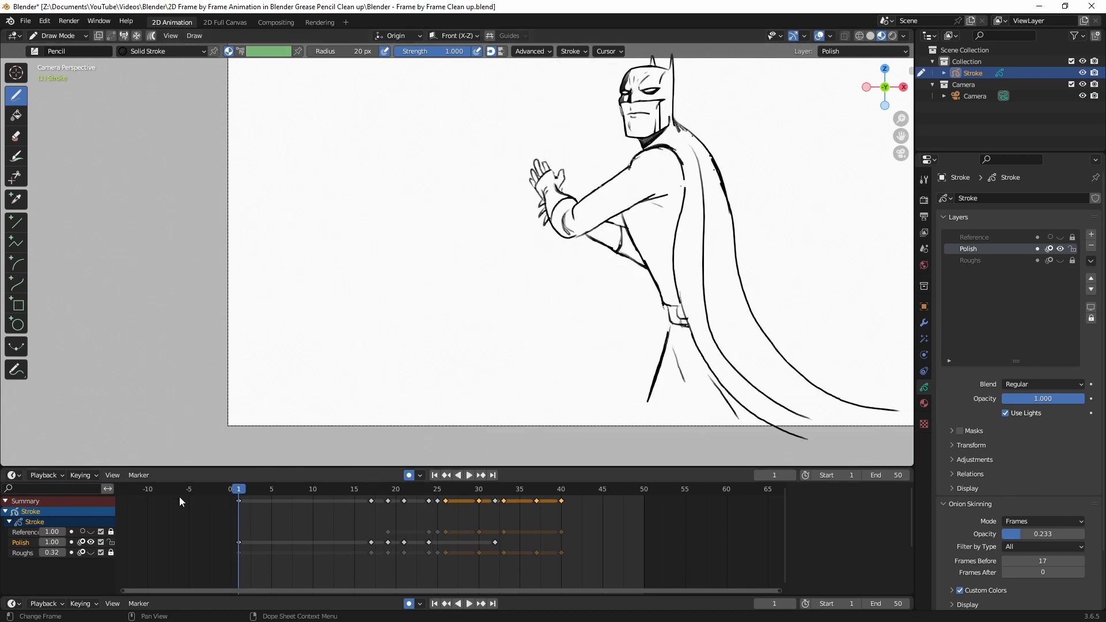
click(469, 476)
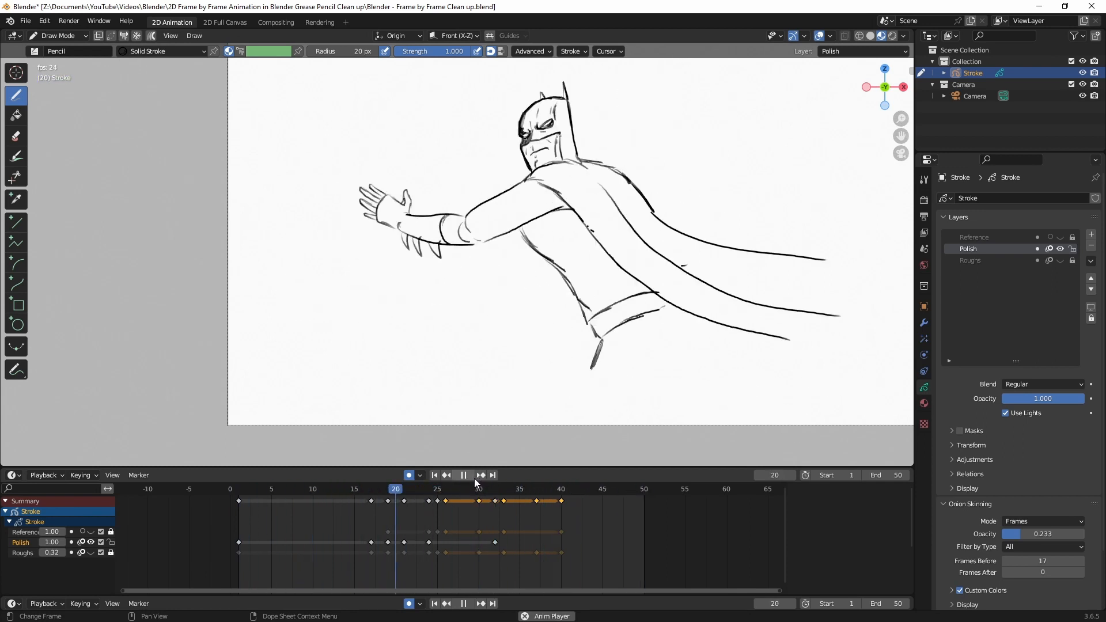
key(space)
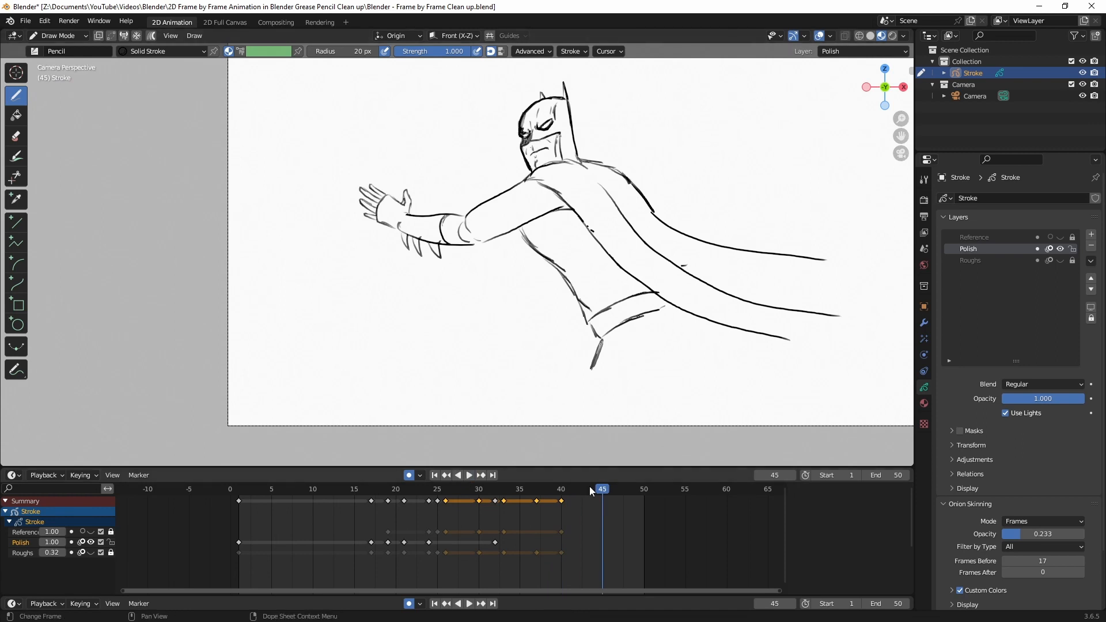
key(shift+ctrl+space)
Step: Select the whole frame 24 figure in Edit Mode, rotate it slightly counterclockwise and shift it down and forward
drag(437, 513, 429, 513)
click(59, 36)
click(61, 62)
mouse_move(558, 132)
mouse_down()
mouse_move(478, 133)
mouse_move(570, 455)
mouse_move(869, 183)
mouse_move(810, 132)
mouse_up()
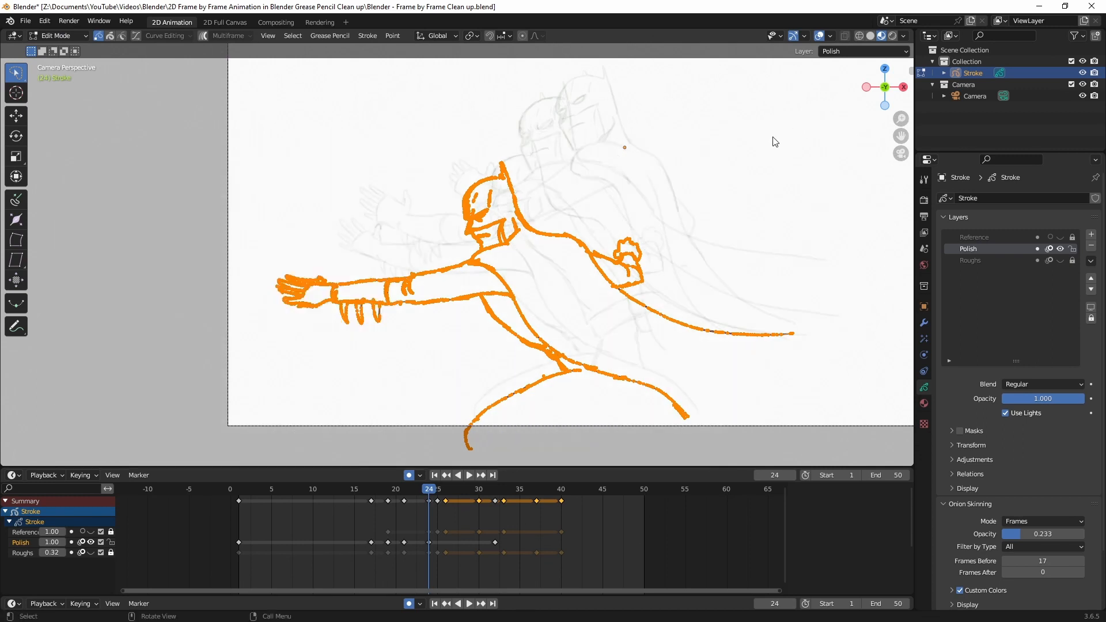
key(r)
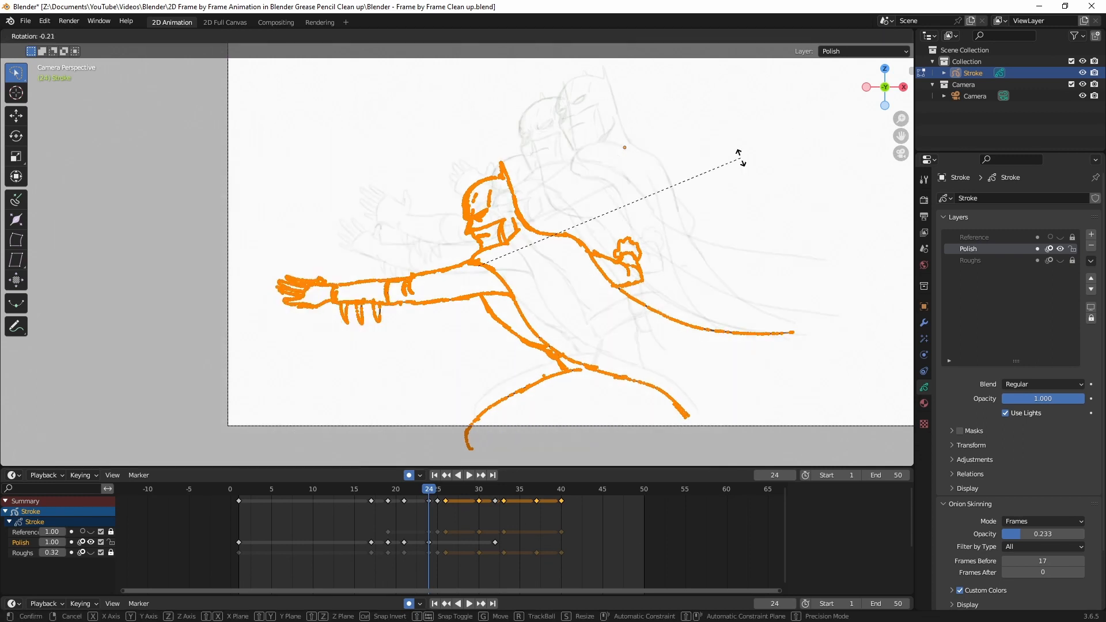
click(737, 147)
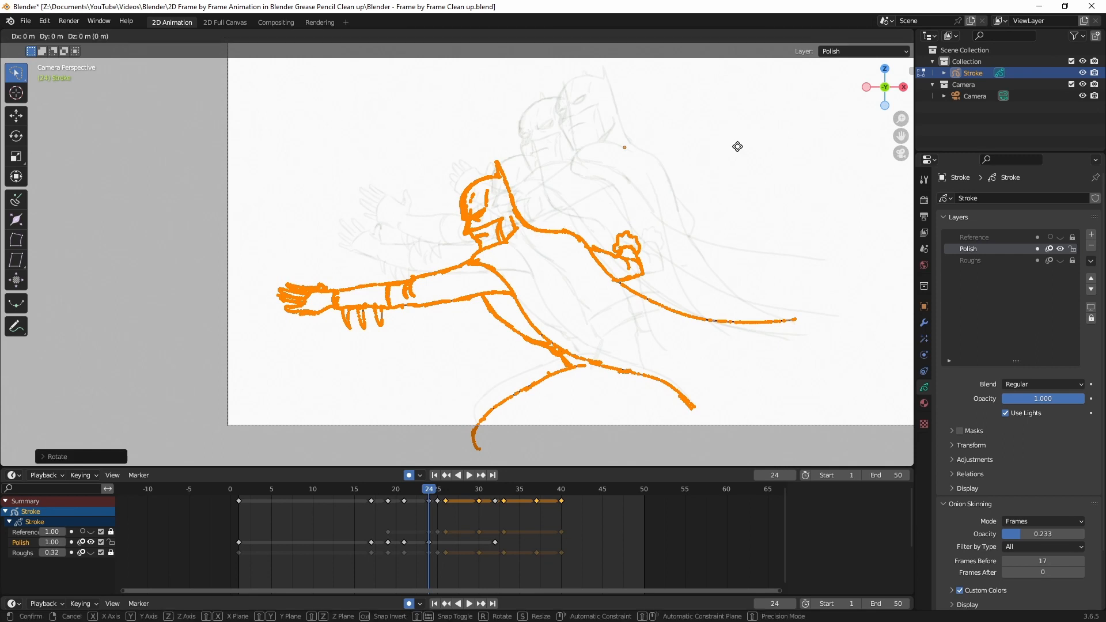
key(g)
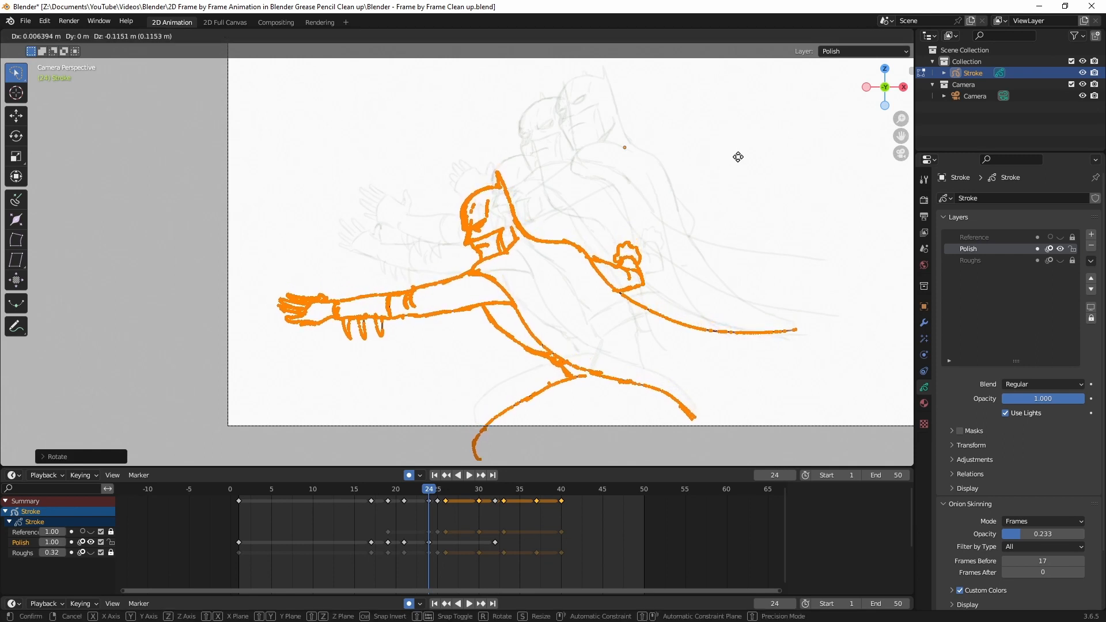
click(727, 157)
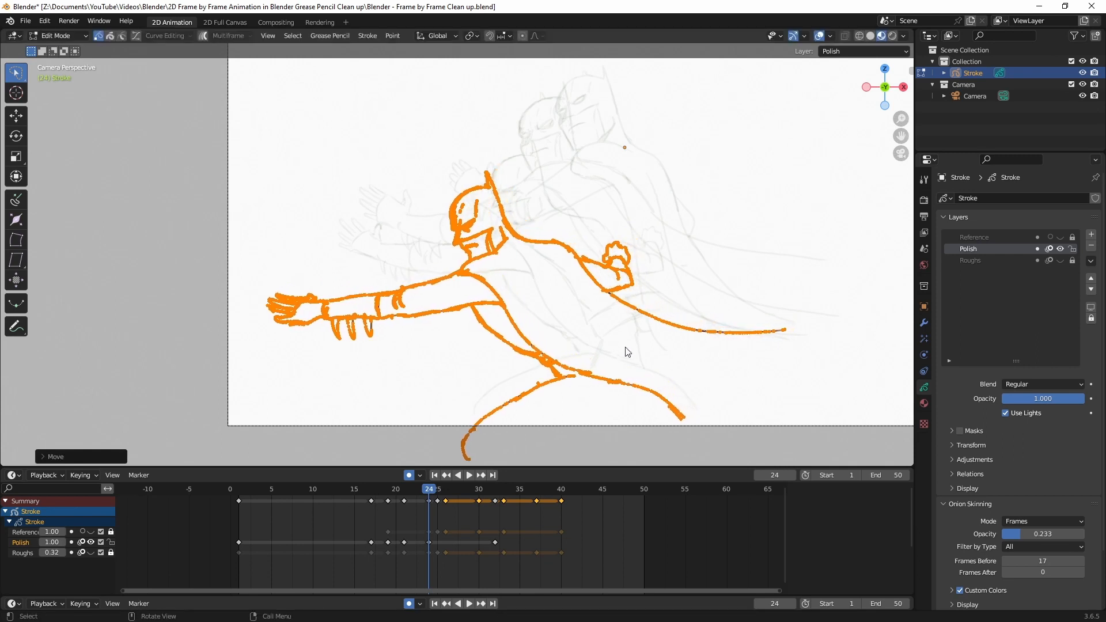
key(s)
key(x)
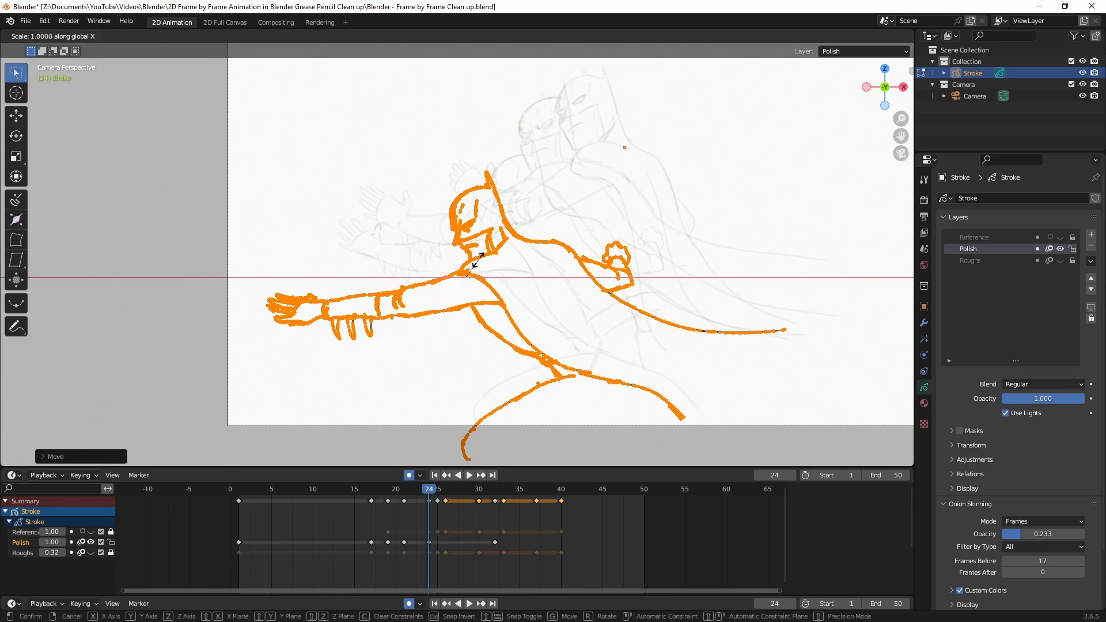
key(z)
click(478, 267)
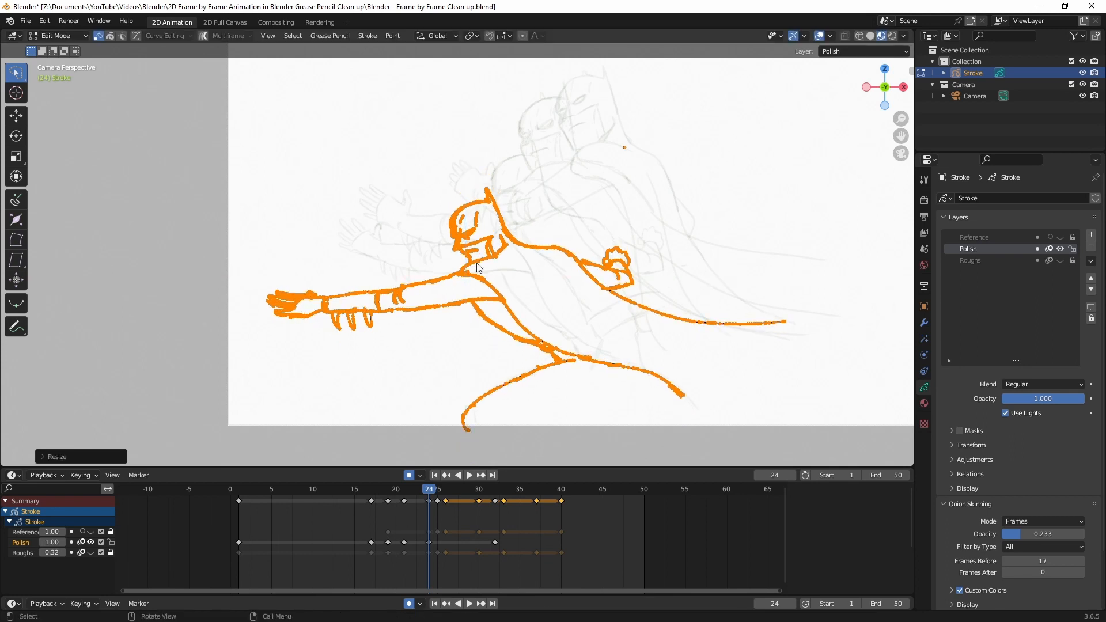
key(ctrl+z)
Step: Scale the frame 24 figure to about 0.97 along Z and nudge it slightly down and forward
key(s)
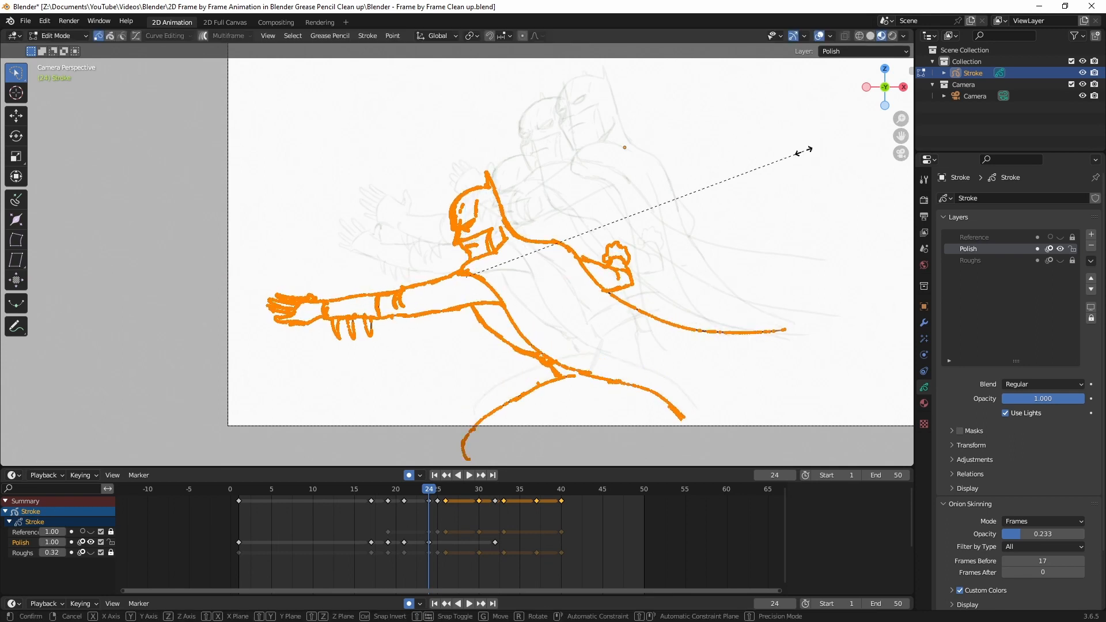
key(z)
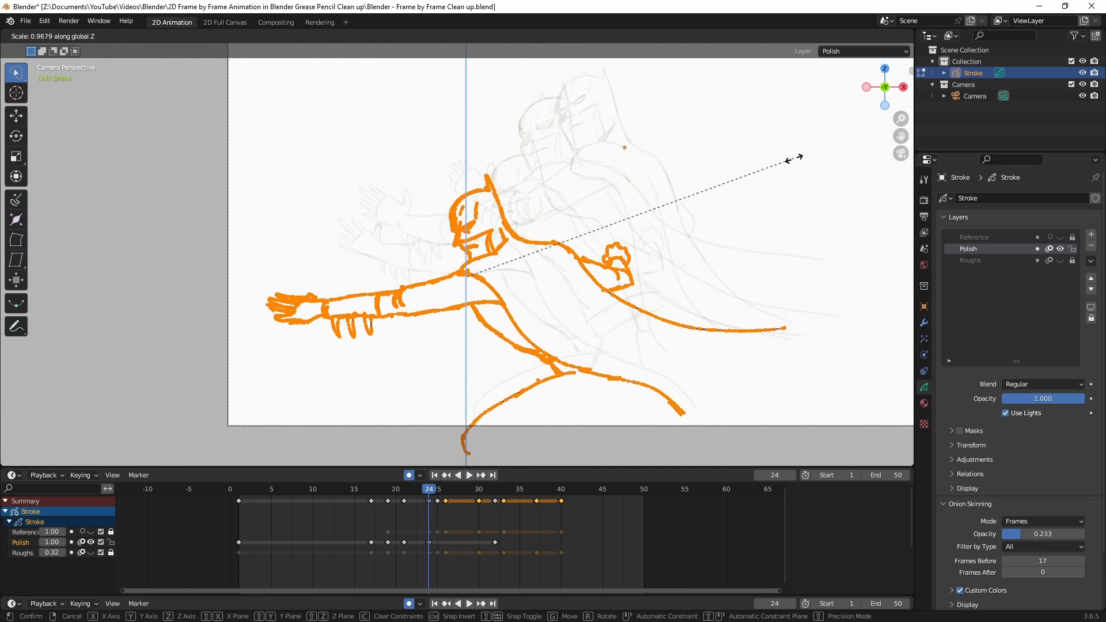
click(792, 161)
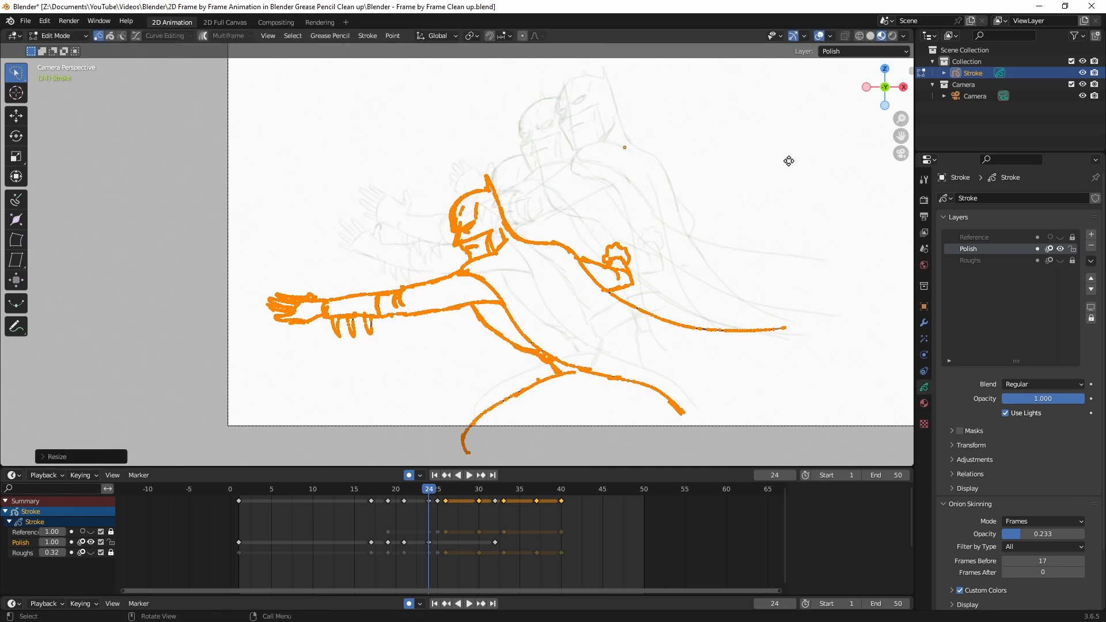
key(g)
click(785, 167)
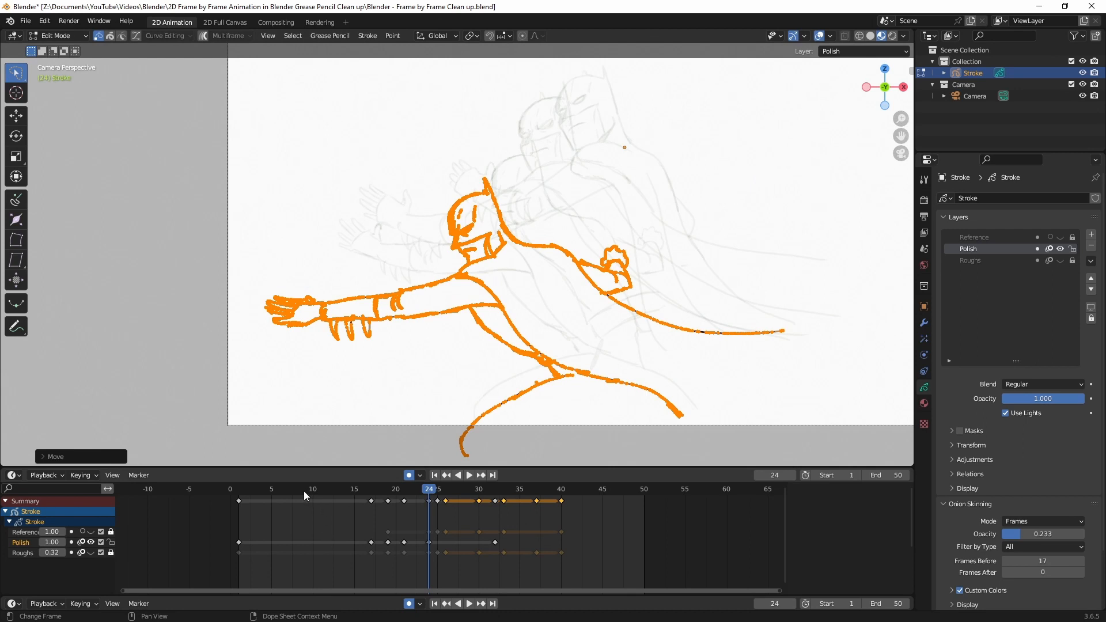
Step: Return to Draw Mode and play the inked animation from frame 1
mouse_move(248, 490)
mouse_down()
mouse_move(216, 489)
mouse_move(239, 496)
mouse_up()
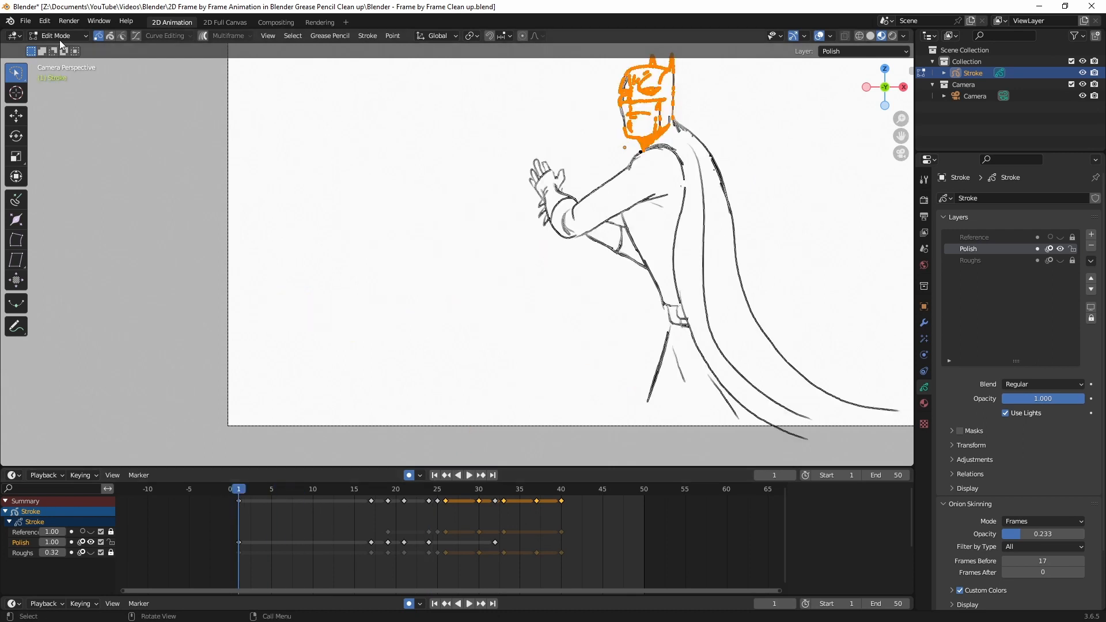
click(57, 36)
click(64, 86)
click(469, 476)
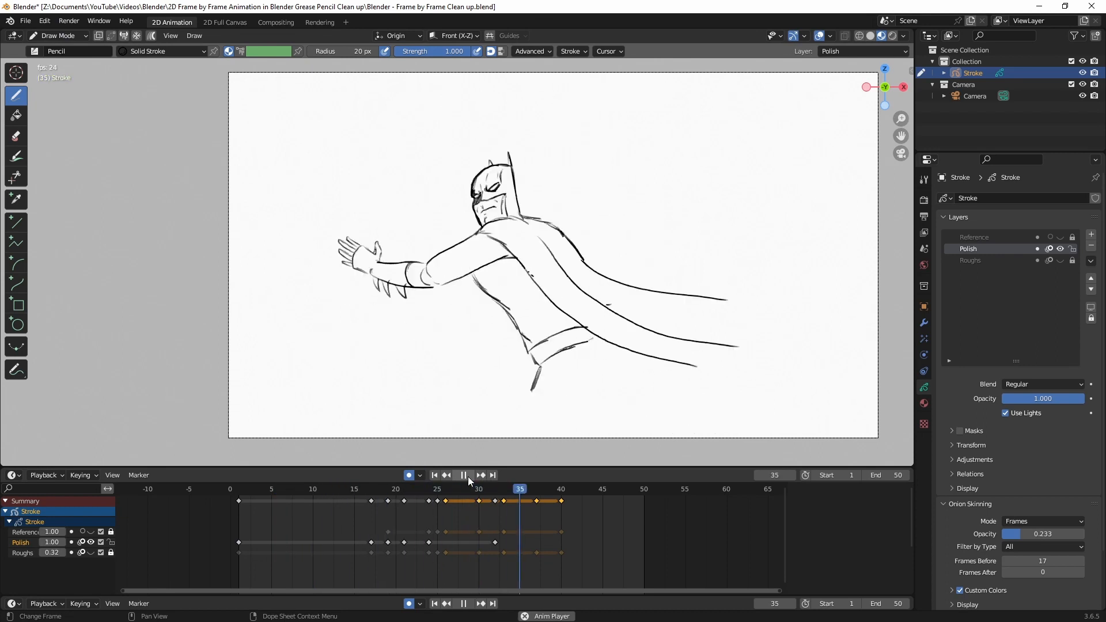
click(407, 491)
Step: Show the Roughs layer at frame 25 and ink the turned head's outline, ears, cowl edge and eyes
drag(407, 494, 438, 497)
click(91, 552)
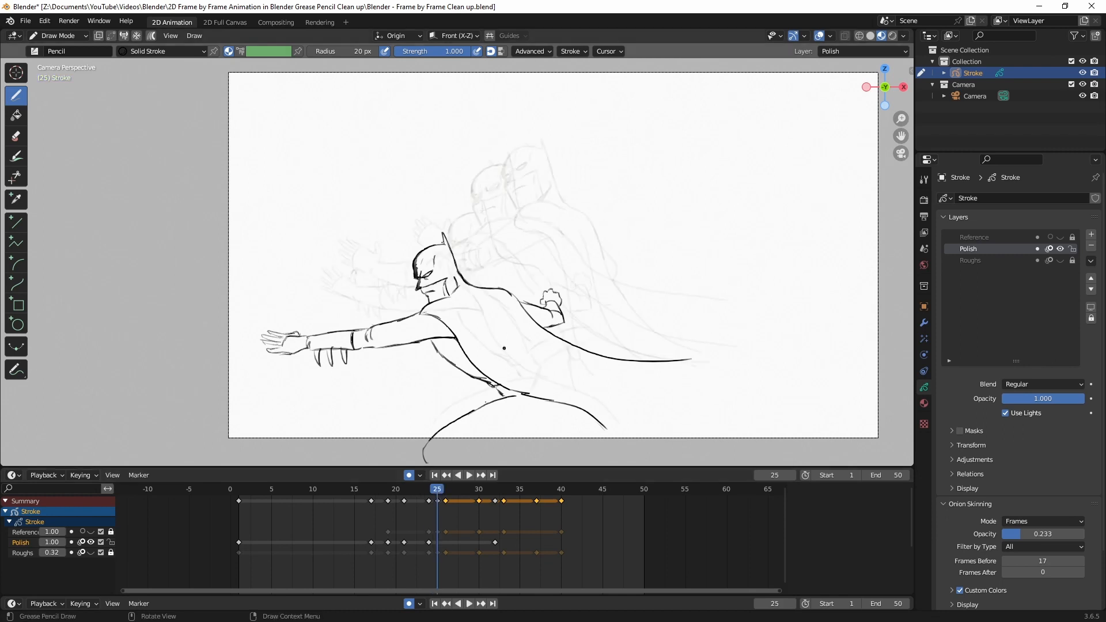
scroll(440, 443, down, 1)
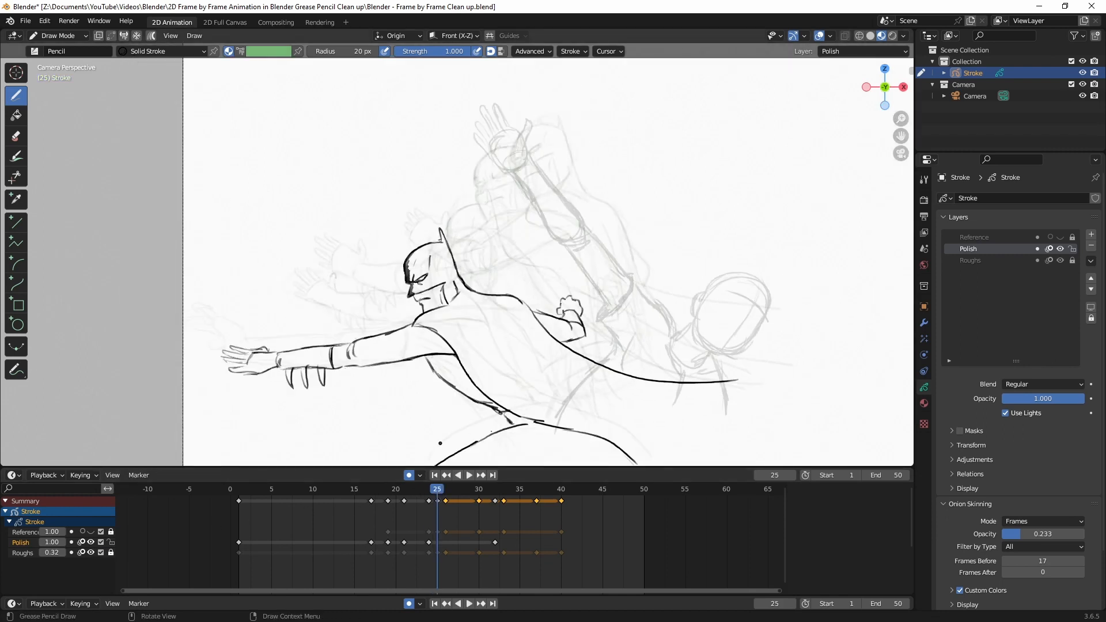
scroll(447, 409, down, 2)
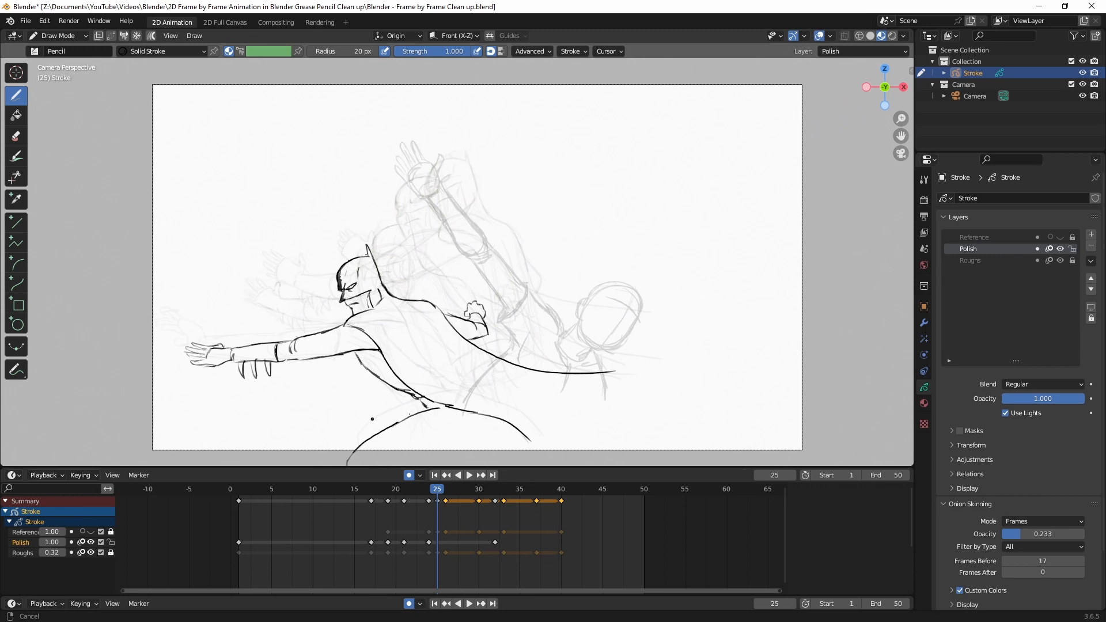
scroll(583, 303, up, 4)
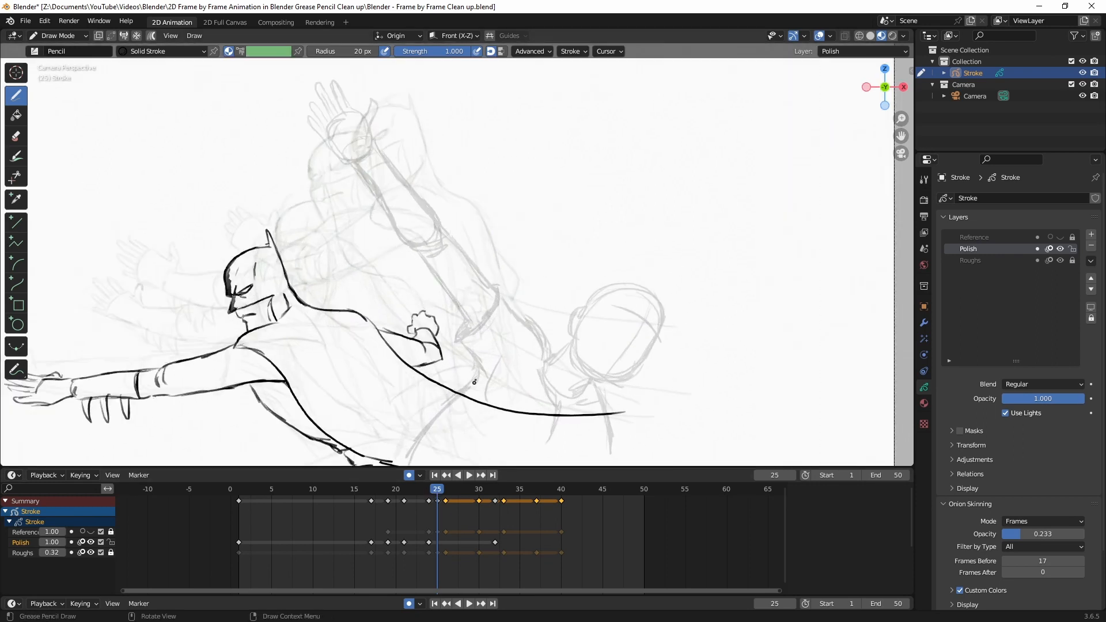
mouse_move(545, 363)
mouse_down()
mouse_move(626, 288)
mouse_move(659, 324)
mouse_move(618, 378)
mouse_up()
mouse_move(539, 371)
mouse_down()
mouse_move(583, 314)
mouse_move(618, 378)
mouse_up()
mouse_move(614, 306)
mouse_down()
mouse_move(650, 342)
mouse_move(624, 372)
mouse_up()
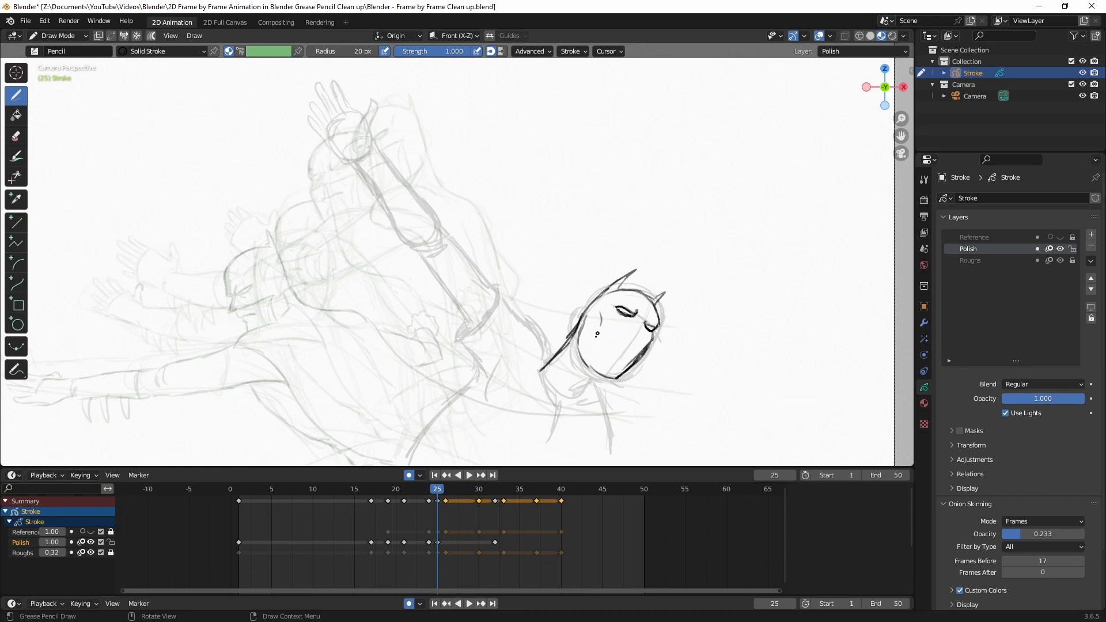
Step: Ink the nose, mouth and mask edge on the frame 25 head and shade the back of the cowl
drag(602, 332, 594, 364)
drag(622, 308, 640, 316)
drag(626, 277, 576, 359)
drag(612, 301, 581, 358)
drag(591, 318, 617, 329)
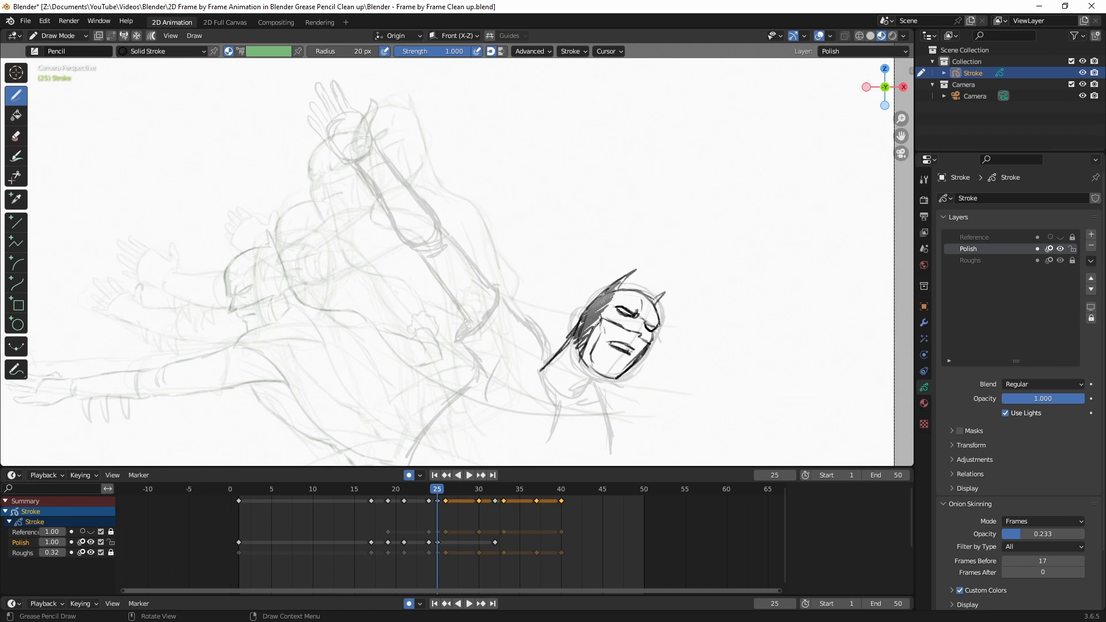
Step: Scale all the frame 25 head strokes down slightly in Edit Mode and return to Draw Mode
key(Tab)
key(a)
key(s)
click(693, 296)
key(Tab)
Step: Shade the neck under the cowl and ink the lower chest line on frame 25
drag(588, 330, 550, 365)
mouse_move(581, 351)
mouse_down()
mouse_move(596, 365)
mouse_move(564, 370)
mouse_up()
mouse_move(553, 405)
mouse_down()
mouse_move(569, 399)
mouse_move(632, 436)
mouse_up()
Step: Ink the shoulder and both edges of the raised arm up to the wrist on frame 25
drag(529, 314, 561, 344)
drag(530, 313, 481, 262)
drag(461, 269, 479, 258)
drag(470, 250, 401, 162)
drag(401, 163, 382, 183)
mouse_move(389, 184)
mouse_down()
mouse_move(430, 252)
mouse_move(458, 268)
mouse_up()
drag(450, 265, 509, 353)
Step: Shade the upper arm, ink the neck and chest contours on frame 25, and erase the stray line ends
mouse_move(536, 318)
mouse_down()
mouse_move(543, 440)
mouse_move(633, 424)
mouse_up()
mouse_move(536, 314)
mouse_down()
mouse_move(516, 280)
mouse_move(502, 280)
mouse_up()
drag(507, 285, 530, 314)
mouse_move(531, 316)
ctrl+mouse_down()
mouse_move(549, 323)
mouse_move(539, 357)
ctrl+mouse_up()
mouse_move(555, 328)
mouse_down()
mouse_move(520, 275)
mouse_move(499, 280)
mouse_up()
drag(616, 397, 633, 418)
drag(536, 327, 569, 399)
drag(568, 401, 597, 423)
mouse_move(539, 344)
ctrl+mouse_down()
mouse_move(536, 368)
mouse_move(583, 429)
ctrl+mouse_up()
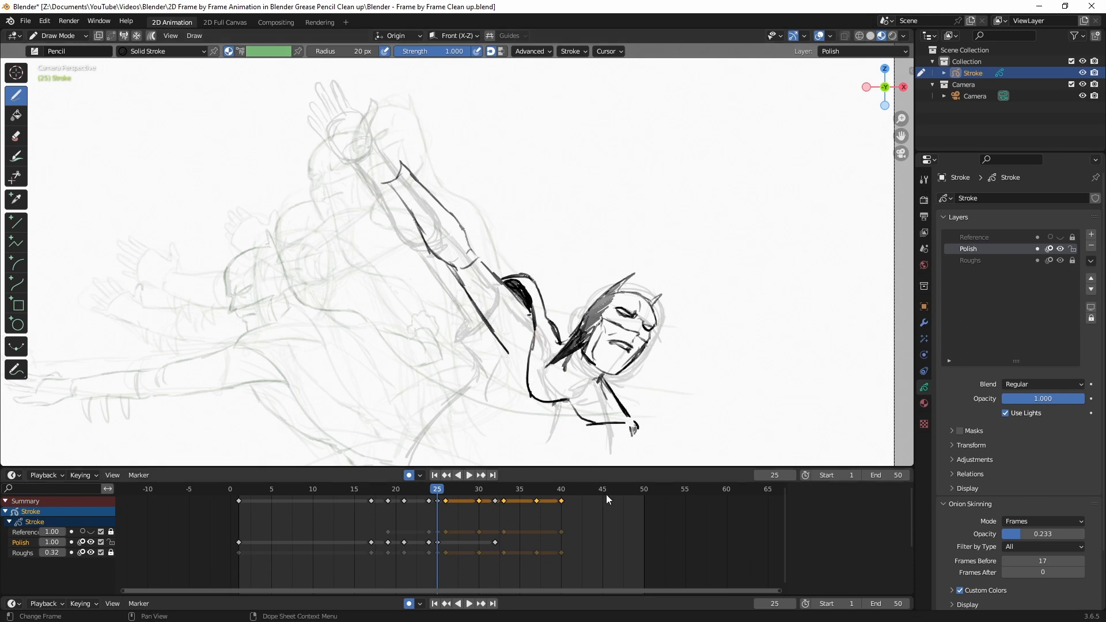
Step: Ink the long upper cape edge, the torso sides, the lowered arm and the waist contours on frame 25
drag(467, 306, 191, 439)
drag(495, 334, 512, 368)
drag(503, 342, 482, 401)
scroll(484, 398, down, 1)
drag(487, 335, 408, 441)
mouse_move(549, 386)
mouse_down()
mouse_move(525, 411)
mouse_move(585, 428)
mouse_up()
drag(602, 398, 603, 463)
drag(586, 402, 569, 435)
drag(574, 429, 505, 463)
mouse_move(459, 374)
mouse_down()
mouse_move(413, 431)
mouse_move(443, 463)
mouse_up()
drag(409, 442, 419, 465)
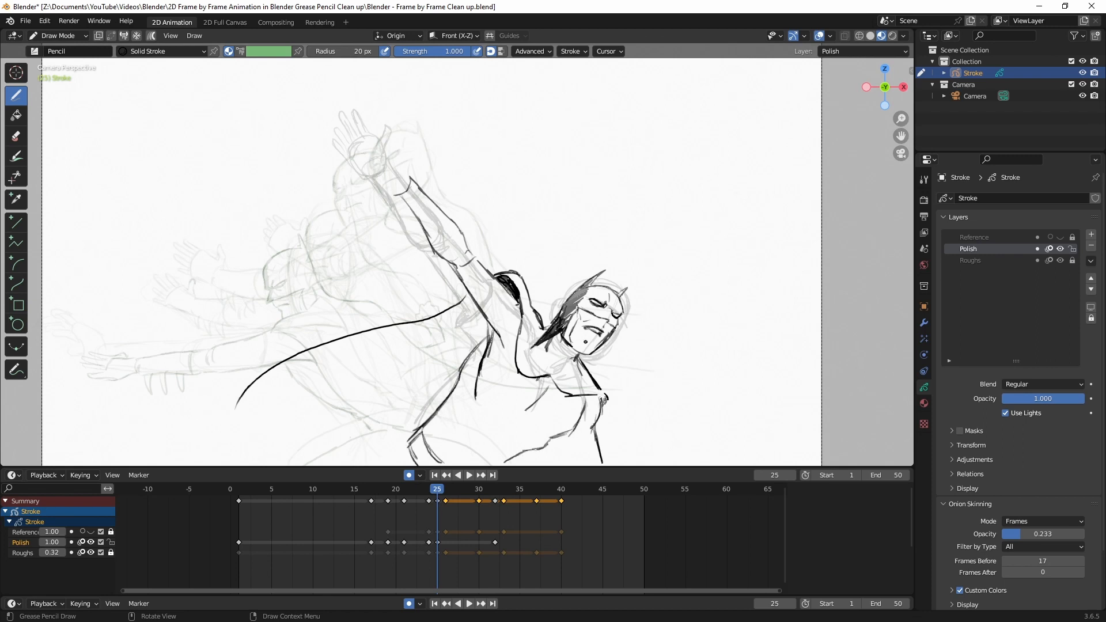
Step: Erase and redraw the torso's side contour below the raised arm on frame 25
ctrl+drag(493, 327, 476, 399)
drag(490, 328, 433, 409)
ctrl+drag(462, 370, 425, 422)
drag(489, 330, 421, 430)
drag(502, 338, 508, 389)
drag(496, 357, 476, 374)
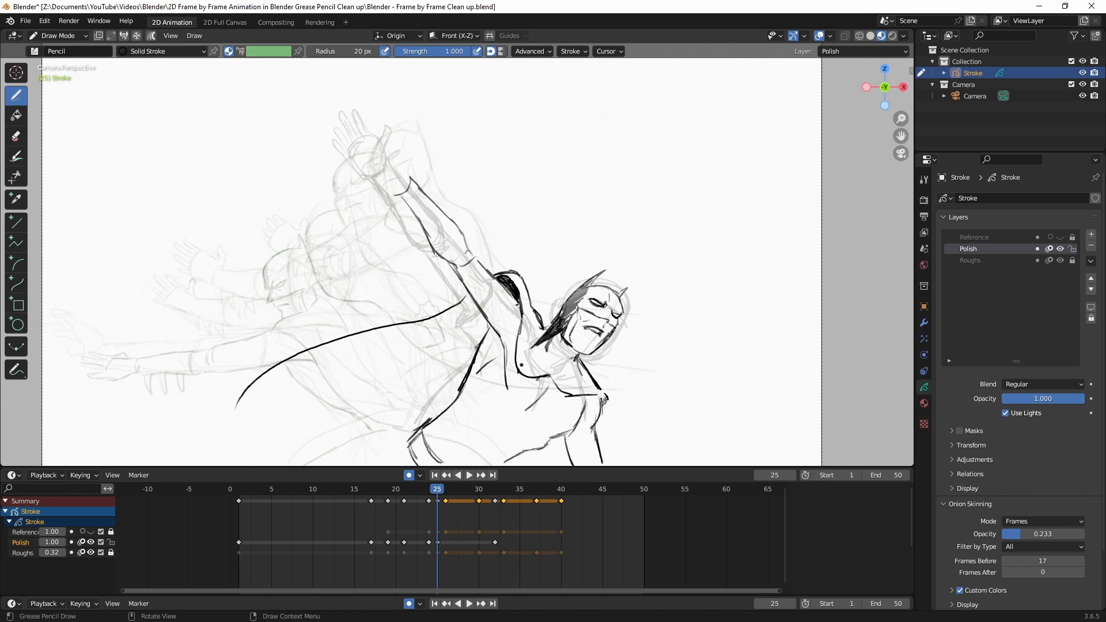
Step: Erase the stray line under the chest and ink the bat emblem across it on frame 25
ctrl+drag(549, 386, 526, 411)
drag(509, 369, 512, 396)
drag(528, 378, 542, 385)
mouse_move(512, 395)
mouse_down()
mouse_move(545, 410)
mouse_move(570, 396)
mouse_up()
drag(541, 384, 554, 397)
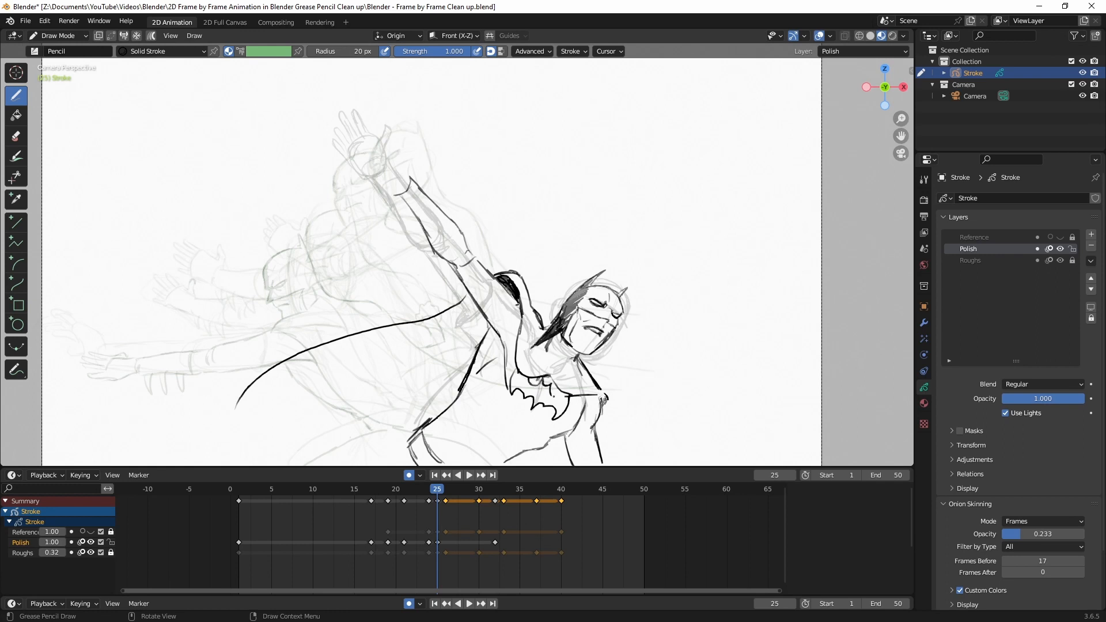
Step: Ink the abdominal muscle lines and redraw the line beside the chest emblem on frame 25
drag(489, 413, 528, 441)
drag(514, 434, 490, 452)
drag(497, 335, 499, 402)
ctrl+drag(505, 343, 511, 389)
drag(498, 340, 503, 406)
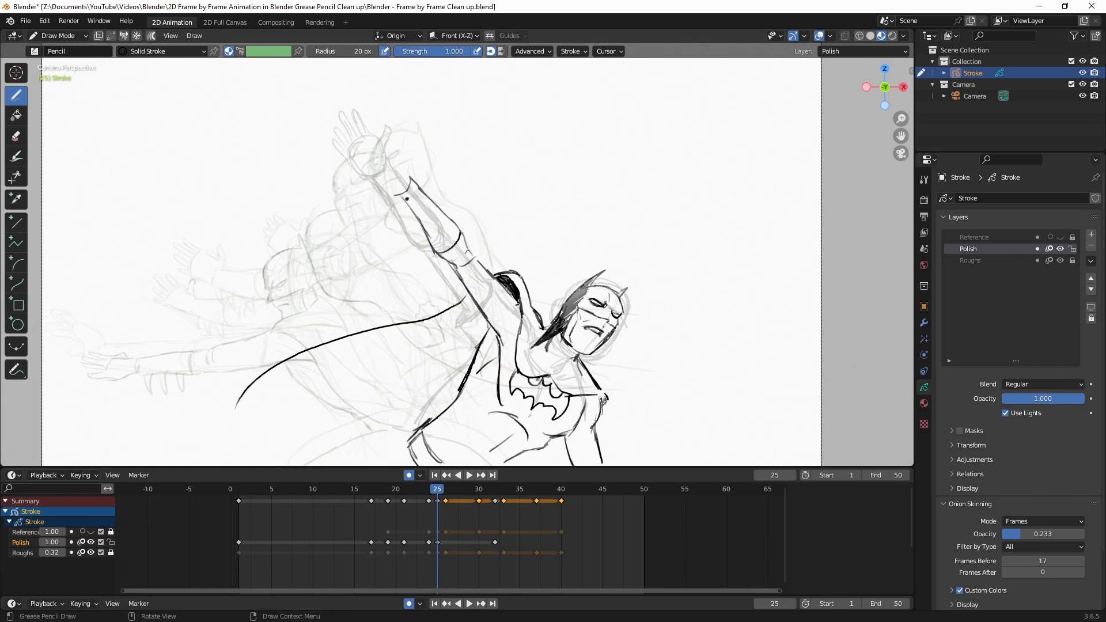
Step: Ink the gauntlet fins, the open hand and the forearm edges of the raised arm on frame 25
drag(407, 199, 409, 209)
drag(412, 212, 413, 225)
drag(422, 228, 425, 242)
drag(397, 178, 415, 151)
mouse_move(414, 152)
mouse_down()
mouse_move(410, 181)
mouse_move(380, 140)
mouse_up()
mouse_move(383, 160)
mouse_down()
mouse_move(371, 145)
mouse_move(371, 178)
mouse_up()
mouse_move(402, 198)
mouse_down()
mouse_move(439, 250)
mouse_move(461, 232)
mouse_up()
ctrl+drag(412, 180, 450, 218)
drag(364, 168, 402, 196)
Step: Ink the second cape edge trailing from the shoulder and shade the back of the cowl on frame 25
scroll(403, 197, down, 1)
drag(466, 293, 262, 441)
scroll(456, 255, up, 4)
mouse_move(696, 292)
mouse_down()
mouse_move(647, 339)
mouse_move(638, 378)
mouse_move(664, 332)
mouse_up()
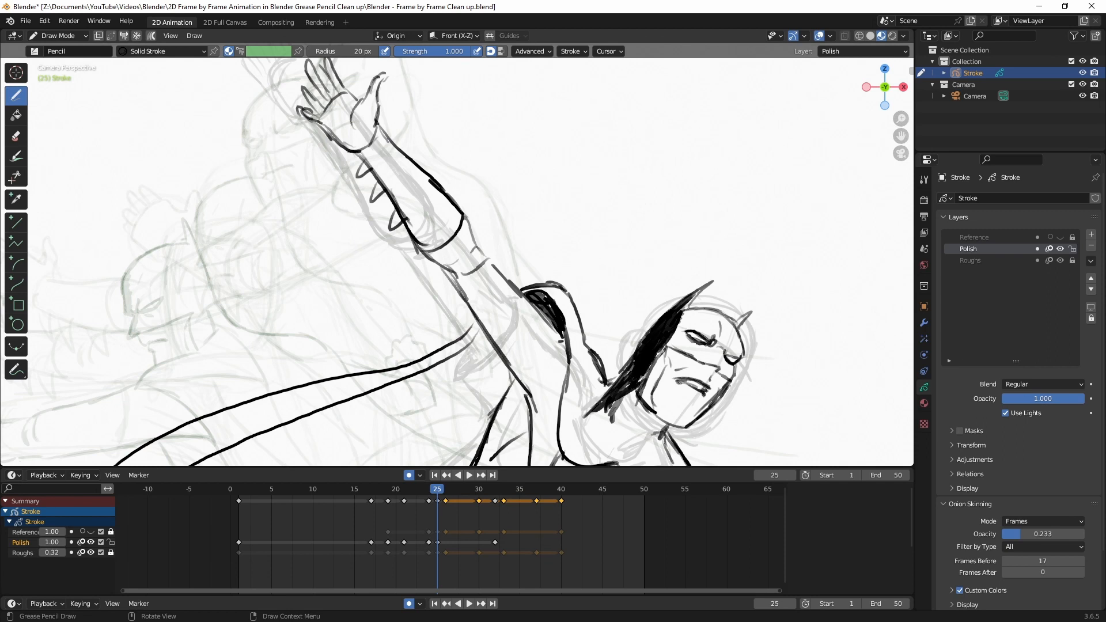
drag(604, 385, 597, 406)
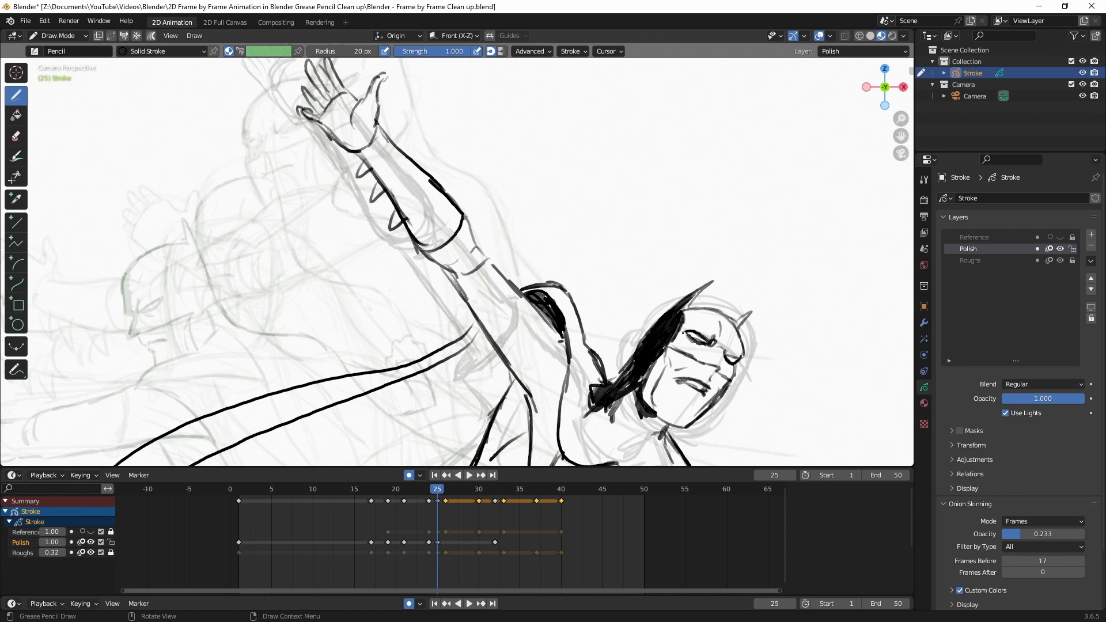
Step: Add brow lines and shade the nose of the mask on frame 25
drag(699, 331, 712, 342)
drag(726, 357, 740, 357)
mouse_move(722, 344)
mouse_down()
mouse_move(720, 369)
mouse_move(707, 358)
mouse_up()
mouse_move(708, 359)
mouse_down()
mouse_move(719, 365)
mouse_move(711, 352)
mouse_up()
Step: Hide the Roughs layer and play the inked animation from frame 1
drag(437, 490, 238, 509)
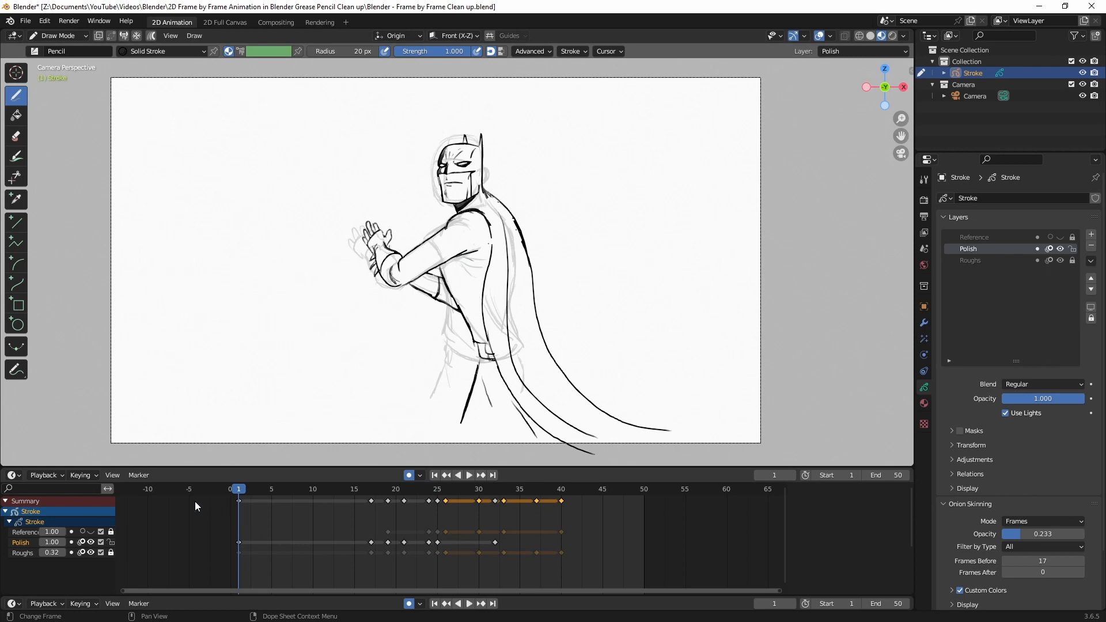
click(90, 552)
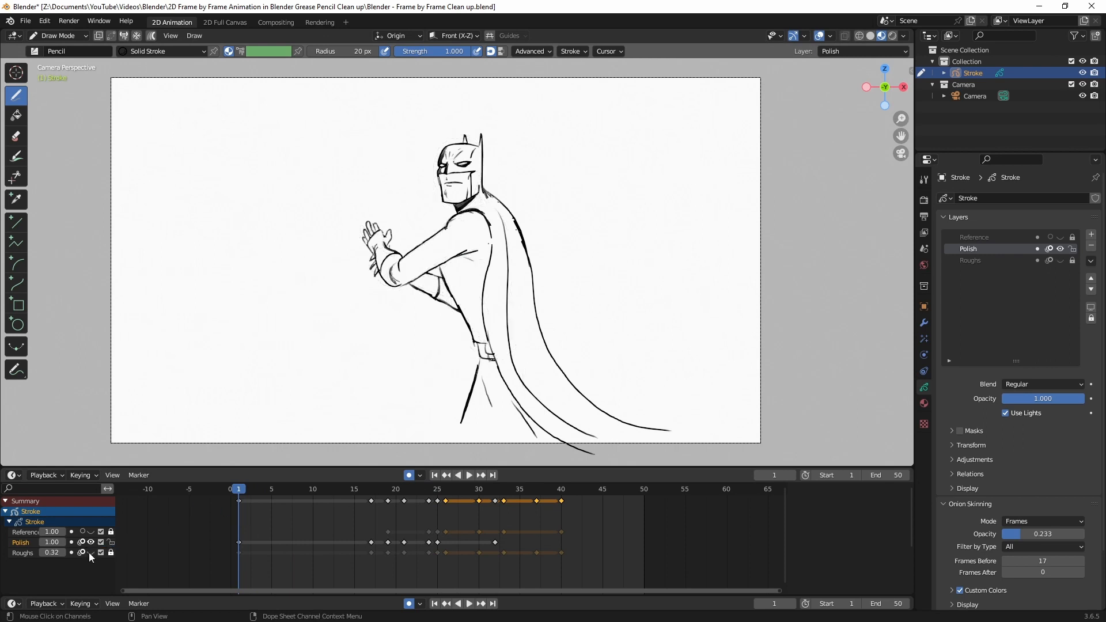
click(468, 475)
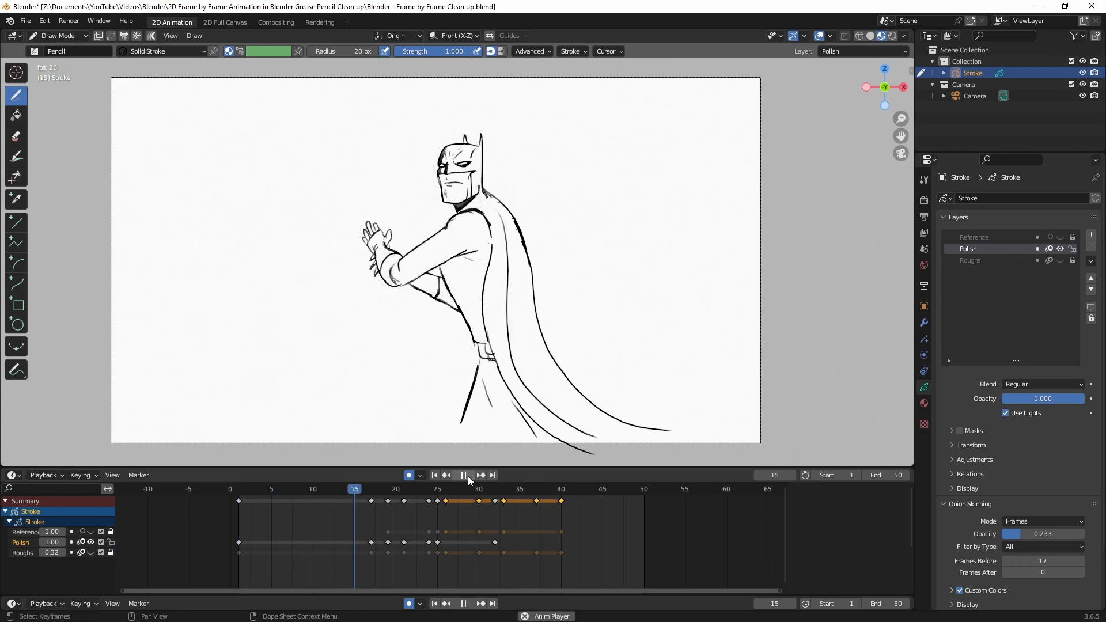
click(467, 476)
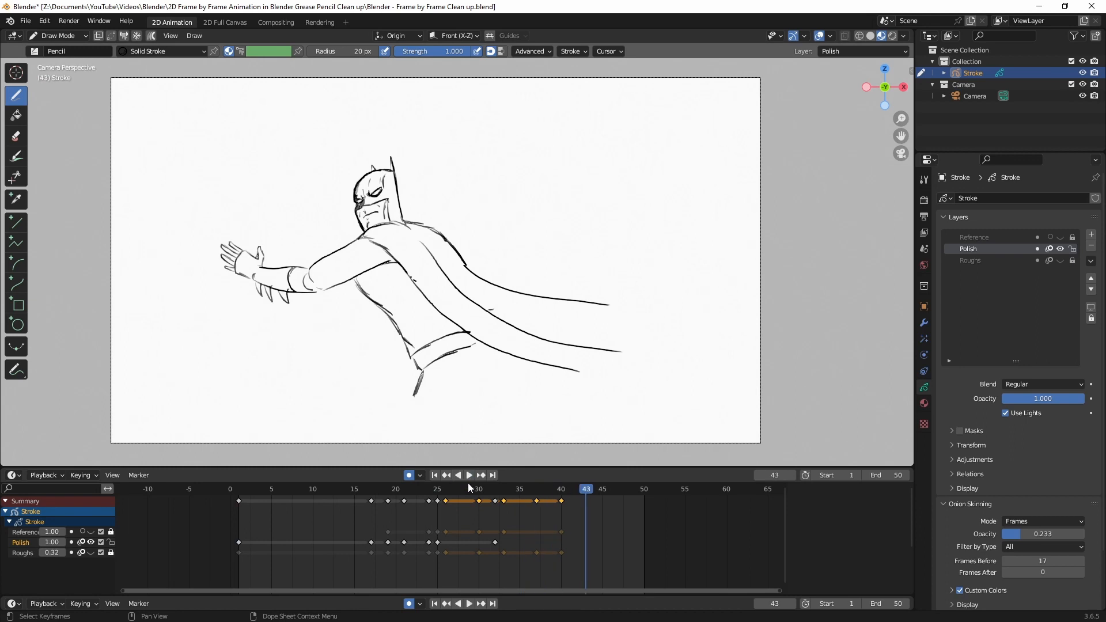
Step: Show the Roughs layer again, compare it with Polish toggled off, and settle on frame 26 with both layers visible
mouse_move(467, 487)
mouse_down()
mouse_move(447, 492)
mouse_move(479, 490)
mouse_up()
click(90, 553)
click(91, 543)
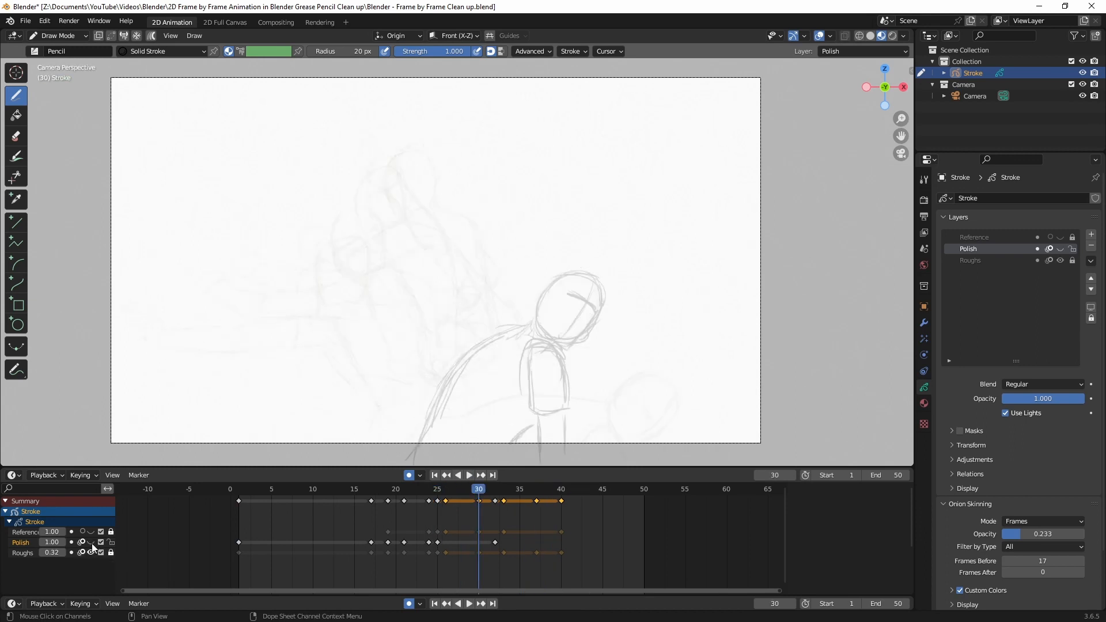
click(91, 543)
click(91, 543)
drag(478, 490, 445, 496)
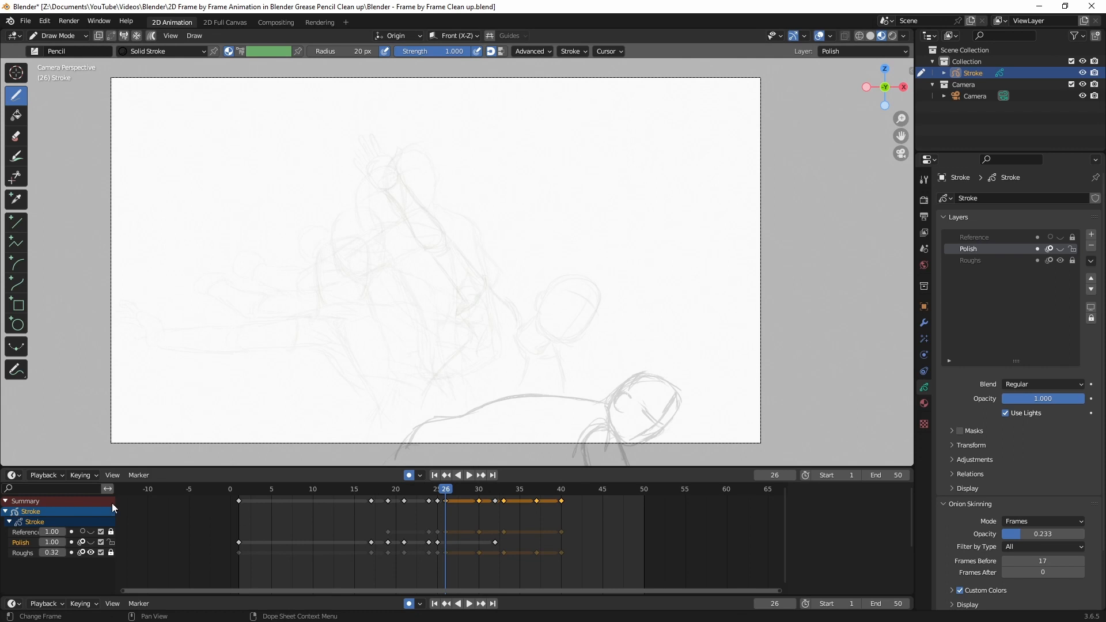
click(91, 542)
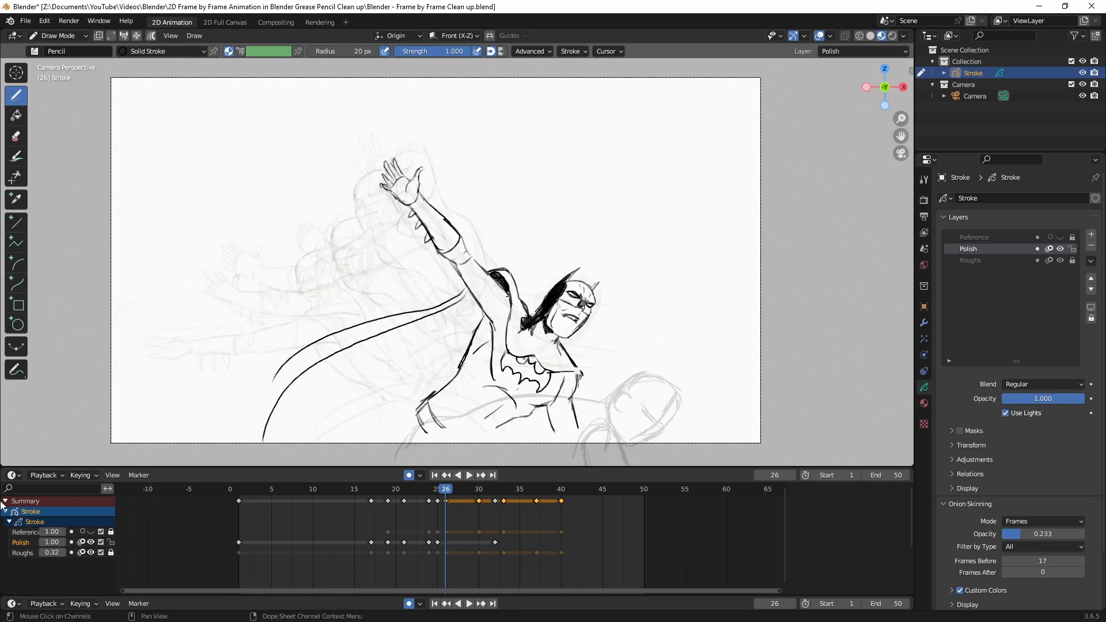
Step: Start inking frame 26 with the lower back contour and the cowl outline over the rough head
scroll(461, 345, up, 1)
shift+middle_drag(461, 368, 429, 307)
drag(364, 425, 409, 392)
drag(600, 377, 659, 329)
drag(660, 329, 651, 338)
mouse_move(654, 341)
mouse_down()
mouse_move(679, 376)
mouse_move(678, 354)
mouse_up()
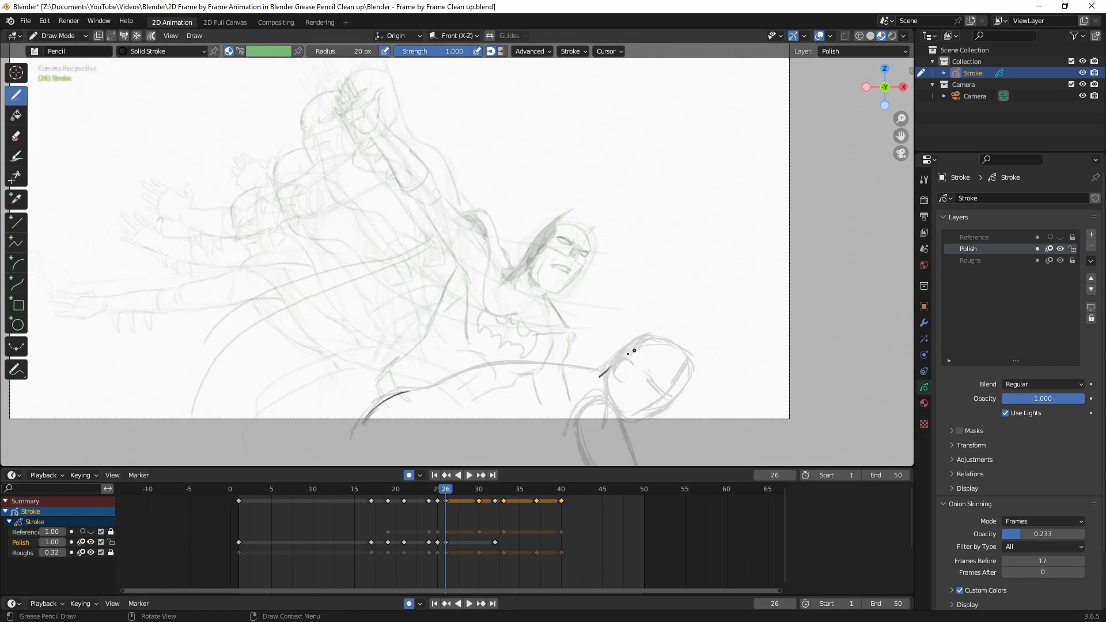
drag(679, 368, 650, 417)
Step: Ink the eye, mask edge and jaw on frame 26 and refine the cowl's ears and forehead line
scroll(595, 330, up, 2)
shift+middle_drag(595, 331, 477, 215)
drag(552, 289, 567, 303)
mouse_move(581, 274)
mouse_down()
mouse_move(555, 340)
mouse_move(502, 343)
mouse_up()
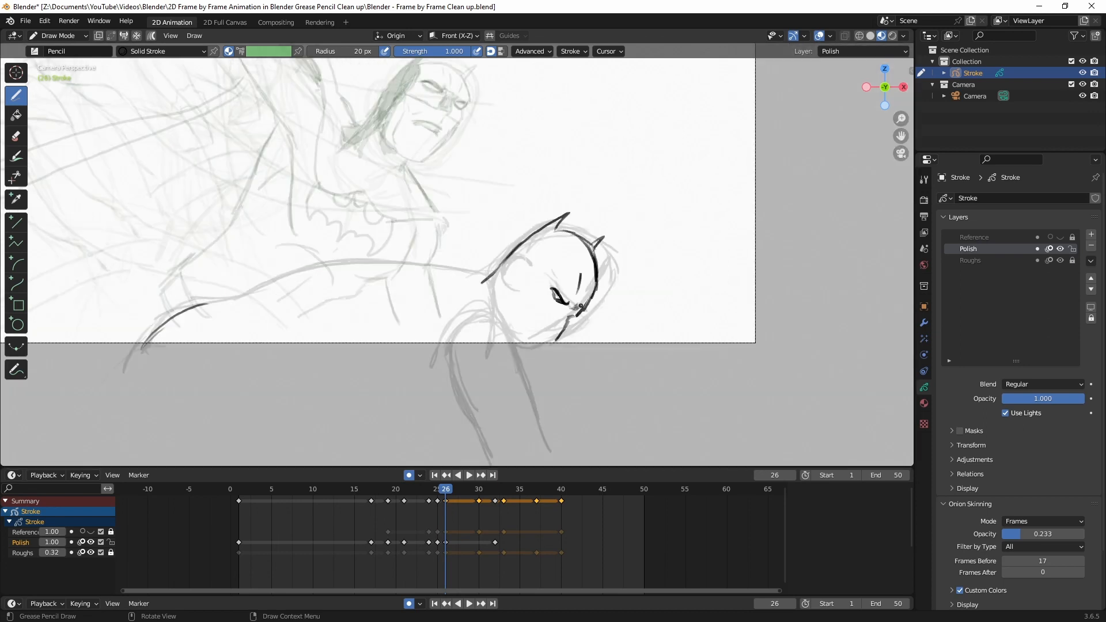
mouse_move(526, 297)
mouse_down()
mouse_move(517, 340)
mouse_move(548, 344)
mouse_up()
drag(493, 270, 484, 287)
ctrl+drag(578, 238, 595, 271)
mouse_move(577, 209)
mouse_down()
mouse_move(561, 220)
mouse_move(596, 290)
mouse_up()
ctrl+drag(556, 230, 565, 226)
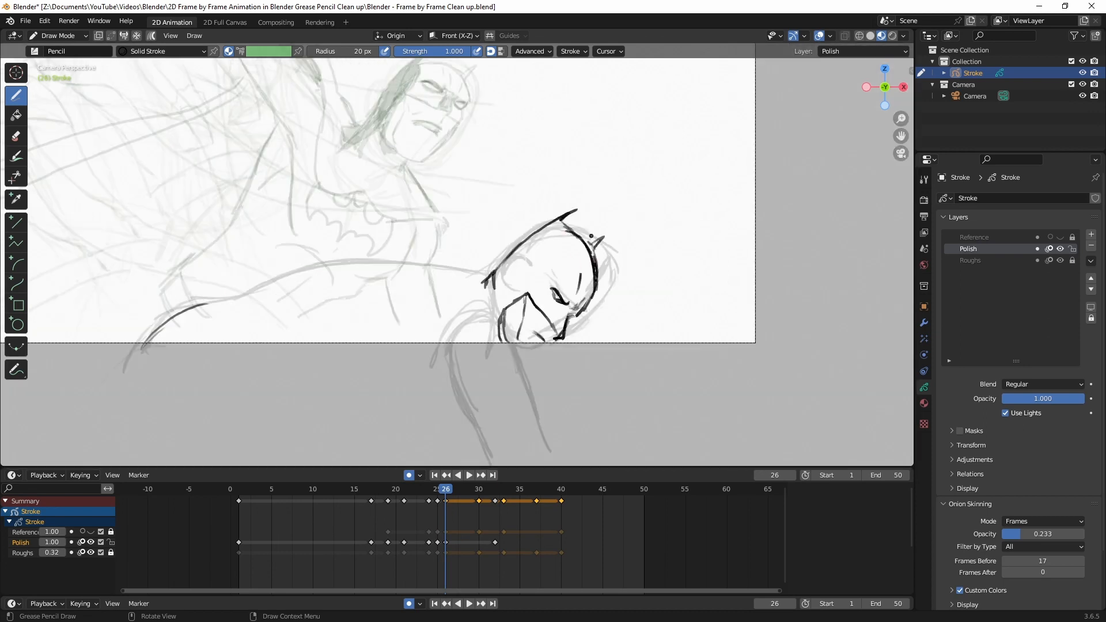
Step: Ink the long back contour, neck and shoulder lines on frame 26, erasing the overlapping line end
mouse_move(493, 274)
mouse_down()
mouse_move(310, 279)
mouse_move(137, 354)
mouse_up()
ctrl+drag(199, 304, 190, 315)
drag(494, 288, 492, 351)
drag(475, 282, 386, 362)
drag(381, 310, 250, 394)
Step: Shade the back and side of the cowl on frame 26 with dense strokes
drag(581, 209, 494, 282)
drag(495, 283, 497, 344)
drag(522, 251, 499, 310)
drag(548, 232, 508, 272)
drag(557, 237, 554, 278)
mouse_move(562, 223)
mouse_down()
mouse_move(515, 263)
mouse_move(511, 338)
mouse_up()
drag(558, 235, 560, 266)
Step: Move to frame 30 and ink the cowl's back edge, both ears and the forehead contour
scroll(505, 249, down, 4)
drag(448, 491, 479, 494)
scroll(489, 202, up, 3)
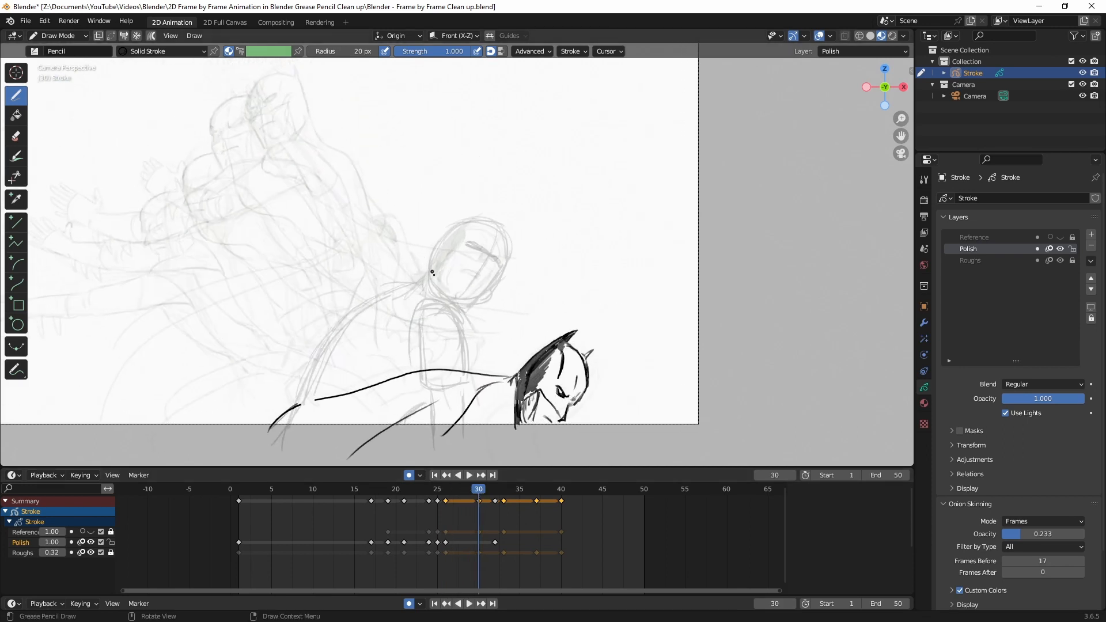
drag(424, 282, 491, 202)
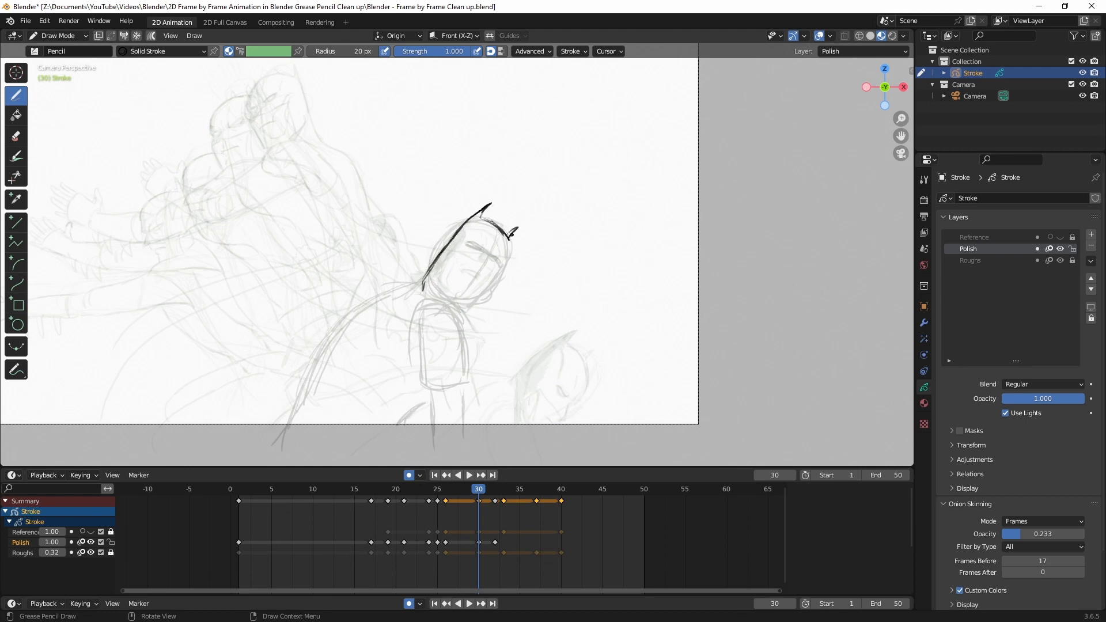
key(ctrl+z)
drag(498, 224, 509, 217)
drag(509, 217, 500, 226)
mouse_move(507, 231)
mouse_down()
mouse_move(505, 268)
mouse_move(508, 257)
mouse_up()
Step: Ink the eyes, nose, mask edge, jaw and mouth on frame 30
scroll(496, 254, up, 2)
mouse_move(517, 265)
mouse_down()
mouse_move(526, 270)
mouse_move(503, 259)
mouse_up()
drag(511, 236, 509, 256)
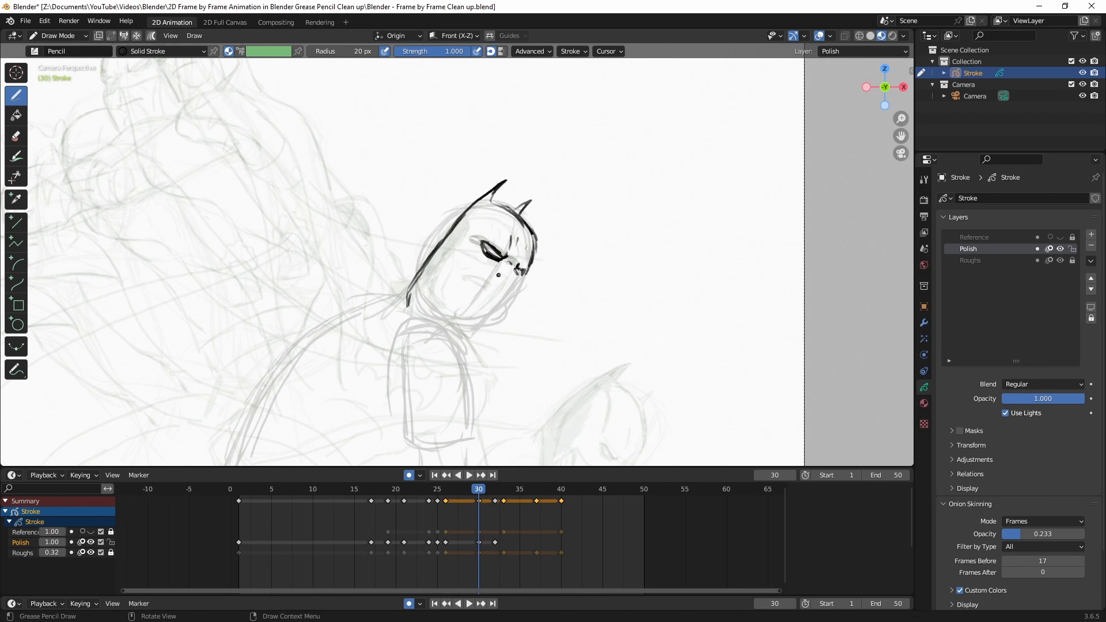
drag(486, 273, 517, 290)
mouse_move(475, 266)
mouse_down()
mouse_move(491, 277)
mouse_move(476, 324)
mouse_move(496, 312)
mouse_up()
drag(479, 289, 496, 300)
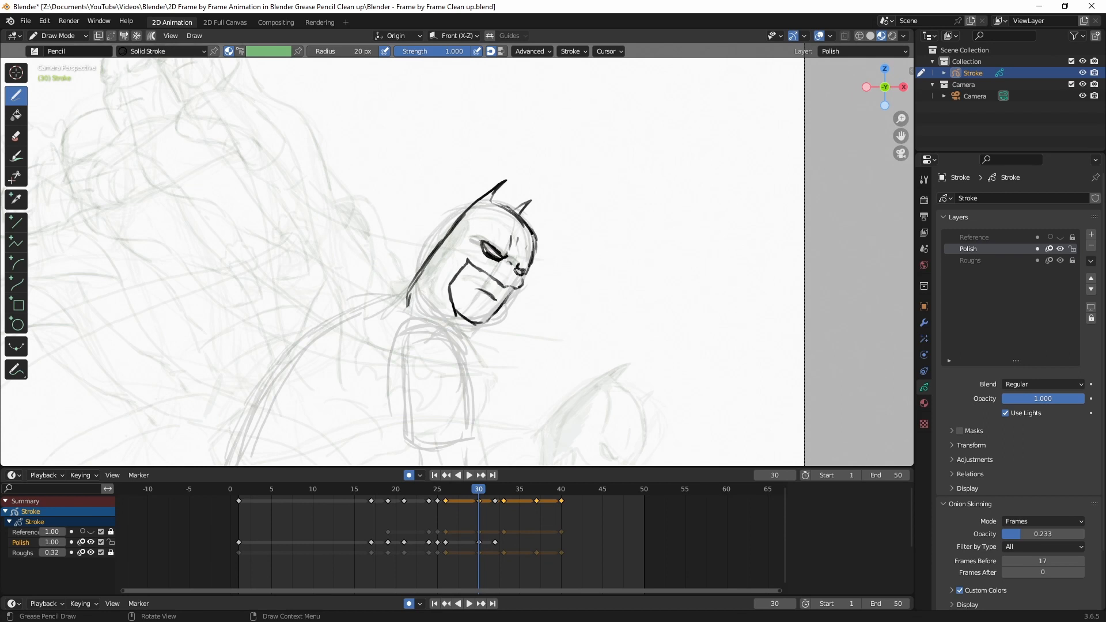
Step: Add cheek lines and shade the nose of the mask on frame 30
drag(468, 264, 469, 276)
drag(465, 280, 455, 311)
drag(483, 242, 494, 279)
drag(507, 260, 506, 283)
drag(487, 221, 483, 236)
Step: Fill the back and side of the cowl with dark strokes on frame 30
drag(489, 194, 441, 244)
mouse_move(485, 216)
mouse_down()
mouse_move(466, 259)
mouse_move(410, 298)
mouse_up()
drag(476, 233, 426, 291)
drag(483, 203, 448, 240)
mouse_move(491, 194)
mouse_down()
mouse_move(463, 235)
mouse_move(466, 252)
mouse_up()
drag(467, 252, 453, 274)
Step: Ink the back contour, the neck and the outline of the upper arm on frame 30
mouse_move(415, 281)
mouse_down()
mouse_move(366, 306)
mouse_move(220, 466)
mouse_up()
drag(465, 322, 458, 331)
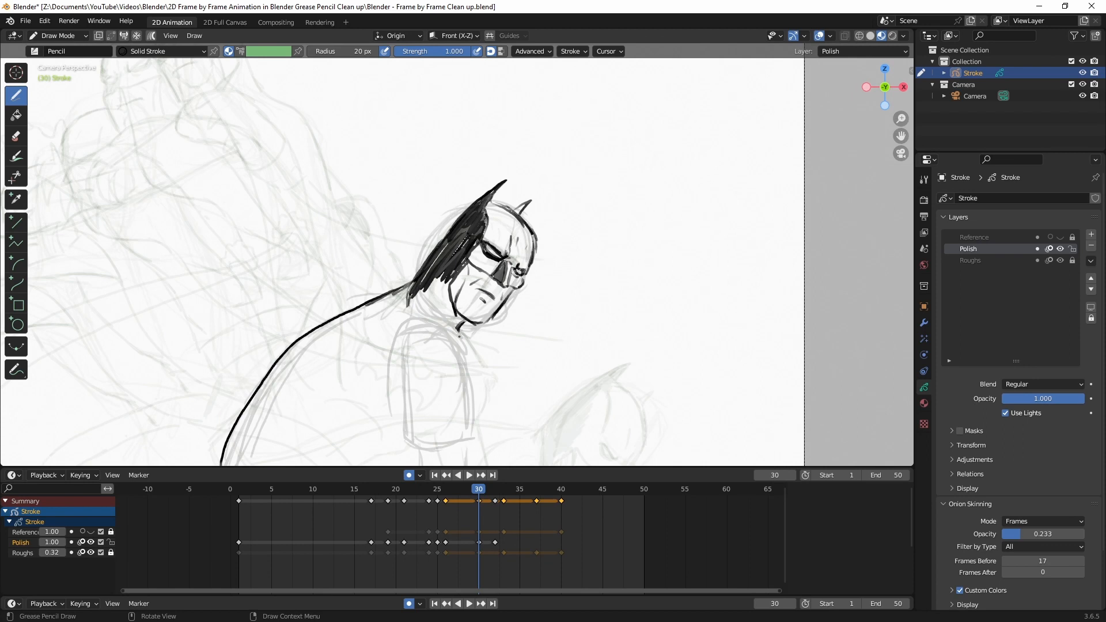
drag(455, 340, 467, 448)
drag(405, 326, 392, 466)
drag(462, 379, 467, 462)
Step: Hide the Roughs layer and erase the arm outline on frame 30
scroll(457, 417, down, 3)
click(91, 552)
ctrl+drag(456, 301, 463, 374)
ctrl+drag(425, 295, 420, 364)
Step: Ink the neck, the cape's front edge and its vertical folds on frame 30
scroll(424, 206, up, 3)
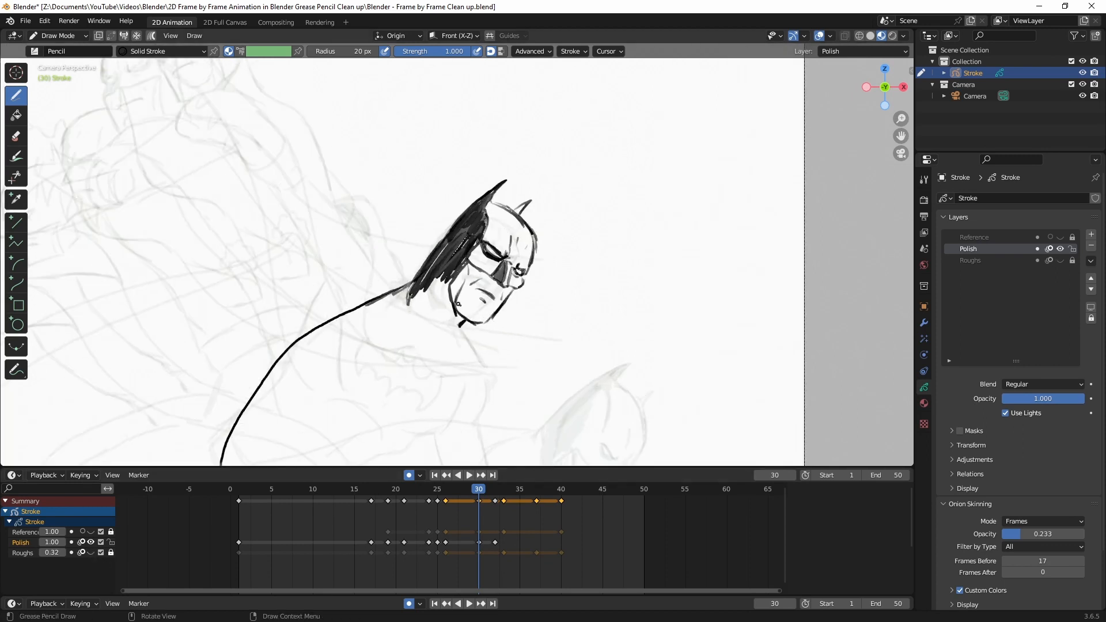
drag(429, 300, 455, 338)
drag(442, 318, 477, 465)
drag(392, 375, 382, 454)
drag(334, 325, 311, 462)
drag(440, 408, 455, 465)
Step: Erase part of the shoulder line on frame 30 and redraw it with a raised cape fold
scroll(537, 400, down, 2)
scroll(537, 400, up, 1)
ctrl+drag(397, 283, 363, 304)
drag(374, 290, 348, 310)
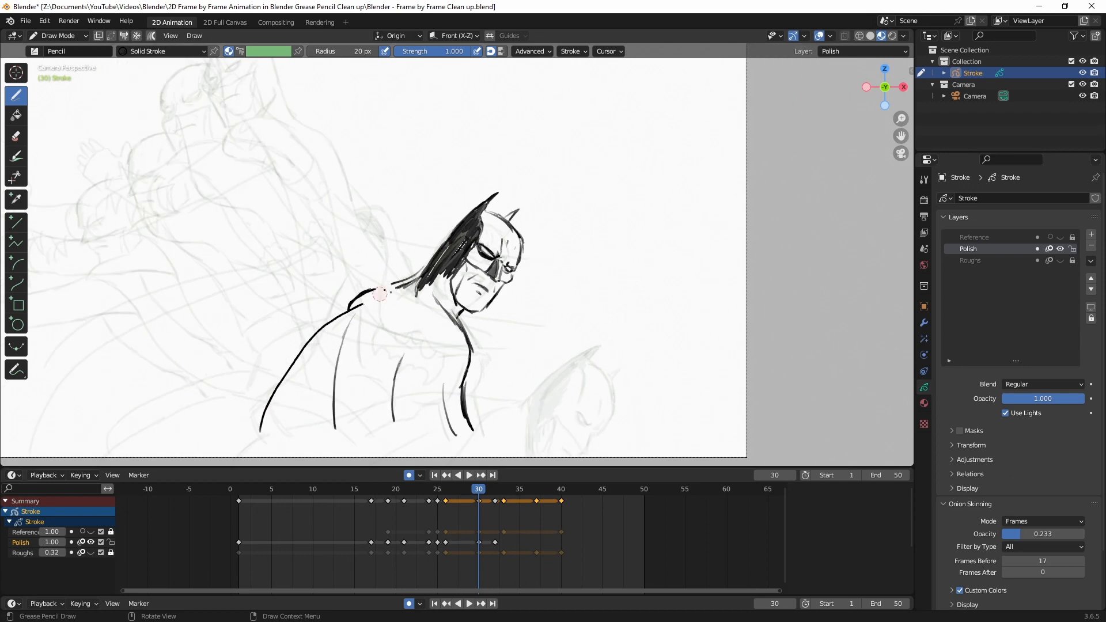
Step: Erase the cowl's side shading on frame 30 and redraw the neck and shoulder contours
drag(485, 204, 418, 288)
ctrl+drag(479, 221, 417, 291)
mouse_move(426, 267)
mouse_down()
mouse_move(338, 316)
mouse_move(438, 310)
mouse_up()
mouse_move(428, 275)
ctrl+mouse_down()
mouse_move(416, 296)
mouse_move(465, 340)
ctrl+mouse_up()
drag(428, 266, 346, 312)
drag(368, 290, 335, 320)
scroll(337, 315, down, 2)
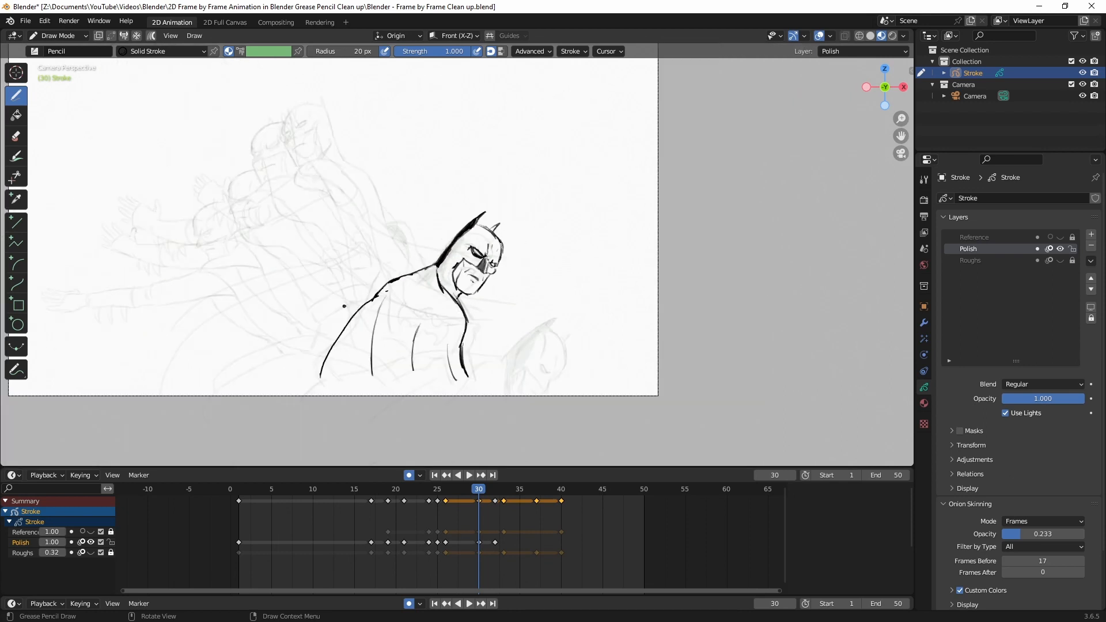
Step: Show the Roughs layer and inspect frame 32 against the inked drawing
scroll(344, 306, up, 1)
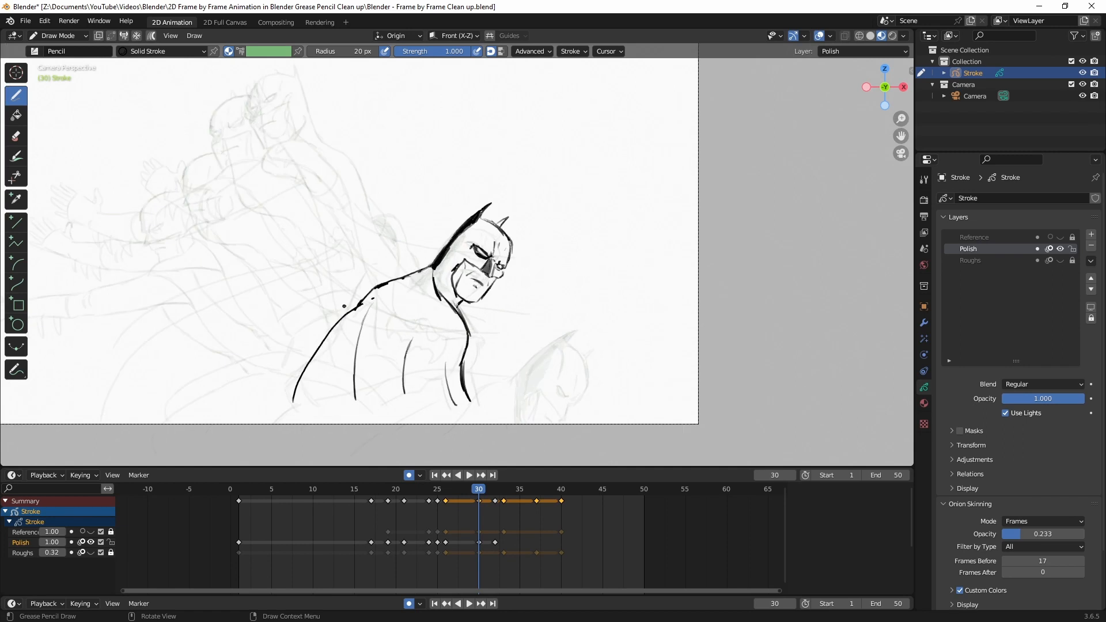
click(90, 553)
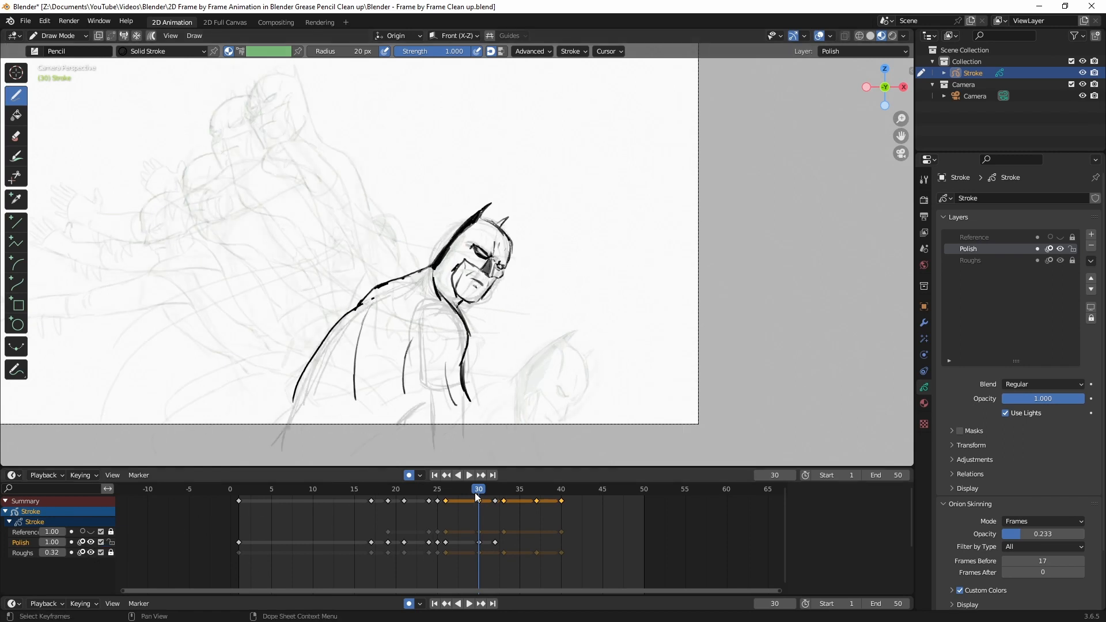
drag(478, 492, 494, 492)
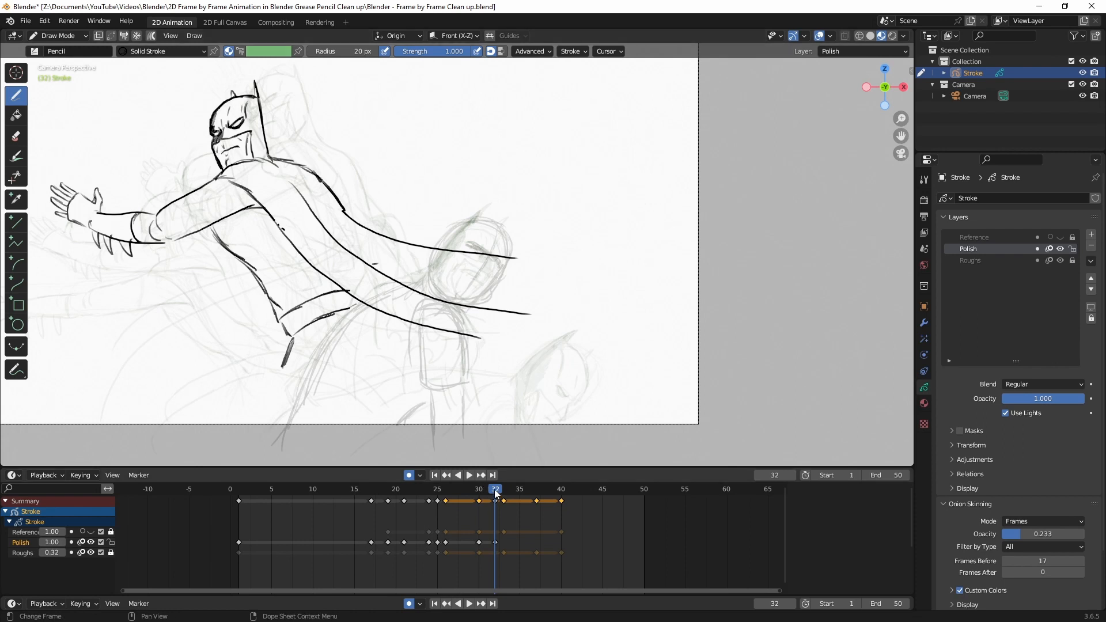
key(space)
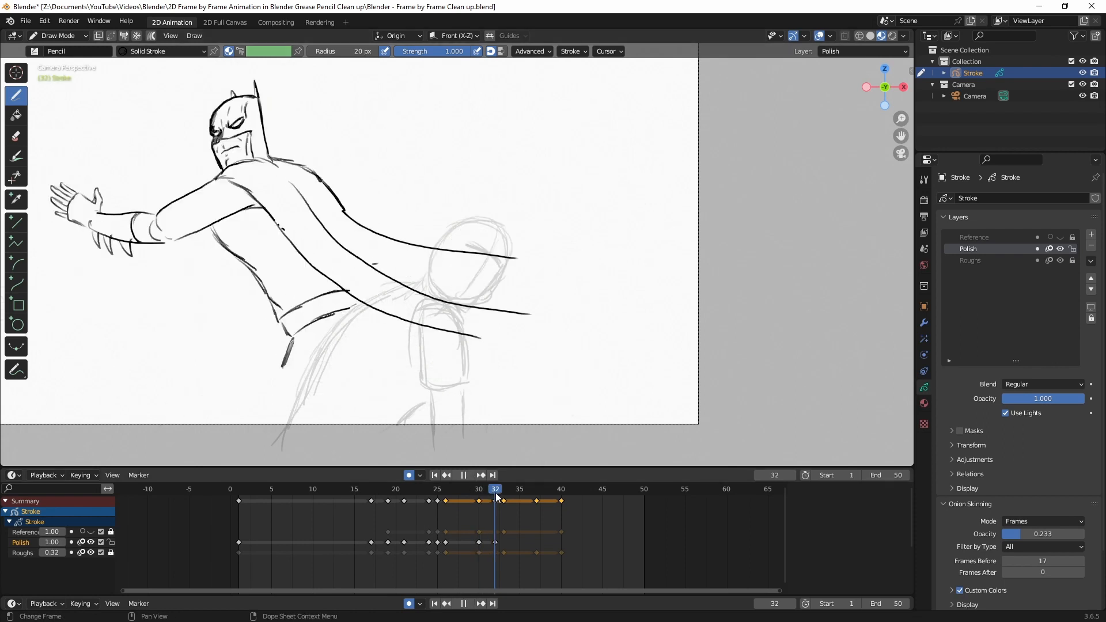
Step: Return to frame 1, hide the Roughs layer and play back the inked animation
drag(501, 498, 237, 516)
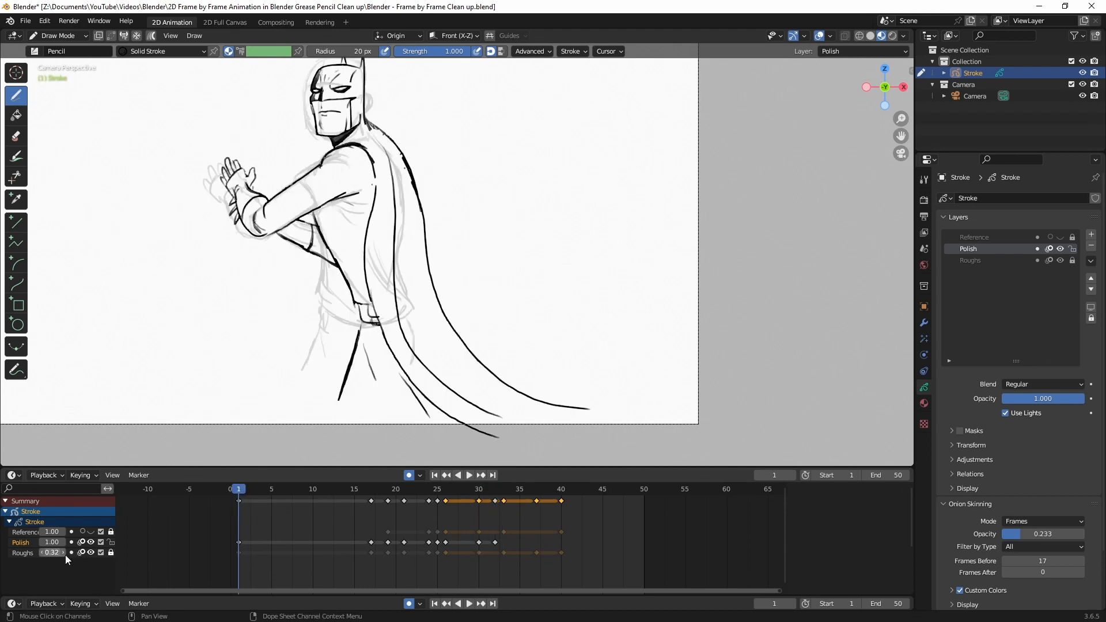
click(91, 552)
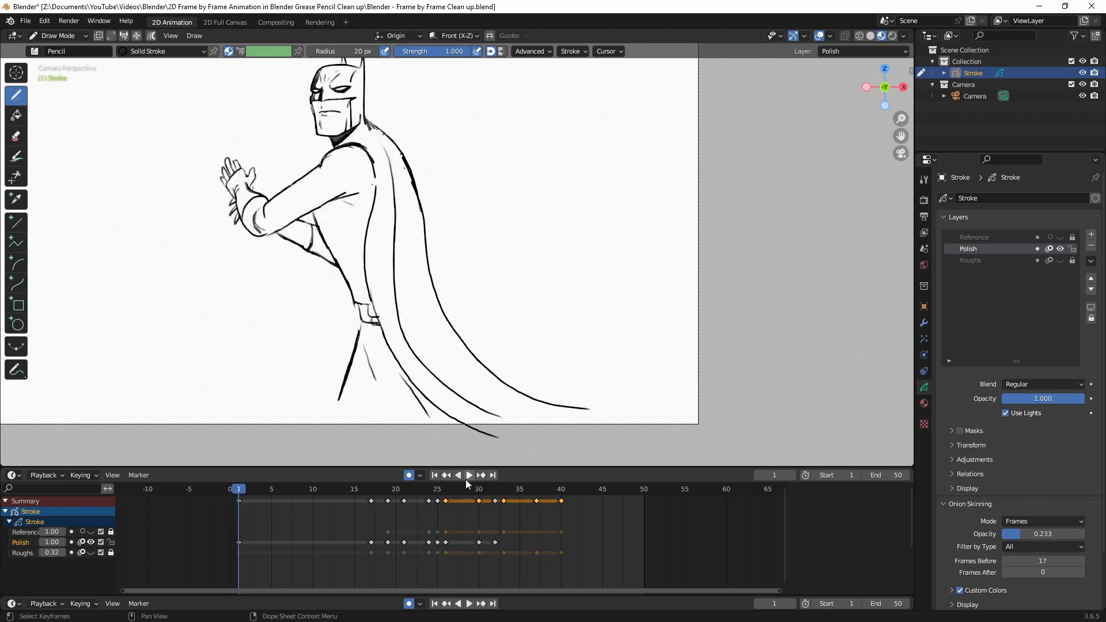
scroll(513, 383, down, 2)
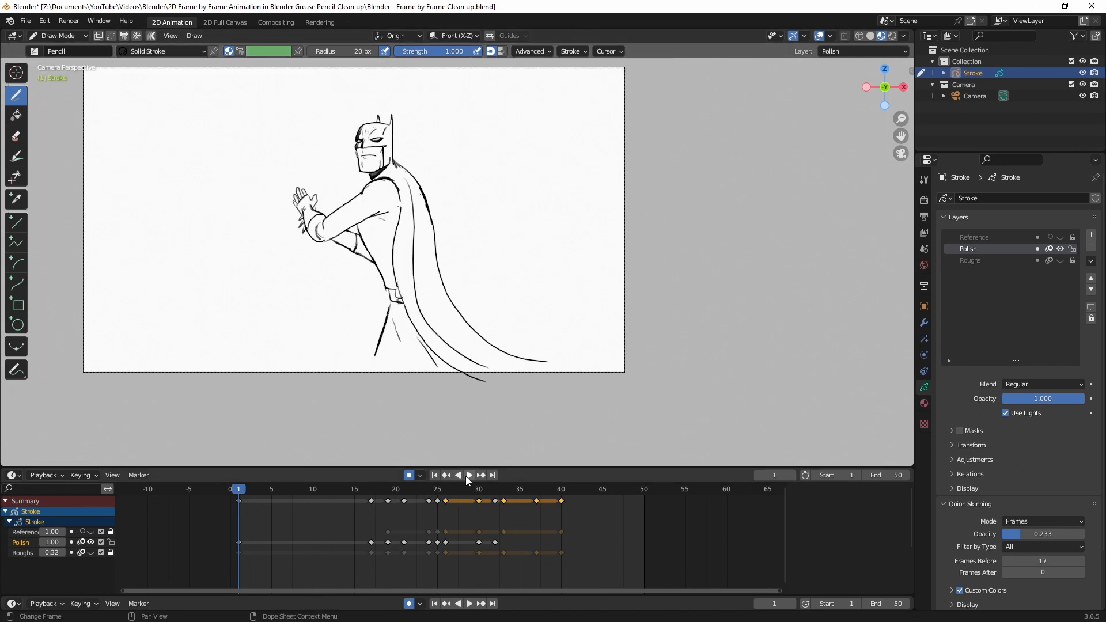
click(467, 475)
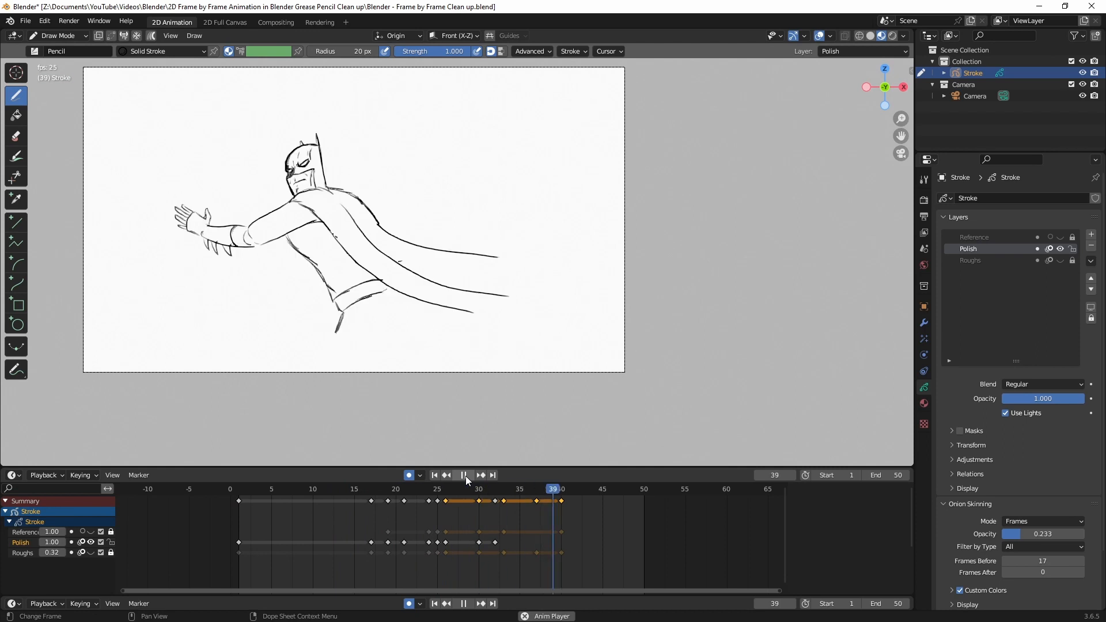
click(465, 476)
Step: Delete the Polish keyframe at frame 32, go to frame 33 and show the Roughs layer
drag(479, 493, 496, 505)
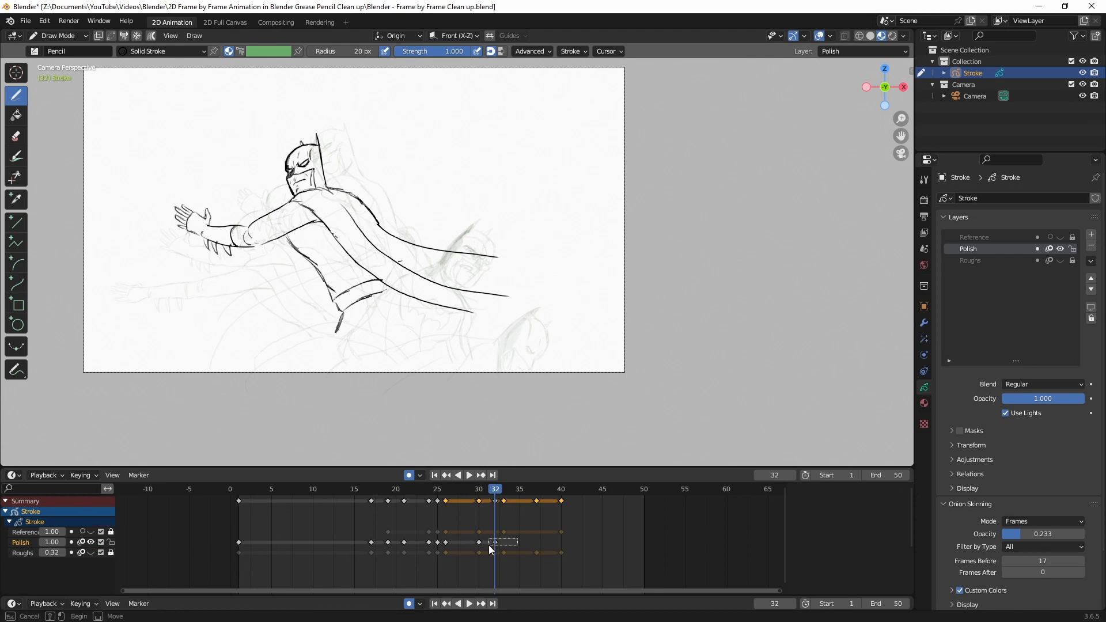
click(471, 545)
key(Delete)
key(Right)
scroll(427, 175, up, 2)
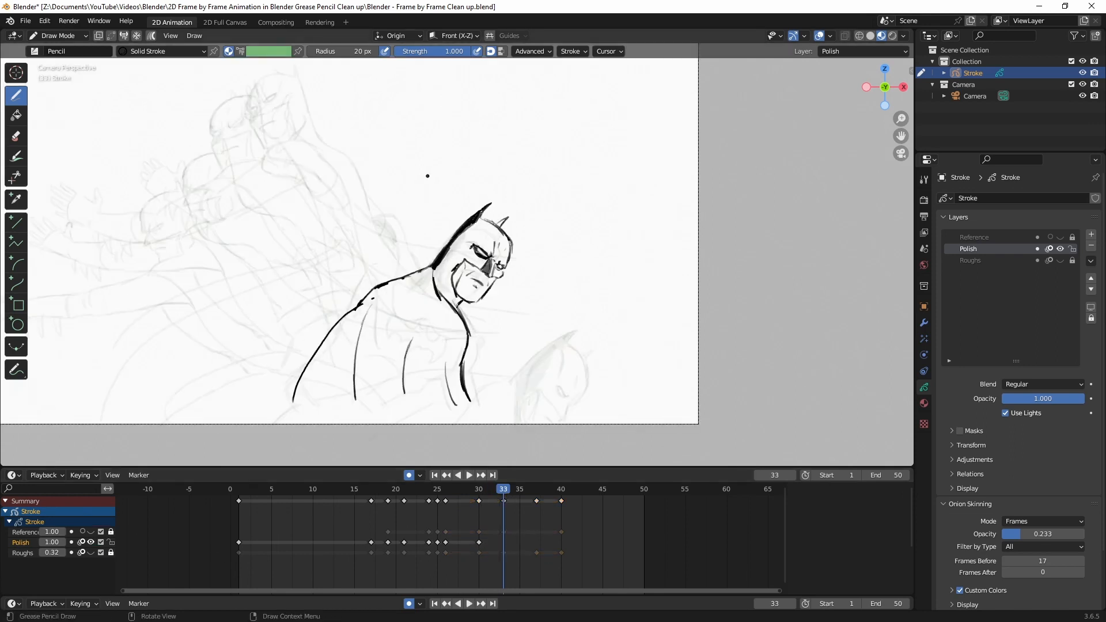
click(91, 553)
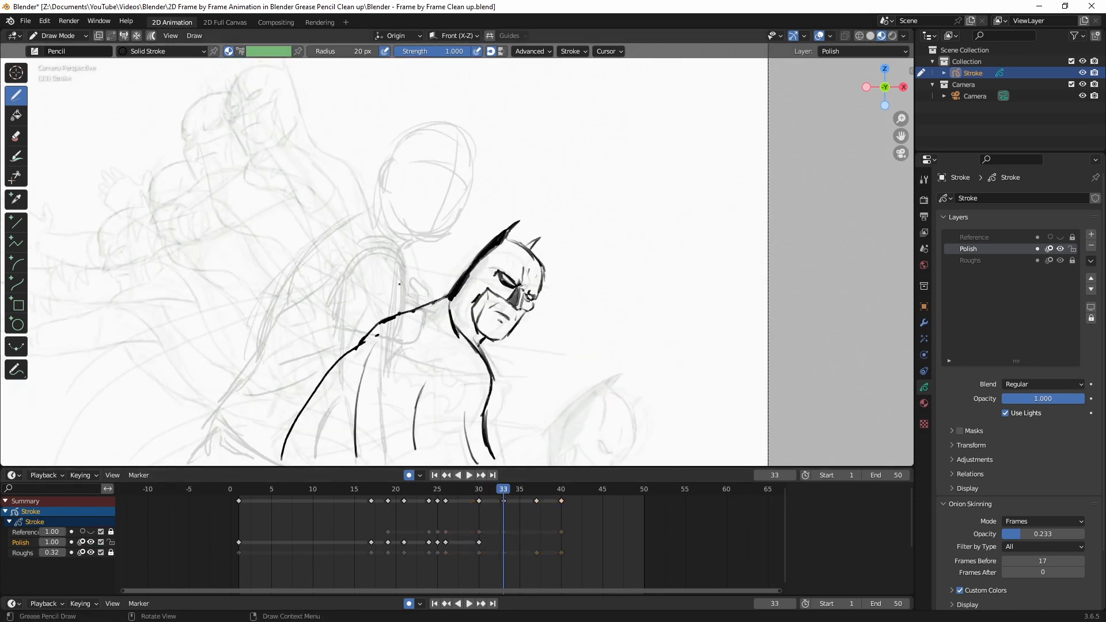
Step: Ink the hero's head on frame 33, drawing the cowl, ears, brow, eyes, mask edge, jaw and mouth over the rough
shift+middle_drag(415, 173, 472, 262)
scroll(437, 217, down, 1)
mouse_move(436, 274)
mouse_down()
mouse_move(438, 291)
mouse_move(459, 206)
mouse_move(508, 257)
mouse_up()
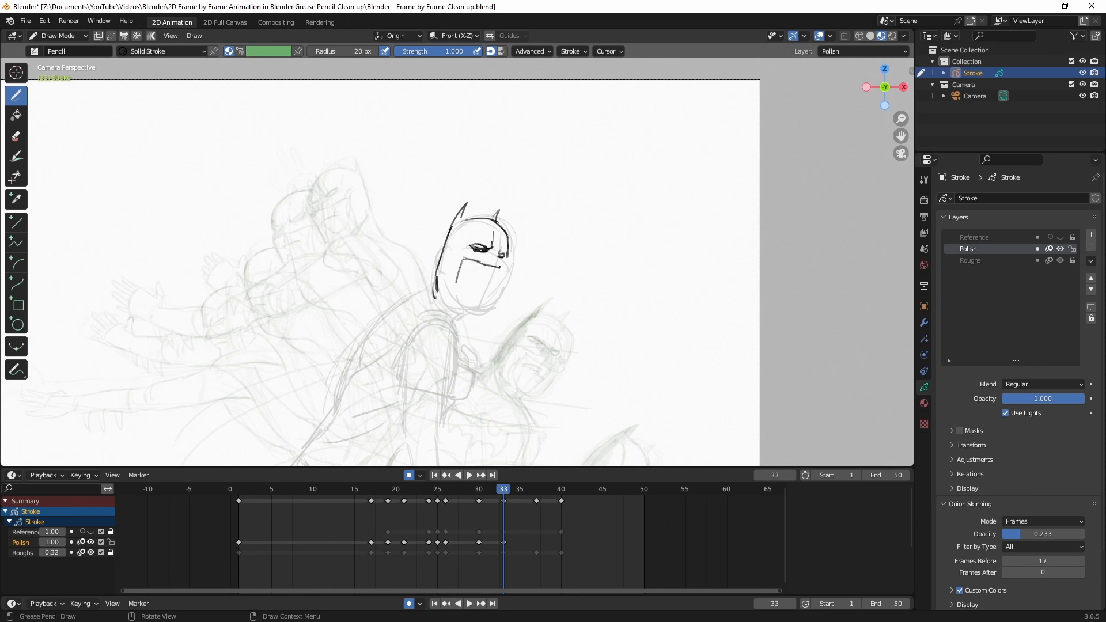
drag(458, 283, 493, 301)
drag(473, 277, 490, 277)
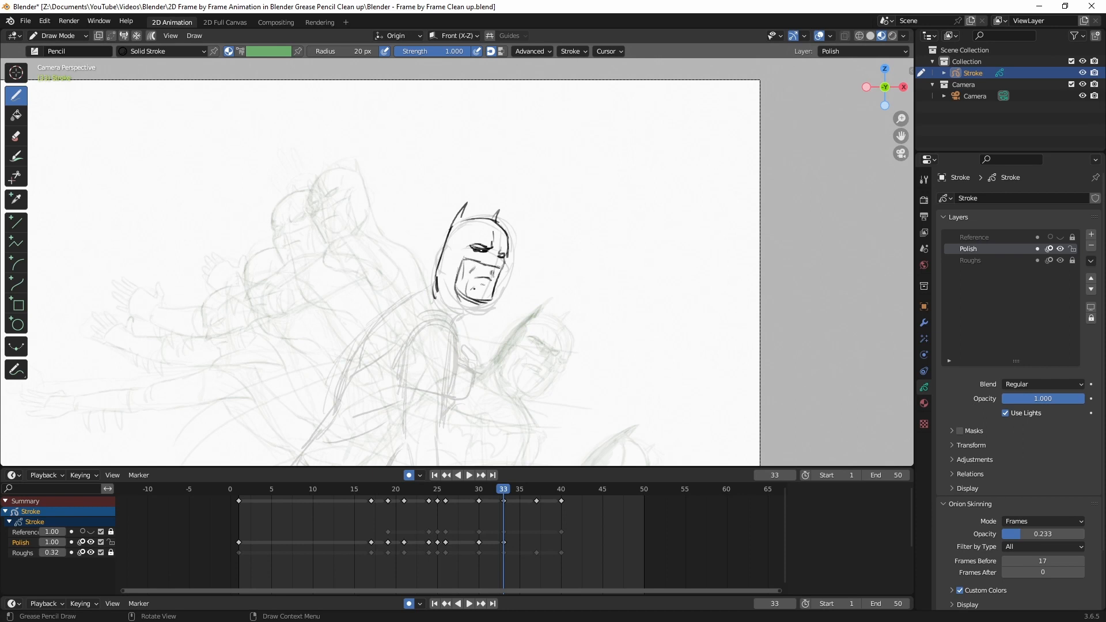
Step: Add the front neck line on frame 33, darken the eye and nose, and draw the cowl and face creases
scroll(473, 287, up, 5)
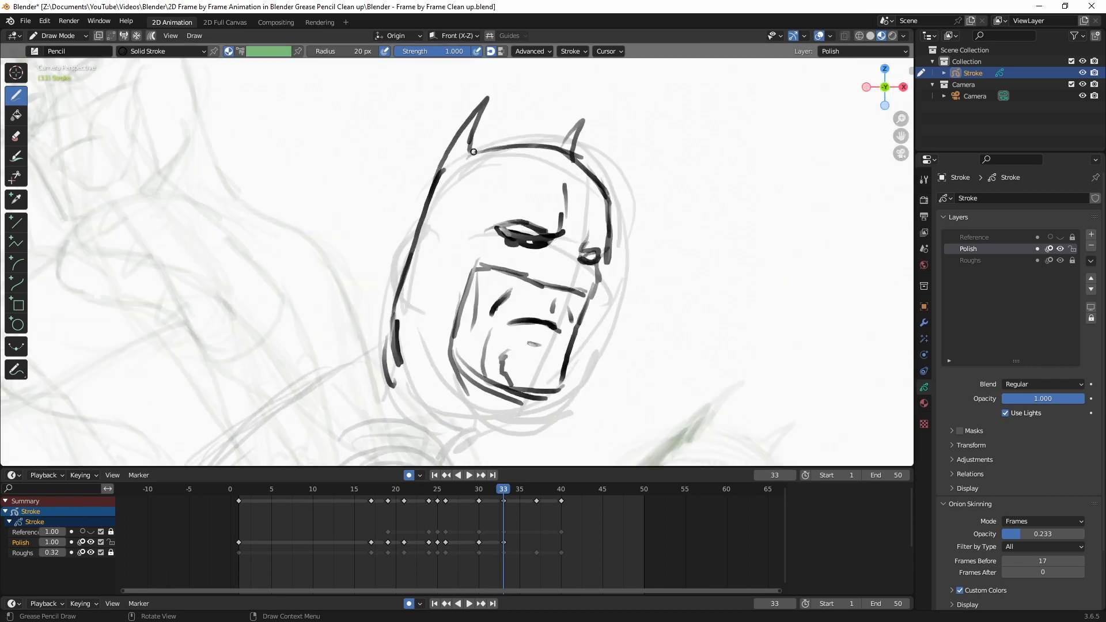
drag(522, 395, 494, 445)
scroll(494, 443, down, 1)
drag(495, 232, 537, 238)
drag(475, 180, 485, 210)
drag(479, 233, 474, 250)
mouse_move(545, 247)
mouse_down()
mouse_move(559, 251)
mouse_move(562, 285)
mouse_up()
drag(549, 254, 543, 281)
scroll(545, 288, down, 5)
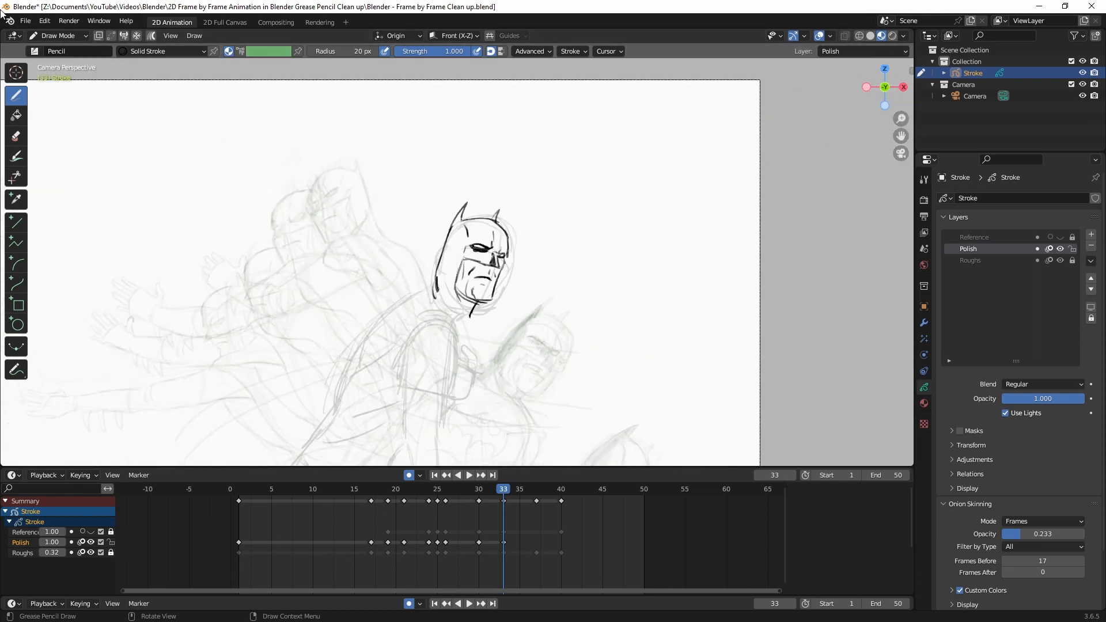
Step: Select all the head strokes on frame 33 in Edit Mode, scale them down slightly, shift them down, and return to Draw Mode
click(46, 36)
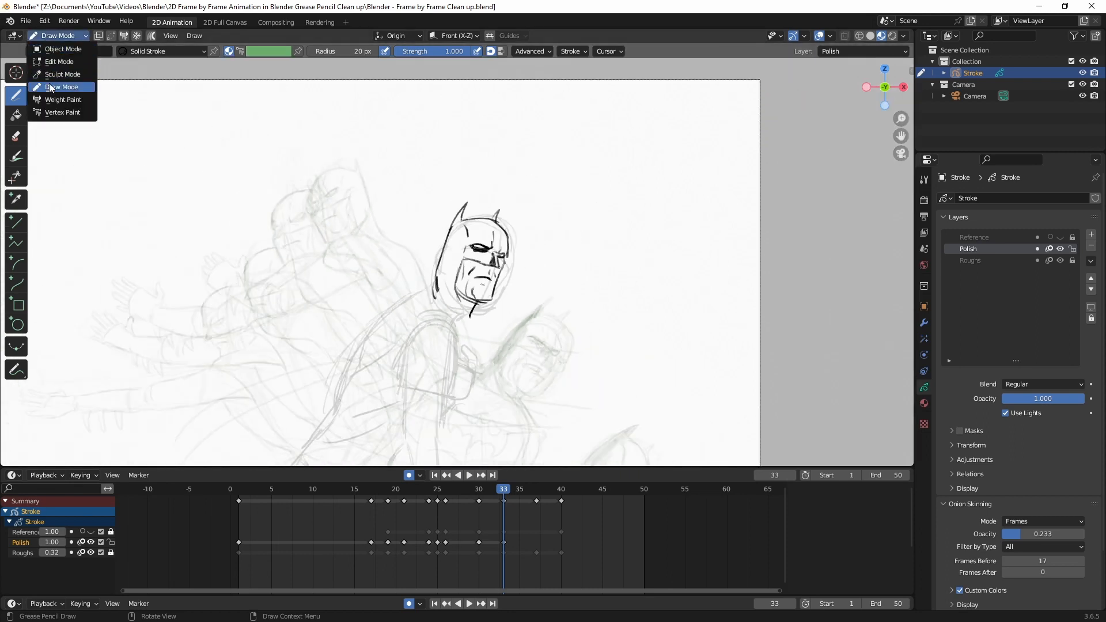
click(58, 62)
mouse_move(740, 184)
mouse_down()
mouse_move(308, 148)
mouse_move(627, 240)
mouse_up()
key(s)
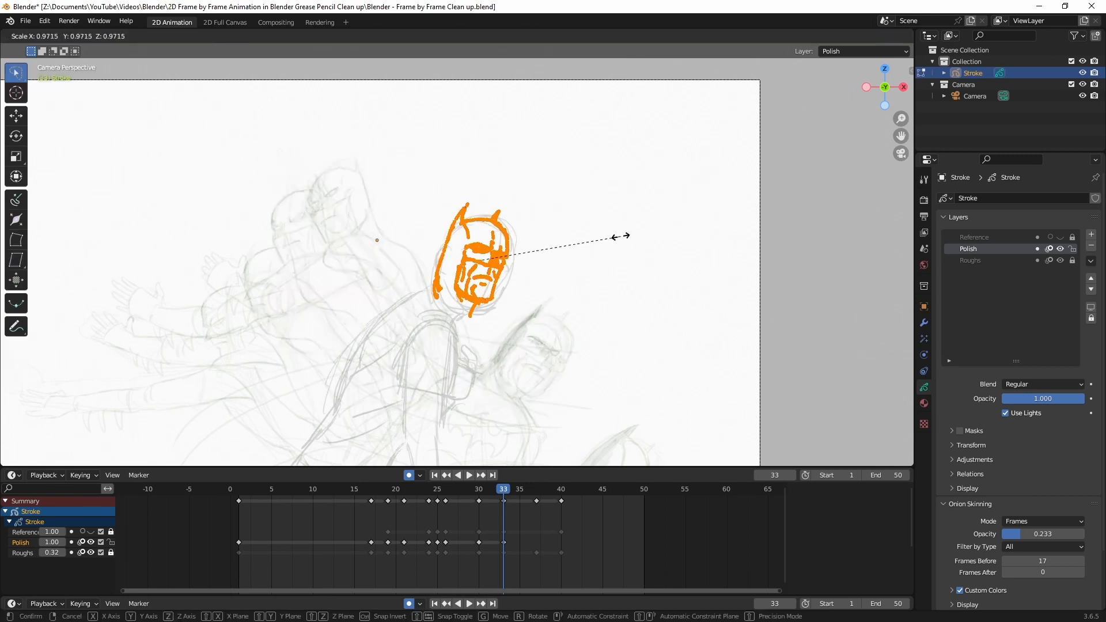
click(617, 244)
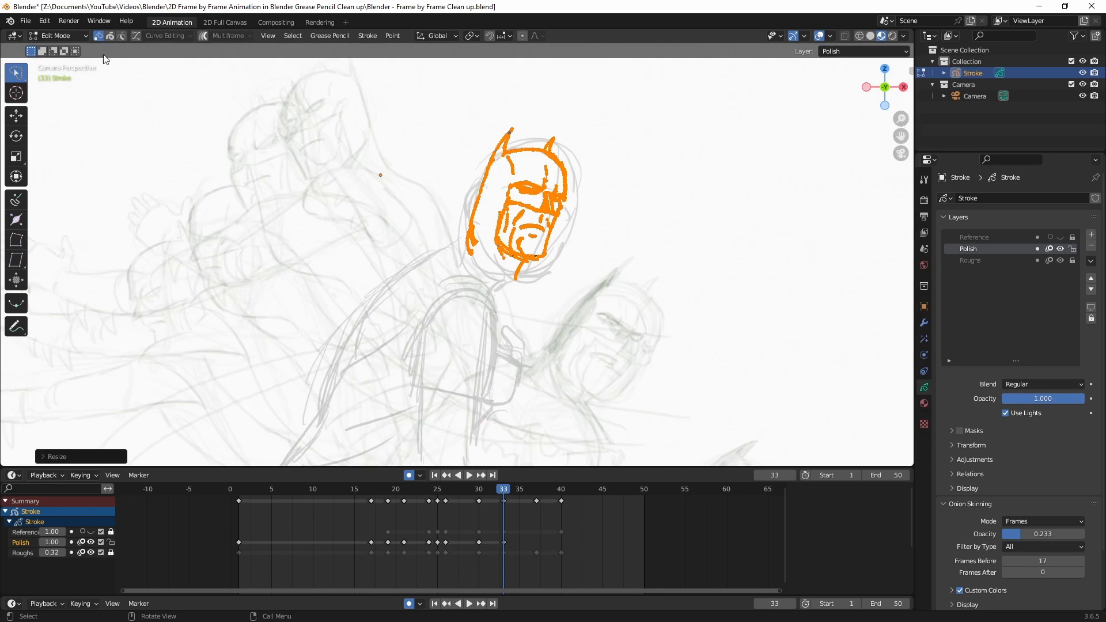
key(g)
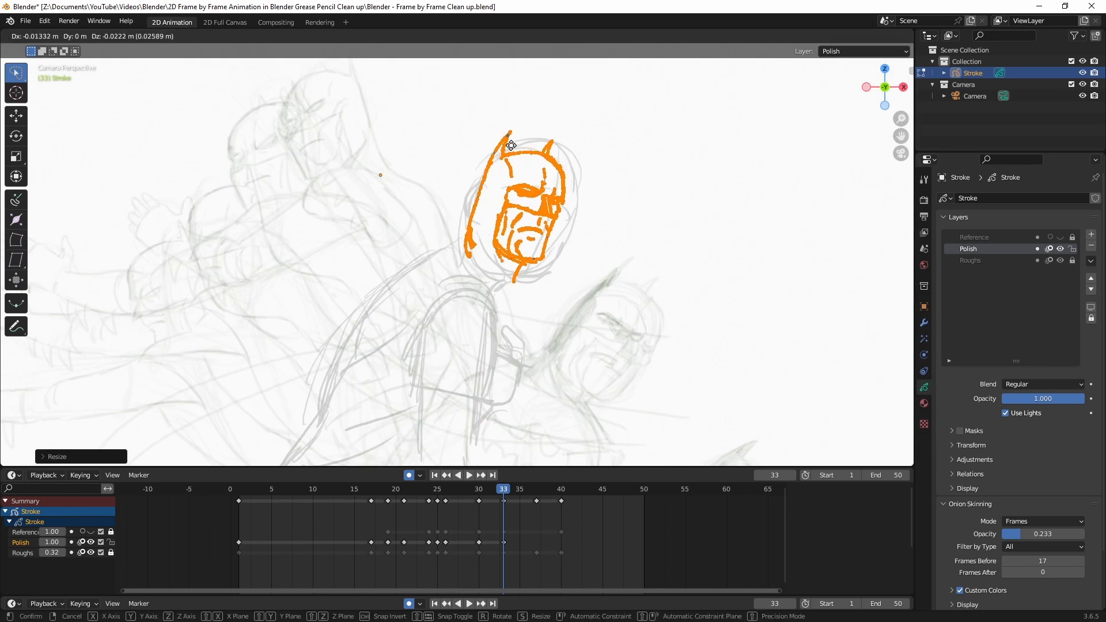
click(508, 152)
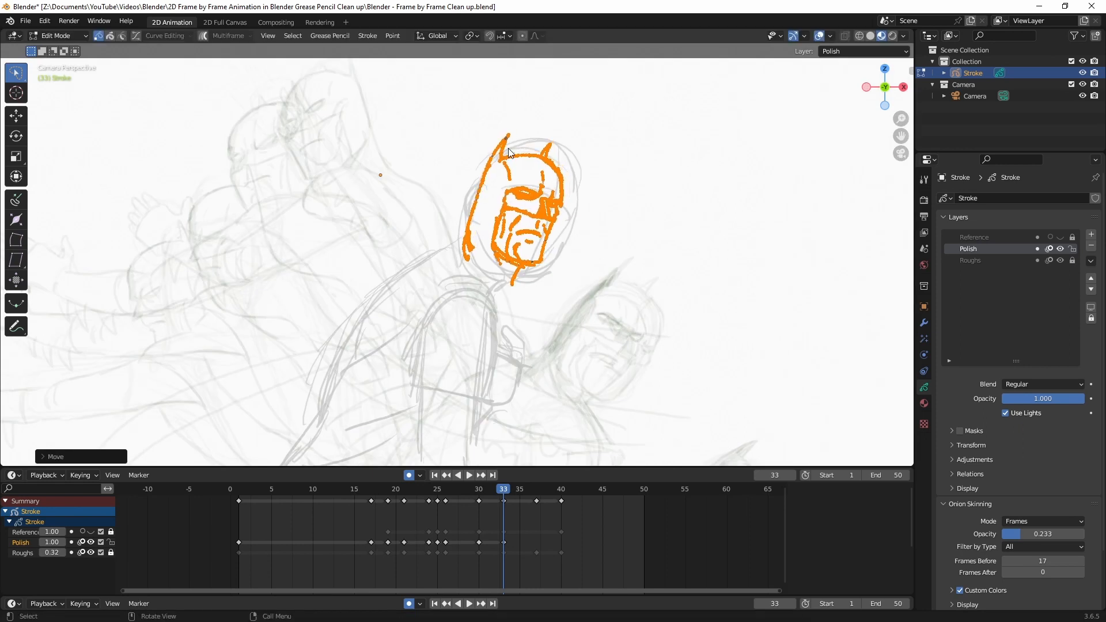
click(56, 38)
click(57, 87)
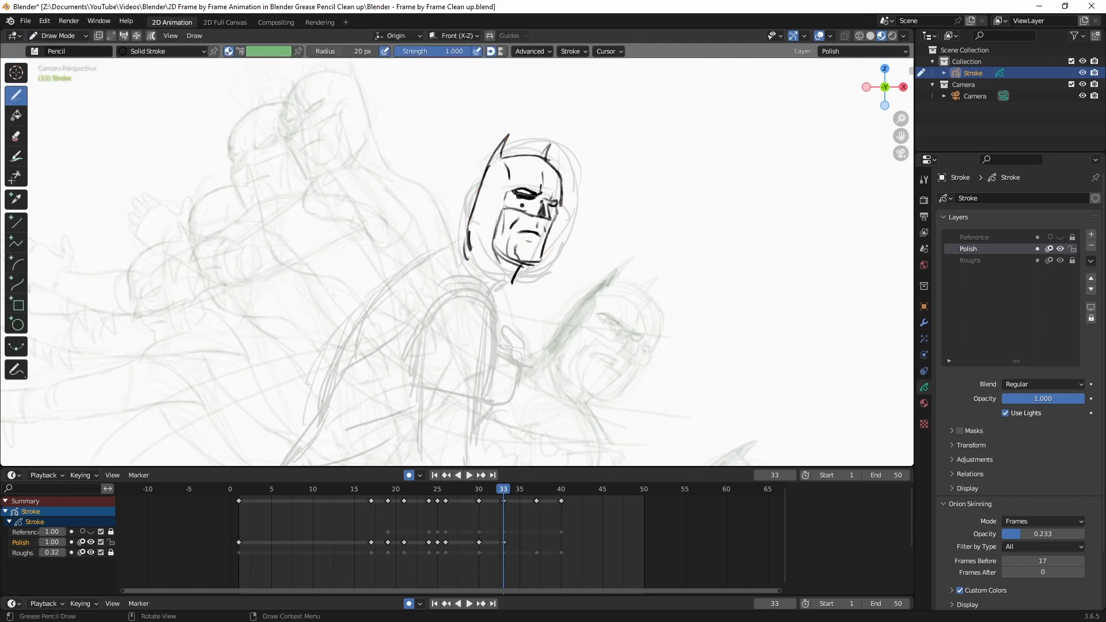
Step: Ink the neck, shoulder and flowing cape contours with long inner folds on frame 33
scroll(455, 262, down, 1)
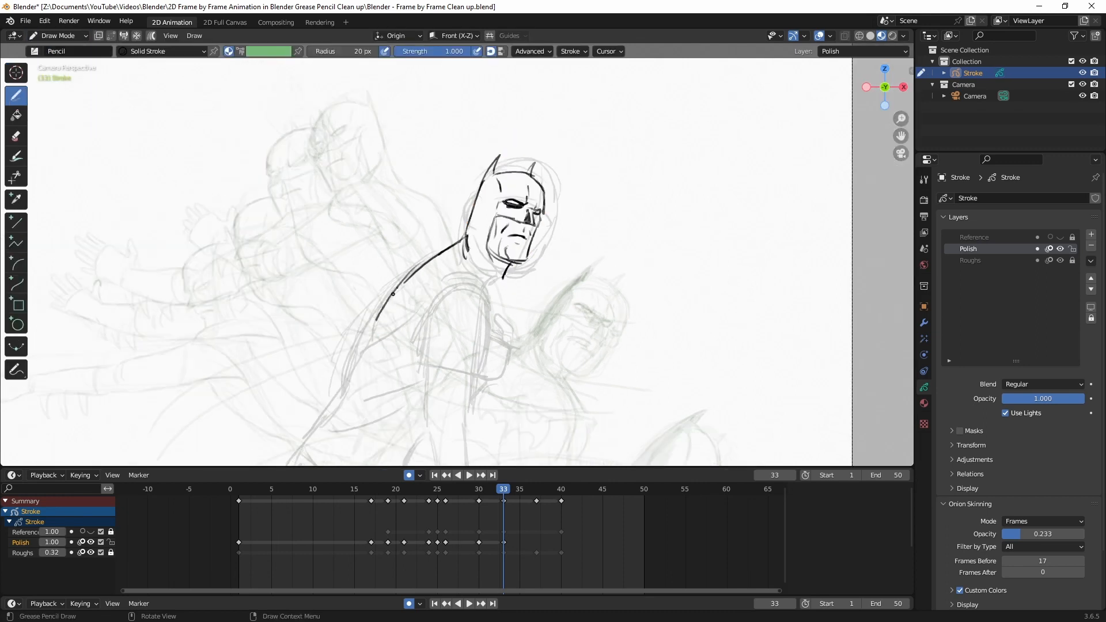
drag(377, 320, 334, 459)
drag(494, 274, 544, 465)
drag(439, 324, 472, 466)
drag(418, 293, 400, 466)
scroll(456, 260, down, 1)
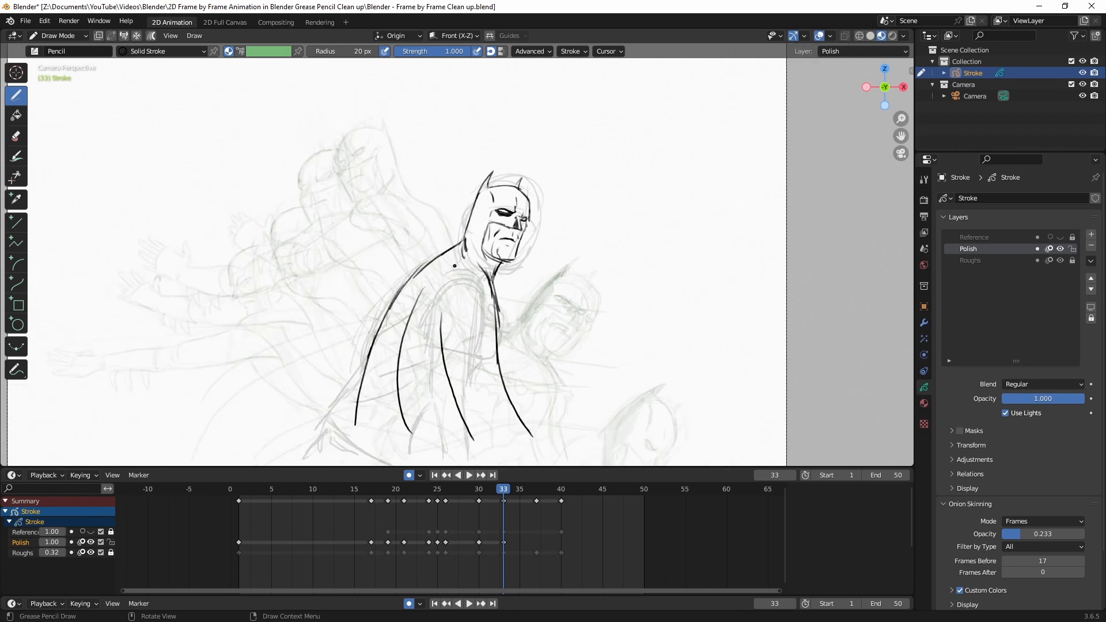
Step: Go to frame 37 and ink the cowl, ears, eyes, mask edge, mouth and jaw over the rough head
drag(505, 489, 535, 492)
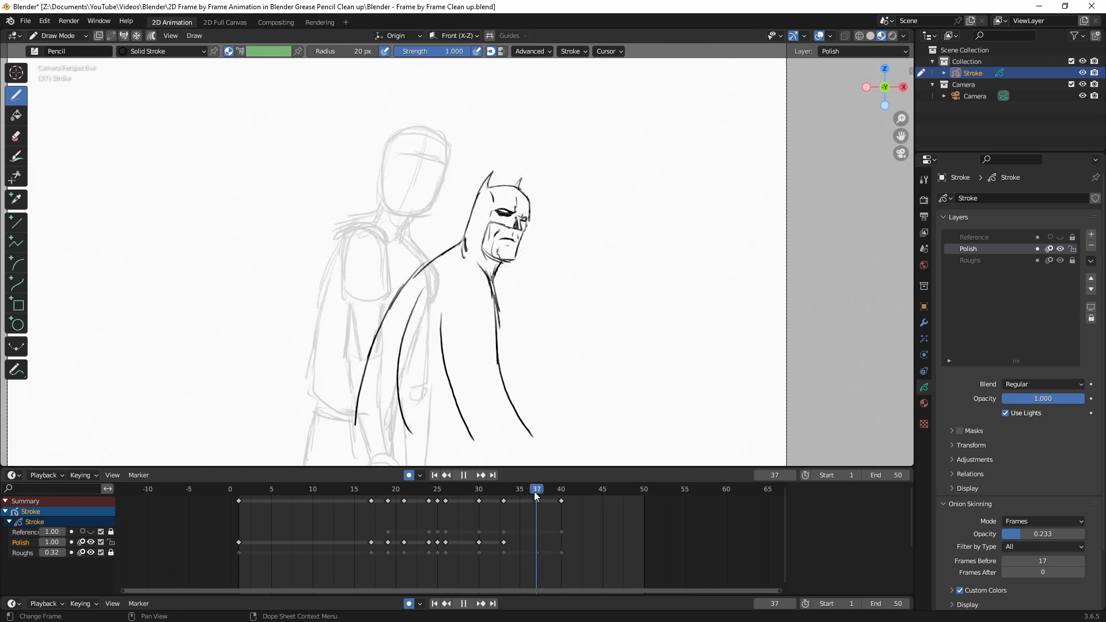
scroll(455, 259, up, 2)
mouse_move(385, 366)
mouse_down()
mouse_move(438, 237)
mouse_move(477, 289)
mouse_move(464, 352)
mouse_up()
drag(408, 311, 406, 337)
drag(444, 349, 416, 336)
drag(423, 310, 421, 338)
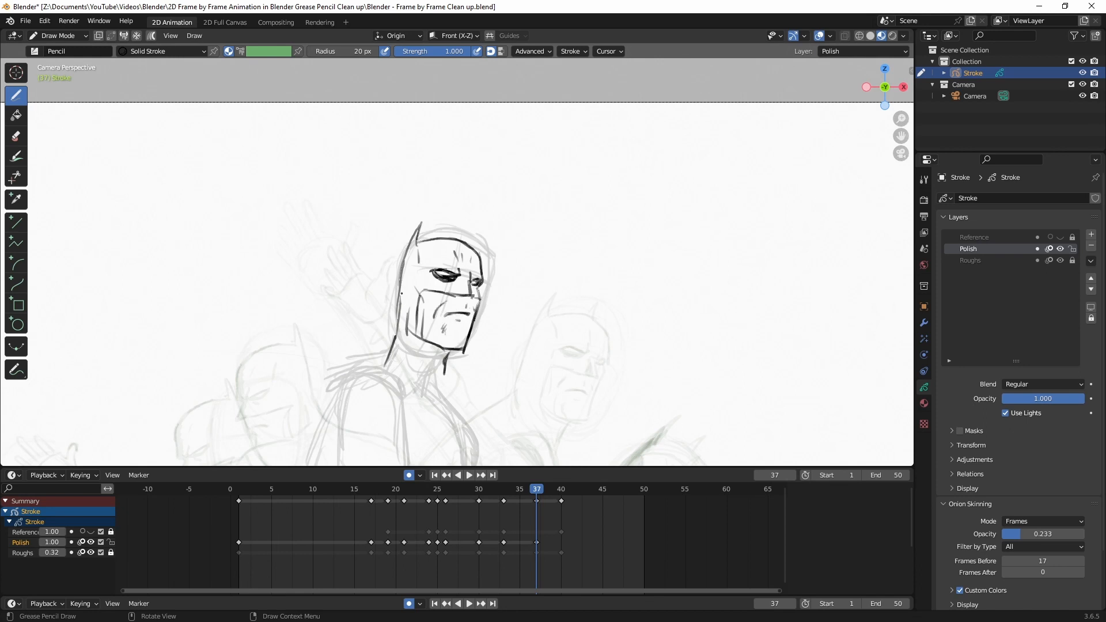
Step: Select the head strokes on frame 37 in Edit Mode, scale and reposition them over the rough, and return to Draw Mode
scroll(401, 293, down, 3)
click(58, 35)
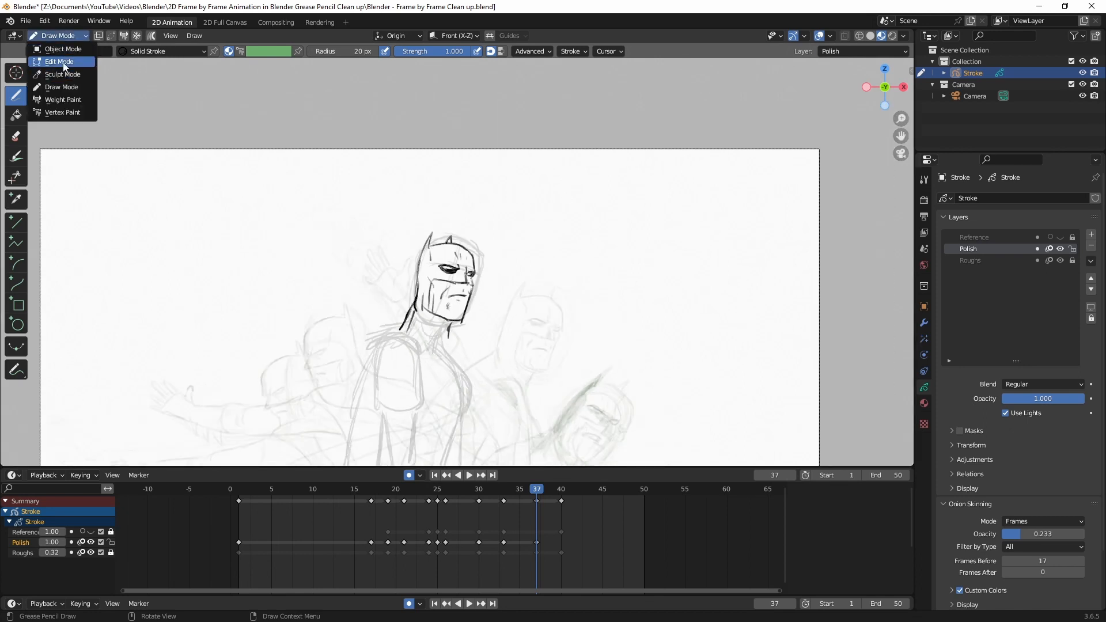
click(64, 67)
mouse_move(563, 173)
ctrl+right_down()
mouse_move(642, 363)
mouse_move(621, 250)
ctrl+right_up()
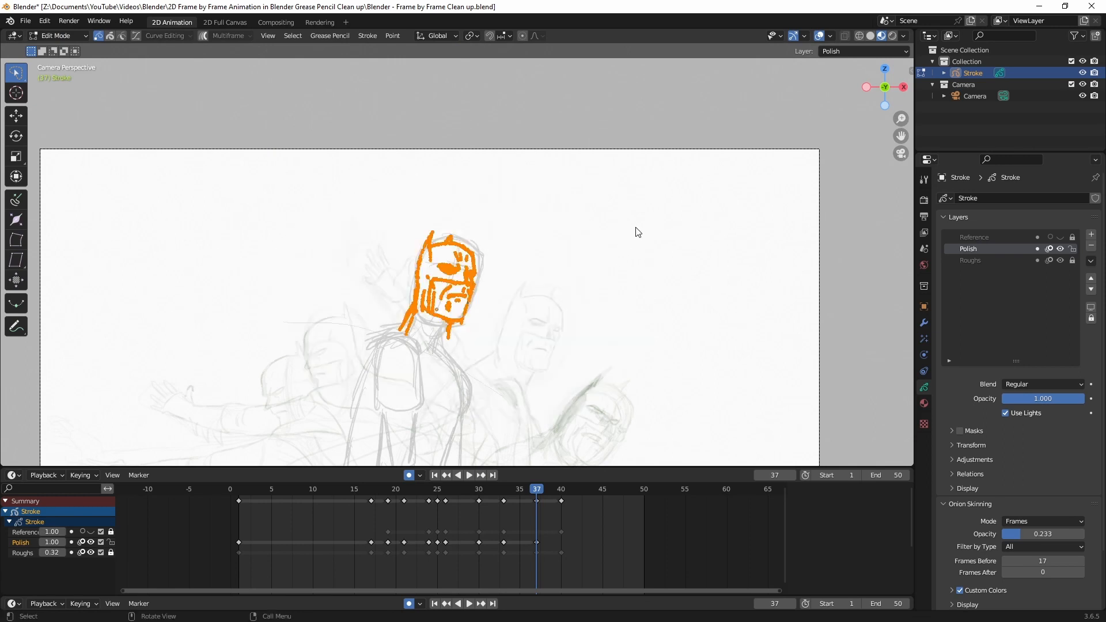
key(s)
click(630, 229)
key(g)
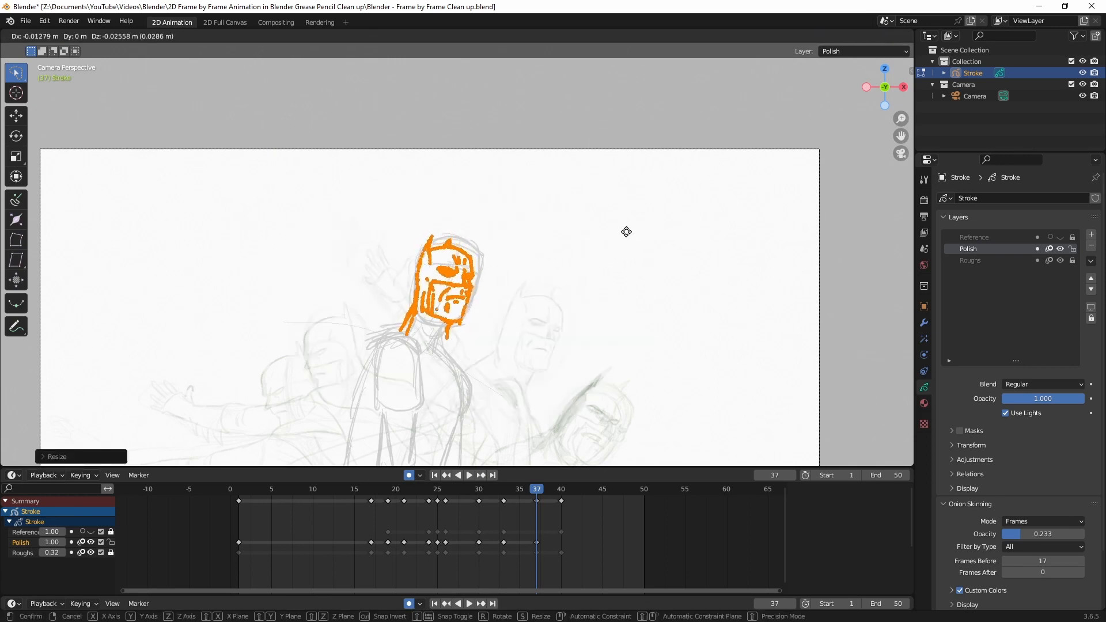
click(627, 230)
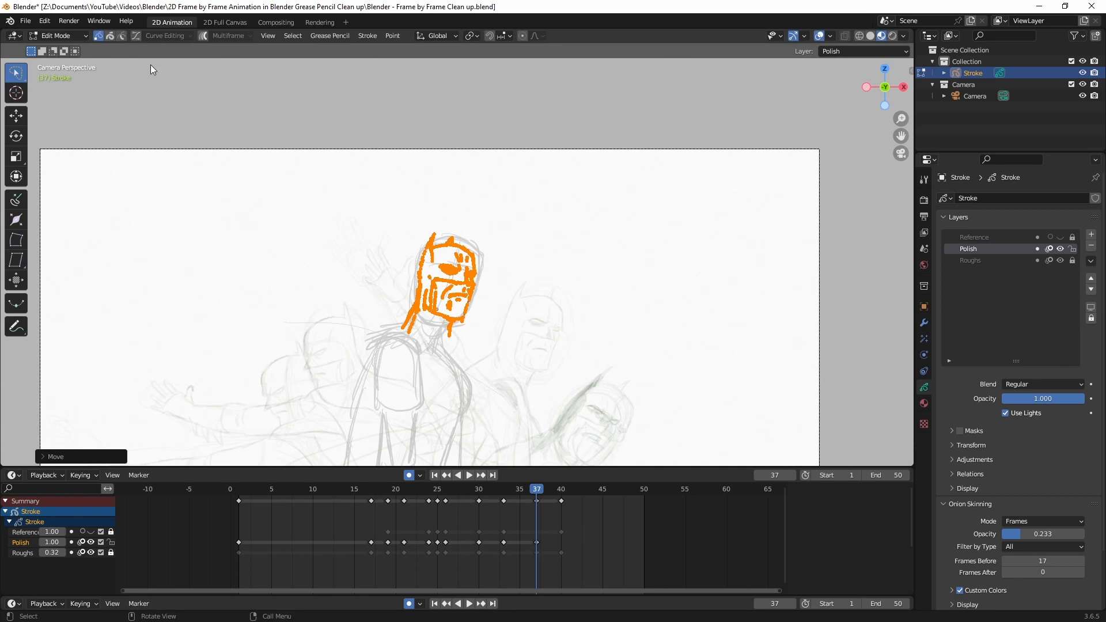
click(61, 36)
click(61, 92)
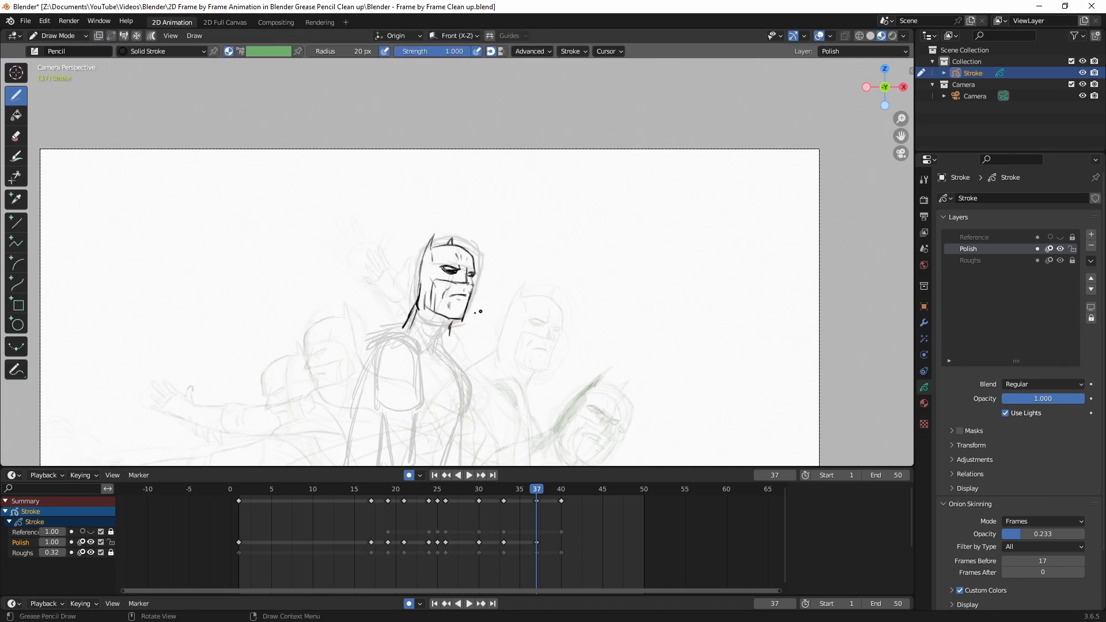
Step: Rework the nape on frame 37 and ink the shoulder and long back edge of the cape
scroll(480, 311, up, 2)
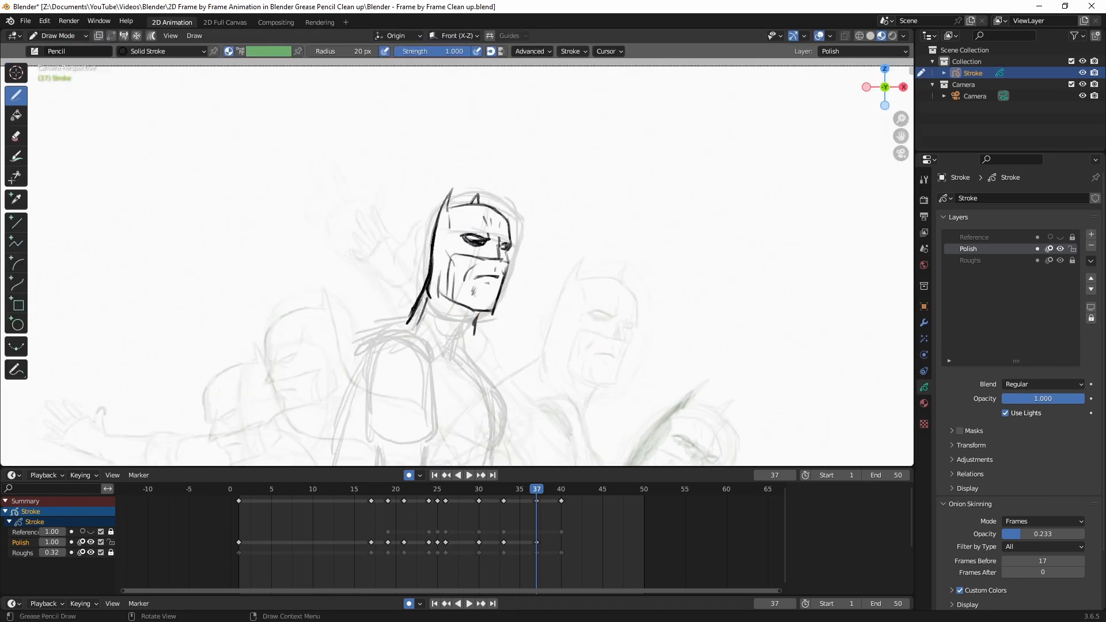
mouse_move(443, 267)
ctrl+mouse_down()
mouse_move(421, 329)
mouse_move(362, 374)
ctrl+mouse_up()
scroll(346, 323, down, 2)
shift+middle_drag(330, 307, 282, 215)
drag(364, 211, 307, 460)
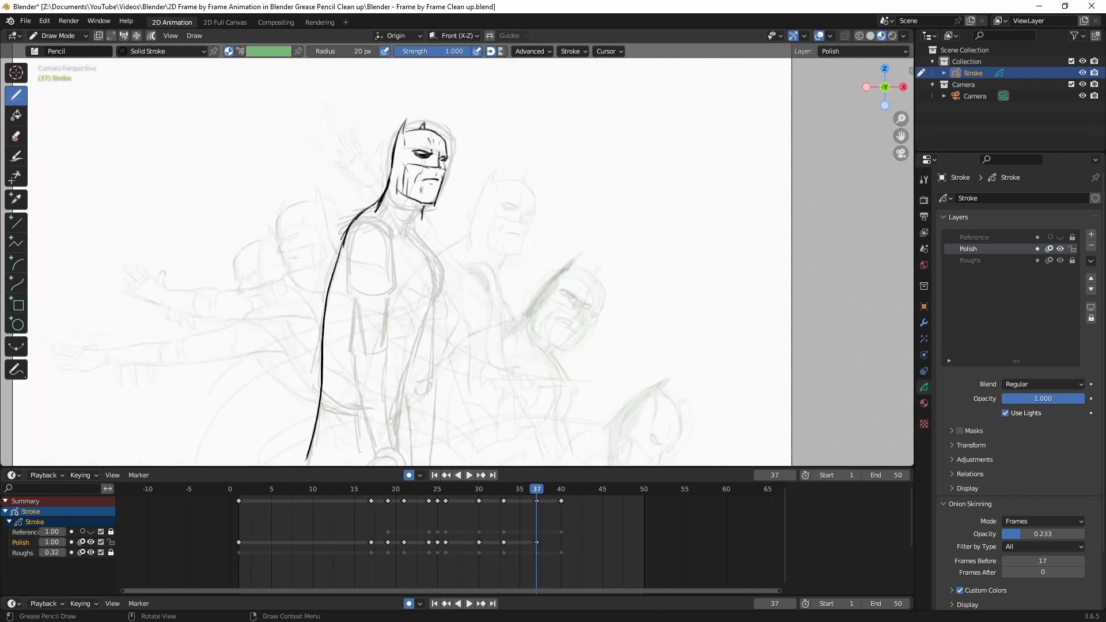
Step: Ink the throat, front cape edge and inner cape folds on frame 37, filling the front fold with black strokes
drag(422, 206, 444, 264)
drag(428, 227, 506, 466)
mouse_move(428, 254)
mouse_down()
mouse_move(441, 458)
mouse_move(471, 464)
mouse_up()
drag(343, 254, 361, 435)
drag(406, 256, 421, 441)
drag(428, 265, 432, 432)
drag(429, 346, 444, 429)
scroll(411, 342, down, 2)
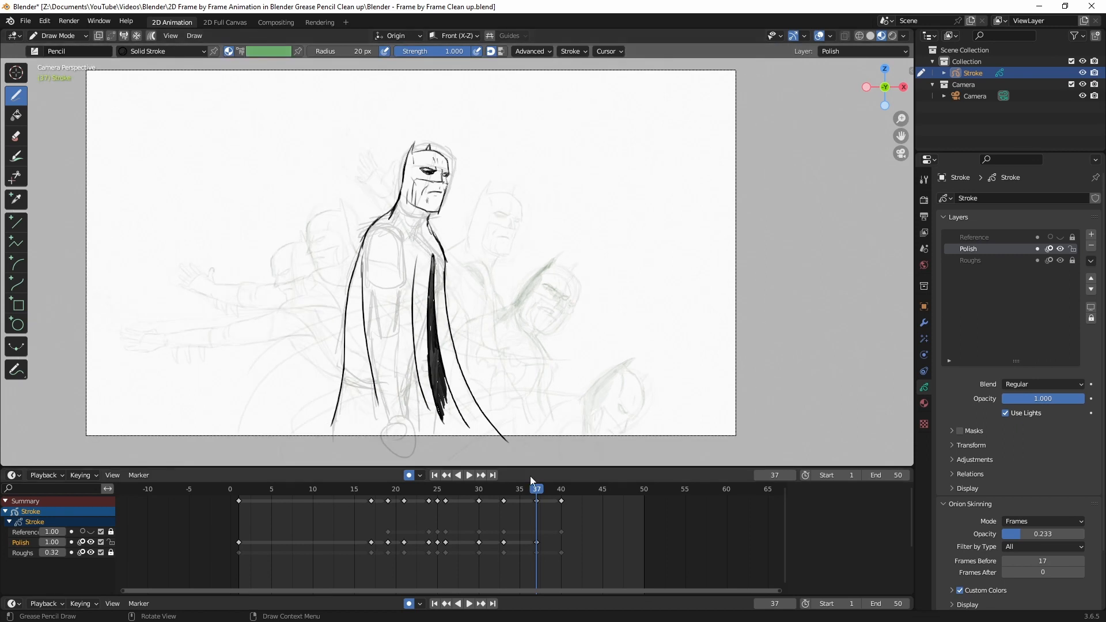
Step: Go to frame 40 and ink the cowl outline, ears, jaw, neck and both shoulders over the rough
drag(535, 491, 561, 495)
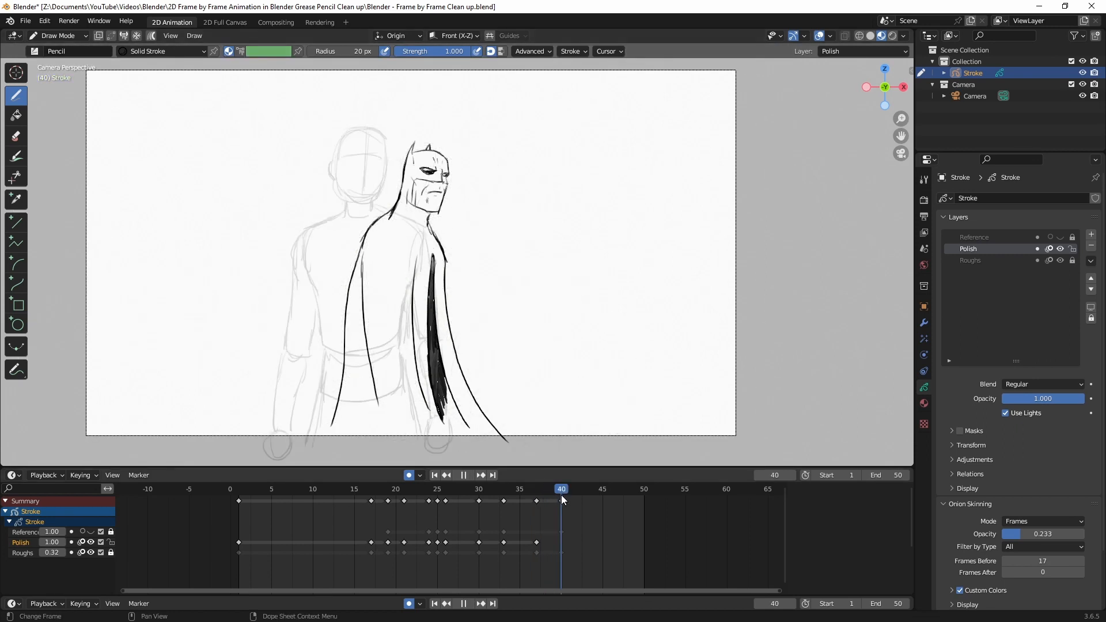
scroll(346, 199, up, 2)
shift+middle_drag(346, 199, 432, 309)
mouse_move(430, 332)
mouse_down()
mouse_move(429, 215)
mouse_move(474, 204)
mouse_move(490, 268)
mouse_up()
drag(462, 209, 469, 209)
drag(491, 245, 485, 297)
drag(430, 283, 486, 304)
drag(476, 307, 477, 334)
drag(429, 298, 356, 379)
drag(480, 312, 532, 331)
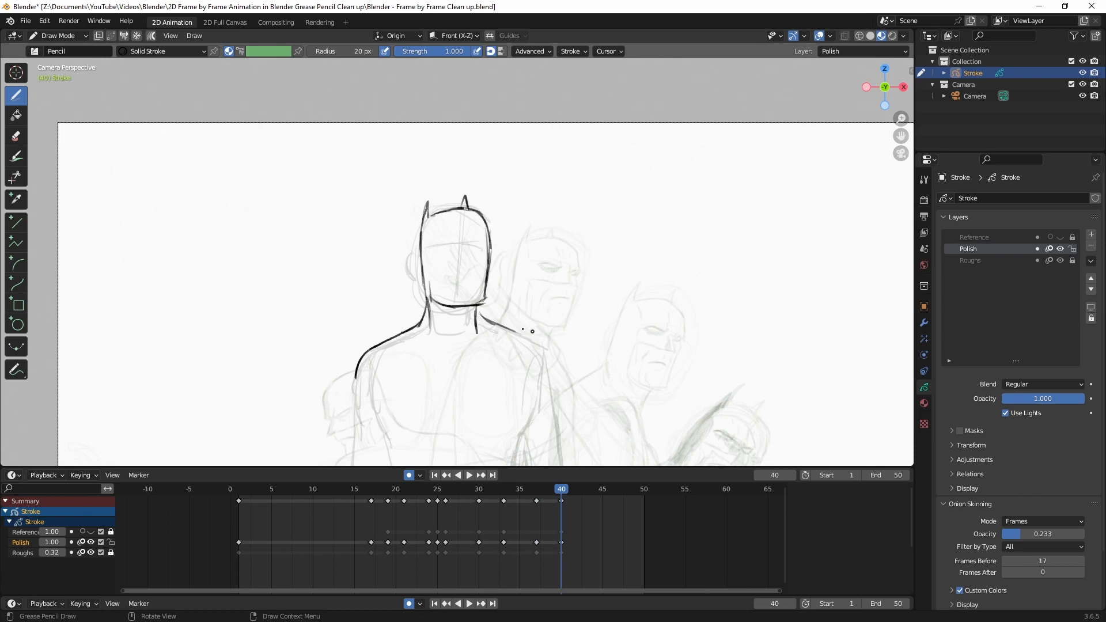
Step: Ink both outer cape edges on frame 40 and fill the tapered central fold with black strokes
scroll(576, 334, down, 3)
shift+middle_drag(600, 338, 605, 257)
drag(394, 247, 380, 455)
drag(455, 257, 441, 461)
drag(454, 257, 480, 465)
drag(517, 241, 557, 455)
drag(455, 265, 443, 452)
mouse_move(461, 329)
mouse_down()
mouse_move(453, 453)
mouse_move(449, 415)
mouse_up()
Step: Select the top of the cowl and ears on frame 40 in Edit Mode, lower them slightly, and return to Draw Mode
scroll(461, 148, up, 2)
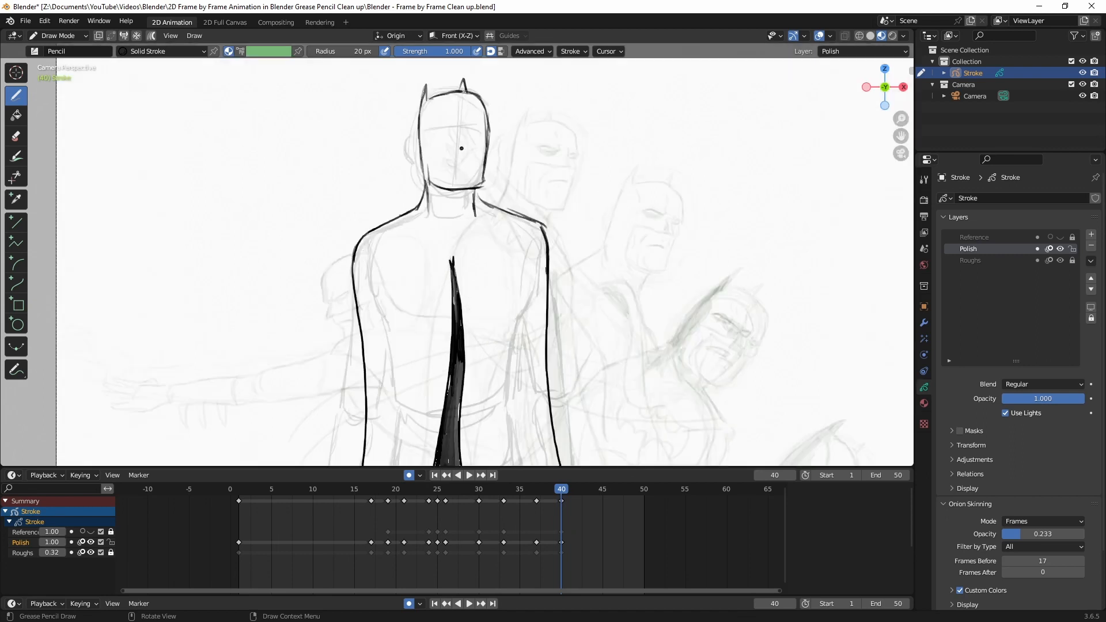
scroll(462, 148, up, 1)
shift+middle_drag(461, 148, 464, 264)
click(70, 34)
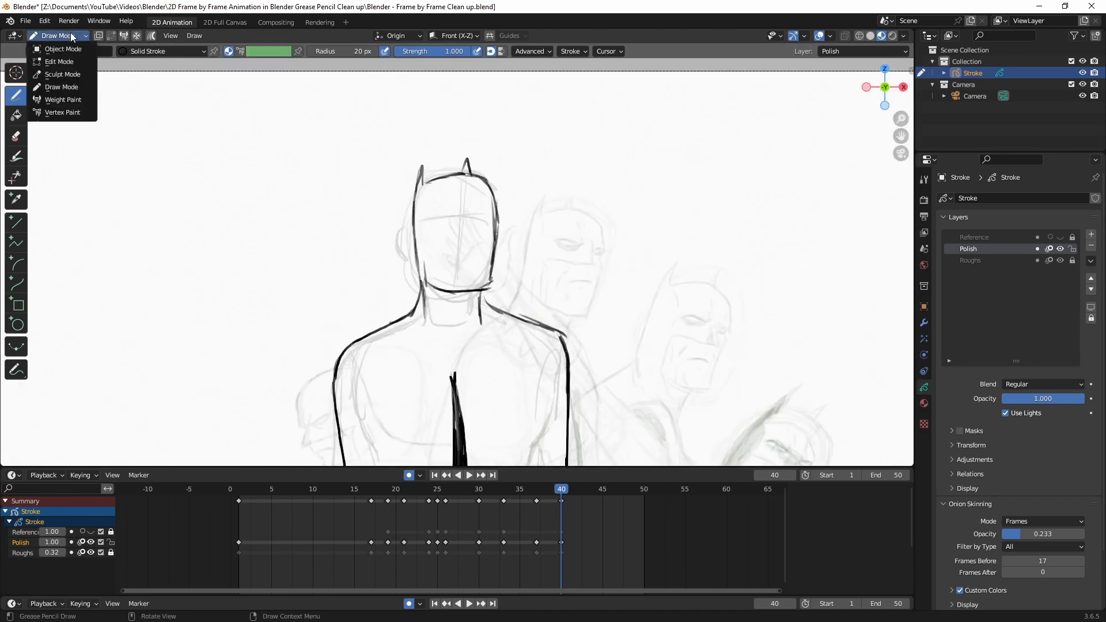
click(60, 61)
mouse_move(506, 138)
mouse_down()
mouse_move(358, 165)
mouse_move(376, 203)
mouse_move(466, 215)
mouse_move(576, 183)
mouse_up()
key(g)
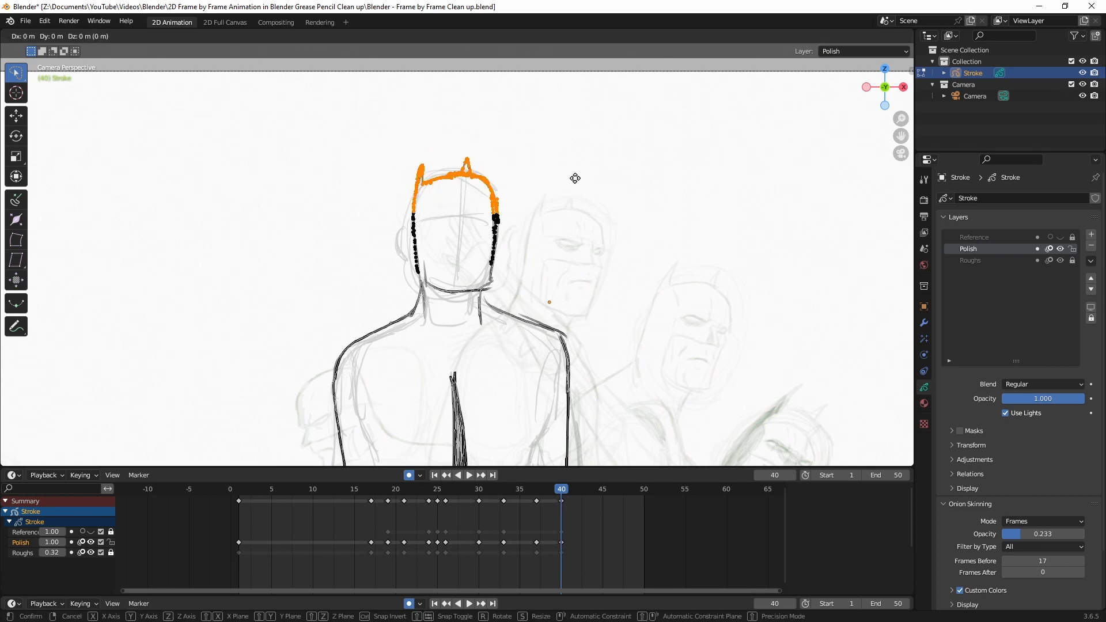
click(575, 185)
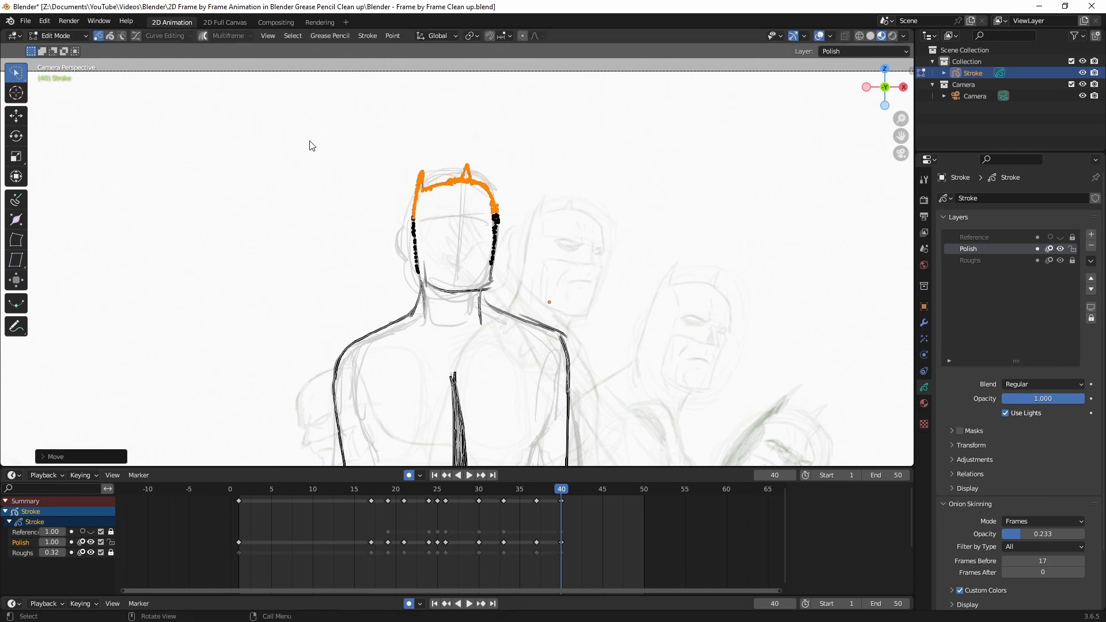
click(65, 36)
click(58, 88)
Step: Ink the eyes, brow creases, shaded nose and mask opening inside the cowl on frame 40
scroll(512, 212, up, 4)
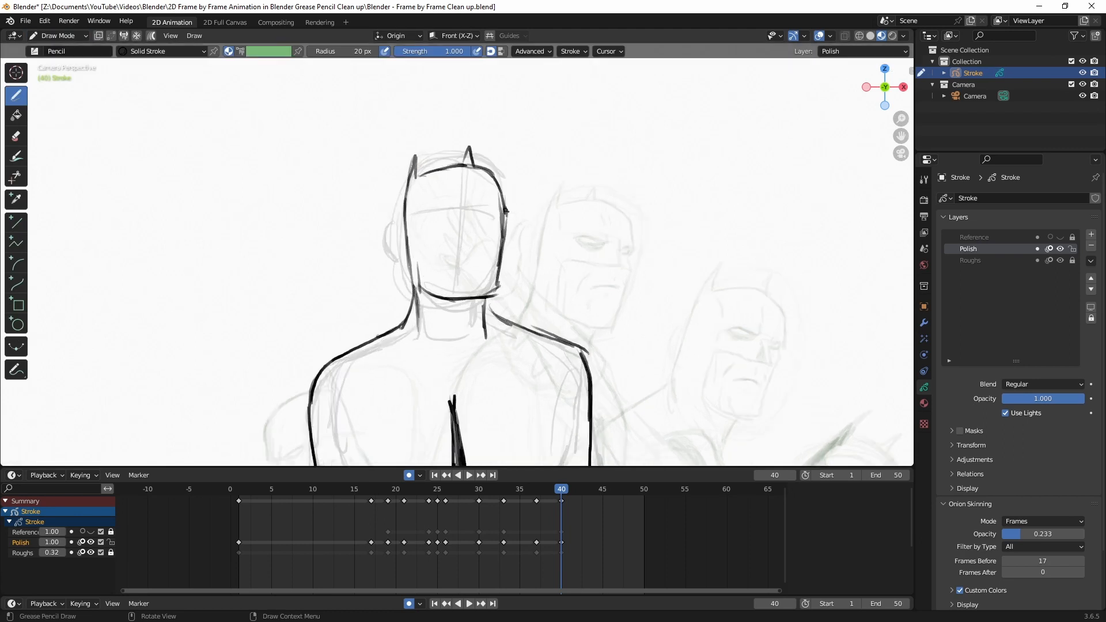
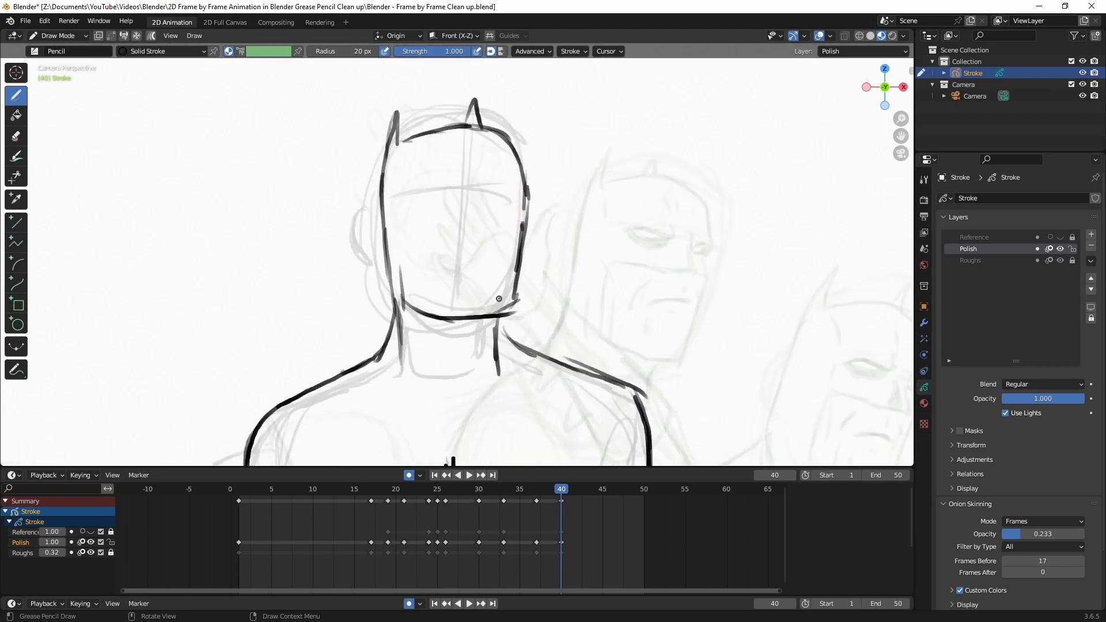
drag(420, 204, 466, 202)
drag(464, 190, 517, 189)
drag(492, 200, 516, 191)
mouse_move(515, 149)
mouse_down()
mouse_move(526, 191)
mouse_move(518, 241)
mouse_up()
drag(415, 235, 521, 217)
drag(416, 234, 425, 318)
drag(418, 240, 459, 323)
mouse_move(503, 222)
mouse_down()
mouse_move(525, 216)
mouse_move(489, 196)
mouse_up()
mouse_move(481, 199)
mouse_down()
mouse_move(488, 231)
mouse_move(466, 231)
mouse_up()
drag(446, 151, 464, 182)
drag(491, 144, 486, 197)
drag(489, 201, 516, 195)
Step: Erase and redraw the cowl and cheek contour on the side nearest the onion-skinned figures on frame 40
scroll(512, 232, up, 2)
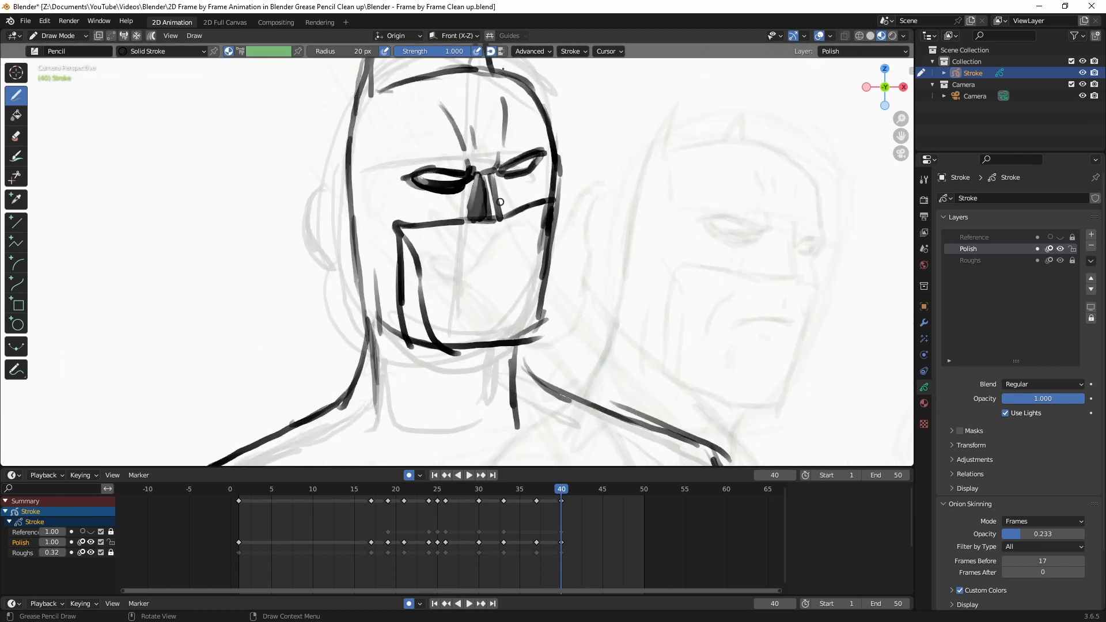
drag(498, 70, 544, 152)
drag(540, 161, 550, 200)
mouse_move(532, 84)
ctrl+mouse_down()
mouse_move(560, 180)
mouse_move(559, 242)
ctrl+mouse_up()
drag(550, 201, 543, 332)
Step: Ink the cheek crease, mouth and chin mark on the frame 40 face
drag(459, 239, 440, 297)
drag(464, 261, 533, 237)
drag(469, 291, 468, 317)
Step: Add the cowl crease by the ear and fill the shadow beneath the jaw and along the neck with black strokes on frame 40
drag(368, 73, 354, 161)
drag(378, 321, 430, 372)
key(ctrl+z)
drag(494, 349, 375, 402)
drag(371, 314, 386, 350)
mouse_move(420, 347)
mouse_down()
mouse_move(376, 395)
mouse_move(484, 353)
mouse_up()
Step: Ink the collarbones and neck detail on frame 40, then strengthen the cowl's outline from the ear down to the shoulder
scroll(427, 340, down, 4)
drag(417, 302, 402, 329)
drag(358, 351, 431, 346)
mouse_move(455, 348)
mouse_down()
mouse_move(455, 357)
mouse_move(513, 338)
mouse_up()
drag(486, 300, 486, 318)
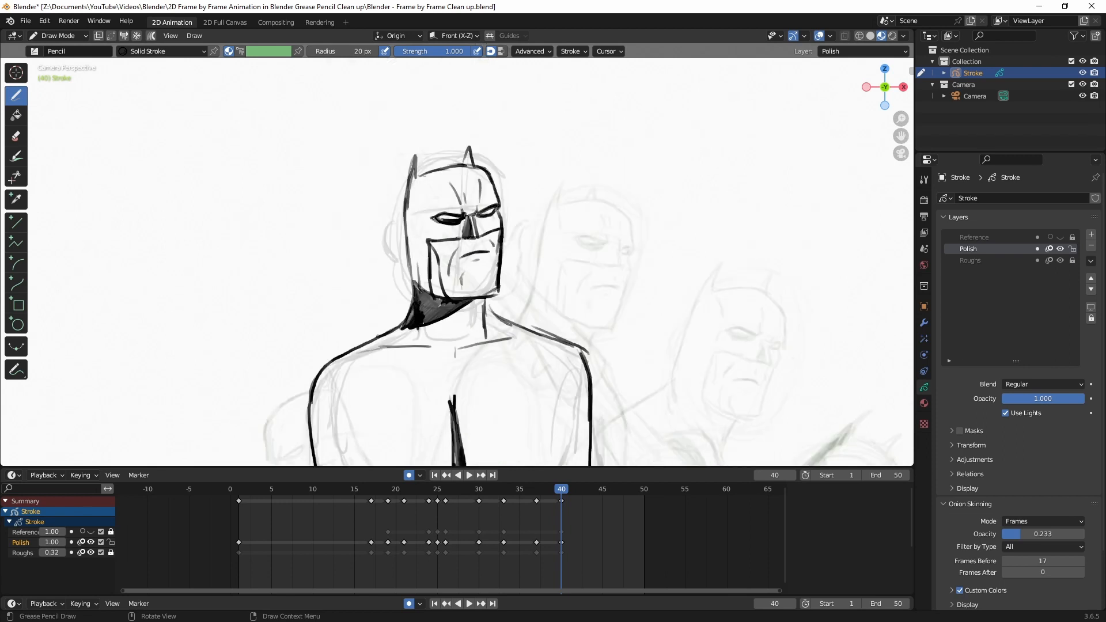
drag(414, 184, 425, 209)
drag(426, 223, 426, 229)
drag(415, 147, 342, 355)
drag(409, 269, 410, 299)
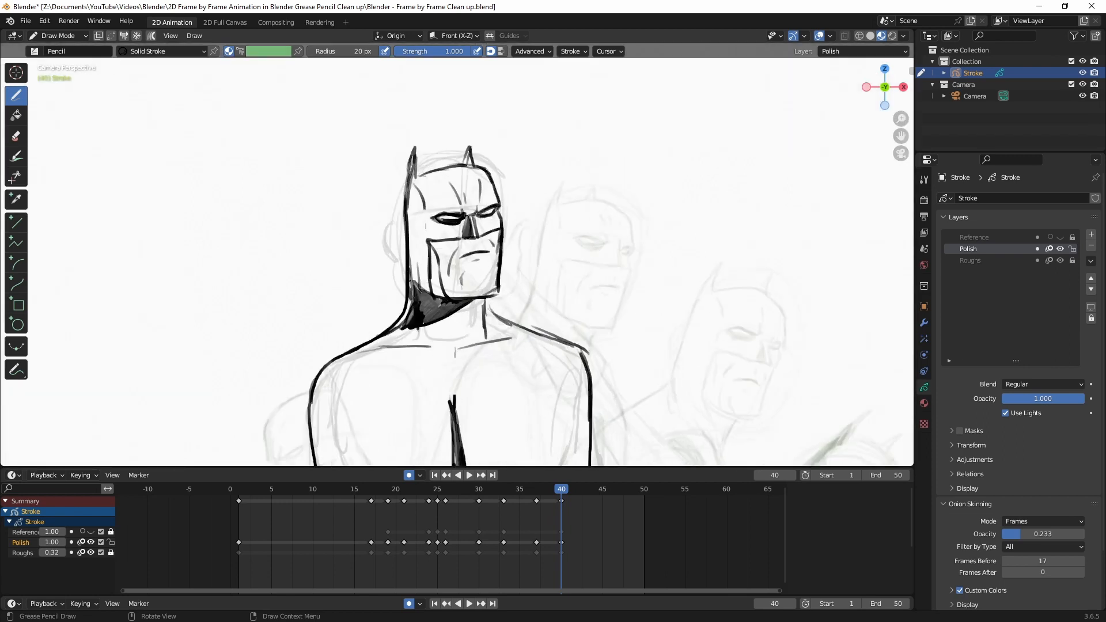
Step: Select the inked head's points on frame 40, scale them to about 0.94, and shift the head slightly down toward the neck
click(69, 36)
click(72, 70)
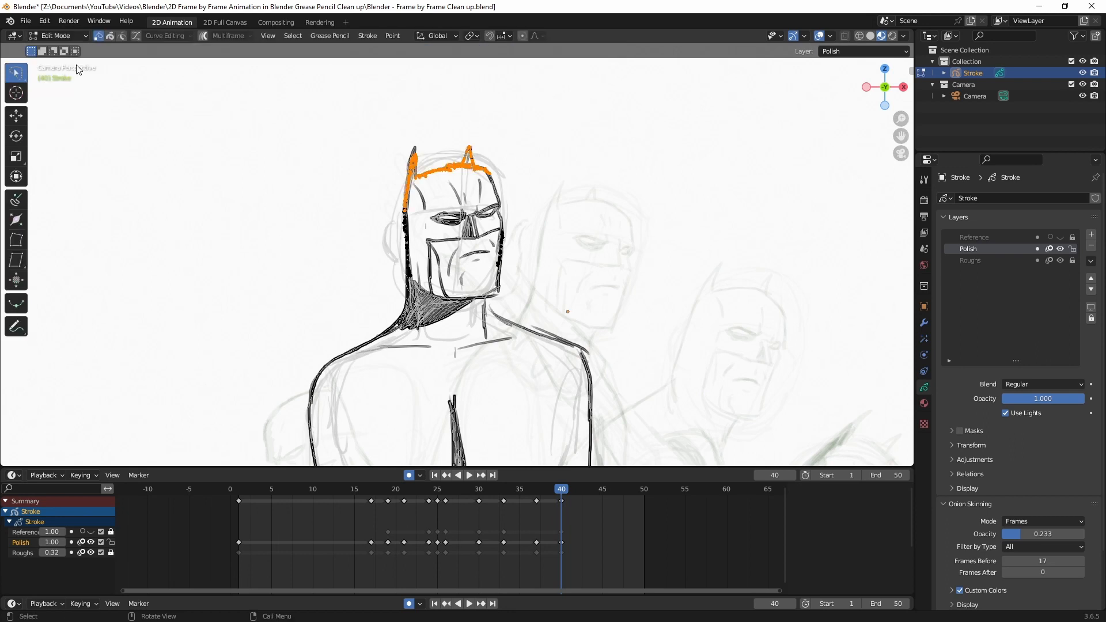
mouse_move(529, 122)
mouse_down()
mouse_move(498, 113)
mouse_move(405, 297)
mouse_move(479, 302)
mouse_move(527, 130)
mouse_up()
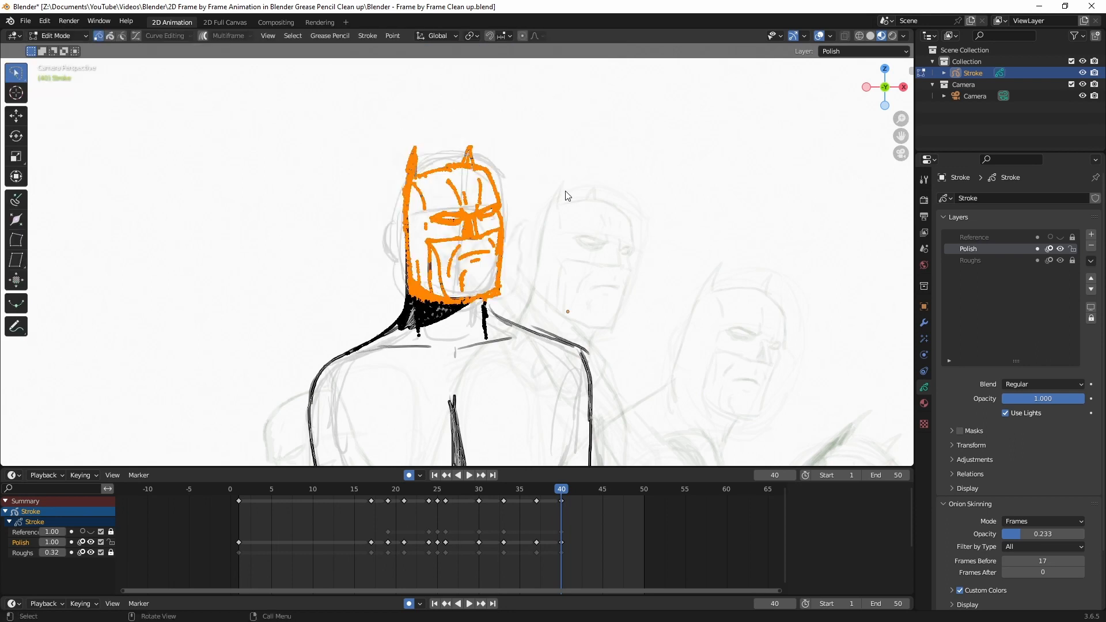
key(s)
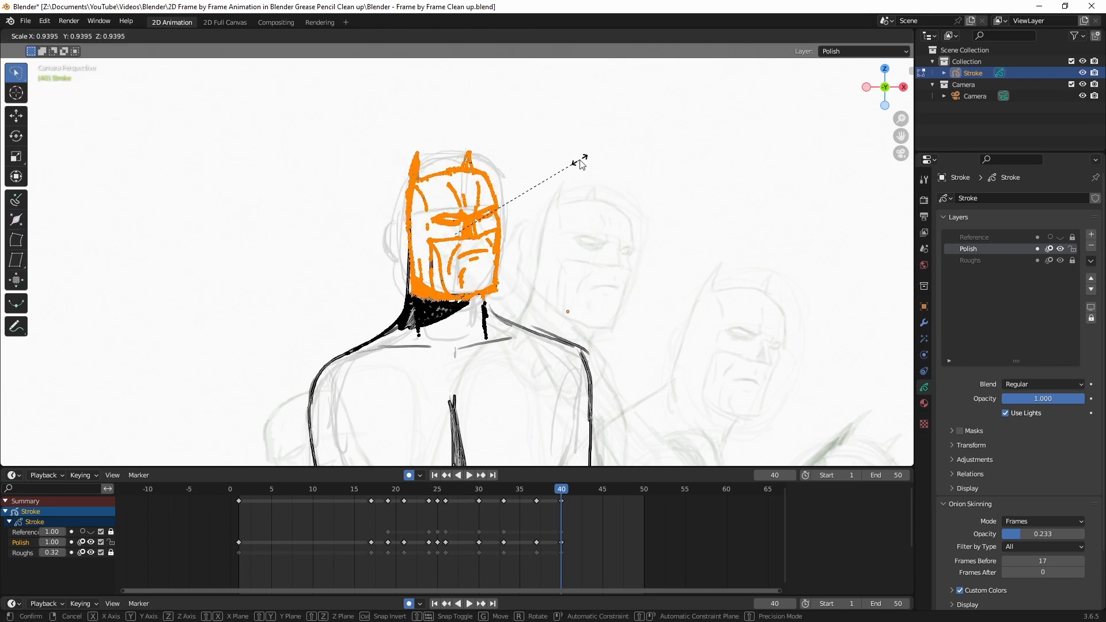
click(581, 166)
key(g)
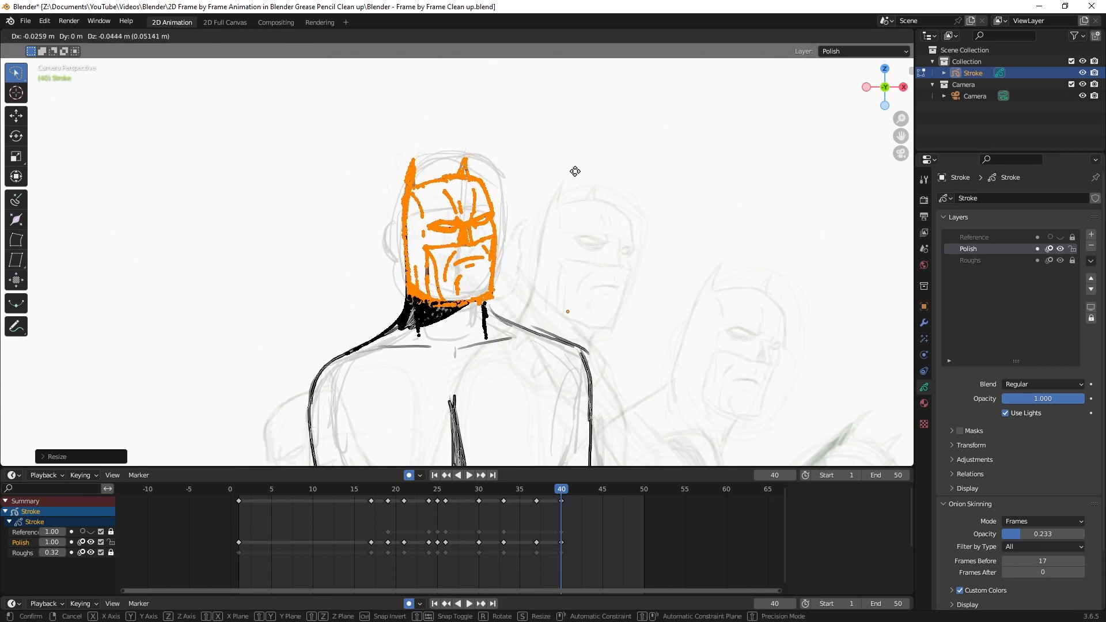
click(576, 170)
click(65, 36)
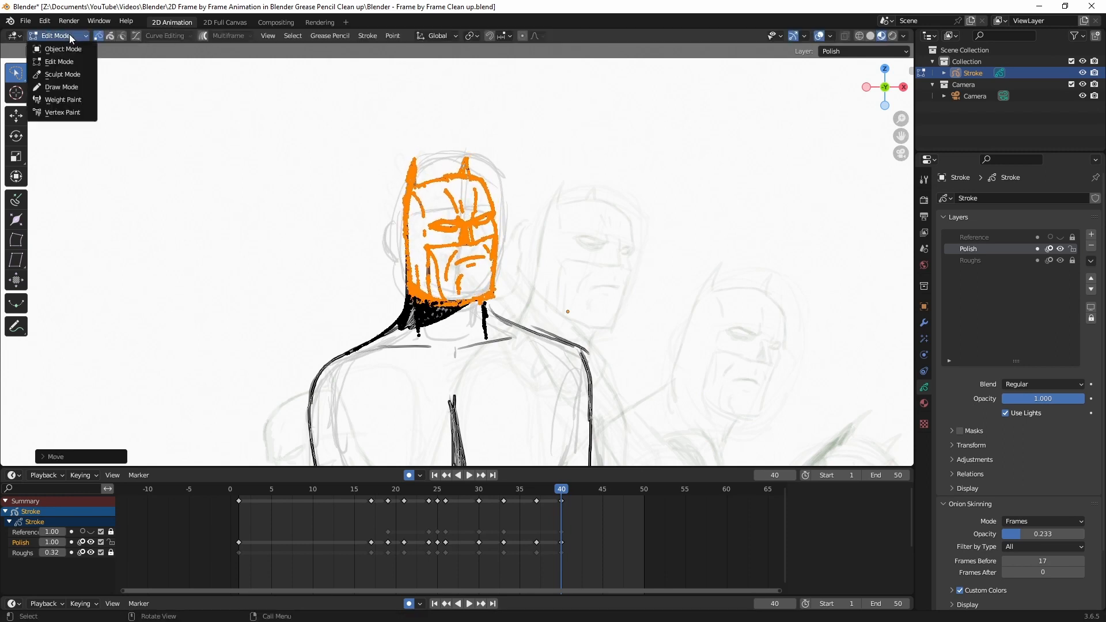
click(70, 89)
Step: Hide the Roughs layer, play the cleaned-up animation from frame 1, and return to frame 1
scroll(472, 230, down, 5)
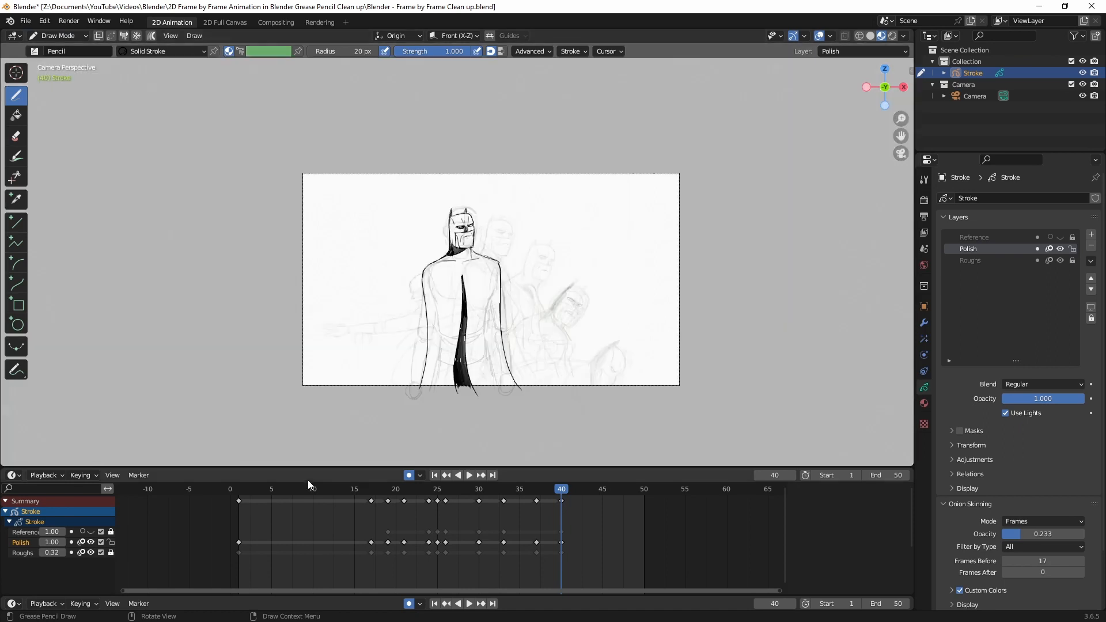
drag(289, 488, 240, 490)
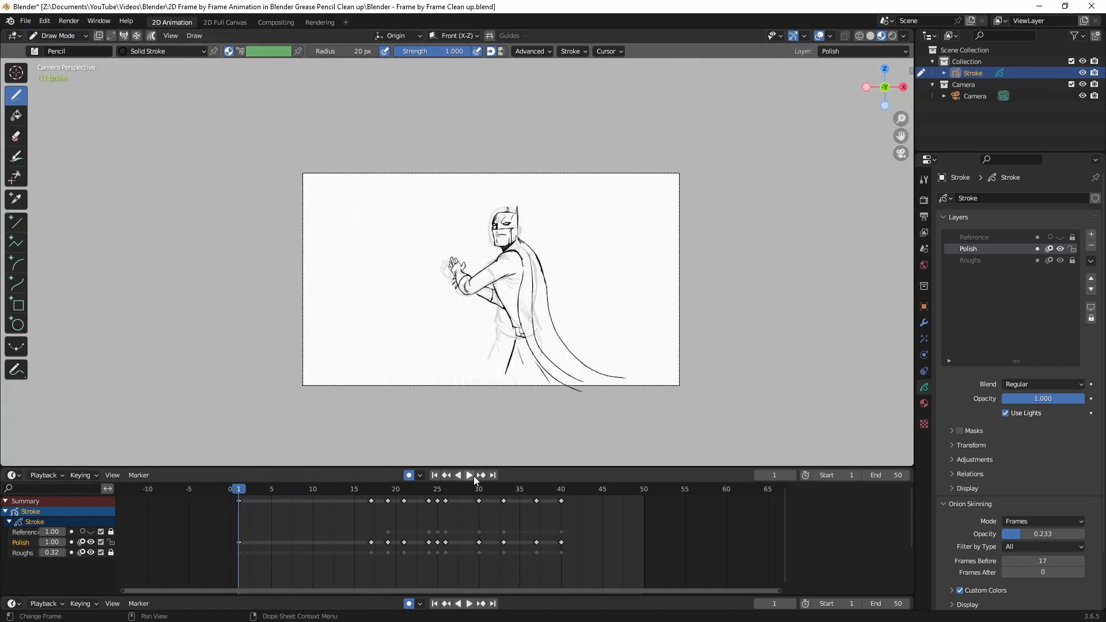
click(91, 553)
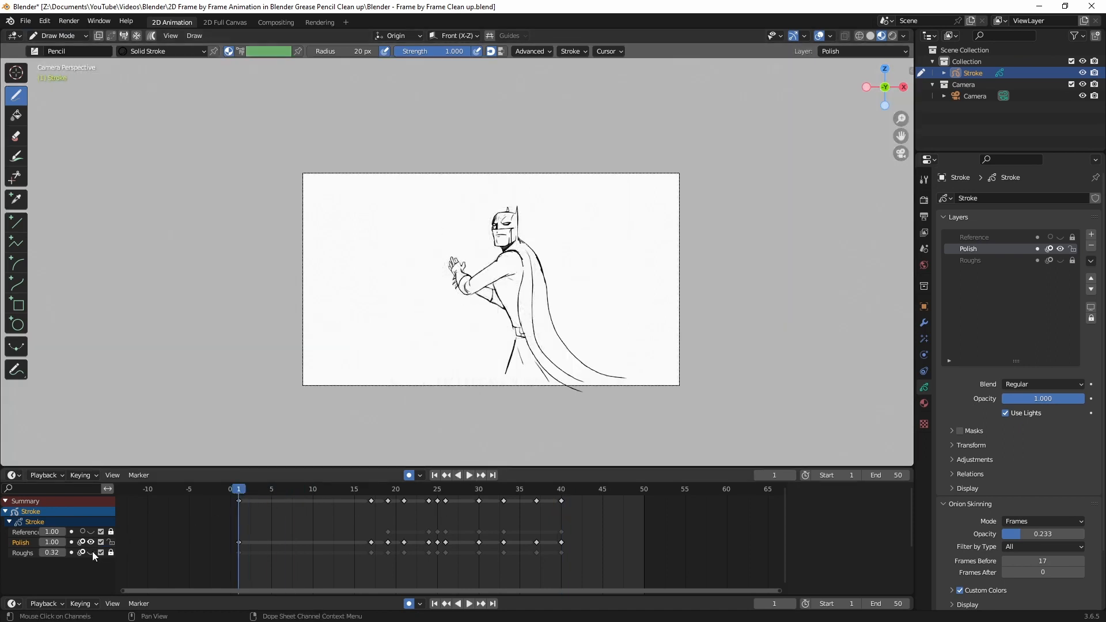
click(469, 475)
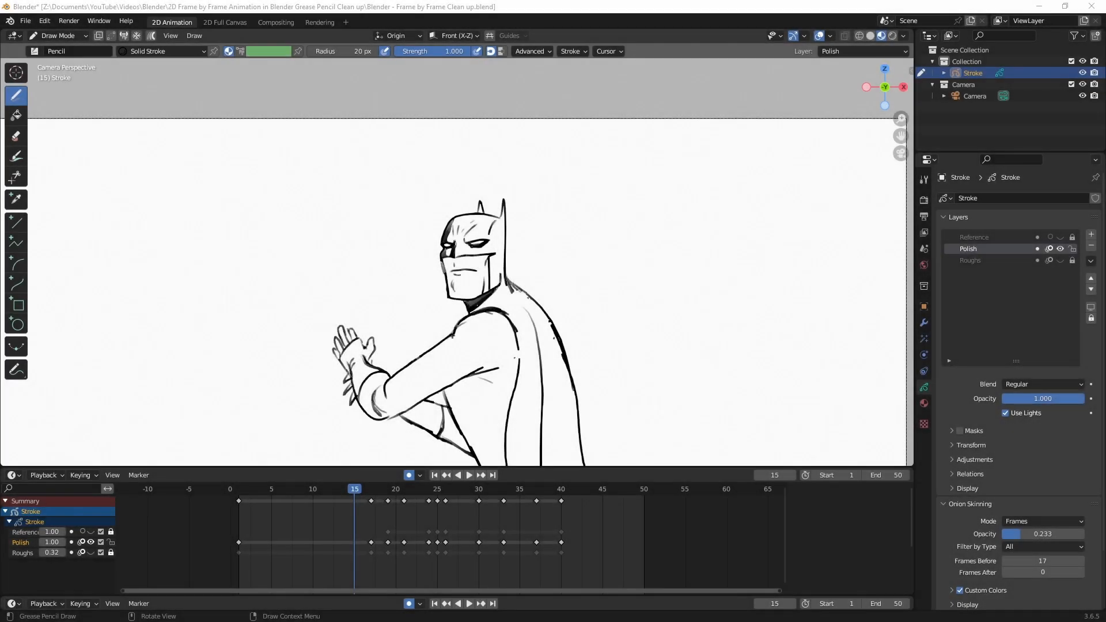
scroll(470, 241, up, 6)
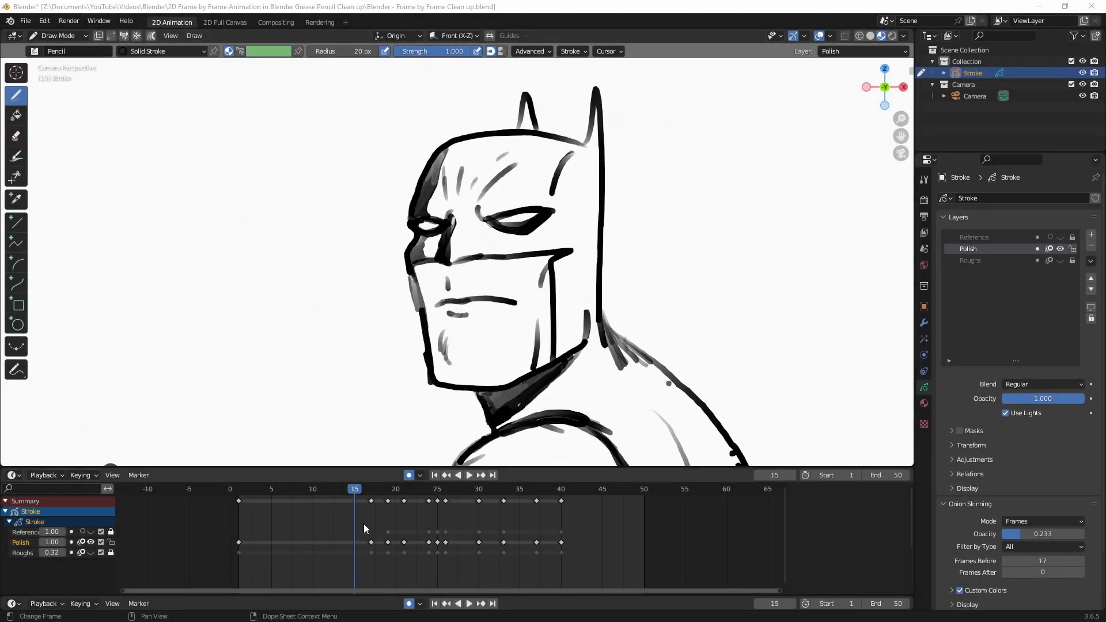
click(238, 494)
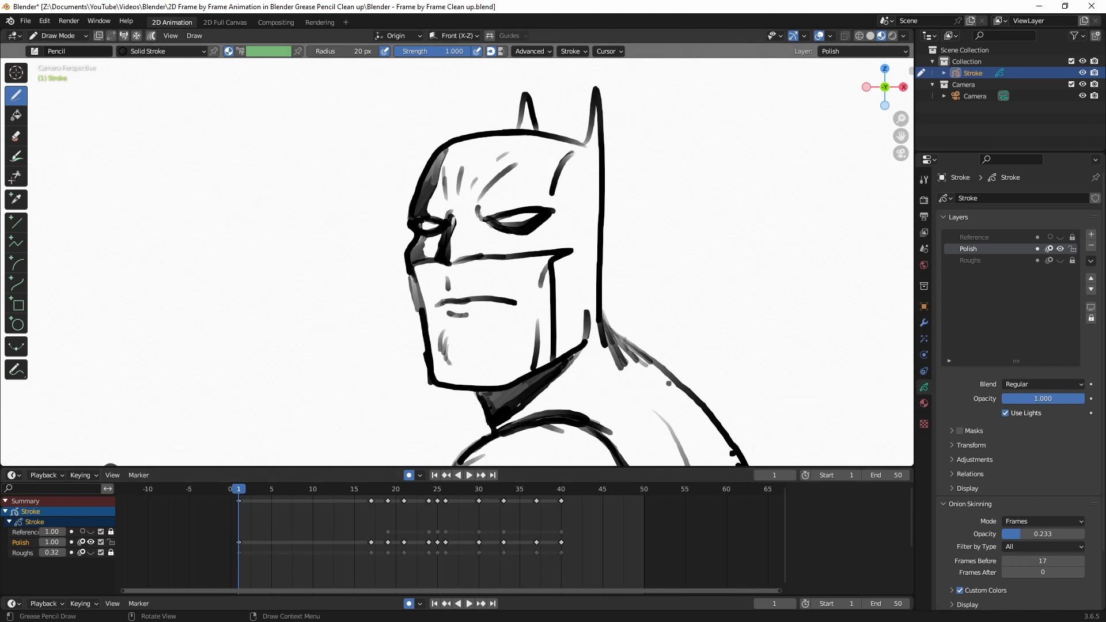
Step: Create a new Grease Pencil material named Blue with Stroke disabled and Fill enabled
scroll(419, 217, down, 4)
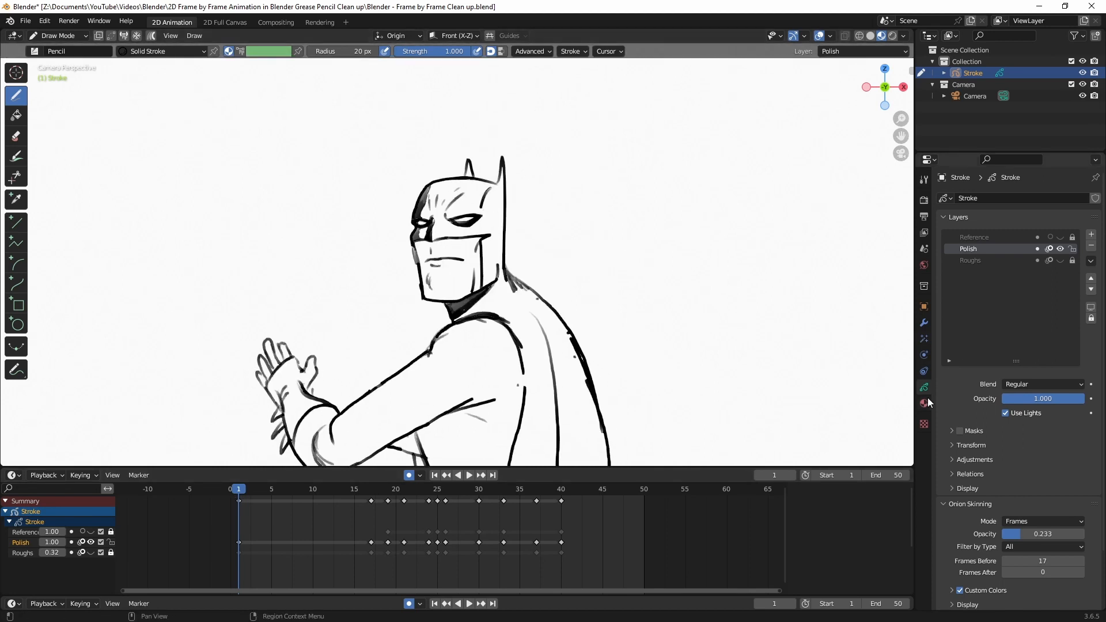
click(925, 402)
click(1020, 408)
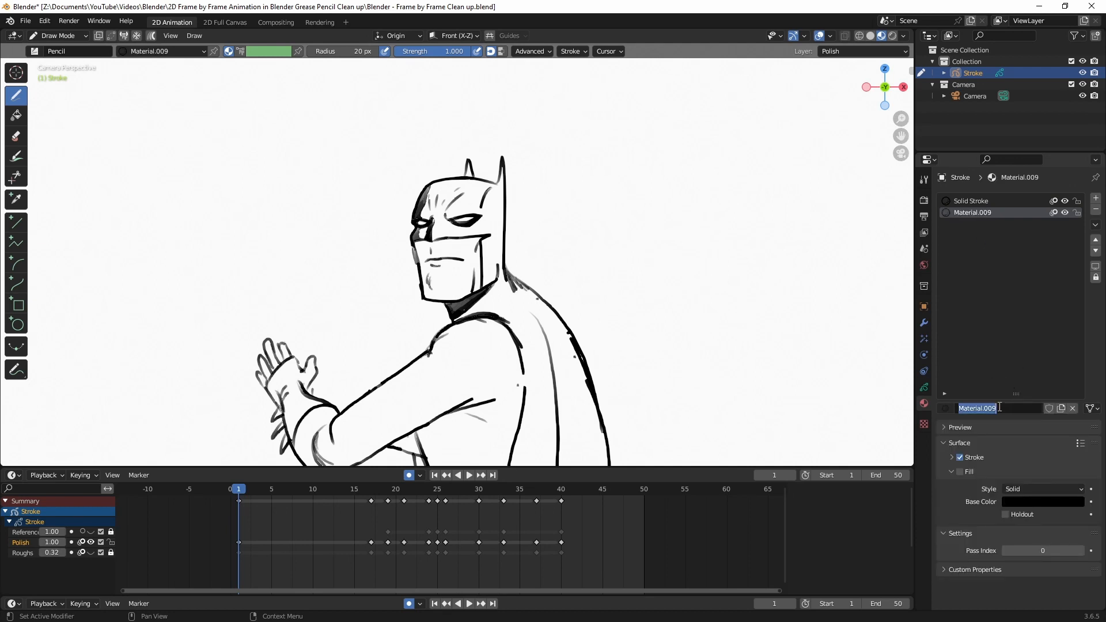
text(Blue)
key(Return)
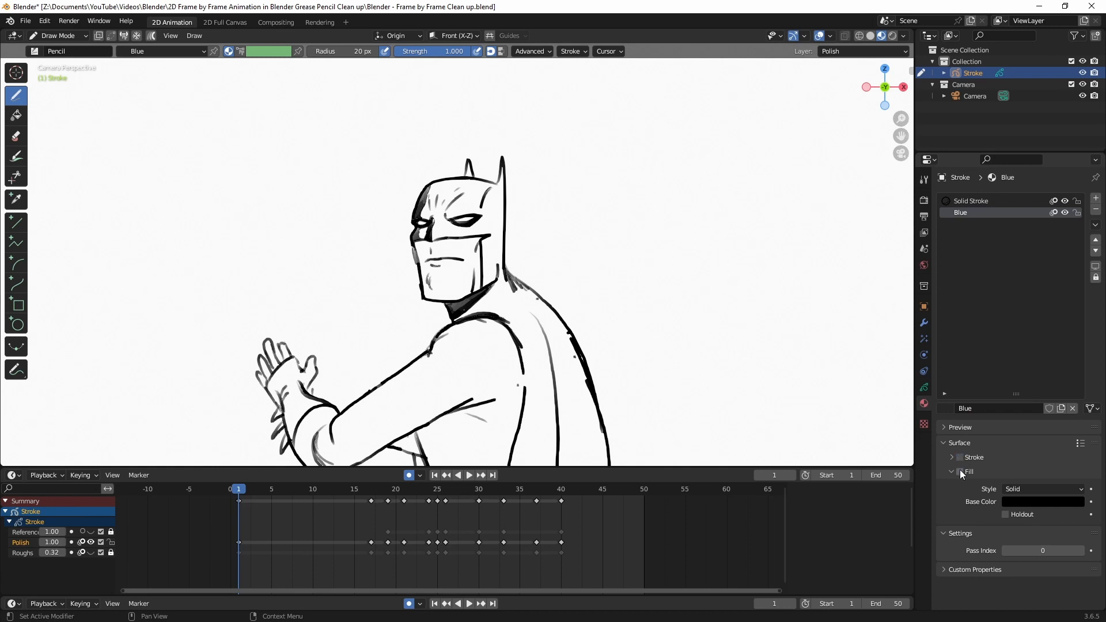
click(960, 472)
Step: Set the Blue material's fill base color to a muted purple-grey
click(1015, 500)
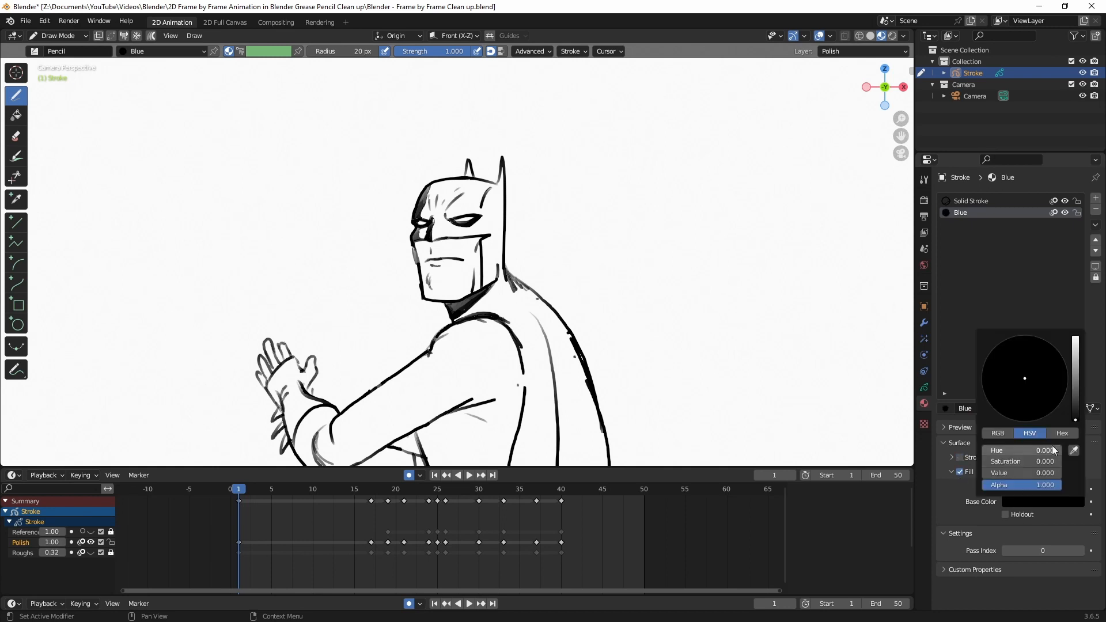
click(1075, 400)
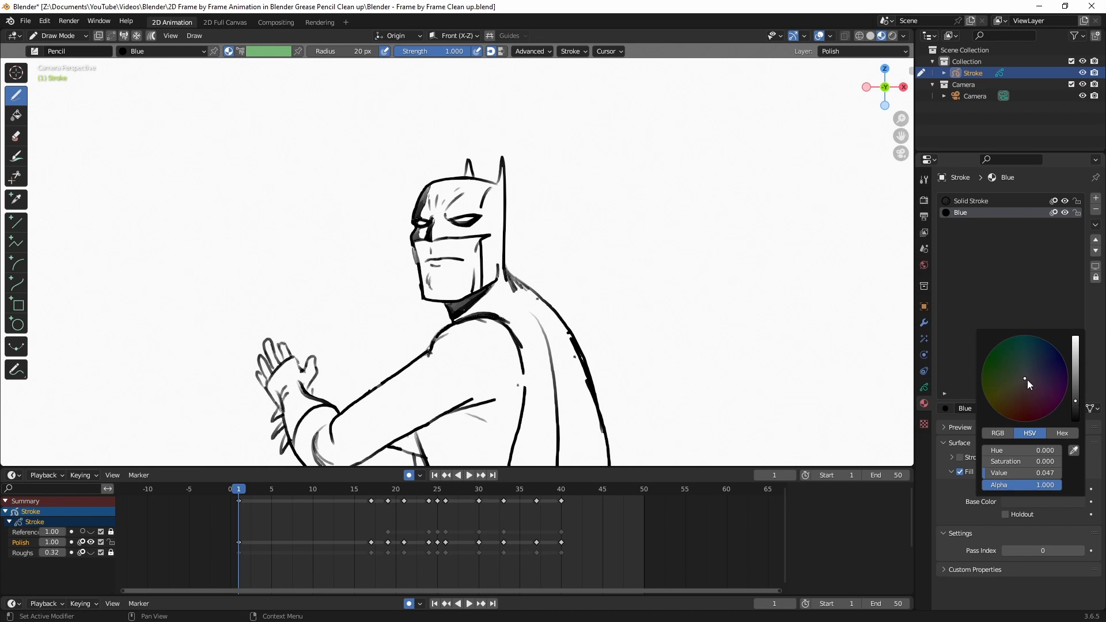
mouse_move(1028, 380)
mouse_down()
mouse_move(1075, 373)
mouse_move(1029, 379)
mouse_up()
click(1075, 381)
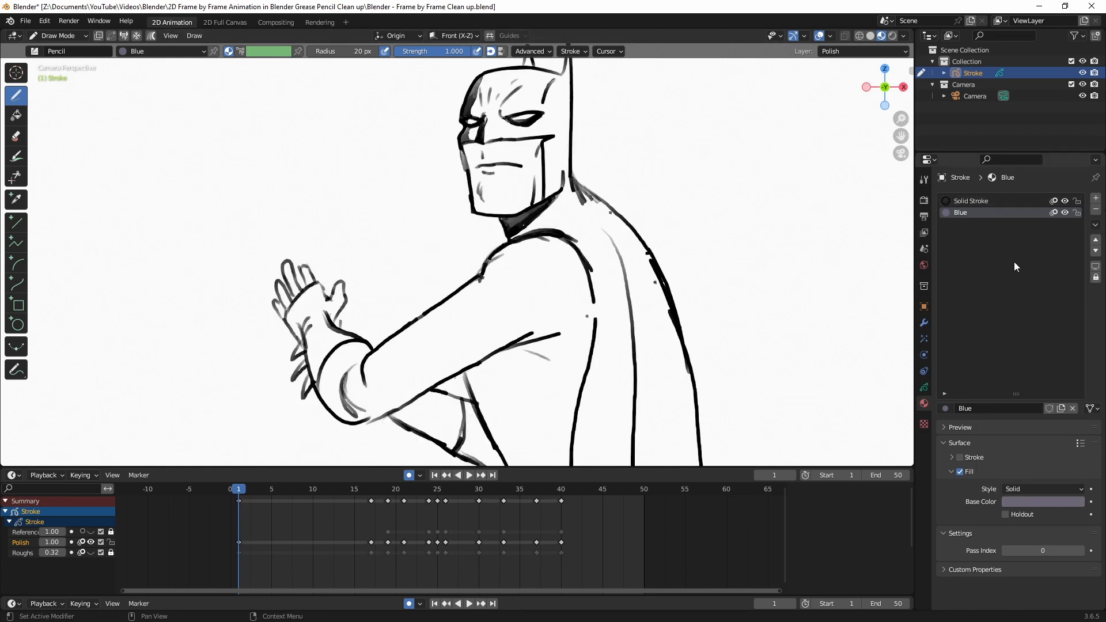
Step: Add a new layer directly above Roughs and name it Blue
click(924, 388)
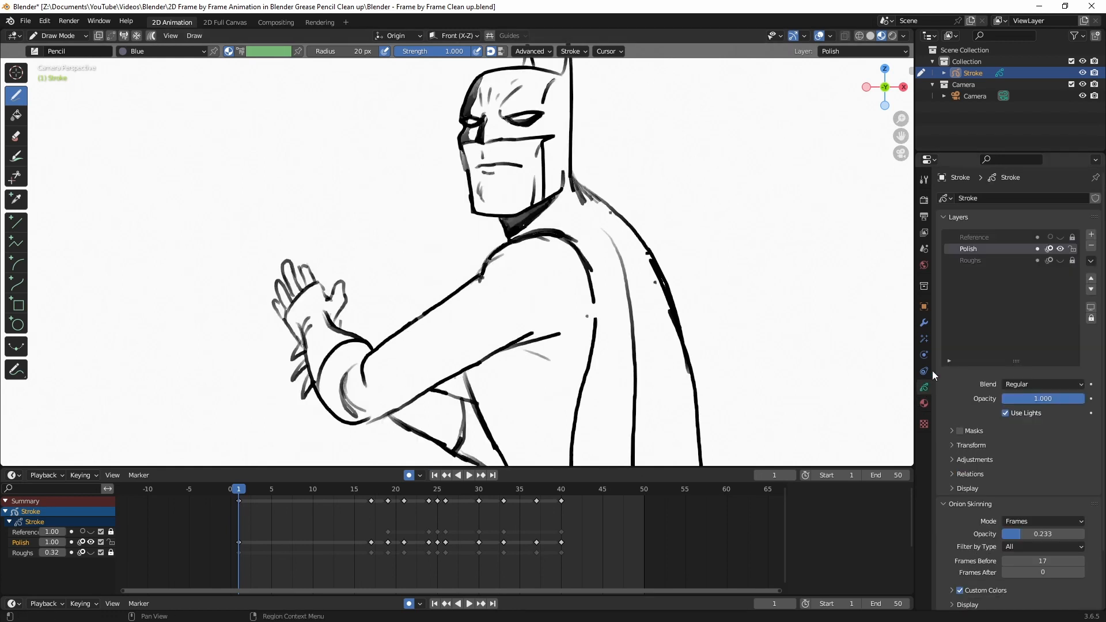
click(976, 259)
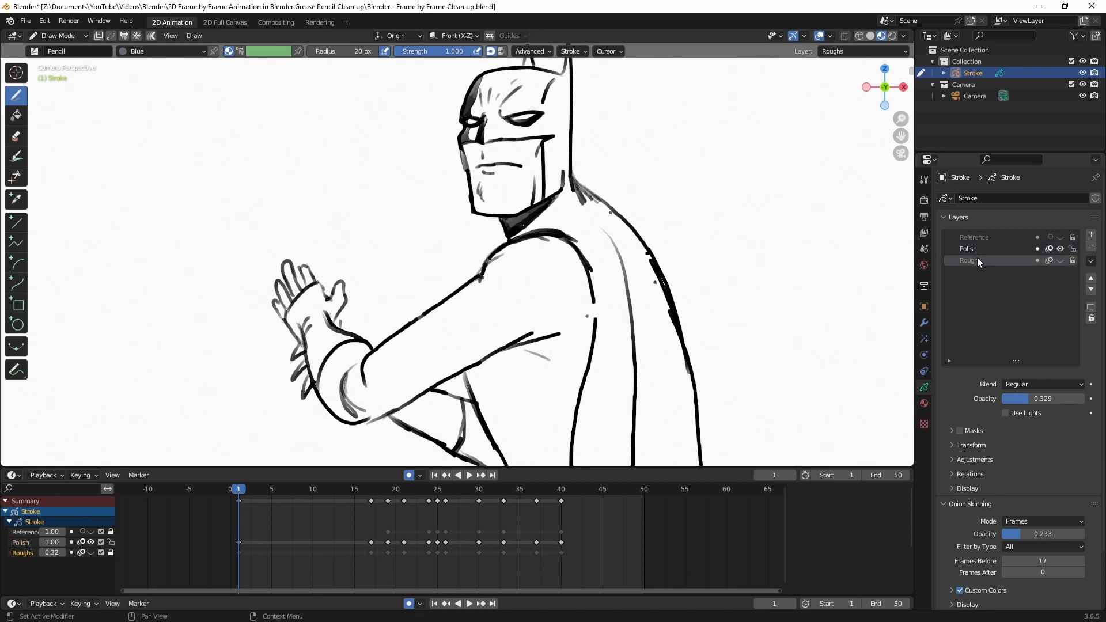
click(1091, 235)
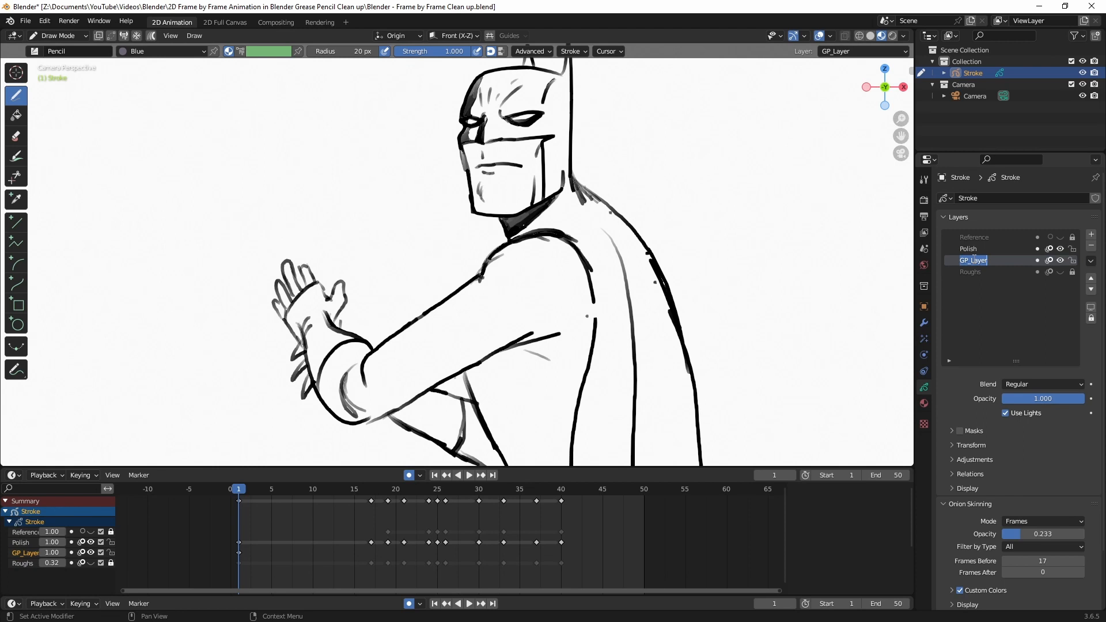
text(Blue)
key(Return)
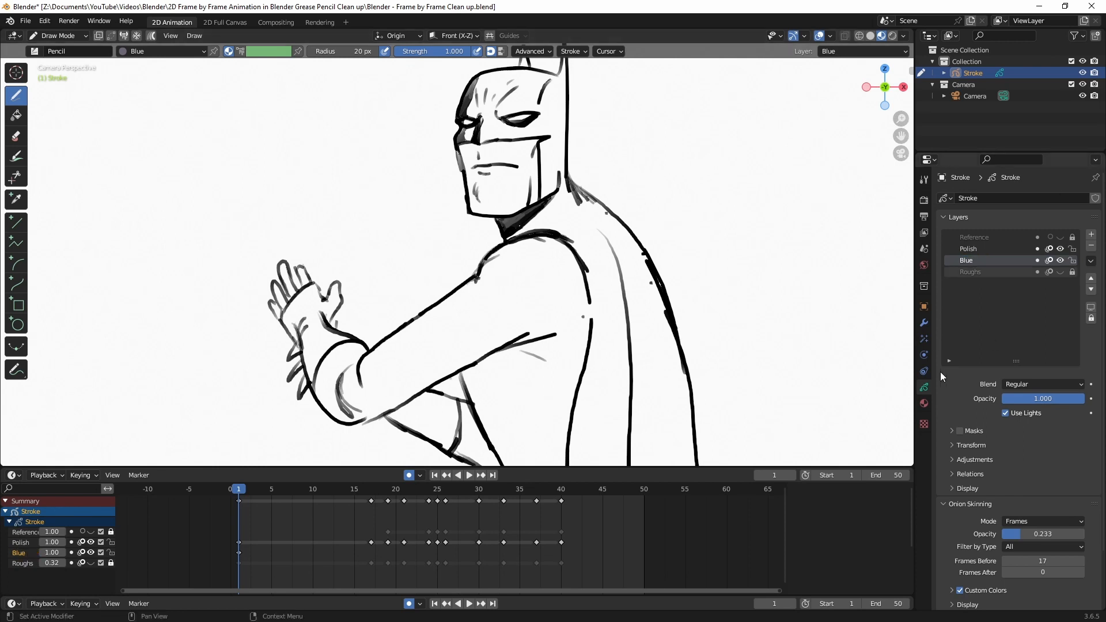
Step: Rename the fill material as Body Blue
click(923, 404)
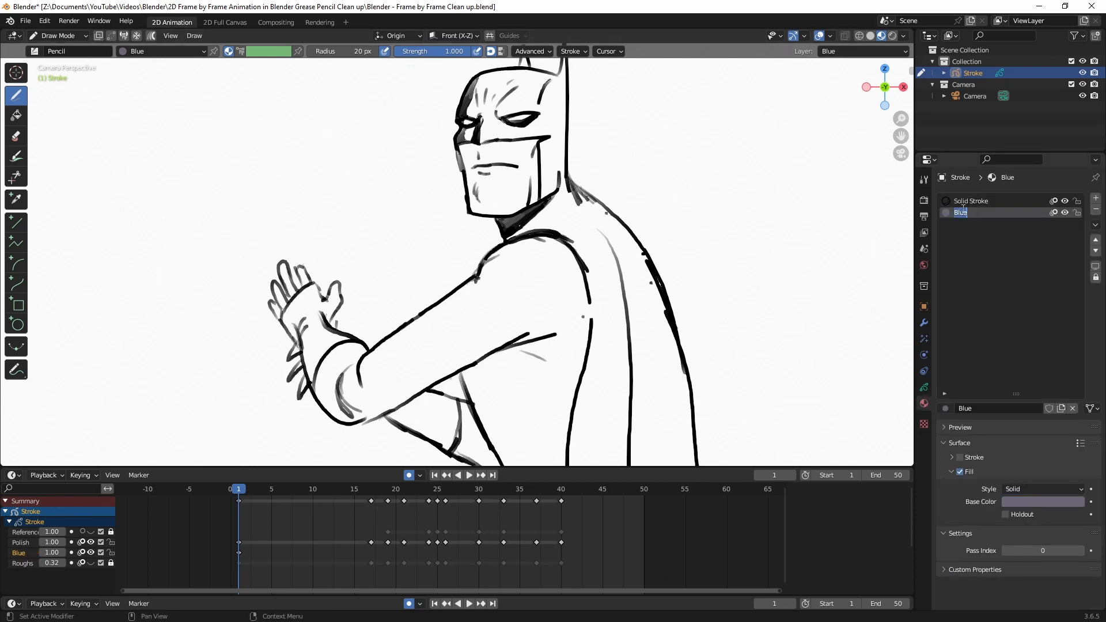
text(Body Blue)
key(Return)
Step: Paint fill shapes on the Blue layer at frame 1 covering the near sleeve, shoulder, torso and far upper arm
shift+middle_drag(480, 301, 437, 274)
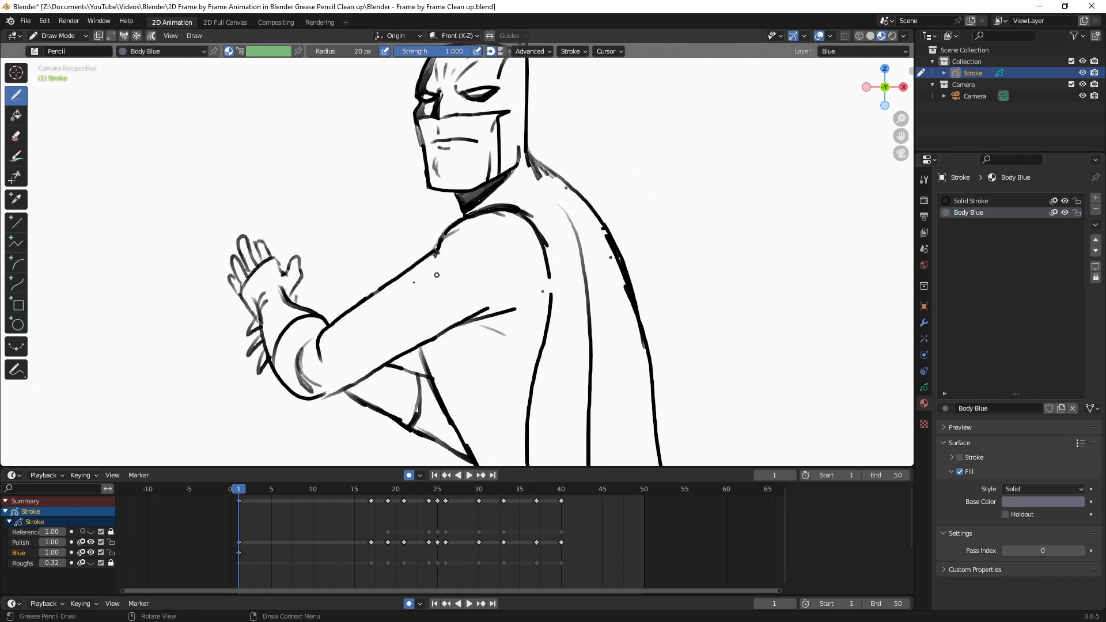
scroll(360, 298, up, 1)
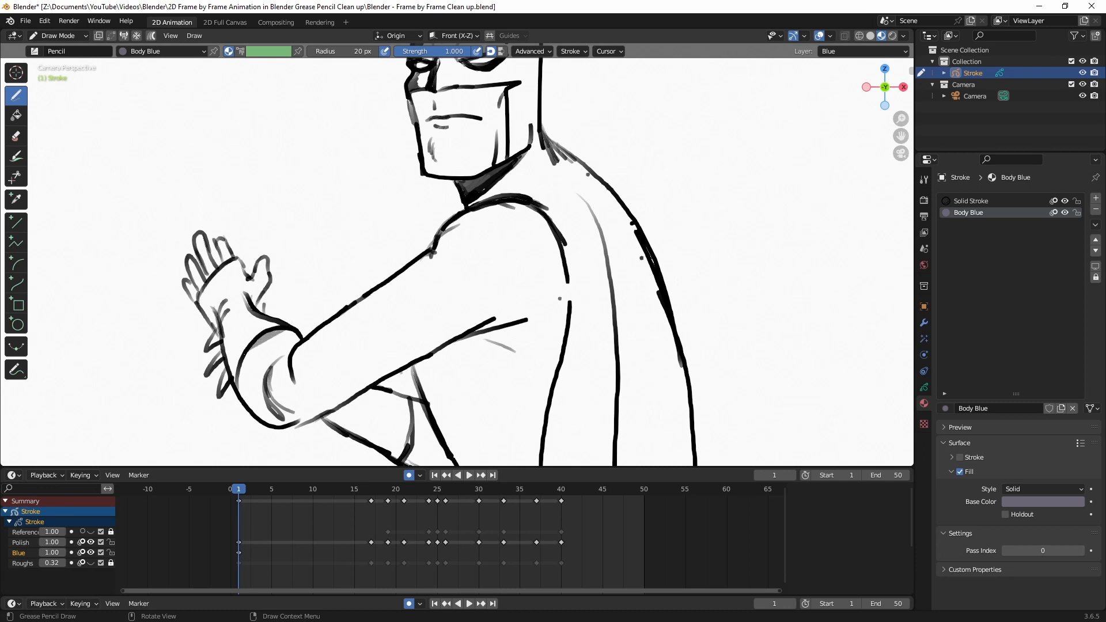
mouse_move(271, 337)
mouse_down()
mouse_move(248, 392)
mouse_move(315, 417)
mouse_move(322, 323)
mouse_move(283, 423)
mouse_up()
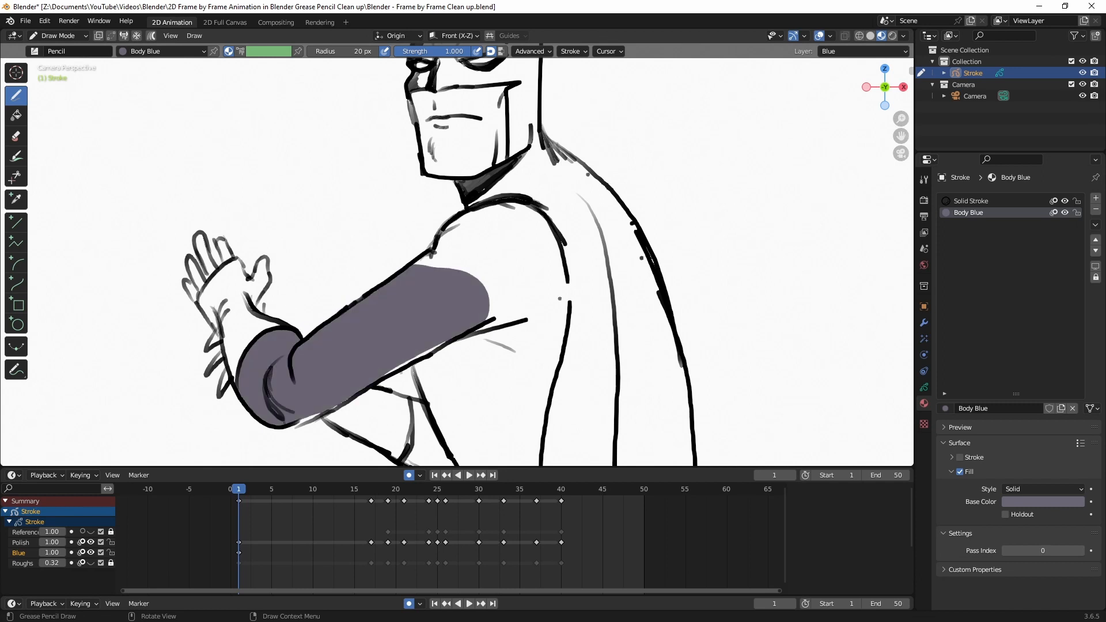
scroll(392, 277, down, 2)
mouse_move(395, 279)
mouse_down()
mouse_move(485, 433)
mouse_move(454, 165)
mouse_move(398, 207)
mouse_up()
drag(493, 257, 483, 298)
mouse_move(398, 303)
mouse_down()
mouse_move(388, 331)
mouse_move(428, 370)
mouse_up()
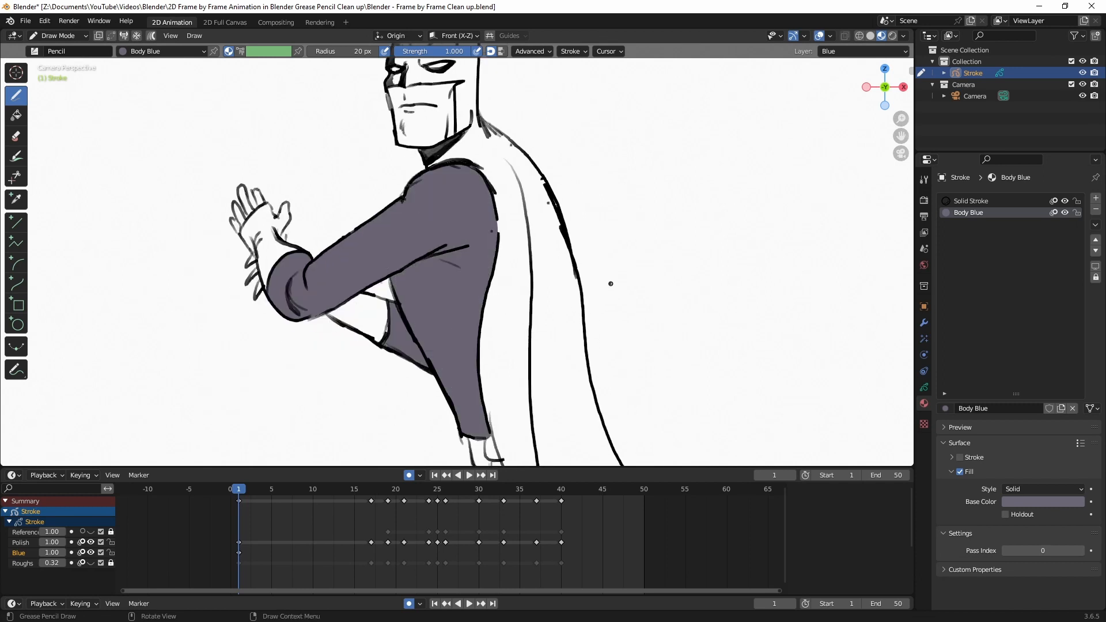
Step: Set Body Blue's base color to hue 0.767, saturation 0.215 and value 0.179
scroll(610, 284, down, 2)
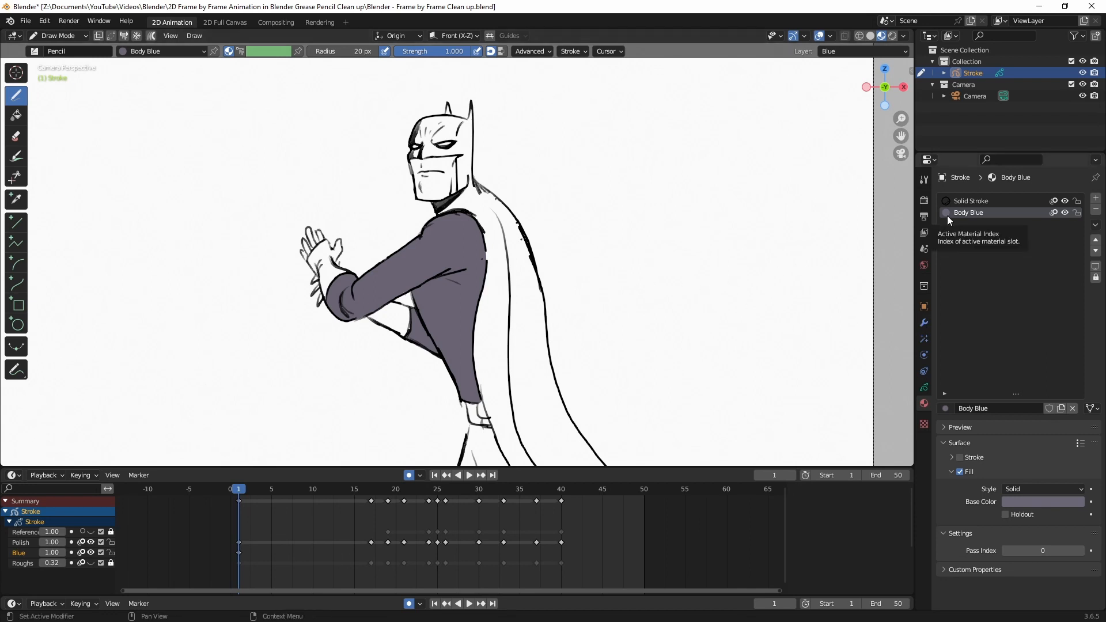
click(1025, 502)
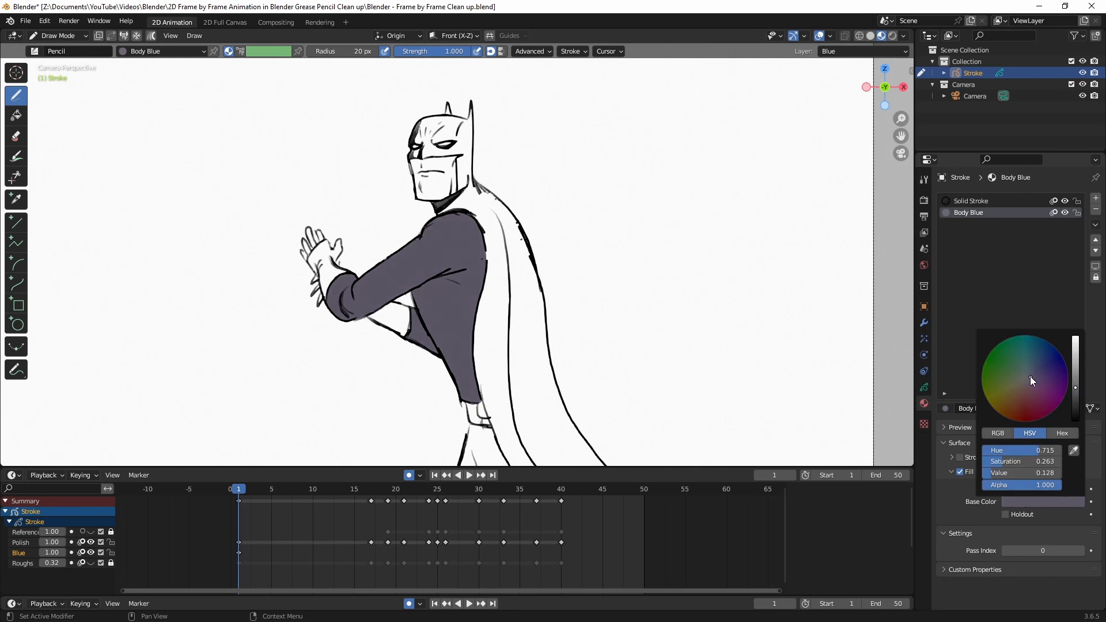
drag(1075, 388, 1028, 378)
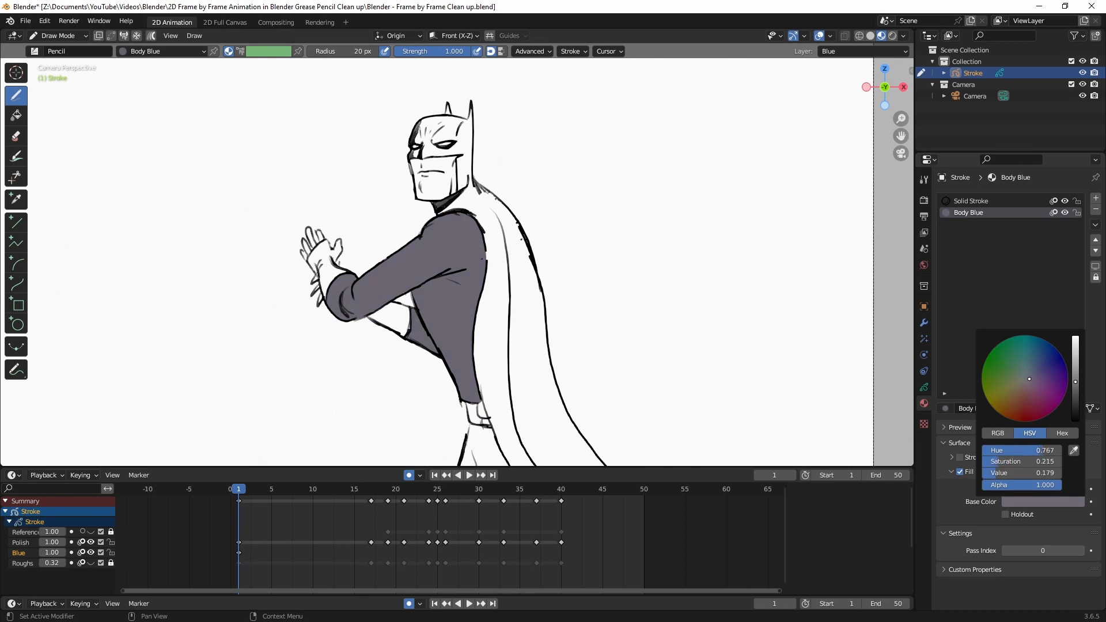
scroll(524, 150, up, 1)
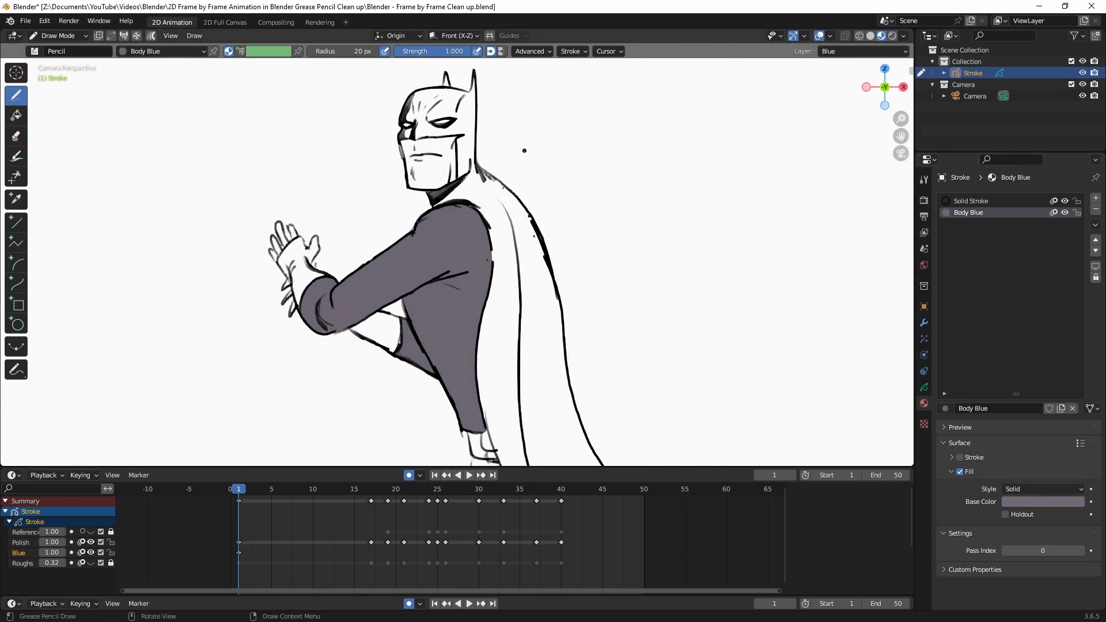
shift+middle_drag(521, 150, 529, 176)
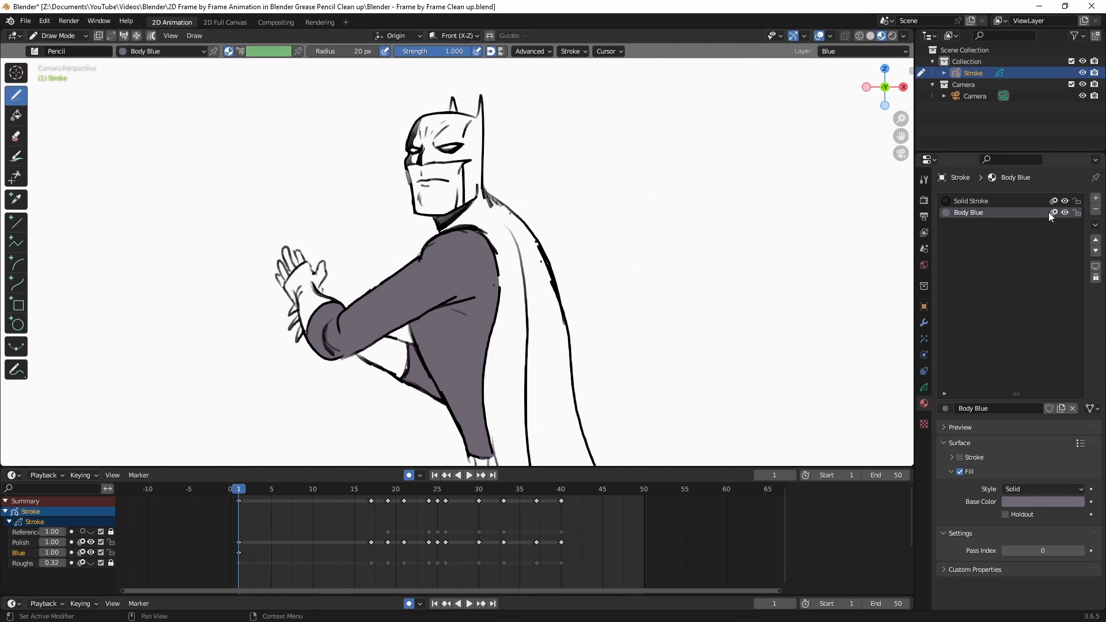
Step: Add a third material with Stroke off and Fill on, and give it a very dark blue-grey base color
click(1097, 199)
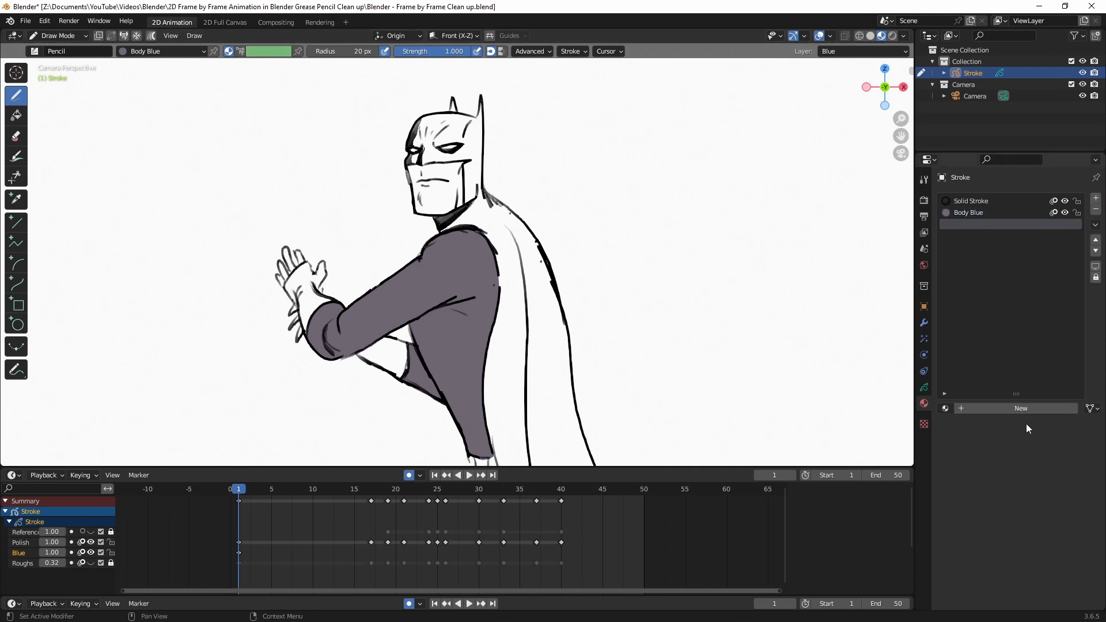
click(1012, 405)
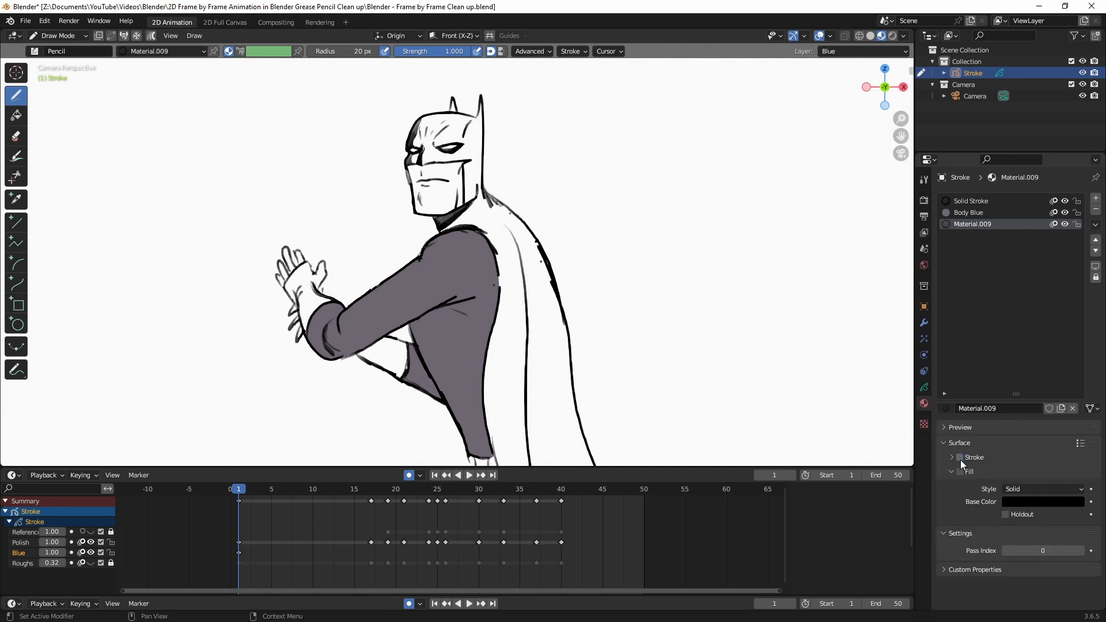
click(1019, 502)
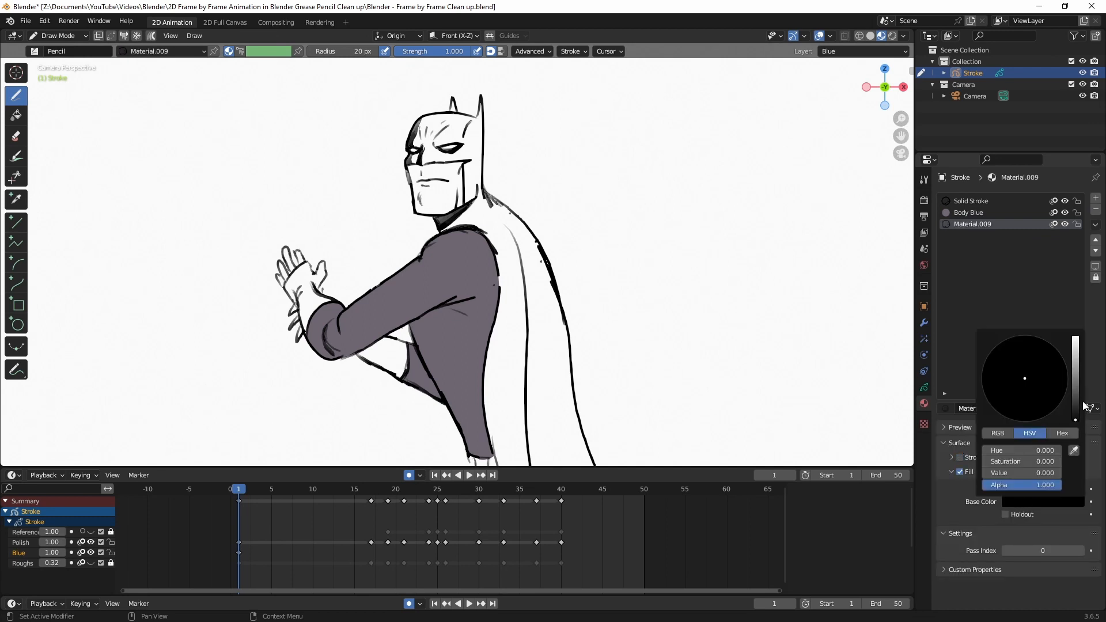
drag(1075, 410, 1029, 371)
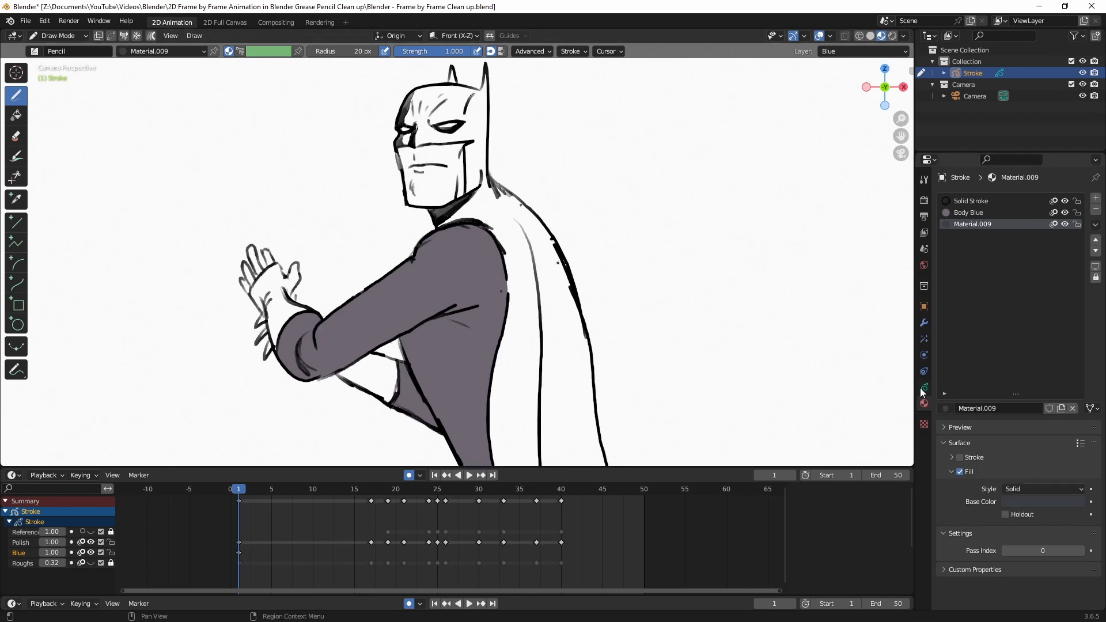
Step: Rename the Blue layer as Body
click(924, 387)
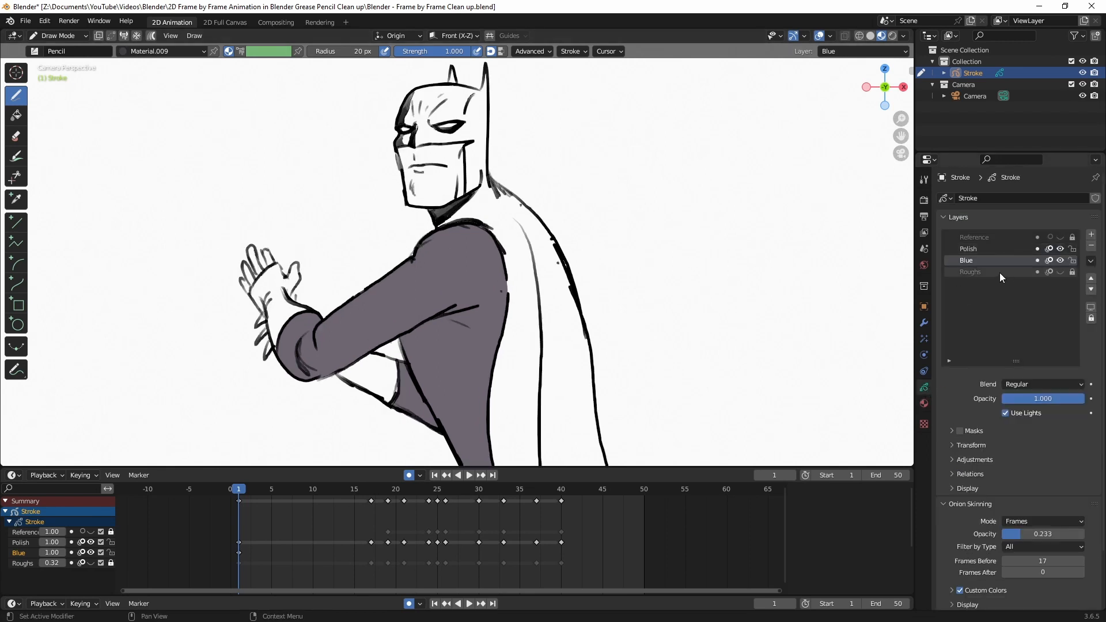
double_click(970, 261)
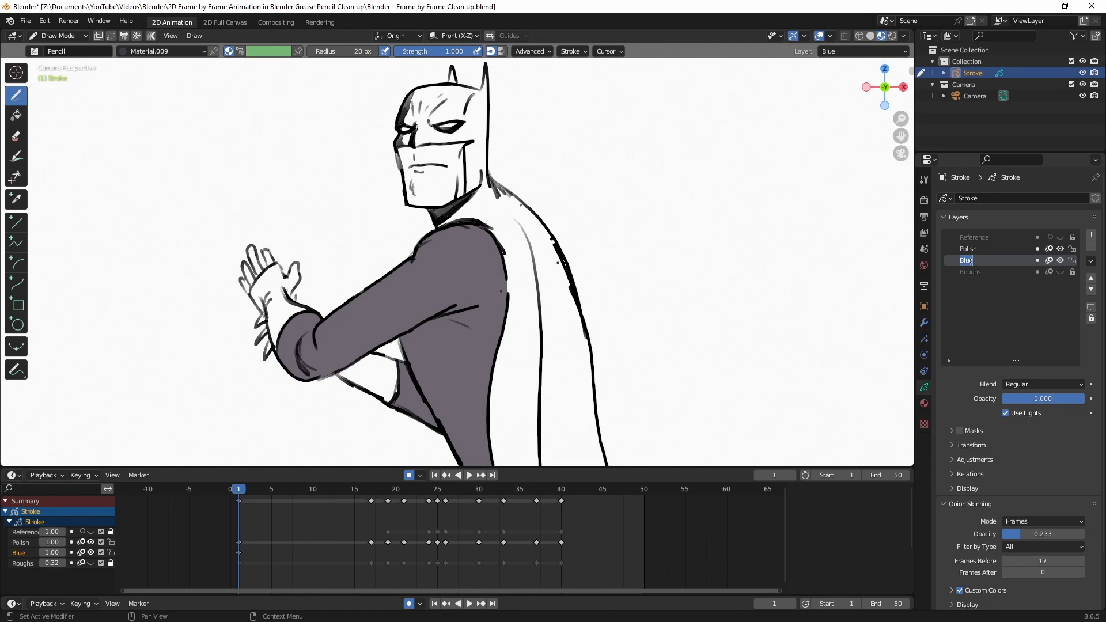
text(Body)
key(Return)
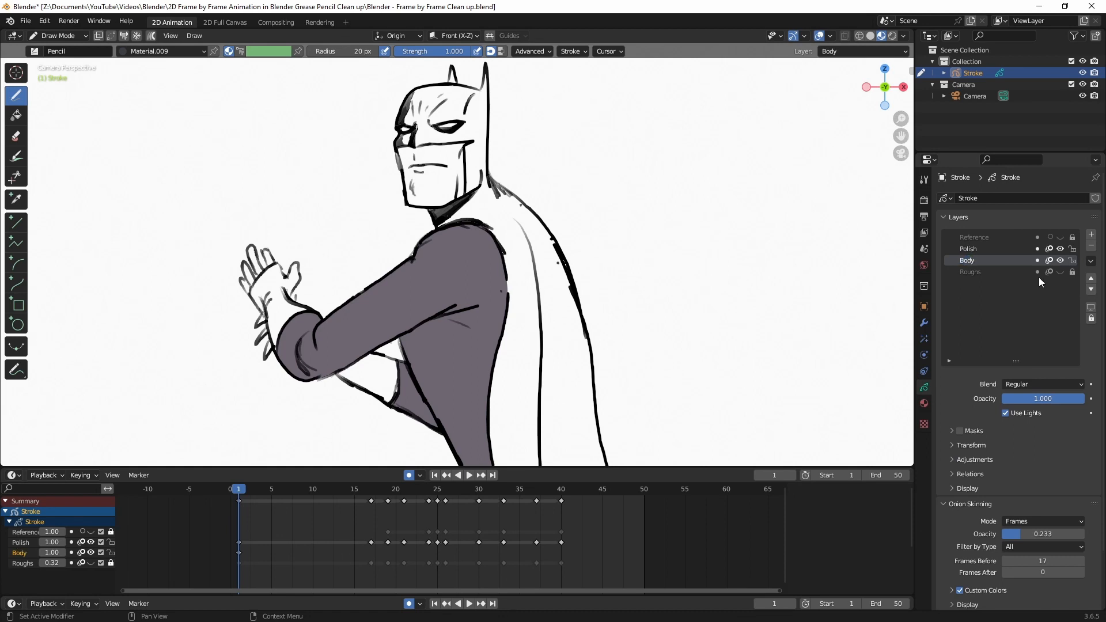
Step: Add a layer directly above Body and name it Cowl and Cape
click(1091, 235)
double_click(989, 262)
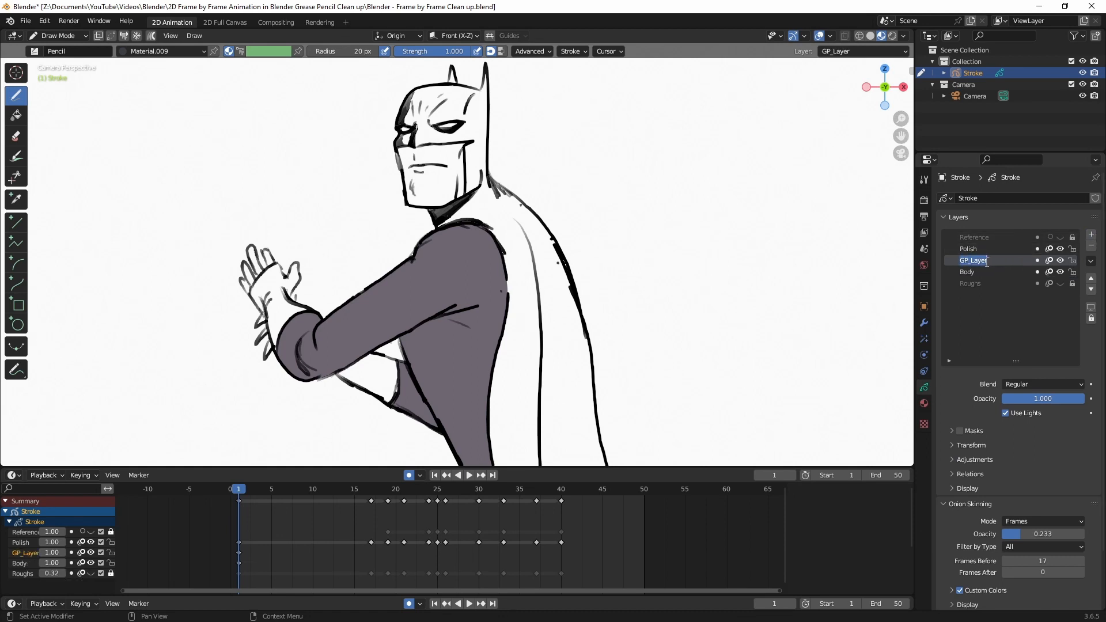
text(Cowl and Cape)
key(Return)
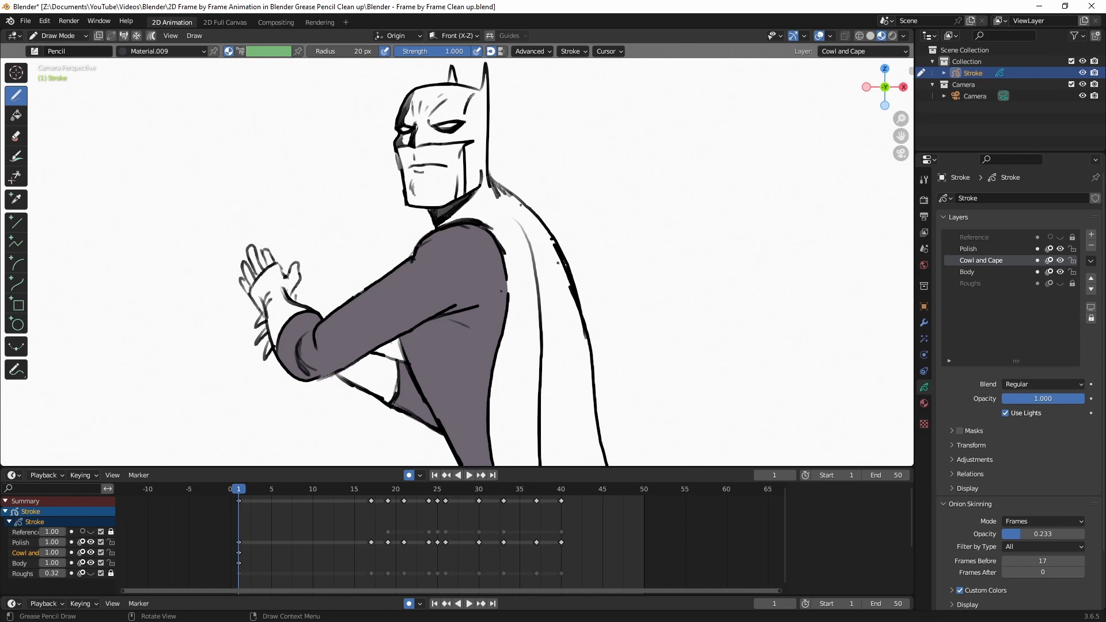
Step: Paint dark fill shapes on the Cowl and Cape layer at frame 1 covering the mask, both ears, neck and upper shoulder of the cape
mouse_move(444, 210)
mouse_down()
mouse_move(482, 78)
mouse_move(491, 196)
mouse_move(510, 247)
mouse_up()
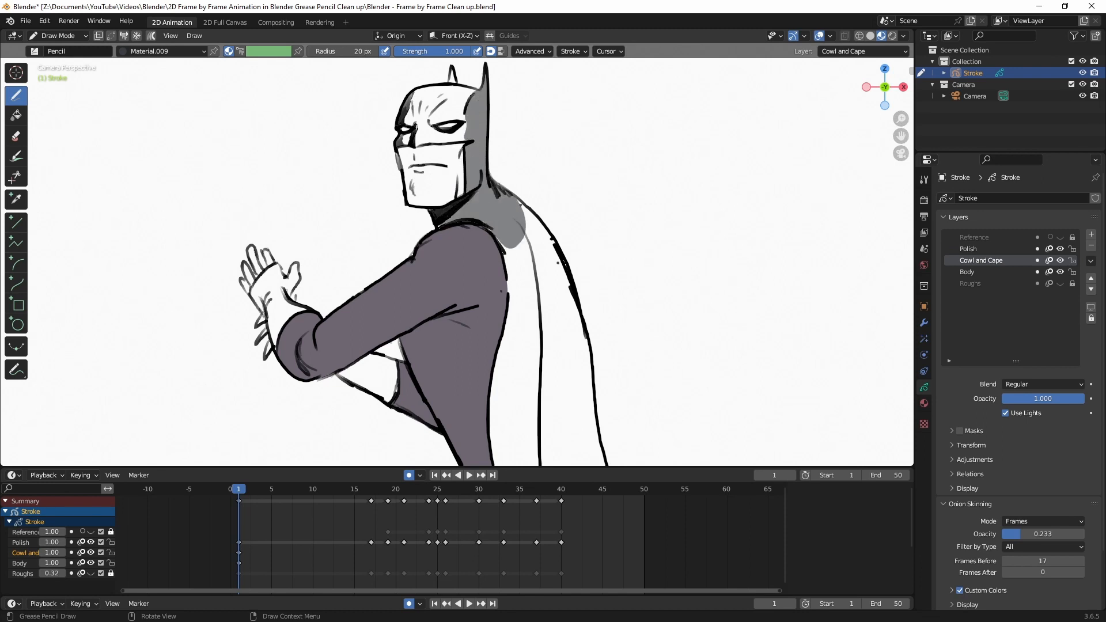
scroll(461, 188, down, 1)
shift+middle_drag(462, 189, 521, 49)
scroll(442, 170, down, 2)
scroll(400, 136, up, 5)
scroll(449, 340, up, 1)
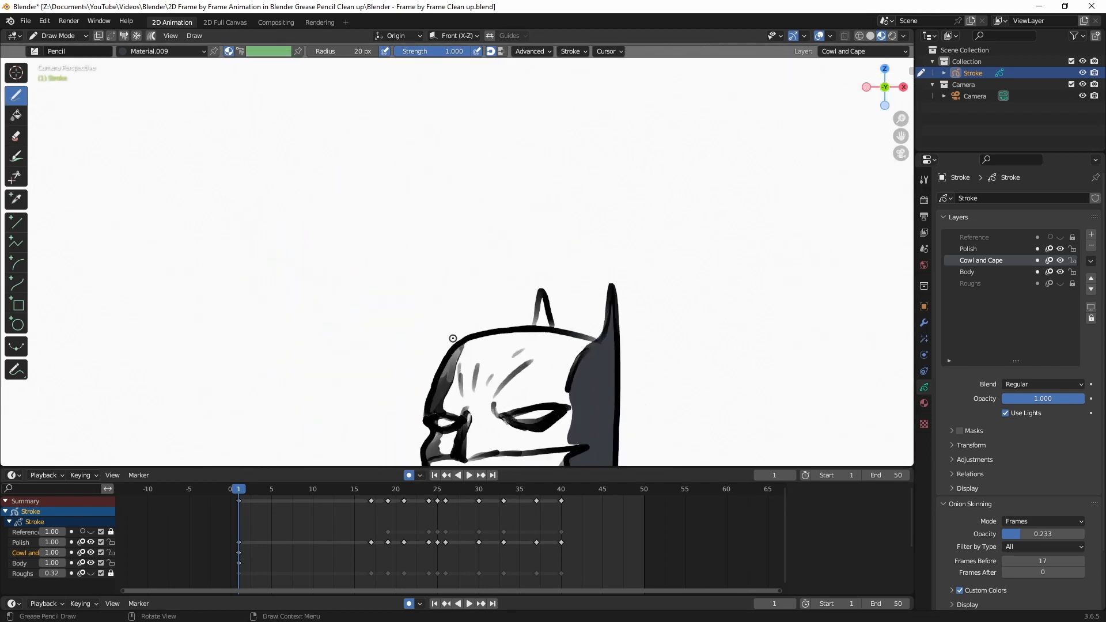
scroll(445, 215, up, 1)
scroll(432, 184, up, 1)
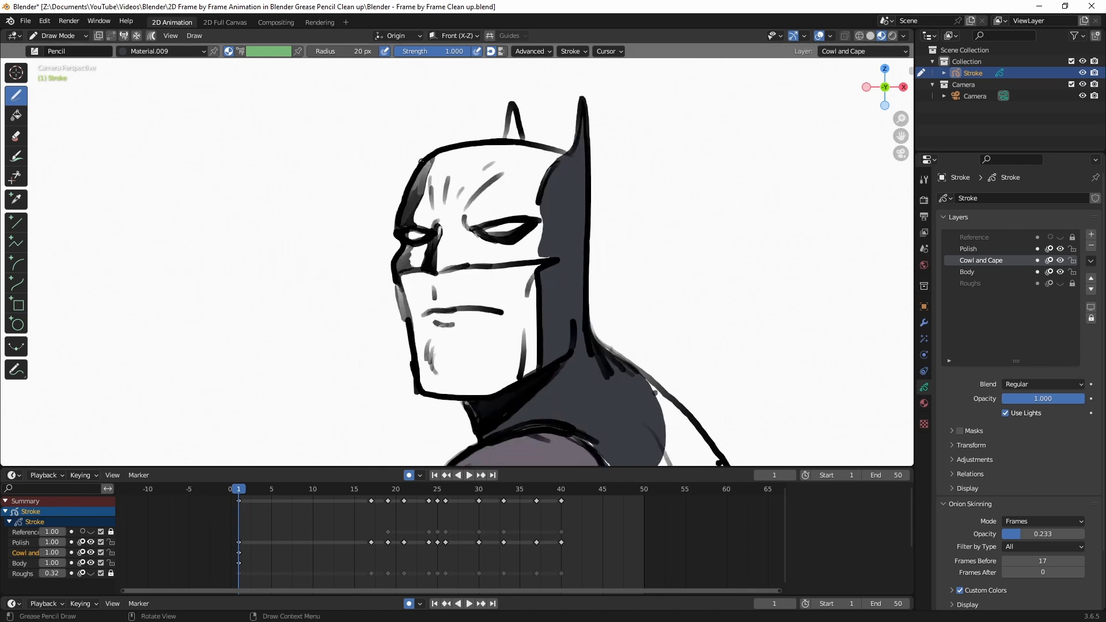
drag(421, 162, 462, 152)
mouse_move(399, 239)
mouse_down()
mouse_move(433, 272)
mouse_move(546, 263)
mouse_move(464, 157)
mouse_up()
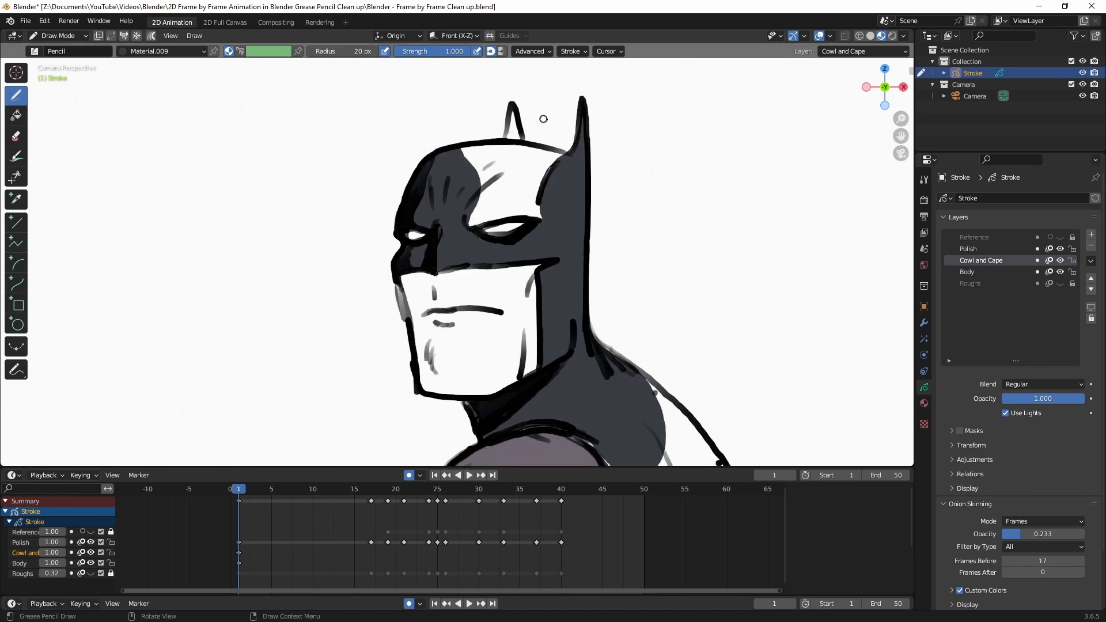
mouse_move(536, 215)
mouse_down()
mouse_move(500, 148)
mouse_move(472, 222)
mouse_up()
drag(508, 137, 521, 139)
Step: Paint dark fill shapes over the hero's gloved hands and forearm cuff on the Cowl and Cape layer at frame 1
scroll(571, 173, down, 2)
shift+middle_drag(571, 173, 553, 392)
scroll(557, 499, down, 1)
shift+middle_drag(346, 248, 589, 252)
scroll(589, 252, up, 2)
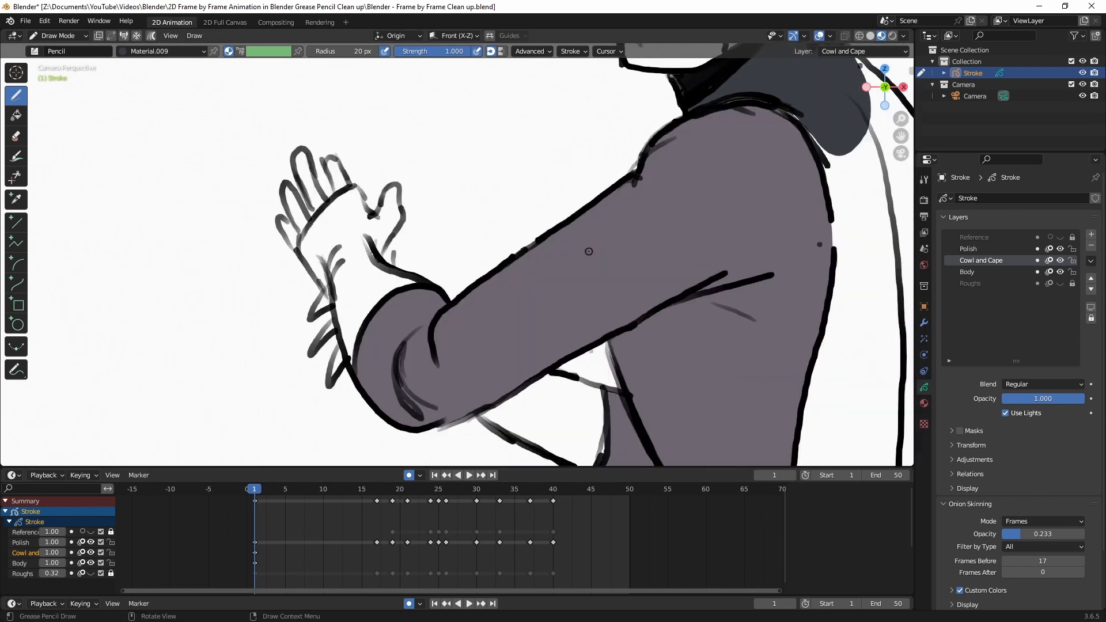
mouse_move(285, 222)
mouse_down()
mouse_move(346, 369)
mouse_move(414, 231)
mouse_move(328, 156)
mouse_move(297, 173)
mouse_move(285, 219)
mouse_up()
scroll(359, 273, down, 4)
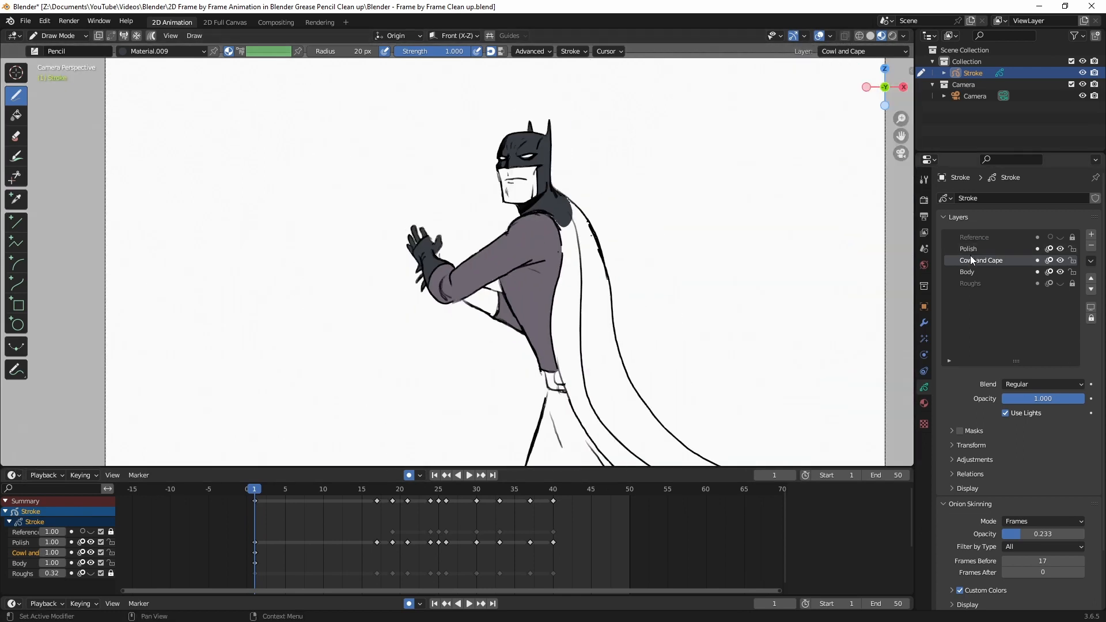
Step: Make the Body layer active and open the name of the third, dark fill material for editing
click(968, 272)
click(925, 404)
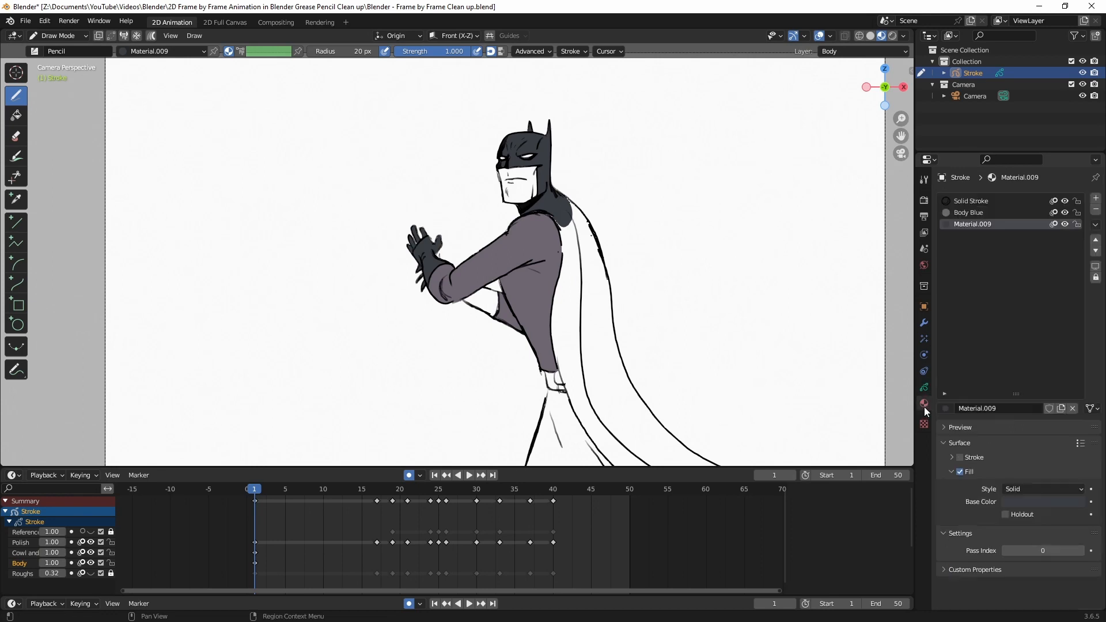
double_click(974, 224)
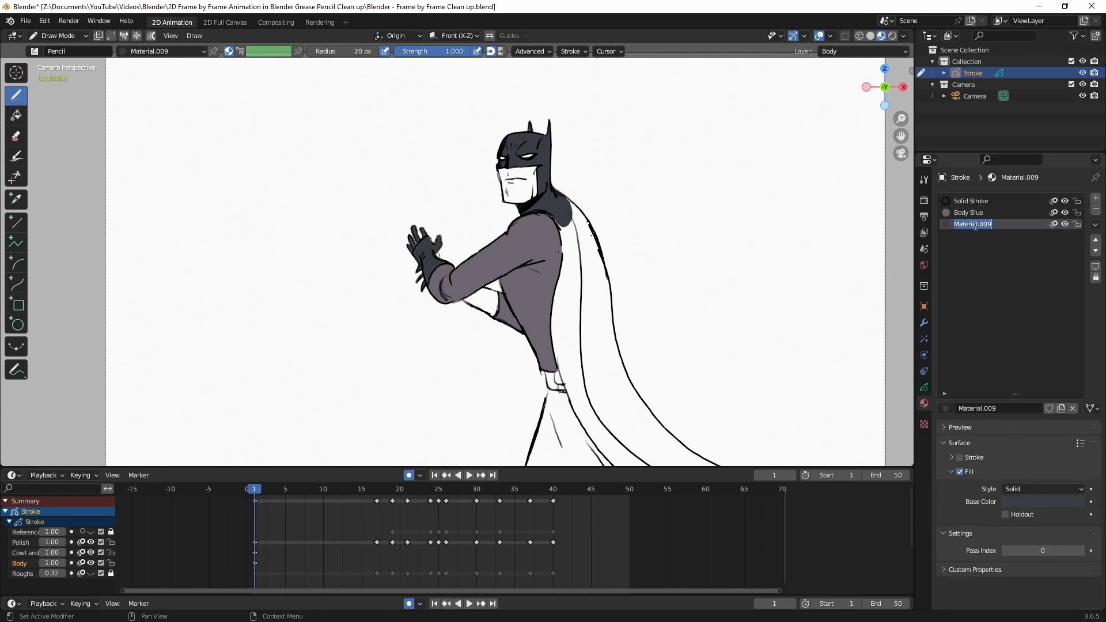
Step: Name the new material Cowl and Cape and shift the Body Blue fill color from purplish to a cooler neutral gray
text(Cowl and Cape)
key(Return)
click(949, 212)
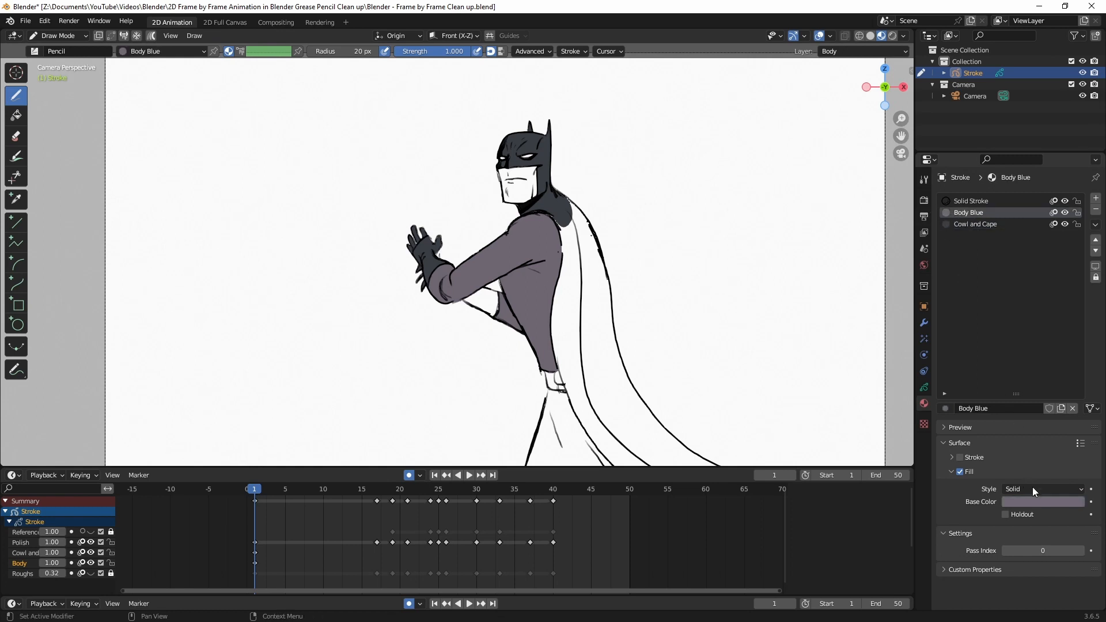
click(1034, 502)
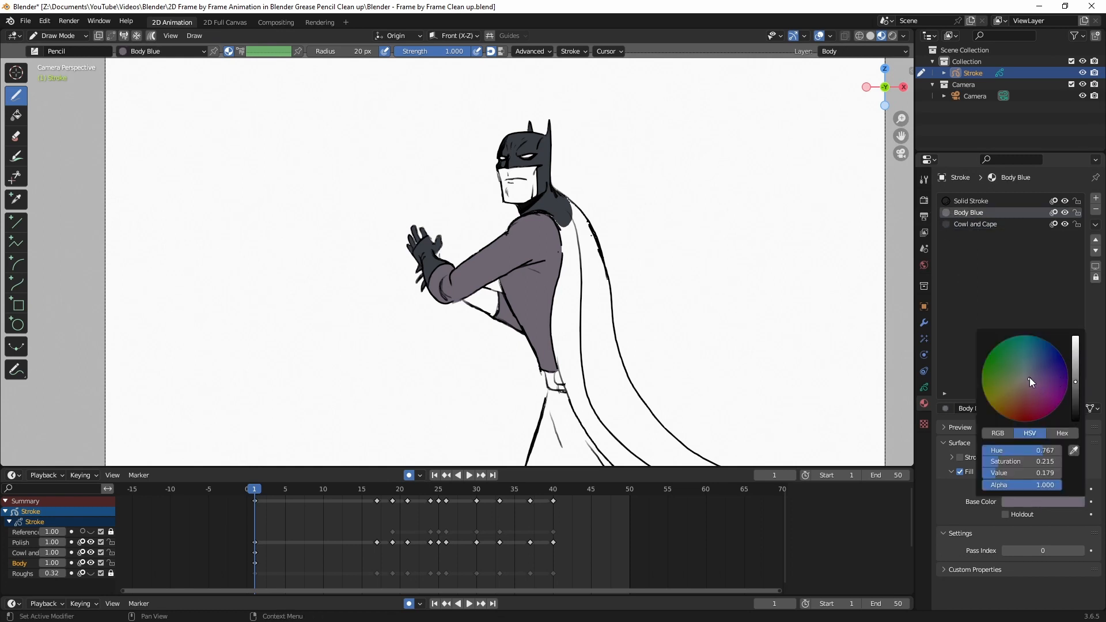
drag(1029, 378, 1027, 377)
click(1075, 379)
scroll(587, 296, up, 3)
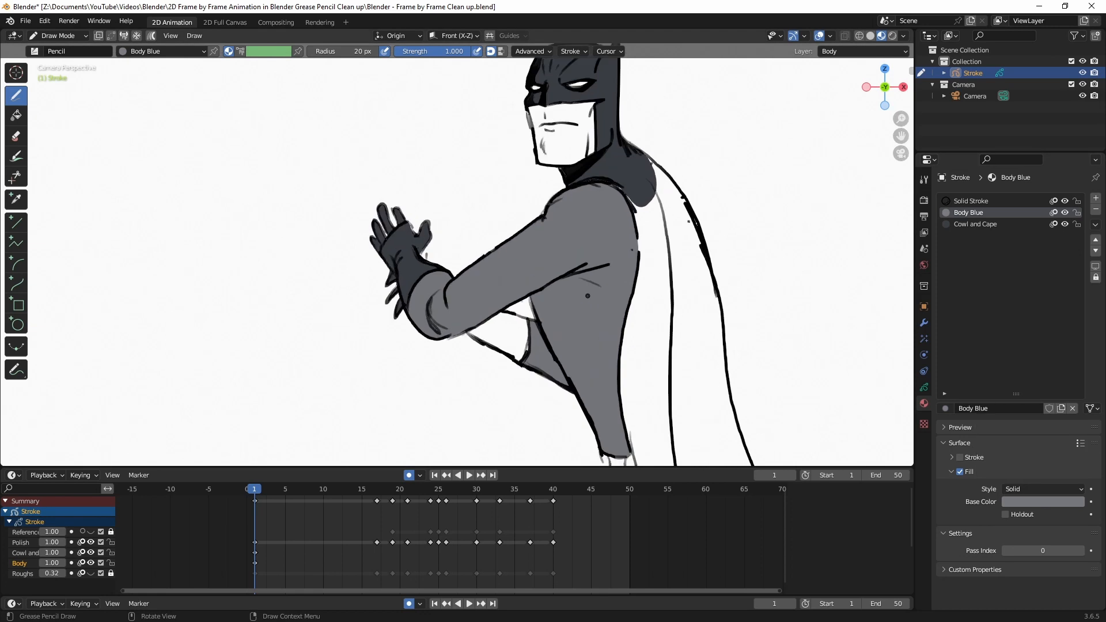
shift+middle_drag(587, 296, 522, 274)
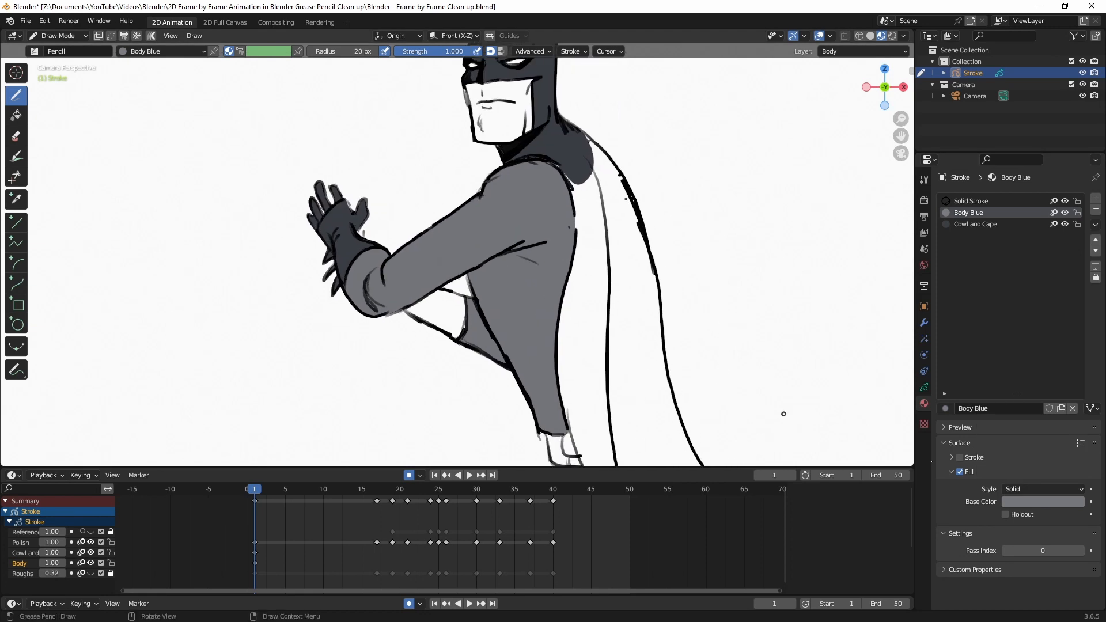
Step: Fill the far forearm's glove with the Cowl and Cape material on the Cowl and Cape layer
click(970, 226)
click(924, 388)
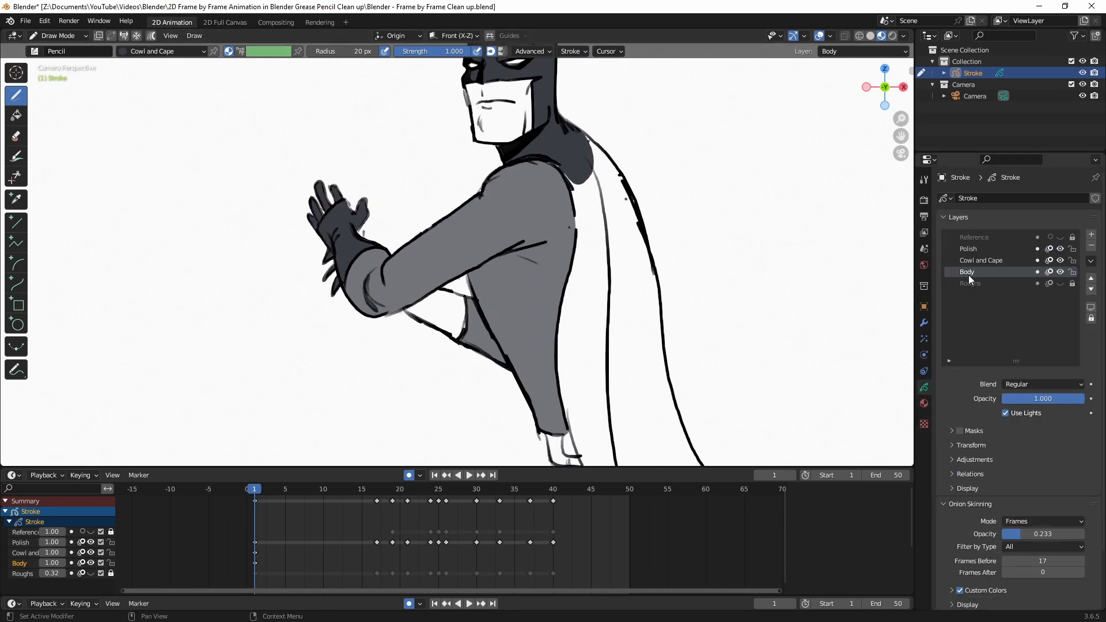
click(985, 262)
scroll(429, 291, up, 3)
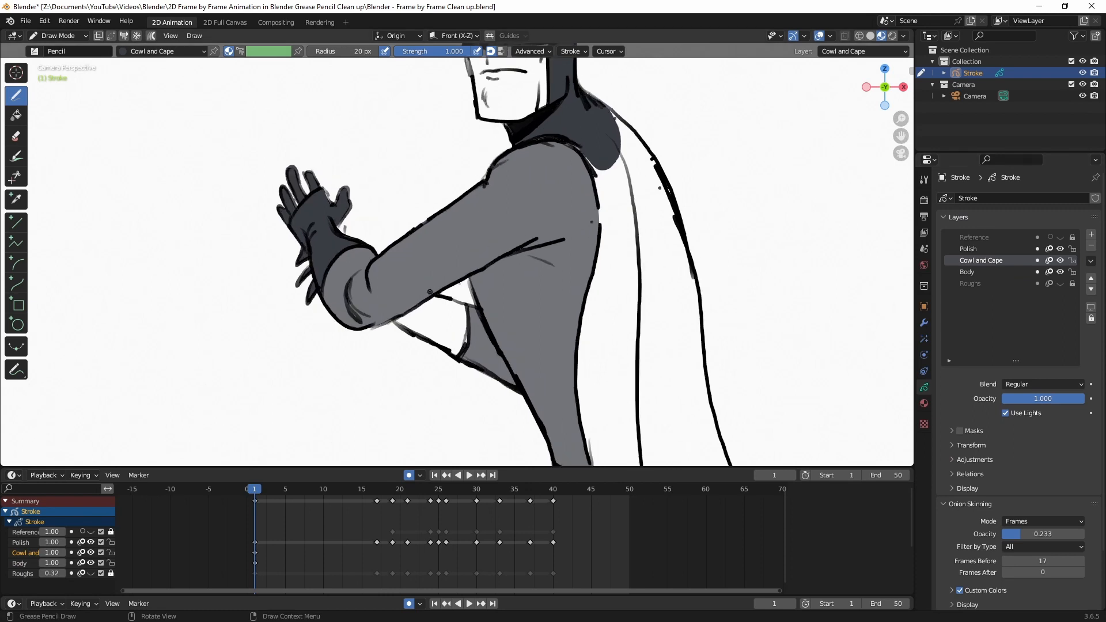
shift+middle_drag(429, 292, 305, 218)
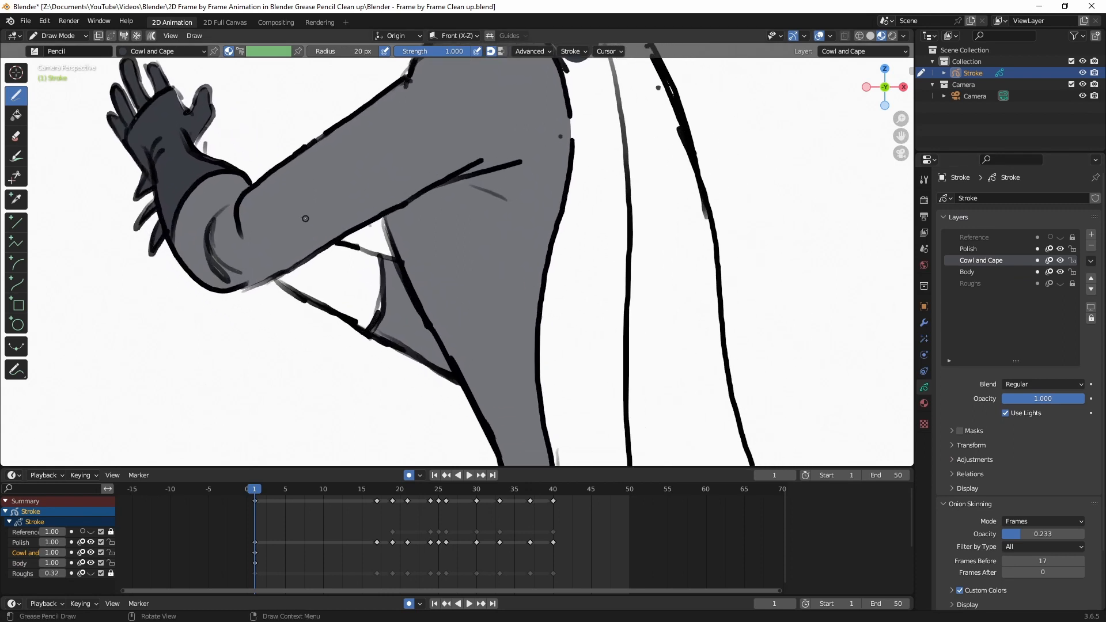
mouse_move(350, 321)
mouse_down()
mouse_move(369, 328)
mouse_move(381, 257)
mouse_move(357, 248)
mouse_move(257, 278)
mouse_up()
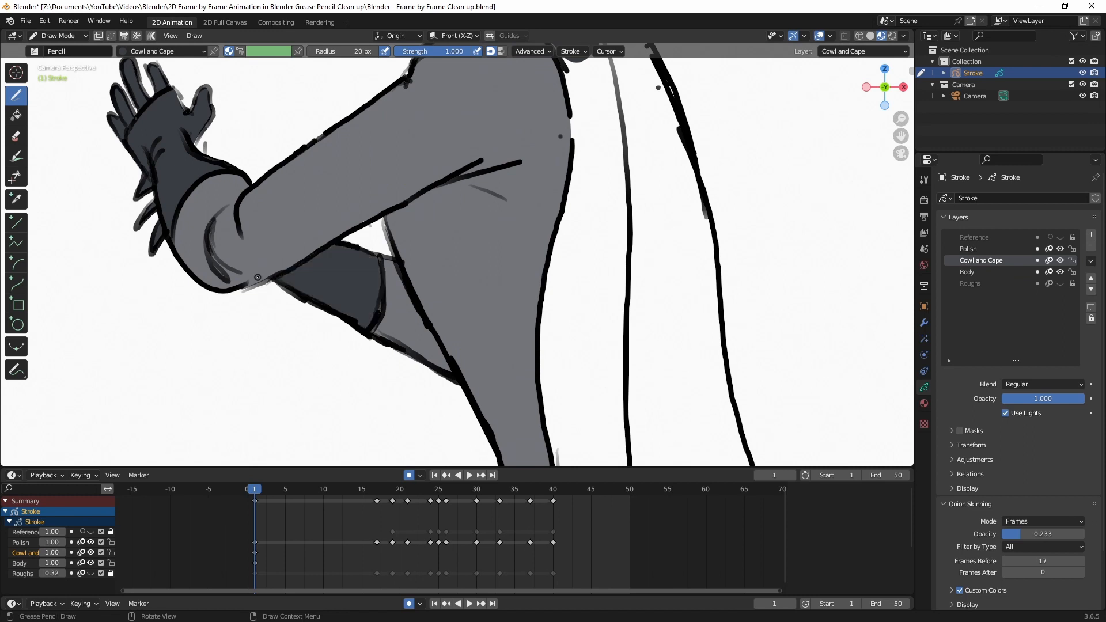
Step: Fill the whole cape with the Cowl and Cape material, from the shoulder down to its trailing tip below the camera frame
shift+middle_drag(207, 218, 156, 560)
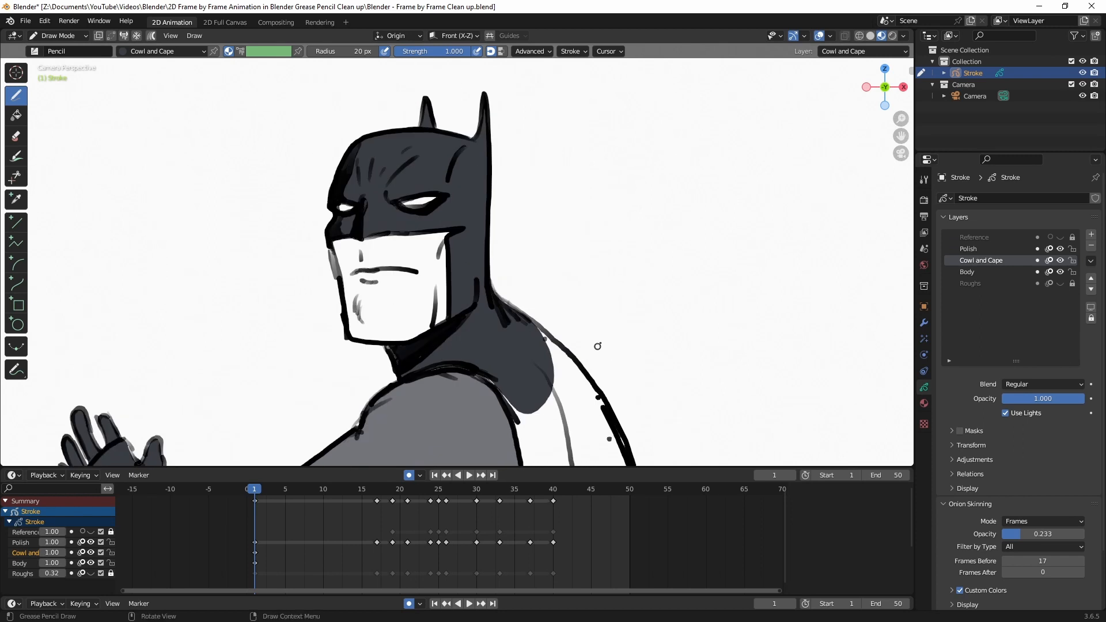
shift+middle_drag(597, 346, 412, 129)
mouse_move(354, 100)
mouse_down()
mouse_move(478, 444)
mouse_move(331, 190)
mouse_move(346, 112)
mouse_up()
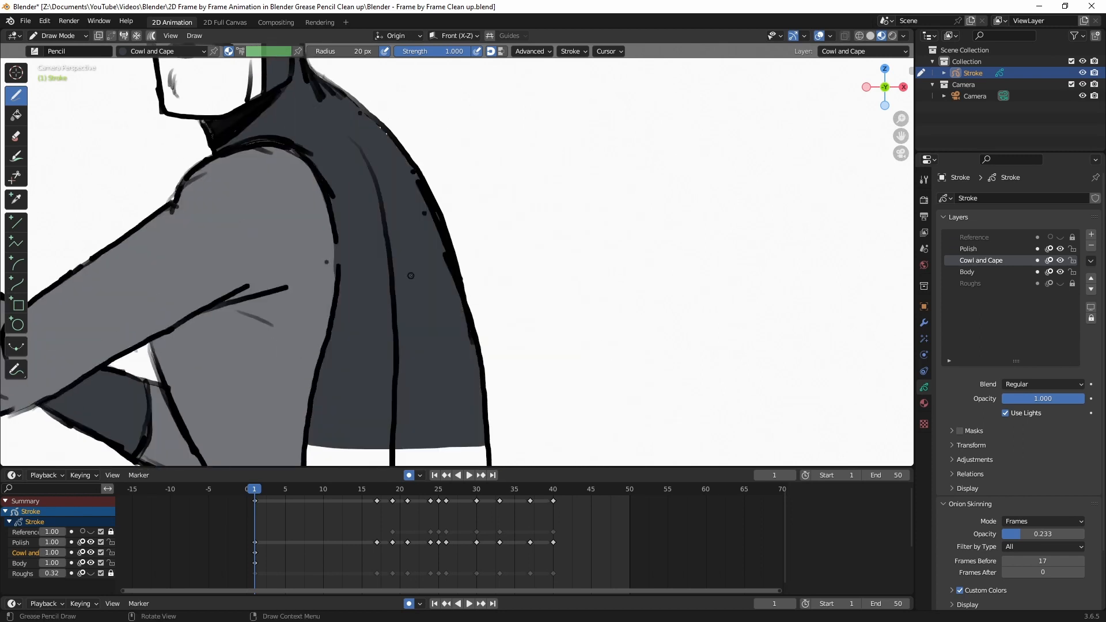
shift+middle_drag(347, 261, 346, 220)
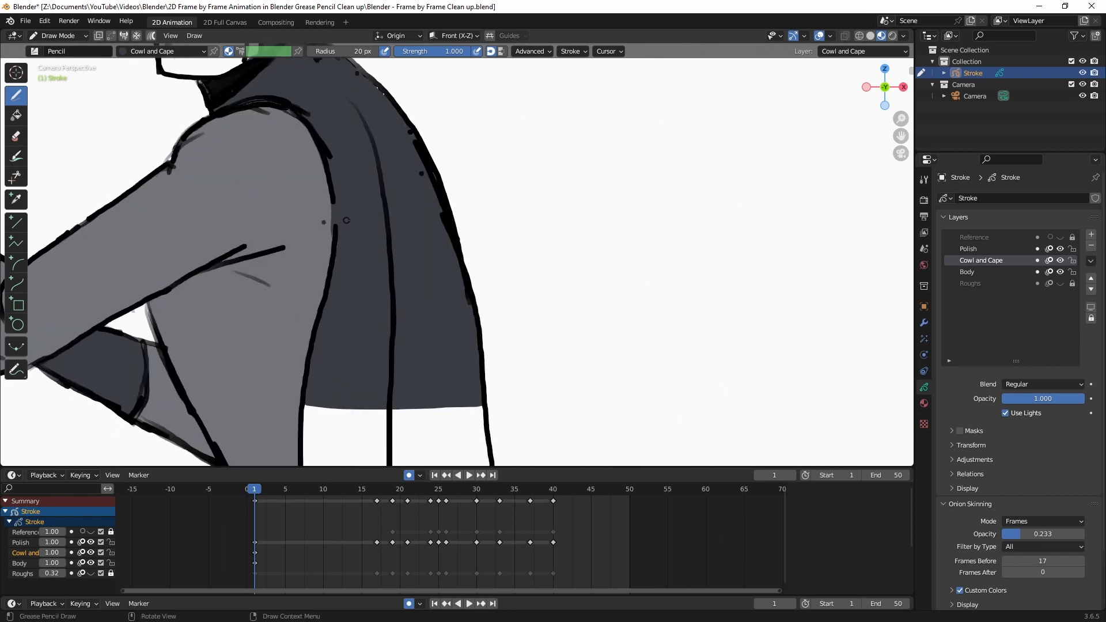
shift+middle_drag(416, 300, 412, 142)
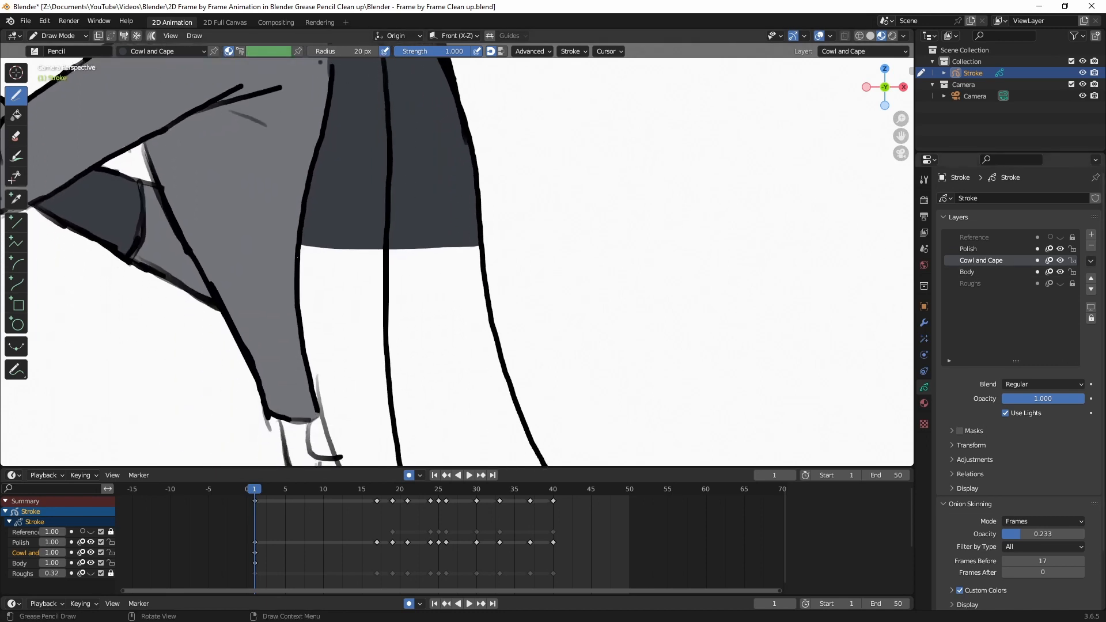
mouse_move(302, 247)
mouse_down()
mouse_move(317, 399)
mouse_move(390, 448)
mouse_move(517, 412)
mouse_move(482, 248)
mouse_up()
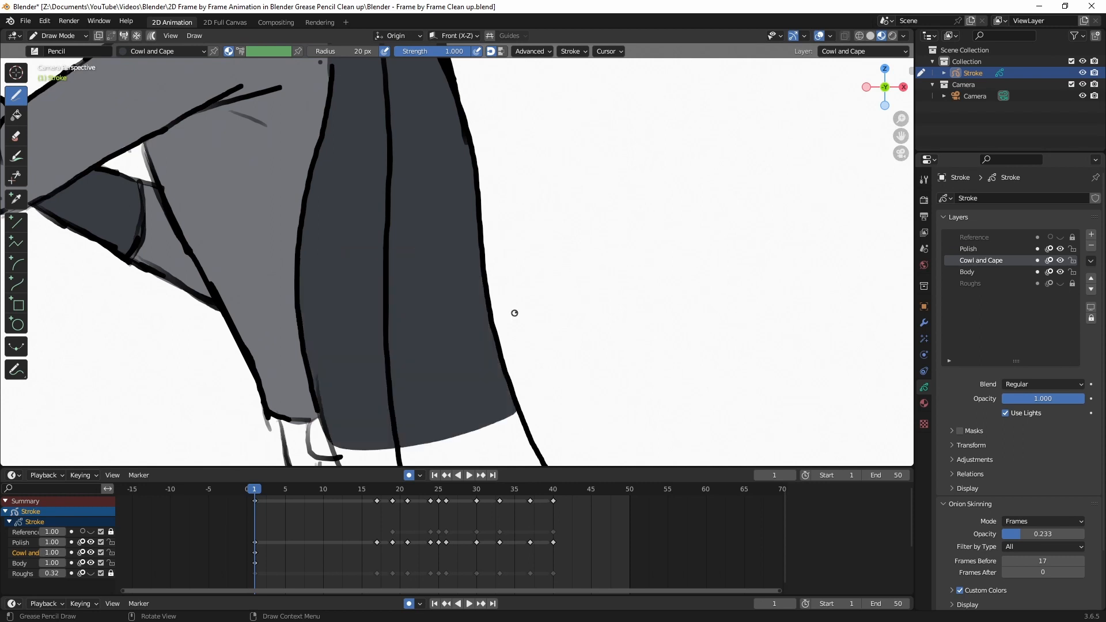
shift+middle_drag(515, 312, 458, 49)
mouse_move(277, 181)
mouse_down()
mouse_move(577, 320)
mouse_move(450, 145)
mouse_up()
mouse_move(432, 141)
ctrl+middle_down()
mouse_move(516, 336)
mouse_move(522, 219)
ctrl+middle_up()
mouse_move(280, 235)
mouse_down()
mouse_move(633, 315)
mouse_move(533, 296)
mouse_move(398, 214)
mouse_up()
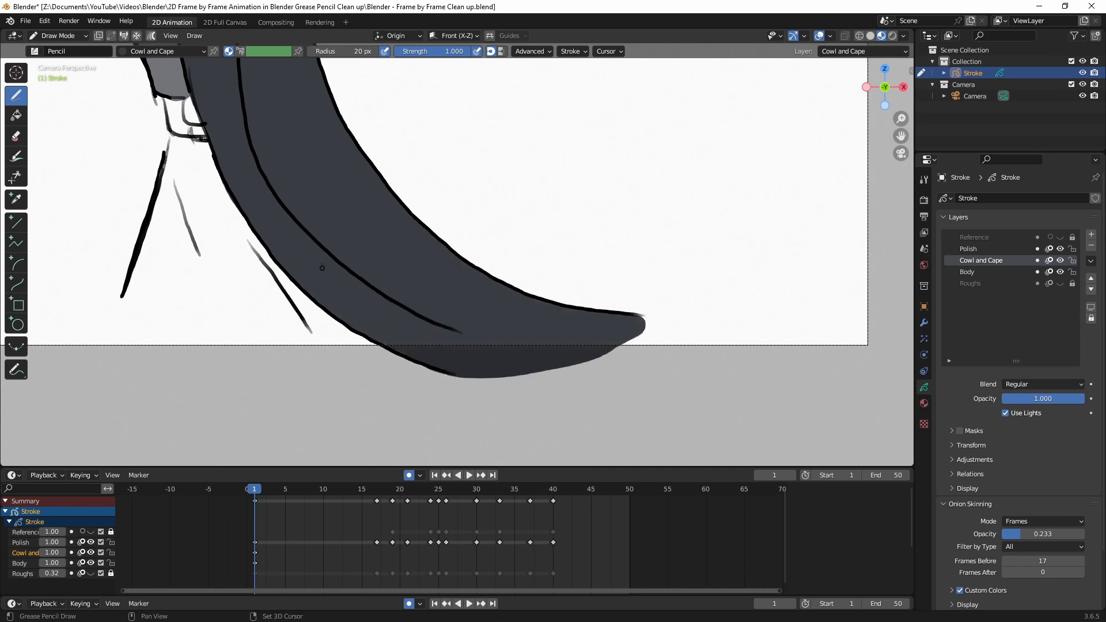
shift+middle_drag(337, 267, 578, 464)
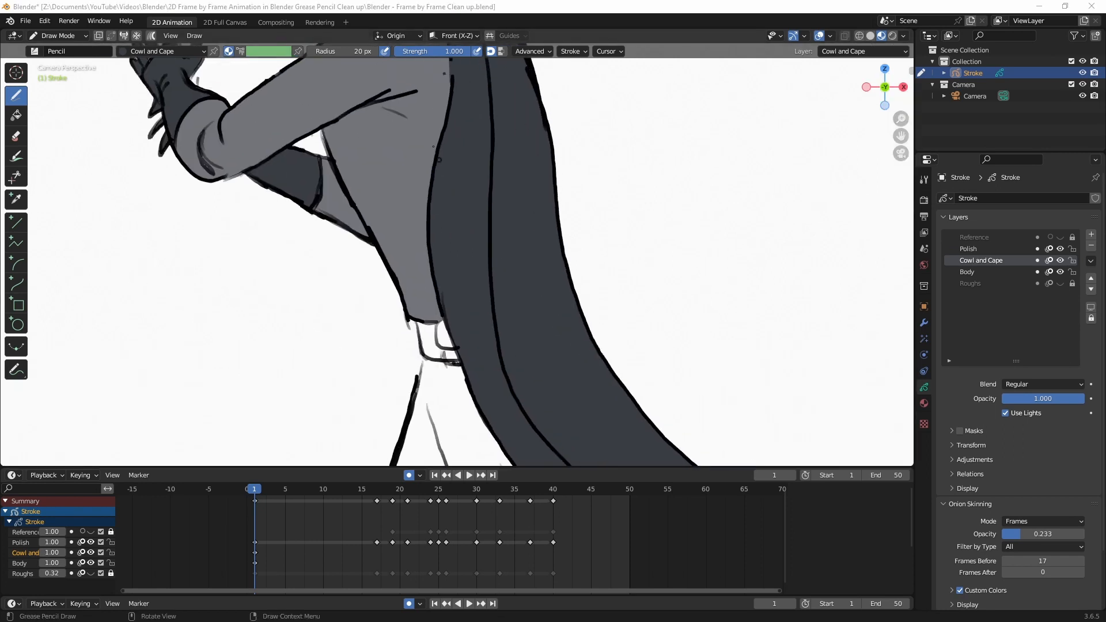
scroll(430, 105, down, 7)
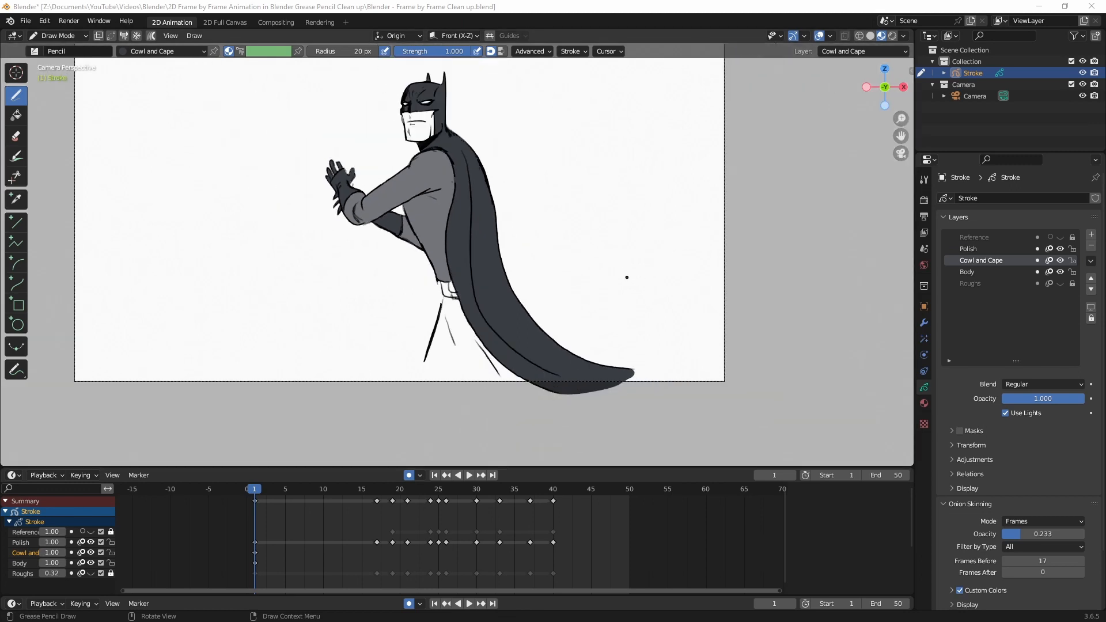
Step: Fill the legs below the belt with the Body Blue material on the Body layer, extending past the camera frame's lower edge
scroll(457, 397, up, 5)
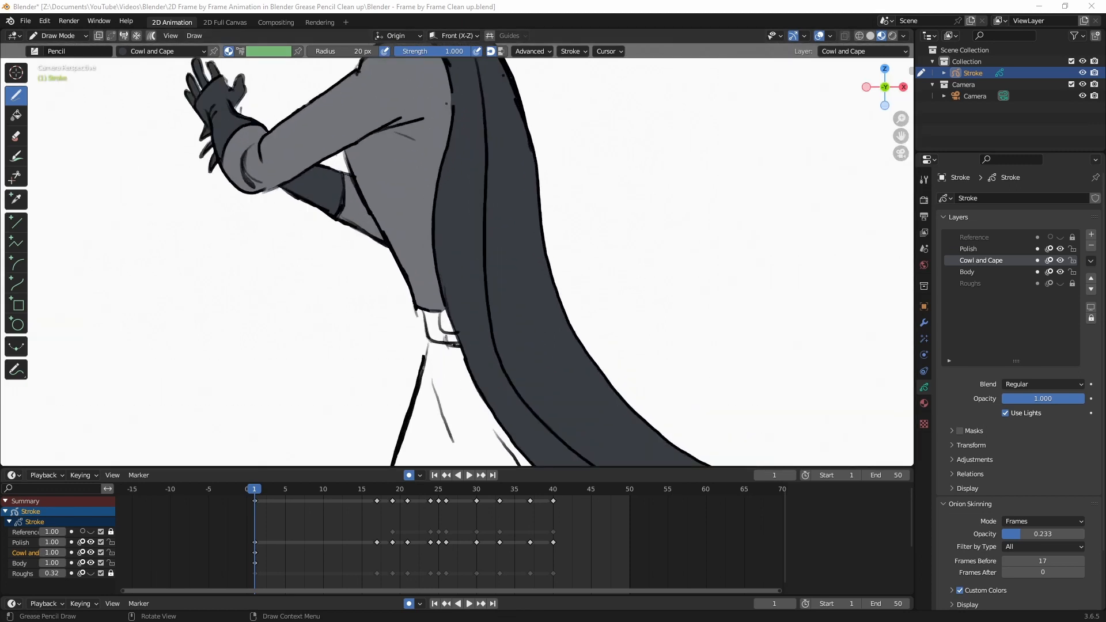
shift+middle_drag(548, 180, 540, 60)
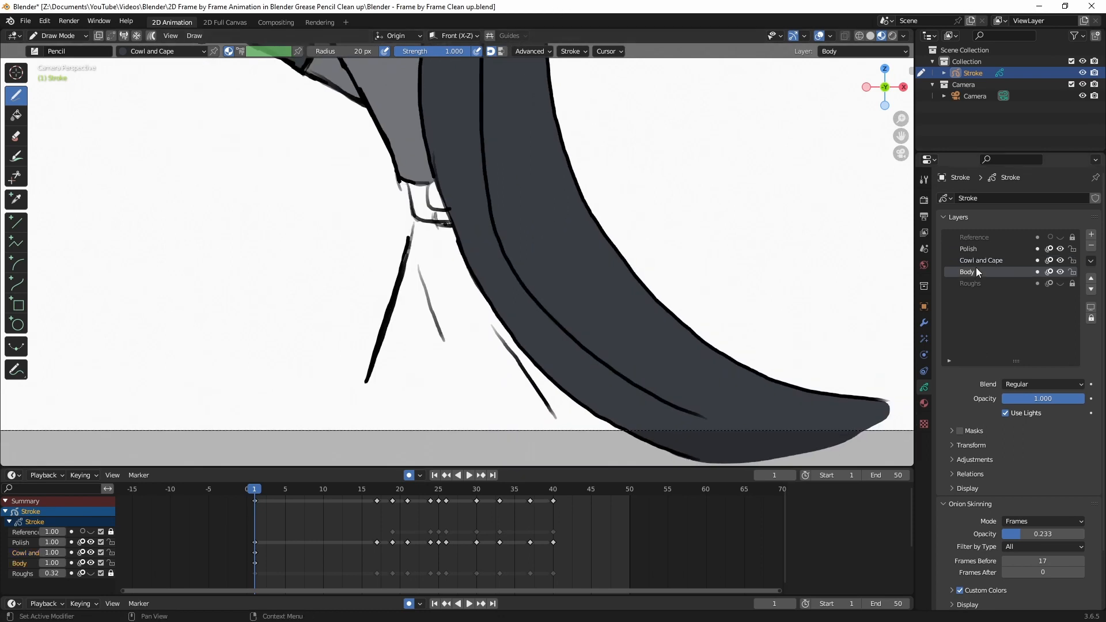
click(976, 269)
click(924, 403)
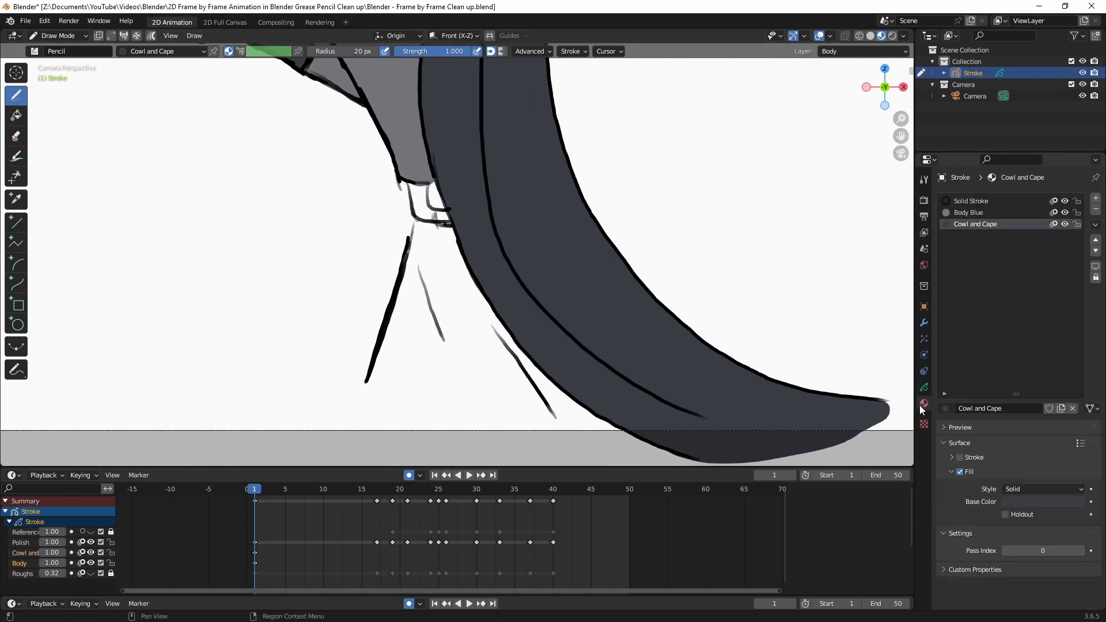
click(979, 215)
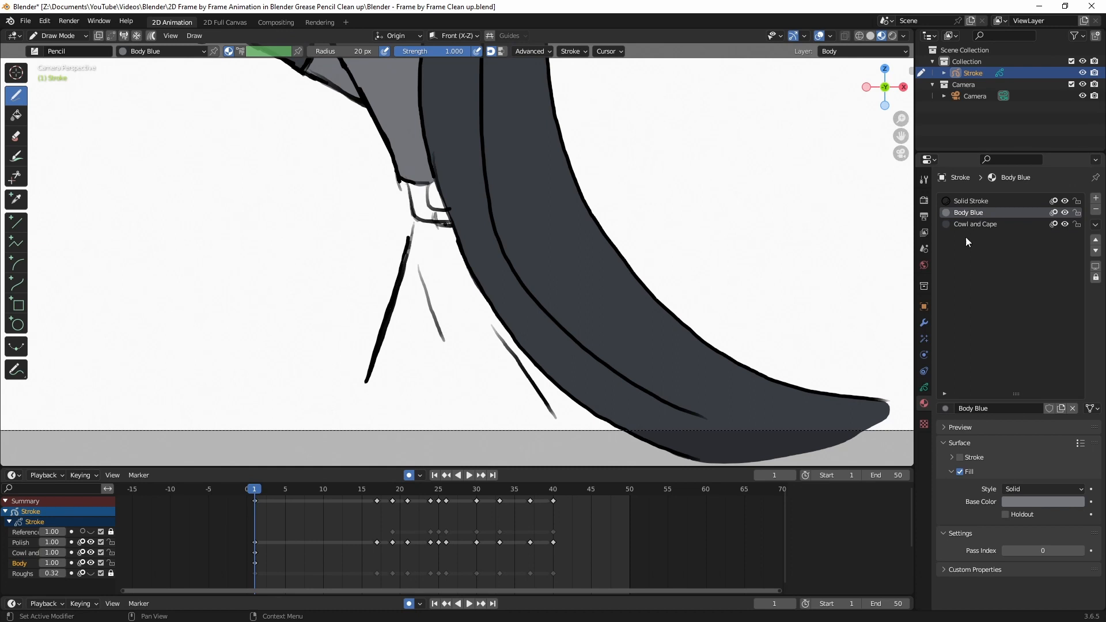
drag(413, 223, 563, 317)
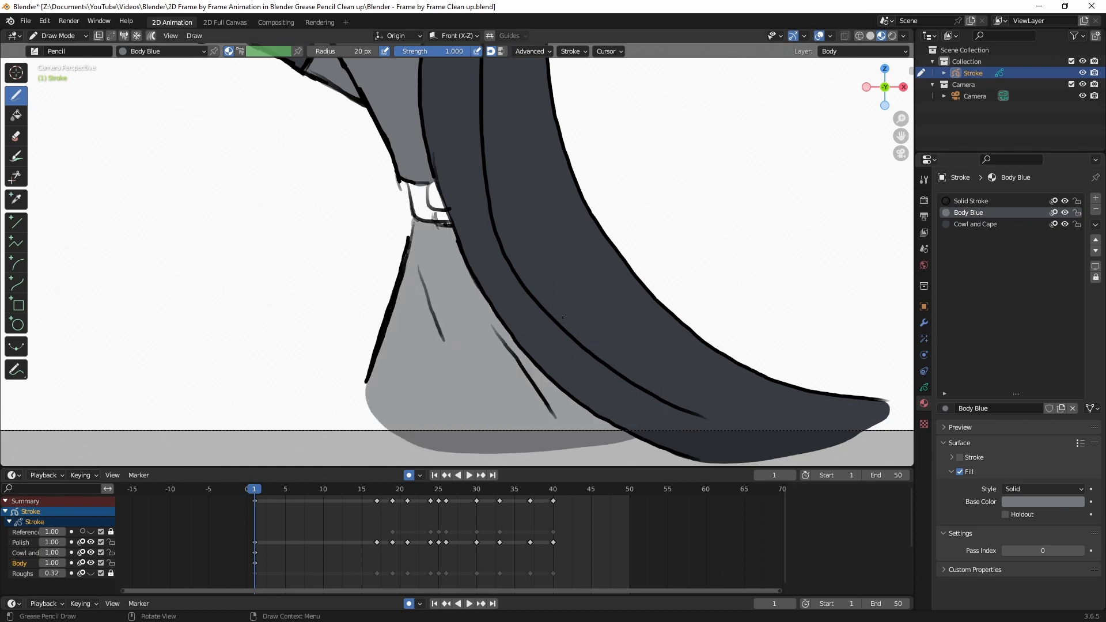
drag(429, 218, 408, 222)
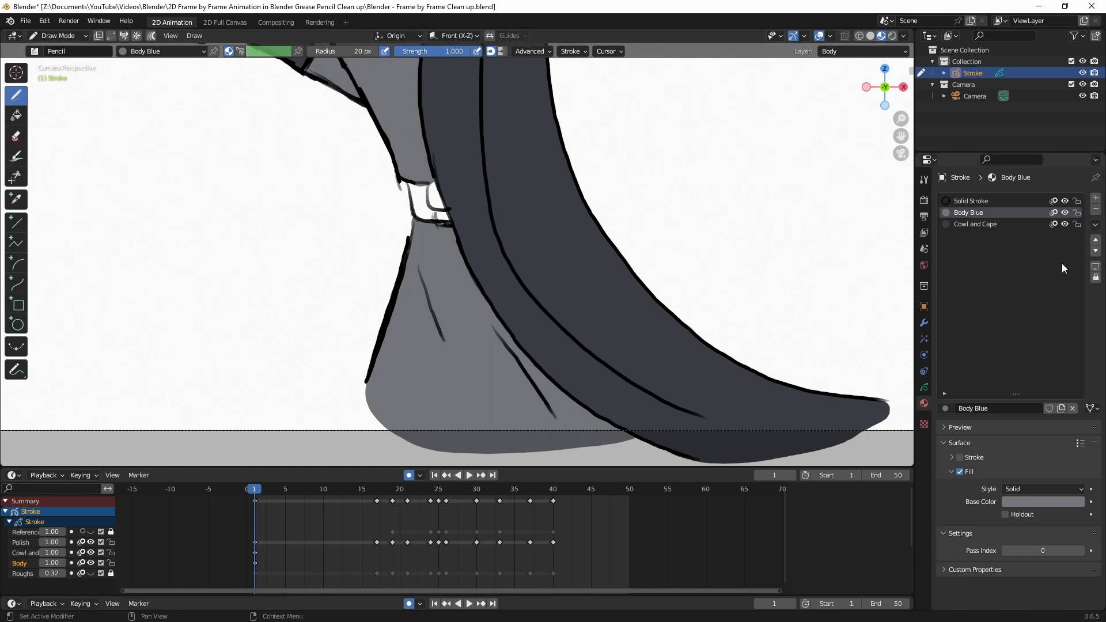
Step: Create a material named Belt with stroke disabled, fill enabled and a dark brown base color
click(1096, 198)
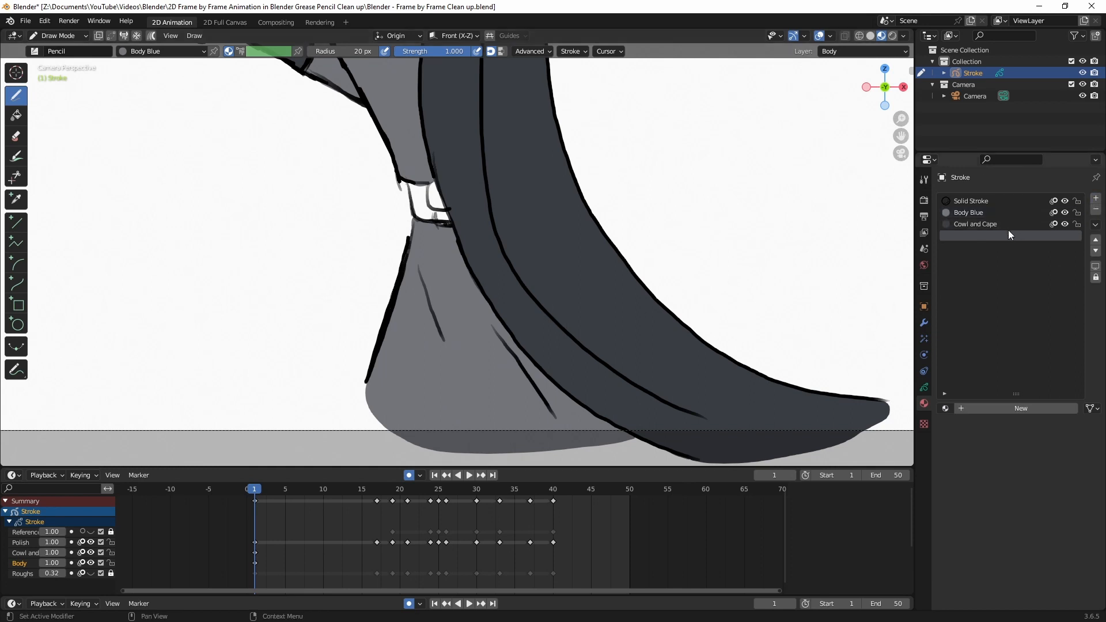
click(1017, 410)
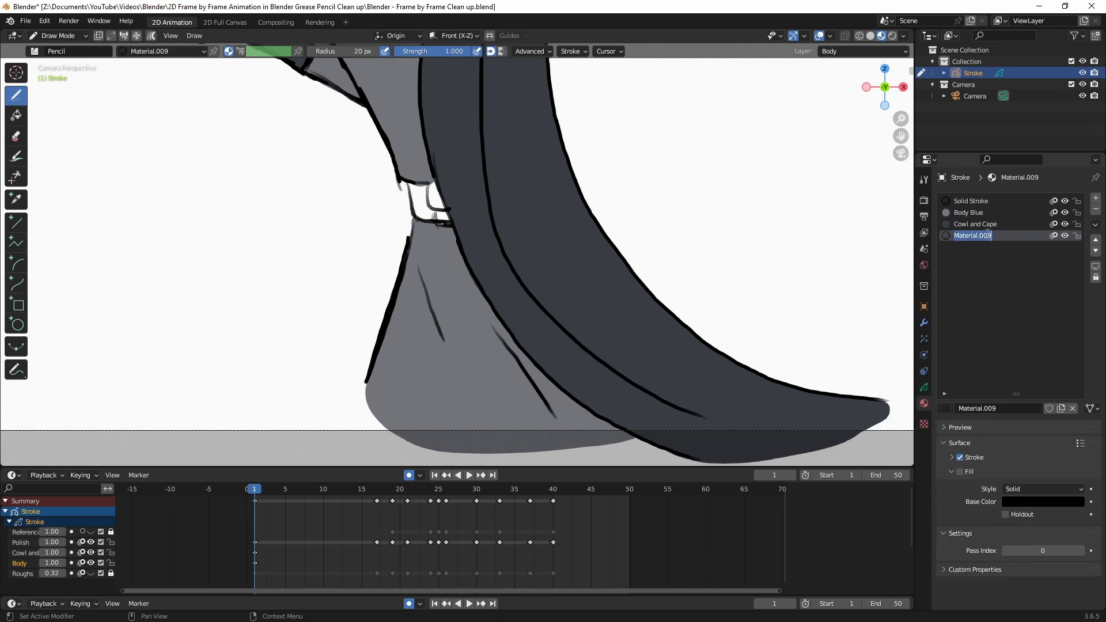
text(Belt)
key(Return)
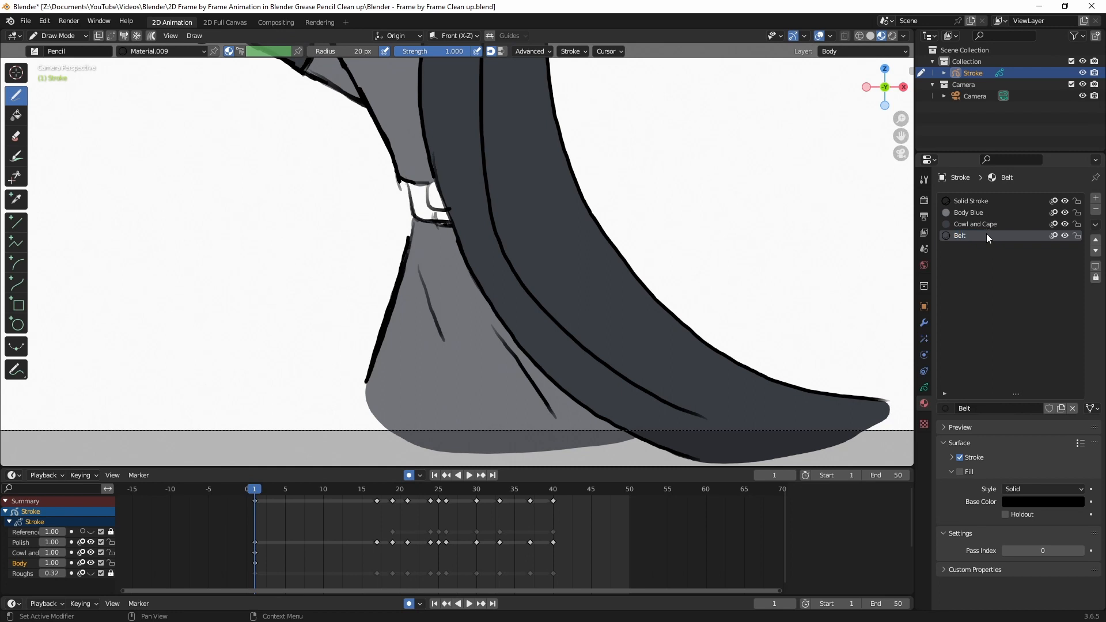
click(959, 457)
click(960, 471)
click(1030, 503)
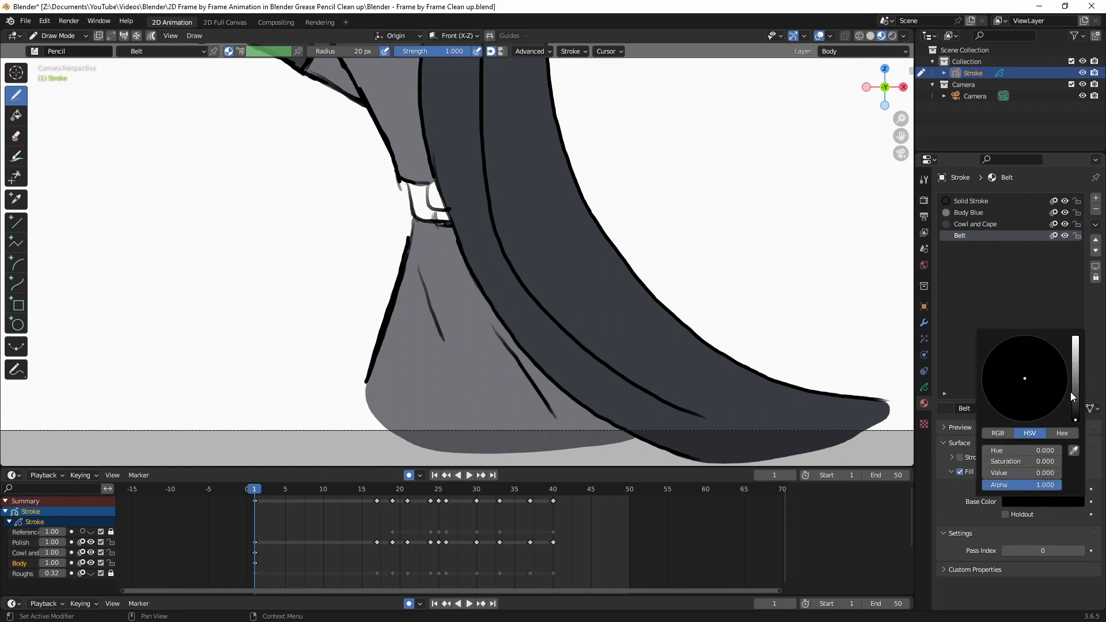
click(1076, 388)
mouse_move(1024, 381)
mouse_down()
mouse_move(1016, 399)
mouse_move(1021, 389)
mouse_up()
Step: Fill the belt area at the waist with the Belt material on the Body layer
click(924, 387)
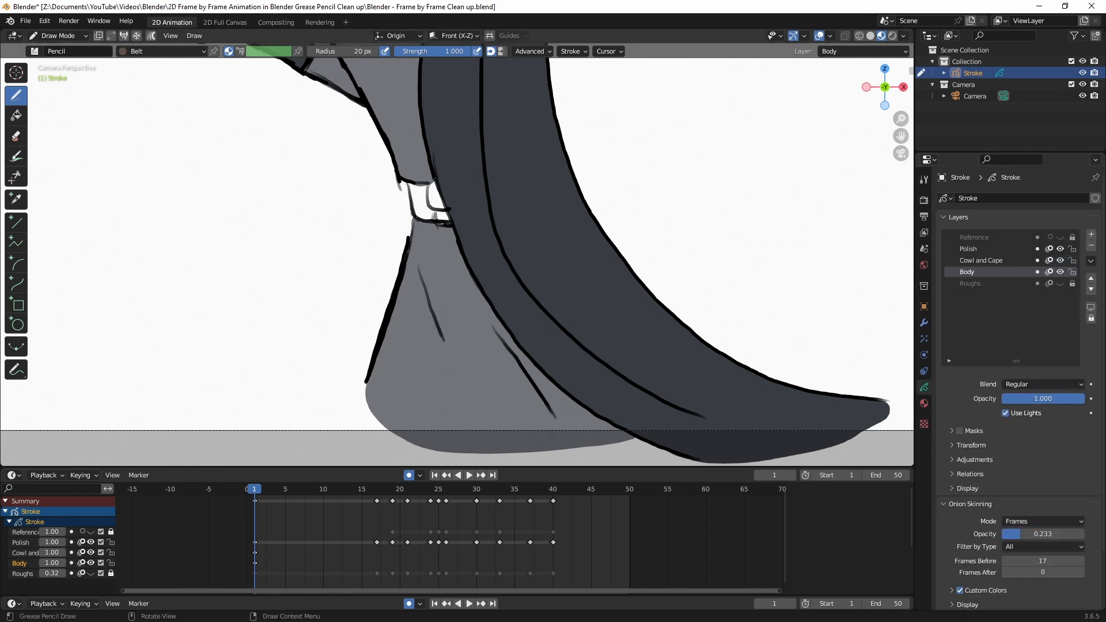
drag(410, 184, 437, 186)
scroll(445, 173, down, 4)
mouse_move(445, 173)
shift+middle_down()
mouse_move(493, 288)
mouse_move(488, 267)
shift+middle_up()
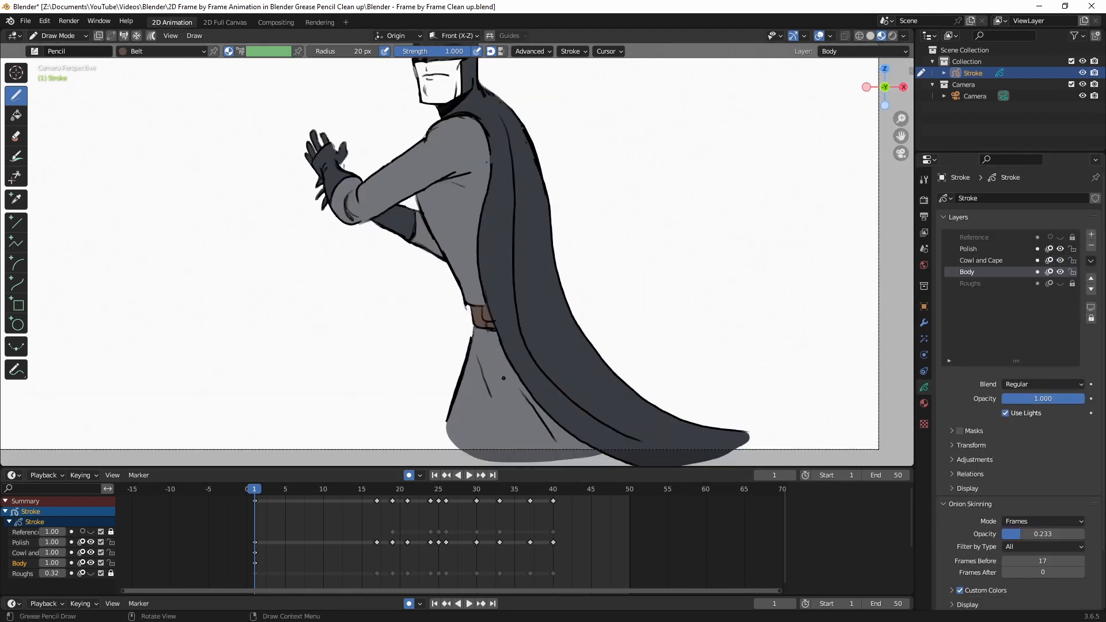
shift+middle_drag(434, 193, 459, 272)
scroll(460, 272, up, 1)
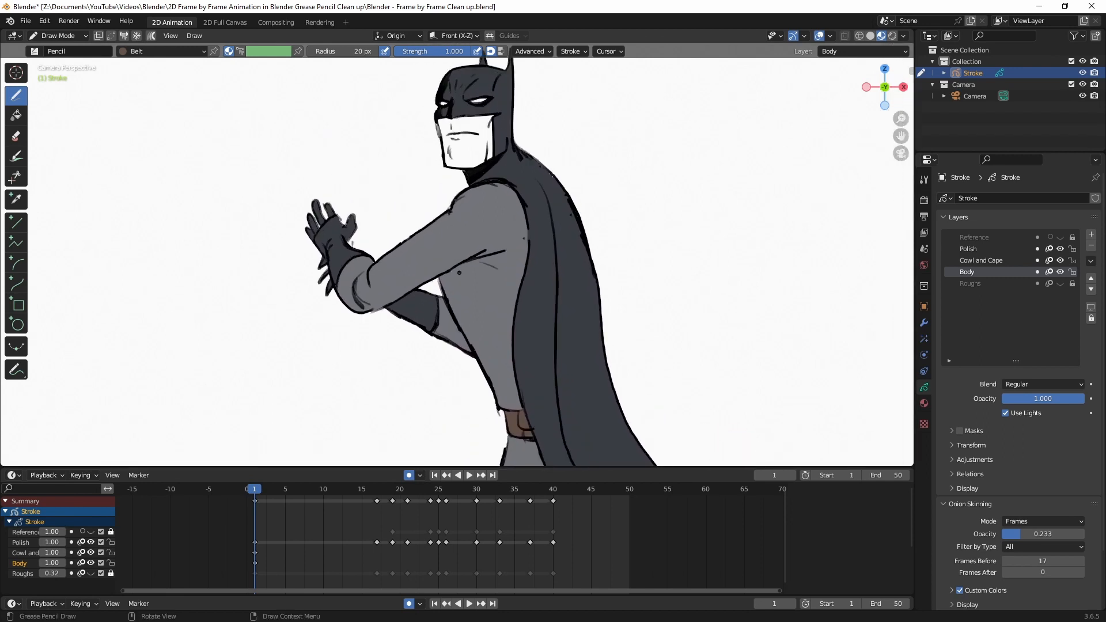
scroll(459, 272, up, 2)
scroll(455, 195, down, 2)
Step: Create a material named Skin with stroke disabled, fill enabled and a light peach base color
shift+middle_drag(474, 175, 482, 238)
scroll(451, 384, up, 4)
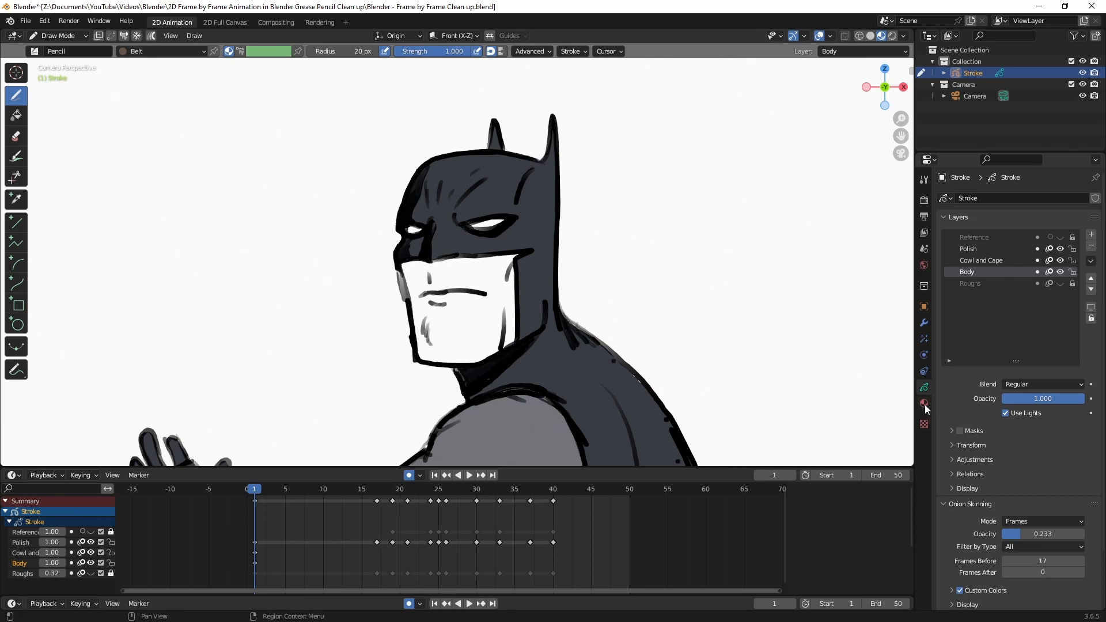
click(924, 404)
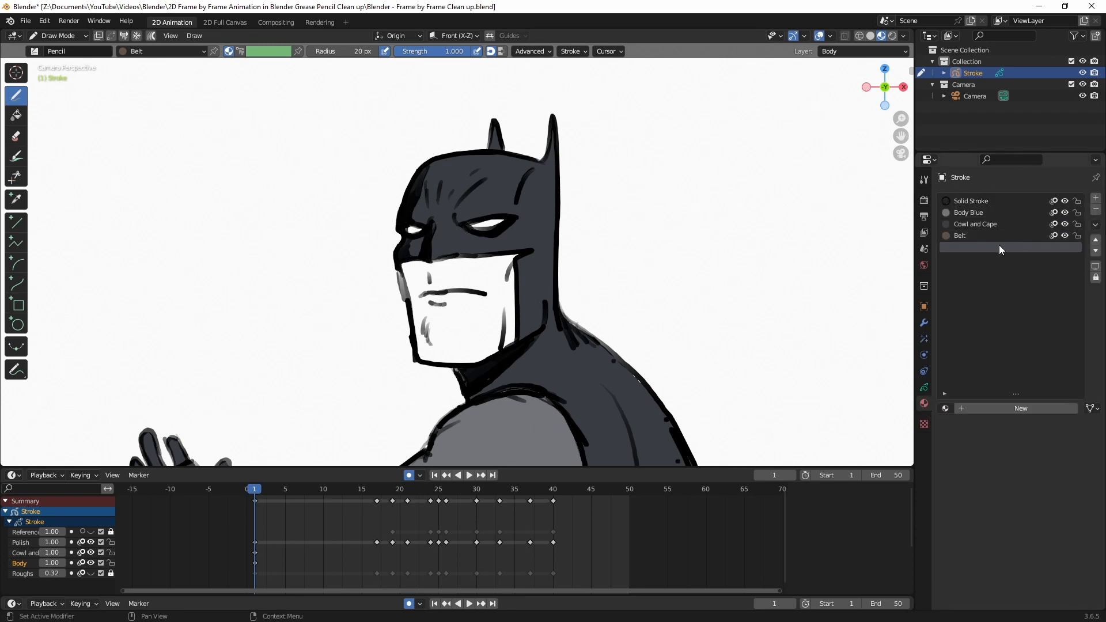
click(996, 408)
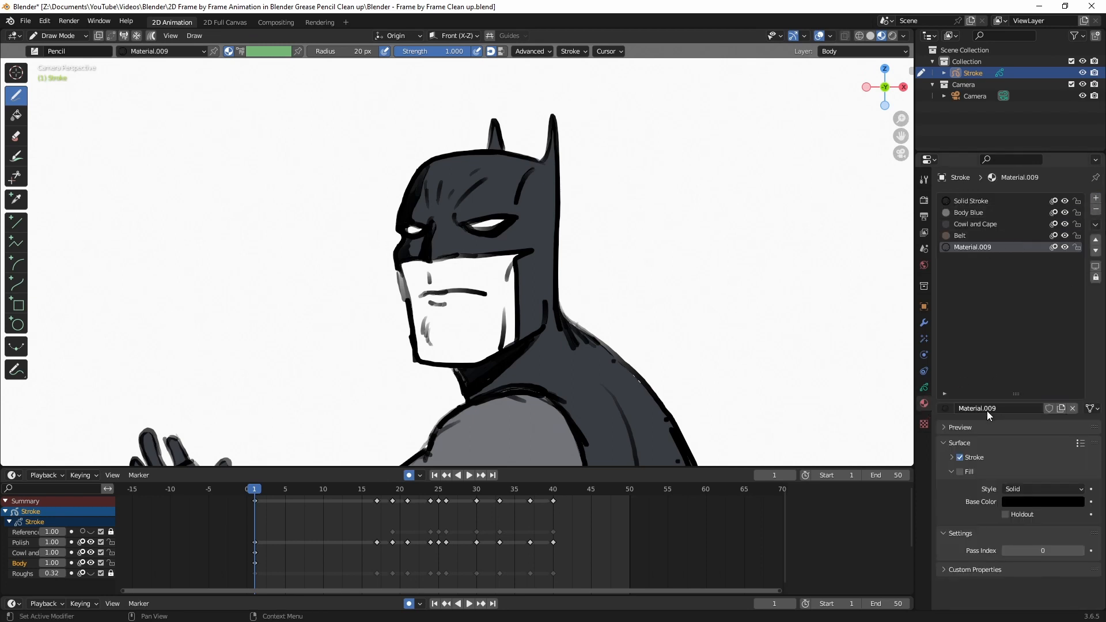
double_click(988, 409)
text(Skin)
key(Return)
click(960, 457)
click(959, 472)
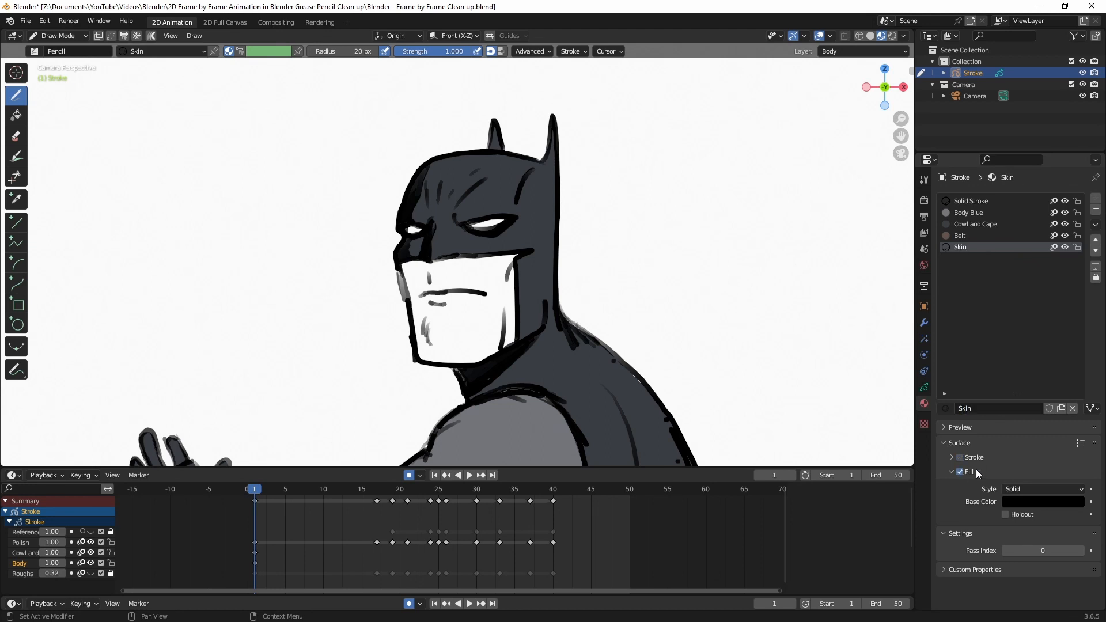
click(1042, 501)
drag(1073, 376, 1022, 388)
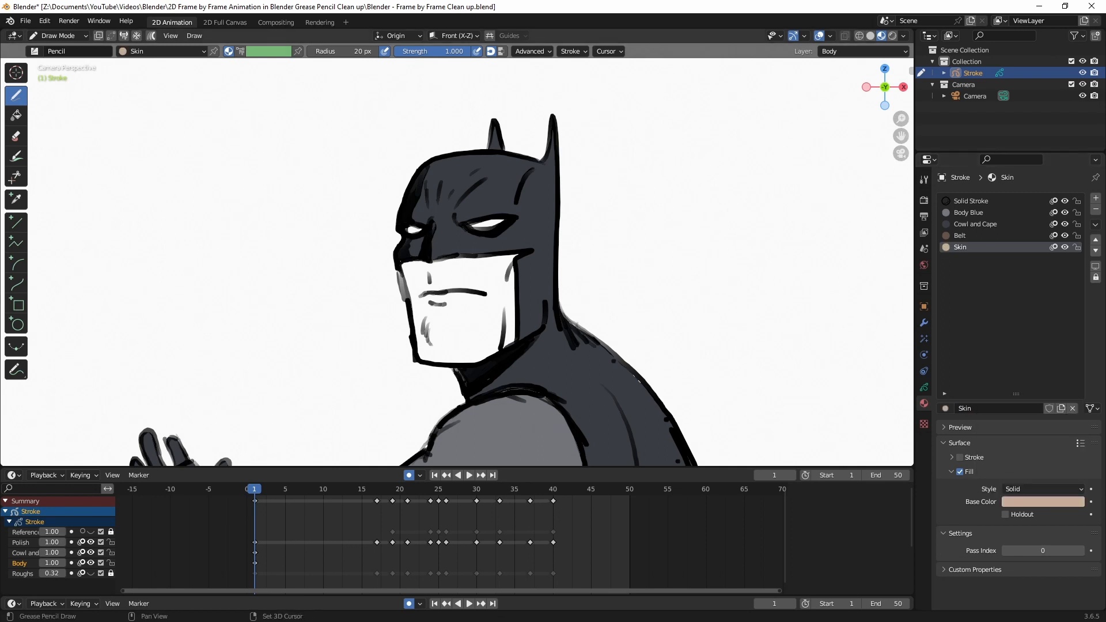
Step: Add a layer named Skin above the Body layer and fill the lower face on it with the Skin material
click(924, 387)
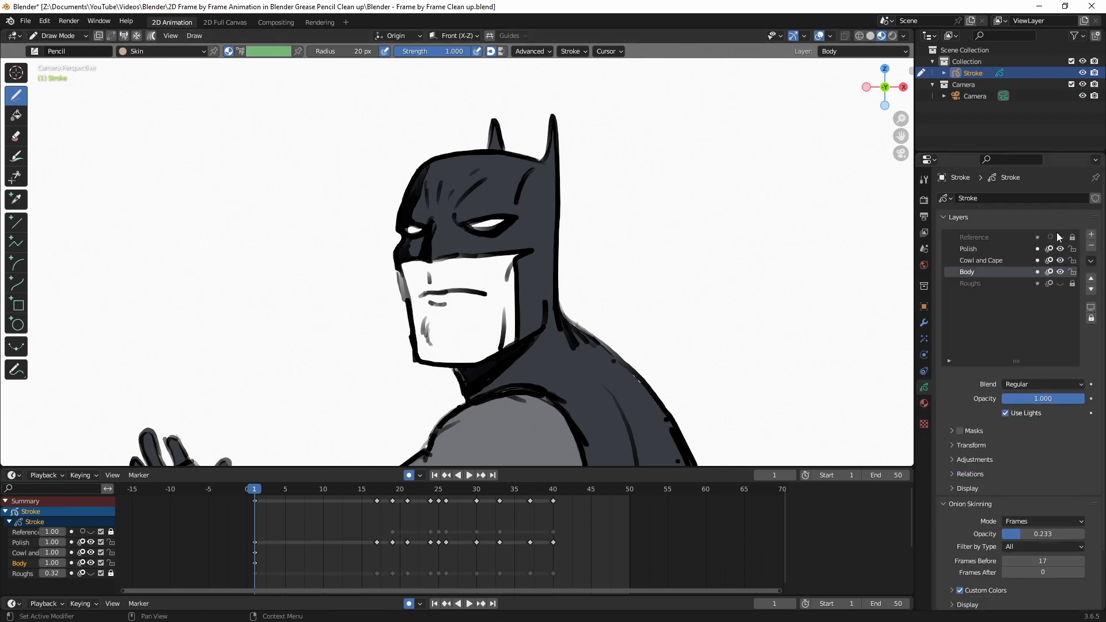
click(1091, 234)
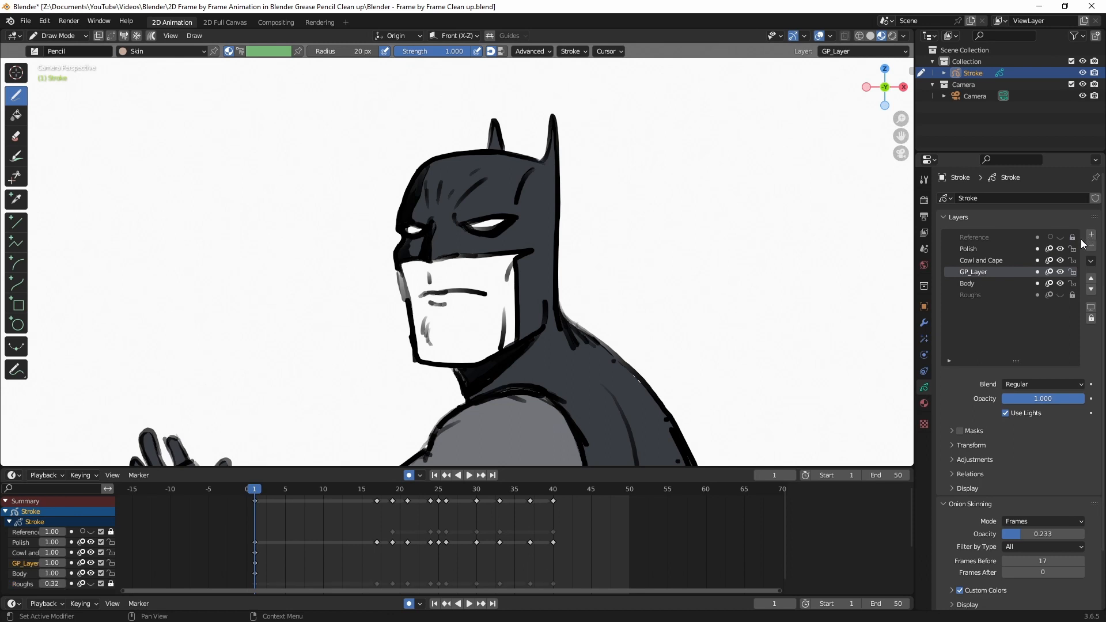
double_click(979, 272)
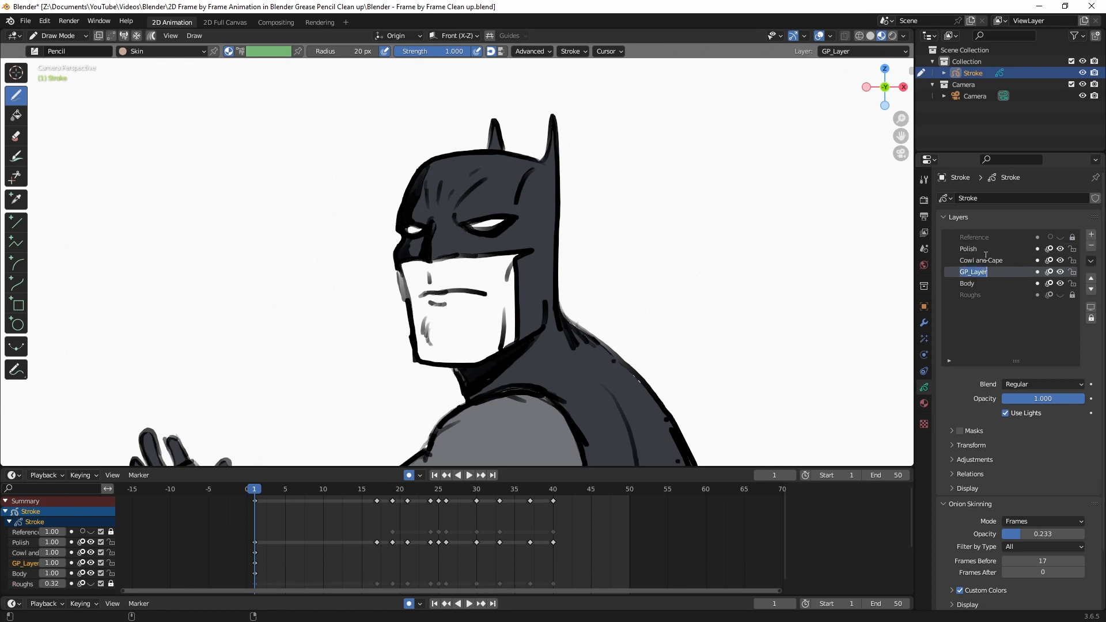
text(Skin)
key(Return)
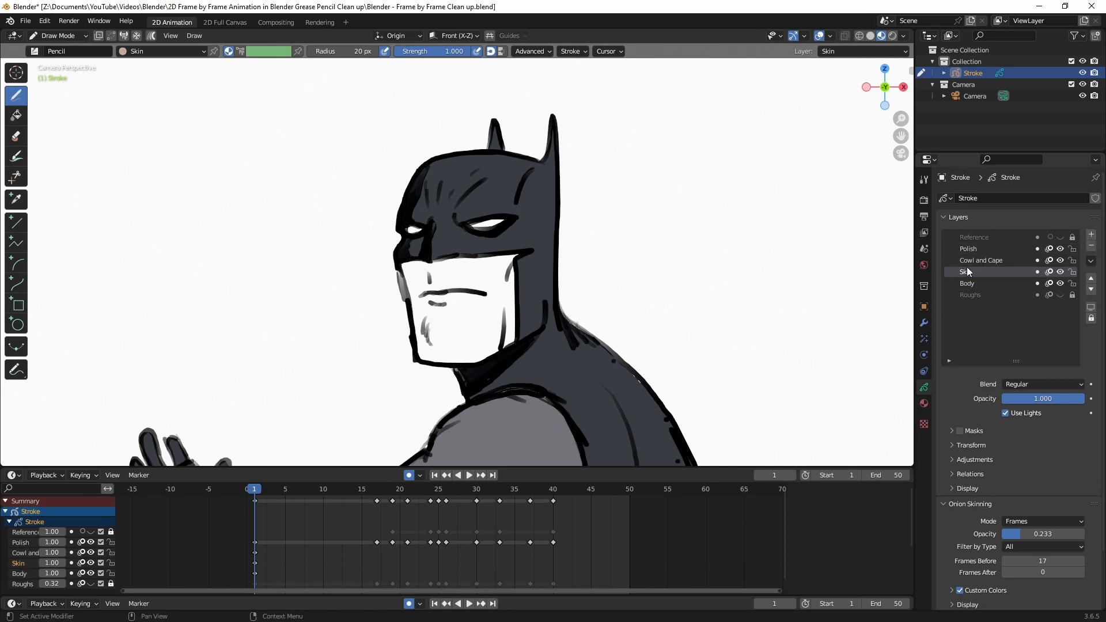
click(924, 404)
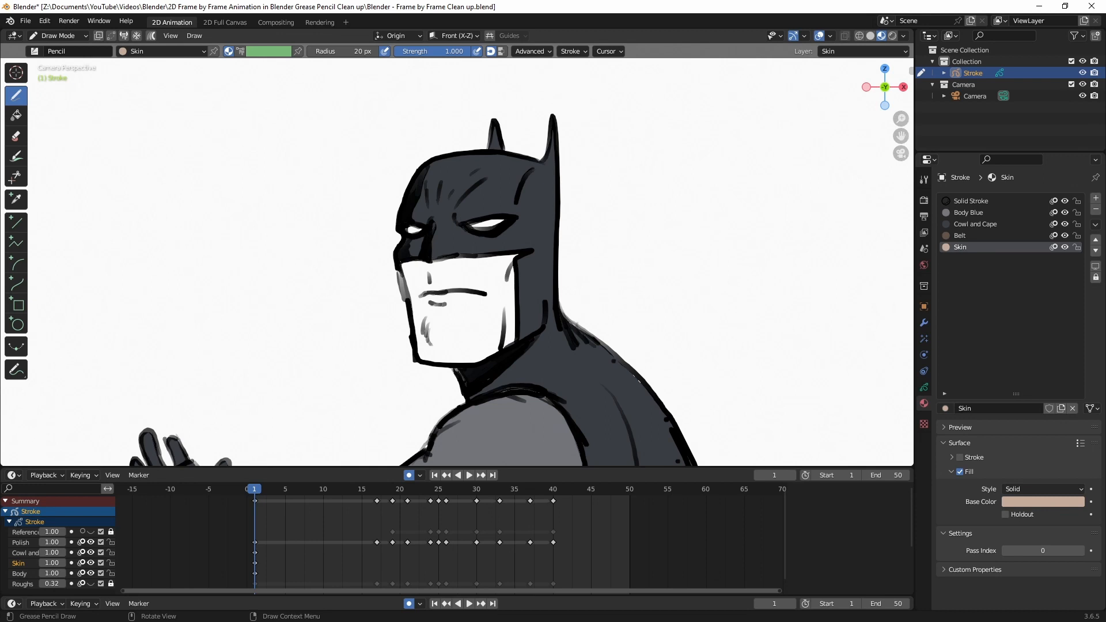
mouse_move(403, 265)
mouse_down()
mouse_move(426, 328)
mouse_move(495, 346)
mouse_move(513, 299)
mouse_up()
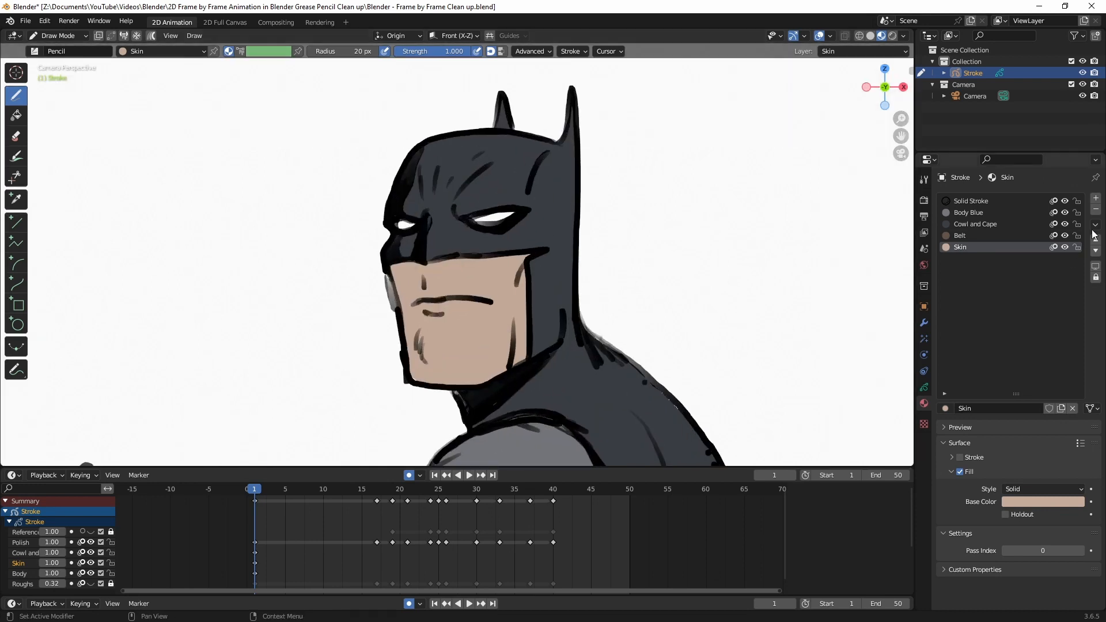
Step: Create a material named Eyes with stroke disabled, fill enabled and a near-white base color of value 0.723
click(1096, 198)
click(1028, 408)
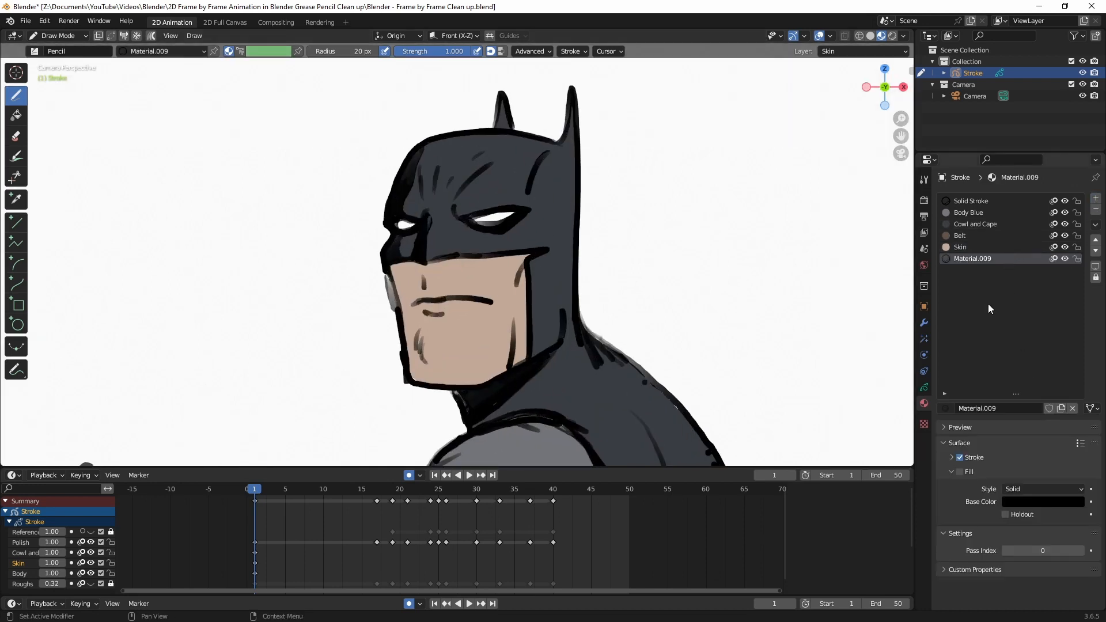
double_click(977, 408)
text(White)
key(ctrl+a)
text(Eyes)
key(Return)
click(960, 456)
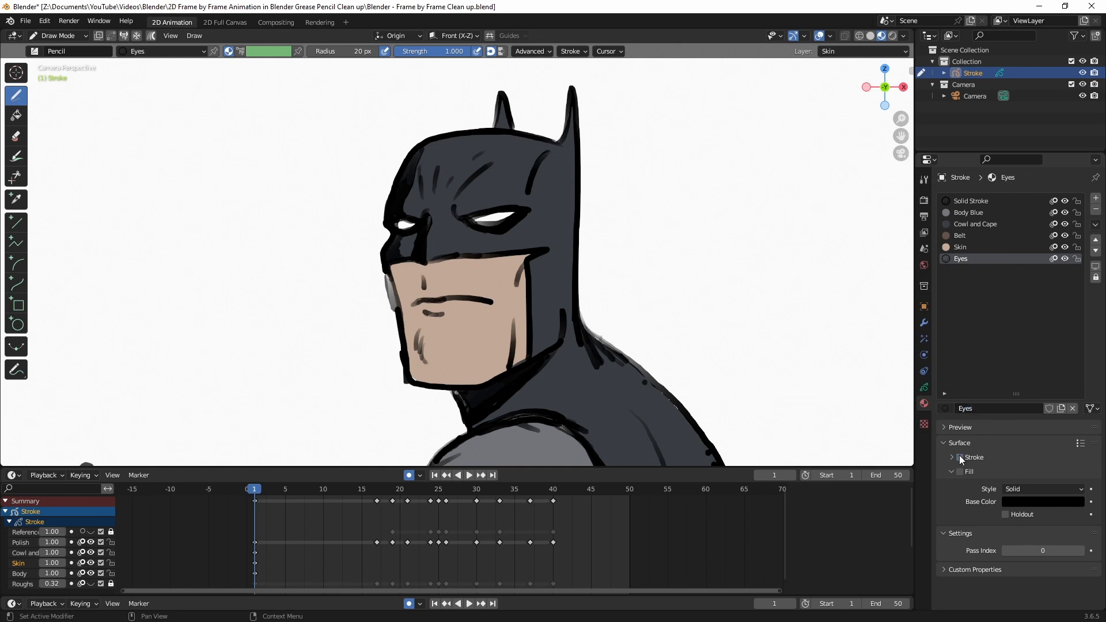
click(960, 471)
click(1037, 502)
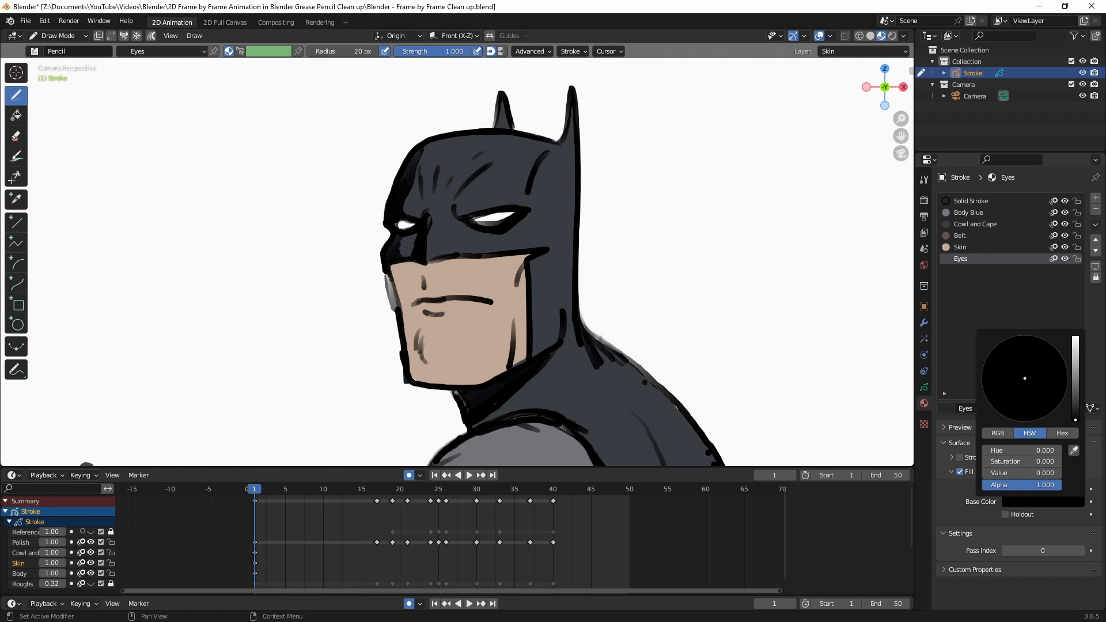
click(1075, 344)
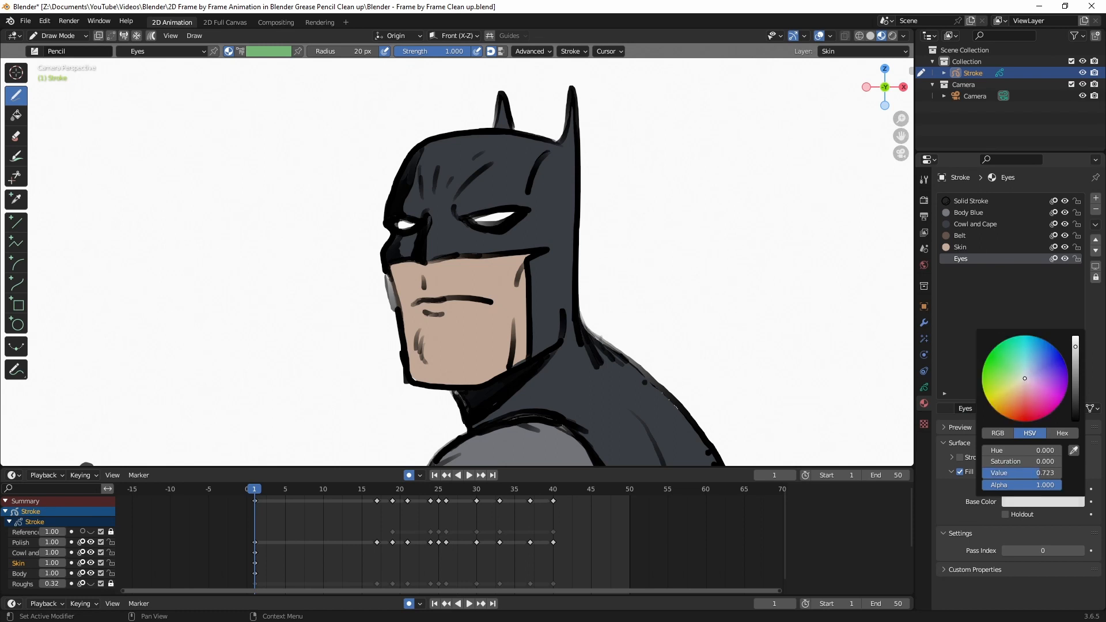
Step: Add a layer named Eyes directly above the Skin layer
click(924, 387)
click(1091, 235)
double_click(997, 272)
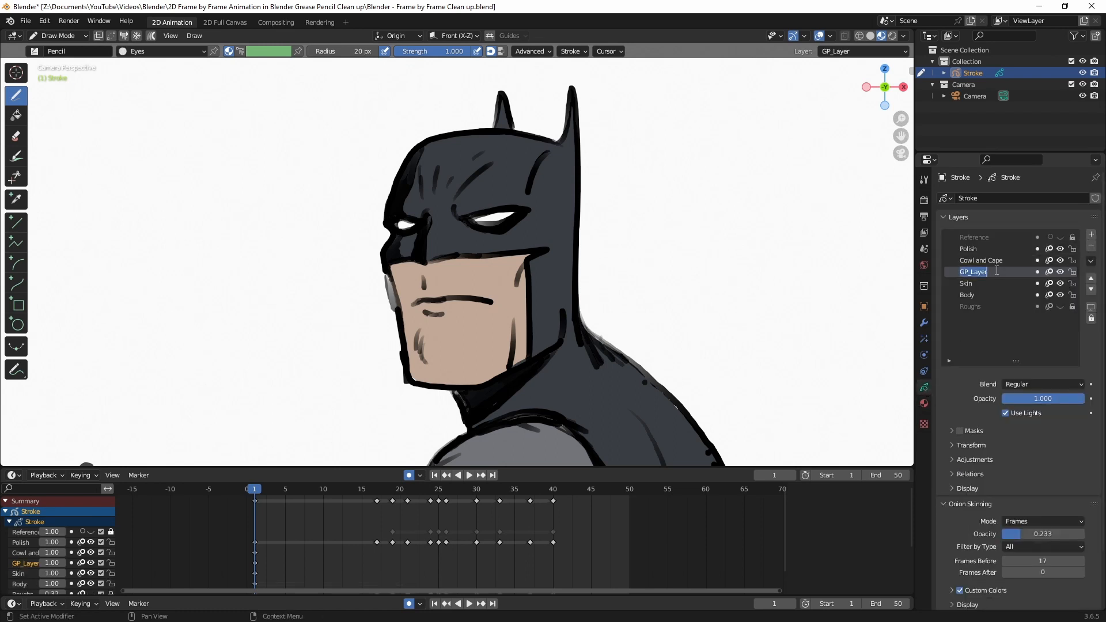
text(Eyes)
key(Return)
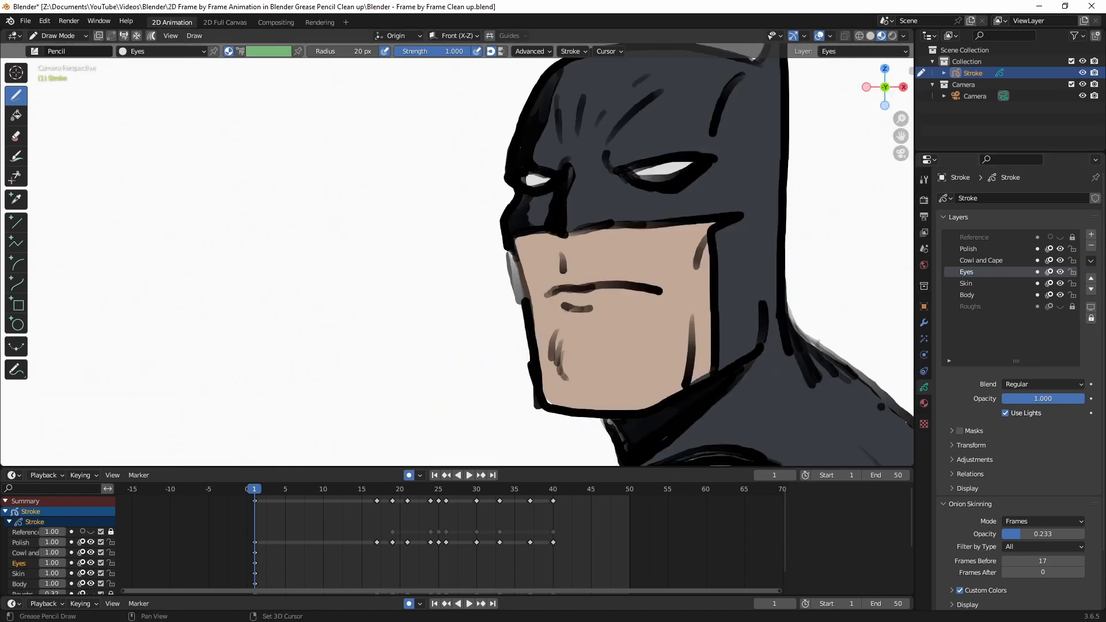
shift+middle_drag(492, 242, 480, 259)
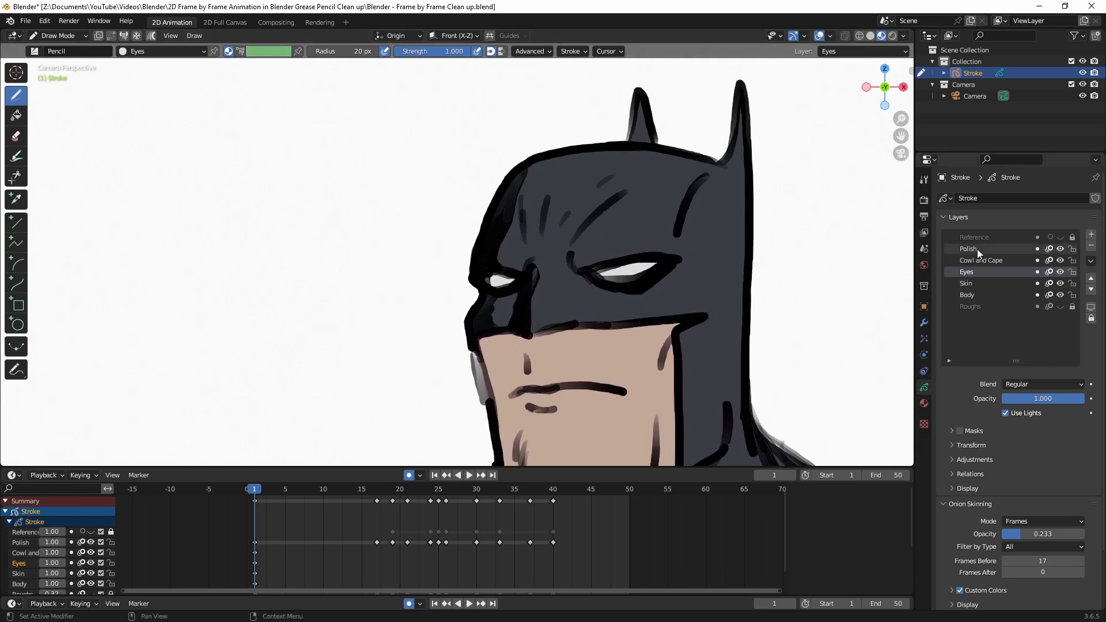
Step: Rename the Polish layer to Lines and erase the solid black shading along the front edge of the cowl
click(978, 251)
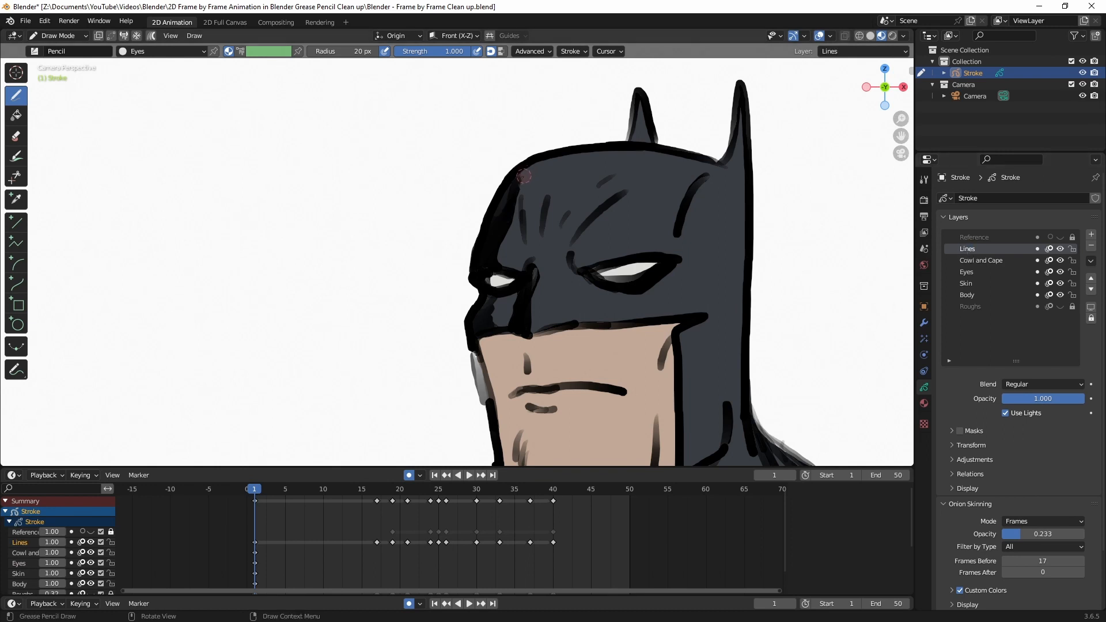
key(ctrl+z)
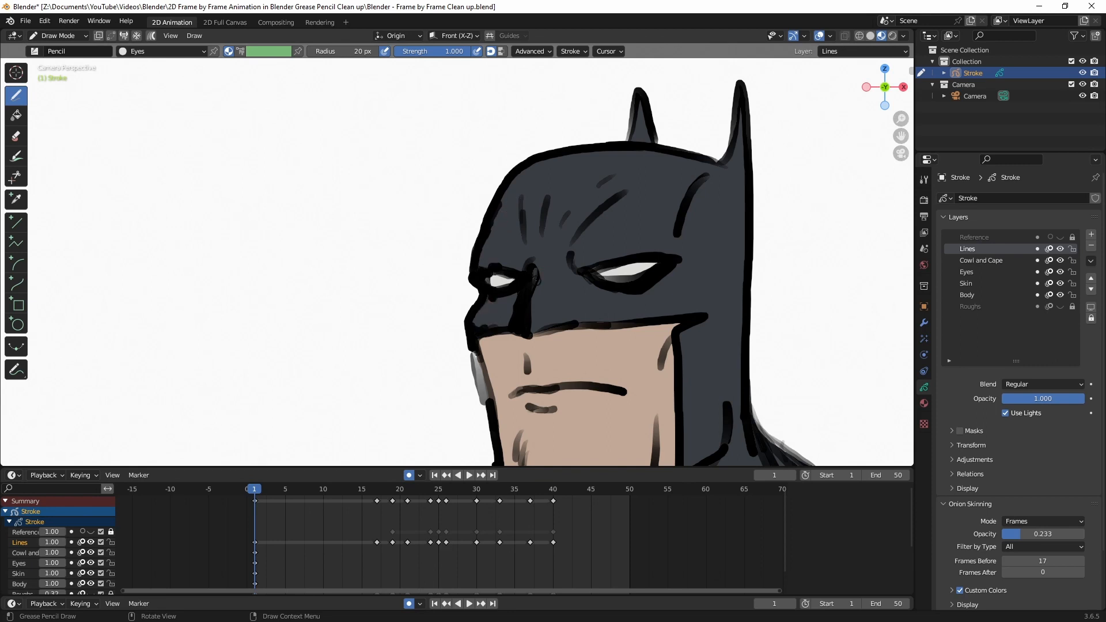
key(ctrl+z)
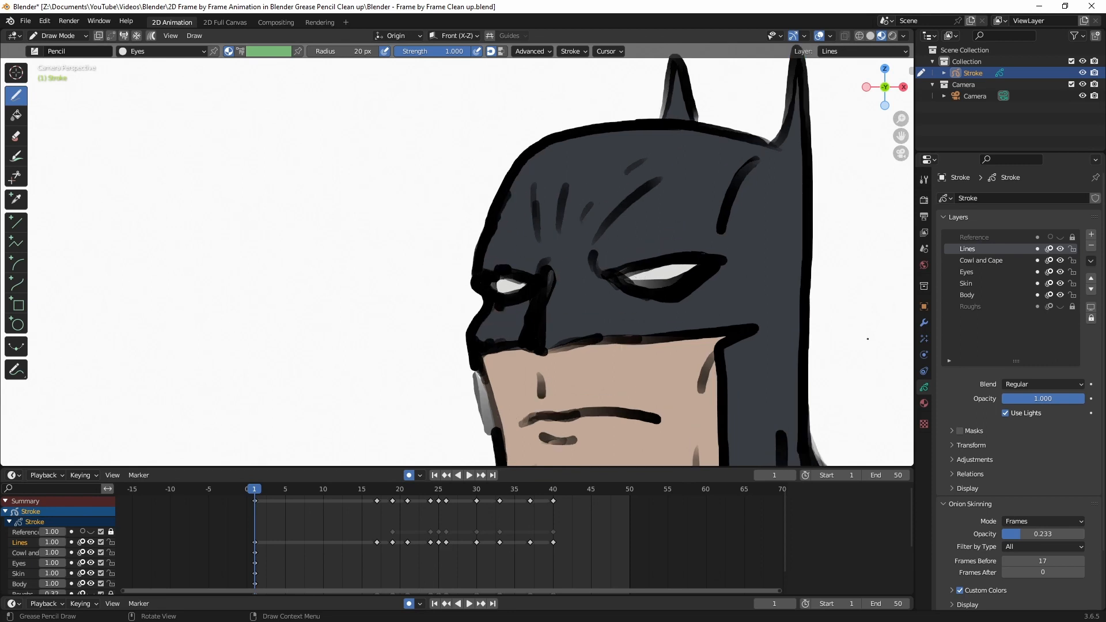
Step: Clean up the cheek outline and redraw the jaw, chin and cheek creases with the Solid Stroke material on the Lines layer
click(924, 403)
click(961, 201)
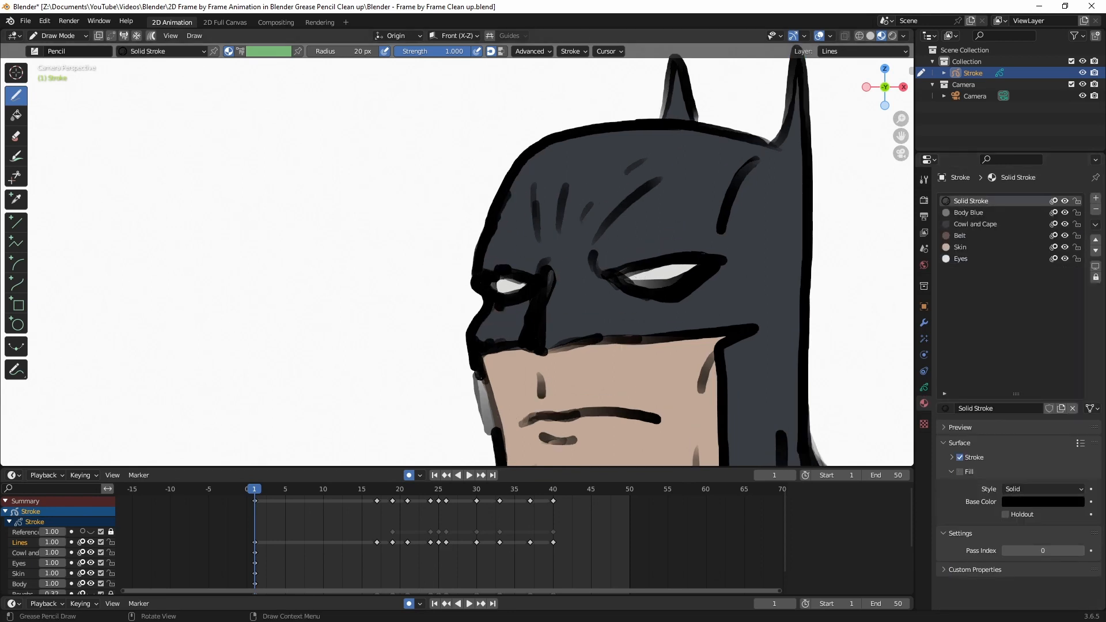
drag(477, 376, 495, 419)
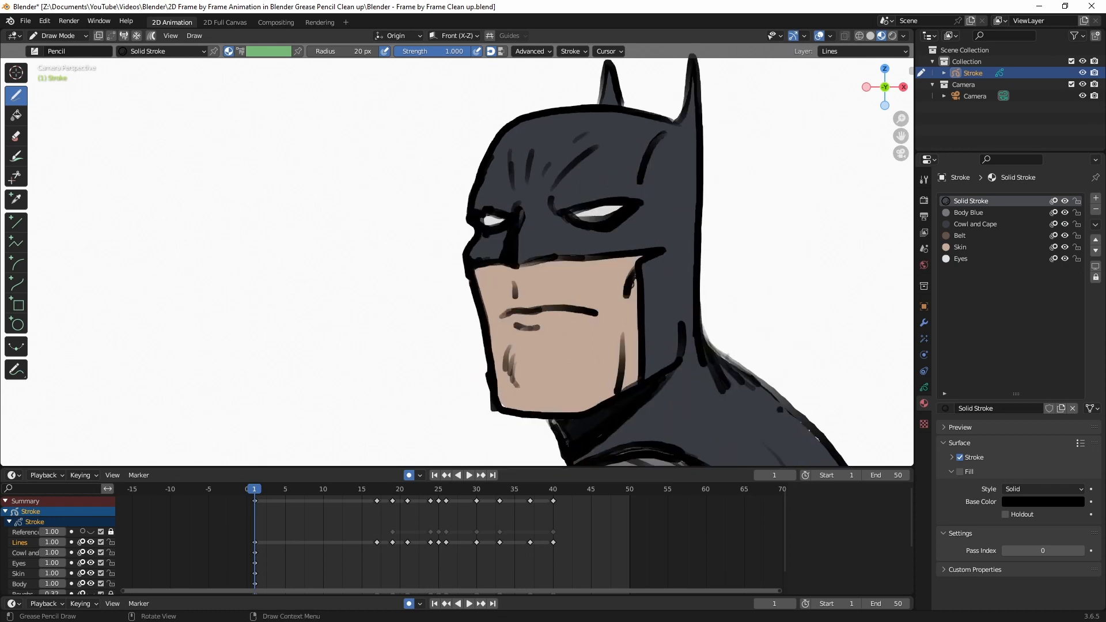
drag(626, 333, 620, 397)
drag(510, 348, 514, 390)
drag(591, 288, 608, 298)
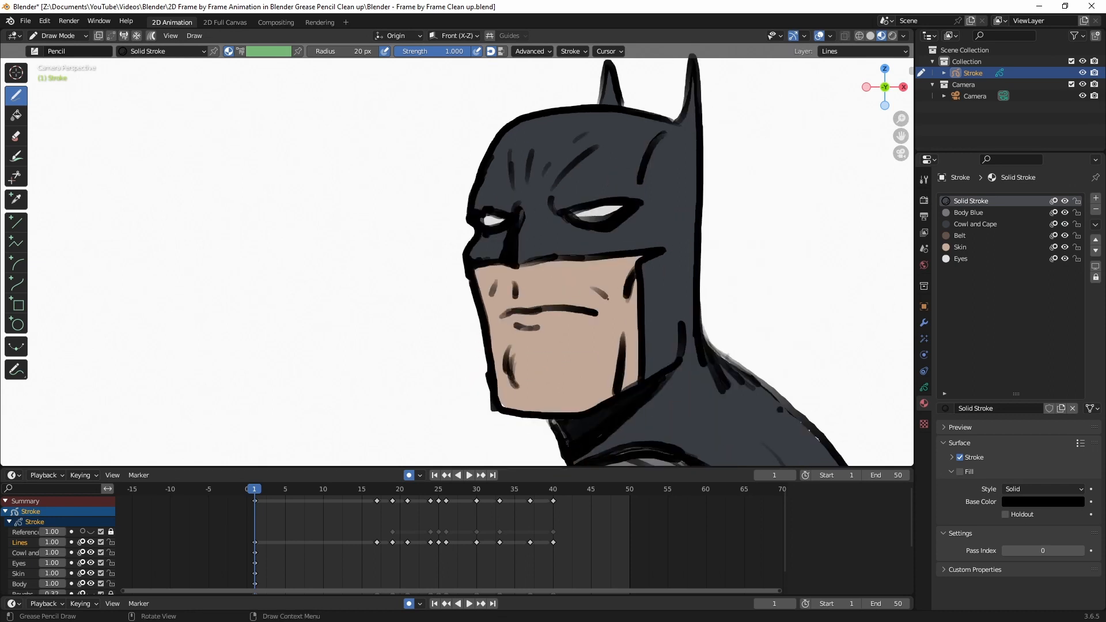
Step: Add a layer named Shadow between the Lines layer and the Cowl and Cape layer
scroll(608, 298, down, 5)
scroll(661, 279, up, 2)
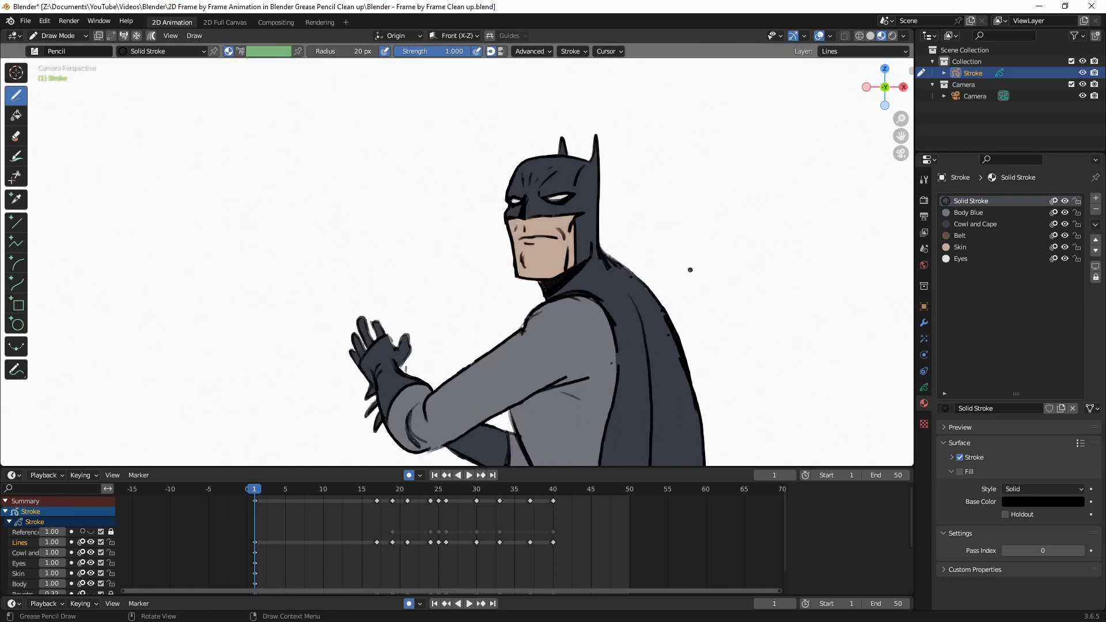
shift+middle_drag(698, 259, 662, 274)
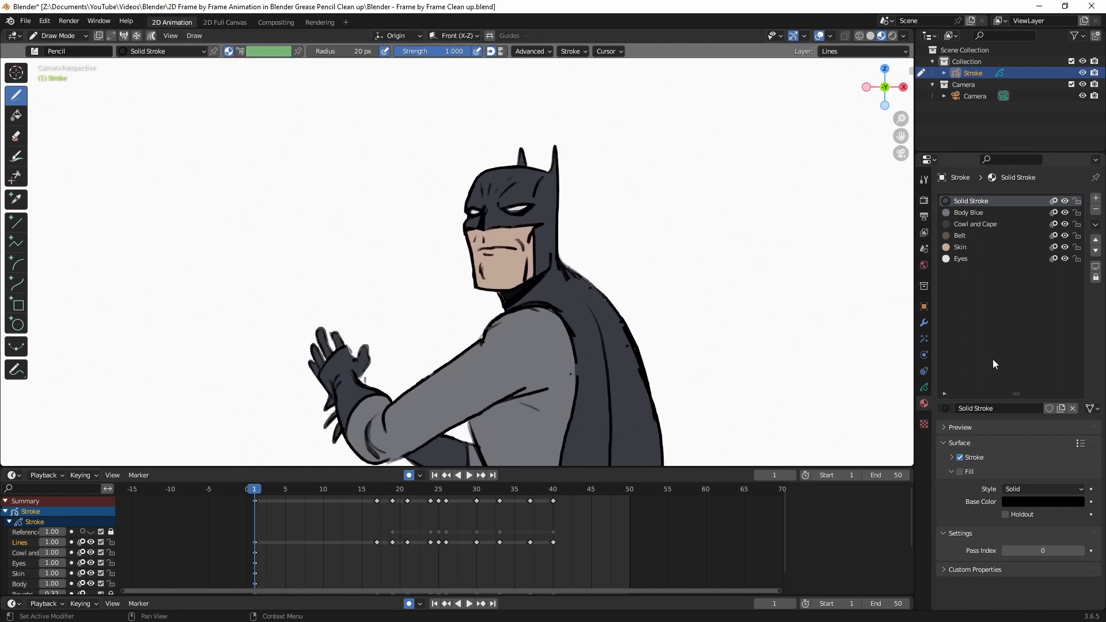
click(924, 387)
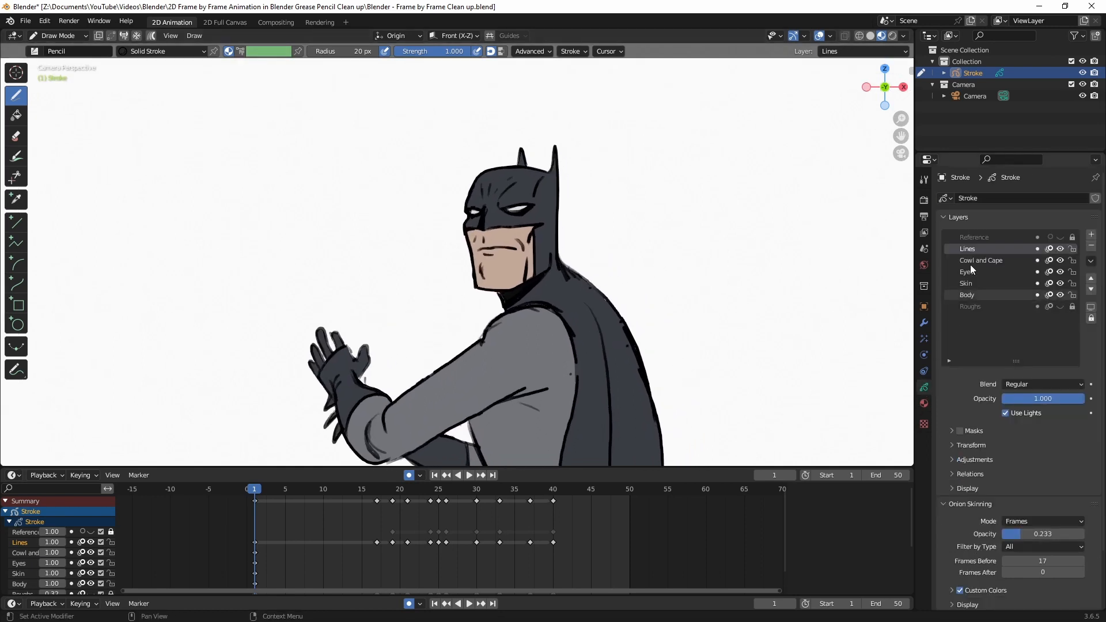
click(1091, 235)
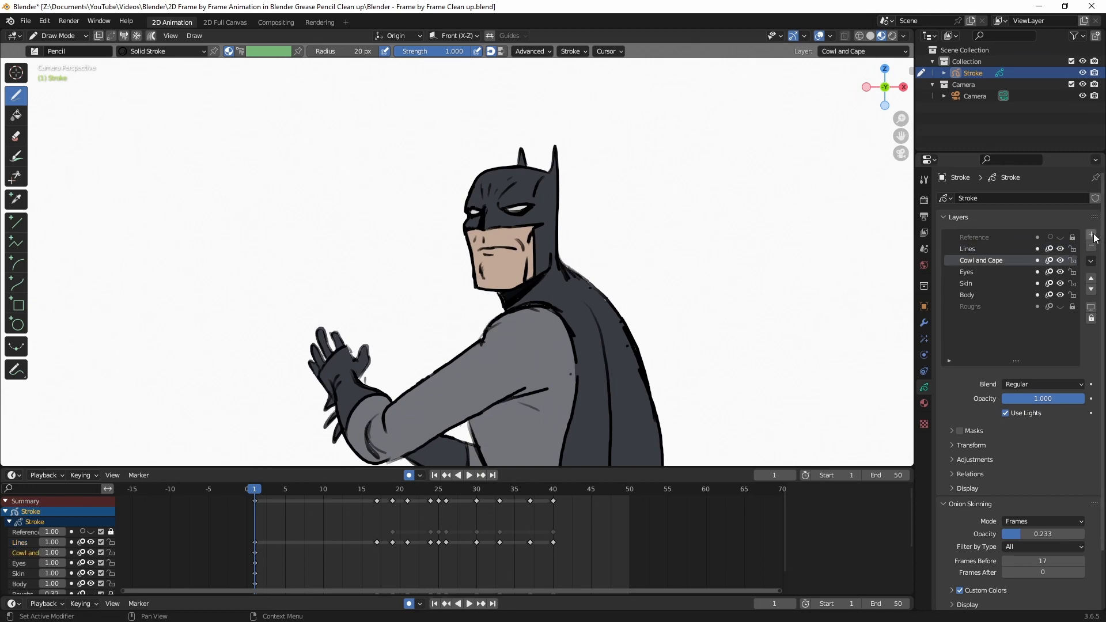
double_click(999, 260)
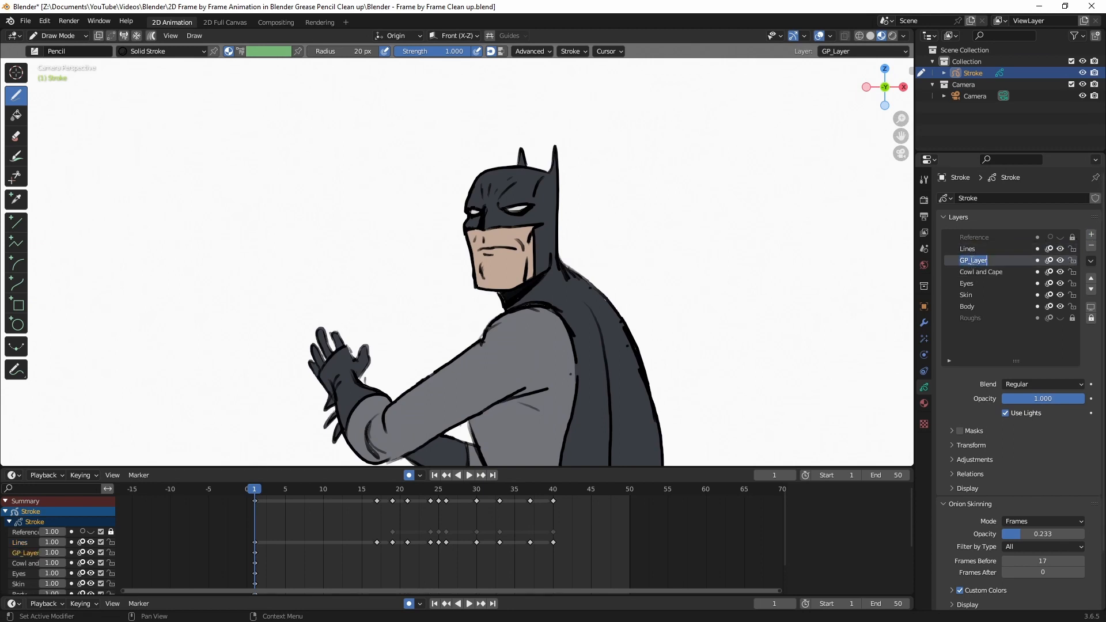
text(Shadow)
key(Return)
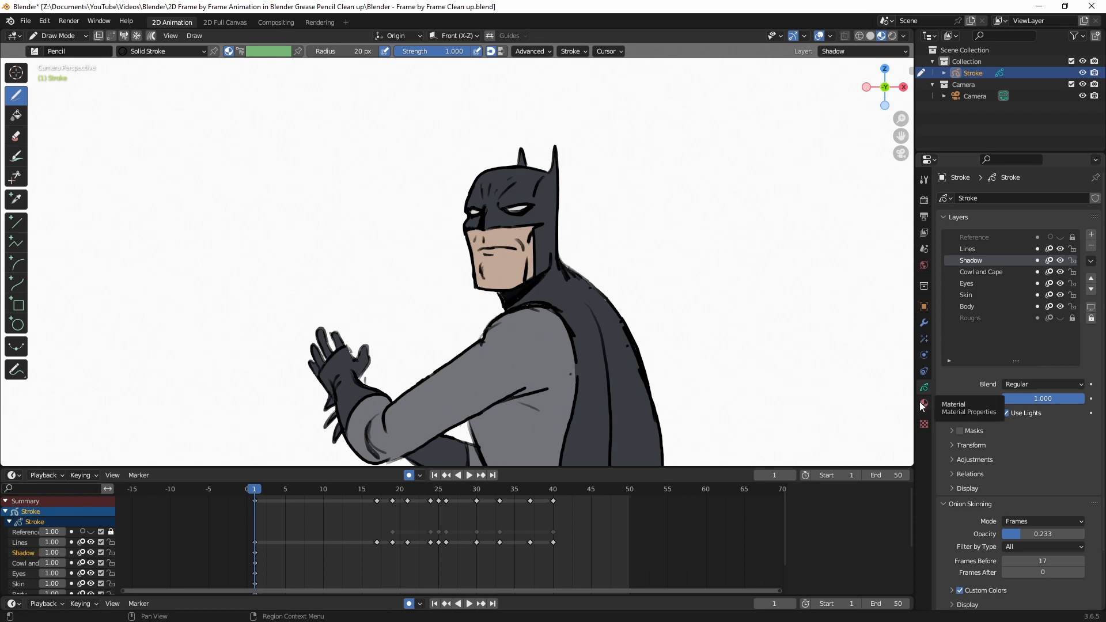
Step: Create a material named Shadow with stroke disabled, fill enabled and a black base color
click(924, 403)
click(1096, 198)
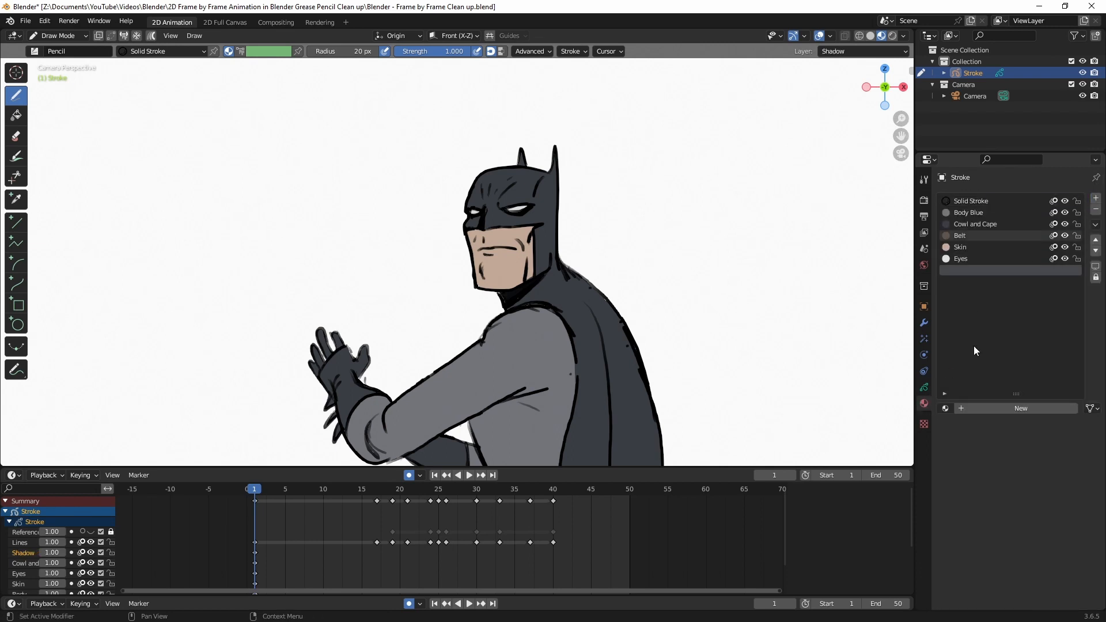
click(995, 406)
double_click(1003, 409)
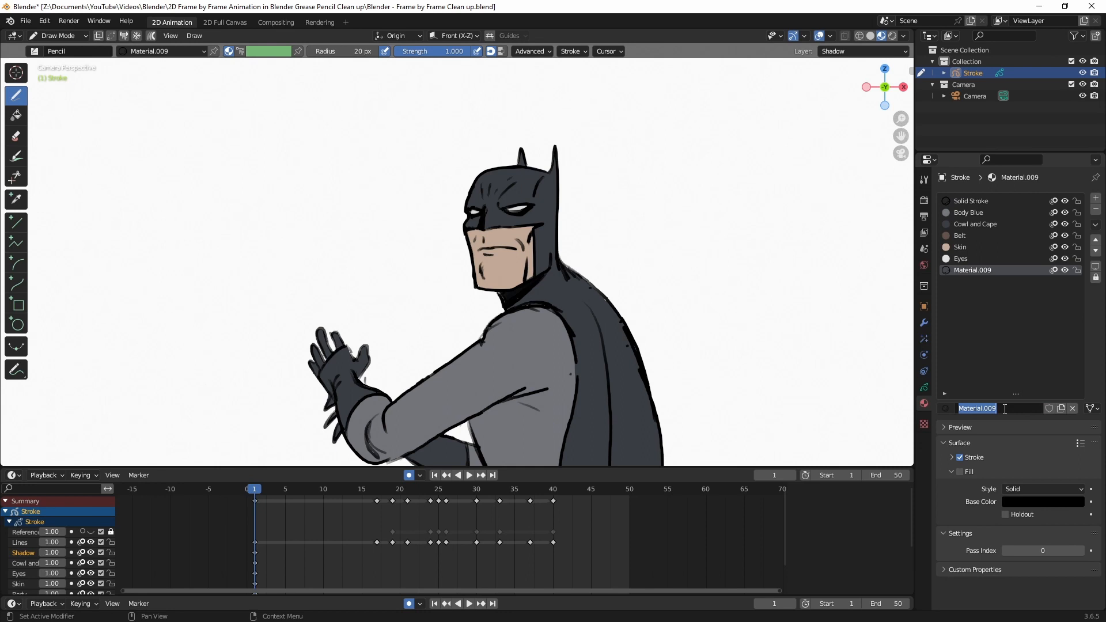
text(Shadow)
key(Return)
click(1021, 489)
click(1021, 488)
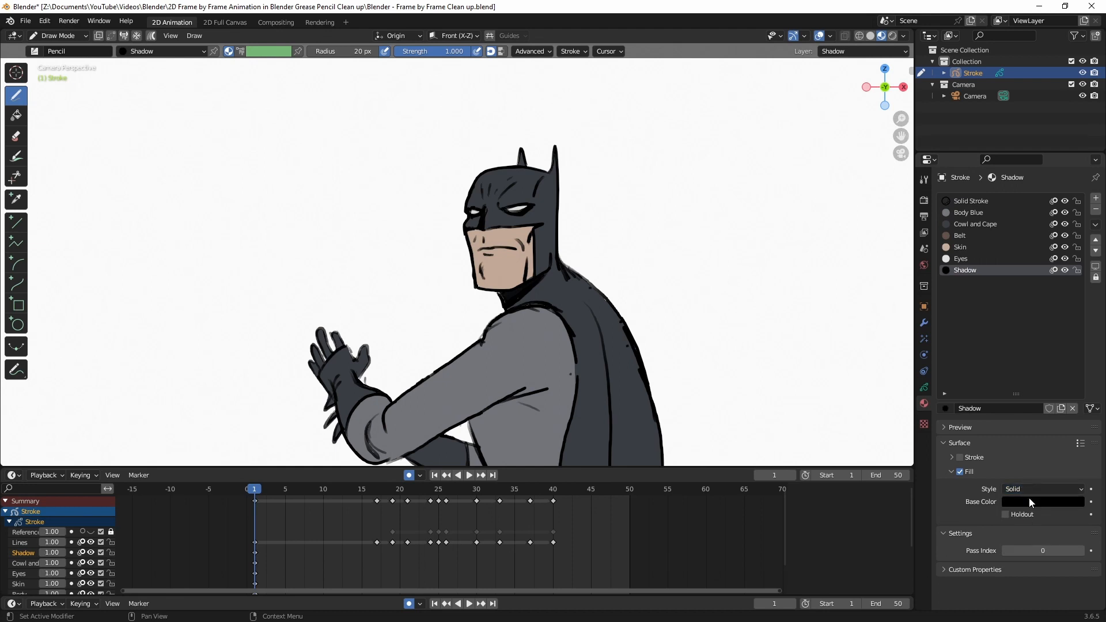
Step: Set the Shadow layer's blend mode to Multiply
click(924, 388)
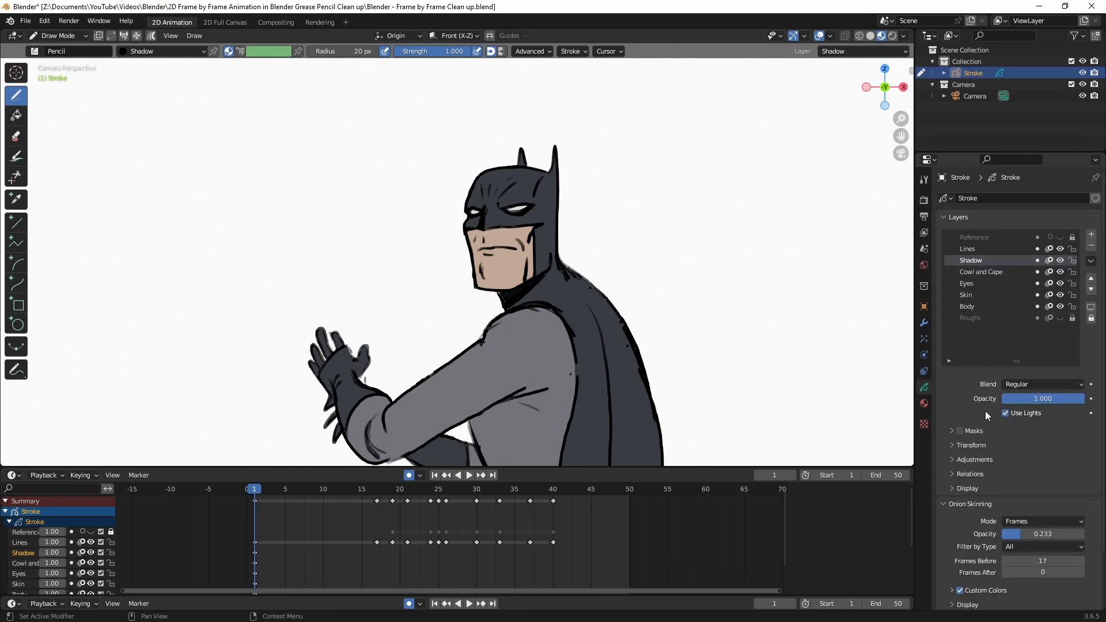
click(1022, 383)
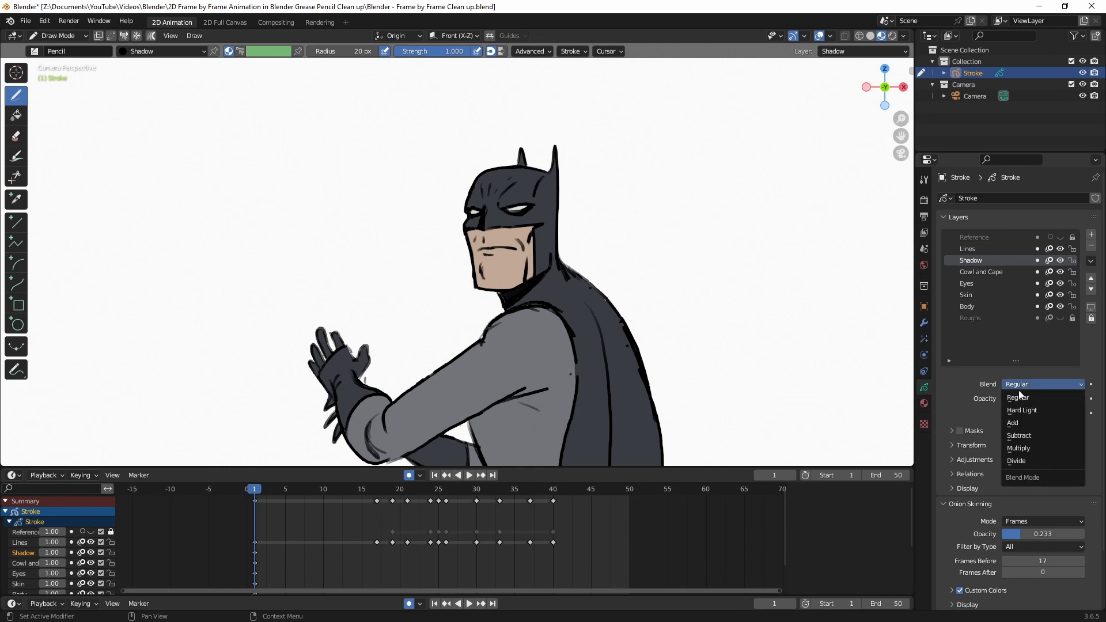
click(1018, 449)
Step: Paint a shadow shape along the front of the cowl's forehead and set the Shadow layer's opacity to about 0.404
scroll(624, 171, up, 6)
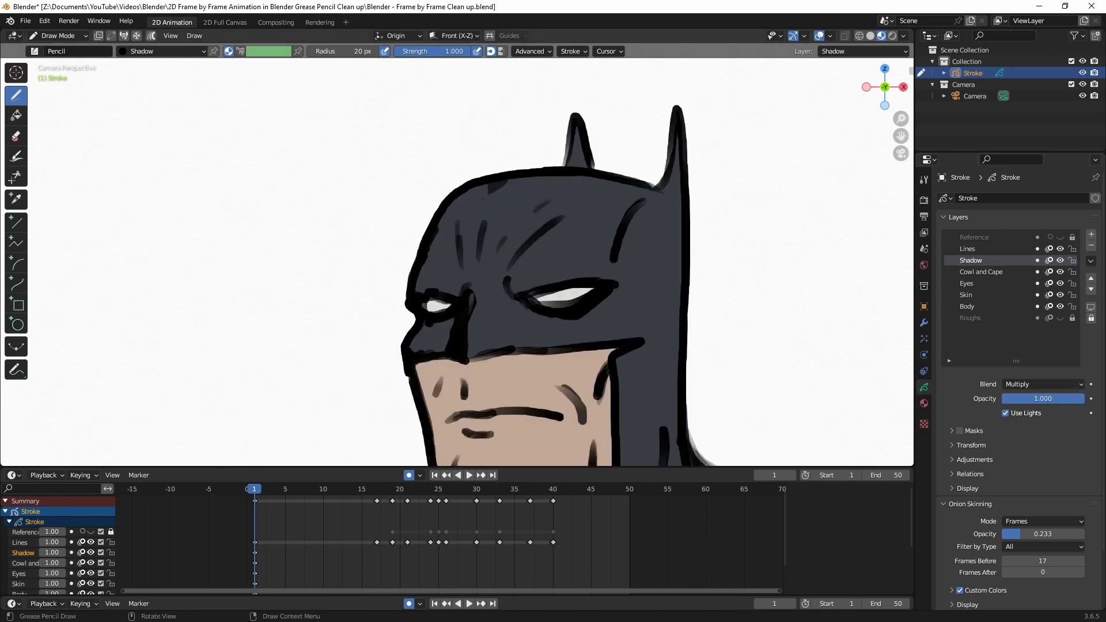
mouse_move(456, 240)
mouse_down()
mouse_move(460, 294)
mouse_move(429, 288)
mouse_move(500, 181)
mouse_up()
drag(1082, 399, 1036, 398)
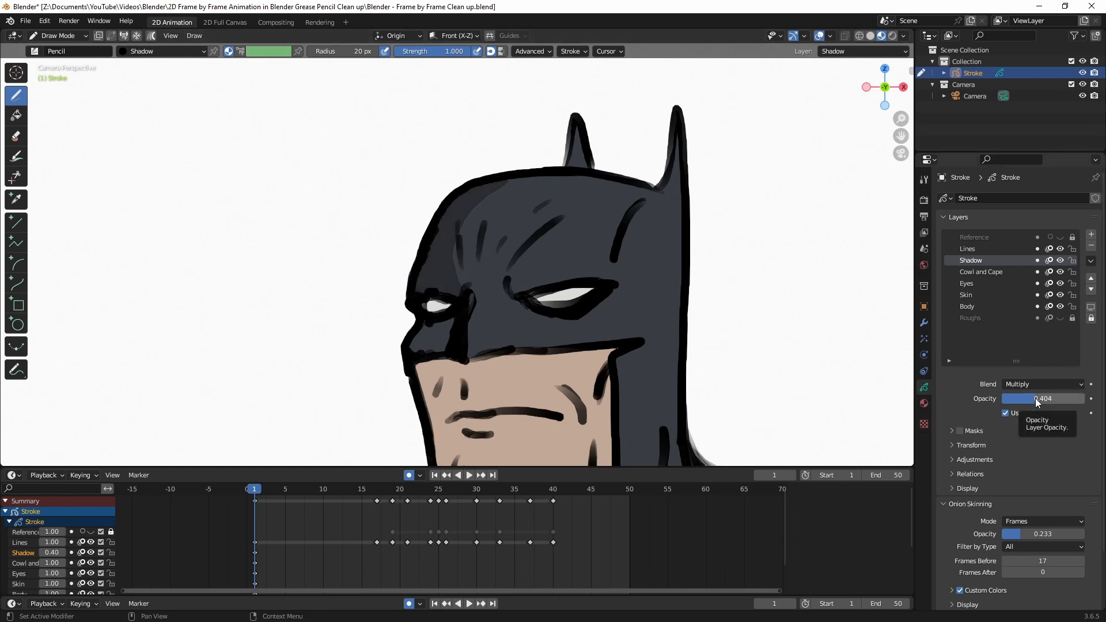
Step: Paint shadow shapes along the front side of the face and the jaw with the Shadow material
scroll(449, 301, down, 1)
shift+middle_drag(448, 301, 472, 232)
mouse_move(411, 236)
mouse_down()
mouse_move(489, 379)
mouse_move(431, 344)
mouse_move(429, 319)
mouse_up()
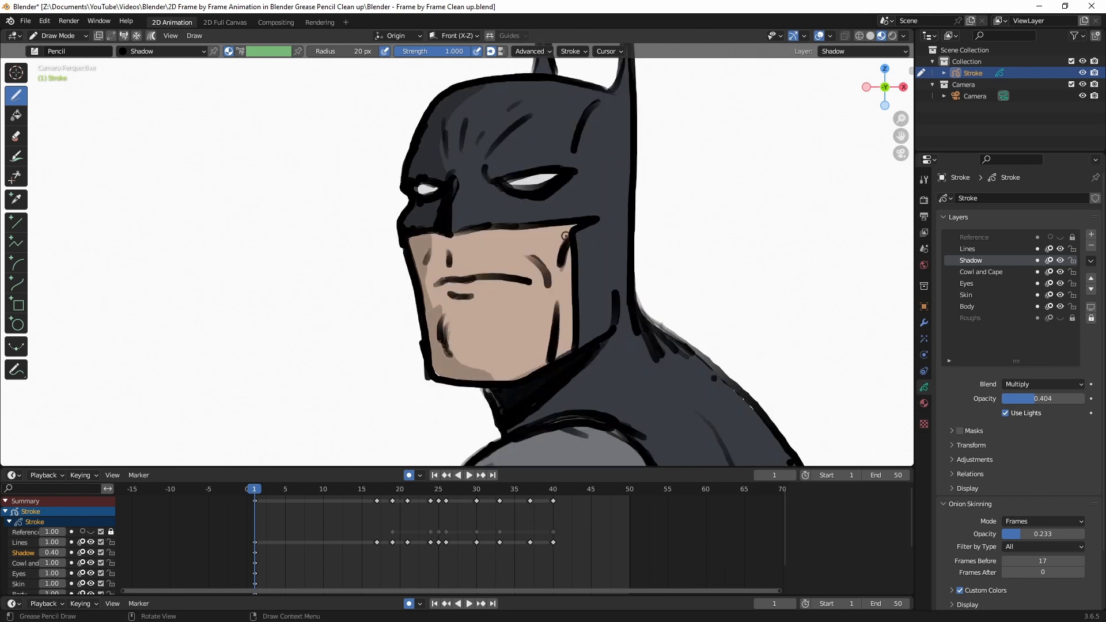
Step: Paint shadow shapes on the arm and torso with the Shadow material on the Shadow layer
scroll(566, 236, down, 8)
scroll(531, 209, up, 12)
drag(477, 214, 406, 220)
scroll(542, 273, down, 12)
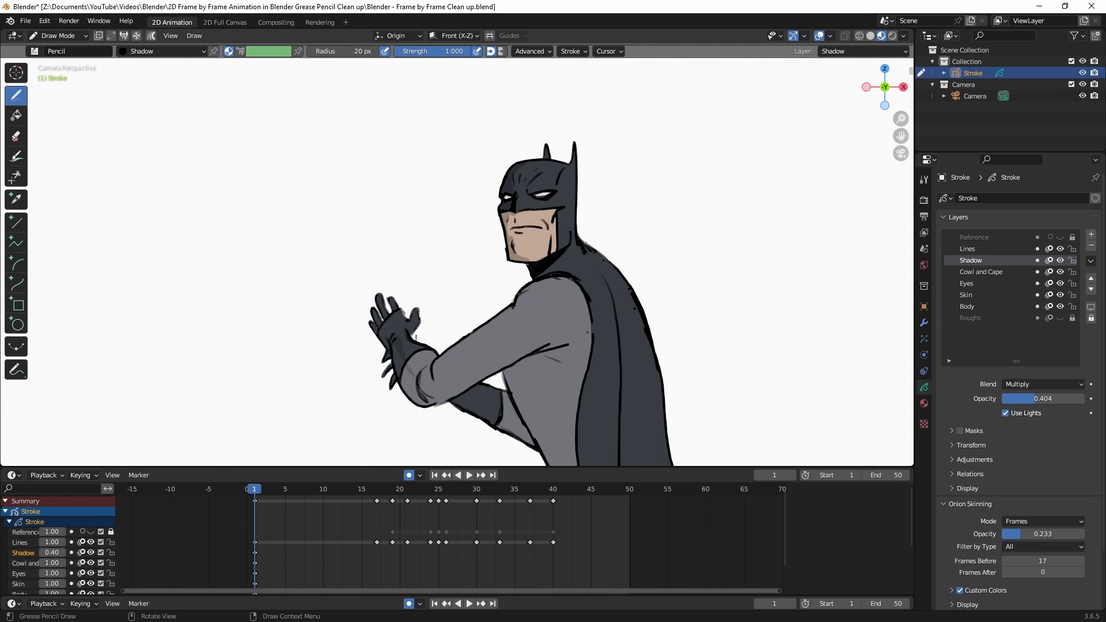
mouse_move(422, 394)
mouse_down()
mouse_move(478, 337)
mouse_move(541, 443)
mouse_move(414, 368)
mouse_up()
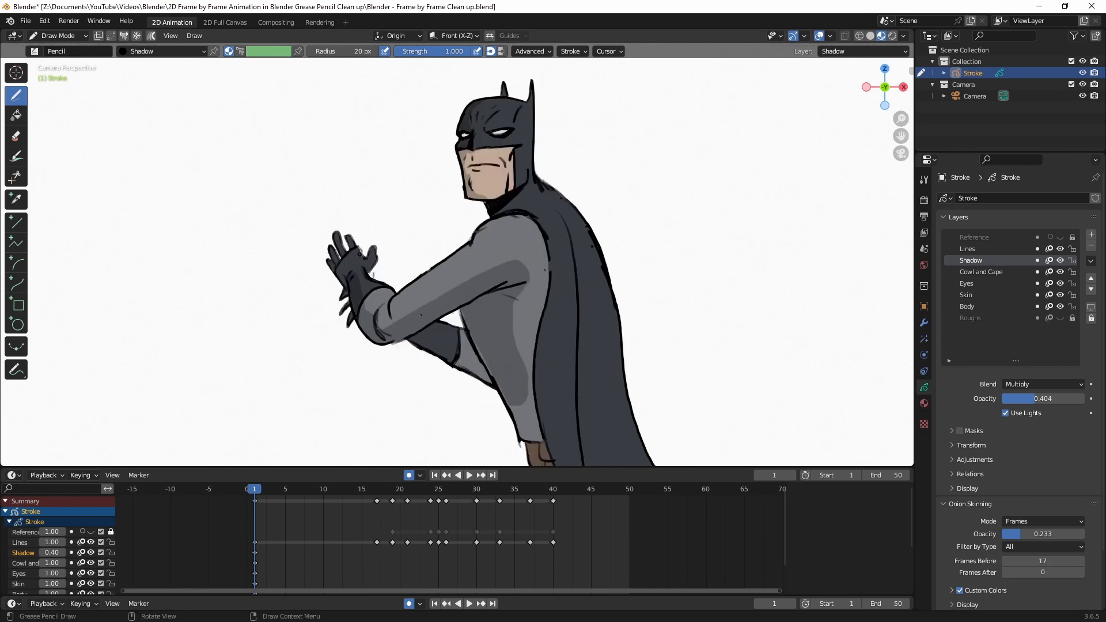
Step: Paint shadow shapes on the far forearm, the lower torso and the belt area at frame 1 with the Shadow material
mouse_move(421, 315)
mouse_down()
mouse_move(455, 369)
mouse_move(471, 318)
mouse_up()
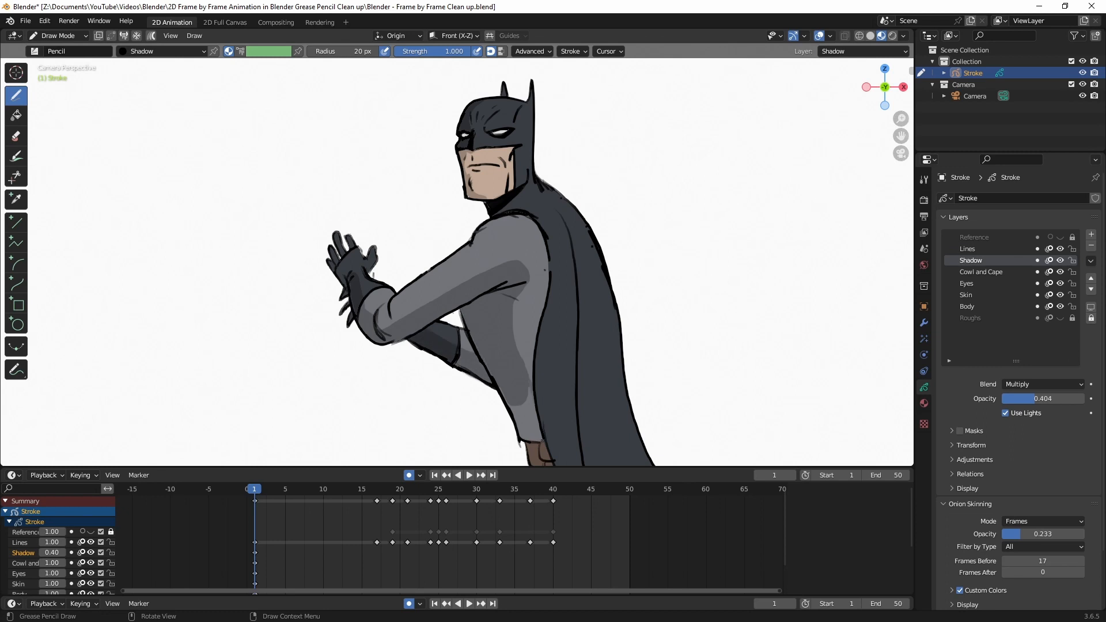
drag(541, 441, 509, 393)
shift+middle_drag(519, 404, 455, 284)
drag(465, 320, 487, 344)
ctrl+middle_drag(472, 299, 469, 368)
Step: Paint shadow shapes on the raised glove's fingers and hand at frame 1 on the Shadow layer
mouse_move(368, 369)
ctrl+middle_down()
mouse_move(346, 288)
mouse_move(283, 272)
ctrl+middle_up()
drag(179, 263, 180, 277)
drag(202, 236, 206, 248)
drag(185, 289, 197, 318)
mouse_move(346, 288)
ctrl+middle_down()
mouse_move(473, 270)
mouse_move(482, 227)
mouse_move(461, 277)
ctrl+middle_up()
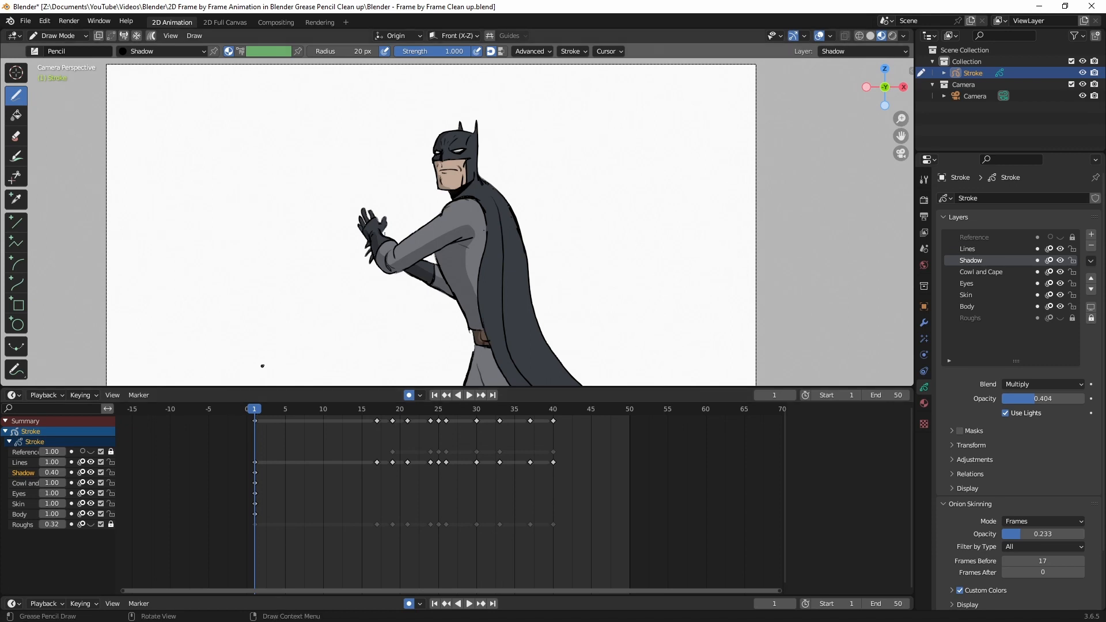
shift+middle_drag(451, 166, 449, 185)
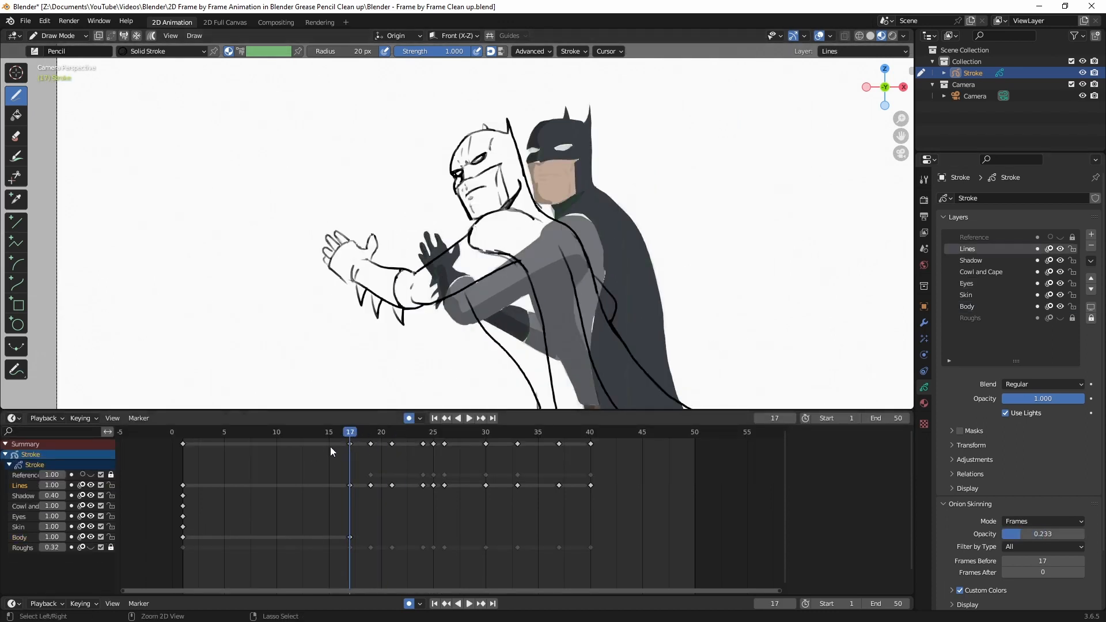
Step: Insert a keyframe for the color layers at frame 17 and move the Eyes layer above the Cowl and Cape layer
key(i)
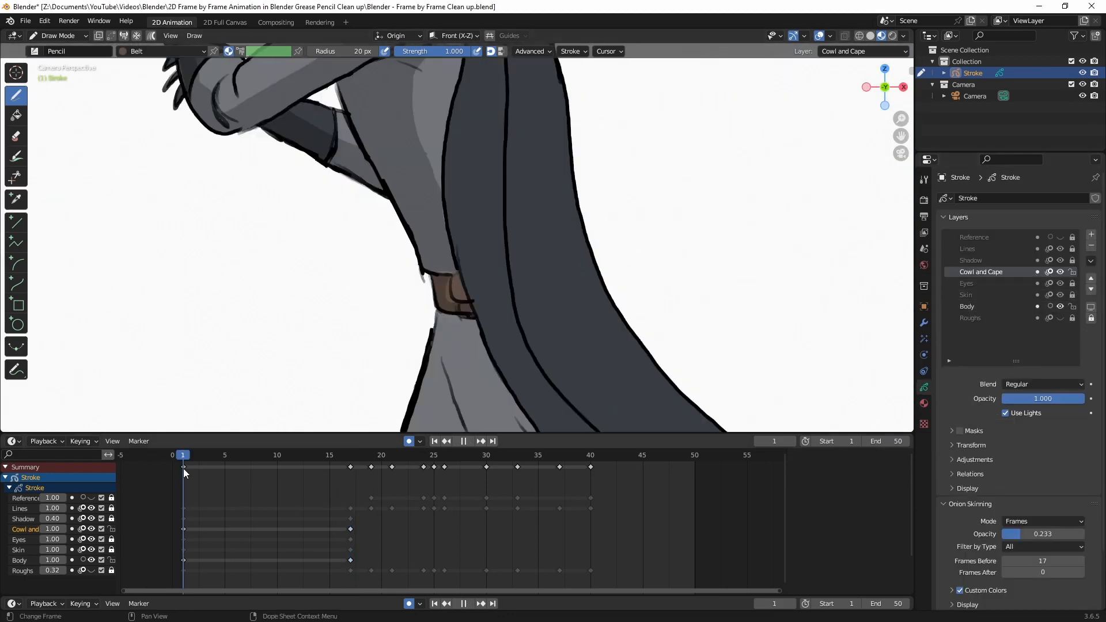
key(Up)
click(1031, 307)
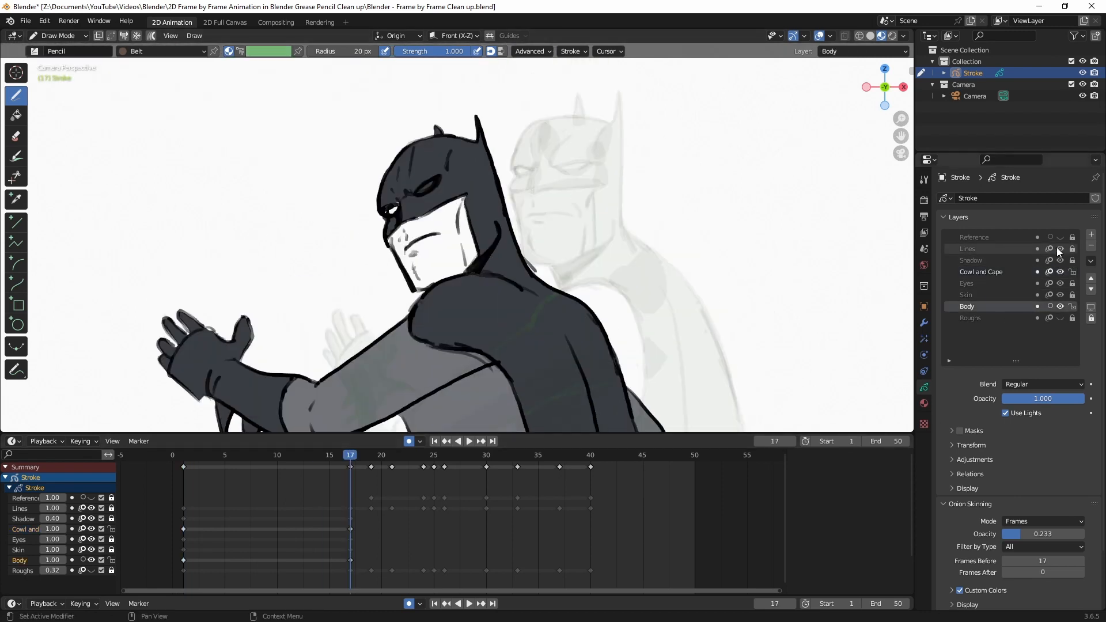
click(979, 283)
click(1091, 278)
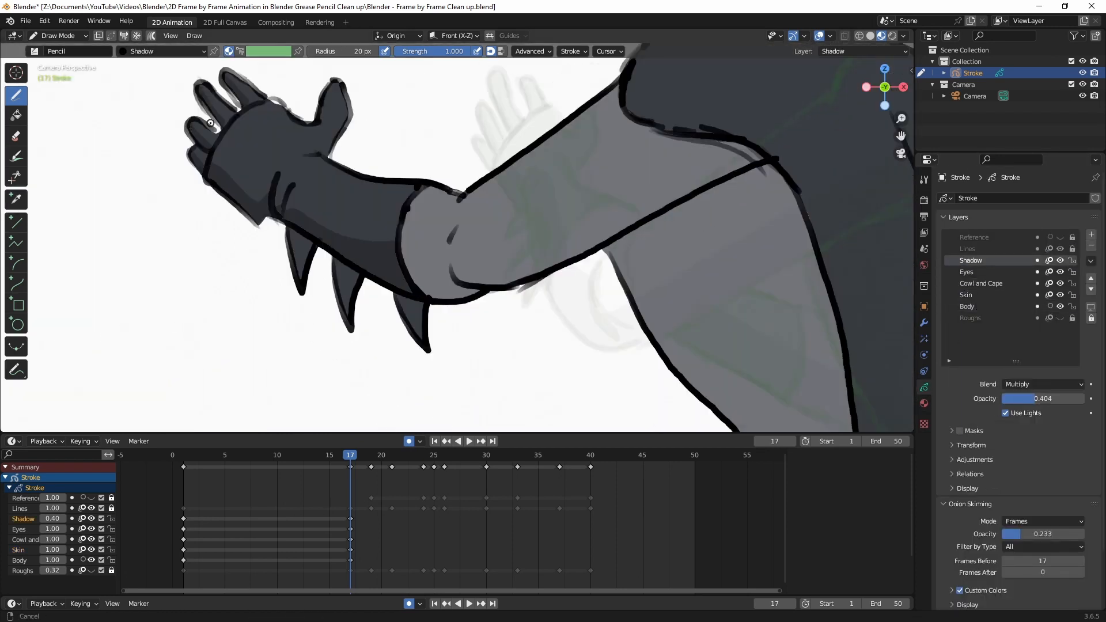
Step: Paint shadow shapes on the arm, torso, cowl and front of the face at frame 17 on the Shadow layer
mouse_move(291, 233)
mouse_down()
mouse_move(311, 276)
mouse_move(357, 311)
mouse_up()
drag(406, 274, 450, 250)
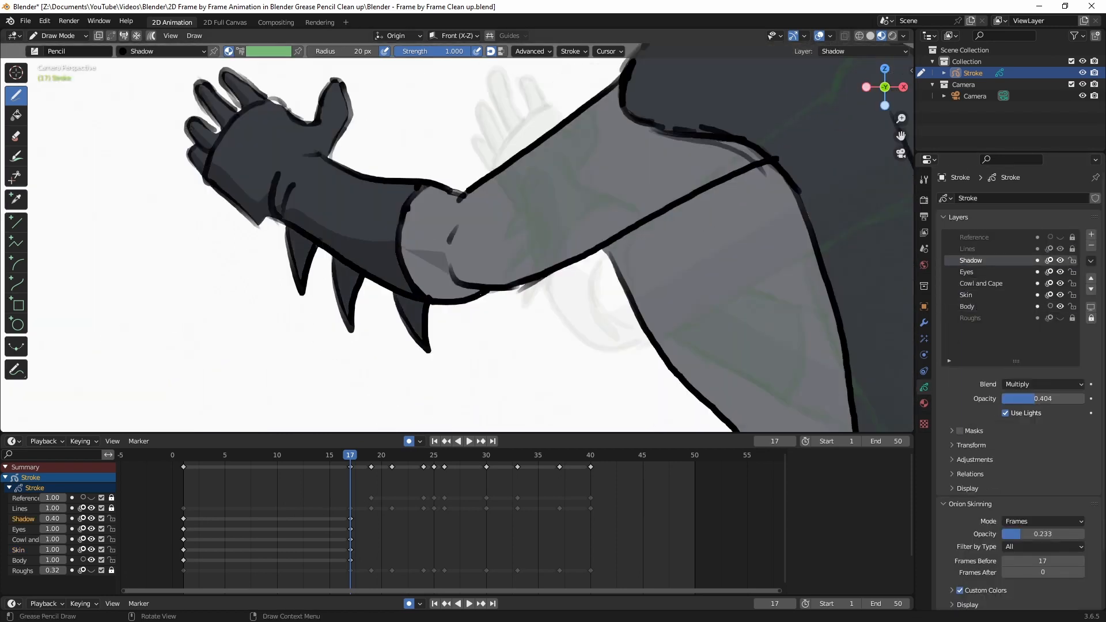
drag(404, 297, 478, 251)
drag(449, 259, 686, 139)
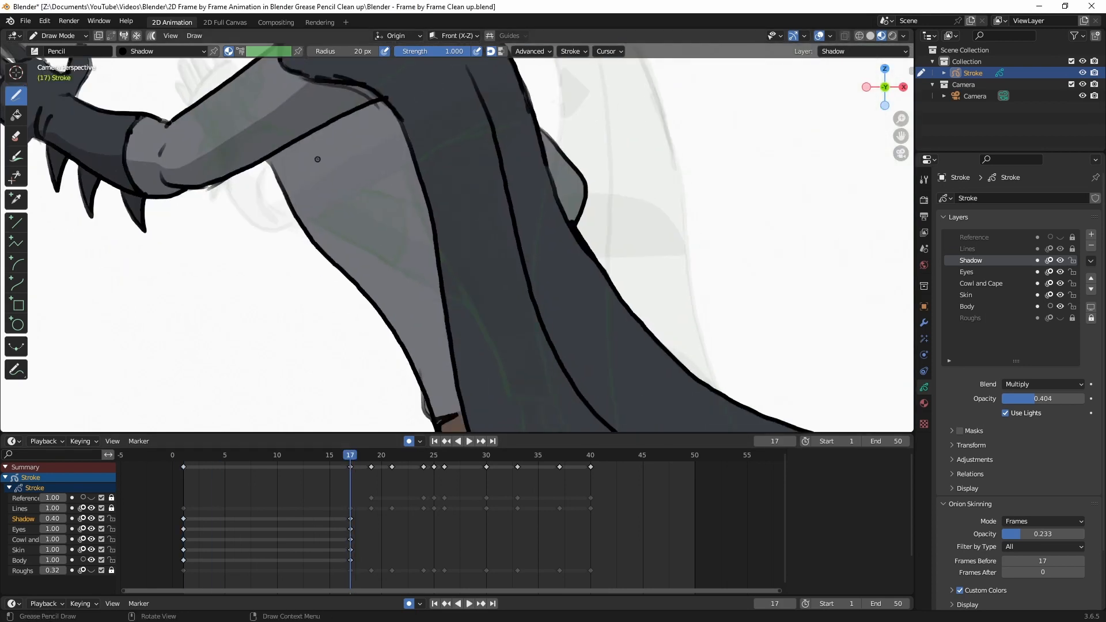
drag(300, 164, 449, 403)
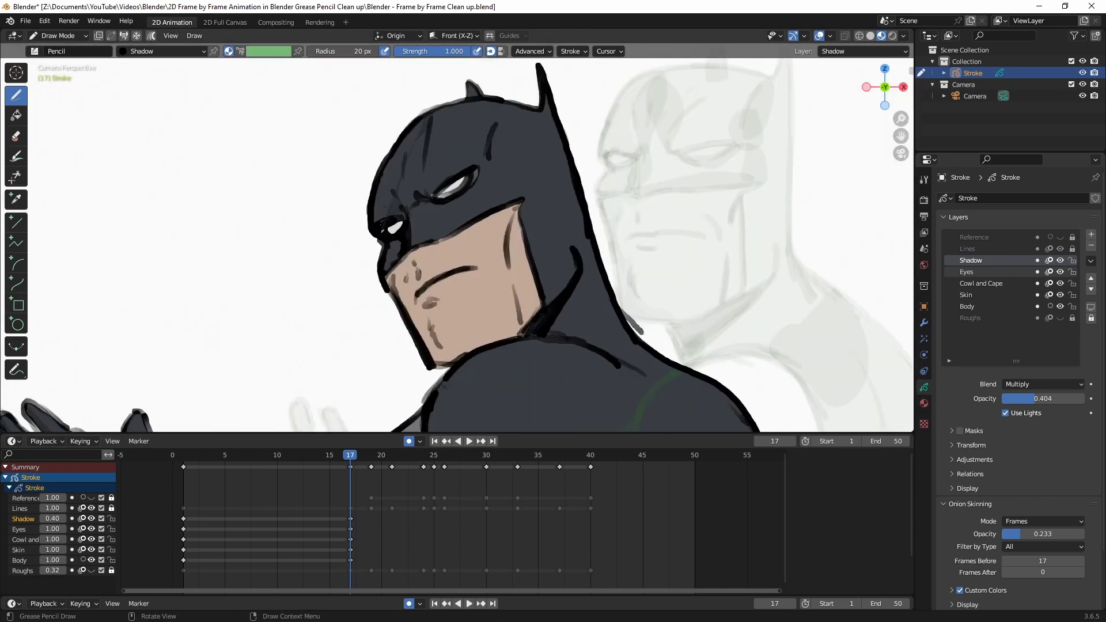
drag(398, 130, 391, 265)
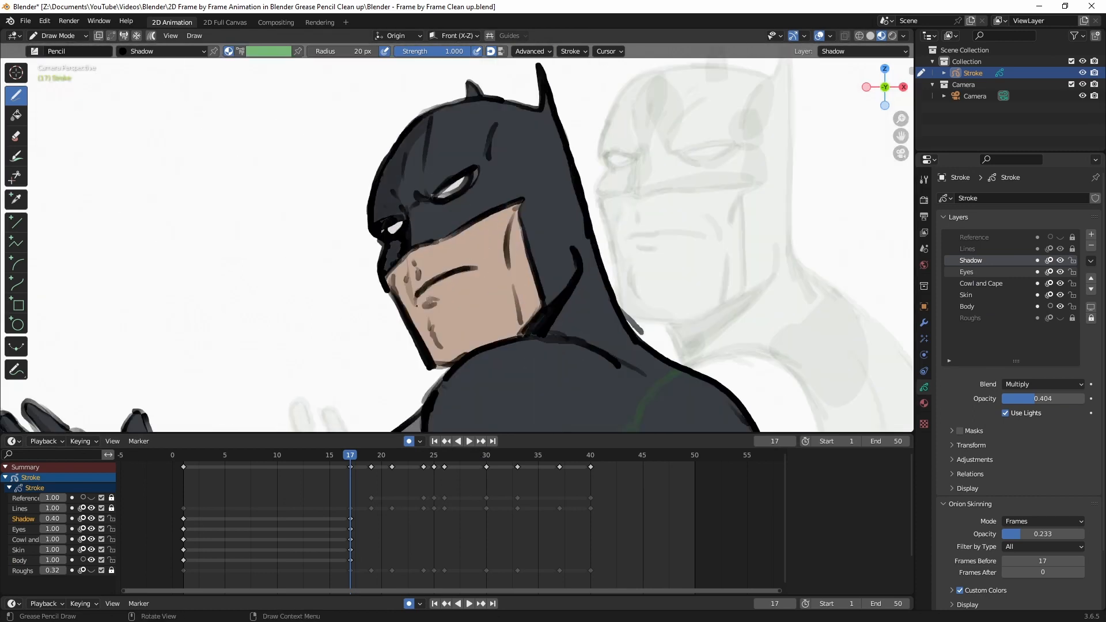
drag(415, 345, 448, 244)
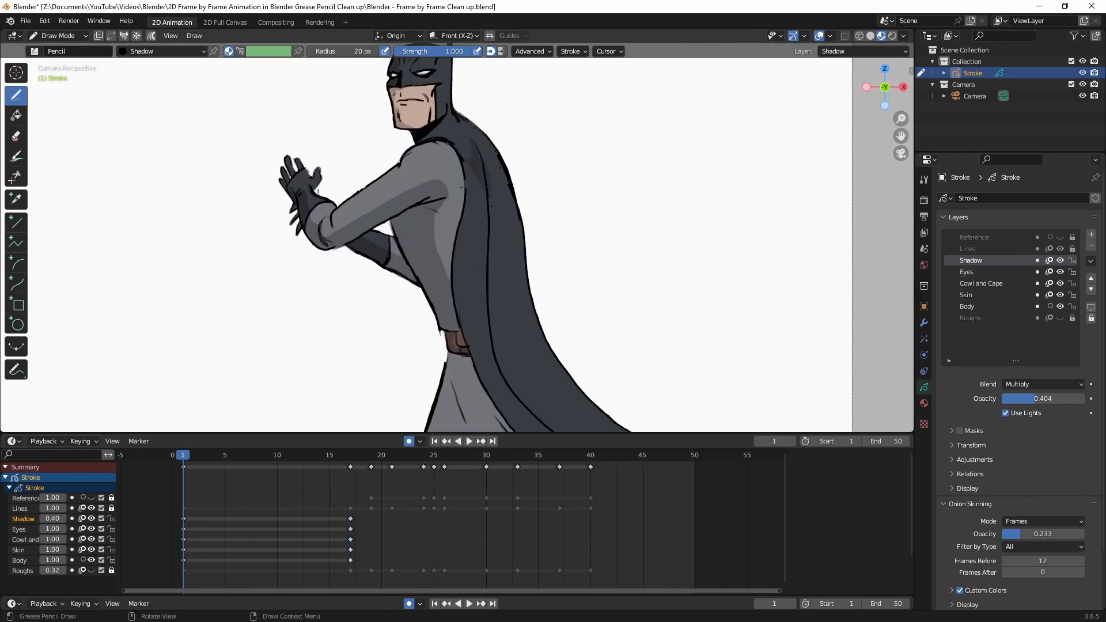
Step: Paint shadow shapes on the cape at frames 1 and 17 with the Shadow material and save the file
drag(484, 167, 461, 392)
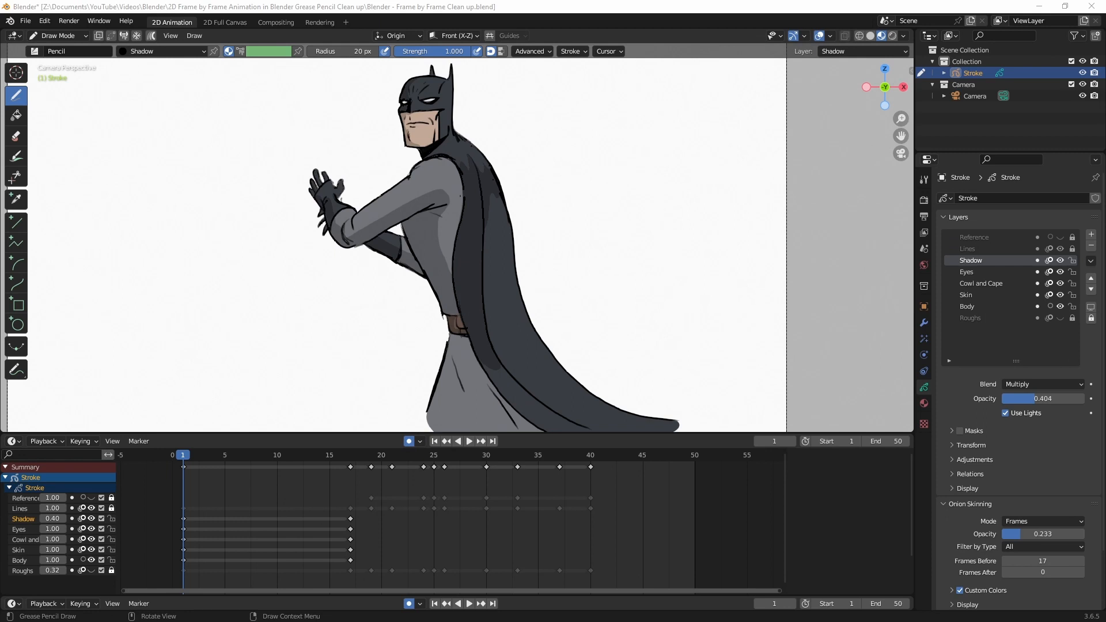
drag(490, 244, 522, 325)
click(351, 455)
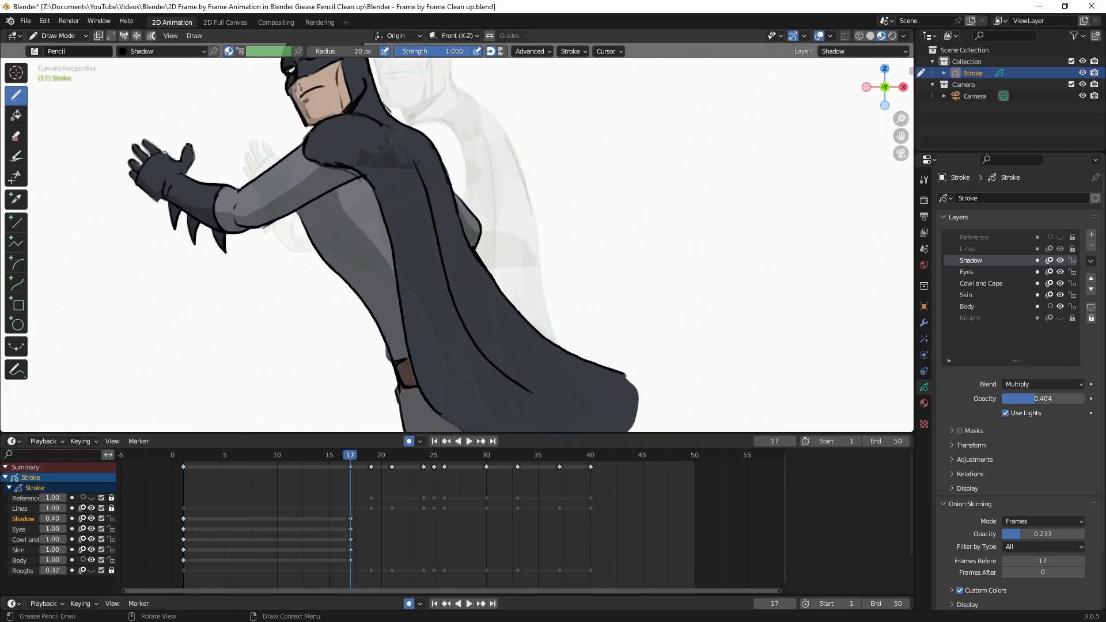
drag(444, 184, 358, 311)
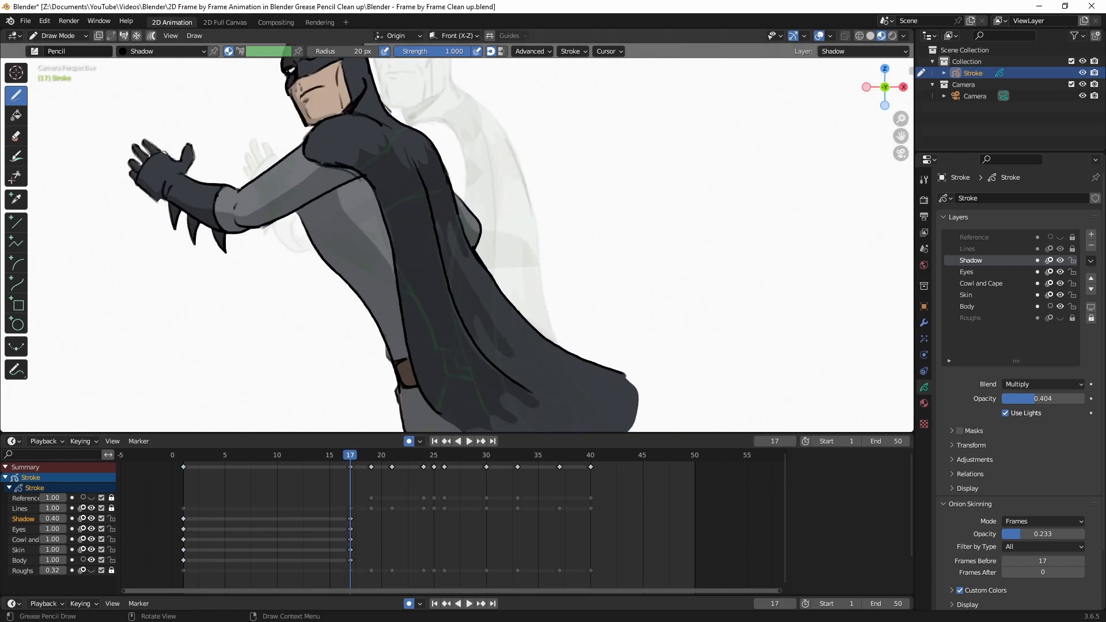
key(ctrl+s)
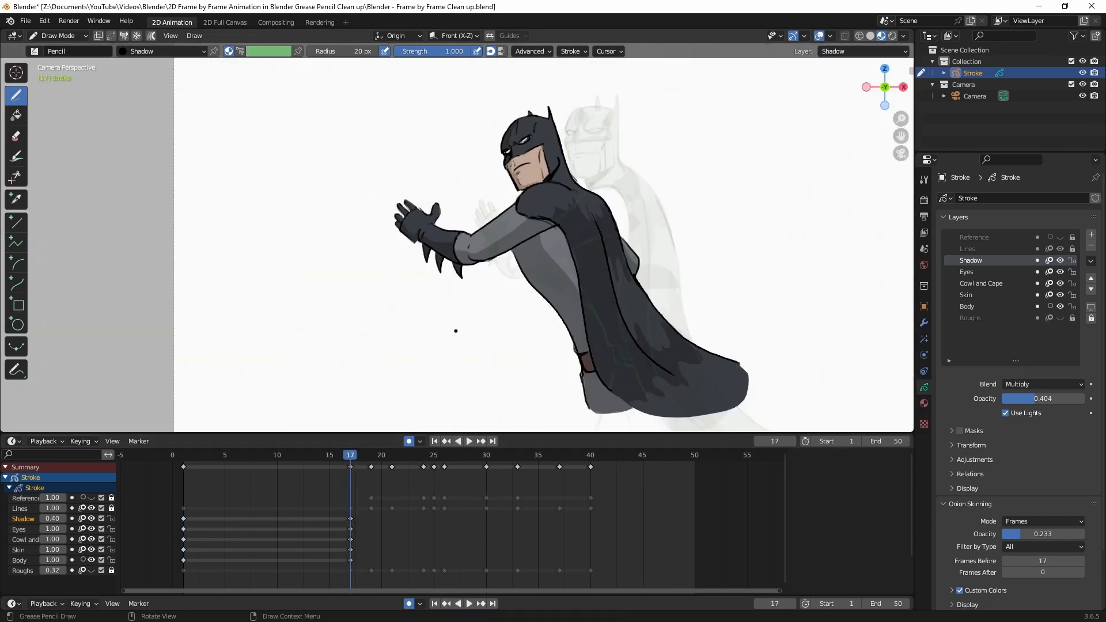
Step: Insert keyframes on all channels at frame 19 with the Body layer active
drag(370, 455, 371, 475)
click(990, 309)
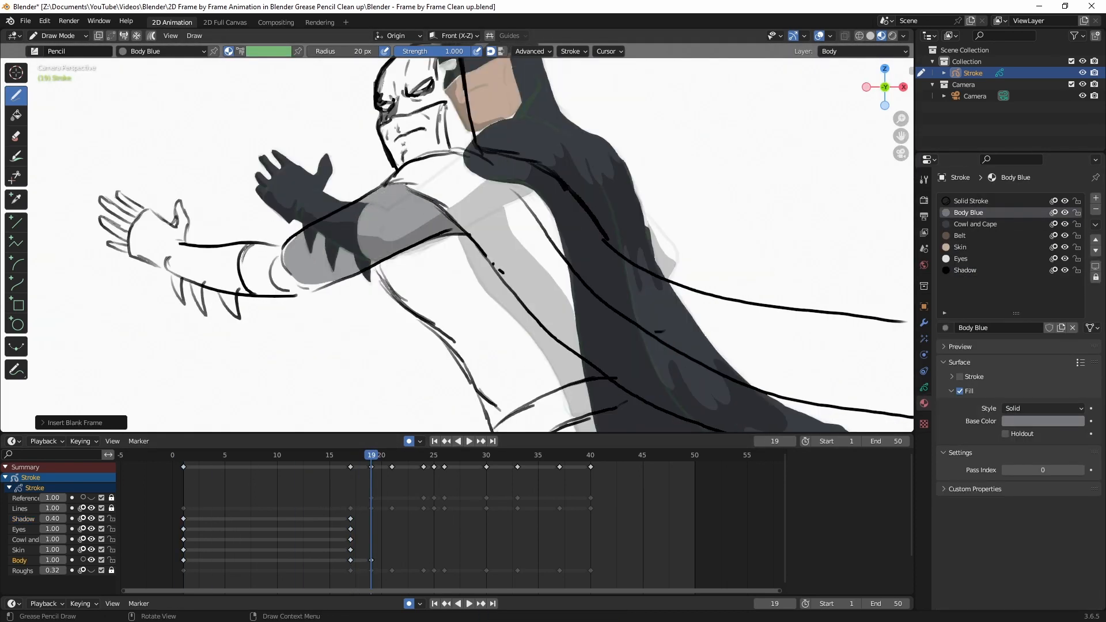
key(i)
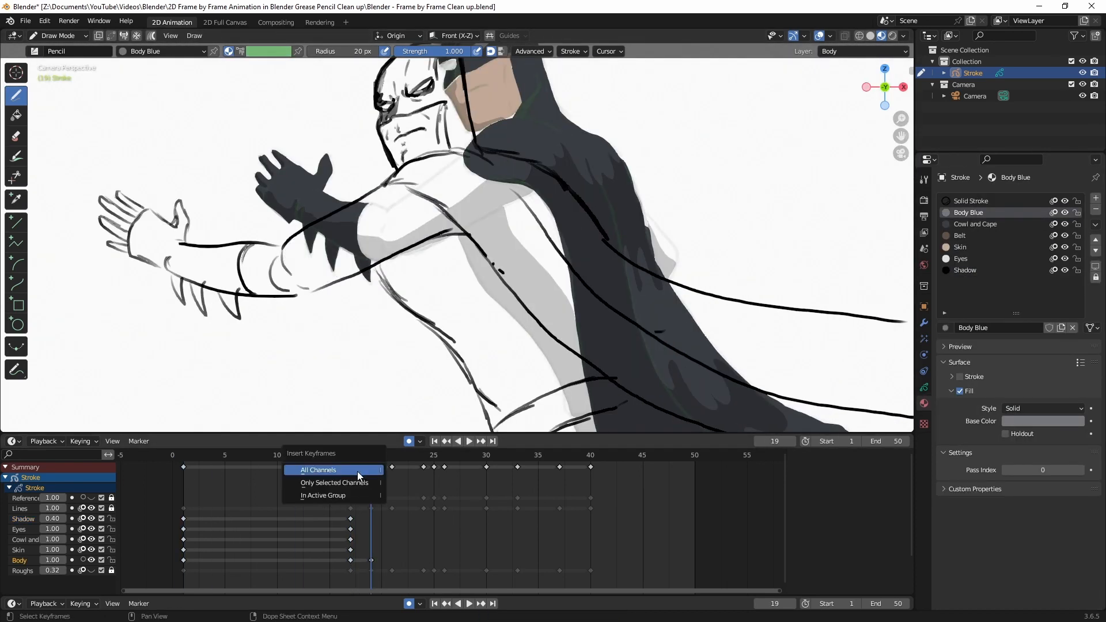
click(357, 474)
Step: Fill the upper arm, torso and hips at frame 19 with the Body Blue material on the Body layer
drag(277, 246, 282, 248)
mouse_move(376, 265)
mouse_down()
mouse_move(480, 405)
mouse_move(378, 265)
mouse_up()
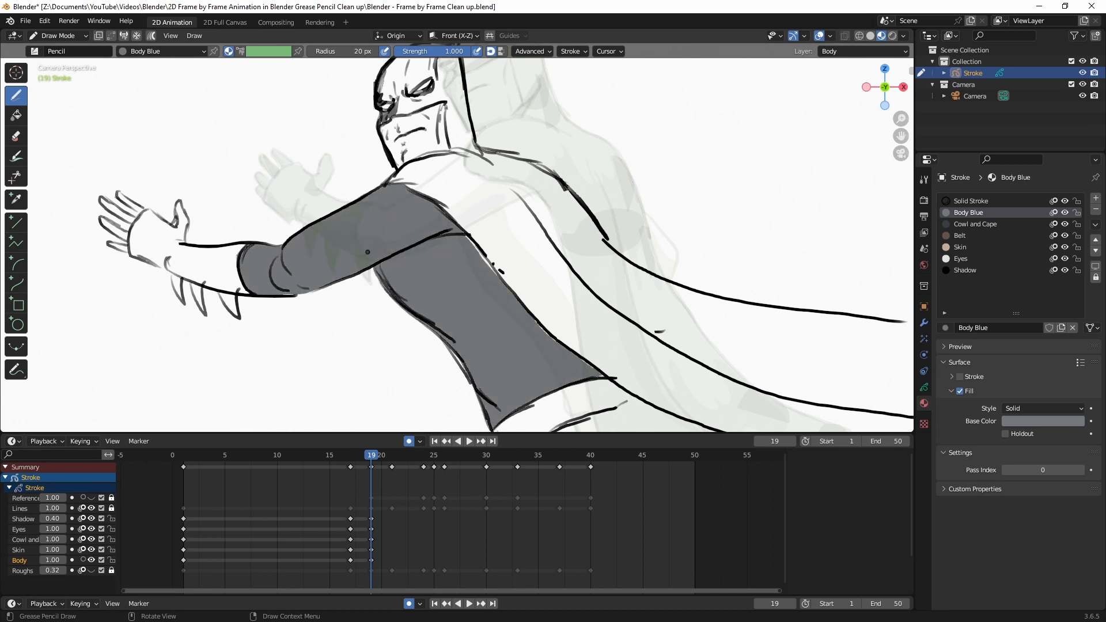
drag(468, 236, 500, 278)
drag(553, 339, 602, 373)
drag(445, 342, 470, 382)
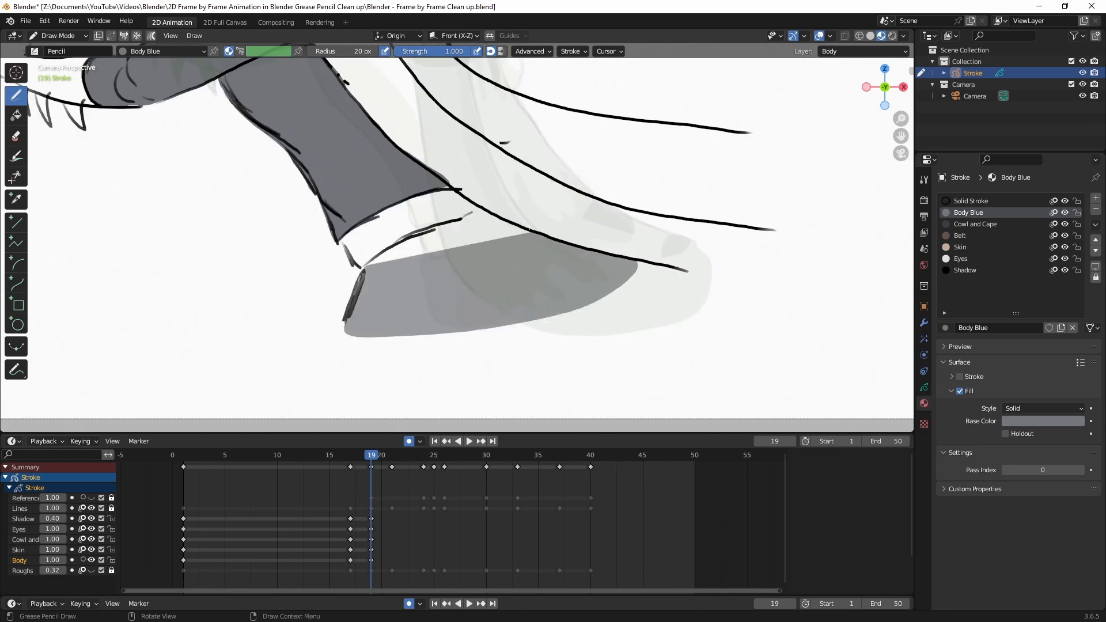
Step: Fill the gloved hand and fingers at frame 19 with the Cowl and Cape material on the Cowl and Cape layer
click(959, 235)
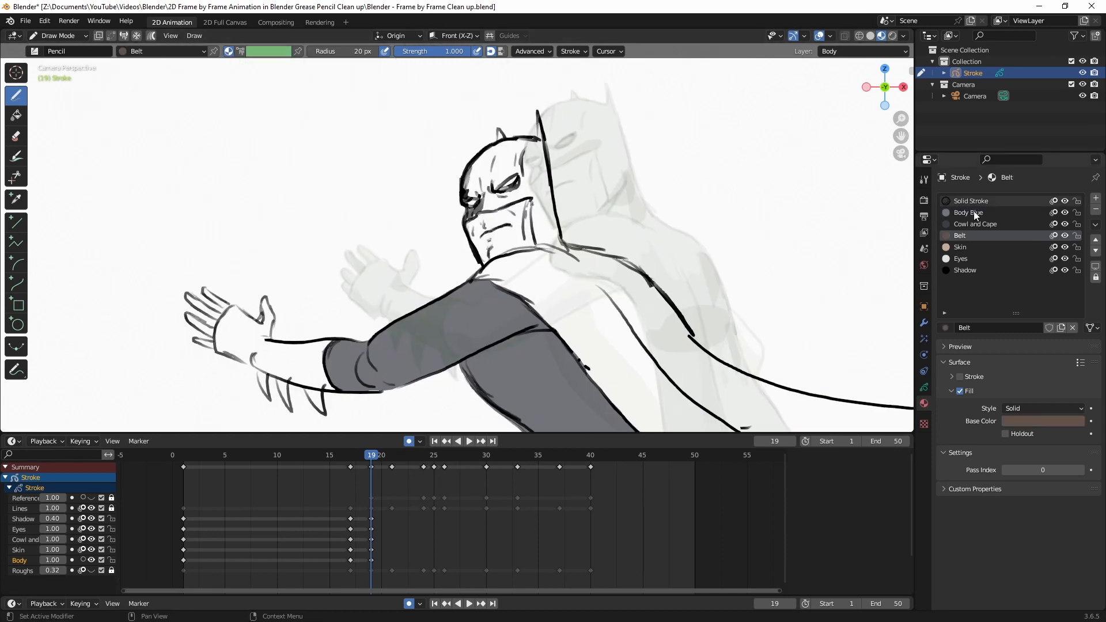
click(976, 224)
click(924, 387)
click(981, 284)
scroll(335, 309, up, 3)
shift+middle_drag(335, 309, 627, 181)
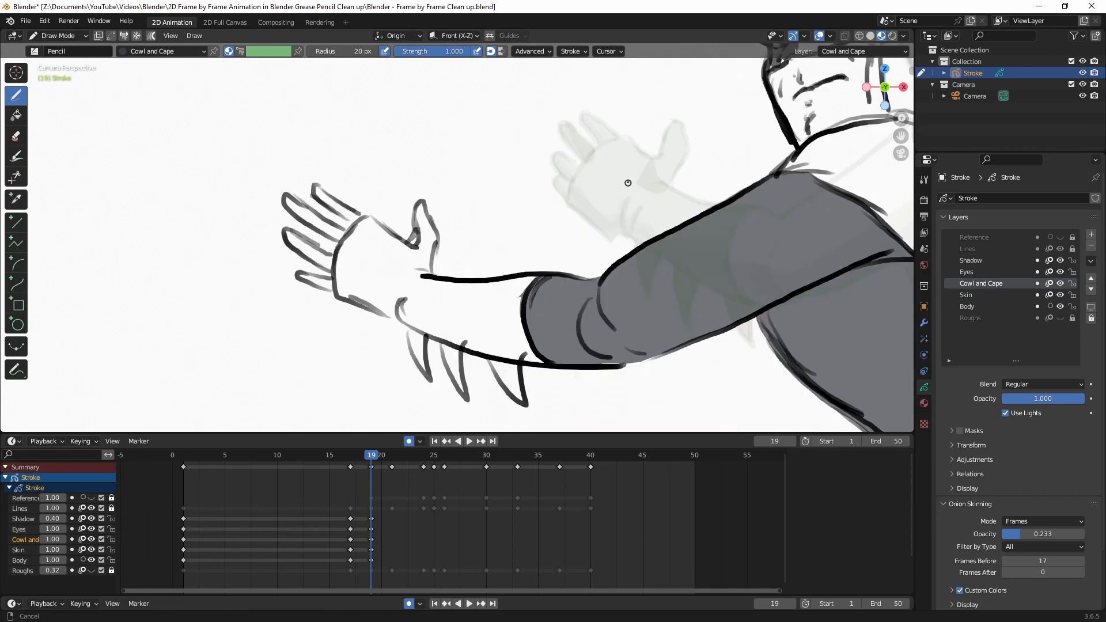
scroll(627, 181, up, 1)
drag(343, 180, 334, 188)
mouse_move(352, 180)
mouse_down()
mouse_move(390, 303)
mouse_move(322, 231)
mouse_up()
Step: Fill the three glove fins and the gloved forearm at frame 19 with the Cowl and Cape material
drag(403, 306, 426, 375)
drag(443, 305, 472, 398)
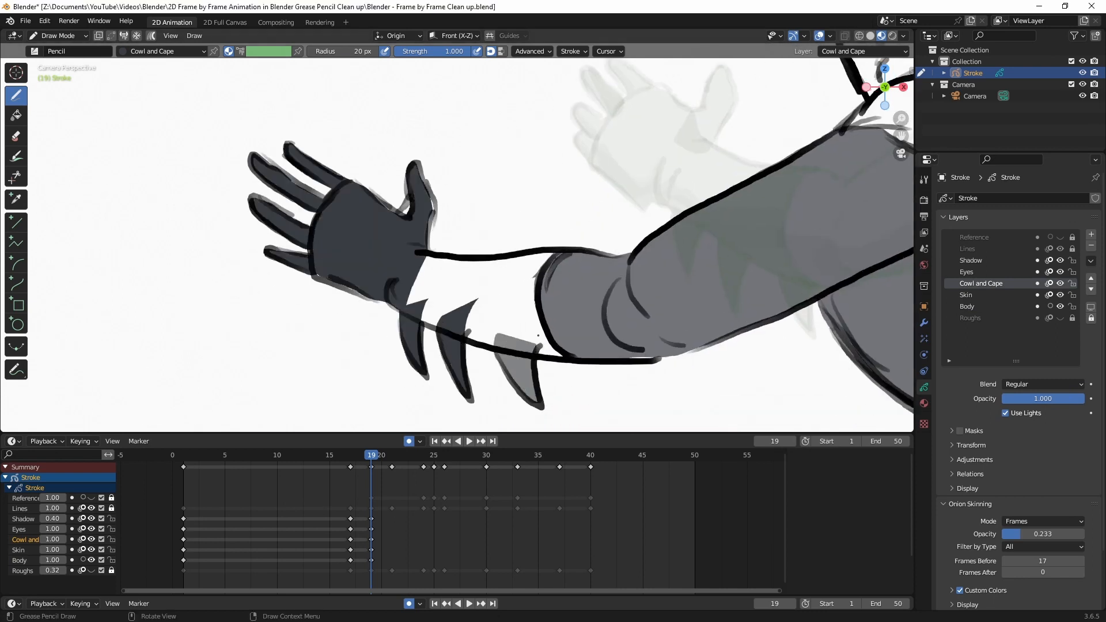
drag(495, 355, 538, 404)
drag(409, 254, 550, 322)
drag(461, 254, 562, 355)
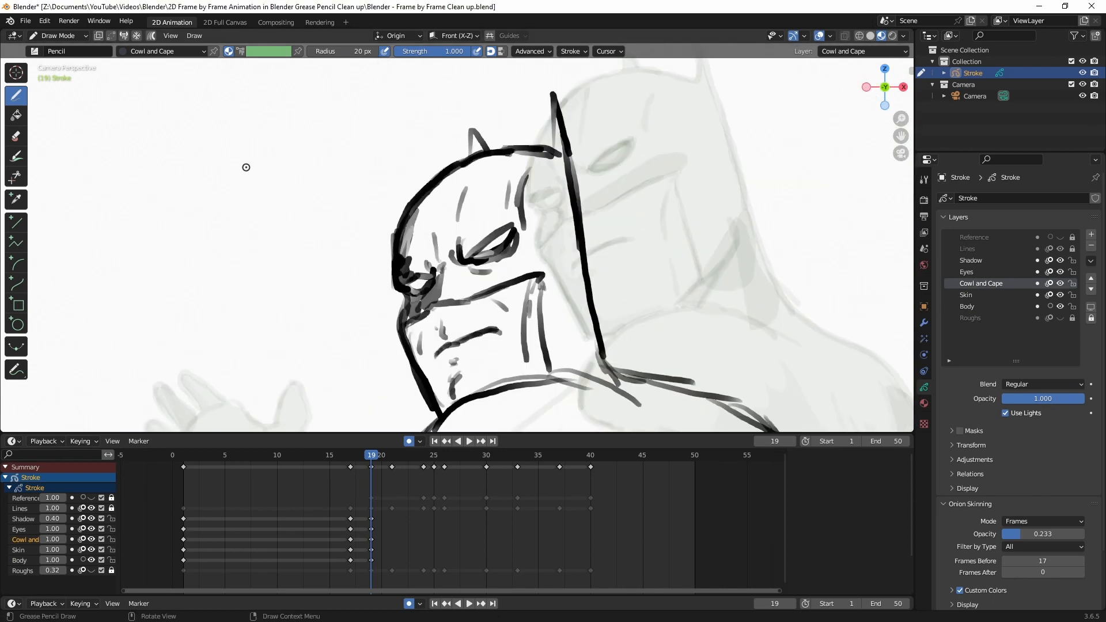
Step: Darken the mask's nose area beside the eye at frame 19 with the Solid Stroke material on the Lines layer
click(968, 249)
click(924, 404)
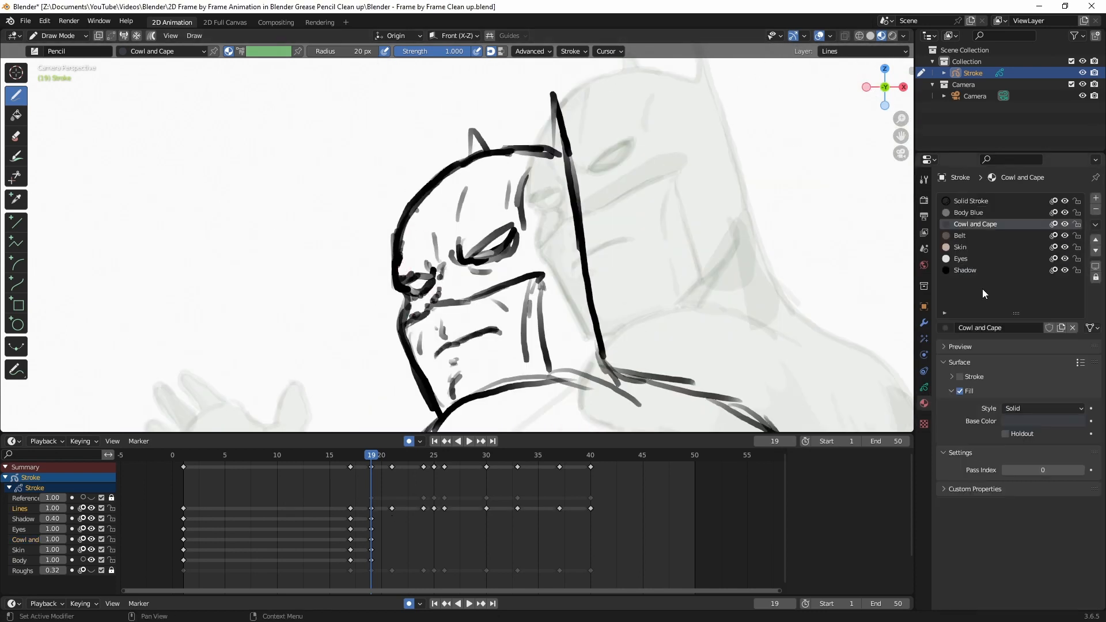
click(968, 213)
click(971, 200)
Step: Fill the cowl, its ears and the cape's shoulder area at frame 19 with the Cowl and Cape material on its layer
click(975, 224)
click(924, 387)
click(982, 284)
mouse_move(429, 197)
mouse_down()
mouse_move(433, 301)
mouse_move(528, 165)
mouse_move(433, 195)
mouse_up()
drag(473, 151, 485, 151)
drag(553, 99, 491, 256)
drag(561, 383, 540, 254)
drag(504, 249, 480, 258)
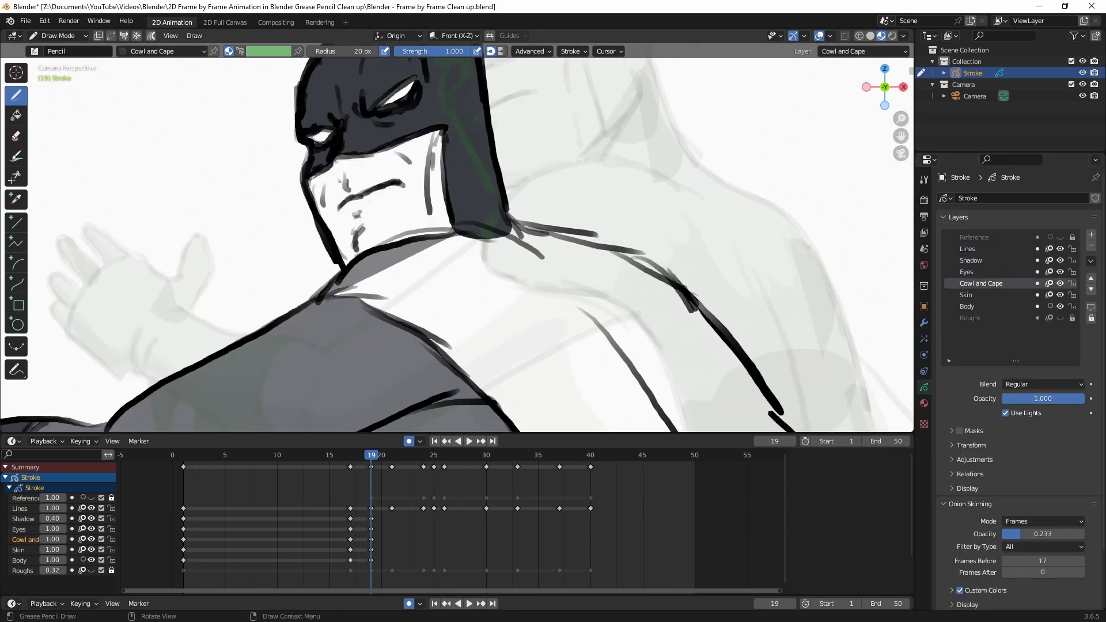
drag(346, 404, 547, 248)
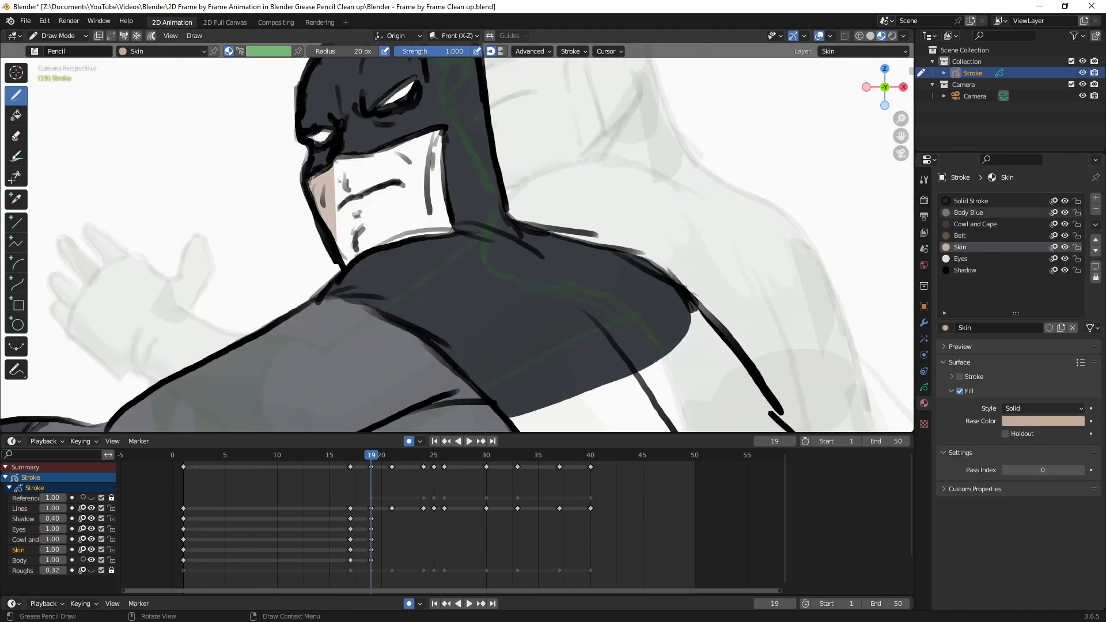
Step: Fill the exposed lower face at frame 19 with the Skin material and the eyes on the Eyes layer
drag(323, 173, 440, 218)
click(924, 387)
click(966, 272)
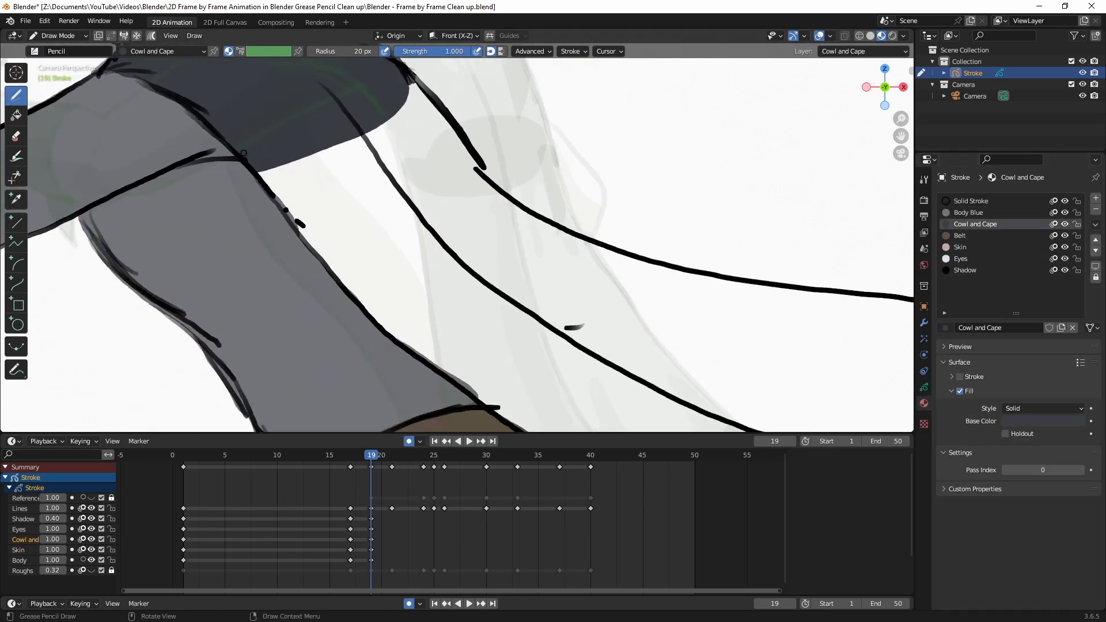
Step: Fill the flowing cape down to its hem at frame 19 with the Cowl and Cape material
mouse_move(244, 153)
mouse_down()
mouse_move(602, 322)
mouse_move(583, 341)
mouse_move(806, 351)
mouse_up()
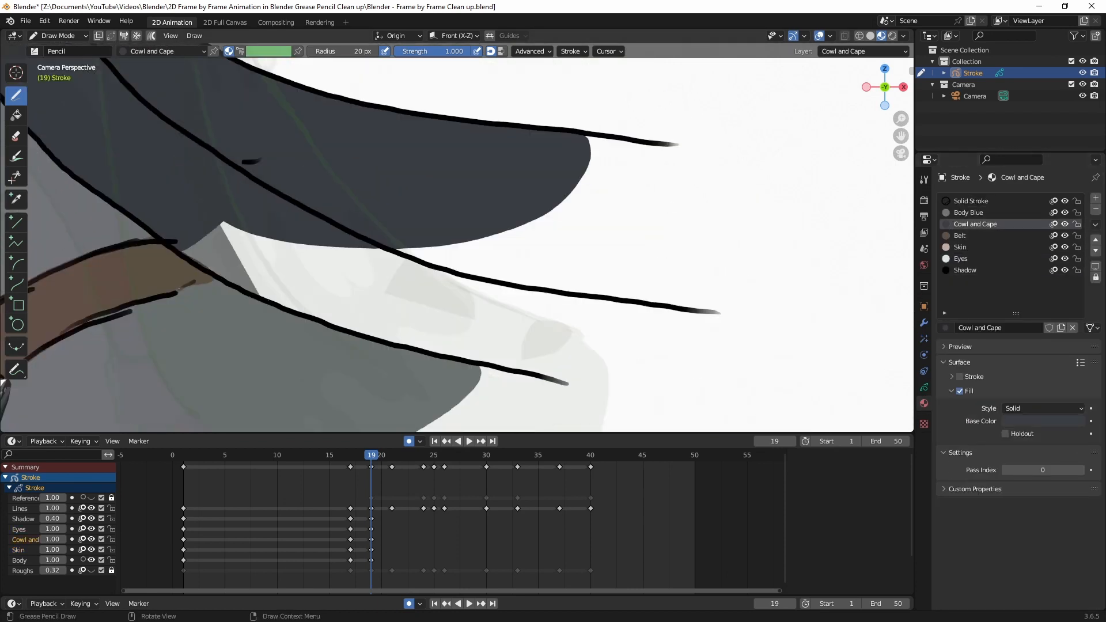
drag(576, 173, 691, 265)
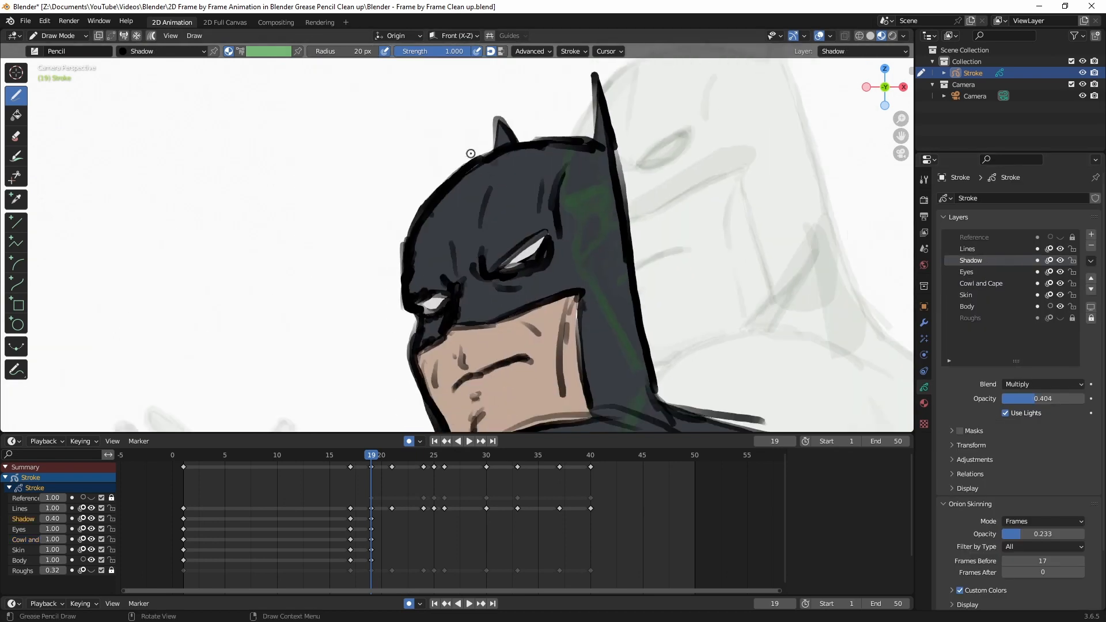
Step: Paint shadow shapes on the cowl, face, arm and torso at frame 19 with the Shadow material
drag(479, 173, 450, 307)
drag(468, 393, 426, 346)
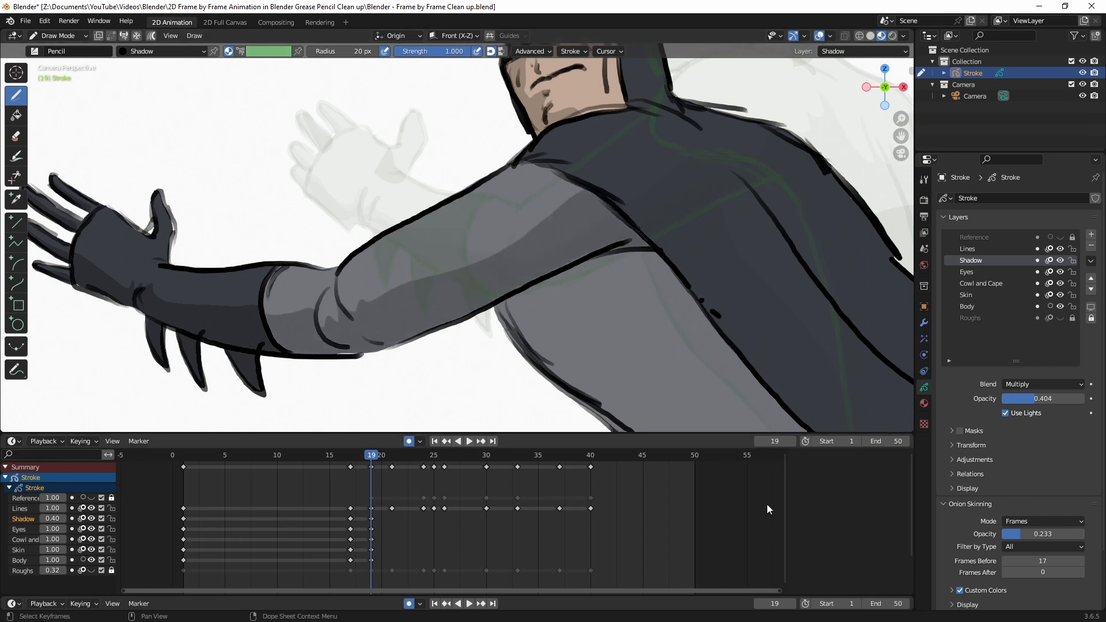
mouse_move(441, 210)
mouse_down()
mouse_move(443, 273)
mouse_move(403, 404)
mouse_up()
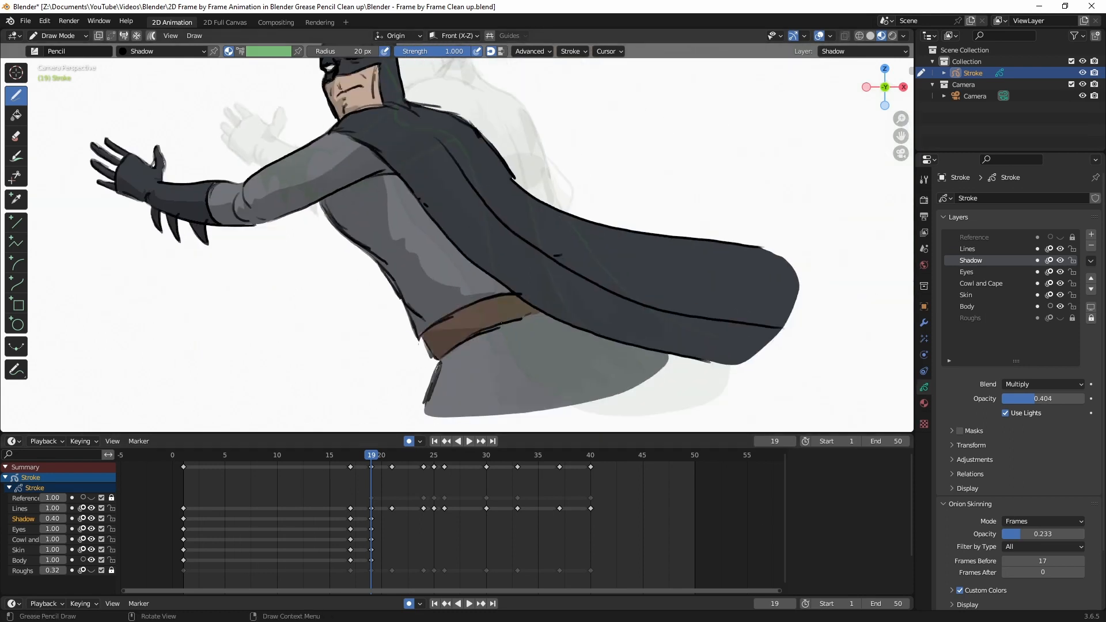
drag(496, 305, 438, 397)
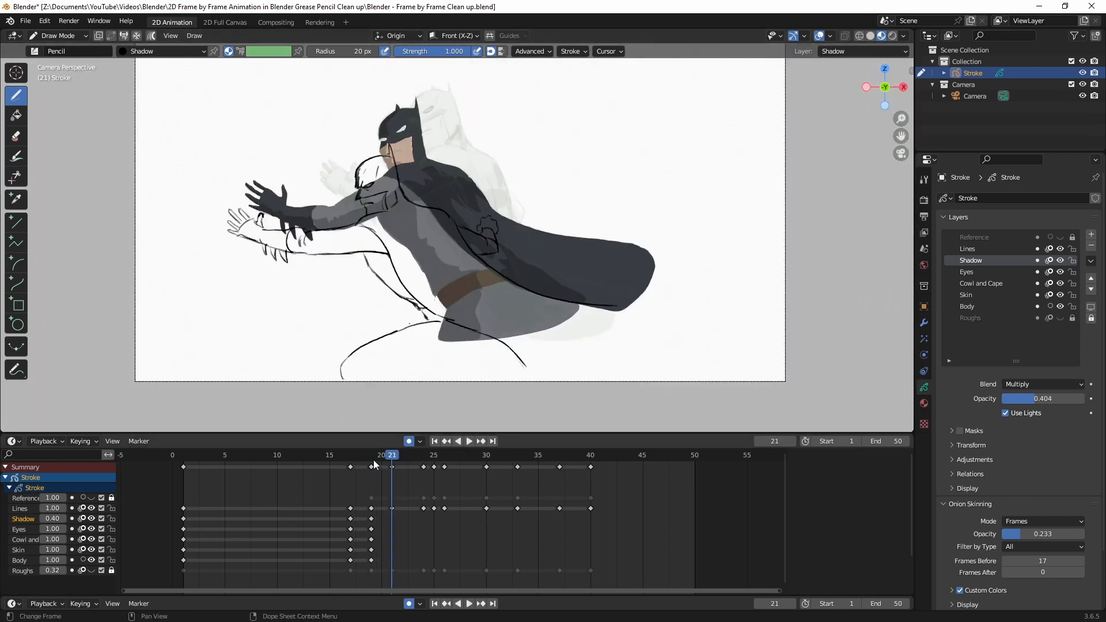
Step: Fill the outstretched arm, torso, rear arm and legs at frame 21 with the Body Blue material on the Body layer
click(968, 213)
mouse_move(256, 326)
mouse_down()
mouse_move(311, 337)
mouse_move(535, 300)
mouse_up()
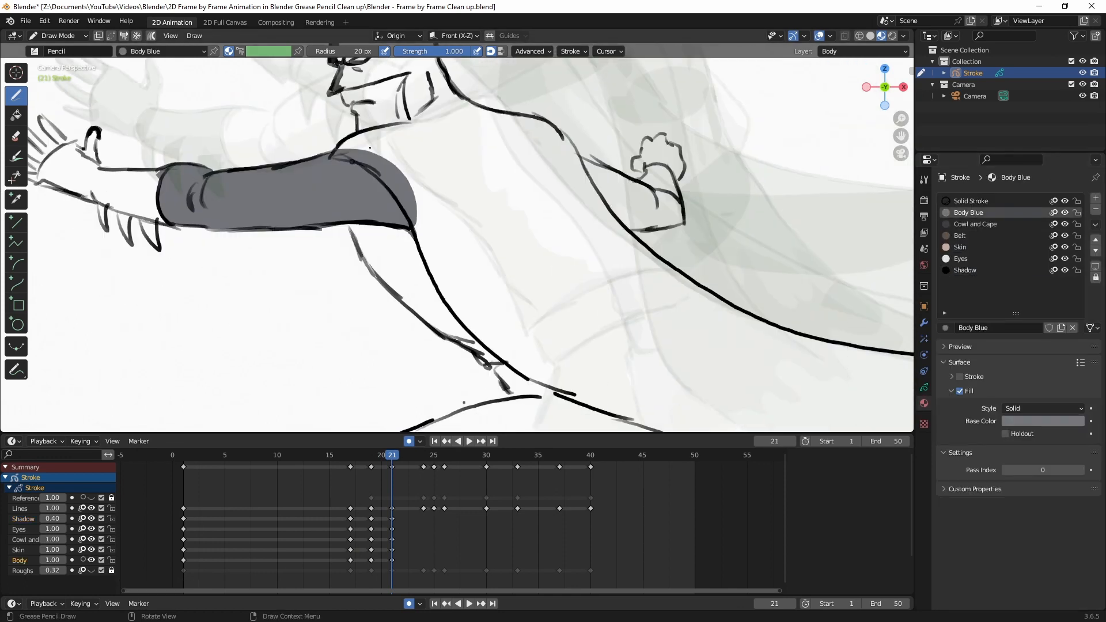
drag(352, 227, 495, 363)
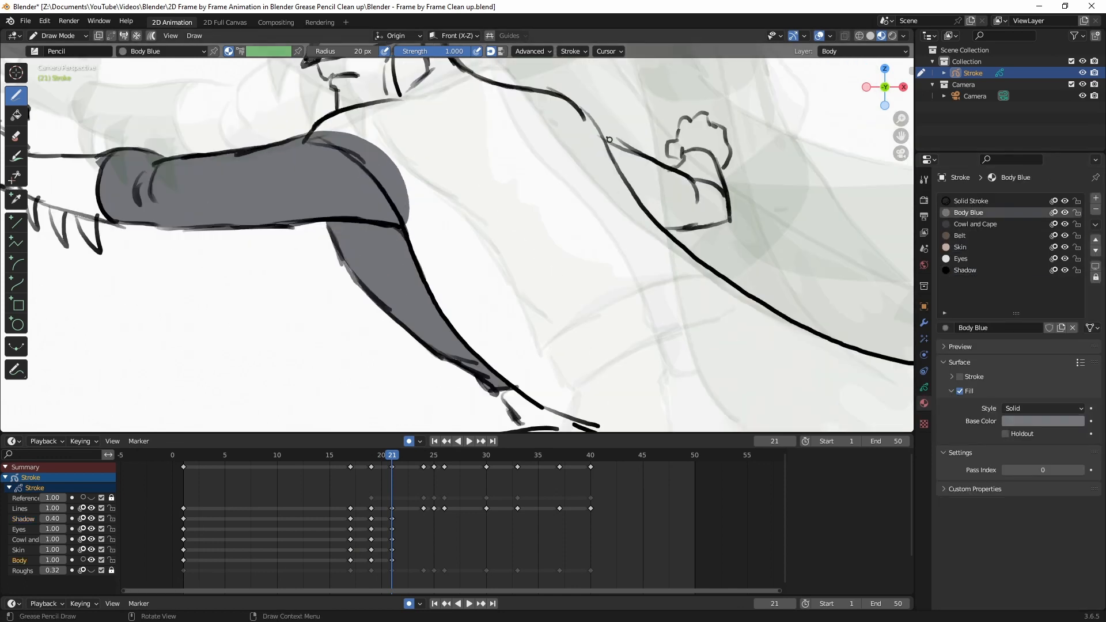
drag(576, 173, 714, 213)
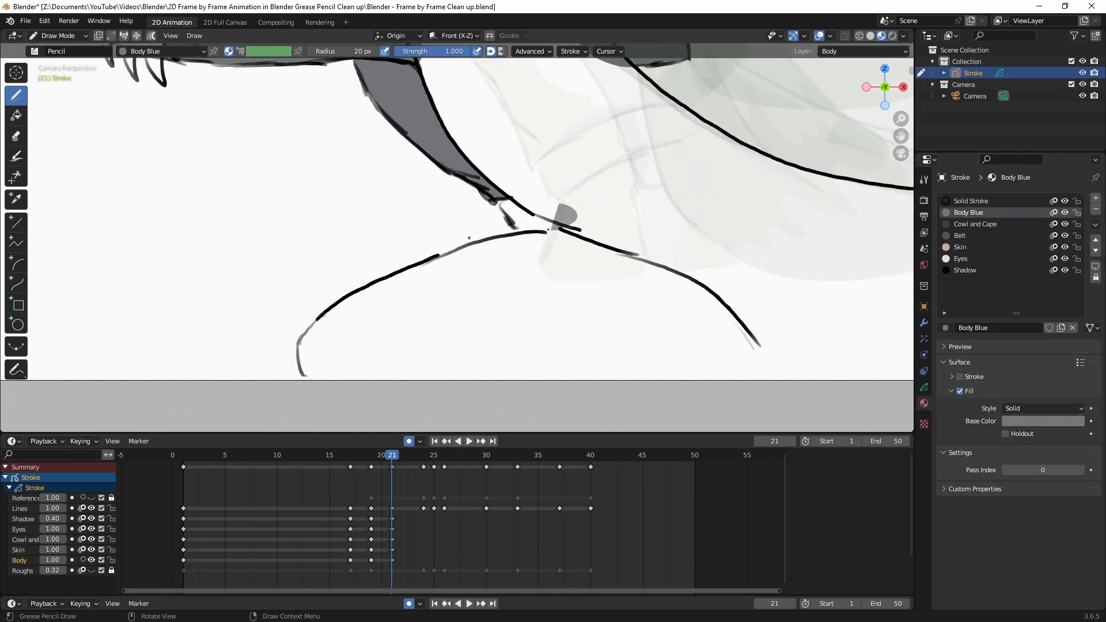
drag(305, 346, 807, 277)
Step: Fill the outstretched glove and its forearm spikes at frame 21 with the Cowl and Cape material on its layer
click(974, 224)
click(924, 387)
click(980, 284)
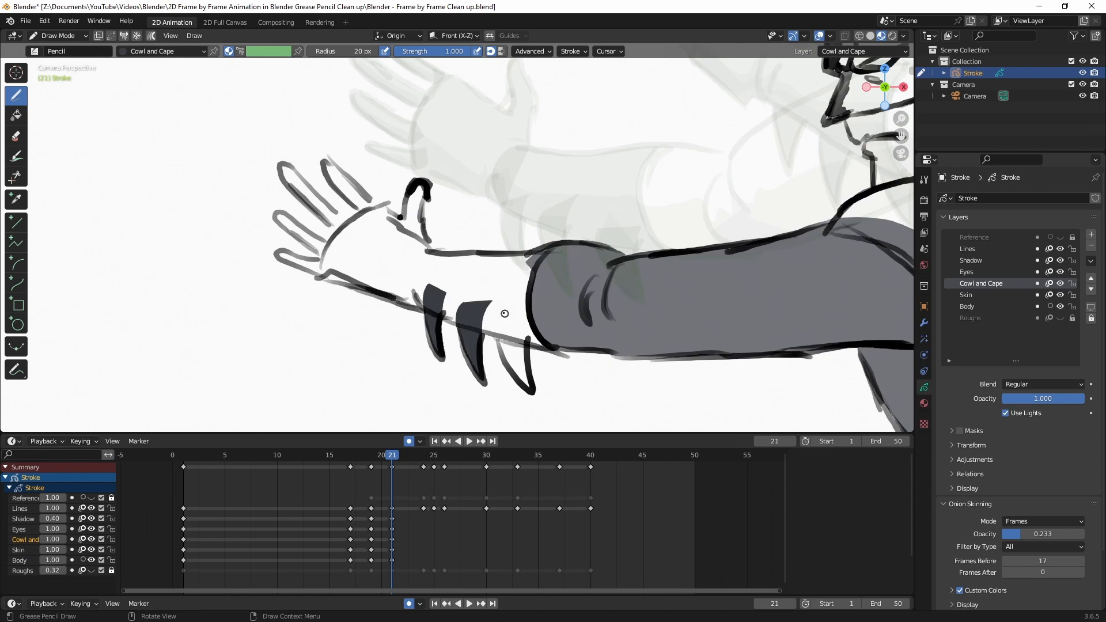
drag(494, 335, 427, 254)
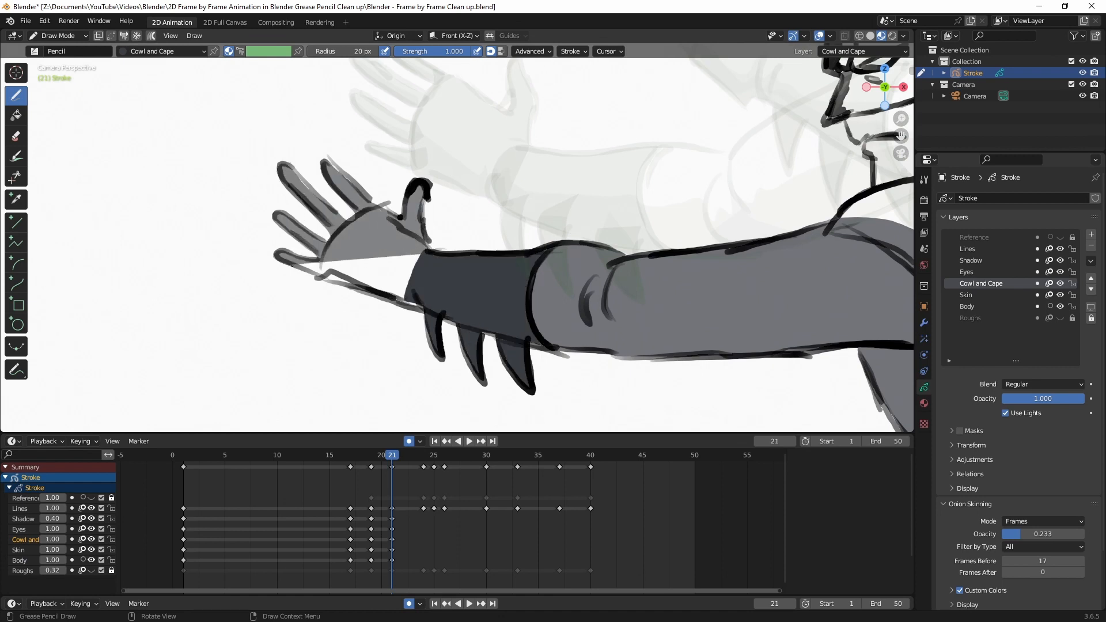
drag(292, 266, 467, 267)
Step: Paint shadow shapes on the outstretched glove and arm at frame 21 with the Shadow material on the Shadow layer
click(971, 260)
click(924, 403)
click(965, 270)
drag(284, 169, 312, 201)
drag(352, 257, 505, 364)
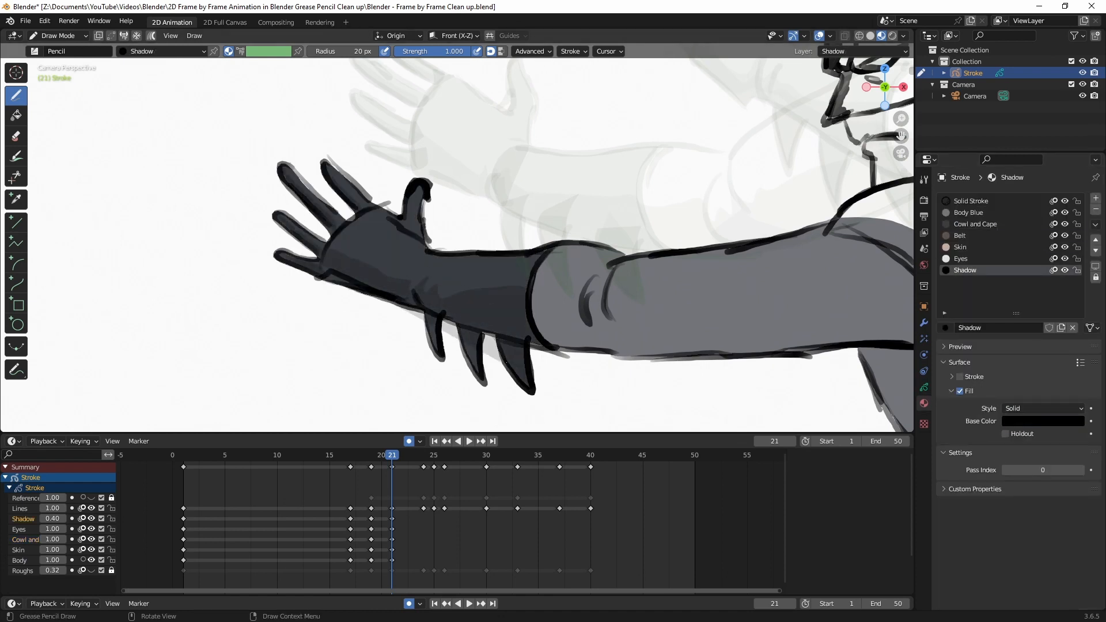
shift+middle_drag(666, 218, 440, 222)
mouse_move(310, 328)
mouse_down()
mouse_move(553, 299)
mouse_move(306, 331)
mouse_up()
Step: Clean up the cowl's front and nose outline at frame 21 with Solid Stroke on the Lines layer
scroll(459, 139, down, 1)
shift+middle_drag(646, 215, 393, 82)
drag(403, 179, 392, 156)
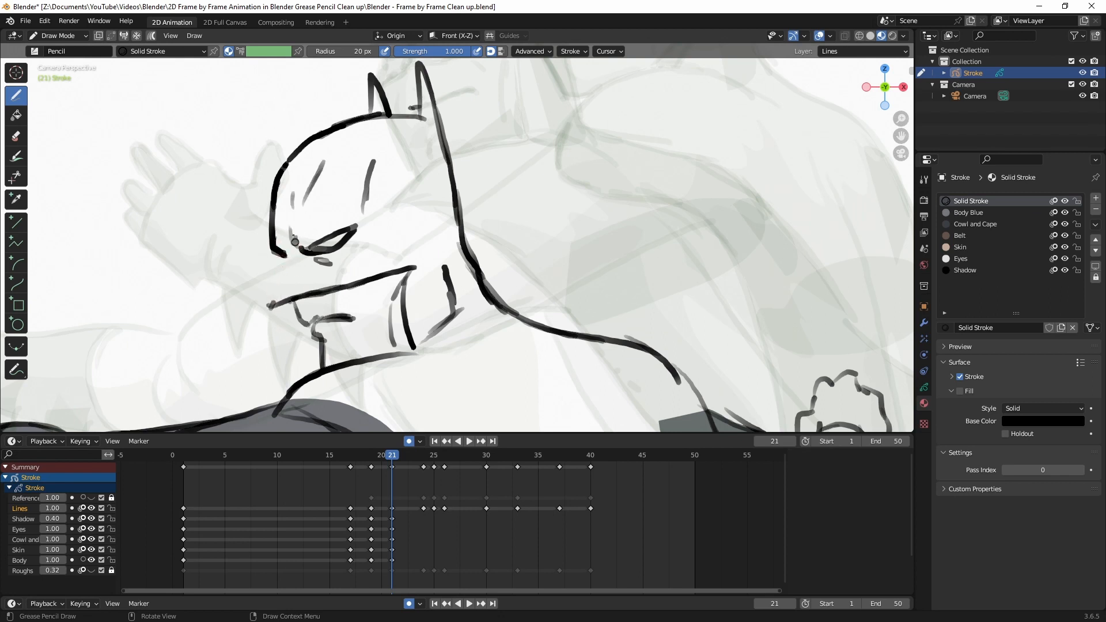
drag(284, 257, 270, 307)
Step: Fill the cowl, its ears and the neck area at frame 21 with the Cowl and Cape material on its layer
click(975, 224)
click(924, 387)
click(981, 284)
mouse_move(336, 127)
mouse_down()
mouse_move(336, 290)
mouse_move(340, 125)
mouse_up()
mouse_move(372, 112)
mouse_down()
mouse_move(389, 115)
mouse_move(404, 293)
mouse_move(335, 287)
mouse_up()
drag(378, 361, 519, 404)
Step: Fill the exposed lower face at frame 21 with the Skin material and the eyes on the Eyes layer
click(966, 295)
click(924, 403)
drag(312, 311, 398, 351)
click(924, 388)
click(974, 272)
Step: Fill the rear fist's glove and the cape from shoulders to hem at frame 21 with the Cowl and Cape material
click(978, 283)
click(924, 403)
click(975, 224)
shift+middle_drag(518, 259, 440, 58)
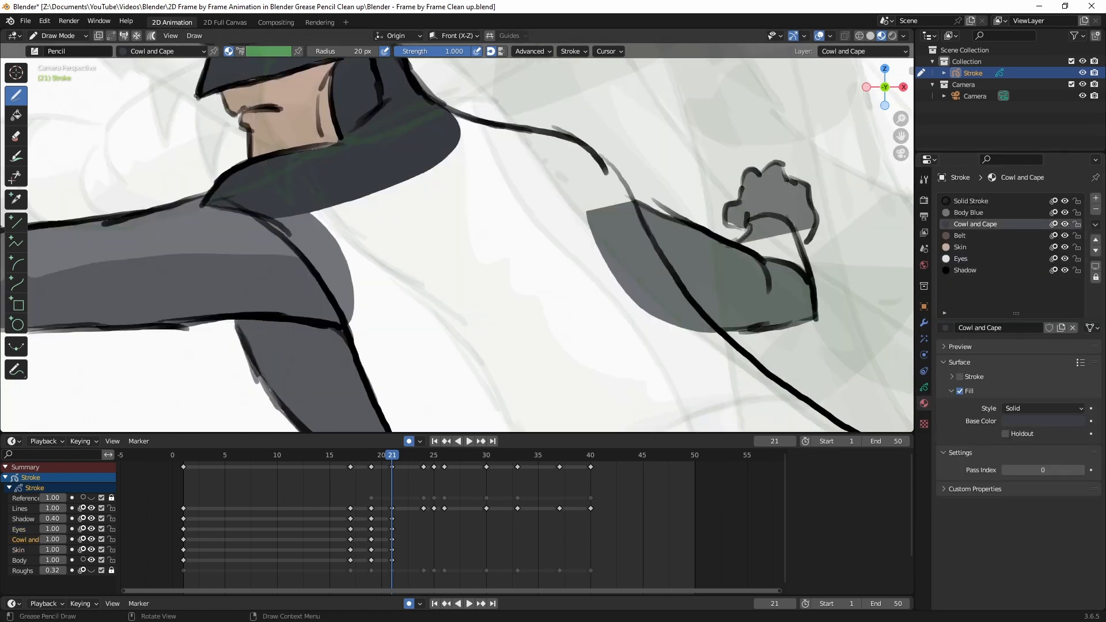
drag(744, 231, 813, 271)
mouse_move(576, 144)
mouse_down()
mouse_move(374, 404)
mouse_move(271, 288)
mouse_up()
shift+middle_drag(766, 259, 518, 156)
mouse_move(300, 236)
mouse_down()
mouse_move(512, 375)
mouse_move(314, 152)
mouse_up()
shift+middle_drag(483, 159, 284, 58)
mouse_move(235, 279)
mouse_down()
mouse_move(530, 415)
mouse_move(340, 142)
mouse_up()
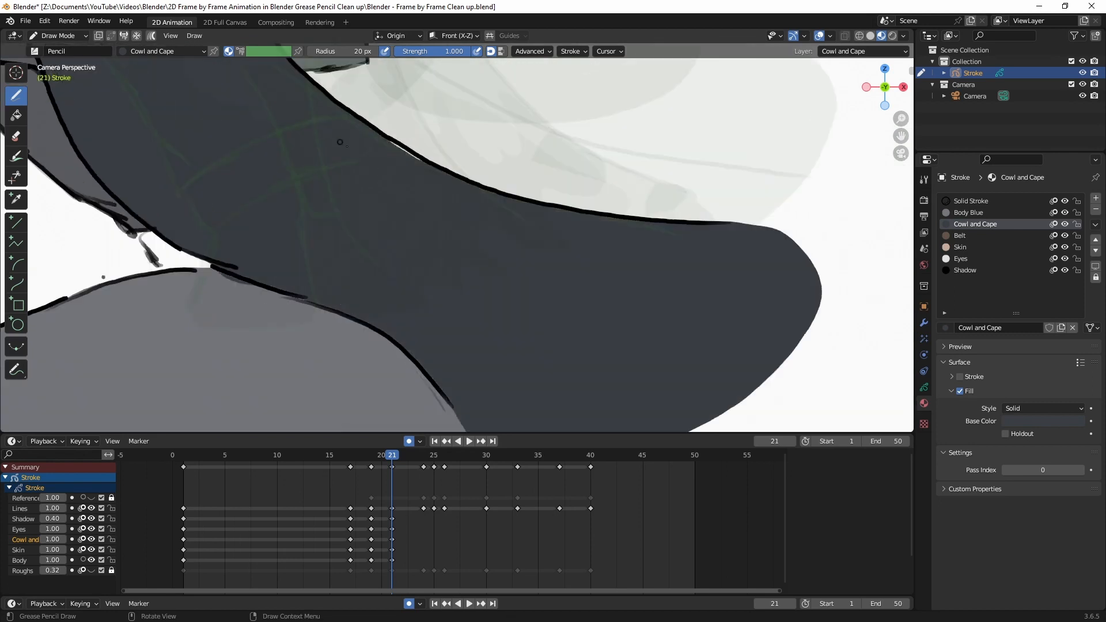
Step: Paint shadow folds across the cape at frame 21 with the Shadow material on the Shadow layer
scroll(339, 142, down, 5)
click(965, 270)
click(924, 387)
click(979, 284)
click(924, 403)
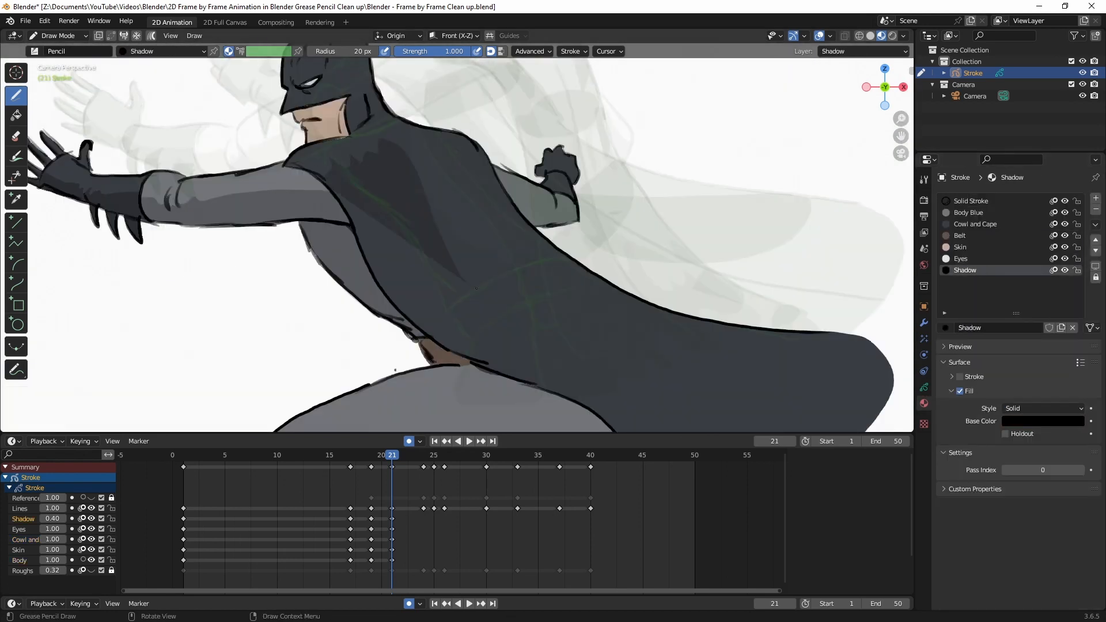
drag(477, 288, 357, 219)
mouse_move(430, 151)
mouse_down()
mouse_move(602, 317)
mouse_move(518, 183)
mouse_up()
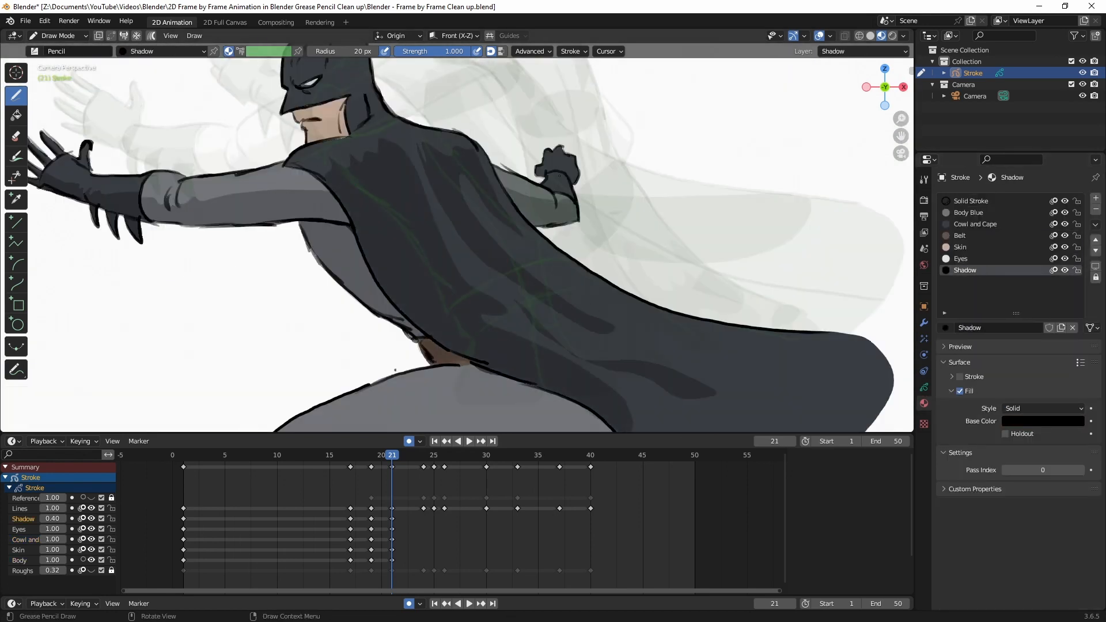
Step: Go to frame 24 and insert keyframes there for the color and shadow layers
scroll(577, 143, down, 4)
mouse_move(444, 455)
mouse_down()
mouse_move(468, 455)
mouse_move(423, 455)
mouse_up()
key(i)
click(377, 484)
Step: Fill the outstretched arm, torso and rear upper arm at frame 24 with the Body Blue material on the Body layer
scroll(202, 184, up, 4)
click(968, 212)
click(925, 387)
click(966, 307)
drag(369, 346, 570, 346)
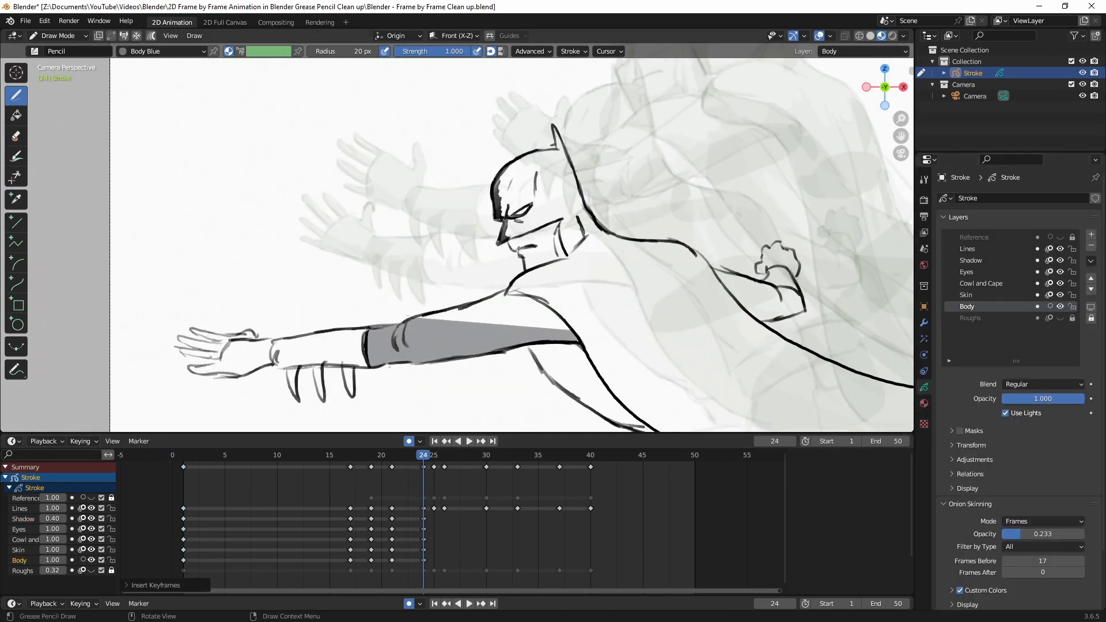
drag(570, 300, 369, 357)
drag(568, 392, 627, 406)
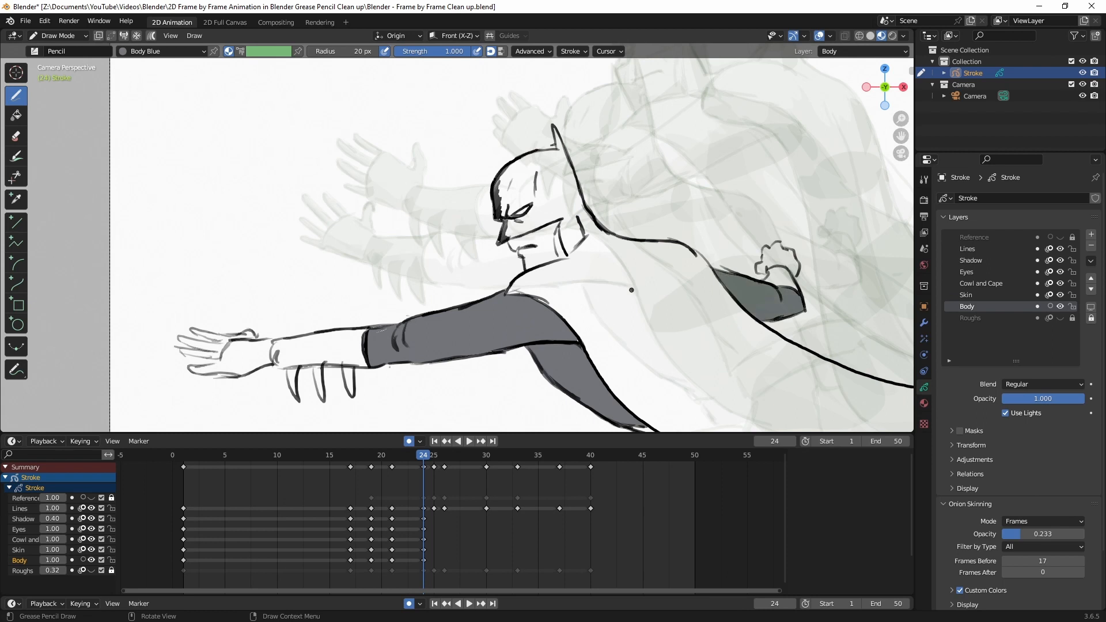
Step: Fill the visible part of the belt at frame 24 with the Belt material
shift+middle_drag(631, 290, 439, 120)
click(924, 404)
click(968, 237)
mouse_move(473, 273)
mouse_down()
mouse_move(657, 325)
mouse_move(590, 304)
mouse_up()
Step: Fill the outstretched glove, its fingers and forearm spikes at frame 24 with the Cowl and Cape material on its layer
click(924, 387)
click(924, 404)
click(968, 212)
click(975, 224)
click(924, 387)
click(981, 283)
shift+middle_drag(256, 171, 633, 288)
scroll(633, 288, up, 2)
mouse_move(596, 292)
mouse_down()
mouse_move(426, 352)
mouse_move(344, 303)
mouse_move(350, 344)
mouse_up()
drag(588, 287, 436, 311)
drag(530, 344, 518, 347)
drag(575, 346, 561, 346)
Step: Finish the rear arm at frame 24 with Body Blue on the Body layer and fill its gloved fist with Cowl and Cape
click(974, 307)
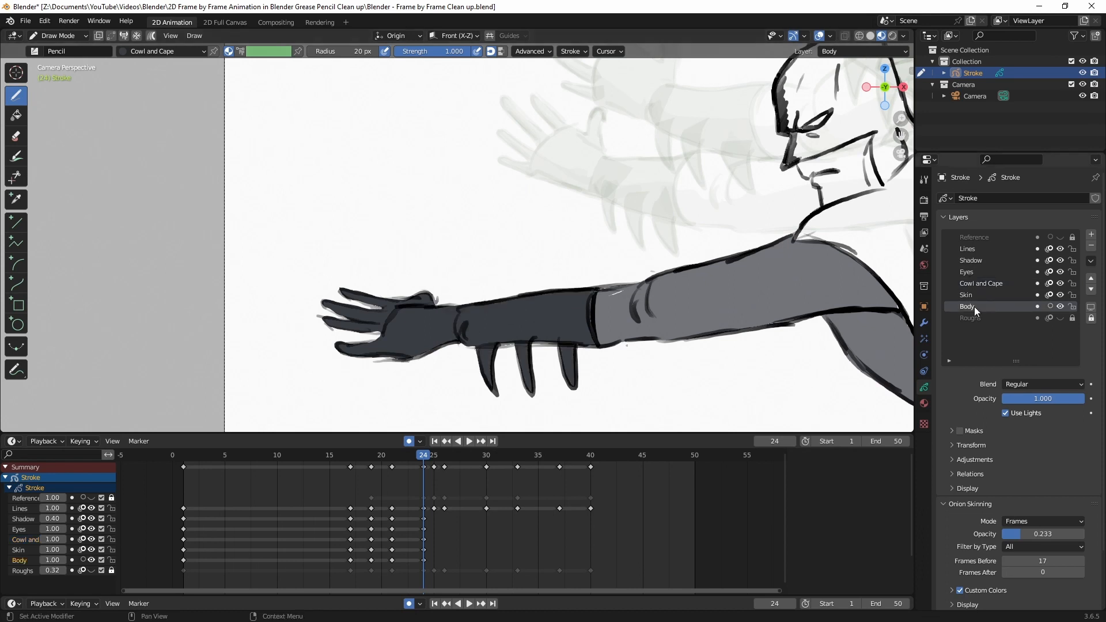
click(924, 403)
click(968, 212)
shift+middle_drag(649, 353, 58, 403)
drag(415, 272, 512, 378)
click(975, 224)
click(924, 387)
click(980, 283)
mouse_move(513, 296)
mouse_down()
mouse_move(593, 315)
mouse_move(515, 297)
mouse_up()
Step: Clean up the cowl's face outline at frame 24 with Solid Stroke on the Lines layer
shift+middle_drag(360, 170, 744, 259)
click(974, 249)
click(924, 403)
click(971, 200)
click(924, 387)
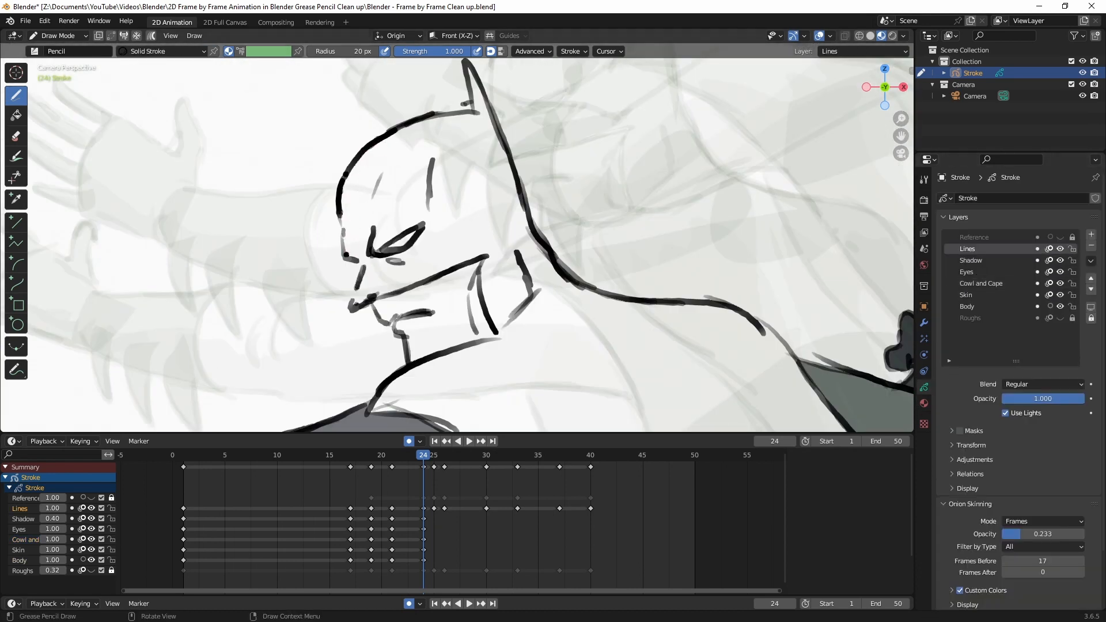
drag(353, 310, 398, 288)
Step: Fill the cowl, its ears and neck at frame 24 with the Cowl and Cape material, leaving the eye open
click(924, 403)
click(924, 387)
click(980, 283)
click(925, 404)
click(975, 224)
mouse_move(422, 112)
mouse_down()
mouse_move(442, 115)
mouse_move(360, 263)
mouse_move(468, 66)
mouse_up()
drag(362, 262, 431, 230)
drag(485, 258, 530, 225)
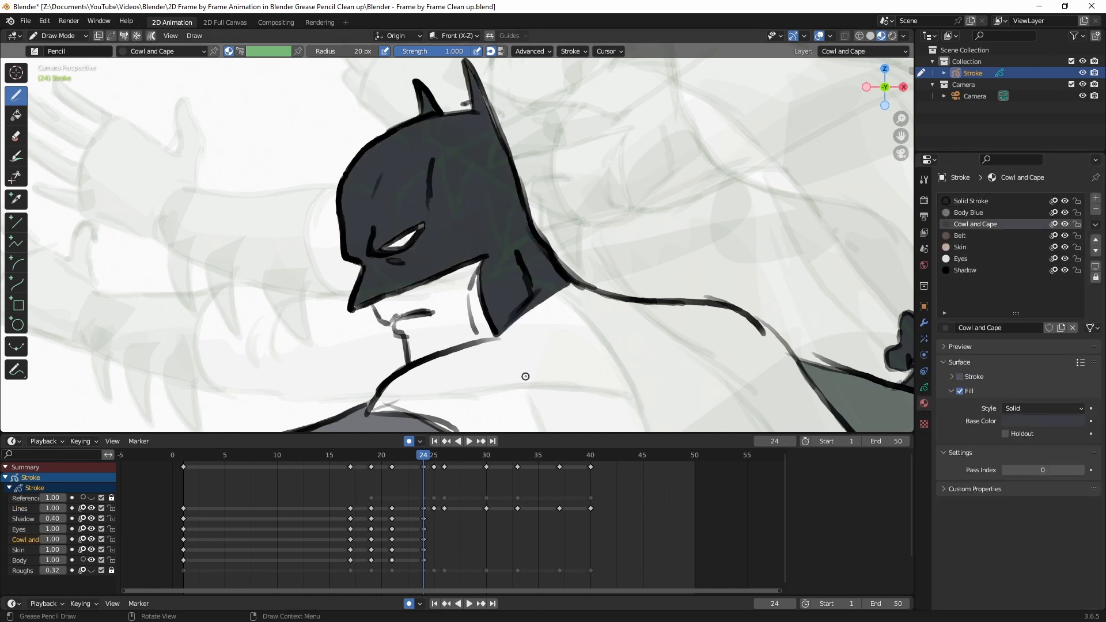
Step: Fill the exposed lower face at frame 24 with the Skin material on the Skin layer
shift+middle_drag(420, 228, 413, 237)
click(1032, 249)
click(924, 388)
click(981, 295)
drag(370, 320, 373, 317)
Step: Fill the cape over the shoulders and back at frame 24 with the Cowl and Cape material on its layer
click(981, 283)
click(924, 404)
click(975, 224)
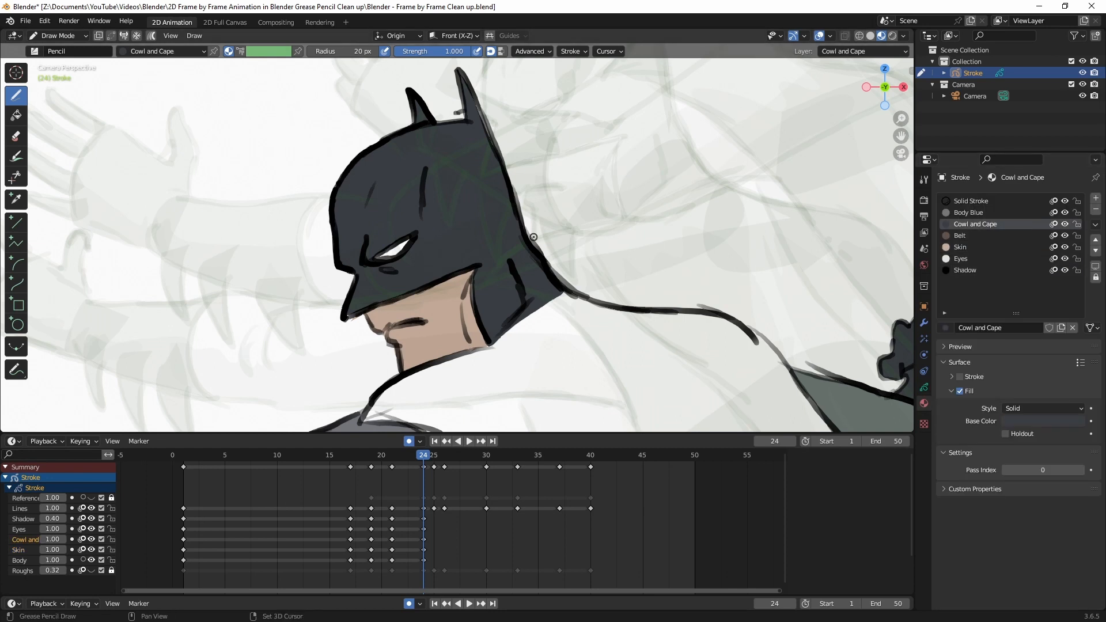
shift+middle_drag(534, 237, 519, 124)
drag(481, 380, 429, 328)
drag(732, 220, 610, 345)
shift+middle_drag(683, 309, 490, 149)
mouse_move(319, 250)
mouse_down()
mouse_move(402, 376)
mouse_move(610, 311)
mouse_up()
drag(714, 227, 582, 345)
Step: Extend the Cowl and Cape fill along the lower, flowing part of the cape at frame 24
scroll(553, 346, down, 1)
shift+middle_drag(518, 357, 228, 215)
mouse_move(168, 252)
mouse_down()
mouse_move(254, 297)
mouse_move(125, 145)
mouse_up()
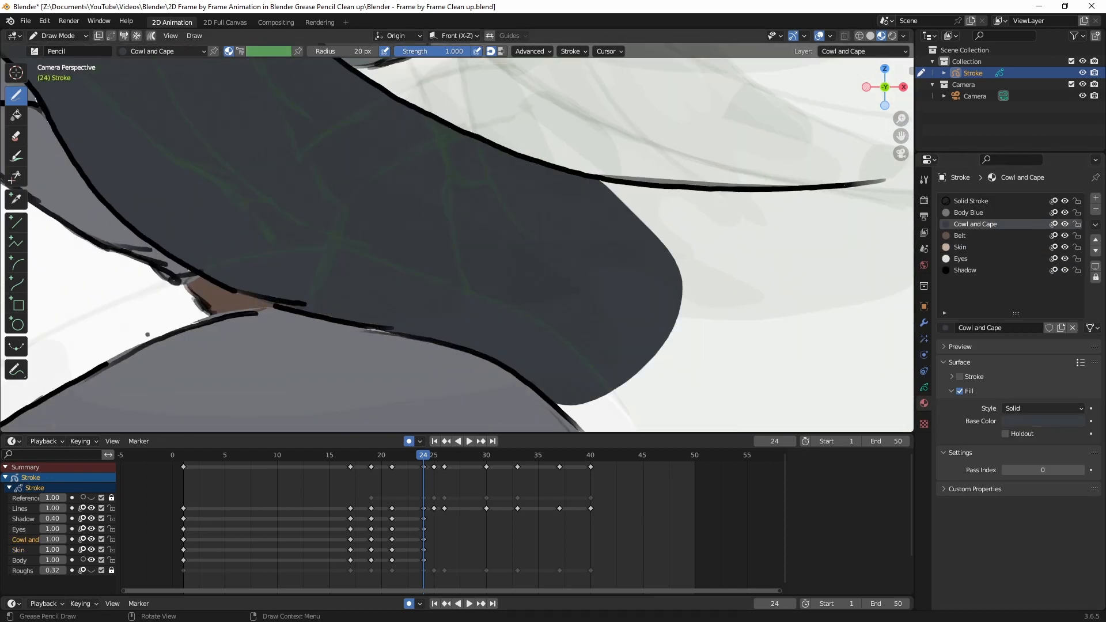
drag(605, 187, 616, 392)
scroll(663, 311, down, 2)
shift+middle_drag(716, 308, 573, 282)
drag(383, 343, 605, 178)
Step: Save the file and paint shadow shapes on the cowl and face at frame 24 with the Shadow material and layer
shift+middle_drag(188, 156, 426, 357)
scroll(427, 288, down, 2)
scroll(397, 242, up, 4)
click(971, 270)
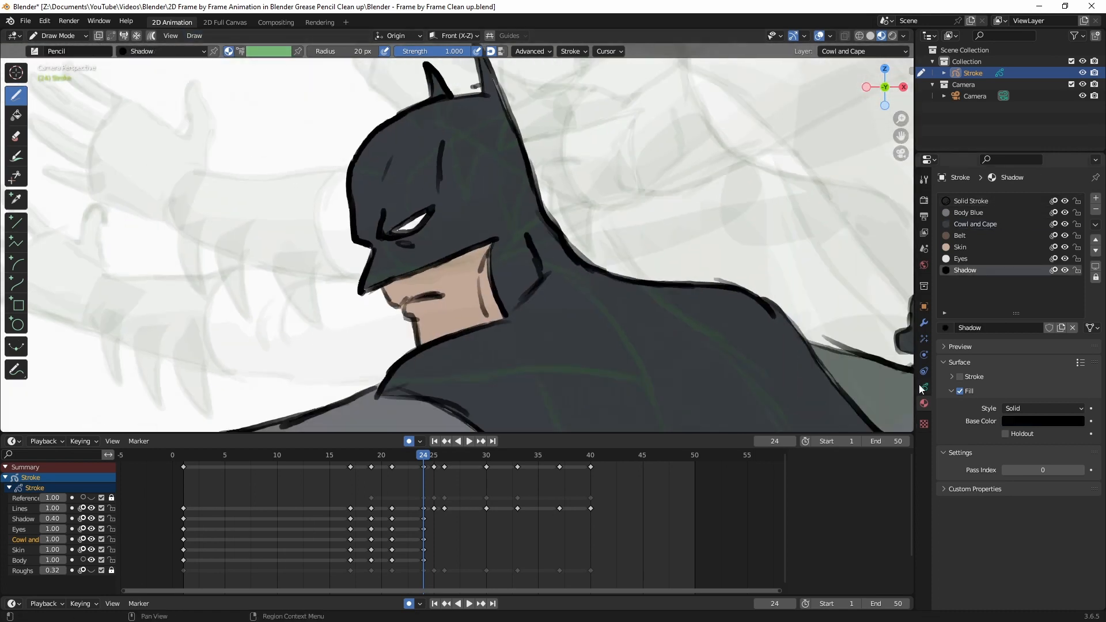
click(924, 387)
click(970, 260)
key(ctrl+s)
drag(420, 234, 400, 111)
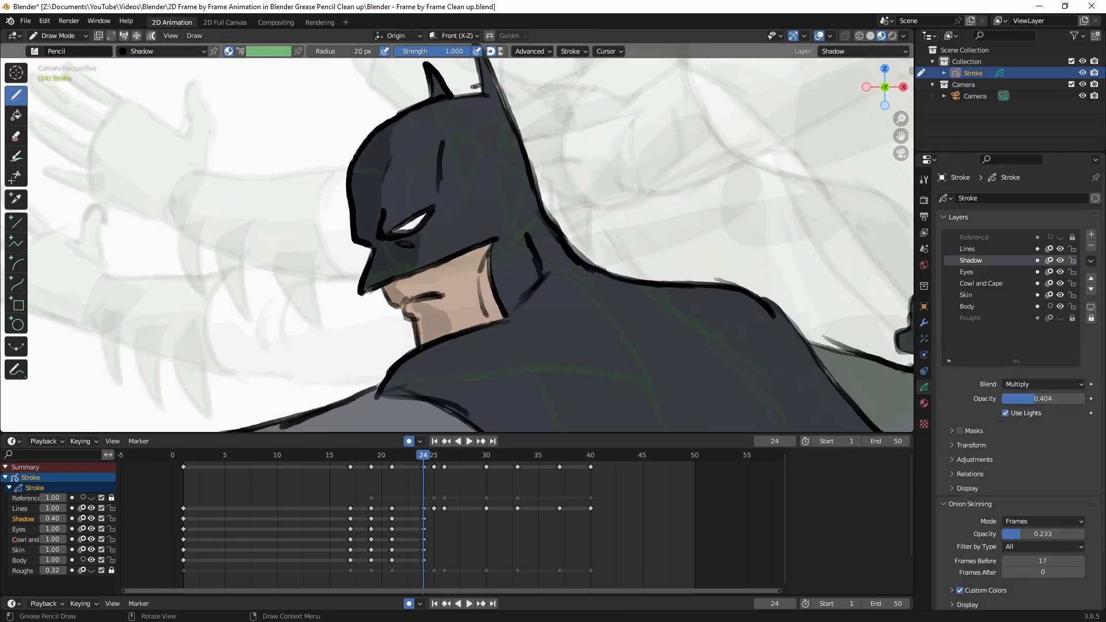
Step: Paint shadow shapes along the outstretched arm, glove and forearm spikes at frame 24
scroll(451, 308, down, 2)
mouse_move(452, 307)
shift+middle_down()
mouse_move(462, 240)
mouse_move(488, 218)
shift+middle_up()
mouse_move(240, 355)
mouse_down()
mouse_move(341, 344)
mouse_move(244, 374)
mouse_up()
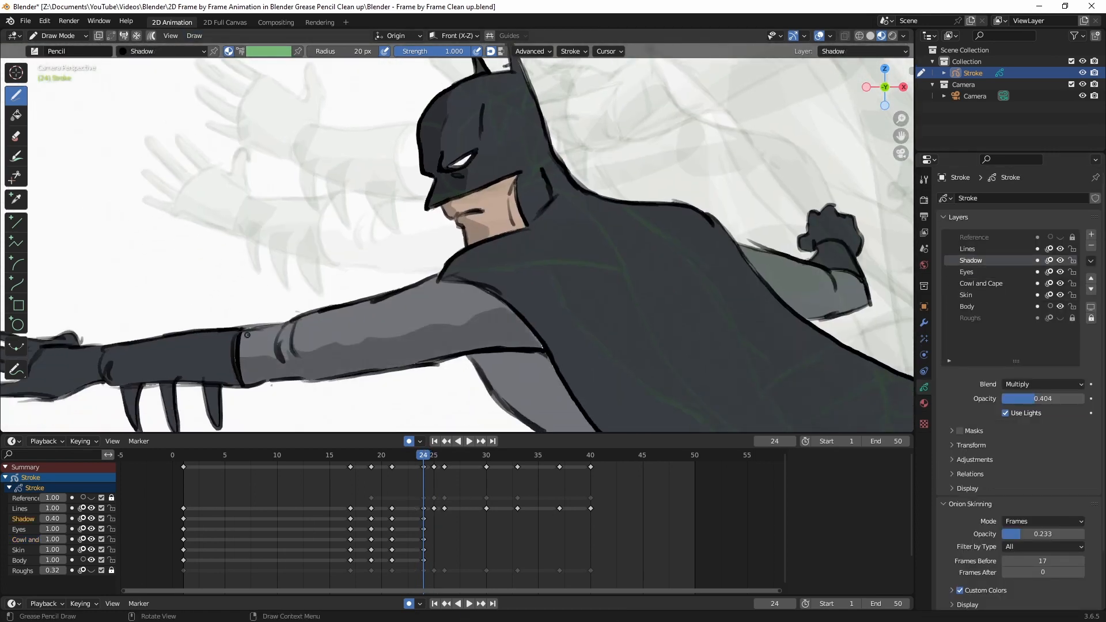
shift+middle_drag(35, 381, 214, 387)
scroll(208, 389, up, 1)
drag(199, 390, 284, 386)
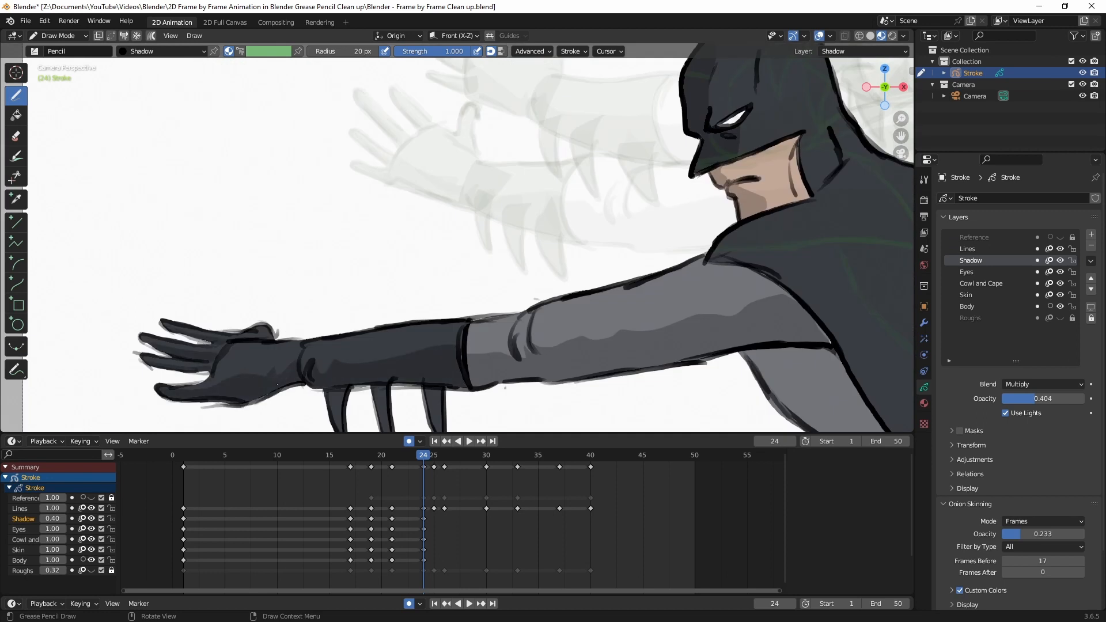
shift+middle_drag(323, 394, 324, 358)
drag(372, 352, 385, 406)
drag(426, 355, 440, 397)
Step: Paint shadow shapes on the torso, lower body and rear arm's fist at frame 24
shift+middle_drag(738, 322, 256, 224)
drag(262, 219, 347, 206)
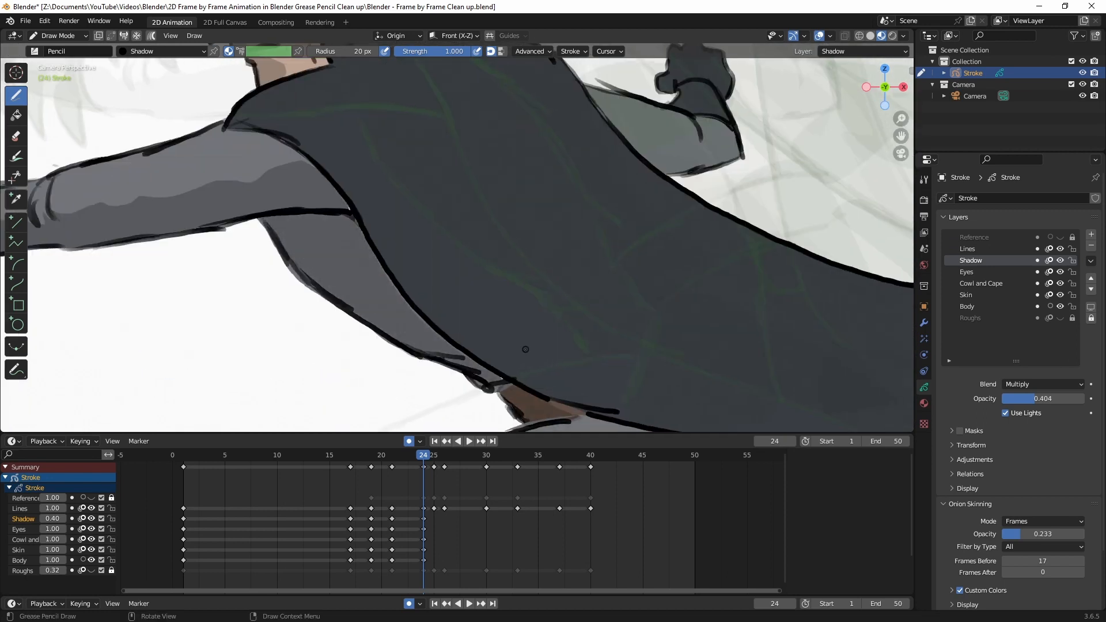
scroll(526, 349, down, 2)
shift+middle_drag(525, 349, 520, 242)
mouse_move(373, 297)
mouse_down()
mouse_move(678, 343)
mouse_move(369, 305)
mouse_up()
shift+middle_drag(702, 188, 621, 366)
drag(539, 211, 531, 165)
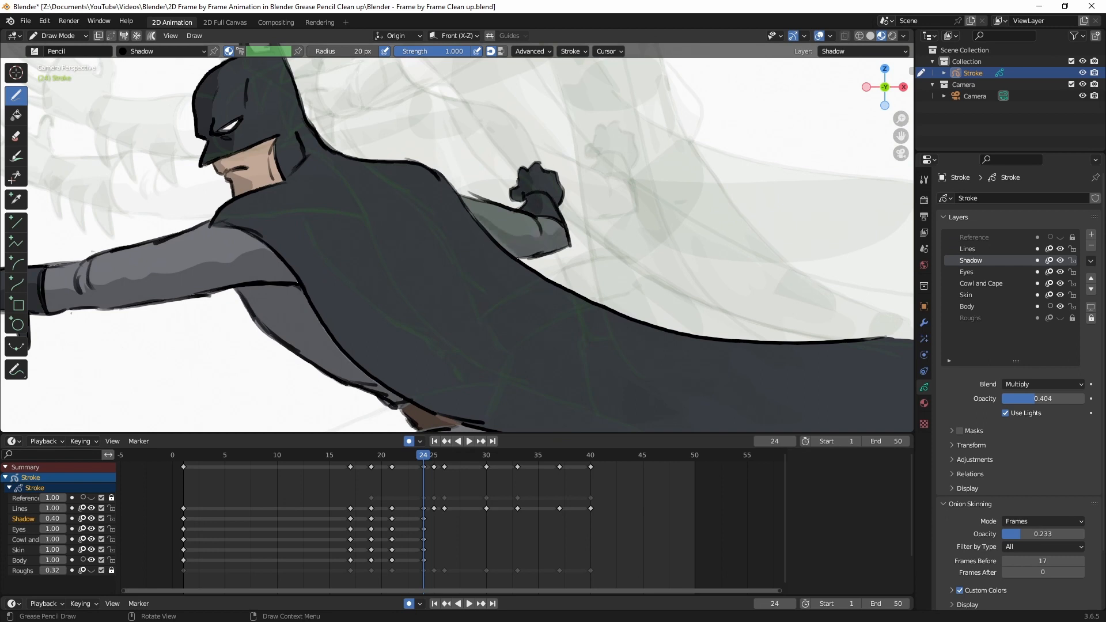
Step: Paint long shadow folds across the cape at frame 24 with the Shadow material
drag(519, 259, 471, 212)
mouse_move(368, 190)
mouse_down()
mouse_move(449, 346)
mouse_move(398, 259)
mouse_up()
drag(507, 259, 634, 369)
scroll(473, 285, down, 4)
drag(341, 392, 357, 412)
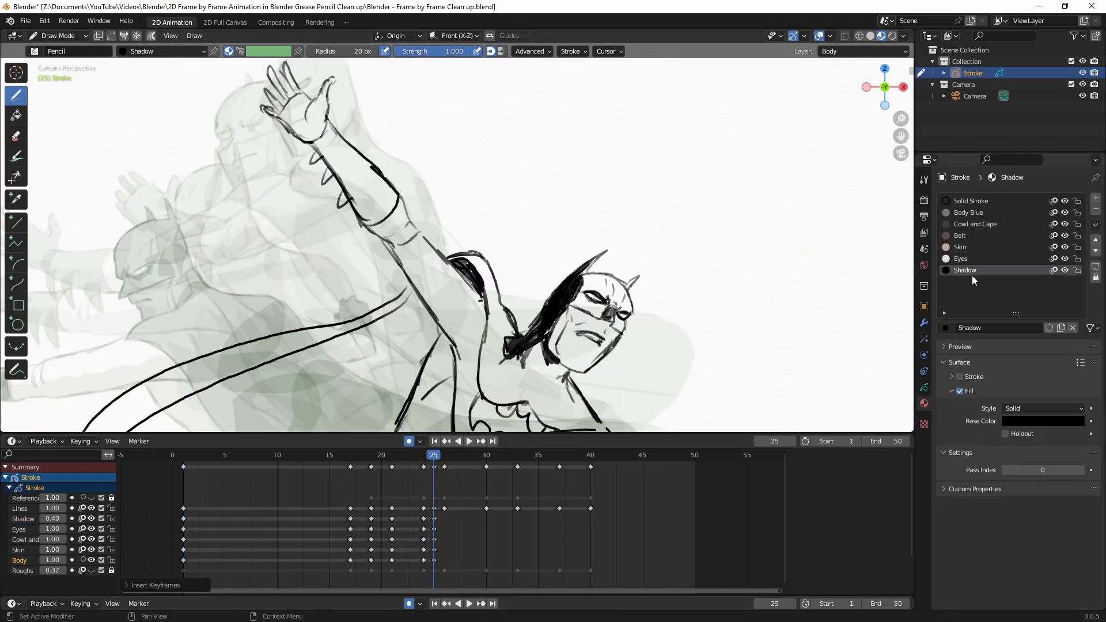
Step: Clean up the cowl and neck outlines at frame 25 with the Solid Stroke material on the Lines layer
click(970, 201)
click(924, 387)
click(968, 248)
scroll(614, 184, up, 2)
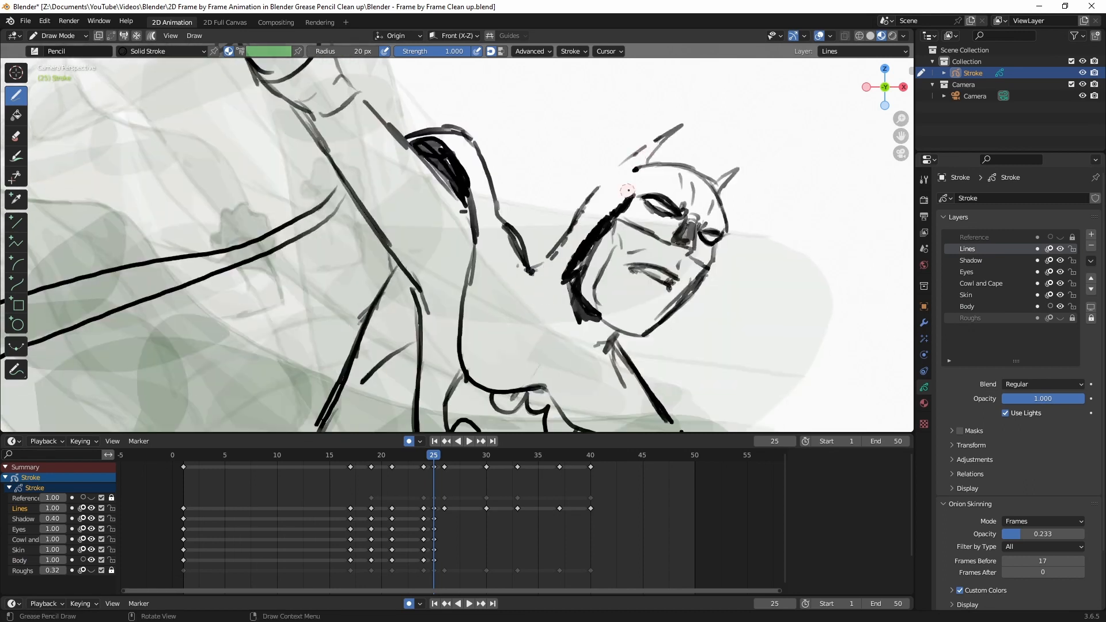
drag(531, 270, 562, 238)
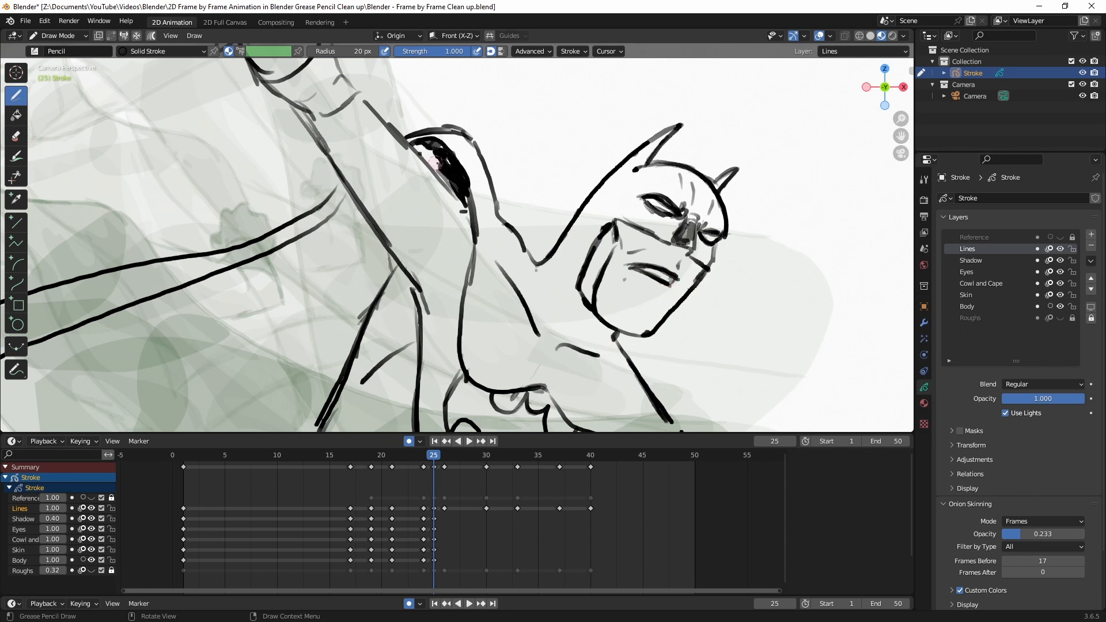
Step: Rework the nose lines and the cowl's cheek and jaw edge at frame 25, undoing unwanted strokes
drag(690, 234, 685, 246)
scroll(711, 205, down, 2)
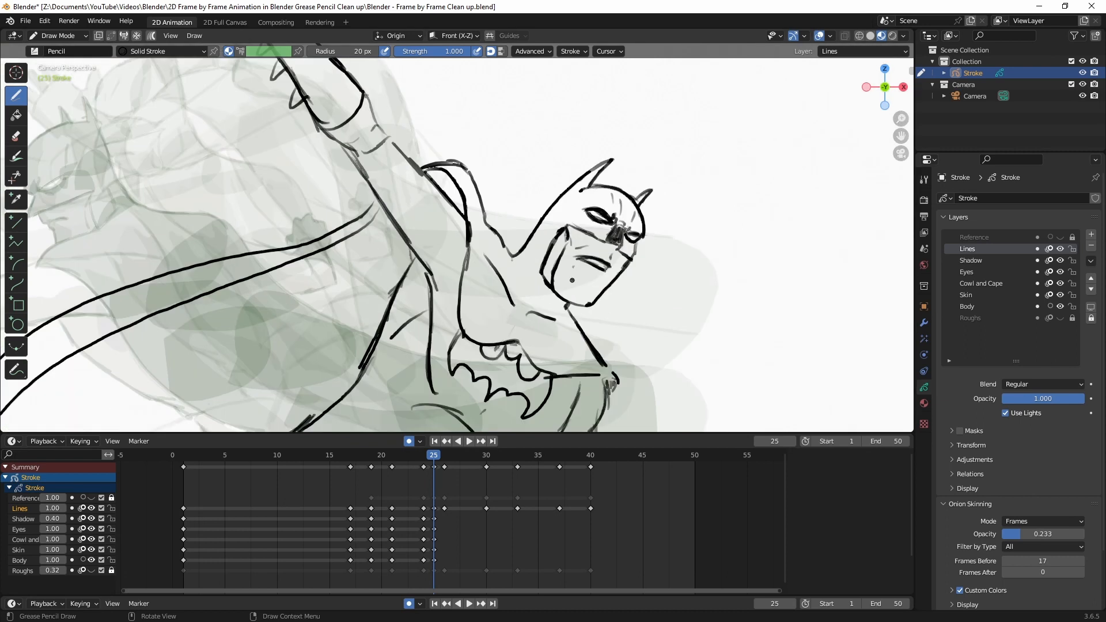
scroll(584, 220, up, 2)
drag(580, 231, 588, 300)
scroll(599, 332, down, 2)
scroll(694, 222, up, 2)
key(ctrl+z)
key(ctrl+z)
key(ctrl+z)
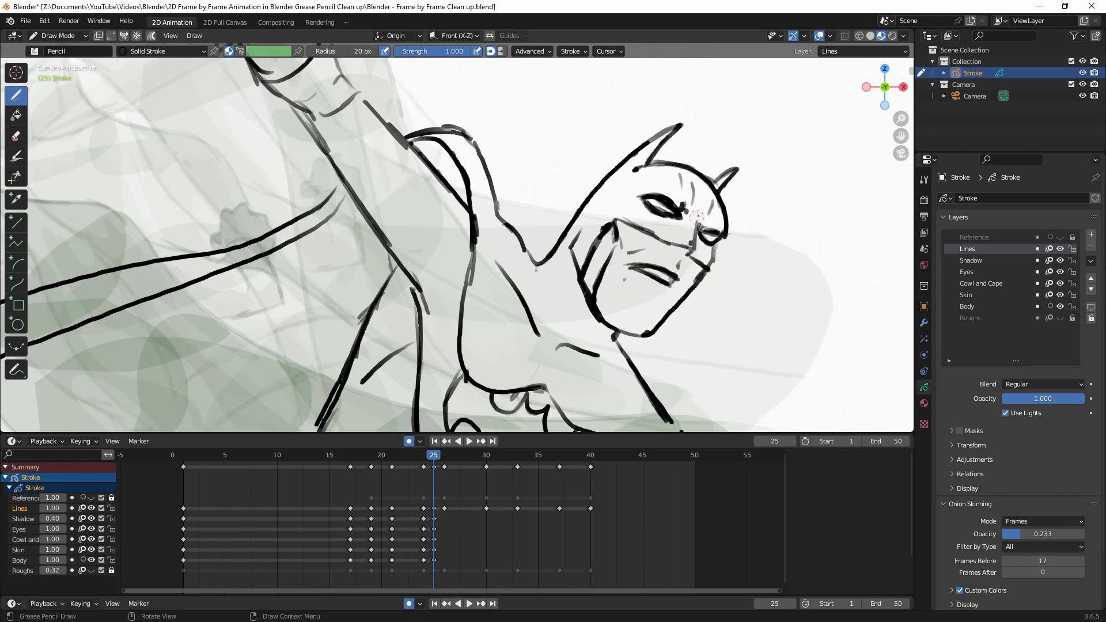
click(967, 294)
click(924, 403)
click(961, 247)
scroll(369, 138, down, 1)
mouse_move(346, 65)
mouse_down()
mouse_move(435, 305)
mouse_move(349, 70)
mouse_up()
key(ctrl+z)
Step: Fill the raised arm, torso and supporting arm at frame 25 with the Body Blue material
click(968, 213)
drag(327, 137, 288, 84)
mouse_move(404, 260)
mouse_down()
mouse_move(461, 340)
mouse_move(461, 288)
mouse_up()
scroll(519, 353, down, 3)
shift+middle_drag(518, 352, 542, 255)
mouse_move(388, 270)
mouse_down()
mouse_move(609, 374)
mouse_move(476, 248)
mouse_move(460, 268)
mouse_up()
Step: Fill the belt at frame 25 with the Belt material on the Body layer and ink it with Solid Stroke on the Lines layer
click(970, 235)
click(924, 387)
click(979, 306)
click(969, 248)
click(924, 404)
click(972, 201)
drag(348, 307, 384, 356)
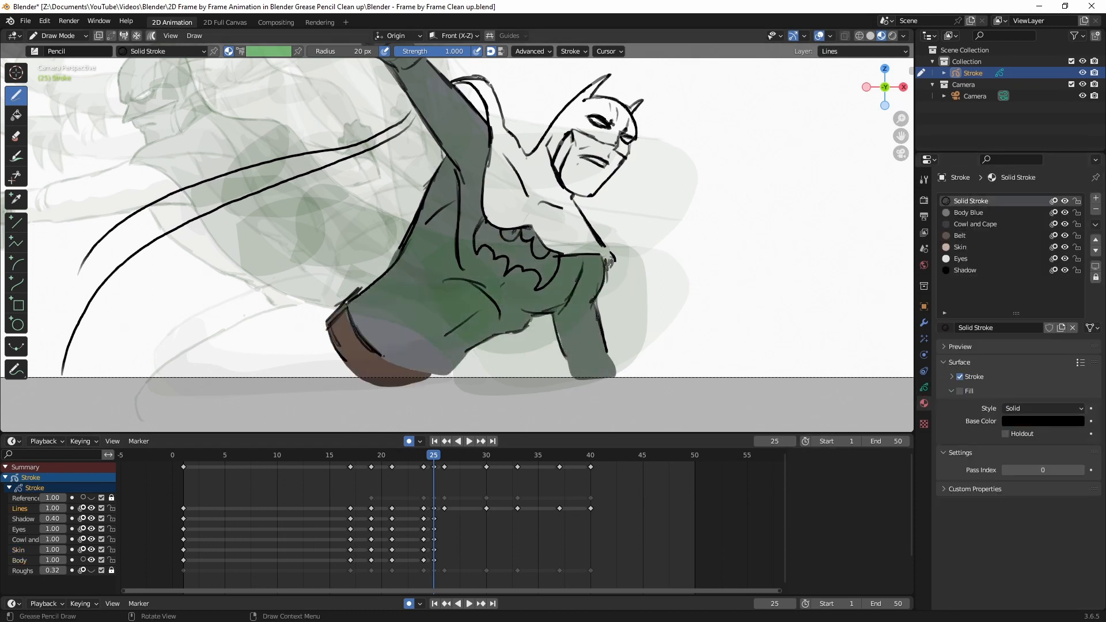
Step: Fill the leg below the belt at frame 25 with the Body Blue material on the Body layer
click(960, 212)
click(924, 387)
click(968, 306)
drag(325, 331, 326, 333)
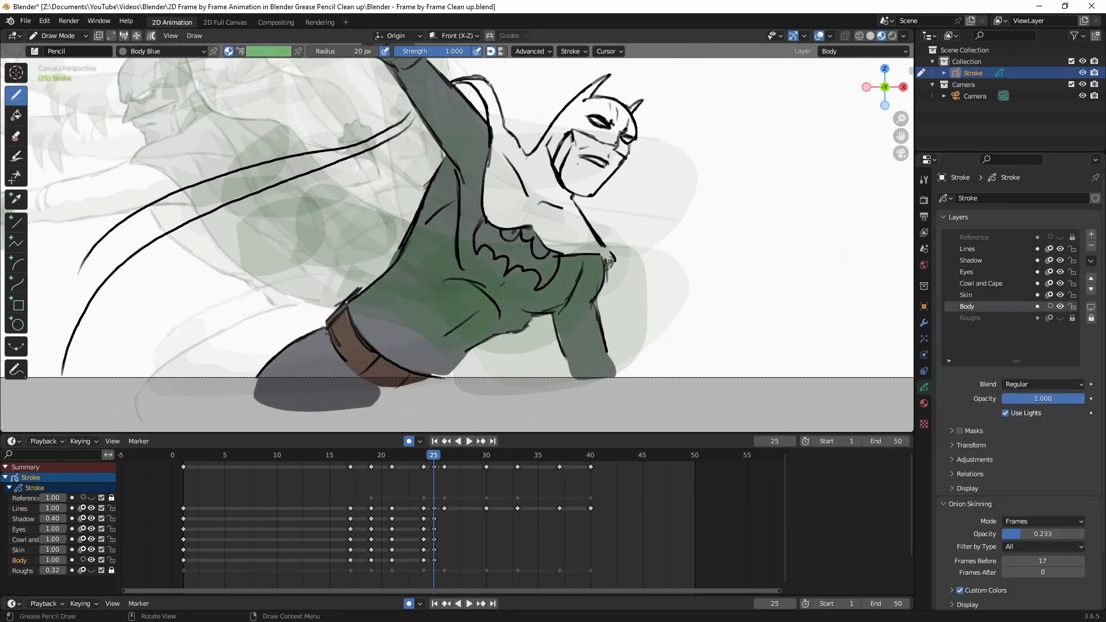
Step: Fill the shoulders, trailing cape and cowl at frame 25 with the Cowl and Cape material and layer
click(981, 282)
click(924, 404)
click(974, 224)
mouse_move(453, 85)
mouse_down()
mouse_move(606, 76)
mouse_move(612, 263)
mouse_move(487, 176)
mouse_move(489, 117)
mouse_up()
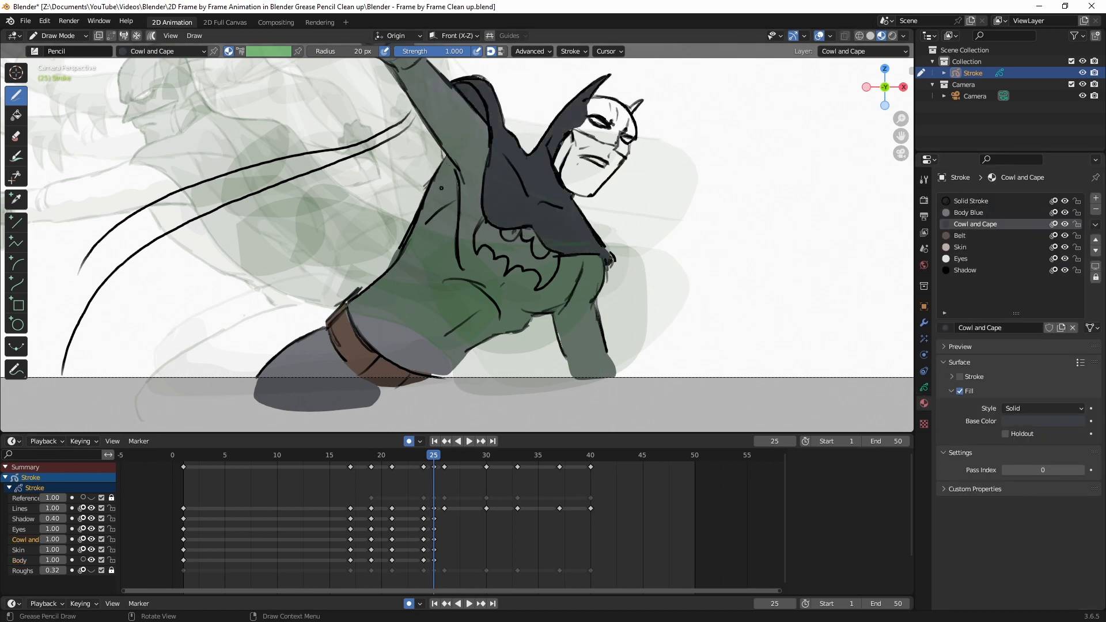
scroll(441, 188, down, 1)
mouse_move(419, 132)
mouse_down()
mouse_move(218, 198)
mouse_move(276, 380)
mouse_move(347, 311)
mouse_up()
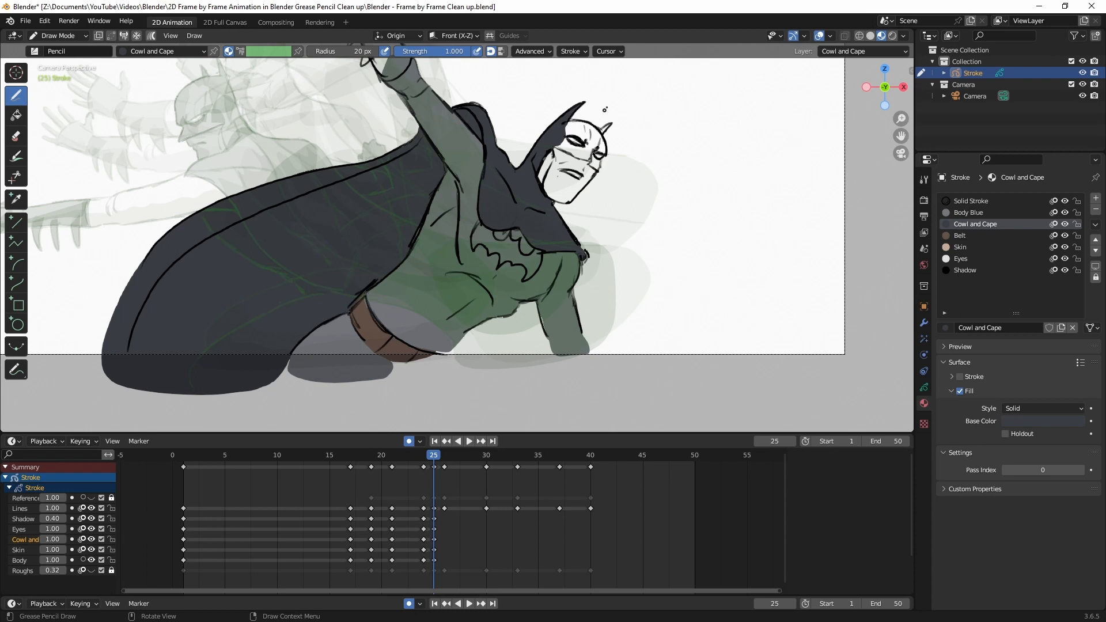
scroll(604, 109, up, 2)
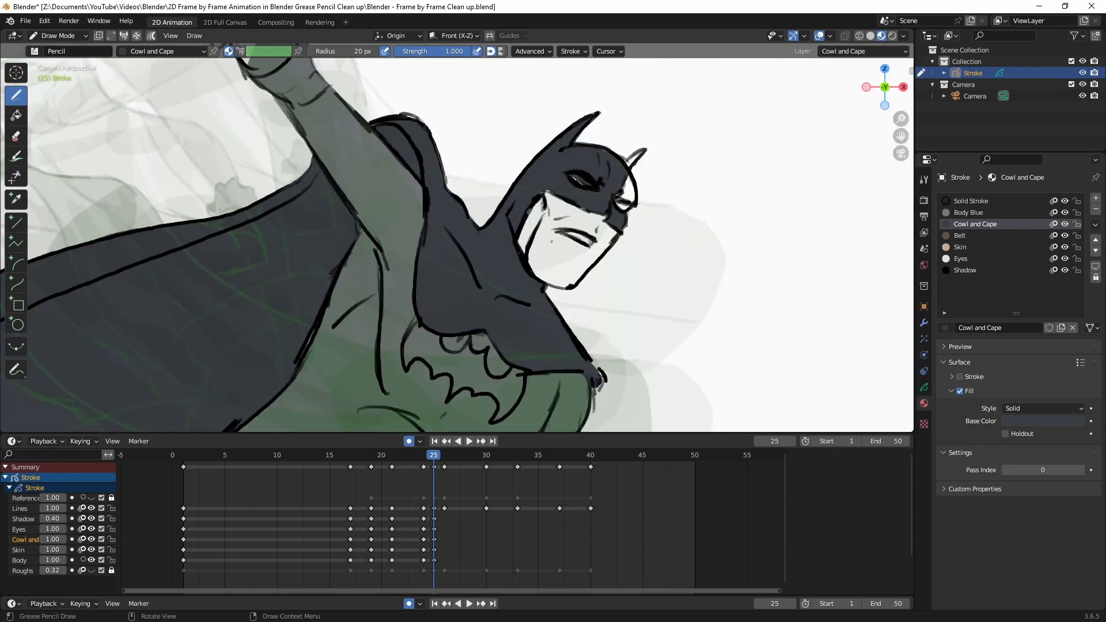
Step: Color the eyes with the Eyes material and the lower face with the Skin material at frame 25, each on its matching layer
click(924, 387)
click(967, 272)
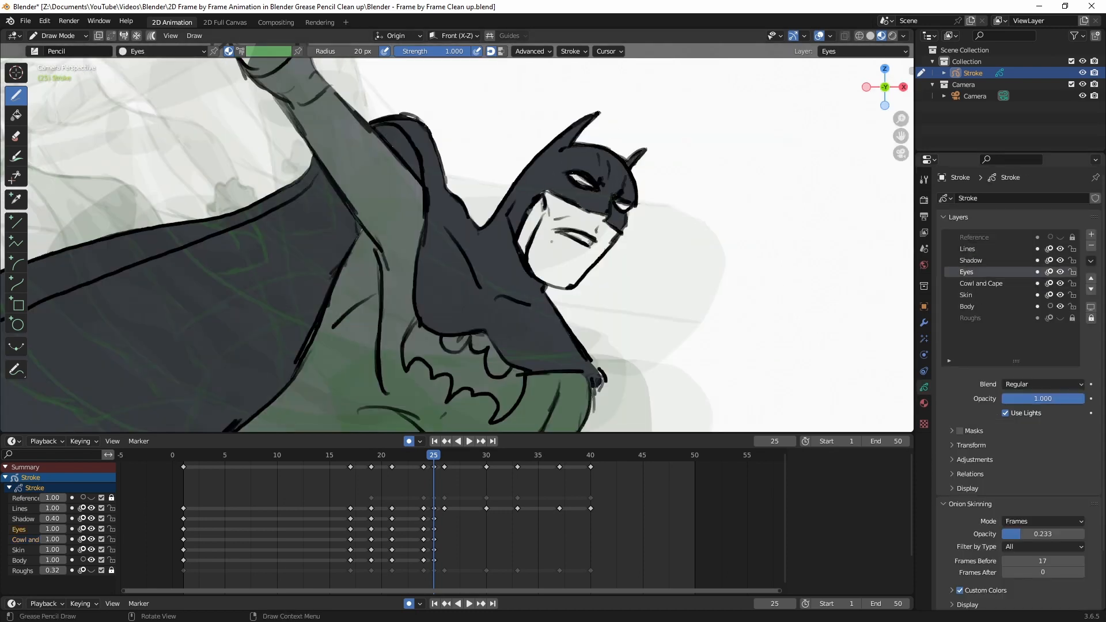
click(924, 403)
click(960, 248)
drag(546, 197, 605, 219)
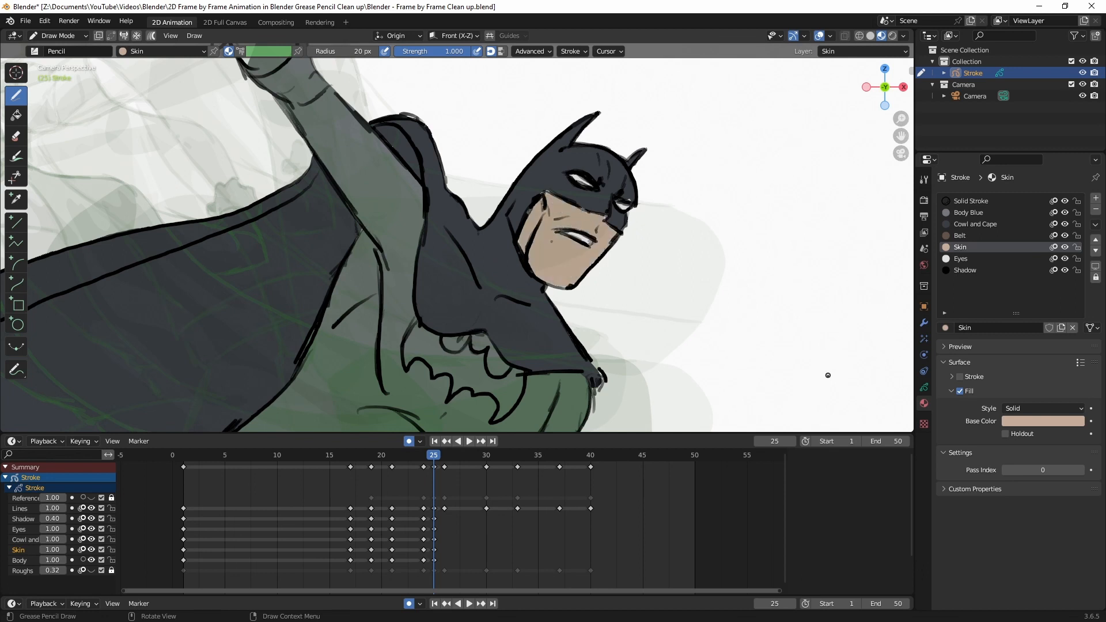
Step: Fill the bat emblem on the chest at frame 25 on the Cowl and Cape layer
click(924, 388)
click(981, 284)
drag(469, 347, 507, 398)
scroll(463, 253, down, 5)
scroll(459, 245, up, 5)
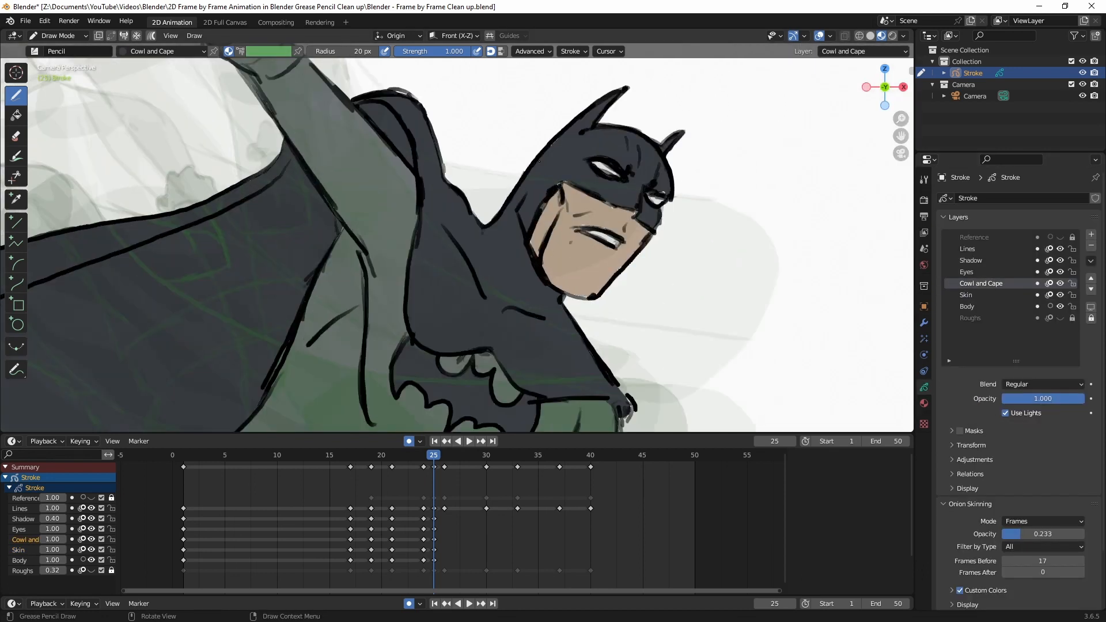
Step: Fill the raised glove and its forearm spikes at frame 25 with the Cowl and Cape material
shift+middle_drag(260, 87, 576, 420)
drag(410, 280, 439, 248)
mouse_move(443, 279)
mouse_down()
mouse_move(553, 335)
mouse_move(435, 201)
mouse_up()
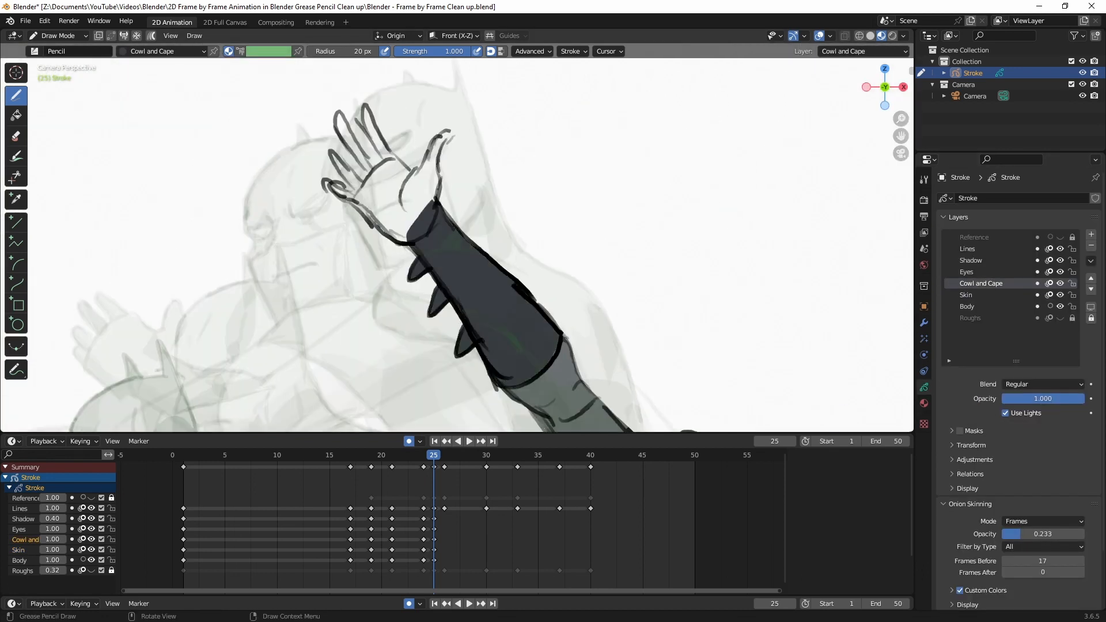
Step: Paint shadow shapes on the raised glove, arm and head at frame 25 with the Shadow material and layer
click(924, 404)
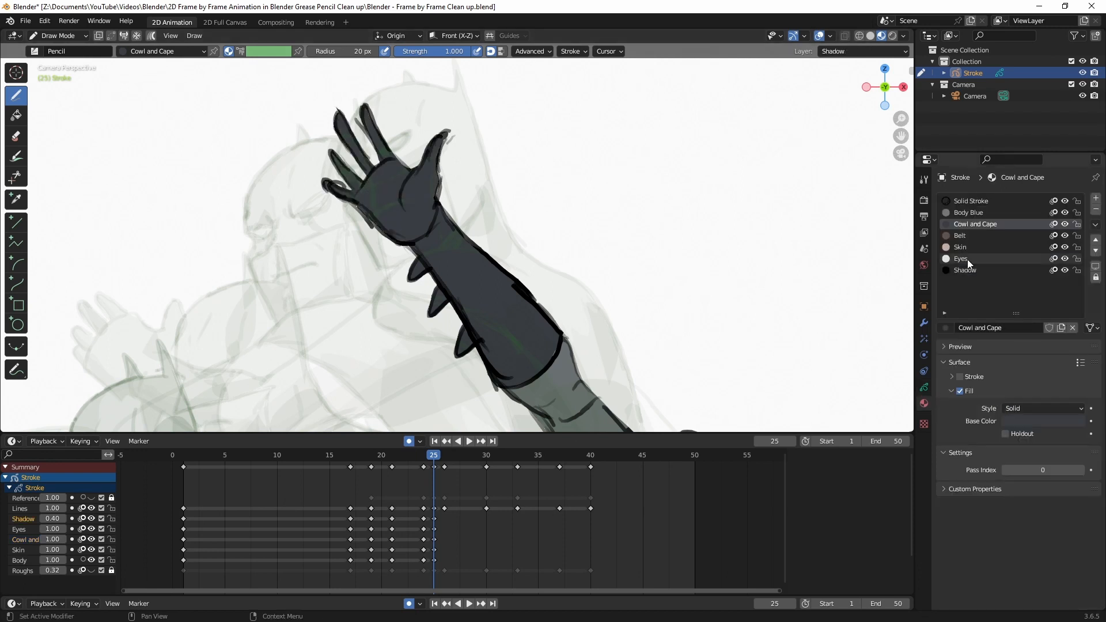
click(965, 269)
drag(464, 330, 422, 242)
scroll(519, 178, down, 1)
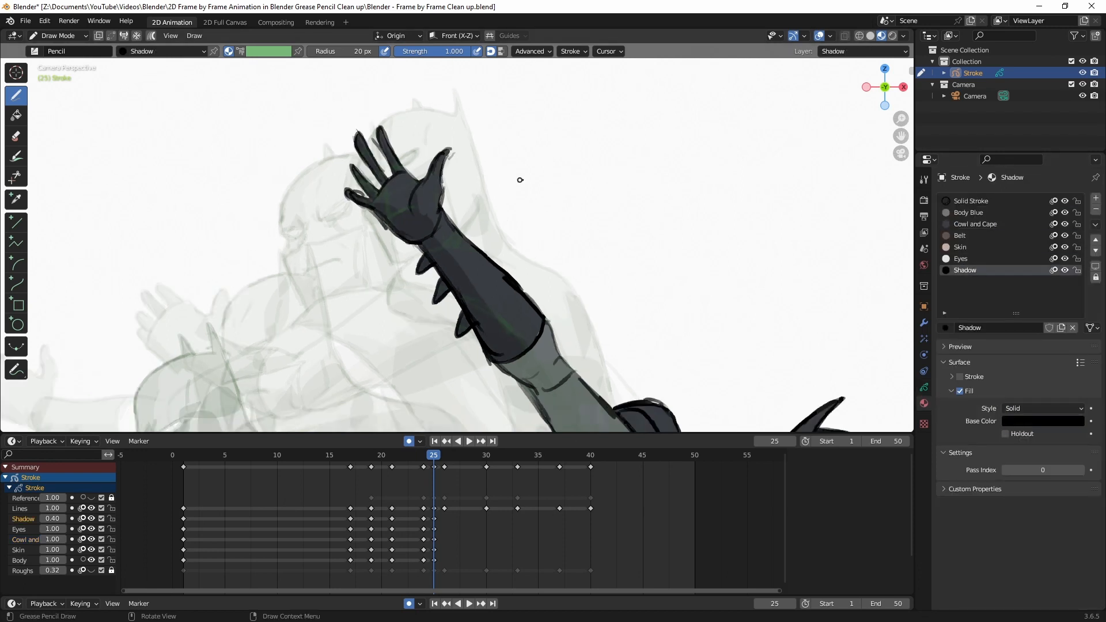
shift+middle_drag(518, 178, 385, 3)
drag(399, 183, 398, 215)
drag(682, 281, 641, 276)
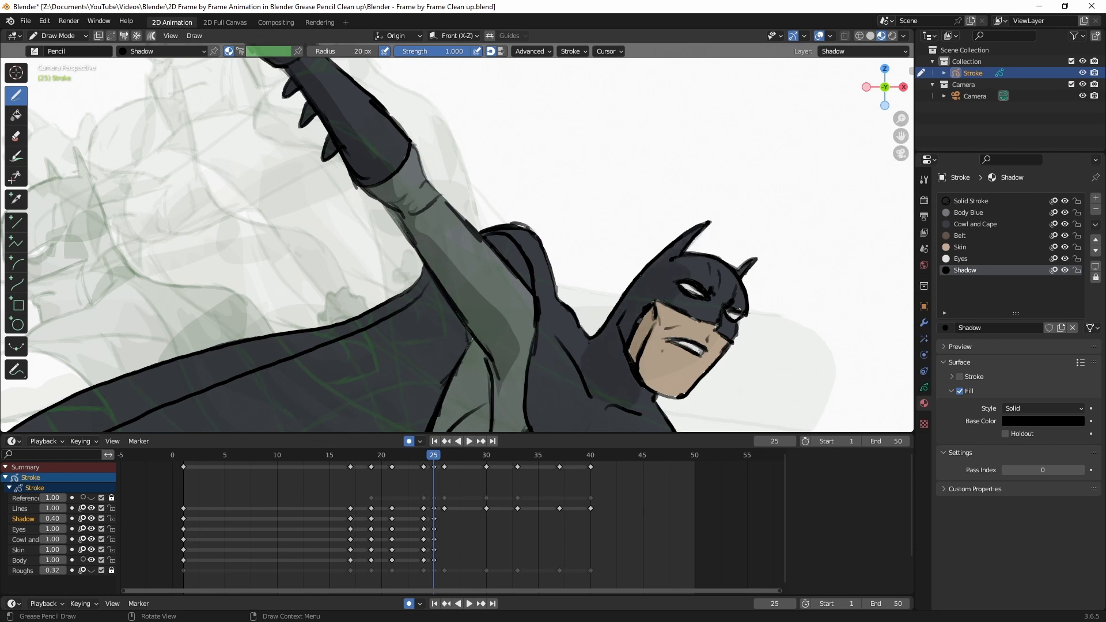
Step: Paint shadow shapes on the torso and folds across the cape at frame 25, and play back the animation
scroll(506, 265, down, 1)
shift+middle_drag(526, 402, 543, 254)
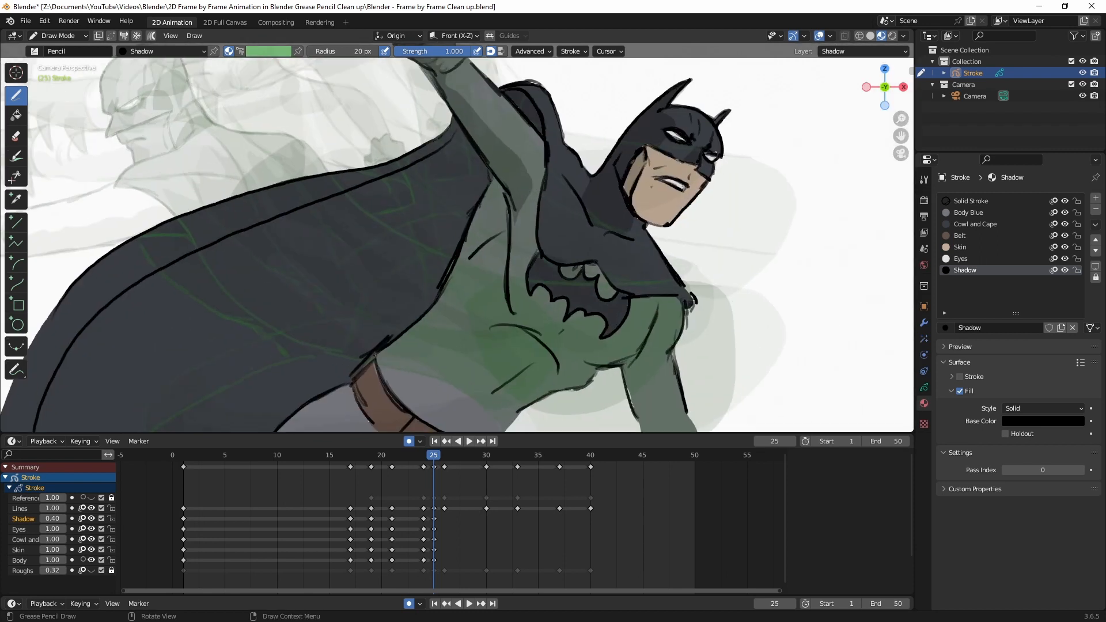
drag(453, 264, 495, 186)
scroll(530, 322, down, 2)
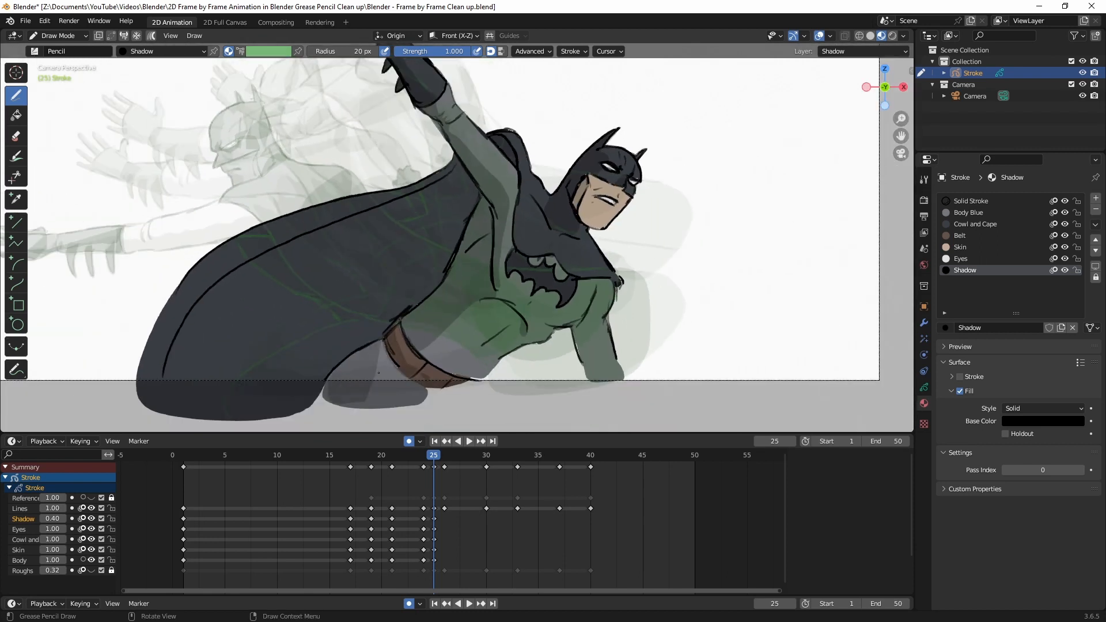
mouse_move(310, 243)
mouse_down()
mouse_move(219, 375)
mouse_move(171, 294)
mouse_up()
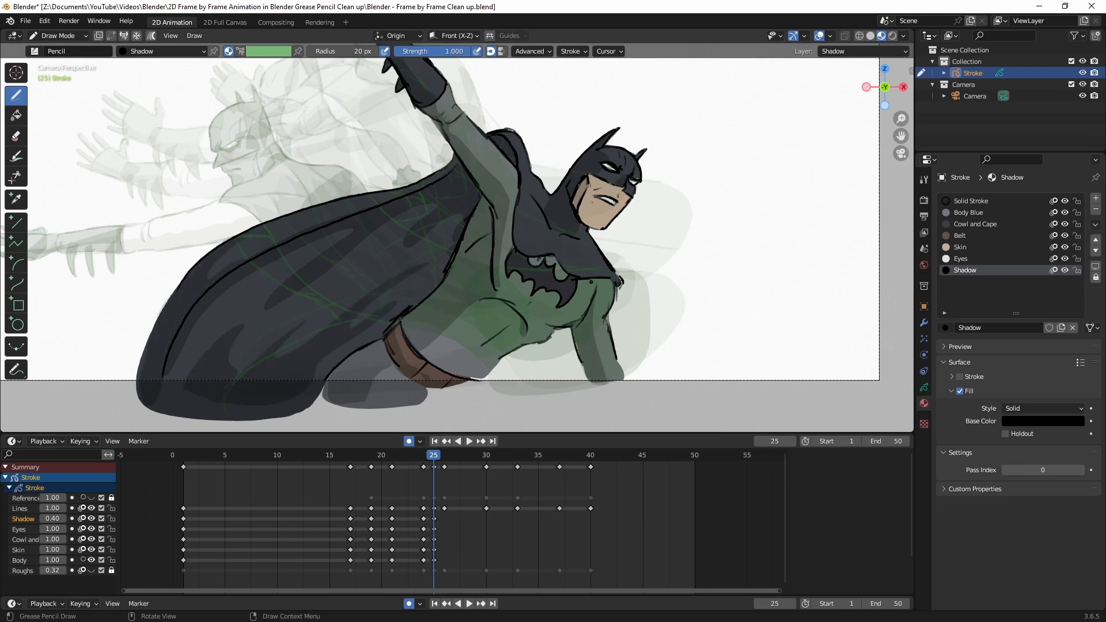
key(Home)
click(469, 441)
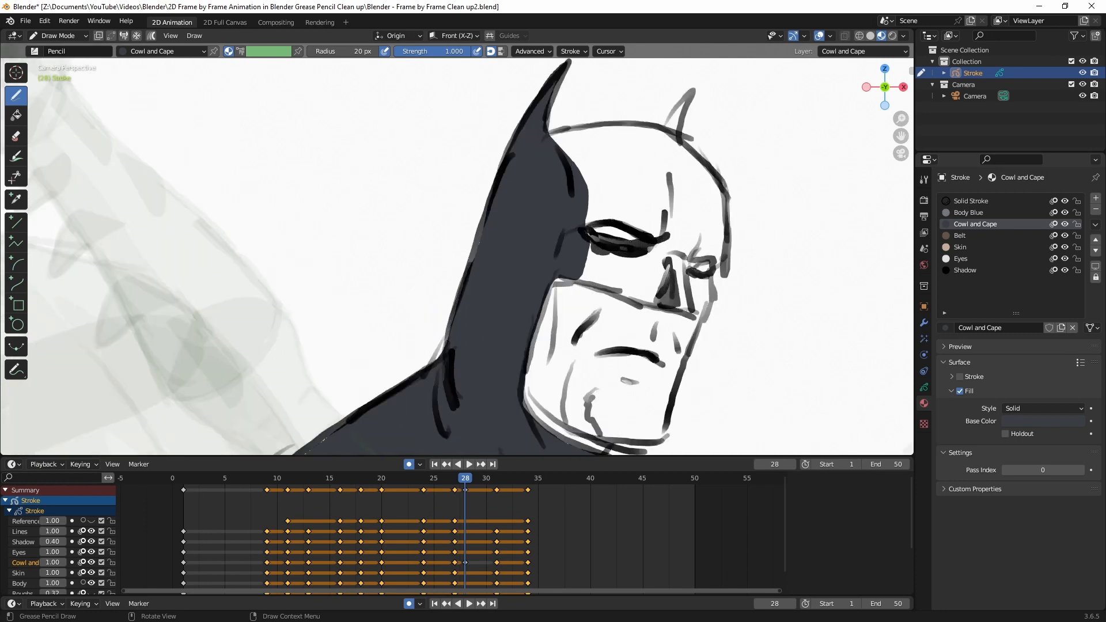
Step: Fill the cowl with the Cowl and Cape material and color the eyes with the Eyes material and layer at frame 28
drag(683, 312, 582, 268)
mouse_move(693, 312)
mouse_down()
mouse_move(693, 277)
mouse_move(568, 202)
mouse_move(684, 242)
mouse_up()
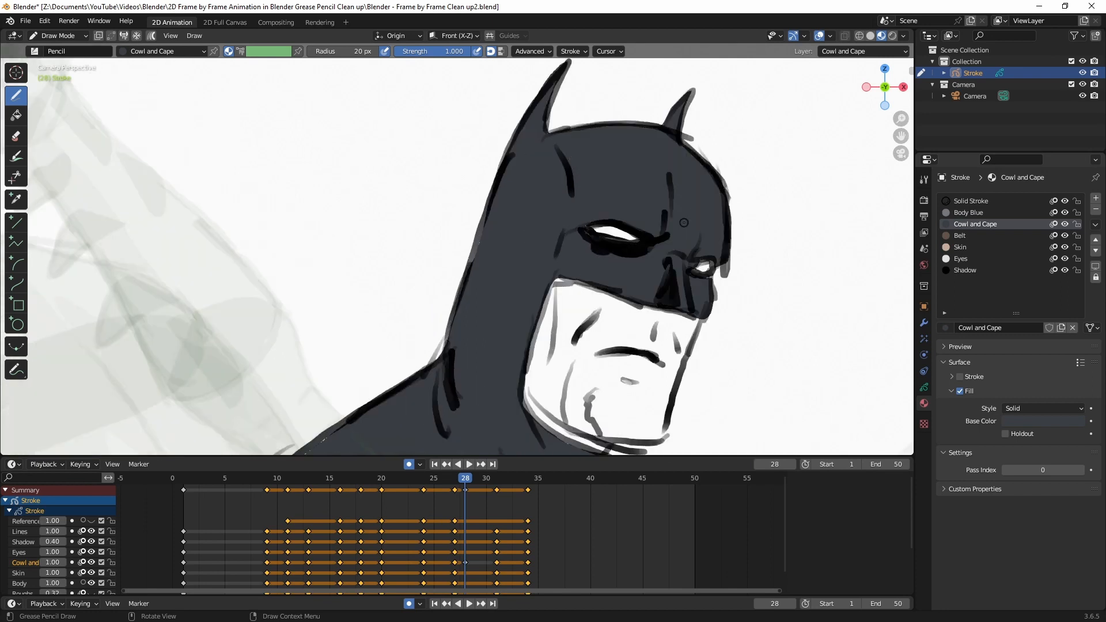
click(961, 259)
click(924, 387)
click(968, 272)
Step: Fill the lower face at frame 28 with the Skin material on the Skin layer
click(968, 295)
click(924, 403)
click(970, 247)
mouse_move(560, 281)
mouse_down()
mouse_move(660, 312)
mouse_move(600, 439)
mouse_up()
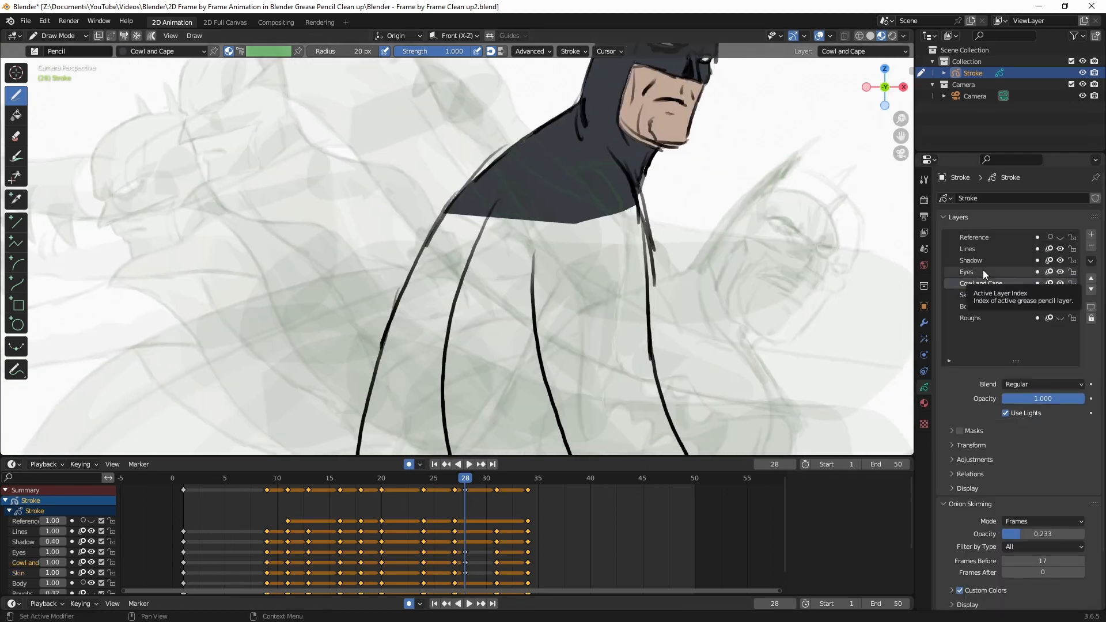
Step: Fill the hanging cape from the shoulders to its hem at frame 28 on the Cowl and Cape layer
click(981, 283)
mouse_move(455, 231)
mouse_down()
mouse_move(576, 322)
mouse_move(639, 392)
mouse_up()
shift+middle_drag(638, 392, 581, 142)
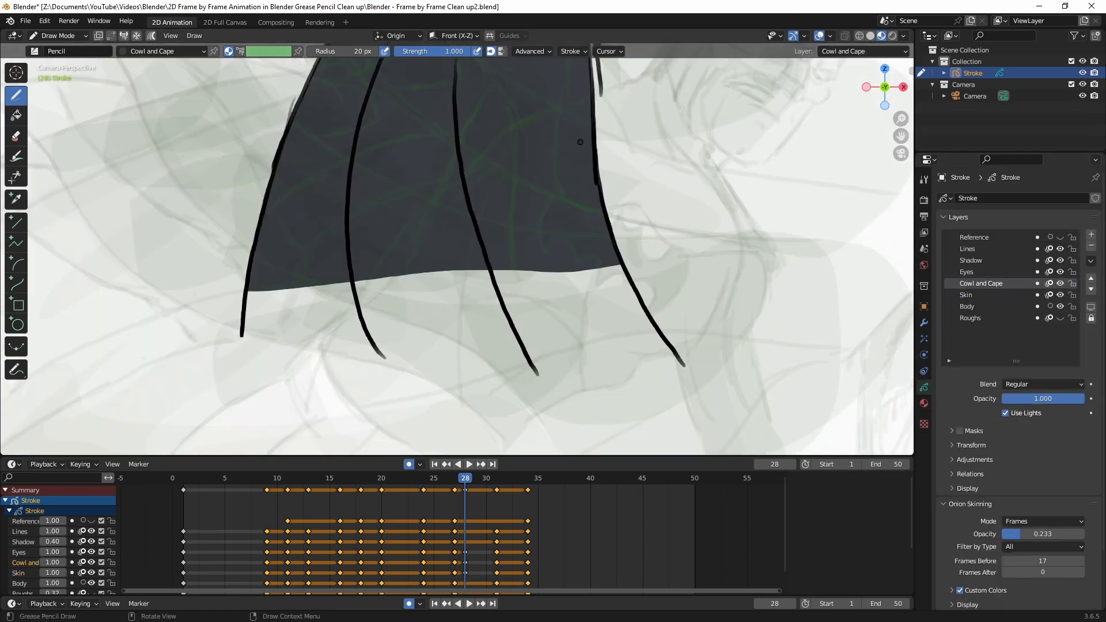
drag(576, 144, 535, 79)
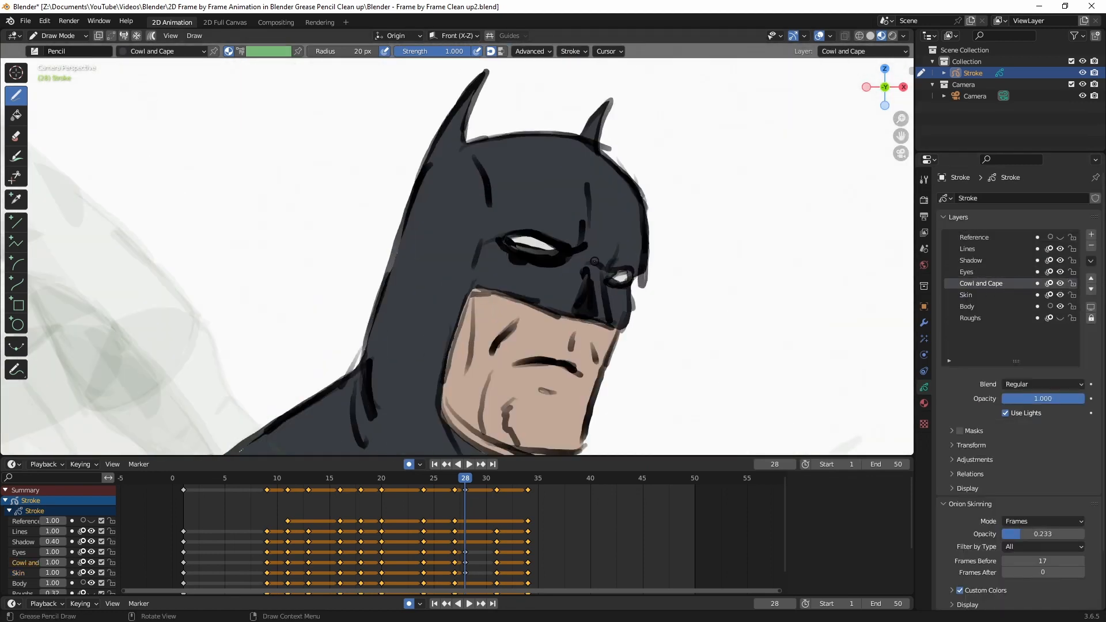
Step: Paint shadow shapes on the cowl, face and shoulders at frame 28 with the Shadow material and layer
click(976, 264)
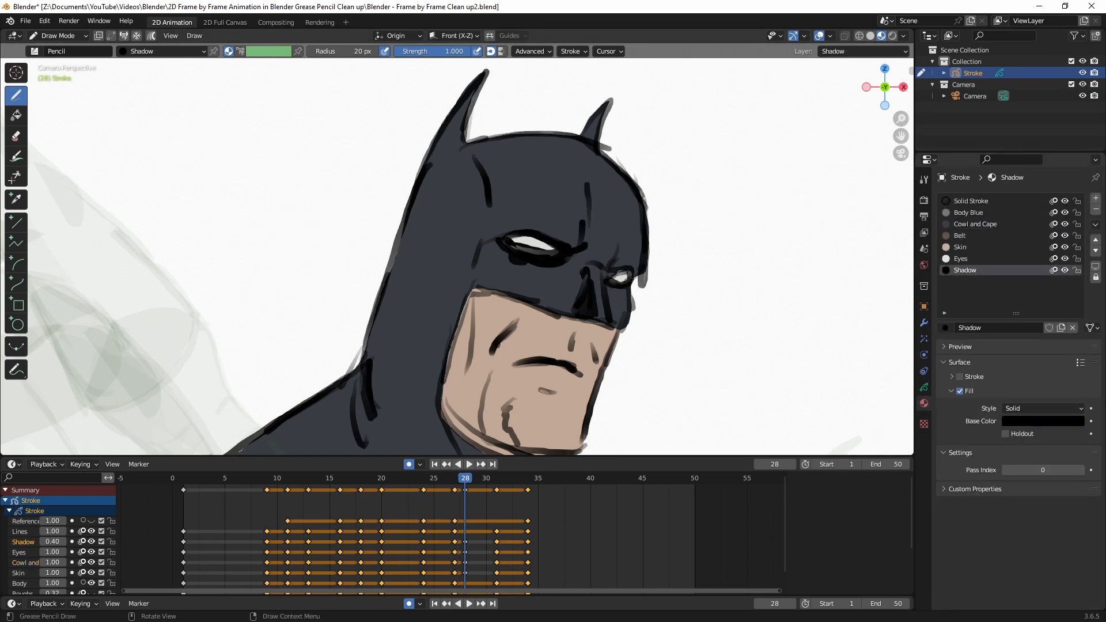
mouse_move(484, 81)
mouse_down()
mouse_move(507, 414)
mouse_move(415, 103)
mouse_up()
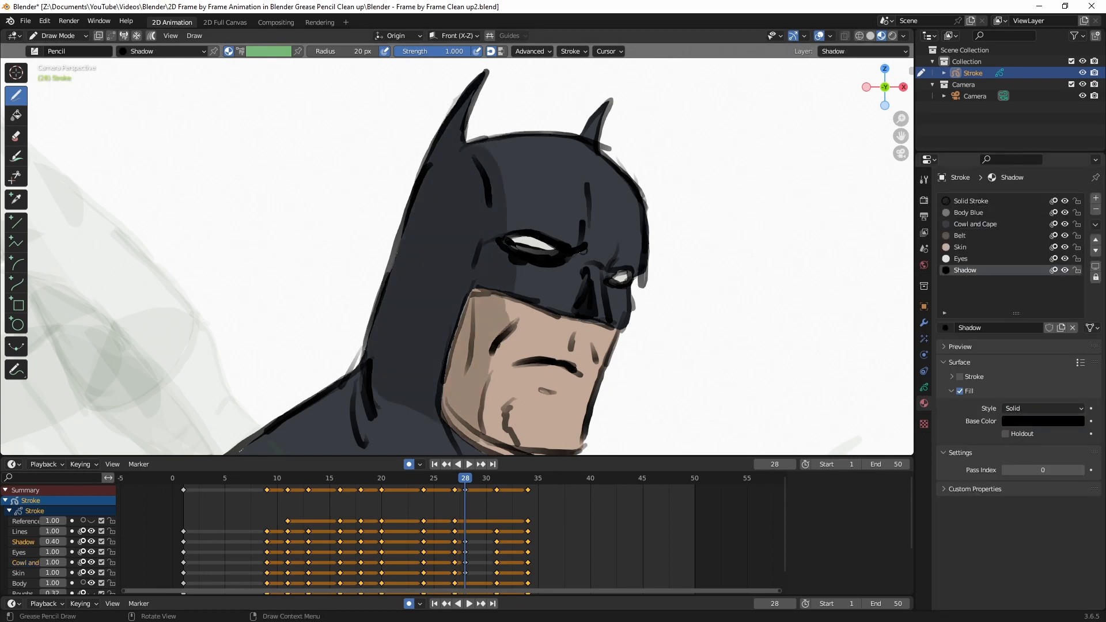
shift+middle_drag(513, 403, 487, 265)
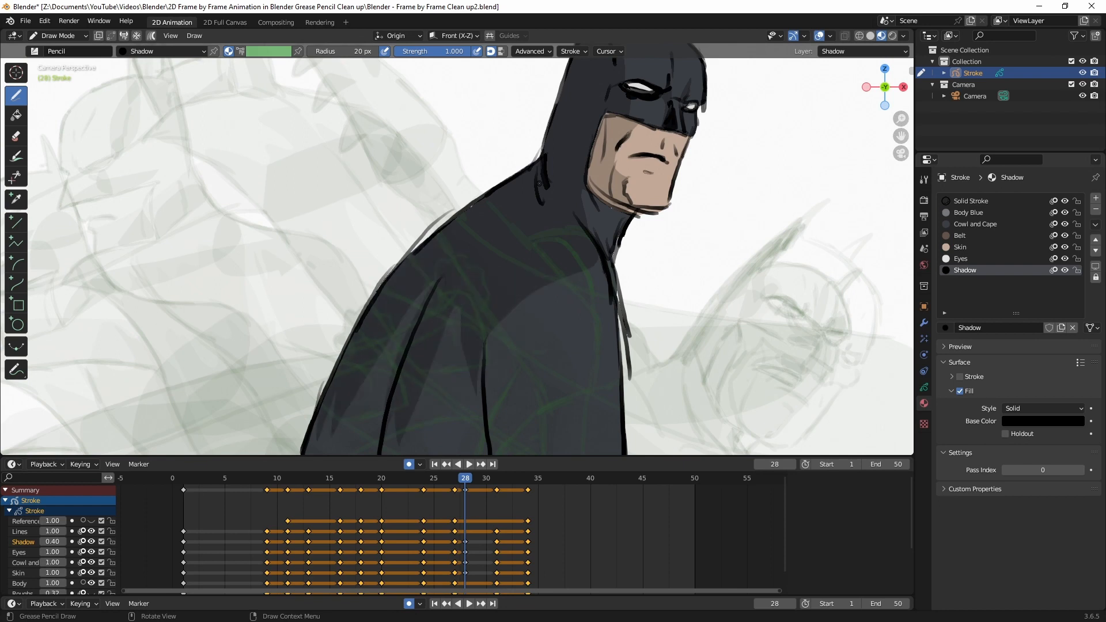
Step: Paint long shadow folds down the cape at frame 28 with the Shadow material
mouse_move(300, 172)
mouse_down()
mouse_move(303, 427)
mouse_move(383, 86)
mouse_up()
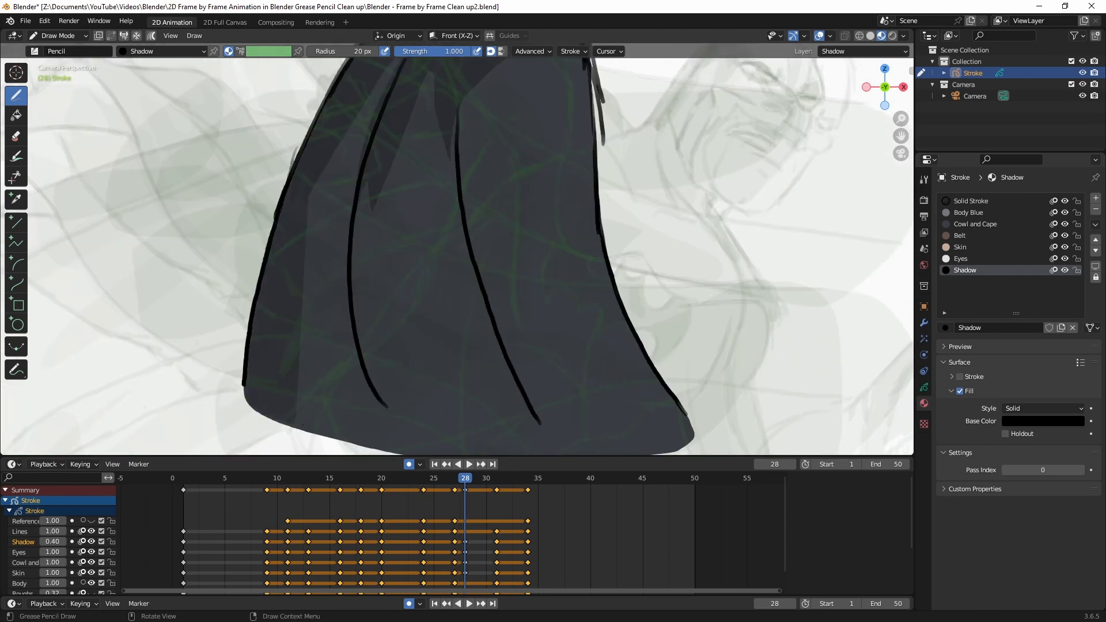
drag(369, 155, 420, 86)
drag(457, 121, 442, 61)
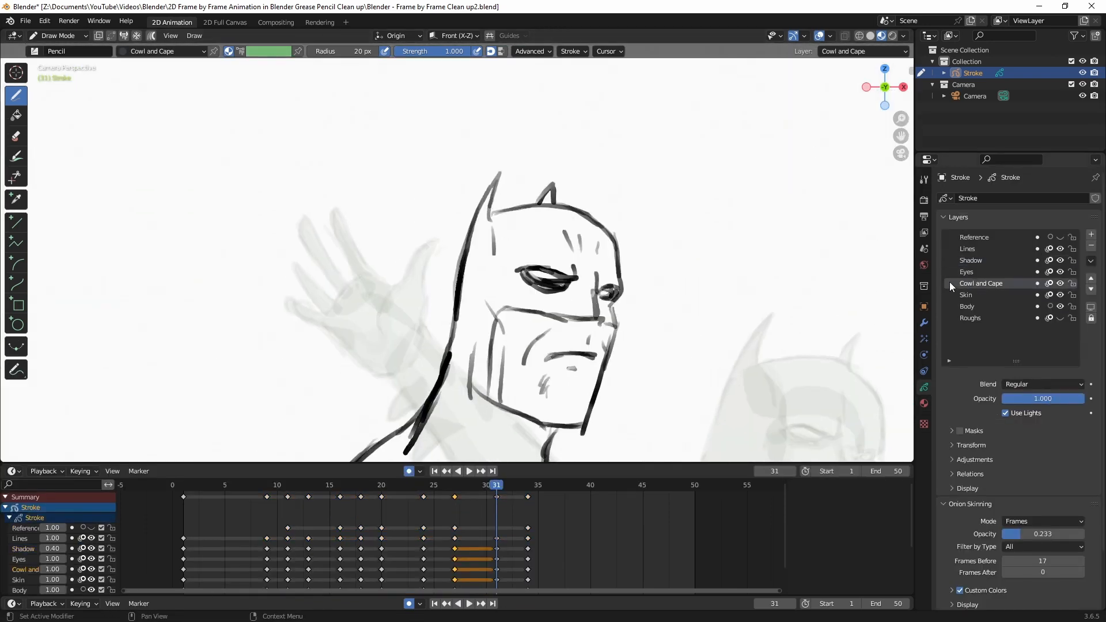
Step: Fill the cowl and lower face at frame 31 with the Cowl and Cape and Skin materials, and add shadow shapes
mouse_move(438, 414)
mouse_down()
mouse_move(501, 185)
mouse_move(616, 254)
mouse_move(485, 271)
mouse_move(536, 277)
mouse_up()
drag(562, 317, 438, 449)
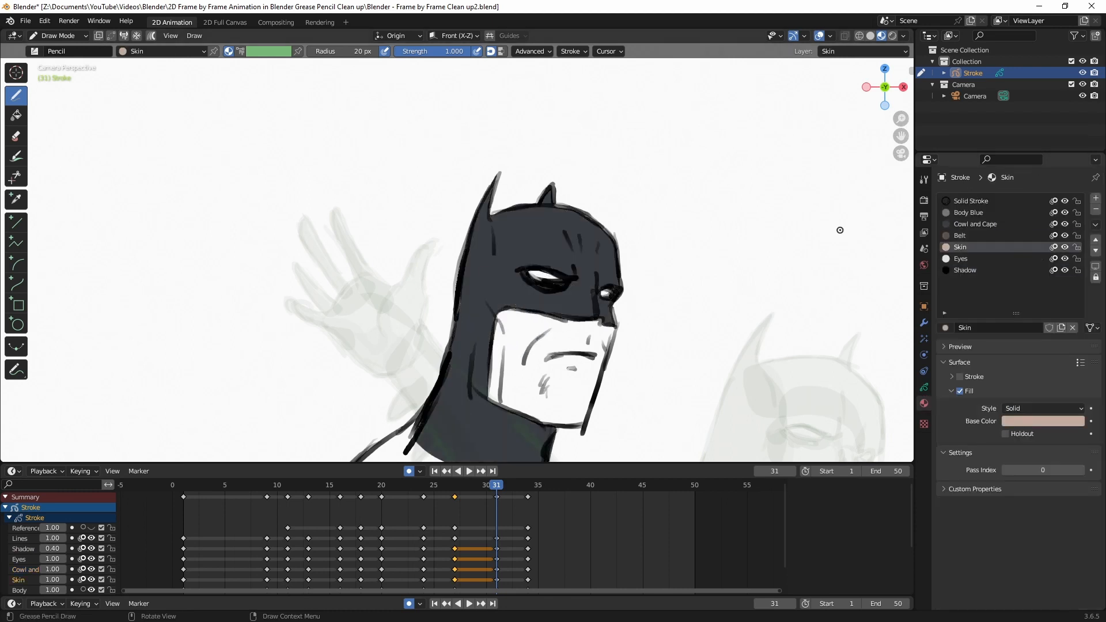
mouse_move(495, 322)
mouse_down()
mouse_move(518, 420)
mouse_move(577, 376)
mouse_up()
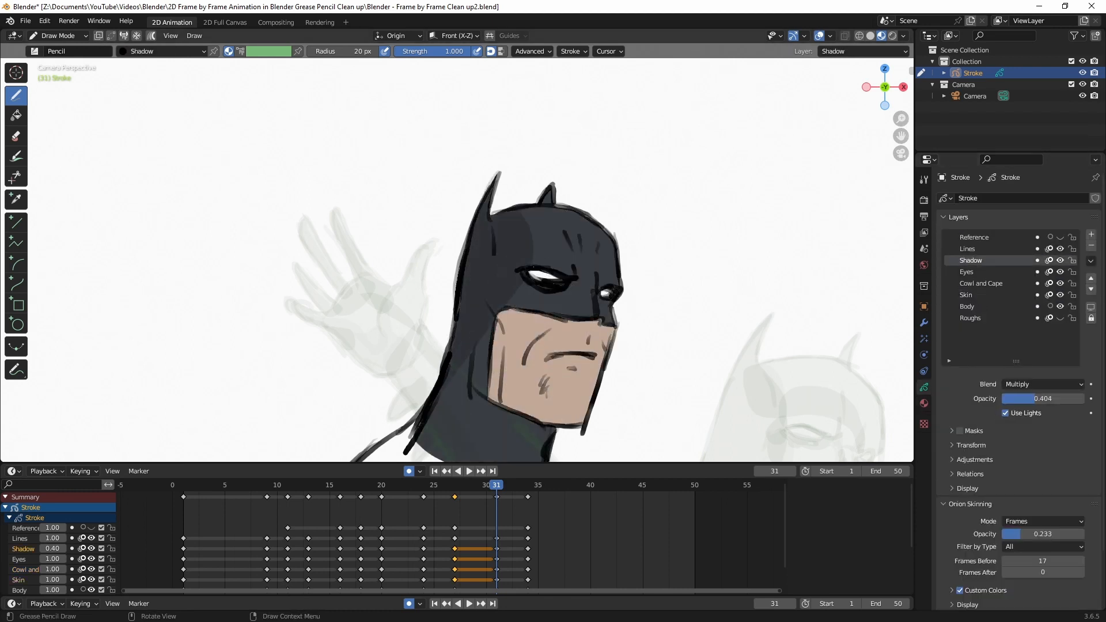
drag(553, 320, 555, 319)
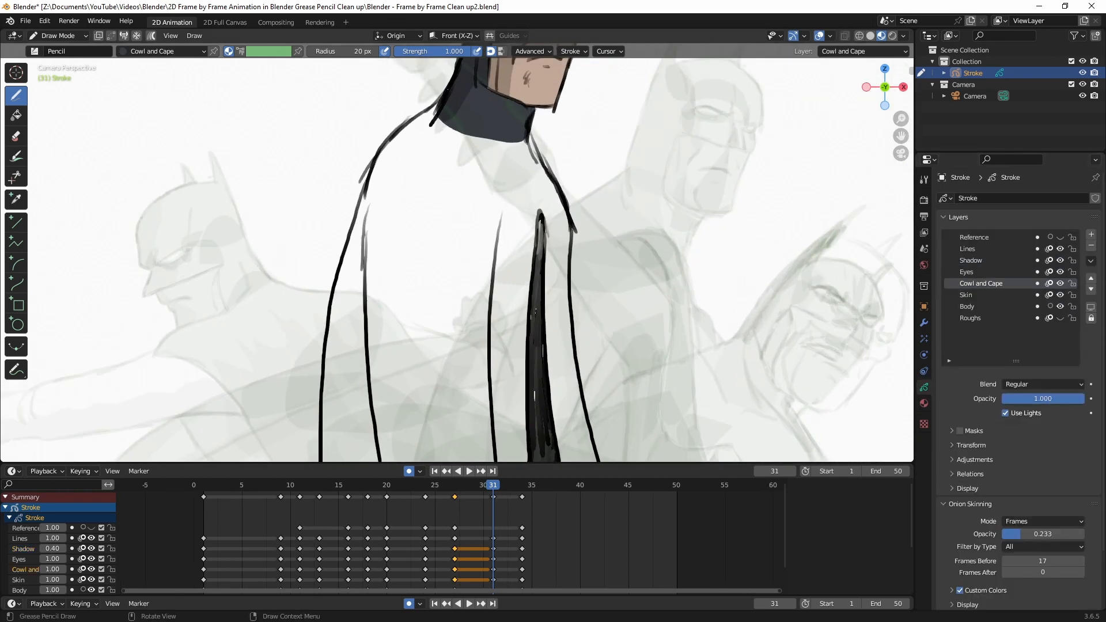
Step: Fill the long cape from the neck down to its hem at frame 31 with the Cowl and Cape material
mouse_move(438, 116)
mouse_down()
mouse_move(508, 442)
mouse_move(522, 112)
mouse_up()
shift+middle_drag(519, 346, 550, 157)
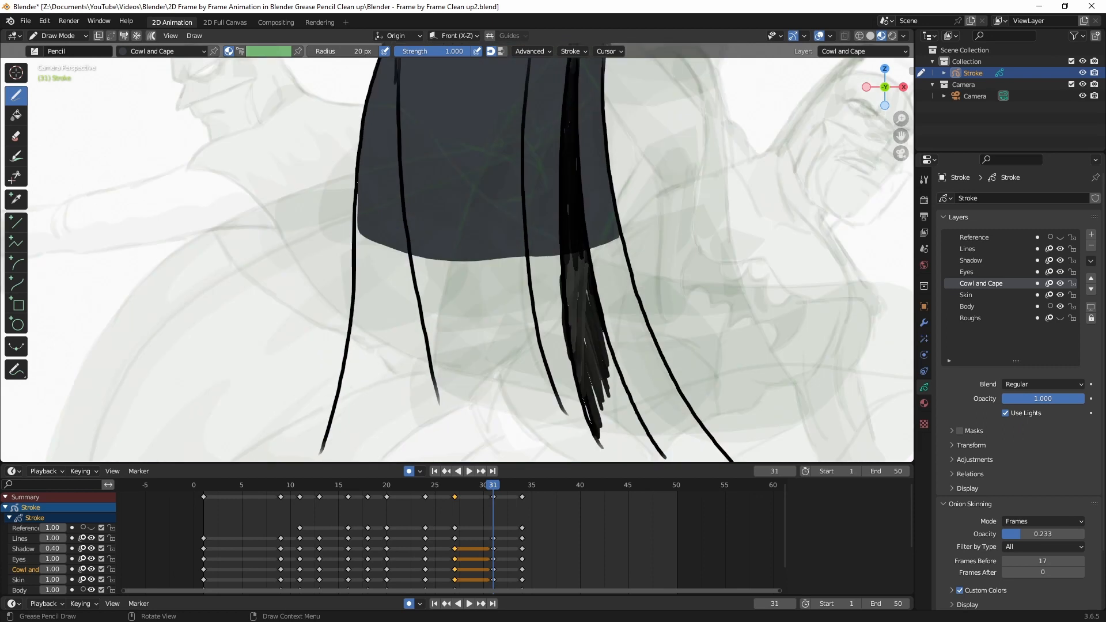
mouse_move(362, 196)
mouse_down()
mouse_move(698, 427)
mouse_move(611, 199)
mouse_up()
shift+middle_drag(543, 184, 507, 95)
drag(506, 435, 725, 374)
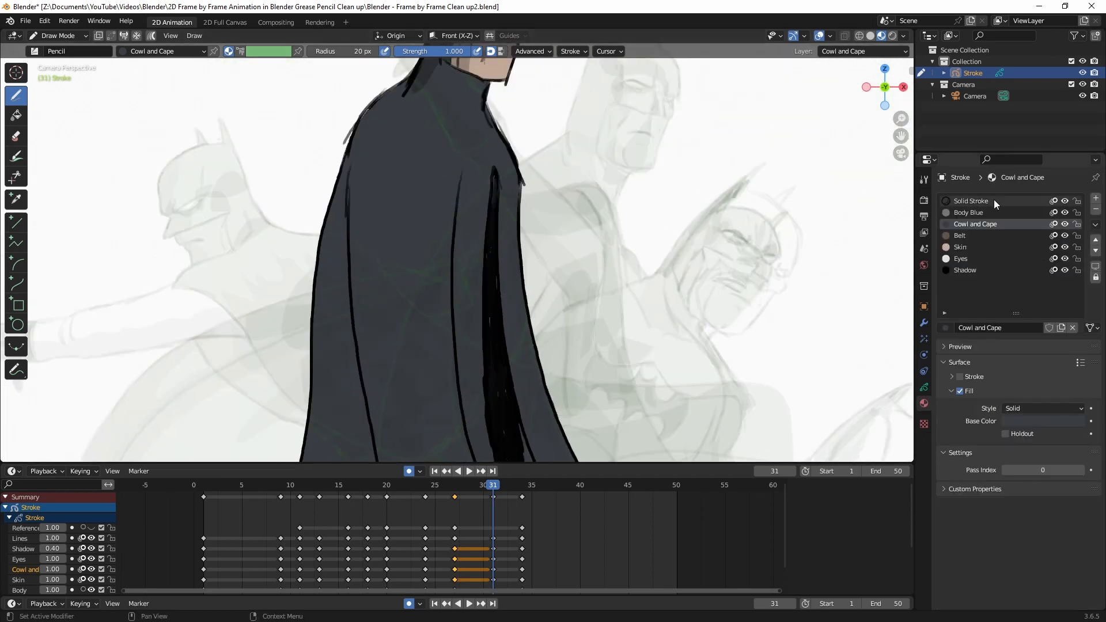
Step: Create a material named Black Fill and add a new layer above the Cowl and Cape layer
double_click(1003, 328)
key(ctrl+z)
click(924, 388)
click(1095, 234)
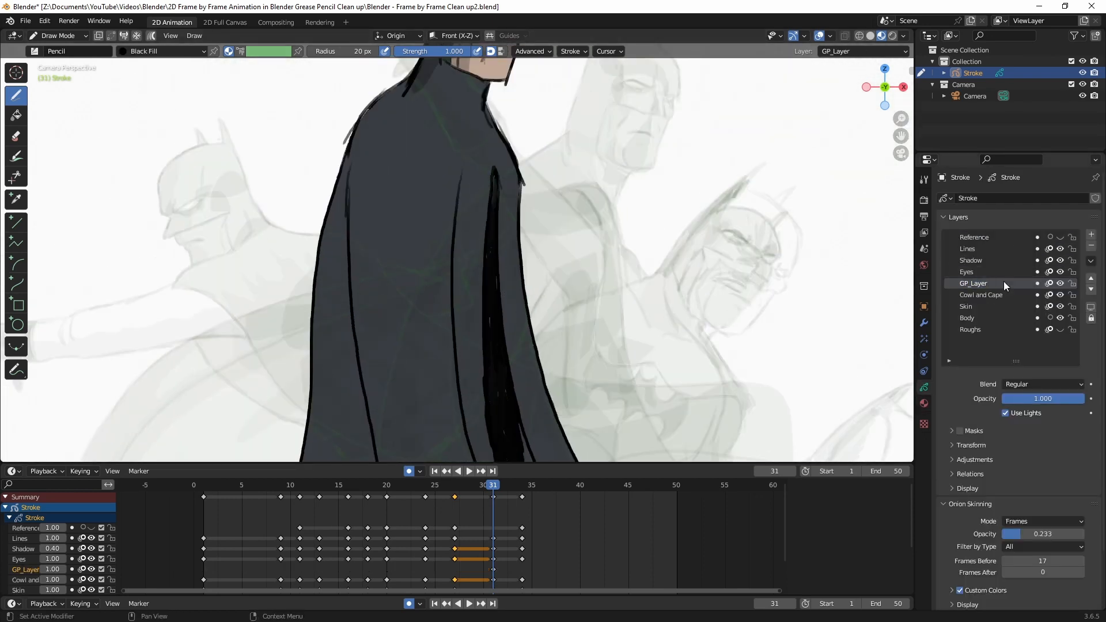
Step: Rename the new layer above Cowl and Cape as Black Fill
double_click(1004, 282)
text(Black Fill)
key(Return)
click(925, 405)
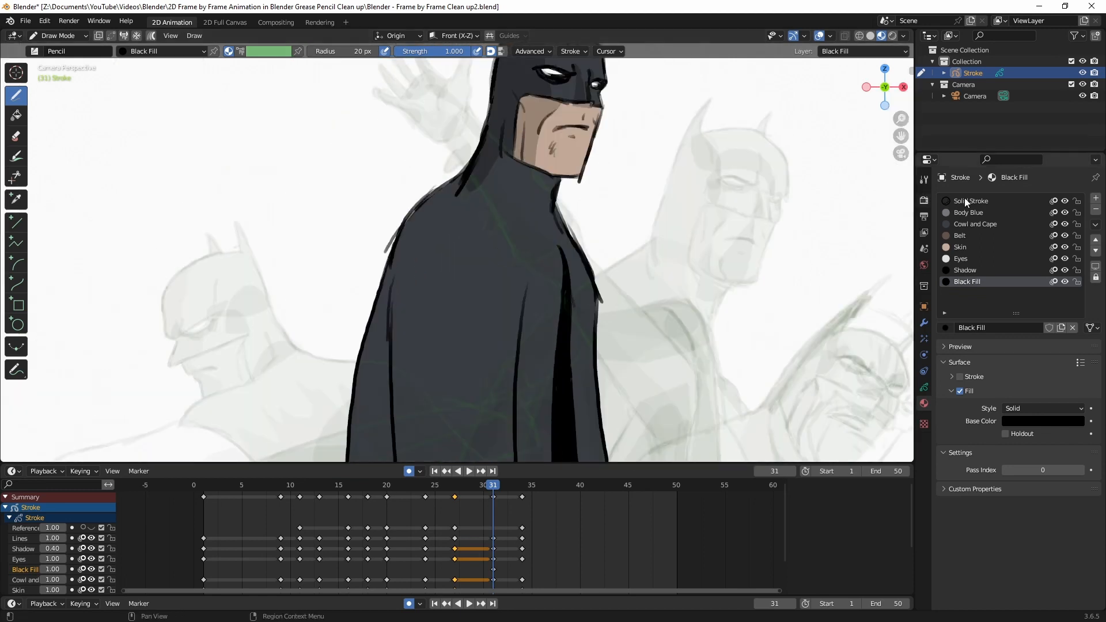
Step: Paint Shadow shapes and long folds down the cape at frame 31, from the shoulder to the hem, on the Shadow layer
click(924, 387)
click(971, 260)
drag(455, 184, 357, 449)
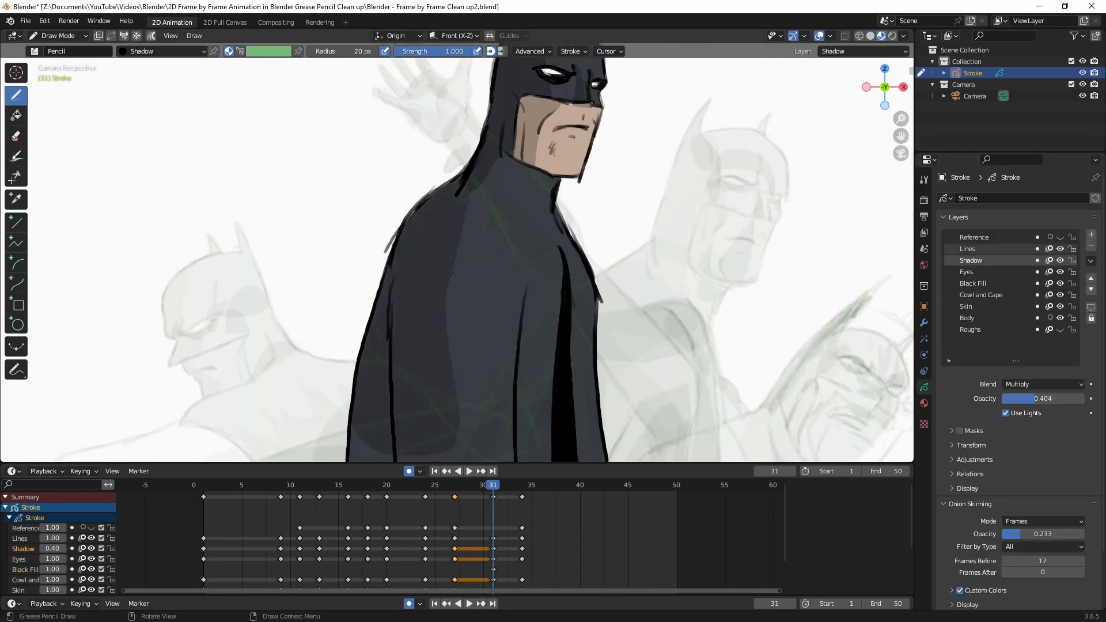
drag(460, 300, 547, 155)
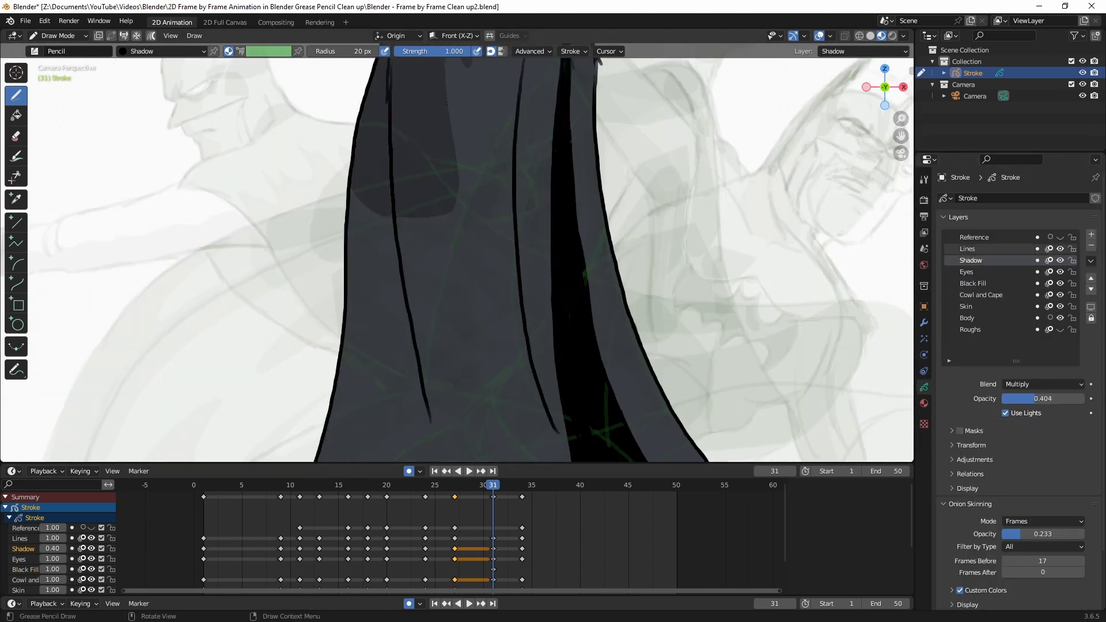
drag(415, 219, 346, 455)
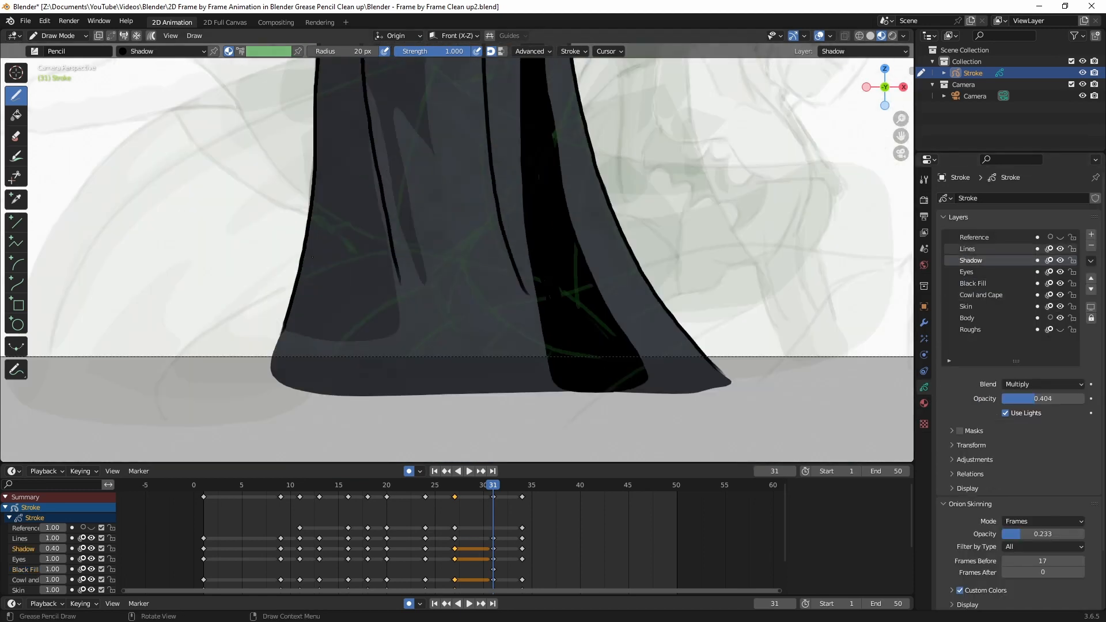
drag(404, 300, 277, 392)
drag(467, 179, 432, 354)
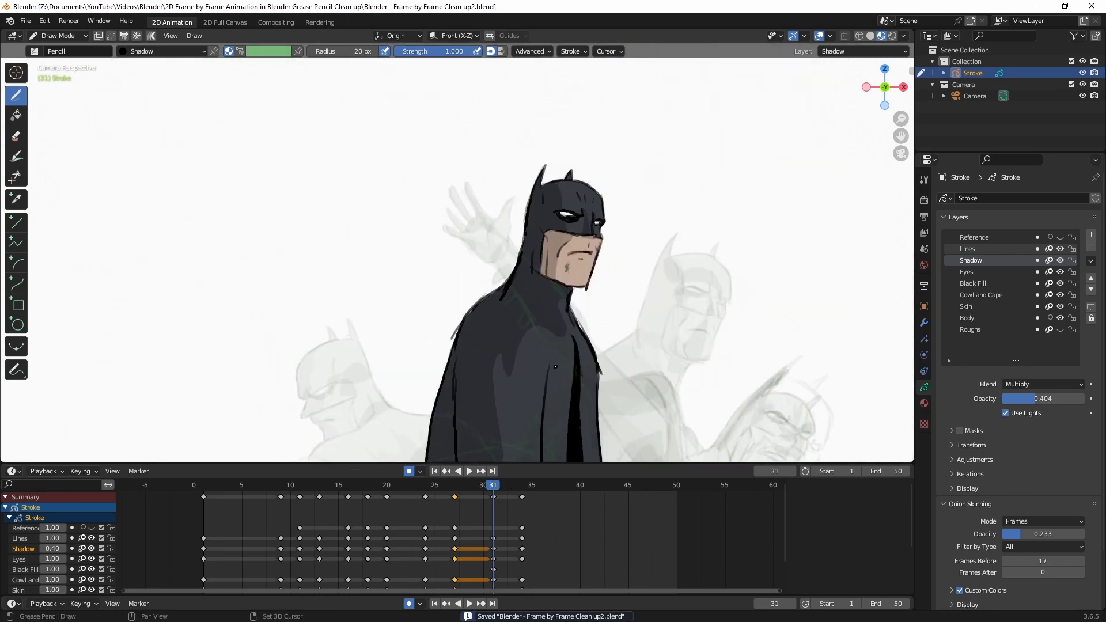
Step: Go to frame 34 and fill the cowl with the Cowl and Cape material on its own layer
key(Up)
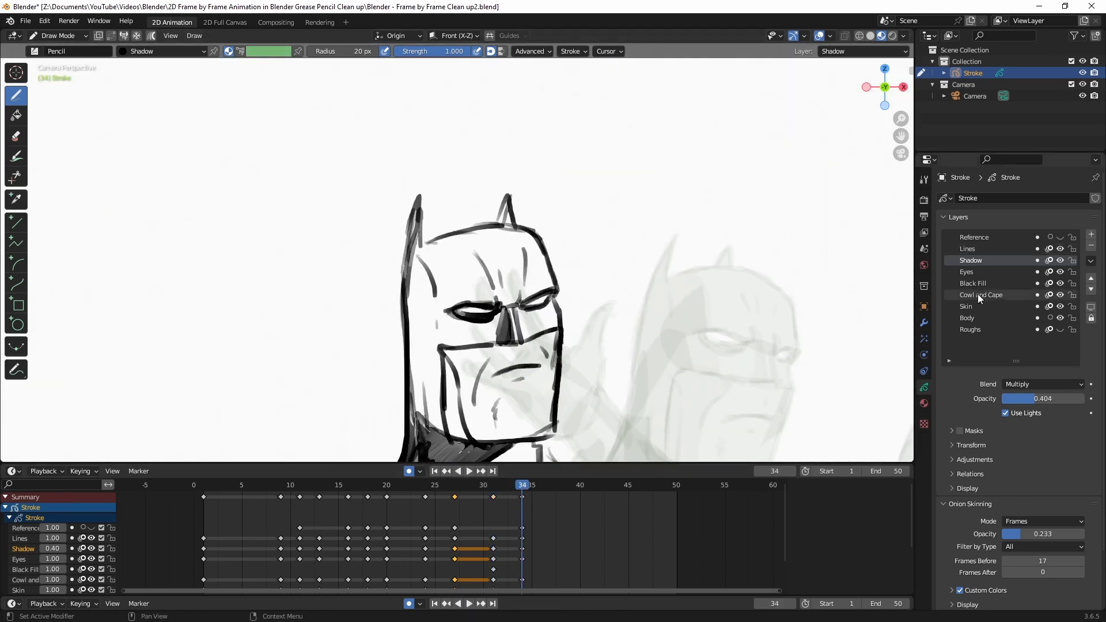
click(977, 295)
click(924, 403)
click(975, 224)
drag(409, 230, 519, 438)
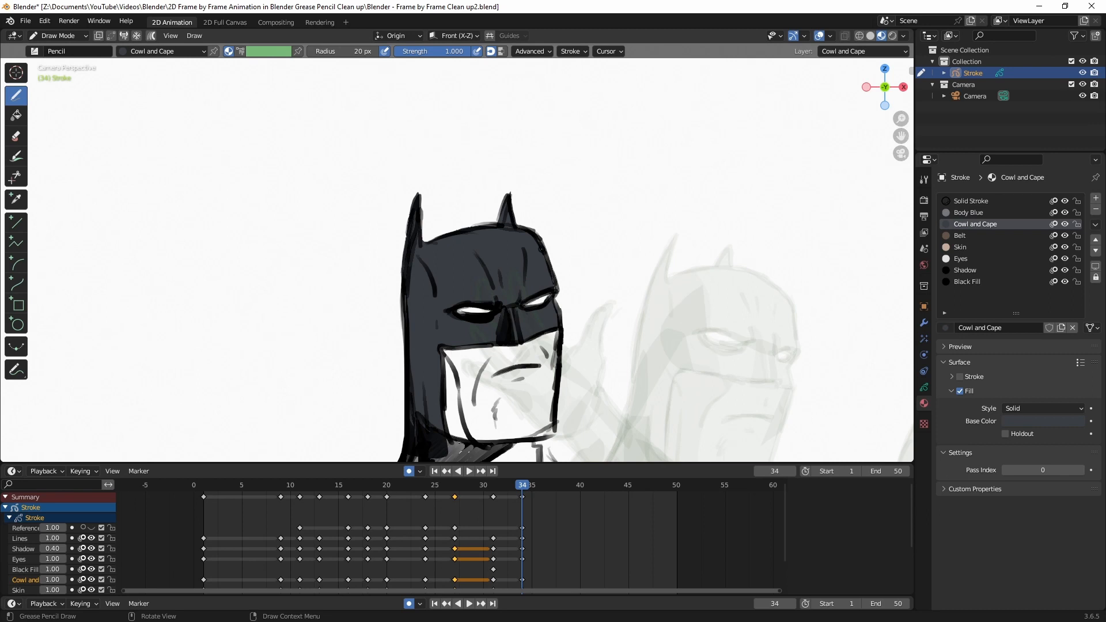
Step: Fill the lower face with Skin and the eyes with Eyes at frame 34, each on its matching layer
click(961, 247)
click(924, 387)
click(971, 306)
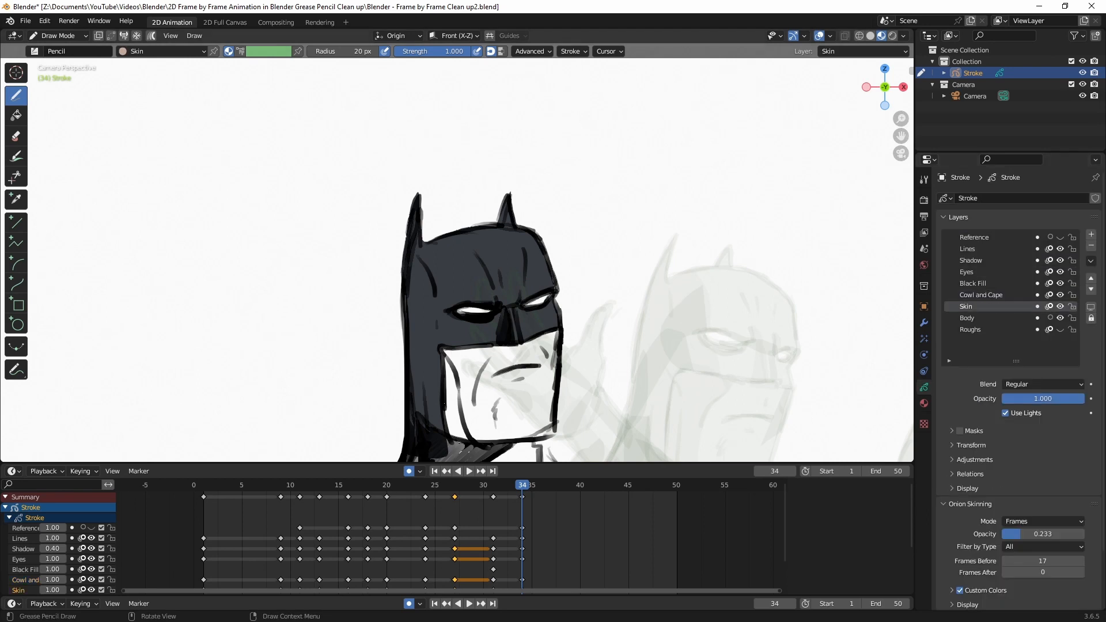
drag(444, 350, 452, 349)
click(972, 272)
click(924, 403)
click(961, 258)
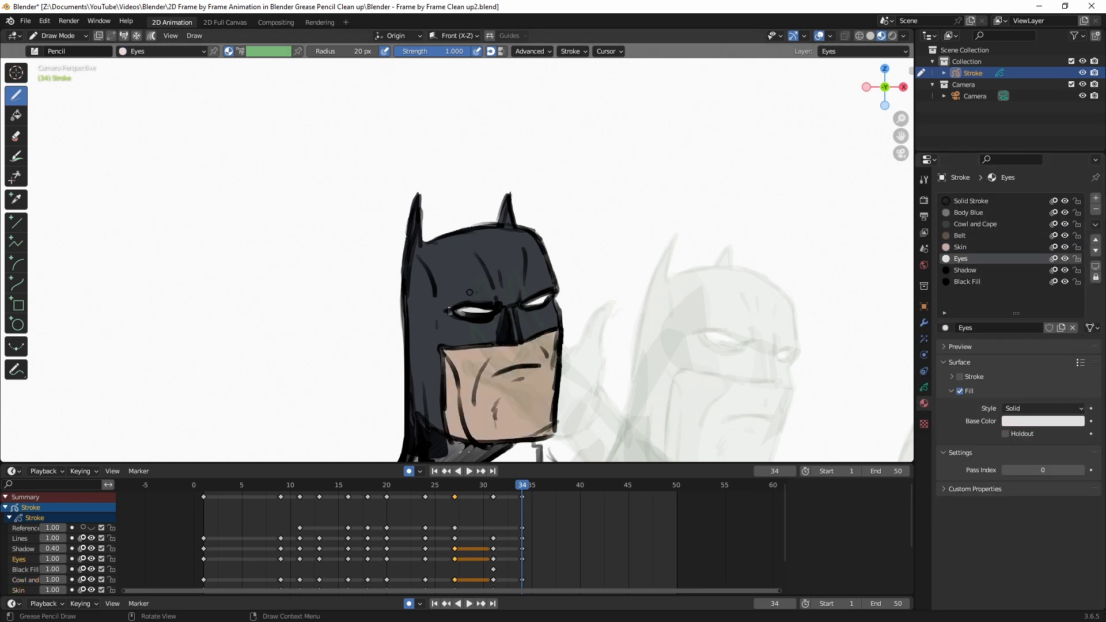
drag(530, 304, 548, 296)
Step: Paint Shadow shapes on the ear, the side of the cowl and the lower face at frame 34
click(924, 387)
click(972, 260)
mouse_move(422, 219)
mouse_down()
mouse_move(462, 302)
mouse_move(404, 251)
mouse_up()
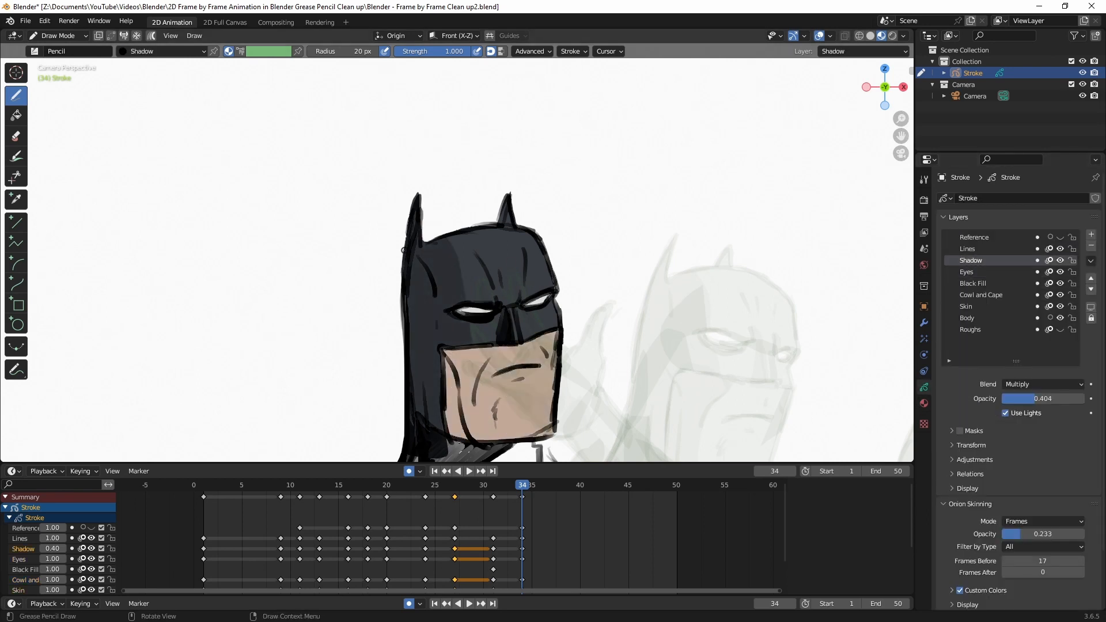
drag(449, 351, 481, 377)
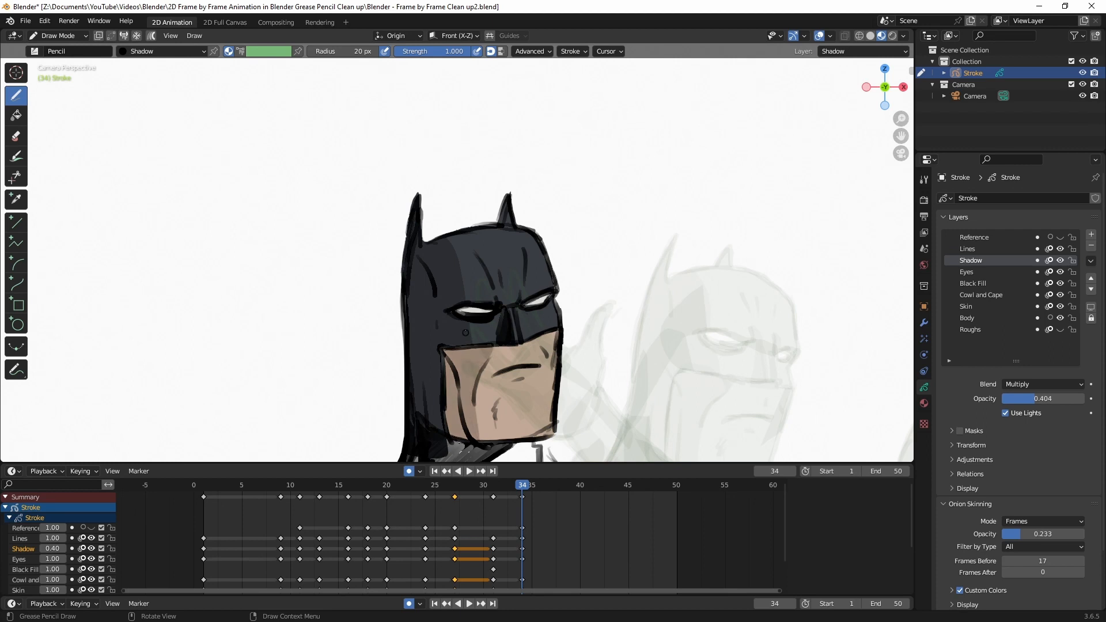
Step: Fill the shoulders and upper cape at frame 34 with the Cowl and Cape material, undoing the first stroke
shift+middle_drag(466, 333, 463, 107)
click(981, 295)
click(924, 403)
click(985, 225)
mouse_move(468, 200)
mouse_down()
mouse_move(660, 280)
mouse_move(399, 257)
mouse_move(468, 199)
mouse_move(705, 297)
mouse_move(421, 224)
mouse_up()
key(ctrl+z)
shift+middle_drag(374, 346, 423, 122)
mouse_move(296, 145)
mouse_down()
mouse_move(759, 117)
mouse_move(739, 109)
mouse_up()
ctrl+middle_drag(680, 173, 622, 298)
Step: Switch to Edit Mode and lock every layer except Black Fill
click(58, 35)
click(63, 61)
drag(691, 271, 561, 454)
click(924, 387)
click(1091, 318)
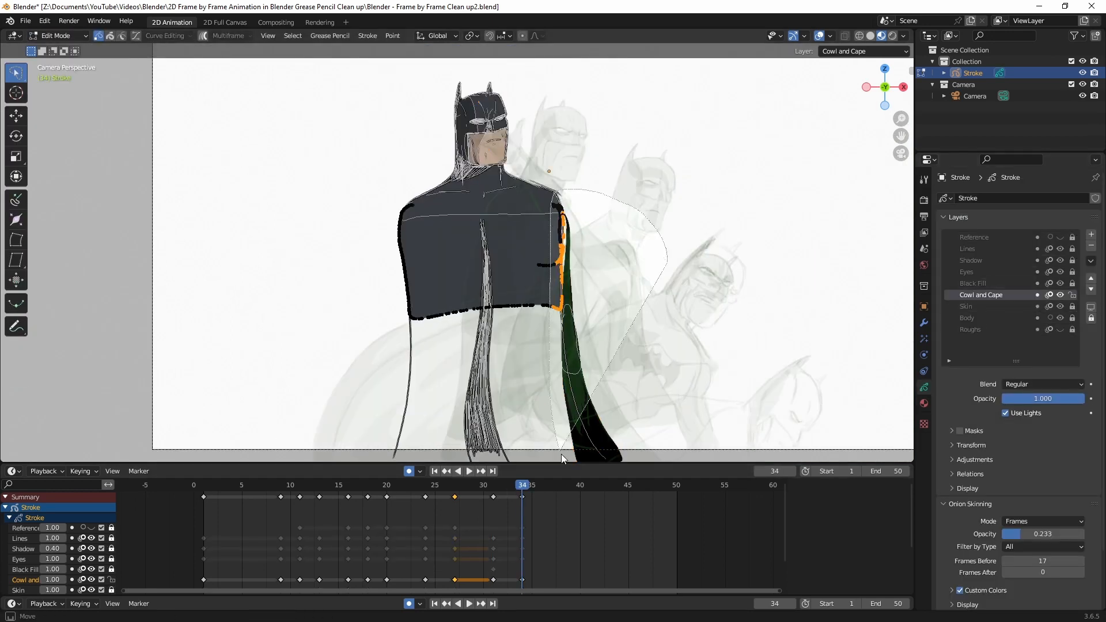
click(1060, 295)
click(1060, 295)
click(1073, 283)
click(1091, 318)
Step: Insert Black Fill keyframes at the frames keyed on the other layers, including 34, 27 and 16, and unlock the layers for drawing again
key(i)
click(526, 487)
click(455, 485)
key(i)
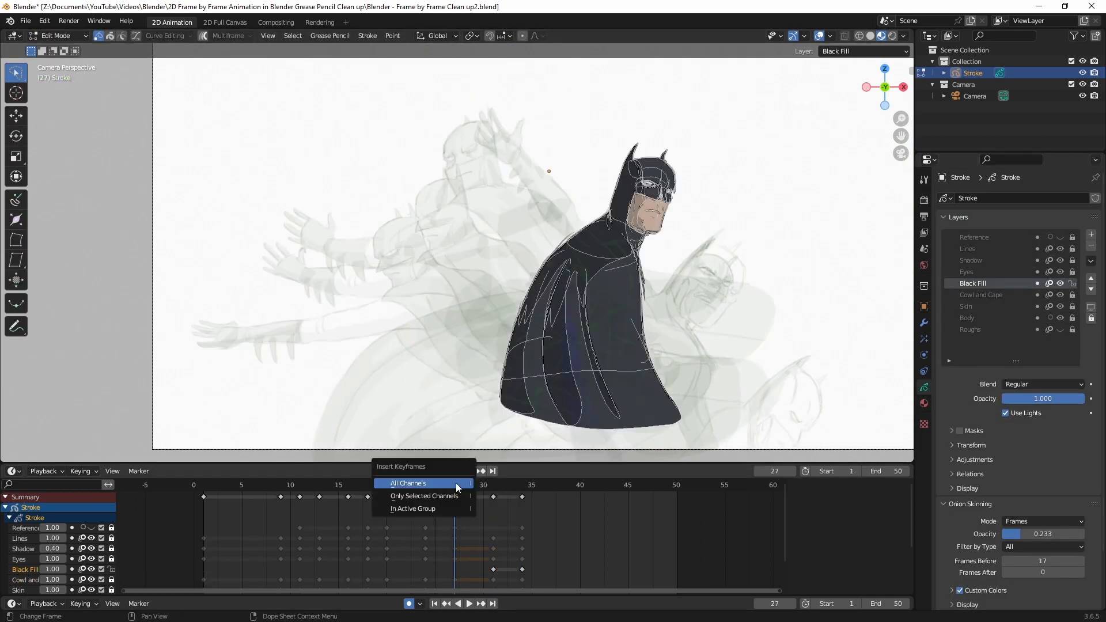
click(456, 483)
click(348, 485)
key(i)
click(348, 486)
click(204, 485)
click(493, 485)
click(1091, 318)
click(119, 72)
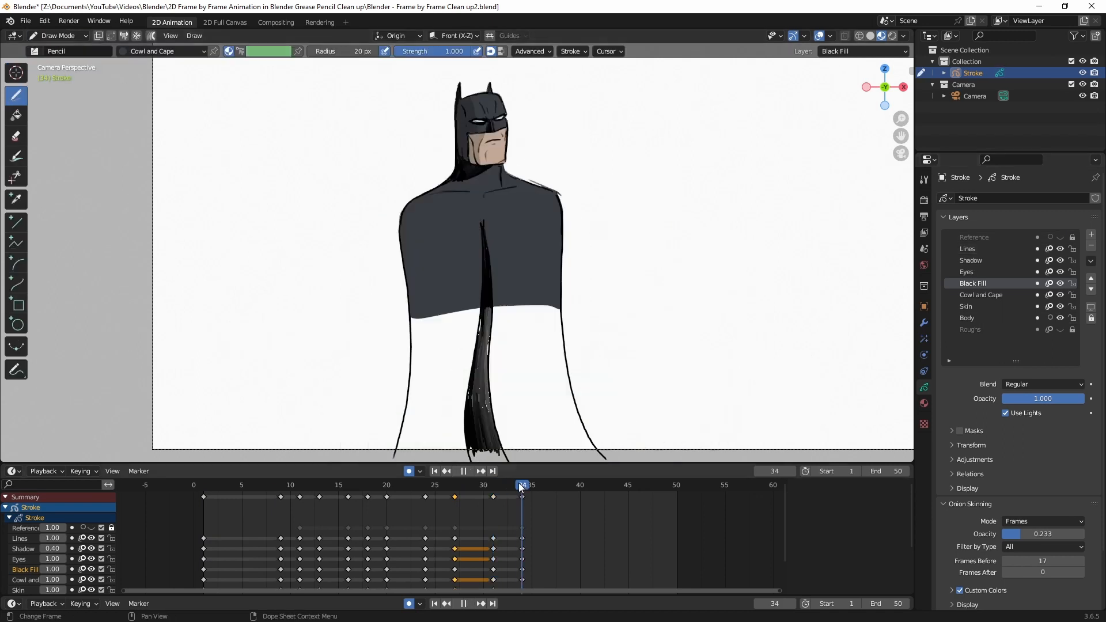
Step: Complete the Cowl and Cape fill over the neck and the full cape at frame 34
scroll(519, 259, up, 4)
click(924, 403)
mouse_move(423, 196)
mouse_down()
mouse_move(433, 245)
mouse_move(657, 306)
mouse_up()
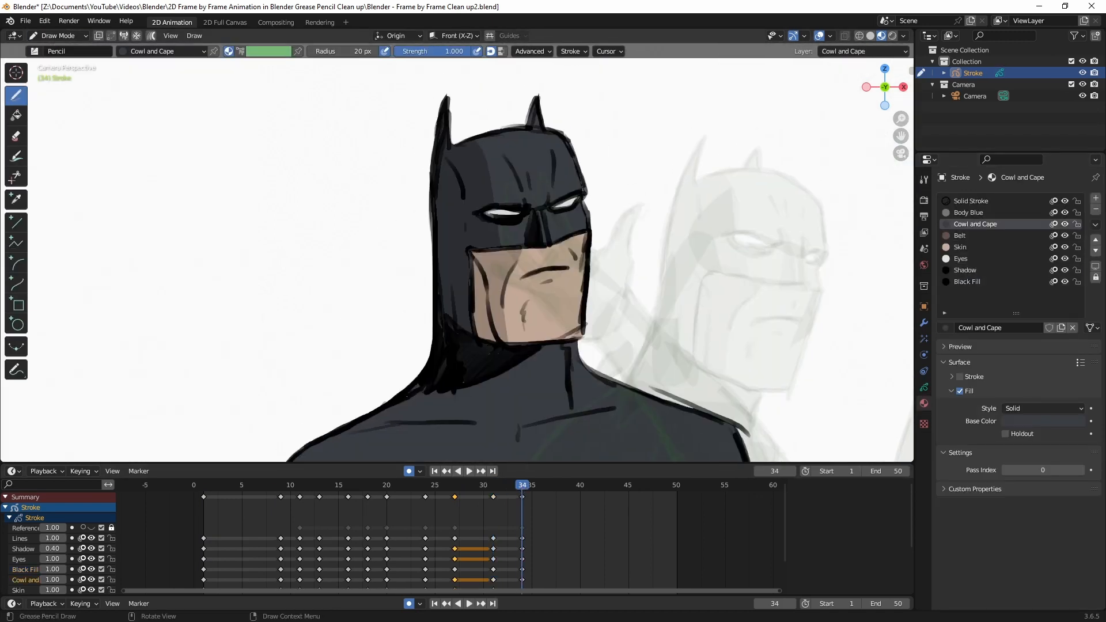
Step: Paint Shadow shapes along the shoulder and long vertical folds down both halves of the cape at frame 34
click(924, 387)
click(972, 260)
scroll(519, 259, up, 2)
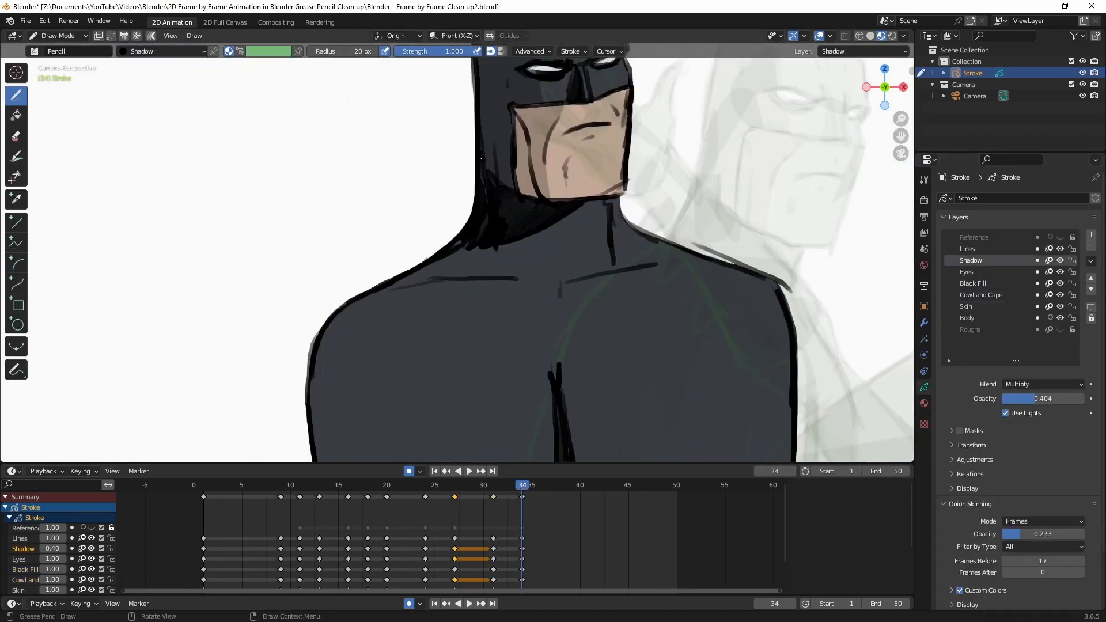
drag(470, 173, 322, 455)
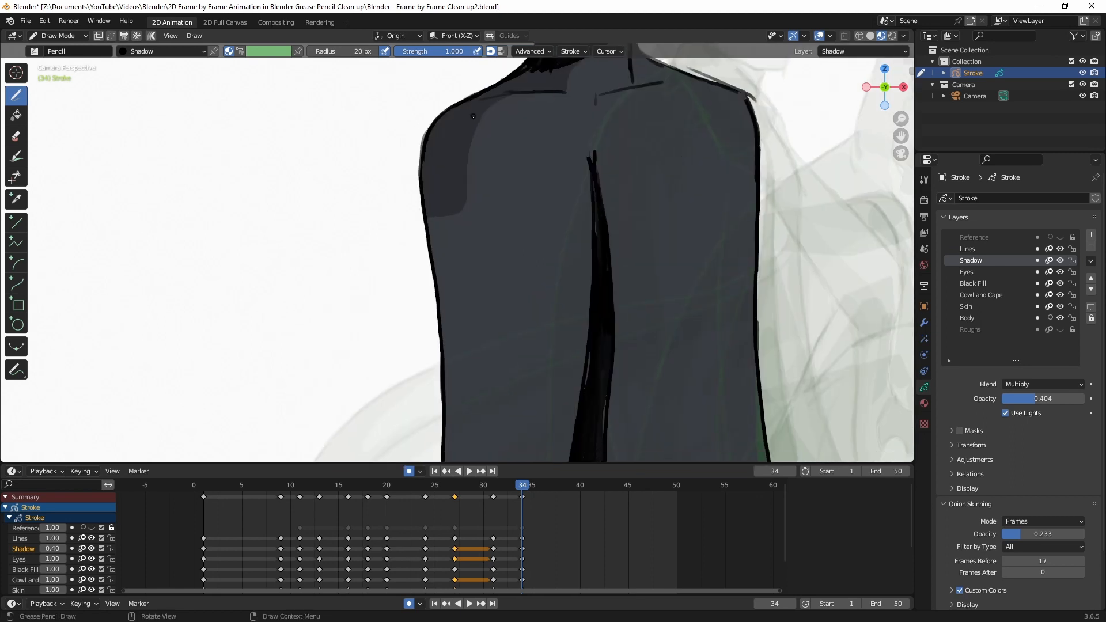
drag(478, 127, 438, 461)
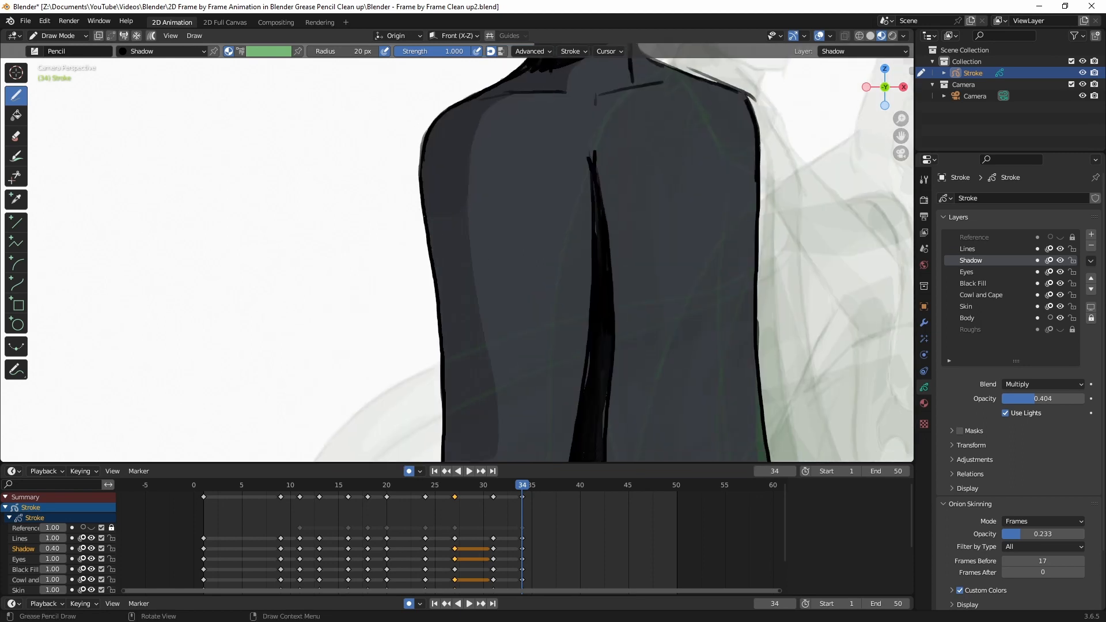
drag(518, 138, 524, 455)
drag(639, 132, 657, 438)
drag(697, 103, 706, 449)
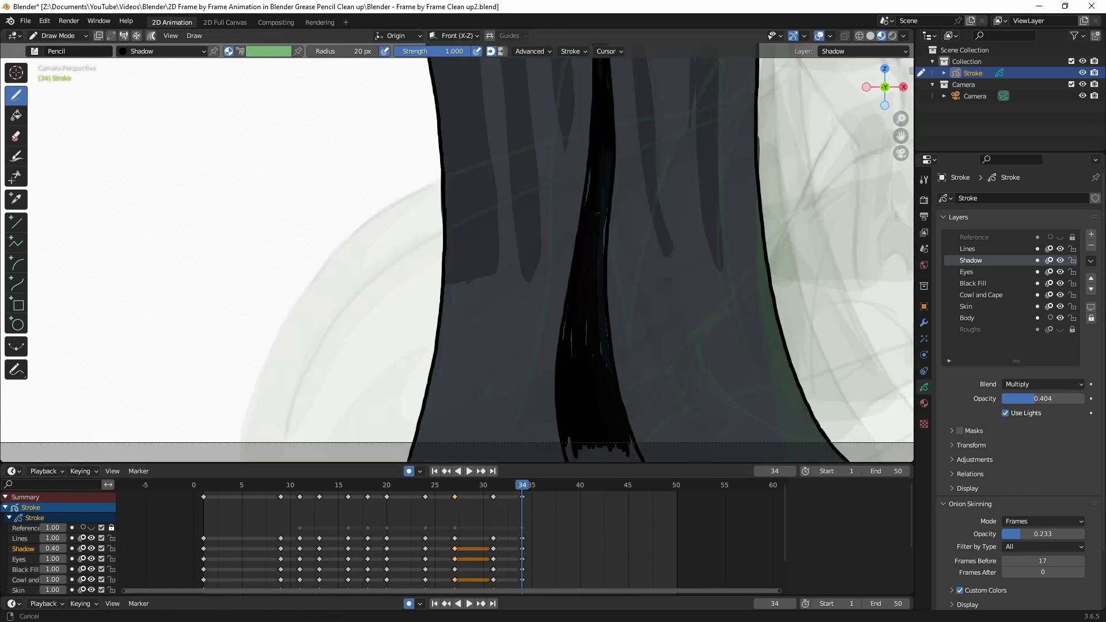
drag(570, 63, 579, 346)
Step: Fill the dark central fold of the cape at frame 34 with the Black Fill material
click(924, 403)
click(968, 282)
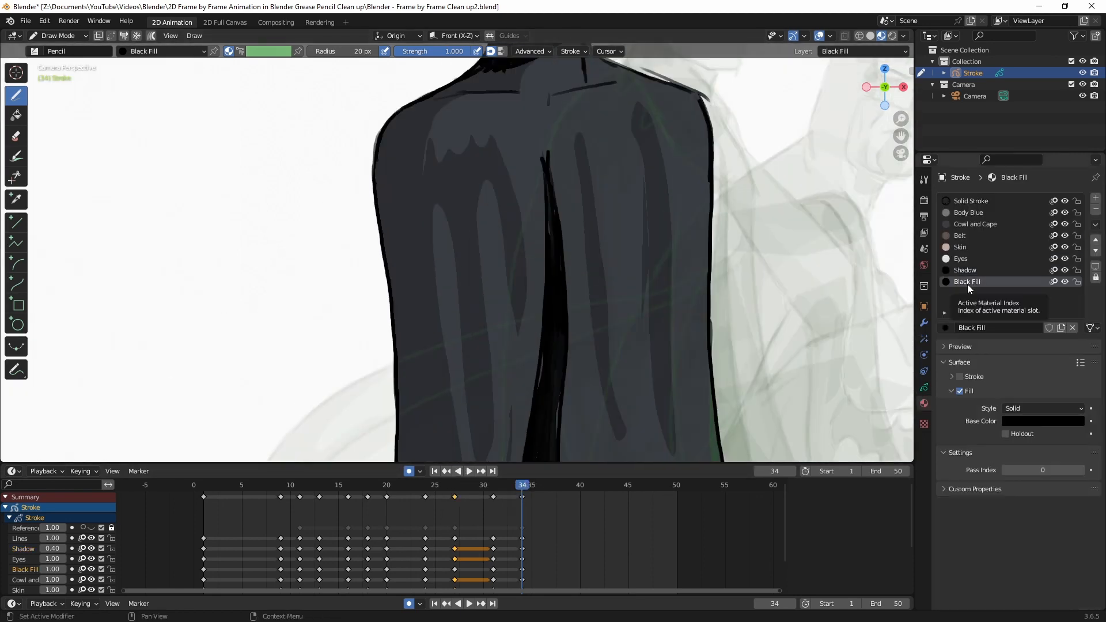
drag(539, 118, 545, 296)
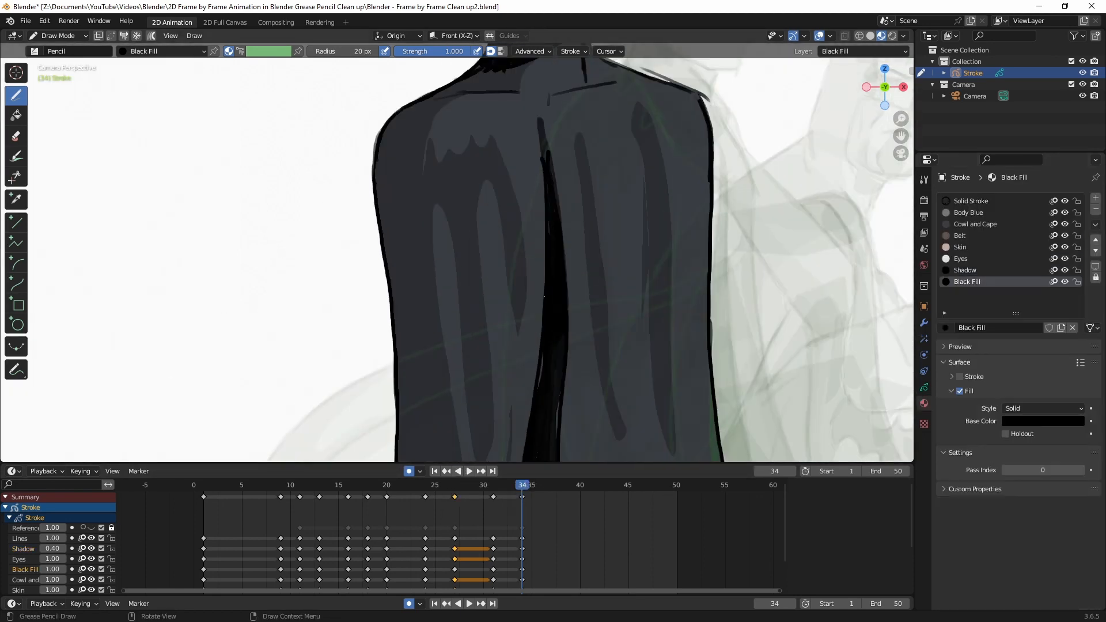
drag(527, 216, 533, 323)
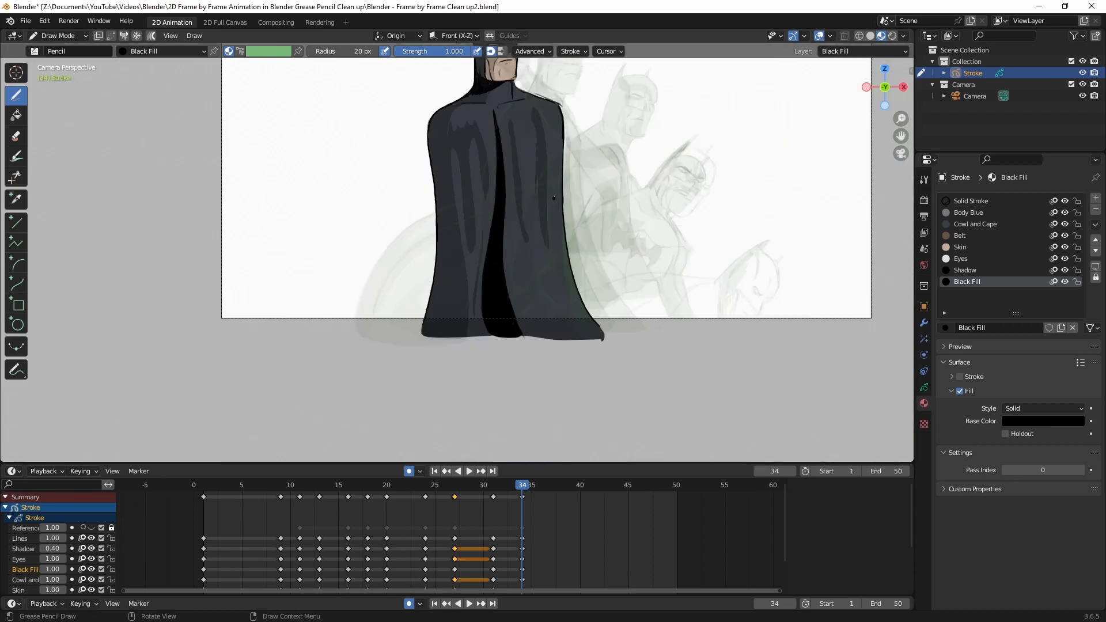
Step: Redraw the back outline of the cowl and ear at frame 24 with Solid Stroke on the Lines layer
click(925, 387)
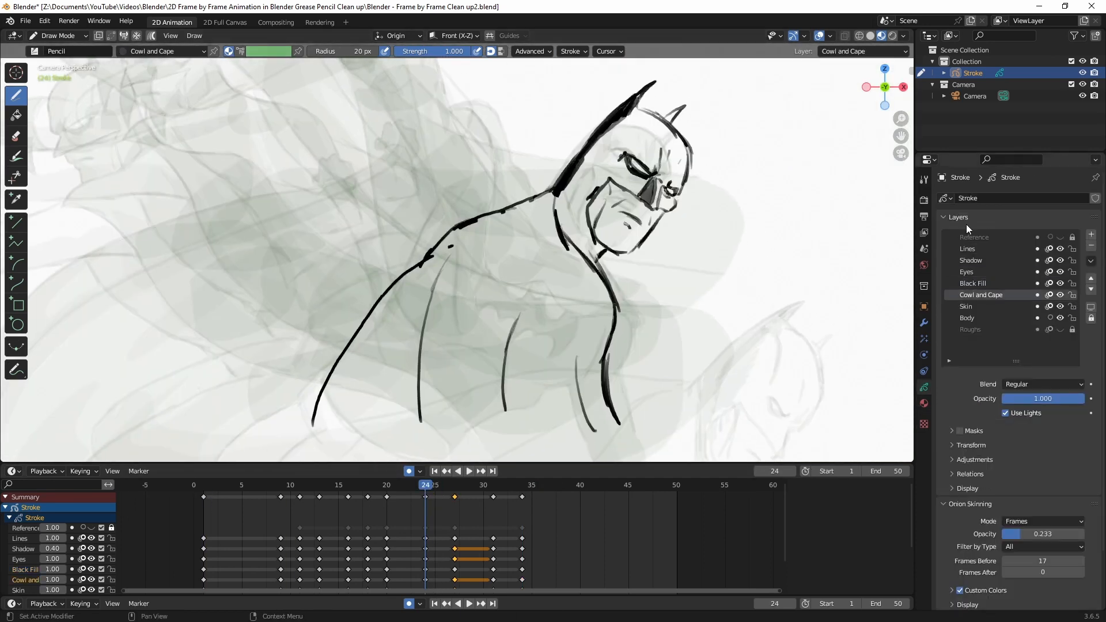
click(967, 249)
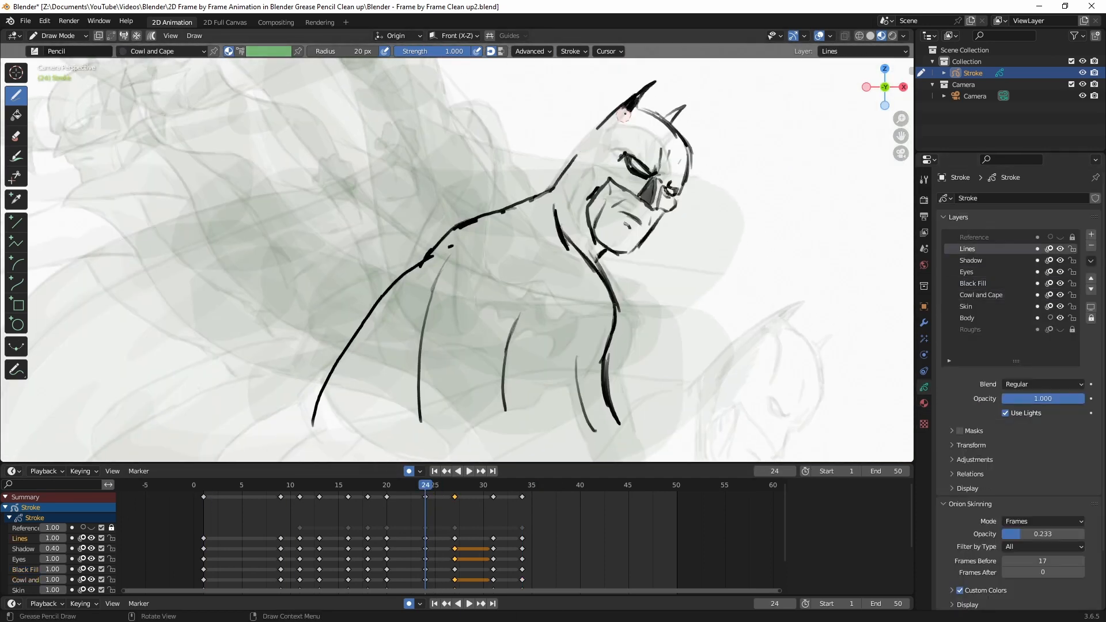
click(924, 403)
click(971, 201)
drag(561, 175, 655, 83)
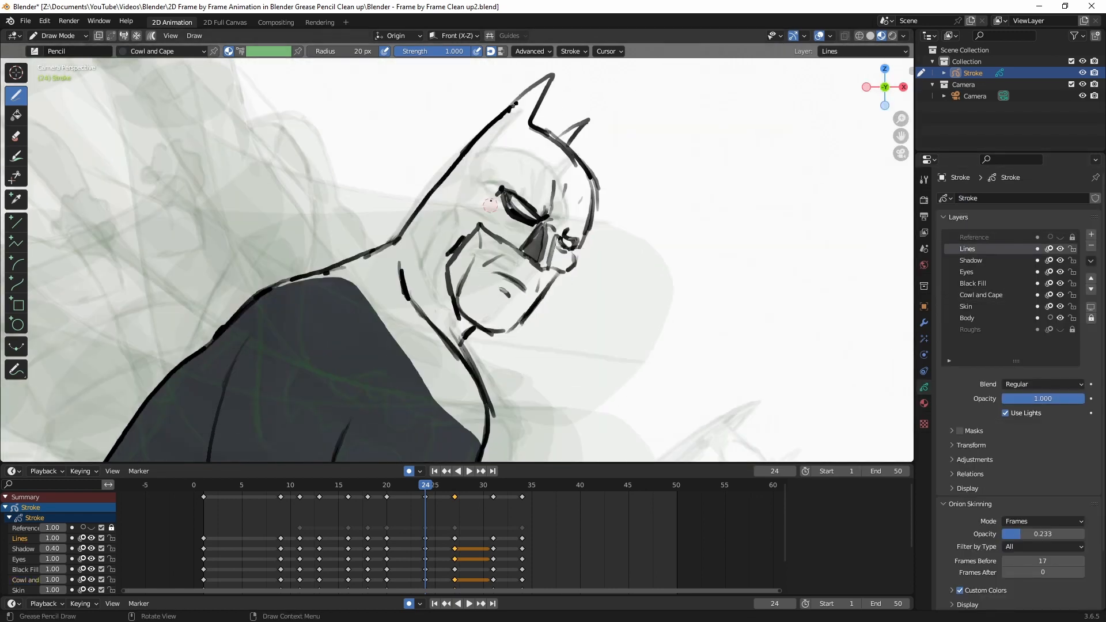
Step: Fill the cape and cowl at frame 24 with Cowl and Cape, and the lower face with Skin
click(981, 295)
mouse_move(270, 290)
mouse_down()
mouse_move(531, 123)
mouse_move(542, 268)
mouse_move(481, 448)
mouse_up()
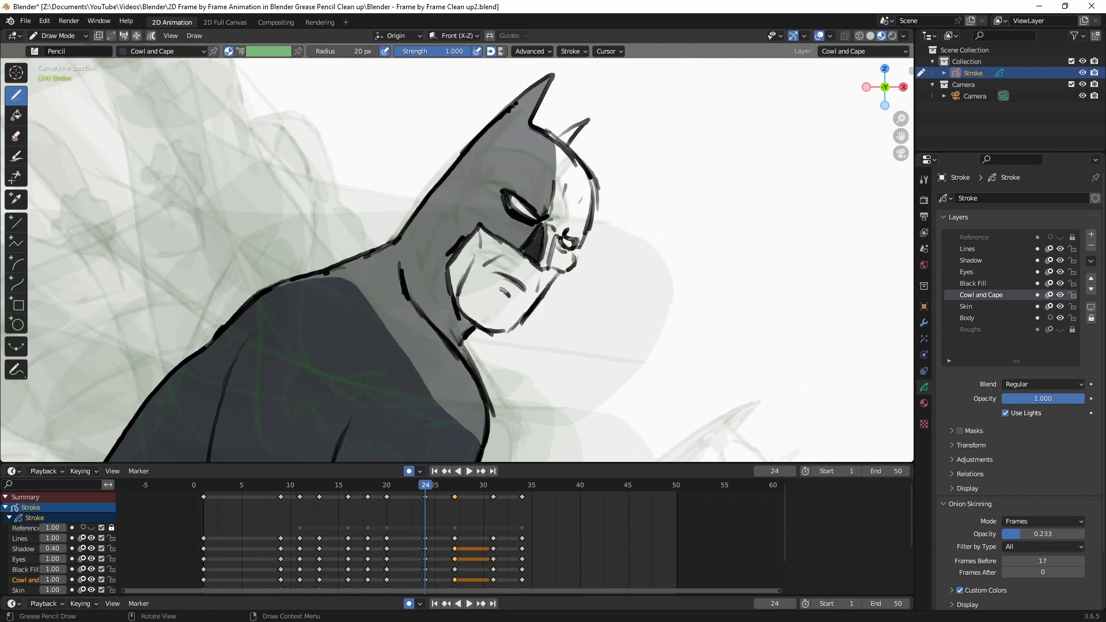
mouse_move(542, 271)
mouse_down()
mouse_move(594, 173)
mouse_move(553, 129)
mouse_up()
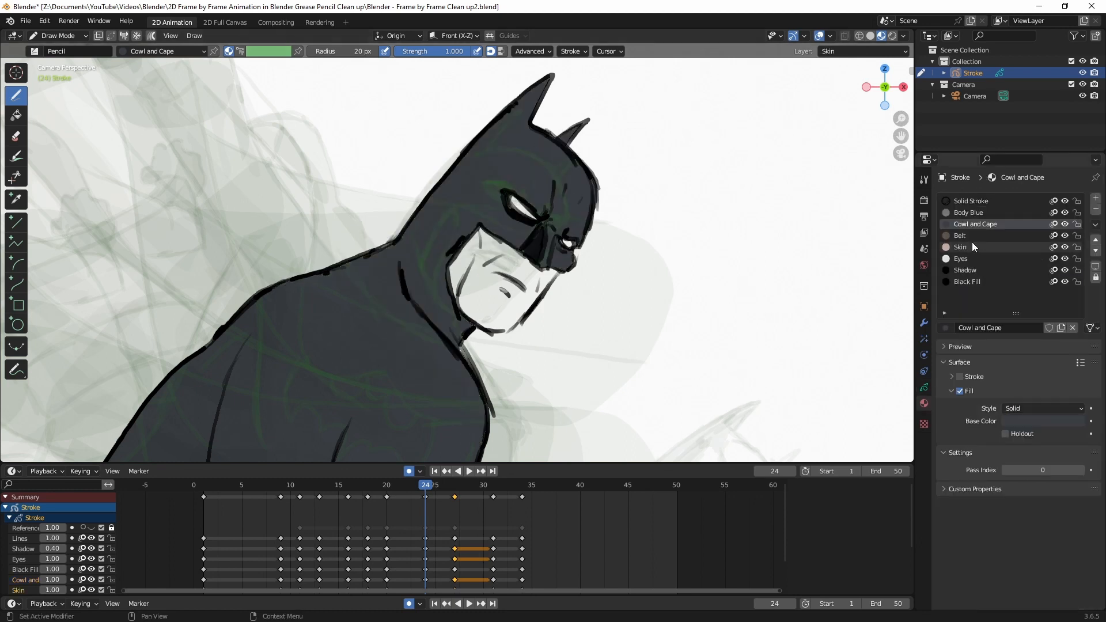
drag(461, 242, 496, 328)
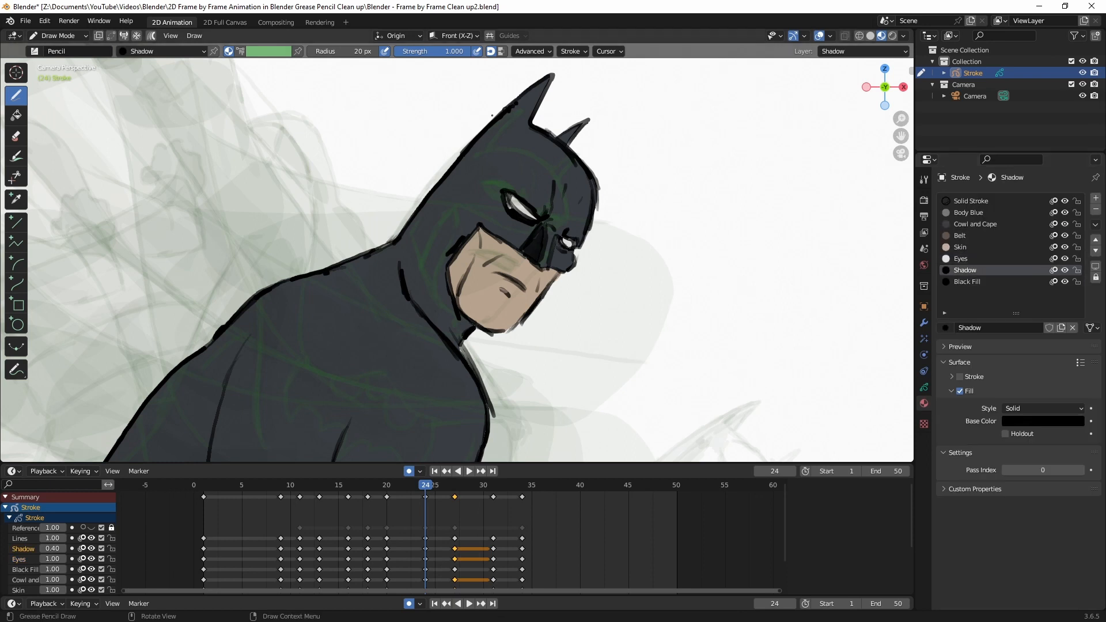
Step: Shade the cowl and cape at frame 24 with the Shadow material and darken around the eyes with Black Fill
drag(478, 132, 427, 324)
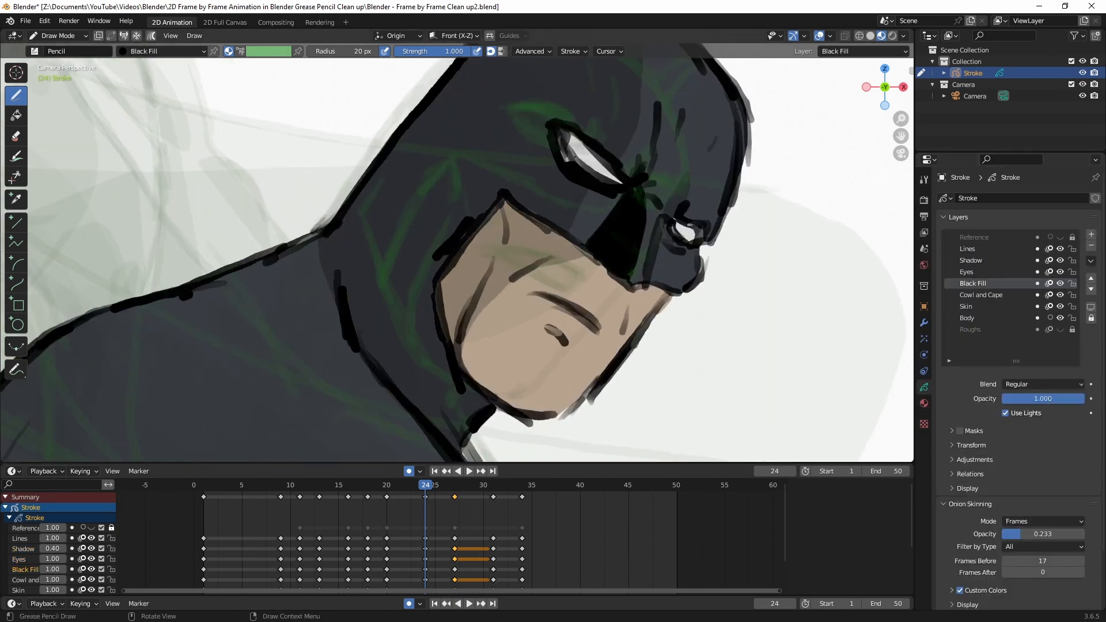
drag(576, 129, 559, 167)
drag(671, 225, 704, 239)
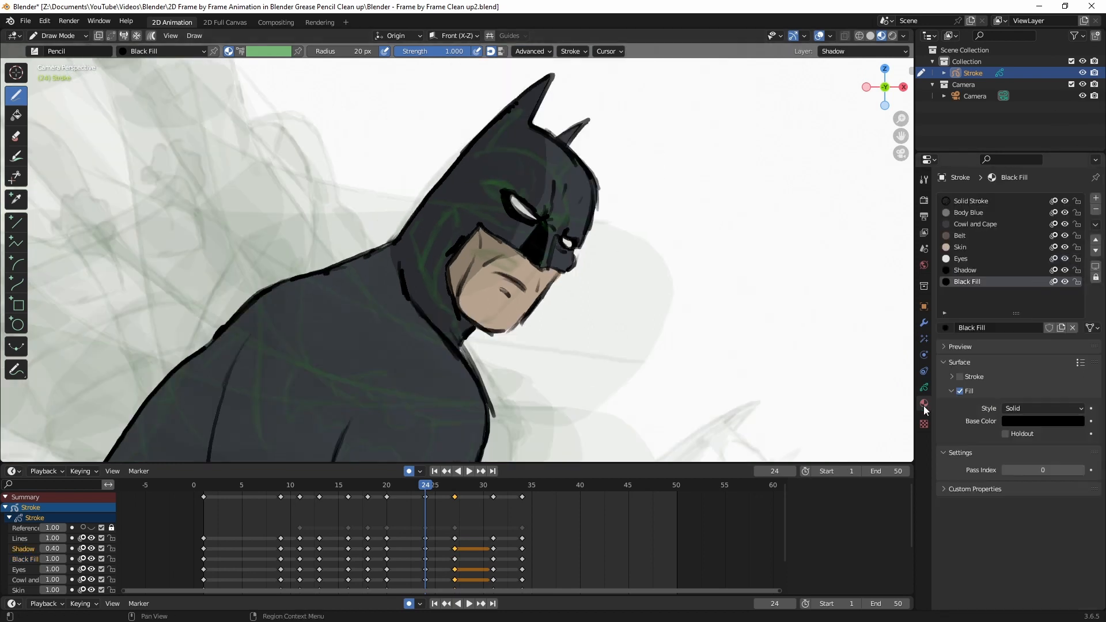
drag(403, 228, 314, 451)
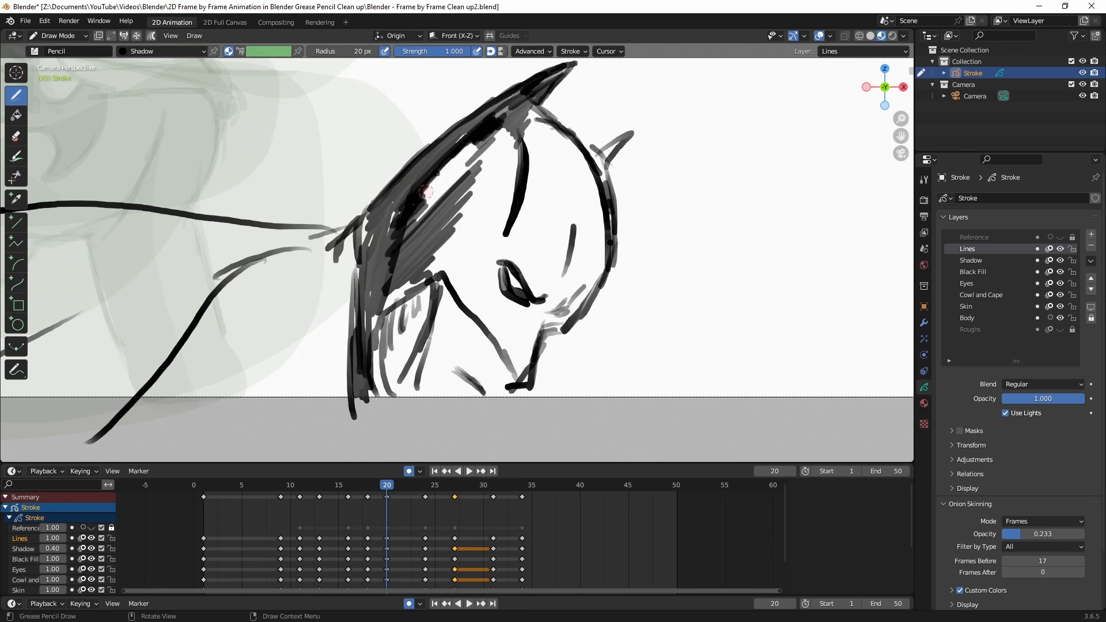
Step: Erase the scribbled shading on the cowl at frame 20 and redraw the front head outline with Solid Stroke on the Lines layer
mouse_move(425, 191)
ctrl+mouse_down()
mouse_move(424, 227)
mouse_move(424, 184)
mouse_move(511, 107)
mouse_move(599, 253)
ctrl+mouse_up()
click(924, 403)
click(971, 201)
drag(538, 110, 607, 279)
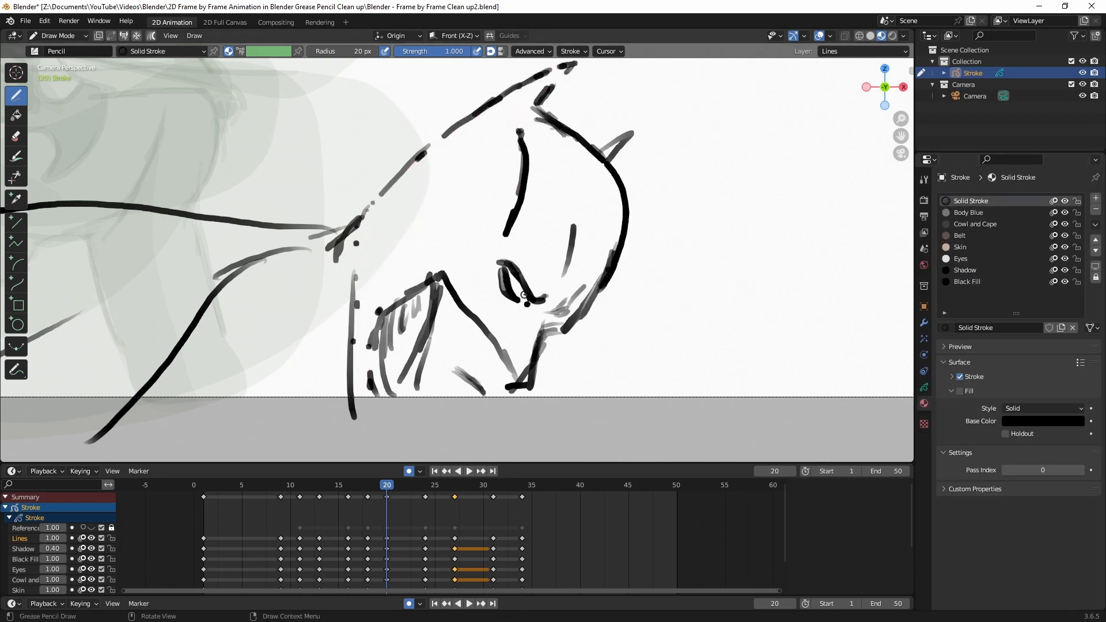
Step: Fill the lower face at frame 20 with the Skin material on the Skin layer
click(924, 388)
click(973, 306)
mouse_move(443, 278)
mouse_down()
mouse_move(443, 431)
mouse_move(445, 277)
mouse_up()
Step: Fill the cowl, neck and the cape stretching behind the head at frame 20 with the Cowl and Cape material
click(924, 404)
click(975, 224)
mouse_move(336, 246)
mouse_down()
mouse_move(546, 326)
mouse_move(336, 245)
mouse_up()
mouse_move(446, 139)
mouse_down()
mouse_move(622, 213)
mouse_move(457, 221)
mouse_up()
mouse_move(363, 229)
mouse_down()
mouse_move(128, 207)
mouse_move(364, 433)
mouse_up()
scroll(251, 224, down, 4)
drag(258, 232, 299, 349)
shift+middle_drag(87, 284, 444, 292)
drag(418, 291, 357, 399)
Step: Shade the lower face, cowl, neck and cape at frame 20 with the Shadow material on the Shadow layer
click(965, 270)
click(924, 387)
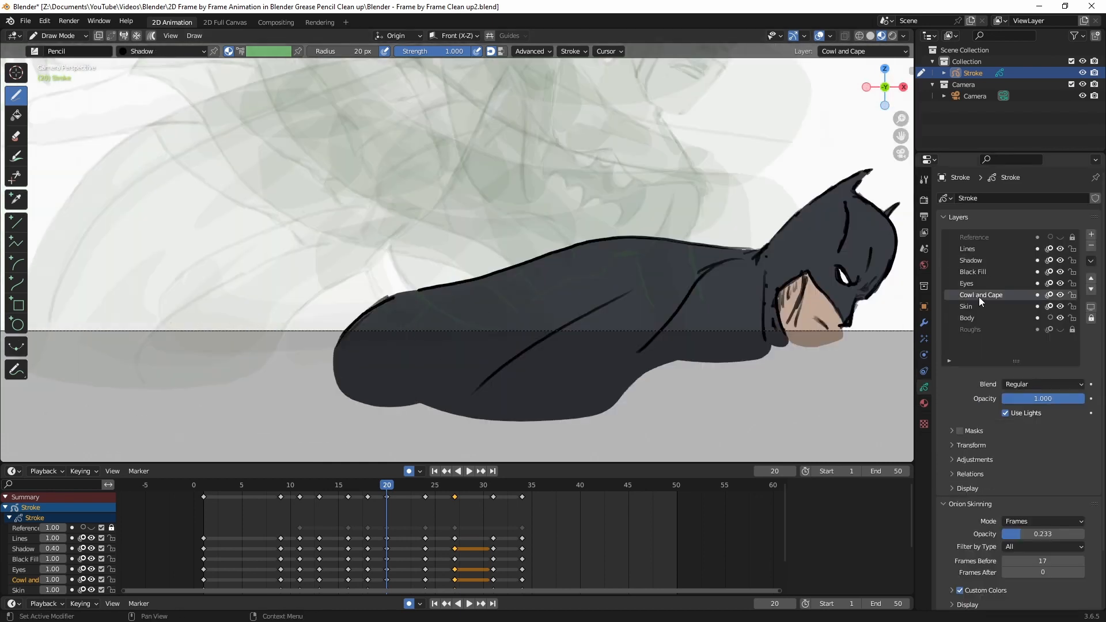
click(970, 261)
shift+middle_drag(708, 230, 418, 219)
scroll(417, 219, up, 3)
mouse_move(506, 236)
mouse_down()
mouse_move(668, 159)
mouse_move(494, 235)
mouse_up()
drag(606, 326, 576, 283)
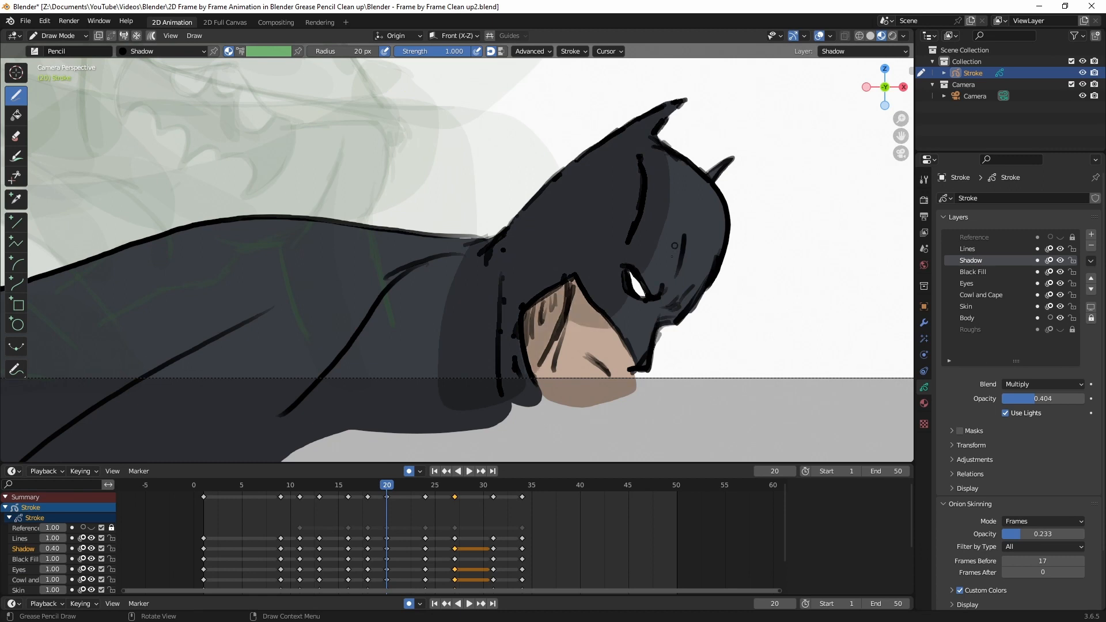
mouse_move(478, 235)
mouse_down()
mouse_move(118, 253)
mouse_move(461, 372)
mouse_up()
shift+middle_drag(87, 265, 506, 178)
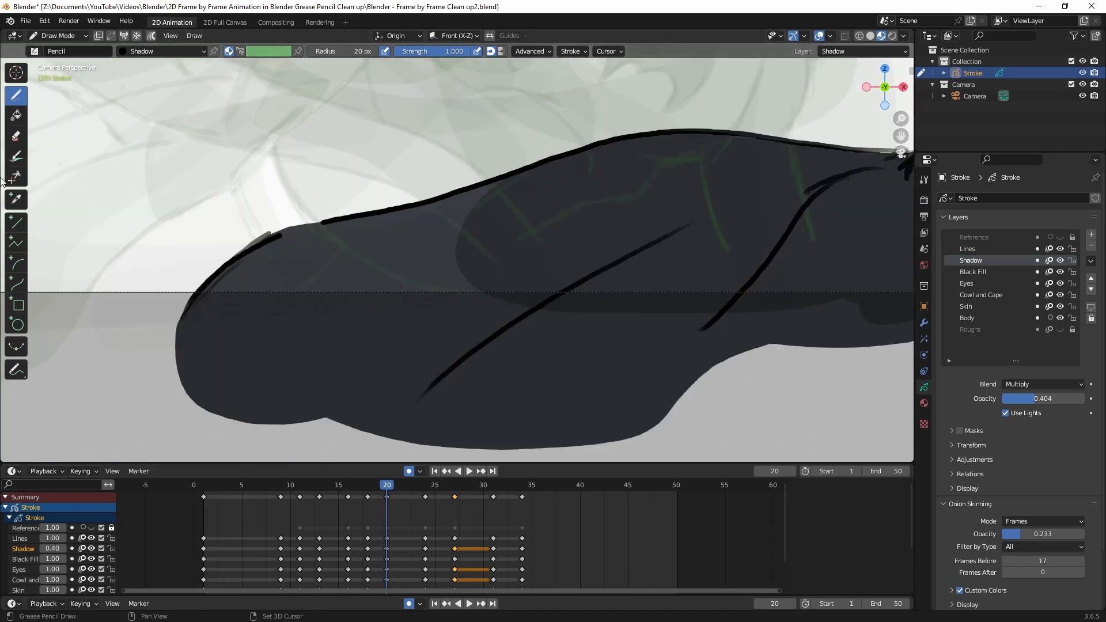
drag(507, 174, 667, 185)
scroll(667, 185, down, 8)
Step: Retime the last three keyframes to frames 28, 33 and 37 and play the animation
drag(187, 485, 204, 486)
shift+middle_drag(344, 269, 364, 449)
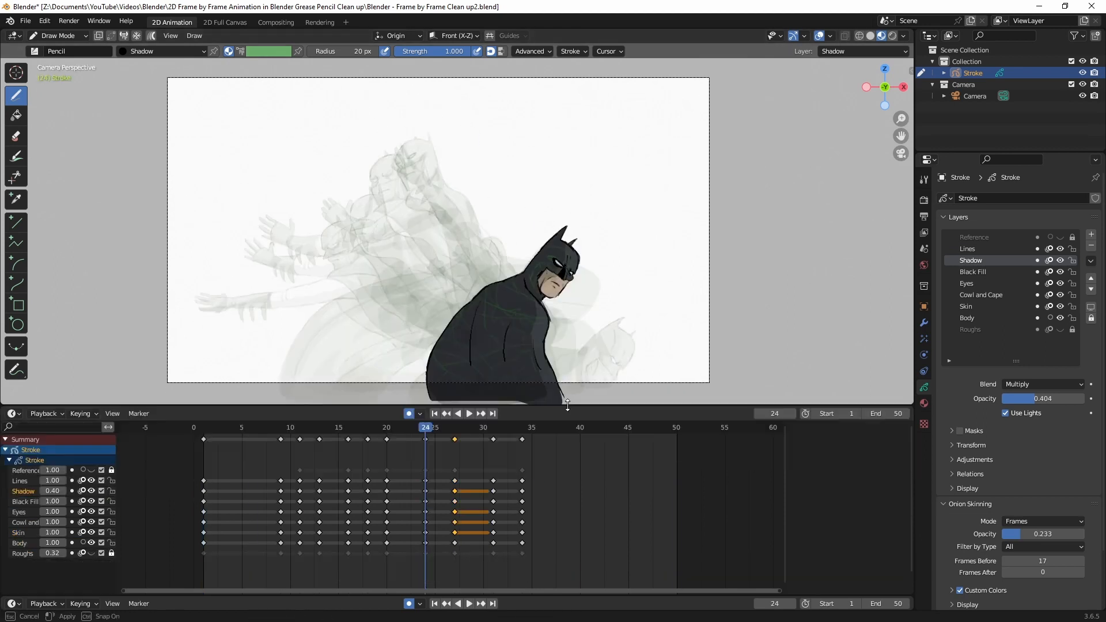
key(g)
click(583, 427)
click(469, 411)
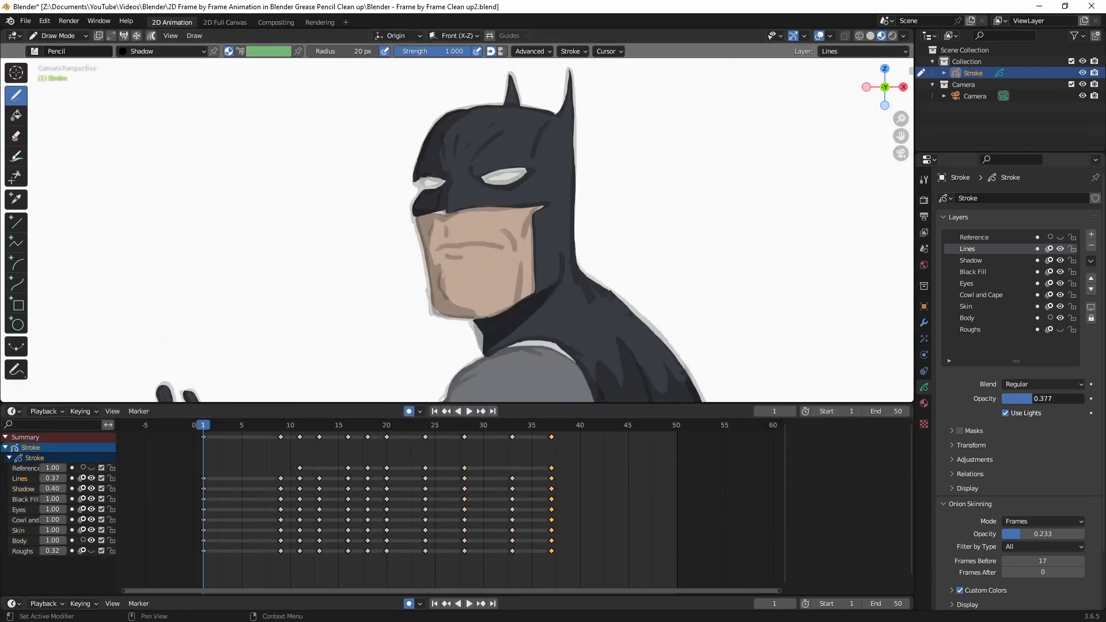
Step: Add a layer named New Lines above Lines and prepare the Solid Stroke material with a 16 px brush radius
click(1091, 235)
click(924, 403)
click(924, 387)
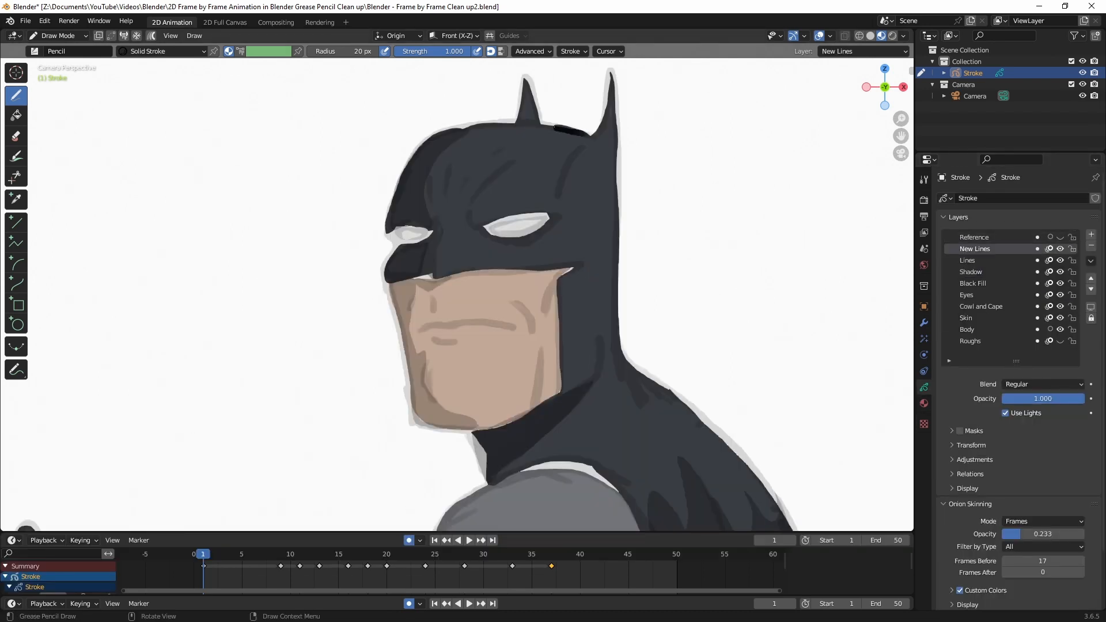
click(357, 51)
Step: Ink the cowl, jaw and facial features at frame 1 on the New Lines layer with Stabilize Stroke off for the small lines
drag(533, 125, 386, 286)
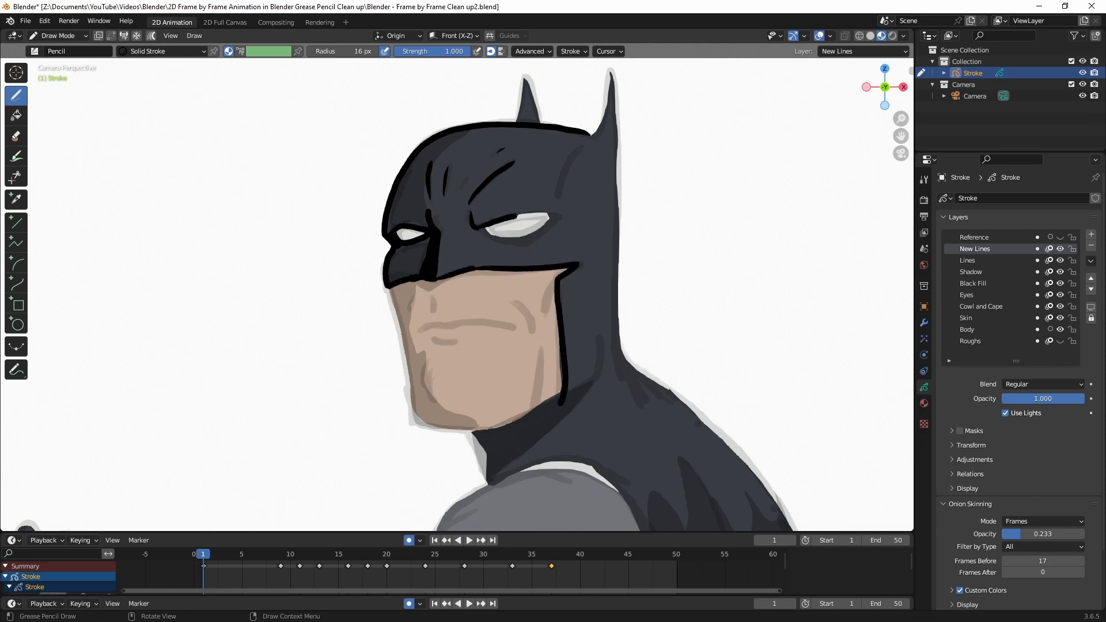
drag(612, 83, 476, 436)
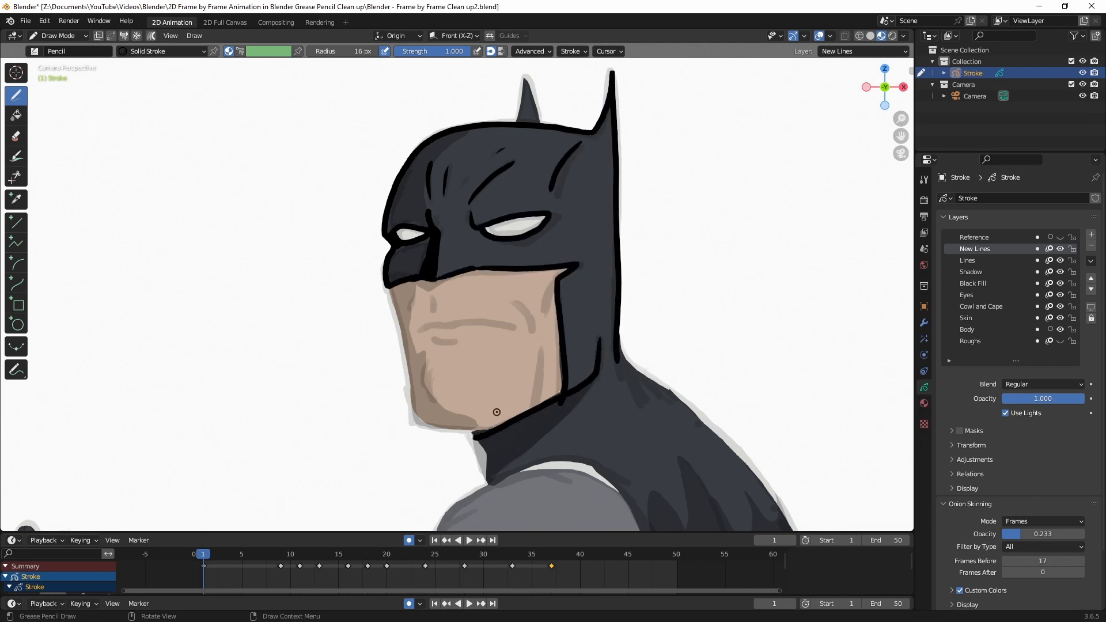
drag(548, 294, 544, 318)
drag(542, 344, 537, 409)
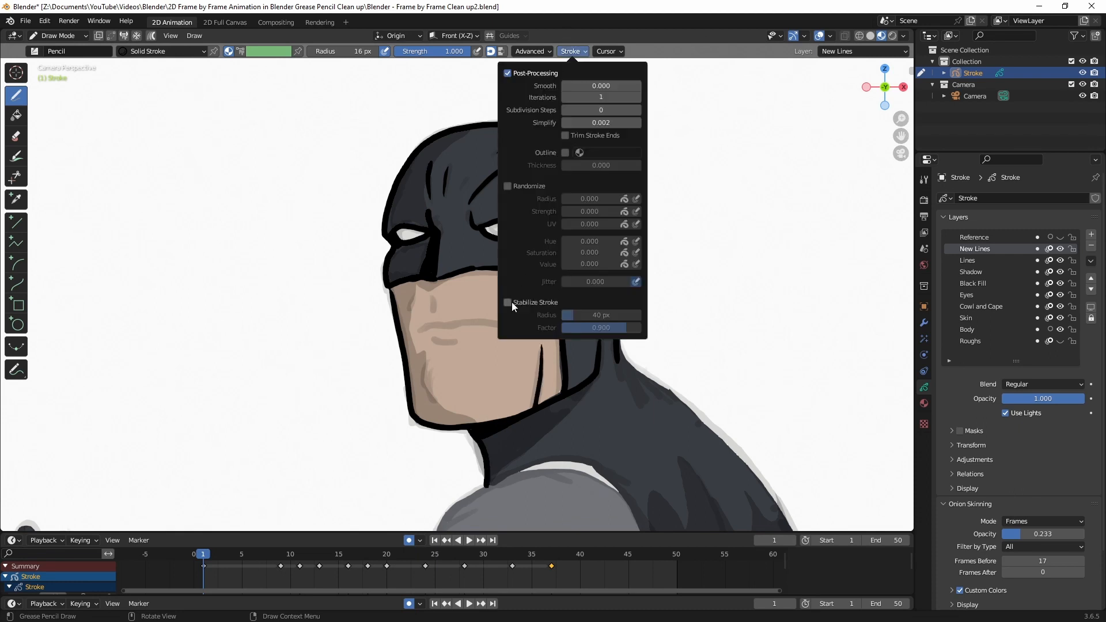
drag(433, 296, 432, 314)
Step: Add a New Black Fill layer above Lines and darken beneath the eyes and under the jaw at frame 1 with Black Fill
click(988, 260)
click(1091, 235)
double_click(986, 261)
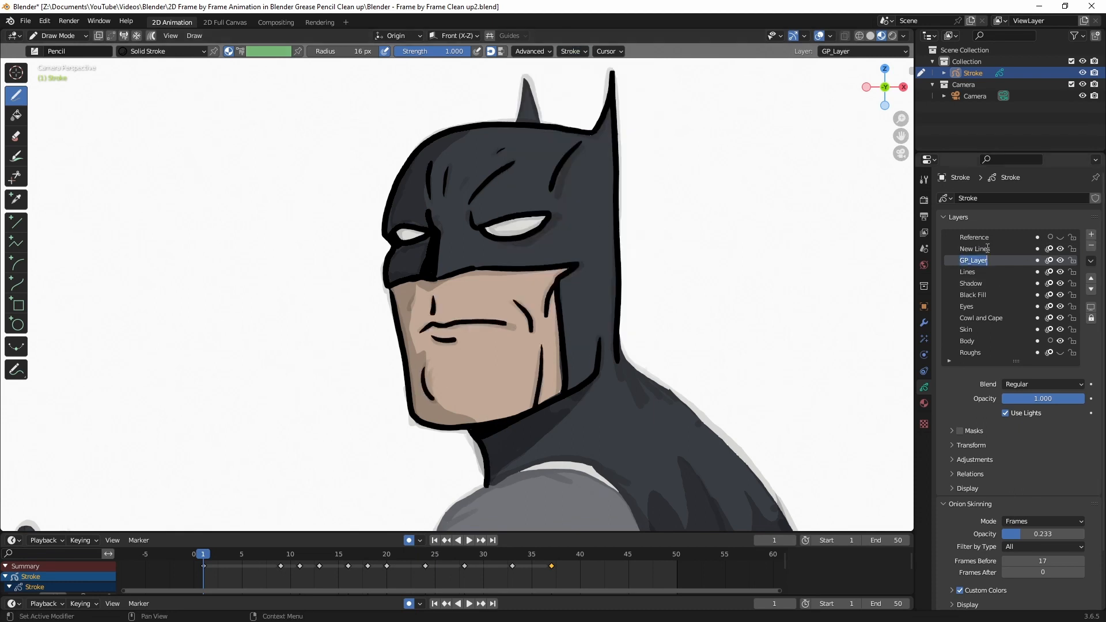
click(924, 403)
click(977, 247)
click(925, 388)
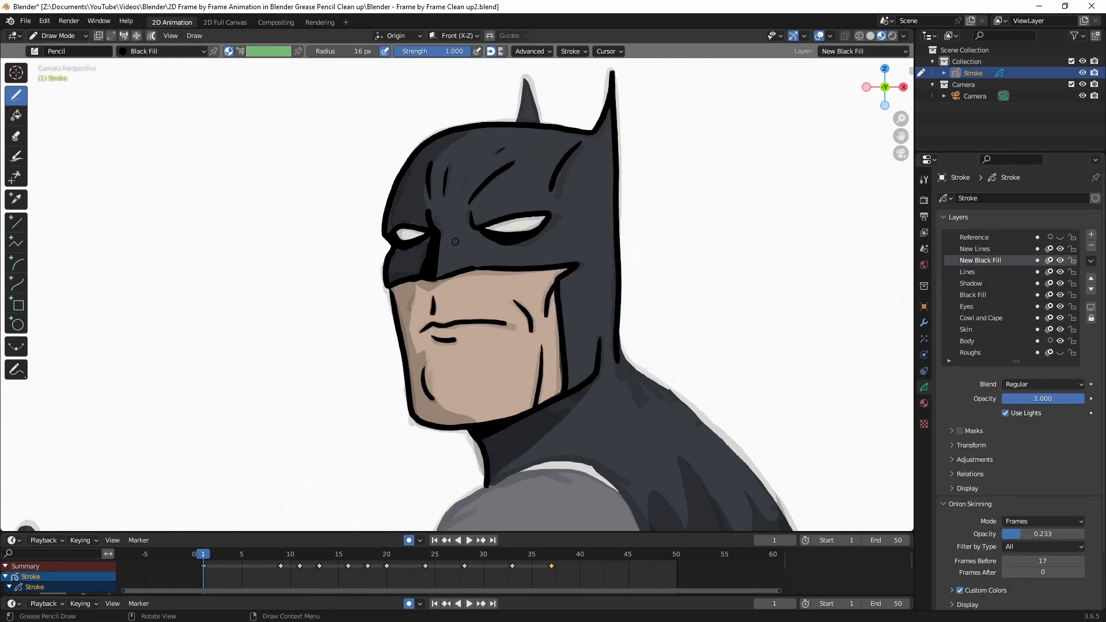
drag(574, 256, 528, 318)
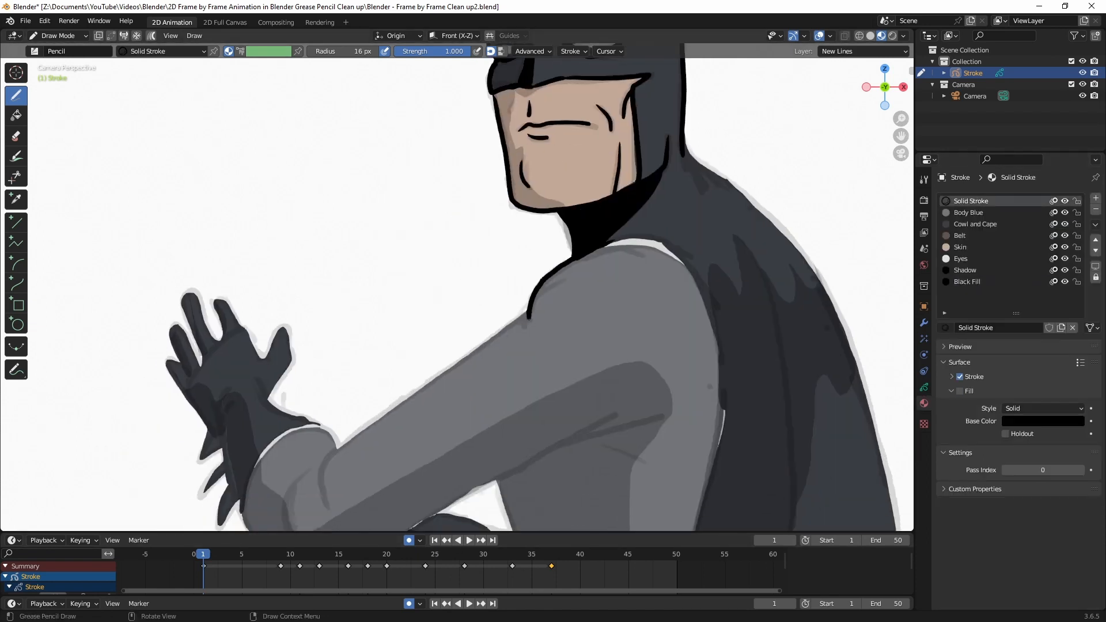
Step: Ink the shoulder and back edge at frame 1 and close the gap above the shoulder on the Cowl and Cape layer
drag(687, 271, 698, 523)
click(924, 387)
click(986, 317)
drag(614, 243, 681, 259)
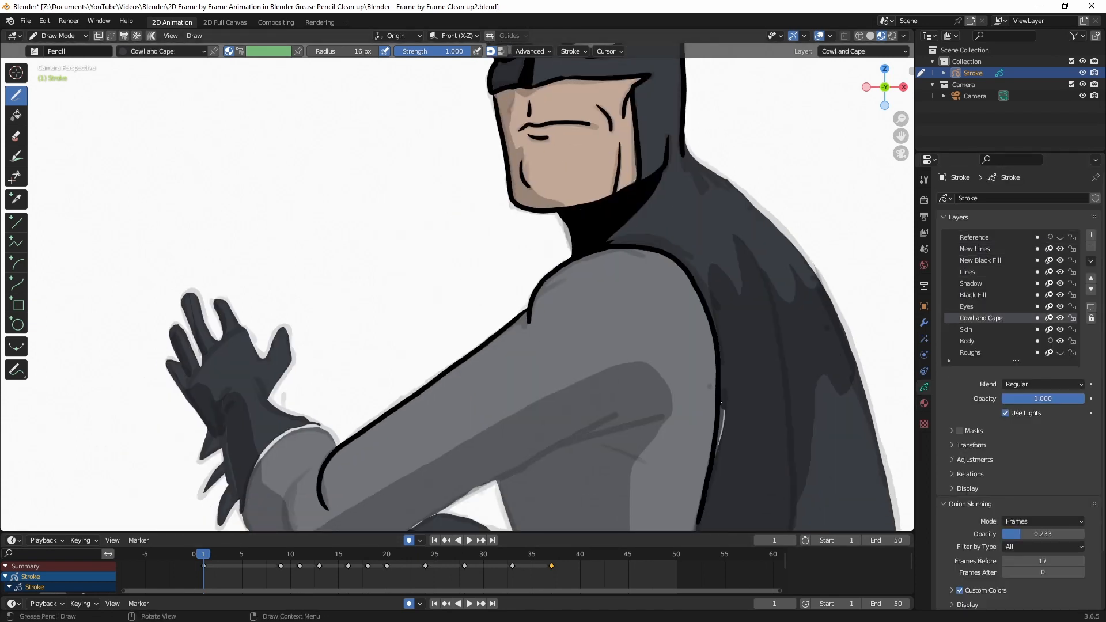
Step: Ink the raised arm, gloved hand and torso folds at frame 1 with Solid Stroke on New Lines
click(986, 249)
click(924, 403)
shift+middle_drag(449, 472, 451, 409)
drag(315, 508, 663, 358)
drag(553, 385, 622, 347)
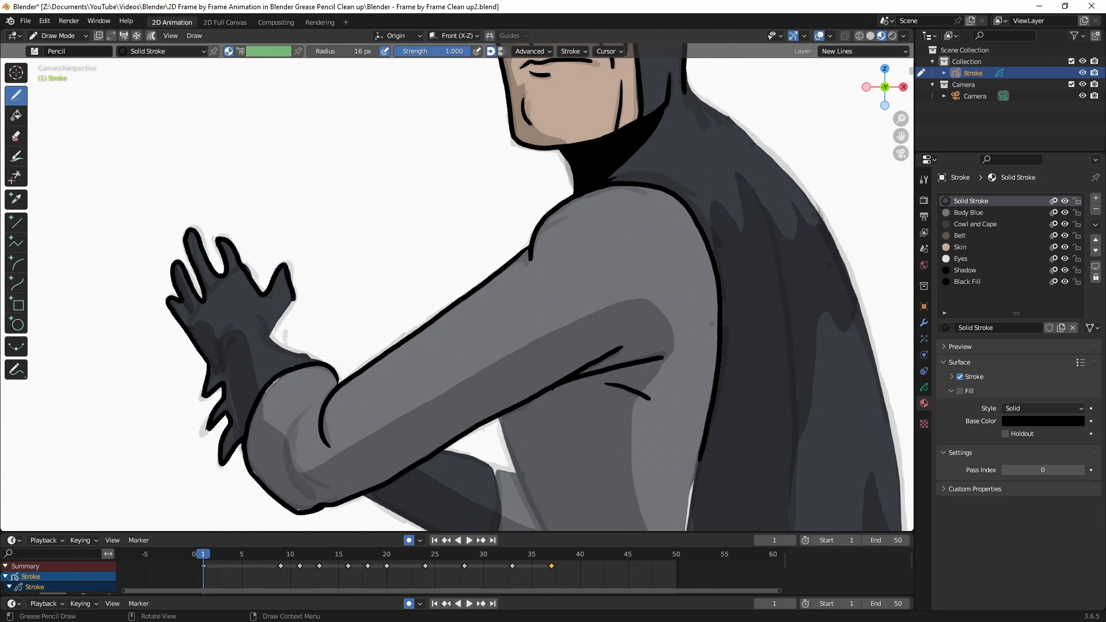
Step: Fill the gaps in the raised glove at frame 1 with the Cowl and Cape material on its layer
click(975, 224)
click(924, 387)
click(986, 318)
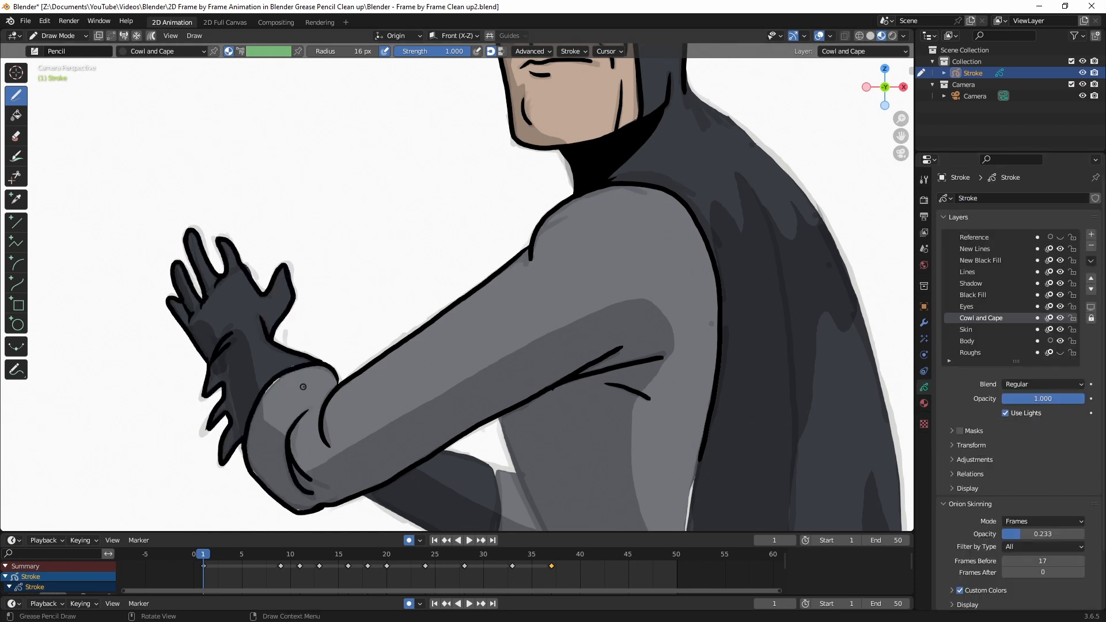
Step: Ink the second forearm, torso front and back edge at frame 1 with Solid Stroke on New Lines
shift+middle_drag(241, 334, 180, 213)
click(987, 249)
click(924, 403)
click(972, 201)
drag(301, 374, 415, 437)
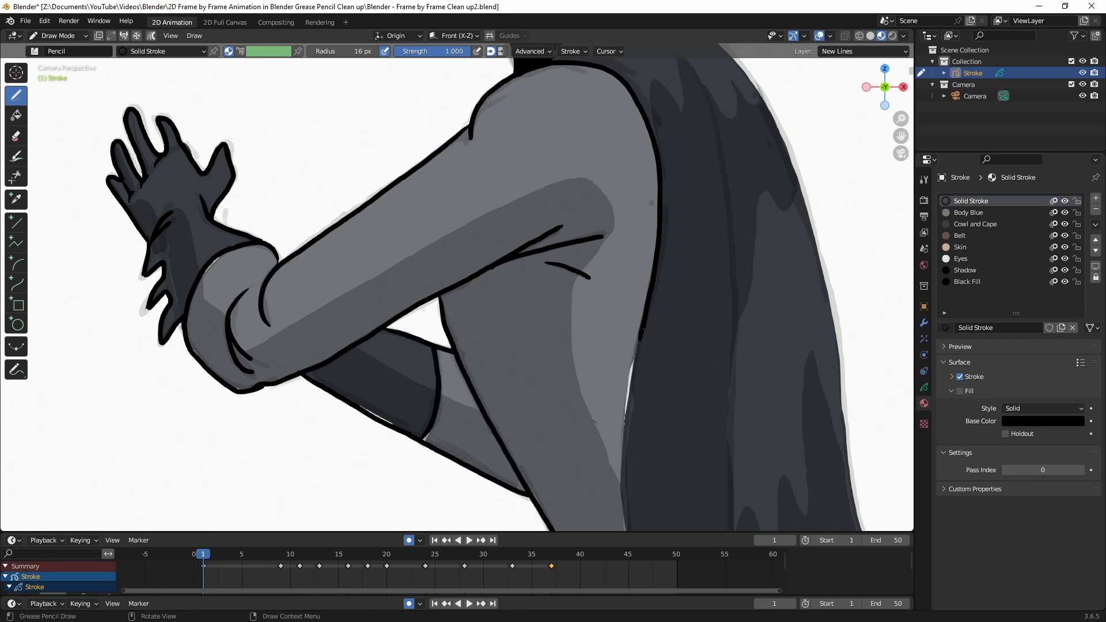
drag(644, 329, 633, 544)
Step: Fill the gap in the lower glove with Cowl and Cape and the gap along the torso's back edge with Body Blue
scroll(398, 276, down, 3)
scroll(403, 329, up, 6)
click(924, 387)
click(986, 317)
click(924, 404)
click(975, 224)
drag(351, 390, 398, 414)
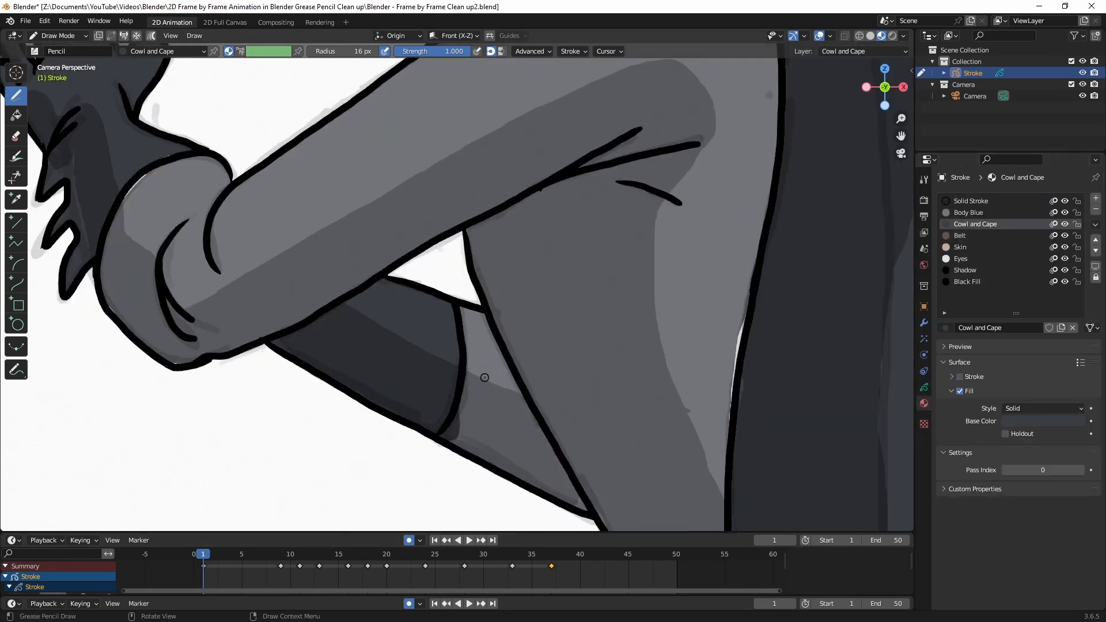
key(ctrl+z)
click(970, 213)
drag(743, 323, 731, 353)
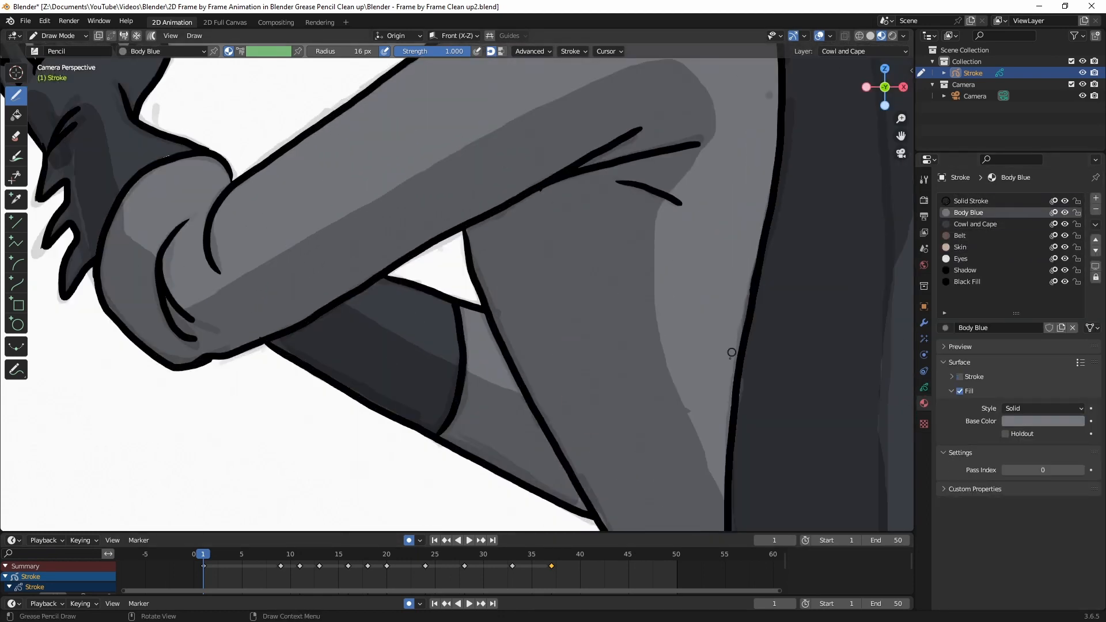
Step: Ink the waist, belt, legs and hanging cape at frame 1 with Solid Stroke on New Lines
scroll(731, 353, down, 3)
shift+middle_drag(612, 486, 506, 295)
click(972, 201)
click(924, 387)
click(986, 249)
drag(506, 228, 616, 531)
drag(488, 338, 548, 400)
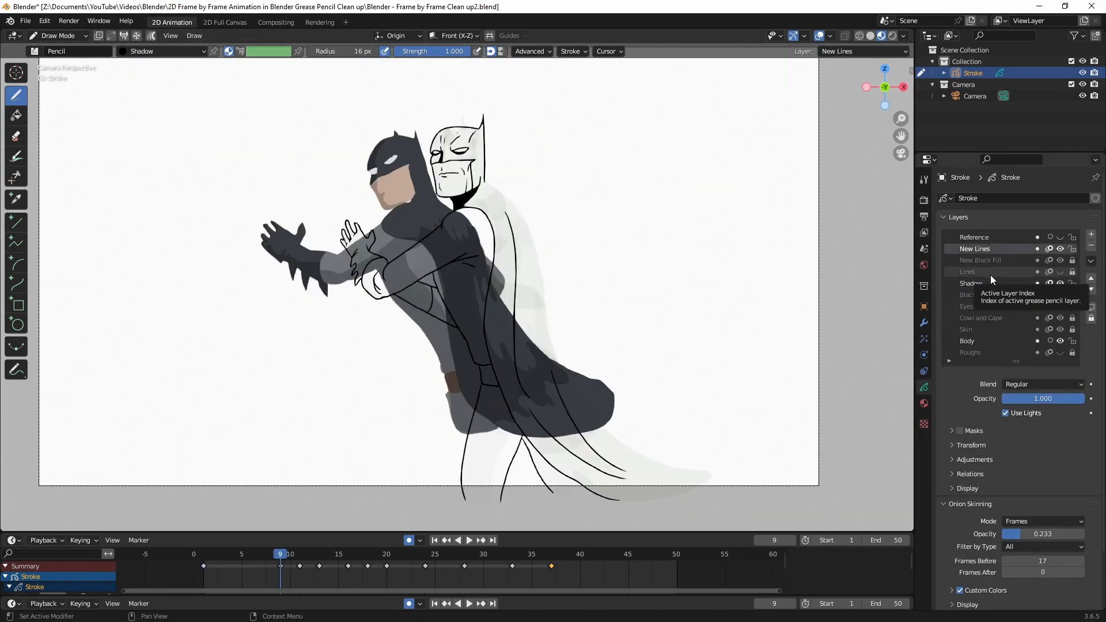
Step: Insert blank keyframes on the New Lines layer at the existing poses from frame 9 to 37
drag(375, 530, 376, 316)
drag(281, 337, 552, 339)
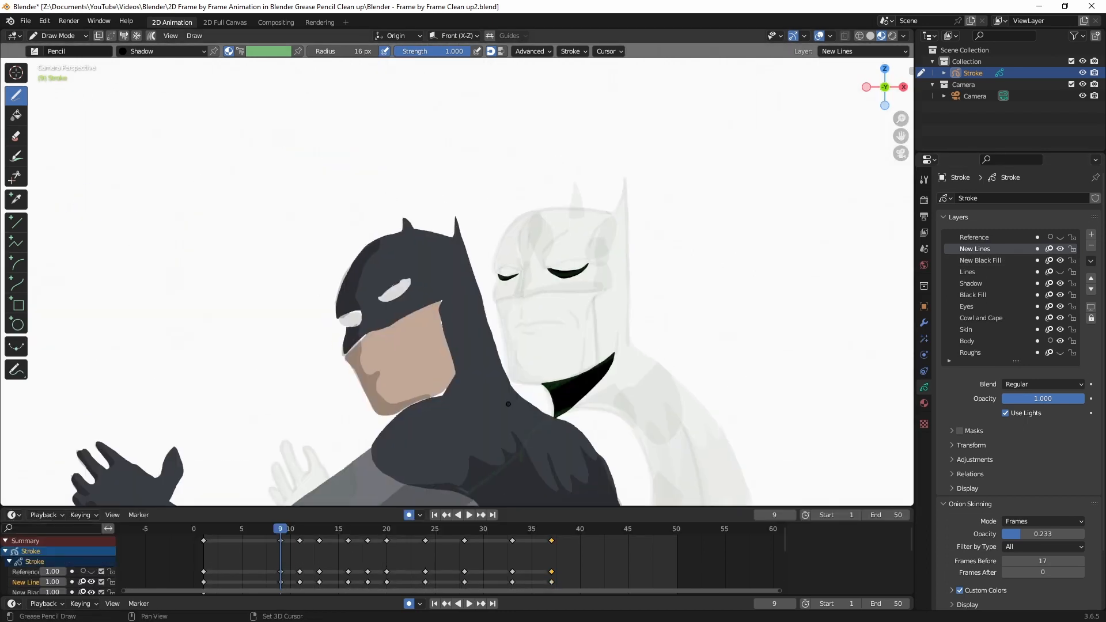
Step: Ink the cowl, eyes, jaw and mouth at frame 9 with Solid Stroke on New Lines
click(924, 403)
click(971, 201)
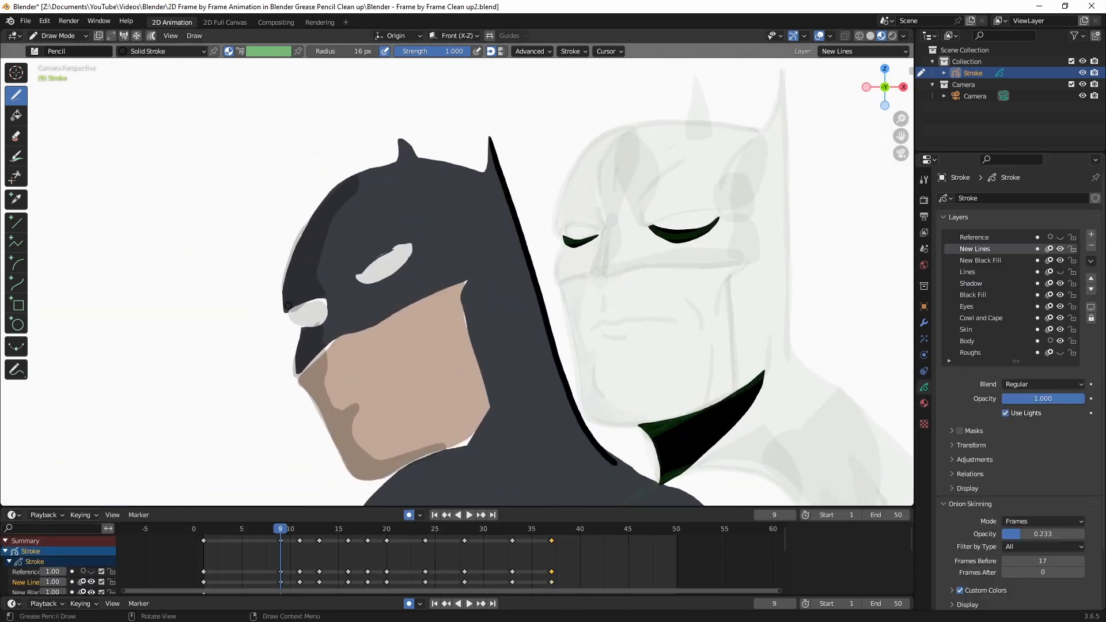
drag(490, 140, 300, 245)
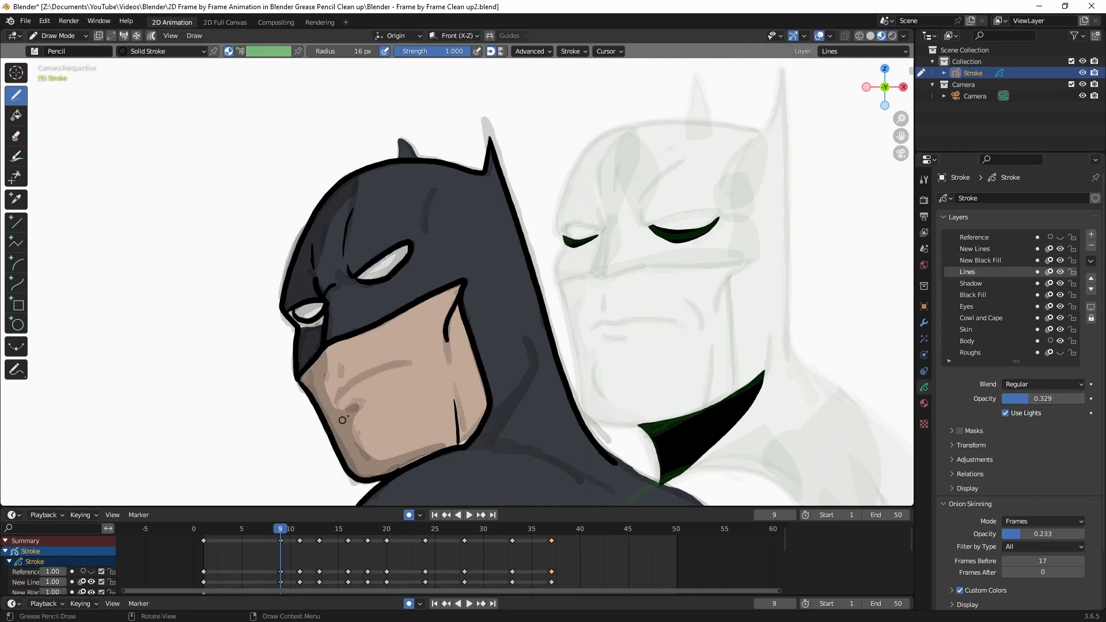
drag(339, 385, 411, 364)
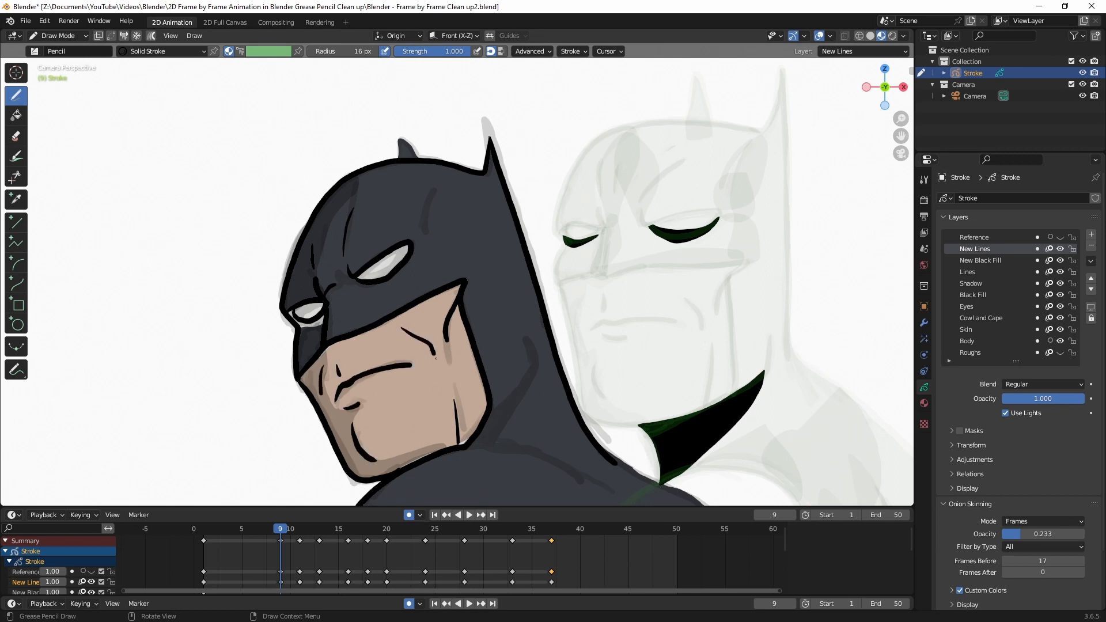
Step: Darken beneath both eyes at frame 9 with the Black Fill material on the New Black Fill layer
click(980, 260)
click(924, 403)
click(966, 282)
drag(292, 315, 325, 316)
drag(354, 279, 376, 287)
Step: Fill the gap at the jaw corner at frame 9 with the Skin material on the Skin layer
click(960, 247)
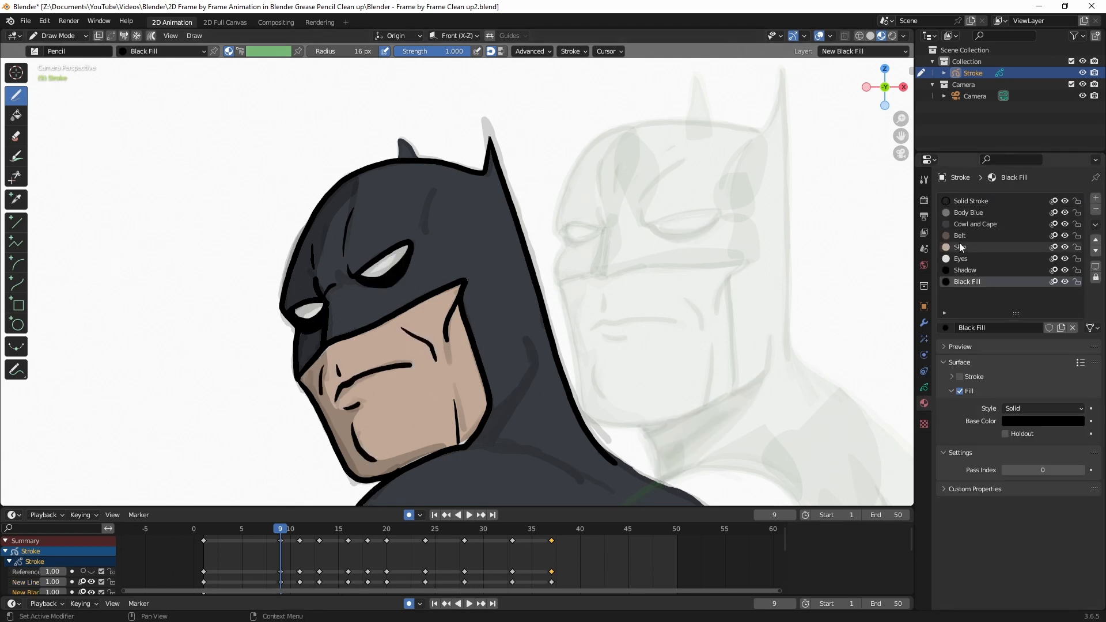
click(924, 388)
click(965, 330)
Step: Fill the neck shadow behind the jaw and the area beside the nose at frame 9 with Black Fill on New Black Fill
click(924, 403)
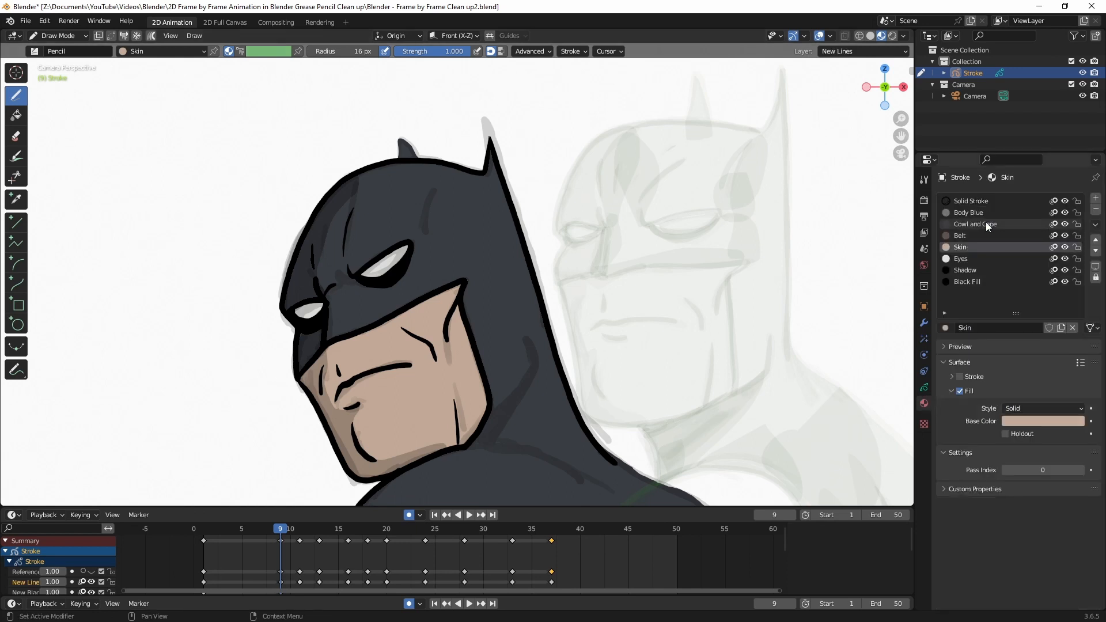
click(967, 282)
click(924, 387)
click(981, 261)
drag(522, 323, 533, 365)
drag(363, 331, 327, 347)
scroll(346, 346, down, 4)
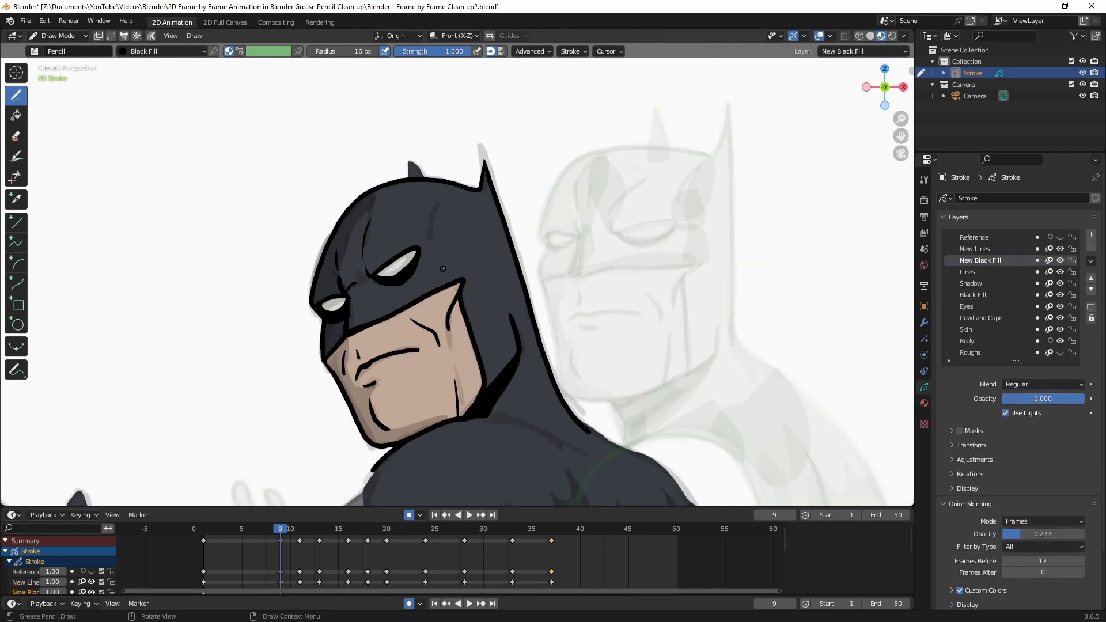
Step: Ink the cape over the shoulders and upper back at frame 9 with Solid Stroke on New Lines
click(925, 404)
click(970, 201)
click(924, 387)
click(989, 250)
scroll(369, 473, up, 4)
shift+middle_drag(359, 503, 455, 324)
mouse_move(443, 314)
mouse_down()
mouse_move(600, 437)
mouse_move(663, 506)
mouse_up()
drag(696, 259, 856, 403)
Step: Ink the outstretched arm, glove cuff and gloved hand at frame 9 on New Lines
shift+middle_drag(557, 228, 685, 106)
drag(574, 233, 380, 385)
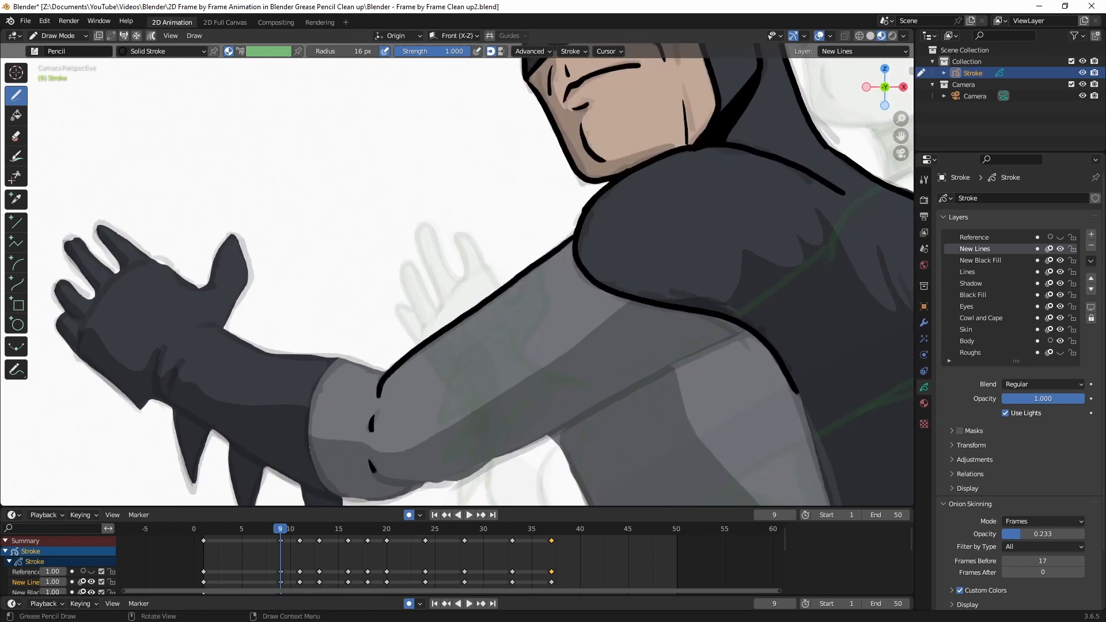
drag(374, 471, 749, 332)
shift+middle_drag(749, 331, 824, 286)
drag(410, 314, 400, 440)
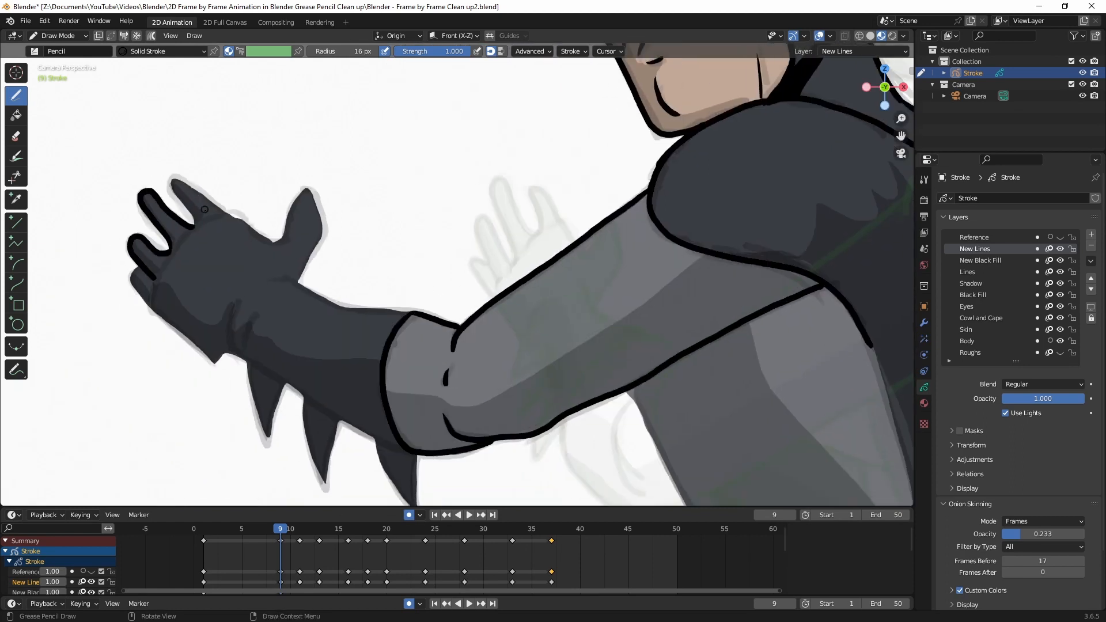
drag(229, 350, 413, 455)
drag(275, 283, 397, 311)
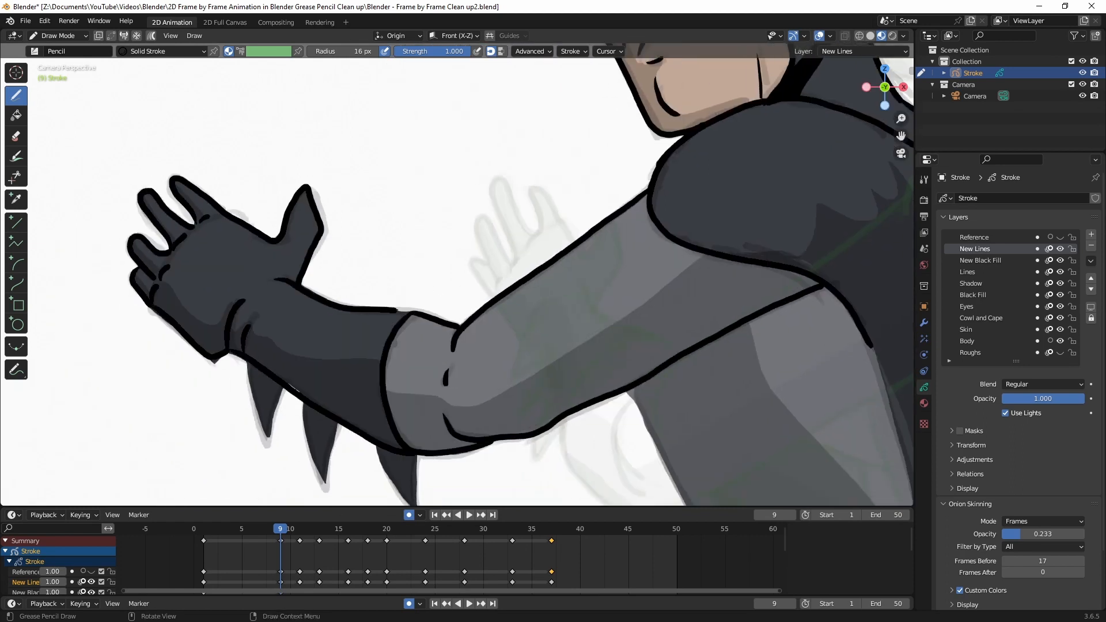
Step: Fill the gaps in the glove at frame 9 with the Cowl and Cape material on the Cowl and Cape layer
click(981, 318)
click(924, 403)
click(975, 224)
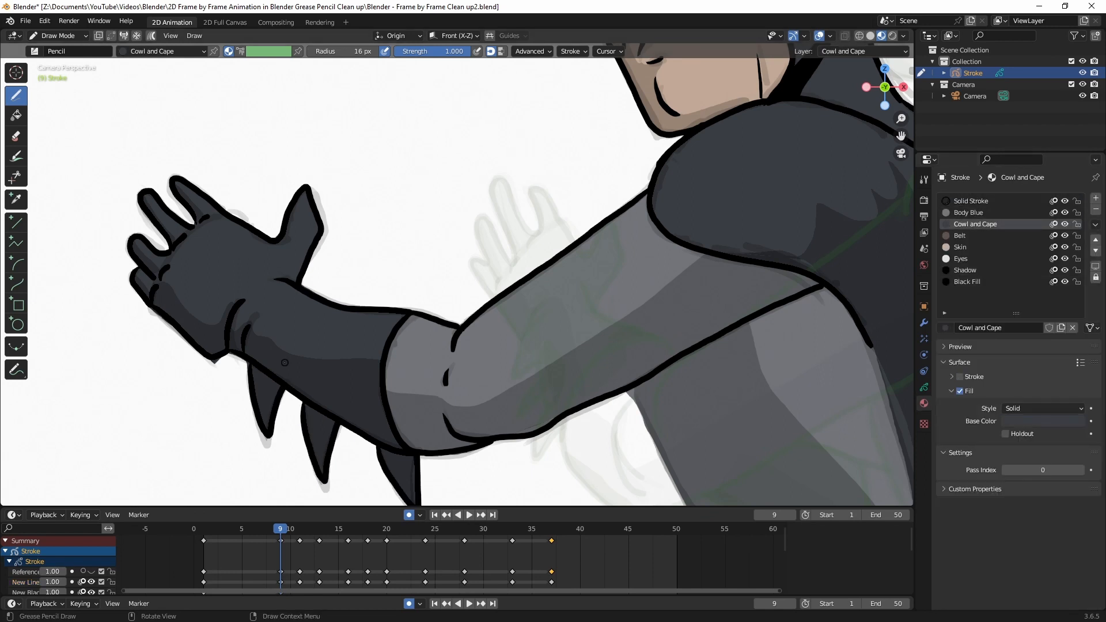
Step: Ink the torso front, cape edges and rear elbow at frame 9 with Solid Stroke on New Lines
scroll(285, 363, down, 2)
shift+middle_drag(711, 435, 449, 236)
scroll(449, 237, up, 1)
click(971, 201)
click(924, 387)
click(975, 249)
drag(280, 145, 423, 341)
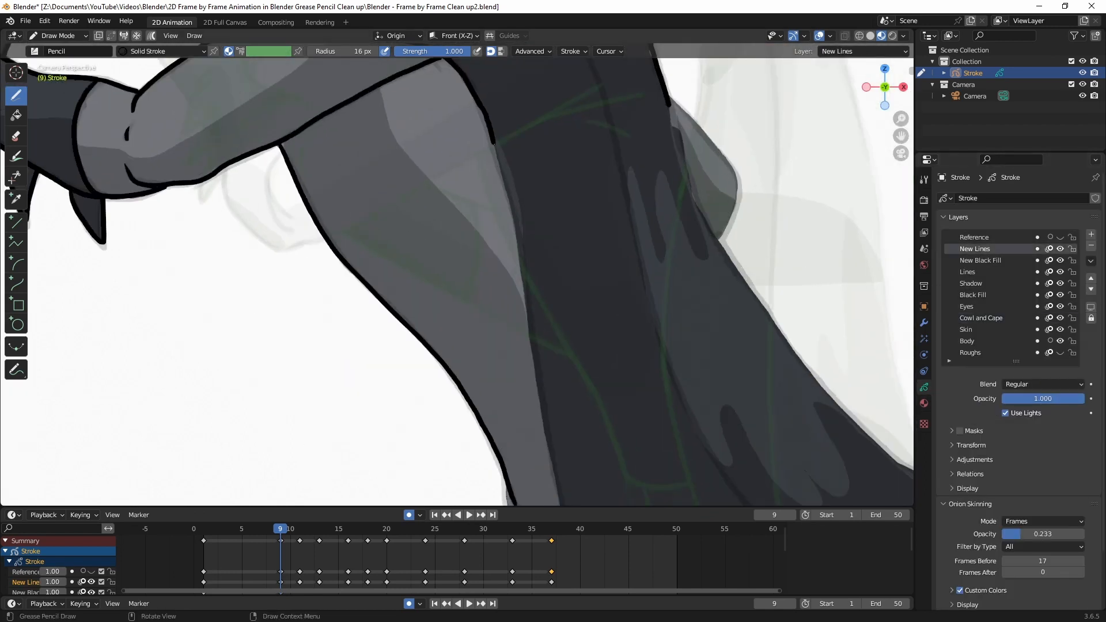
drag(495, 144, 562, 504)
drag(673, 135, 913, 472)
drag(669, 92, 699, 126)
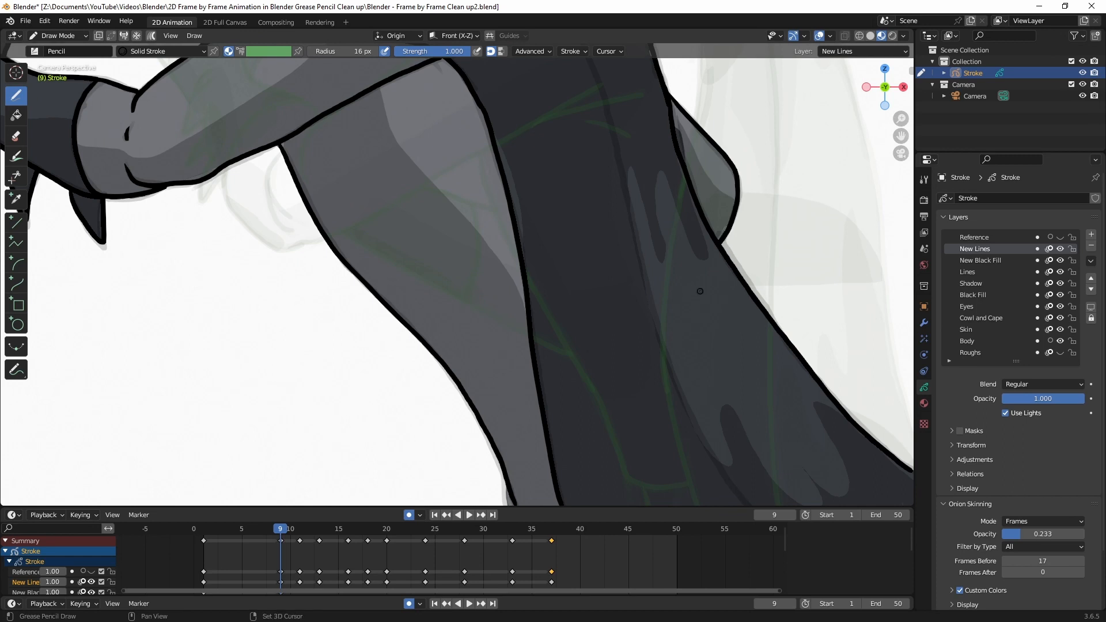
Step: Ink the waist line and the trailing end of the cape at frame 9 on New Lines
shift+middle_drag(700, 291, 502, 133)
drag(309, 330, 365, 351)
drag(798, 357, 910, 412)
shift+middle_drag(641, 336, 393, 174)
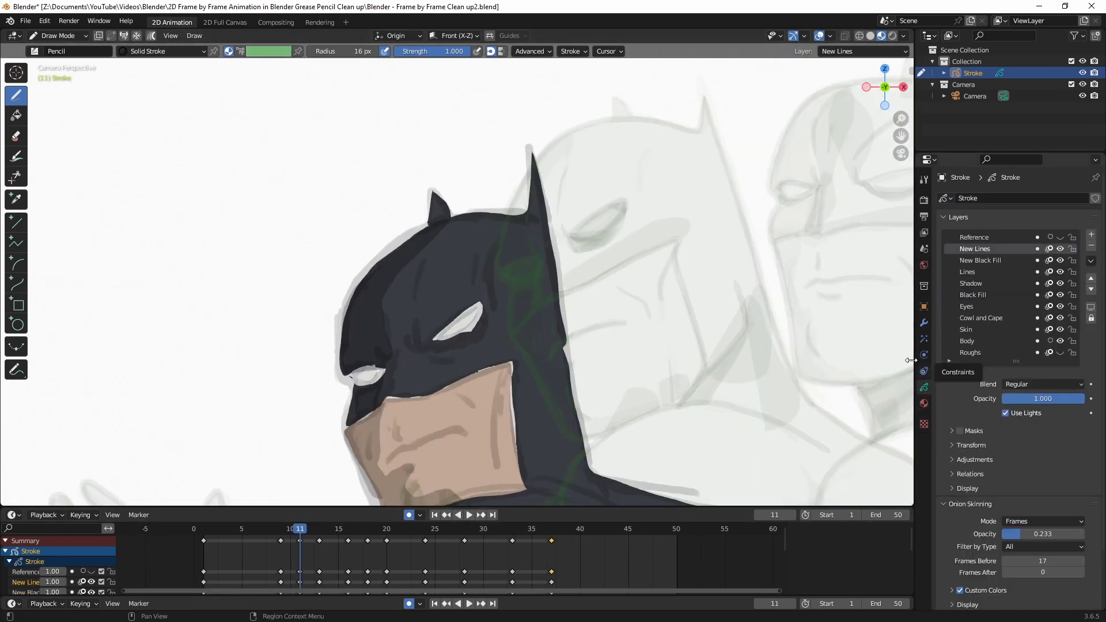
Step: Ink the cowl's back edge, ears and head outline at frame 11 with Solid Stroke on New Lines
drag(532, 154, 593, 481)
mouse_move(514, 210)
mouse_down()
mouse_move(340, 375)
mouse_move(480, 212)
mouse_move(527, 212)
mouse_up()
key(ctrl+z)
key(ctrl+z)
drag(533, 156, 515, 214)
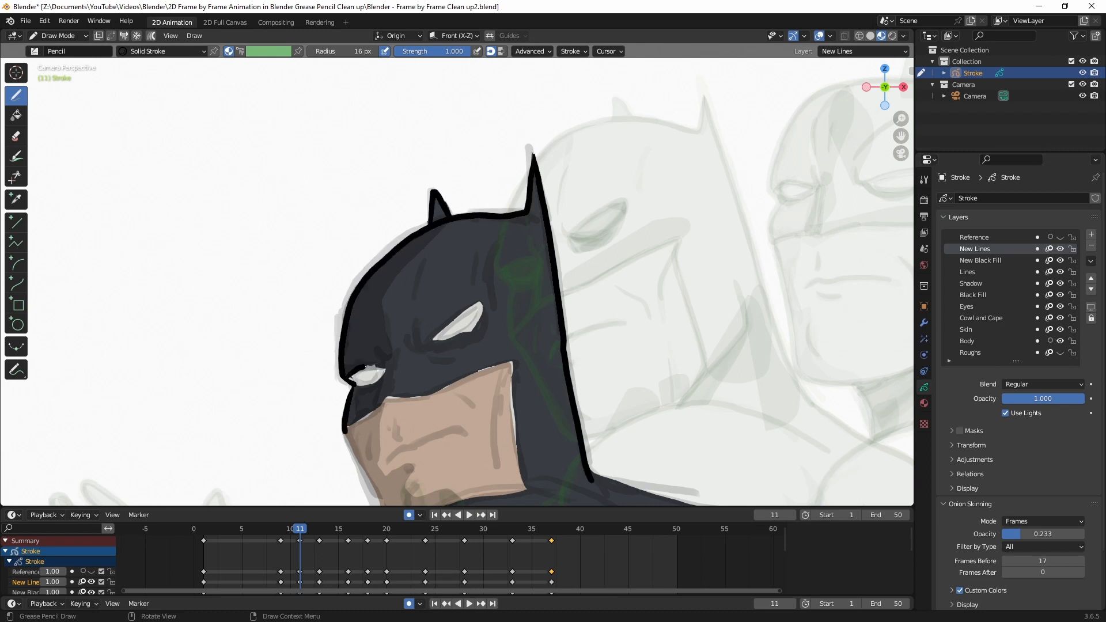
Step: Darken the area beside the nose bridge at frame 11 with the Black Fill material on the New Black Fill layer
click(980, 260)
click(924, 403)
click(968, 282)
drag(382, 374, 378, 401)
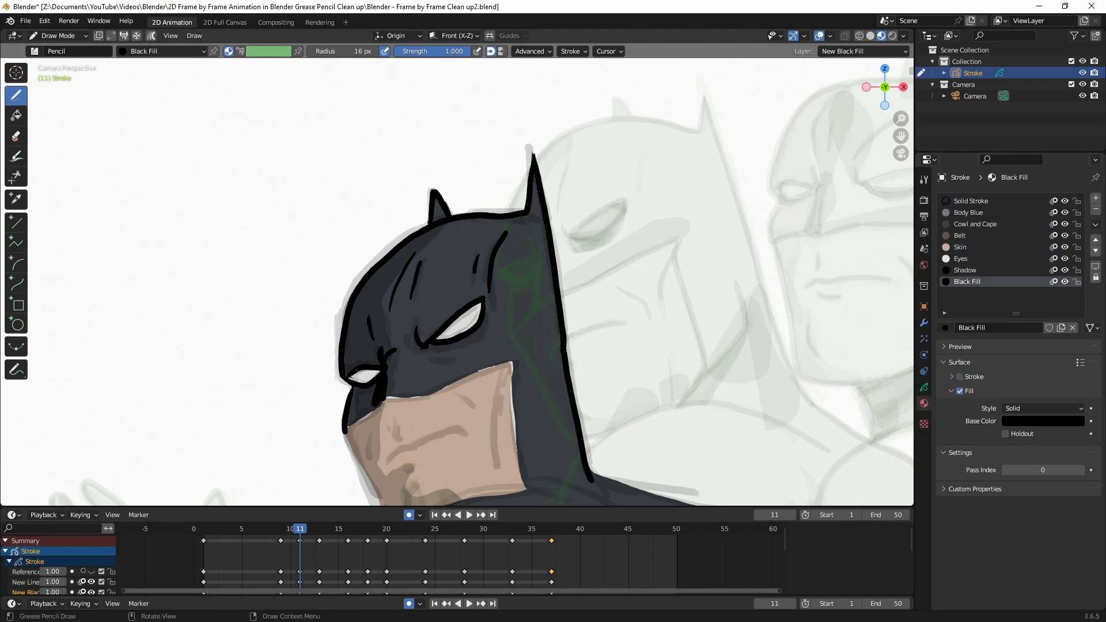
Step: Ink the under-eye line, cowl opening and facial lines at frame 11 with the Solid Stroke material on New Lines
click(971, 201)
click(924, 387)
click(975, 249)
drag(430, 356, 448, 361)
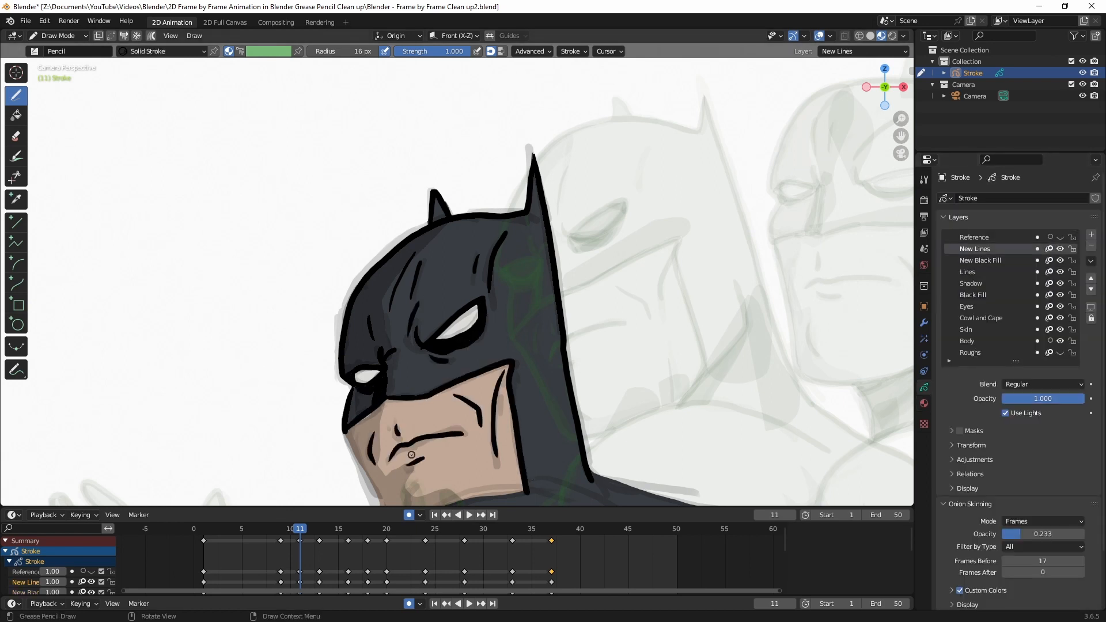
Step: Ink the front and back shoulder edges of the cape at frame 11 on New Lines
shift+middle_drag(411, 454, 431, 360)
shift+middle_drag(500, 387, 471, 166)
mouse_move(357, 253)
mouse_down()
mouse_move(464, 298)
mouse_move(651, 503)
mouse_up()
mouse_move(584, 156)
mouse_down()
mouse_move(796, 252)
mouse_move(912, 406)
mouse_up()
Step: Ink the outstretched arm's upper and lower contours and the glove cuff at frame 11
drag(231, 506, 231, 488)
drag(232, 484, 523, 355)
drag(549, 365, 496, 368)
mouse_move(103, 394)
mouse_down()
mouse_move(117, 468)
mouse_move(349, 248)
mouse_up()
mouse_move(373, 313)
shift+middle_down()
mouse_move(713, 203)
mouse_move(791, 208)
shift+middle_up()
drag(520, 292, 431, 288)
drag(431, 289, 435, 416)
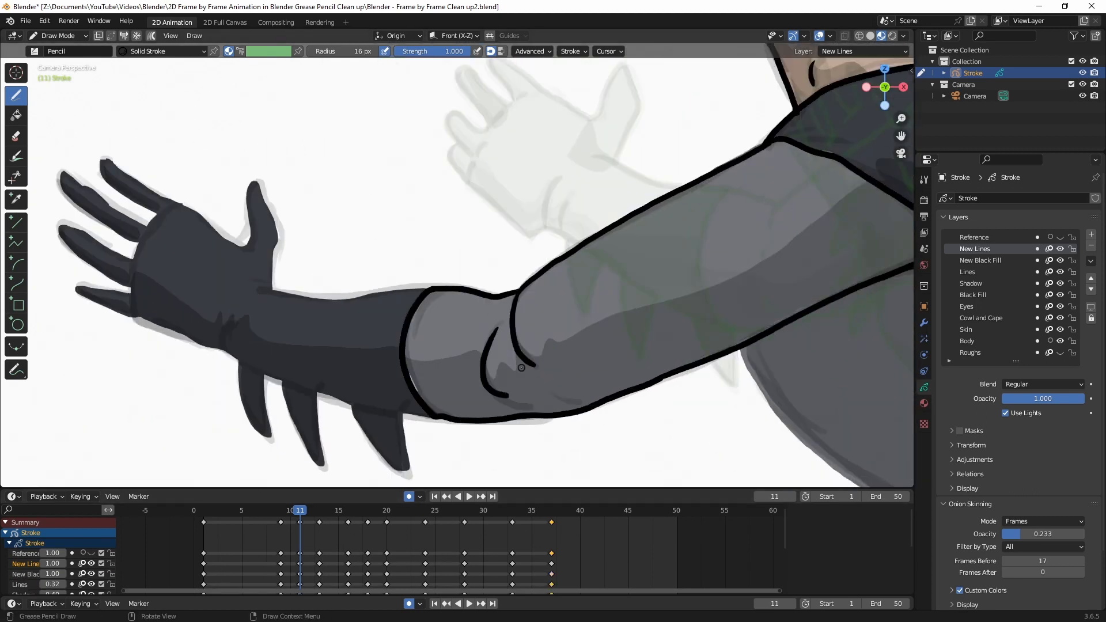
key(ctrl+z)
Step: Ink the glove's wrist, forearm underside and three spikes at frame 11 on New Lines
drag(228, 320, 224, 349)
drag(225, 351, 433, 417)
drag(257, 424, 270, 438)
drag(270, 439, 264, 374)
drag(283, 386, 324, 466)
drag(324, 466, 316, 397)
drag(353, 407, 408, 467)
drag(408, 467, 400, 417)
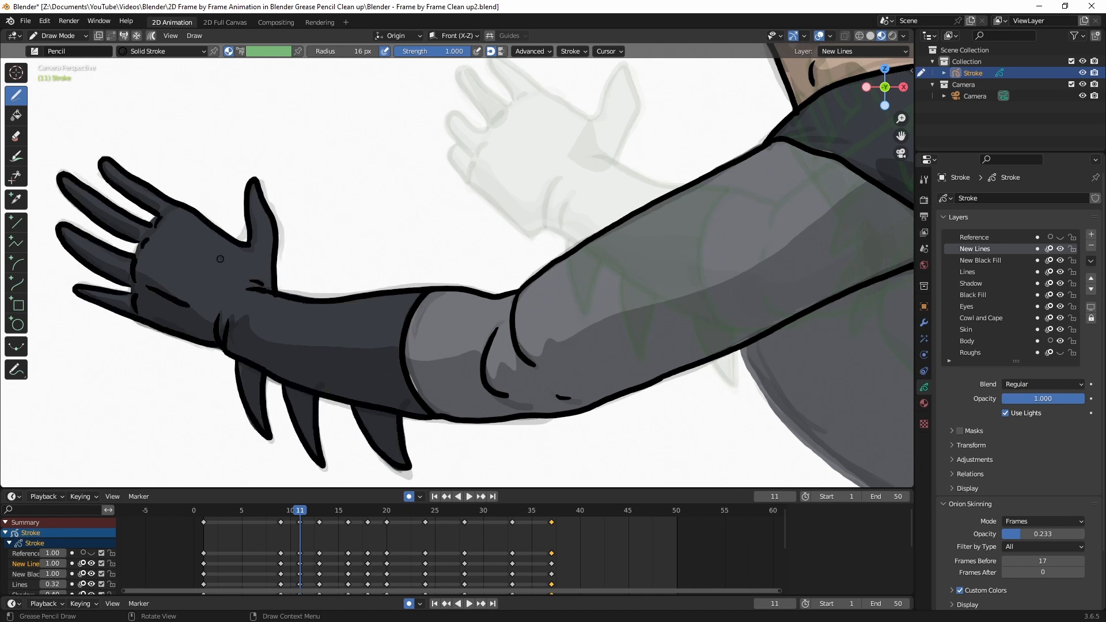
Step: Ink the torso's front contour and the cape's lower front edge at frame 11
ctrl+middle_drag(220, 259, 225, 317)
mouse_move(709, 320)
shift+middle_down()
mouse_move(313, 202)
mouse_move(312, 175)
shift+middle_up()
drag(259, 180, 486, 366)
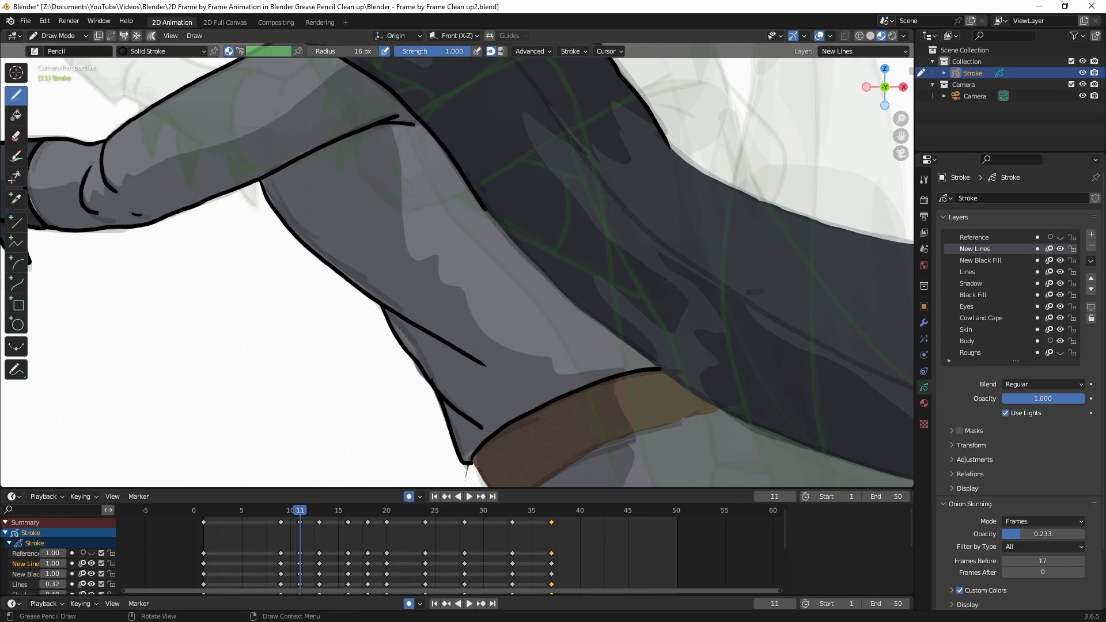
drag(486, 207, 893, 469)
shift+middle_drag(749, 345, 743, 288)
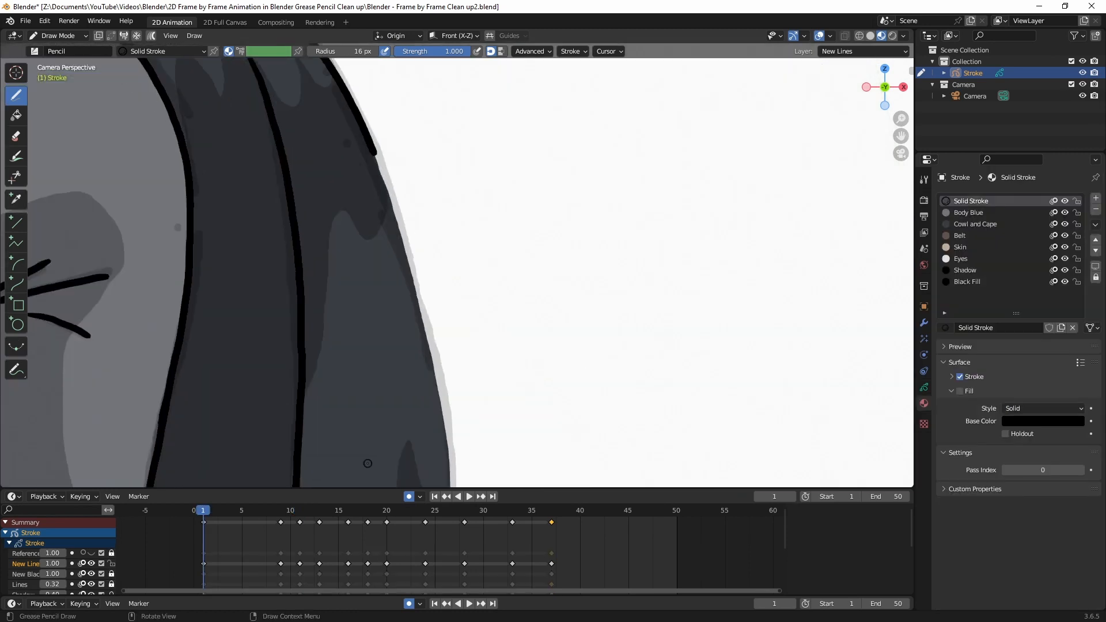
Step: Ink the cape's outer back edge down to its trailing tip at frame 1 on New Lines
drag(372, 136, 450, 473)
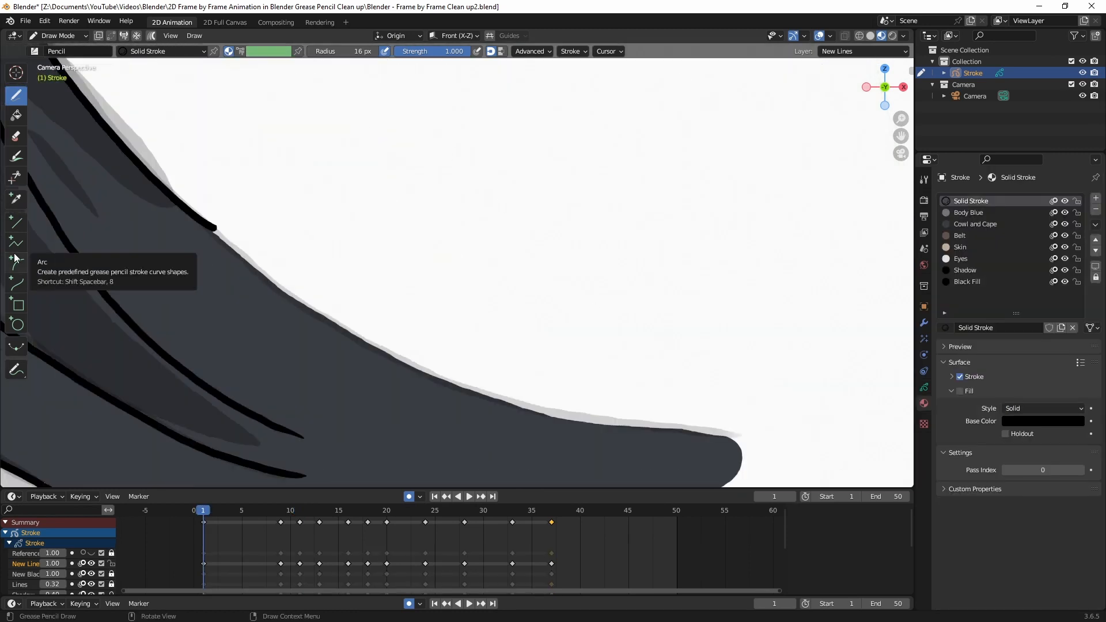
mouse_move(195, 215)
mouse_down()
mouse_move(612, 427)
mouse_move(743, 440)
mouse_up()
ctrl+middle_drag(390, 121, 392, 216)
shift+middle_drag(403, 216, 601, 340)
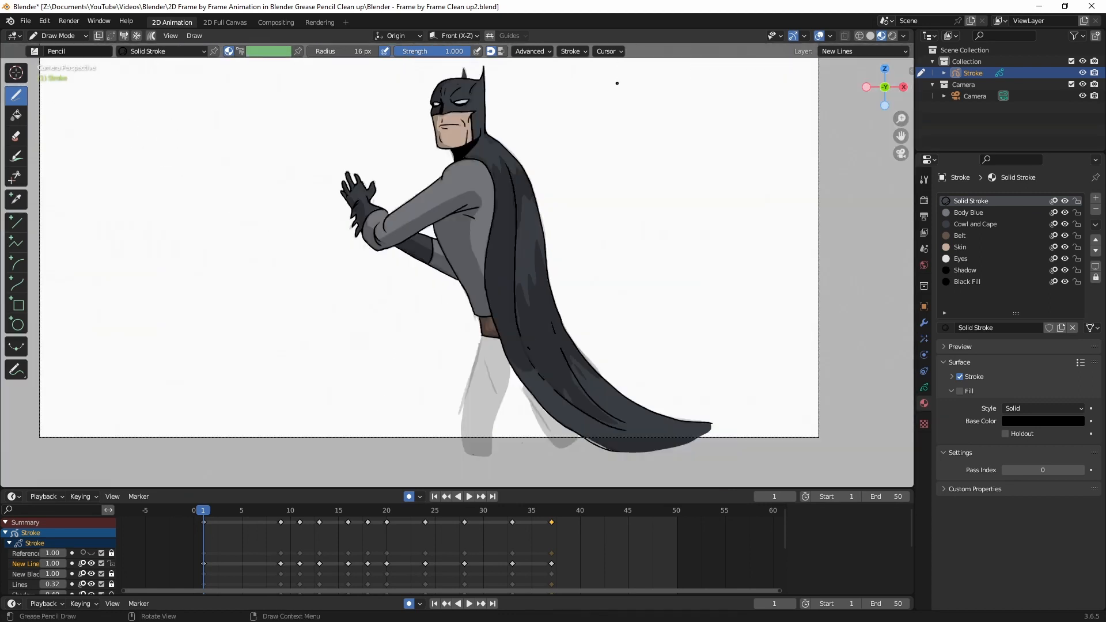
Step: Go to frame 11 and ink the cape's trailing end and a long fold line
drag(281, 511, 300, 522)
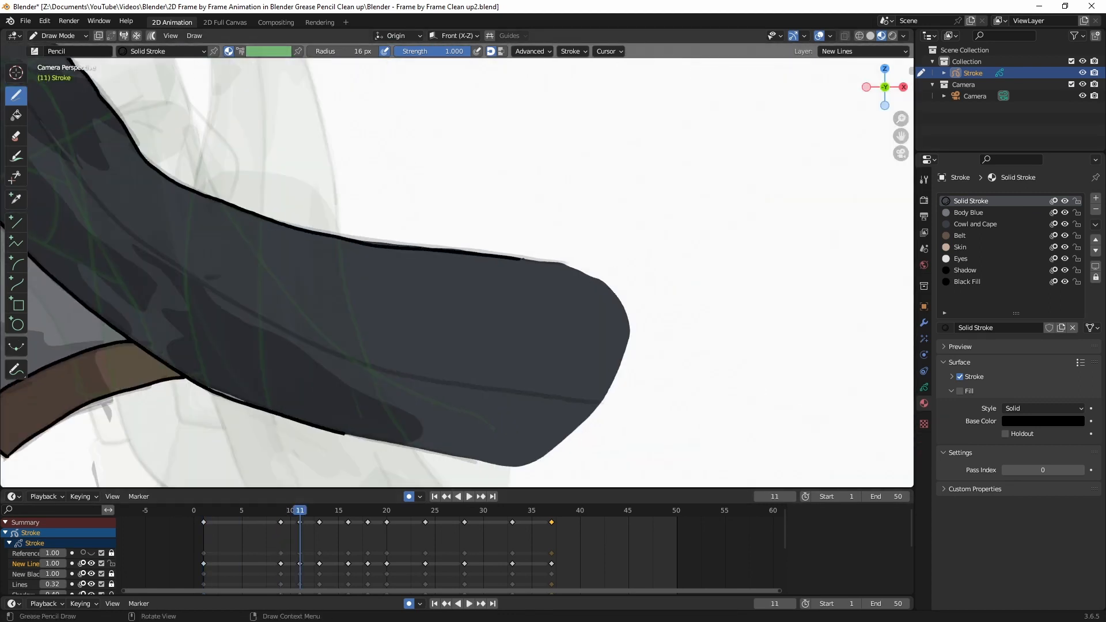
drag(522, 259, 717, 271)
drag(219, 291, 562, 380)
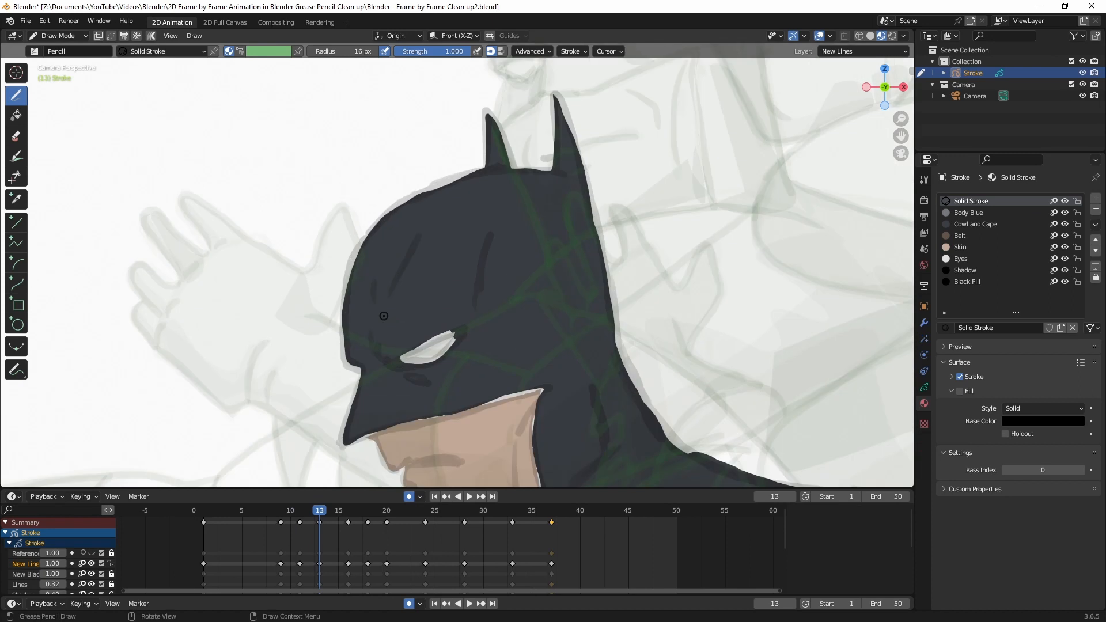
Step: Ink the cowl outline, both ears and the facial lines at frame 13 with Solid Stroke on New Lines
mouse_move(551, 173)
mouse_down()
mouse_move(636, 398)
mouse_move(697, 460)
mouse_up()
mouse_move(546, 168)
mouse_down()
mouse_move(348, 281)
mouse_move(524, 391)
mouse_up()
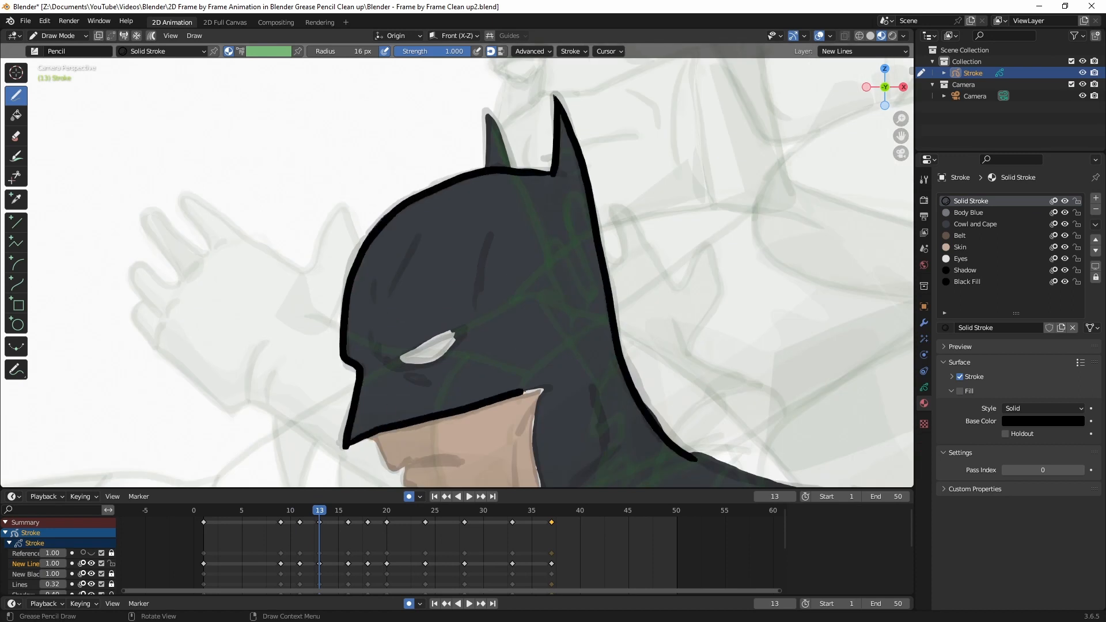
drag(490, 116, 512, 167)
shift+middle_drag(375, 435, 347, 284)
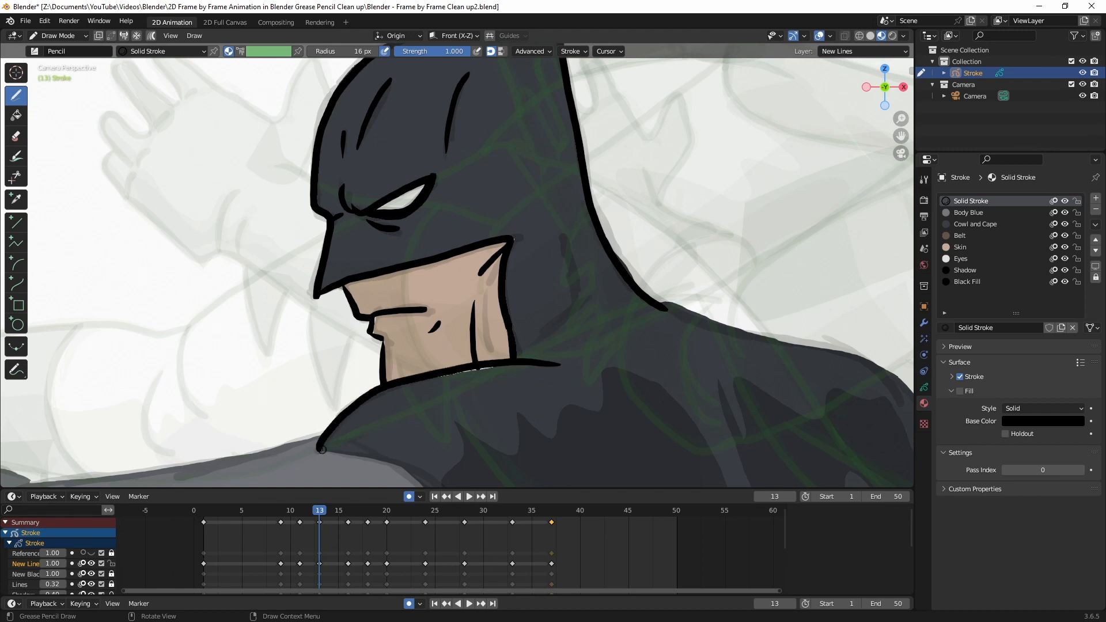
Step: Ink the cape's shoulder edges and the outstretched arm's top contour, elbow folds and glove cuff at frame 13
drag(320, 450, 423, 487)
mouse_move(645, 292)
mouse_down()
mouse_move(869, 364)
mouse_move(913, 396)
mouse_up()
shift+middle_drag(323, 404, 653, 270)
mouse_move(331, 398)
mouse_down()
mouse_move(339, 434)
mouse_move(313, 449)
mouse_up()
drag(327, 365, 649, 303)
drag(269, 328, 243, 351)
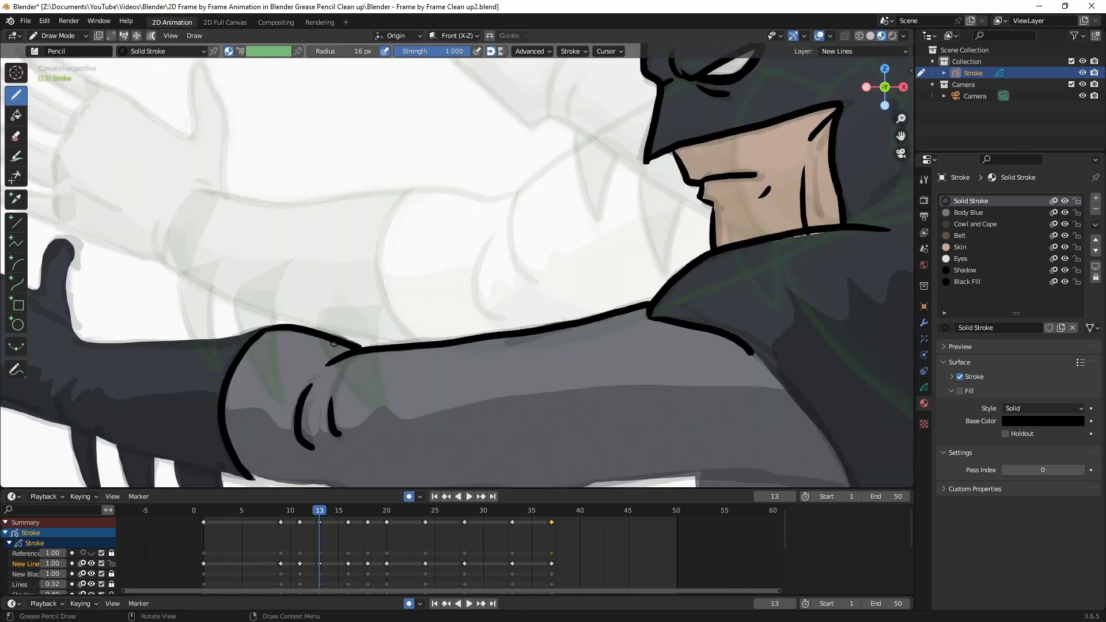
Step: Ink the gloved hand's fingers and underside at frame 13 on New Lines
shift+middle_drag(334, 342, 636, 287)
drag(241, 152, 271, 175)
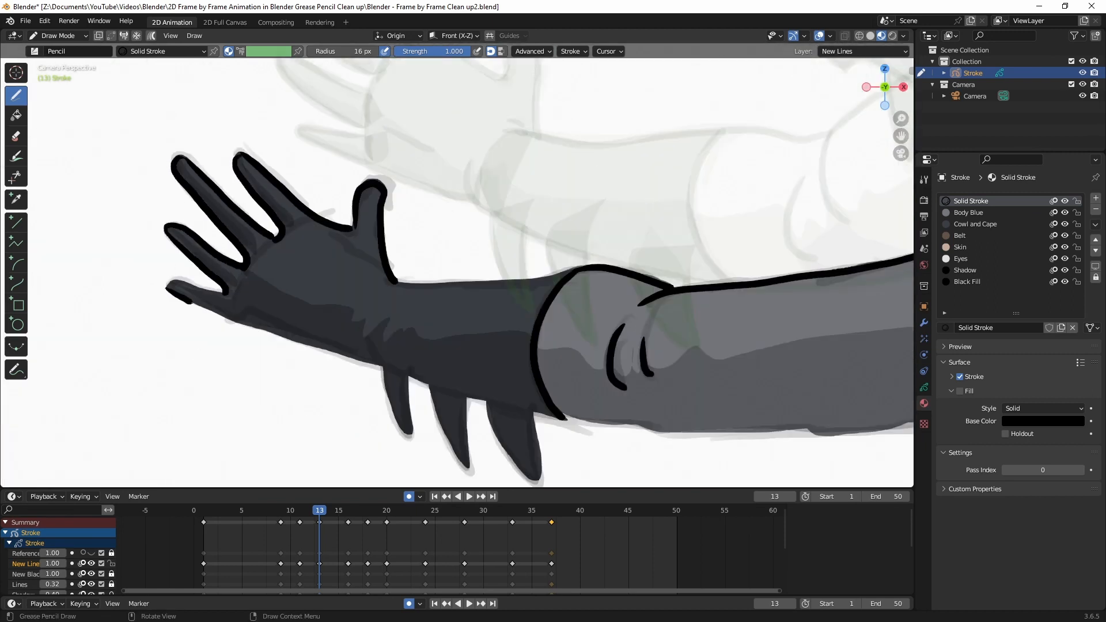
drag(190, 303, 383, 366)
drag(166, 284, 222, 293)
Step: Ink the glove spikes and the underside of the forearm and upper arm at frame 13
drag(385, 367, 410, 436)
drag(383, 365, 561, 418)
drag(432, 389, 469, 469)
drag(488, 406, 540, 482)
mouse_move(535, 418)
mouse_down()
mouse_move(543, 482)
mouse_move(910, 423)
mouse_up()
drag(351, 229, 365, 238)
shift+middle_drag(736, 275, 351, 205)
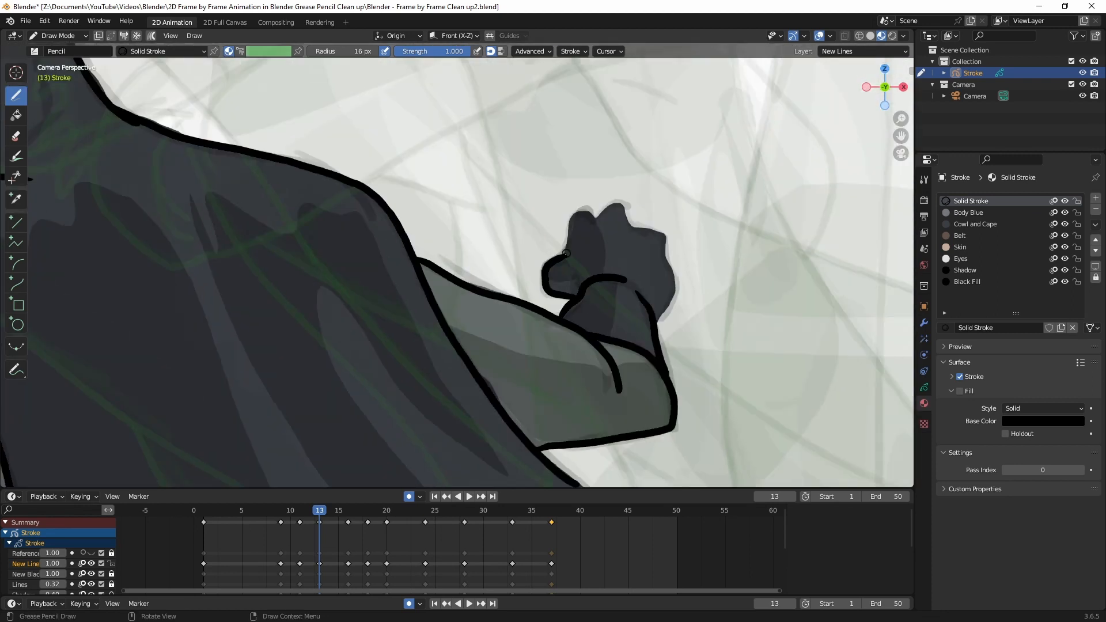
Step: Erase the leg's fill and shading from the Body and Shadow layers at frame 13, relocking both and unlocking New Lines
scroll(640, 292, down, 3)
shift+middle_drag(705, 423, 707, 215)
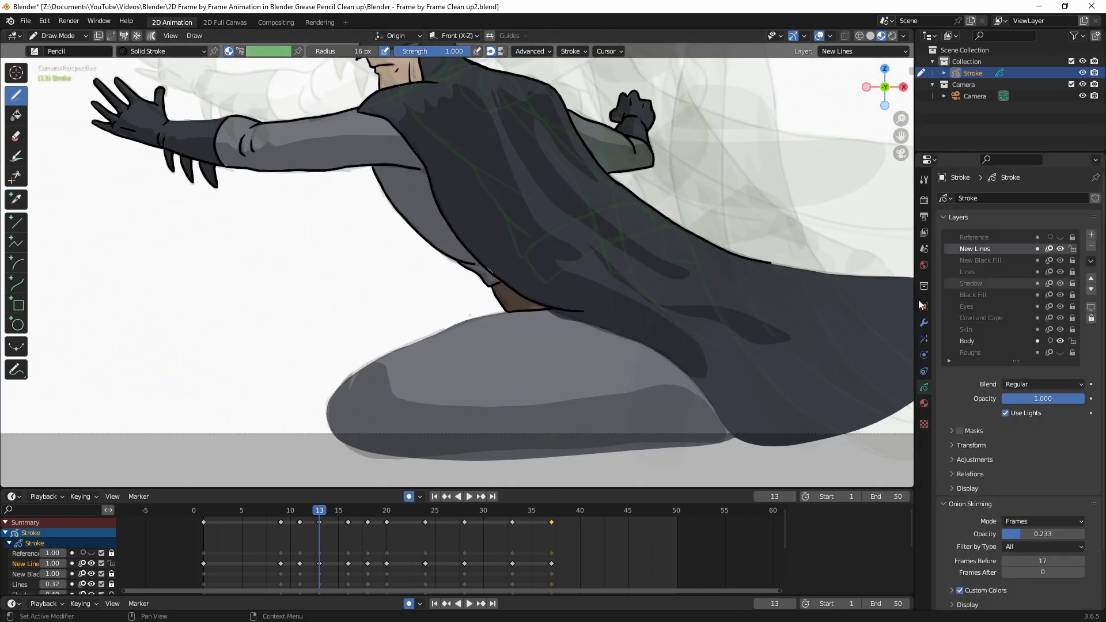
ctrl+drag(529, 426, 662, 360)
scroll(758, 291, up, 1)
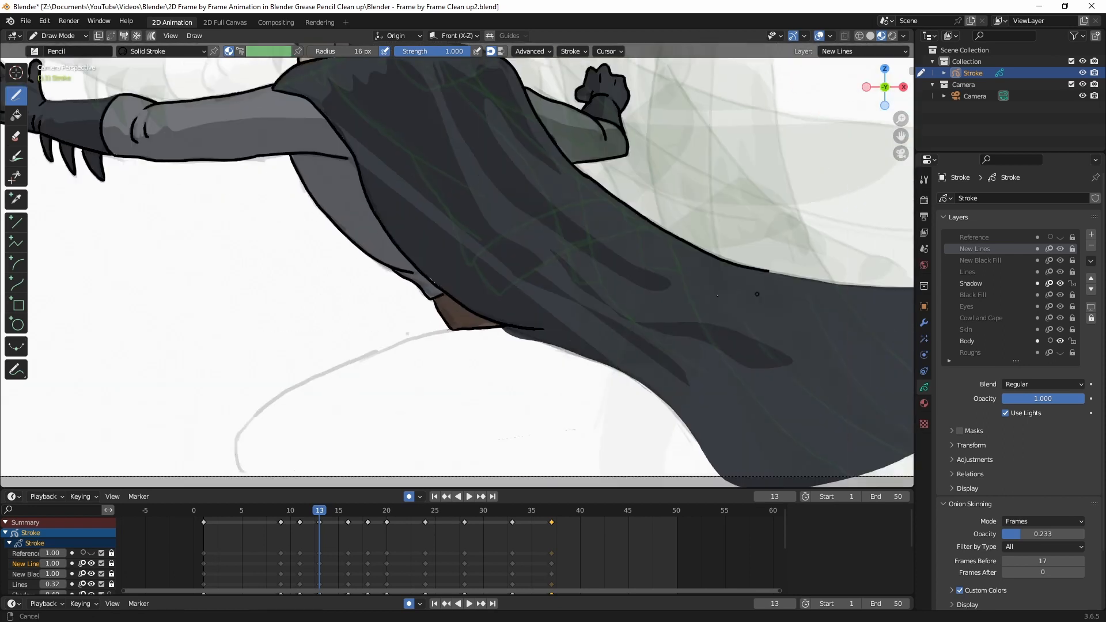
click(1072, 249)
click(1072, 284)
click(1072, 341)
Step: Ink the cape's trailing edge and long fold lines at frame 13 on New Lines
scroll(893, 294, up, 2)
shift+middle_drag(893, 296, 590, 301)
drag(491, 288, 798, 356)
mouse_move(353, 361)
shift+middle_down()
mouse_move(356, 345)
mouse_move(552, 213)
shift+middle_up()
drag(206, 203, 466, 334)
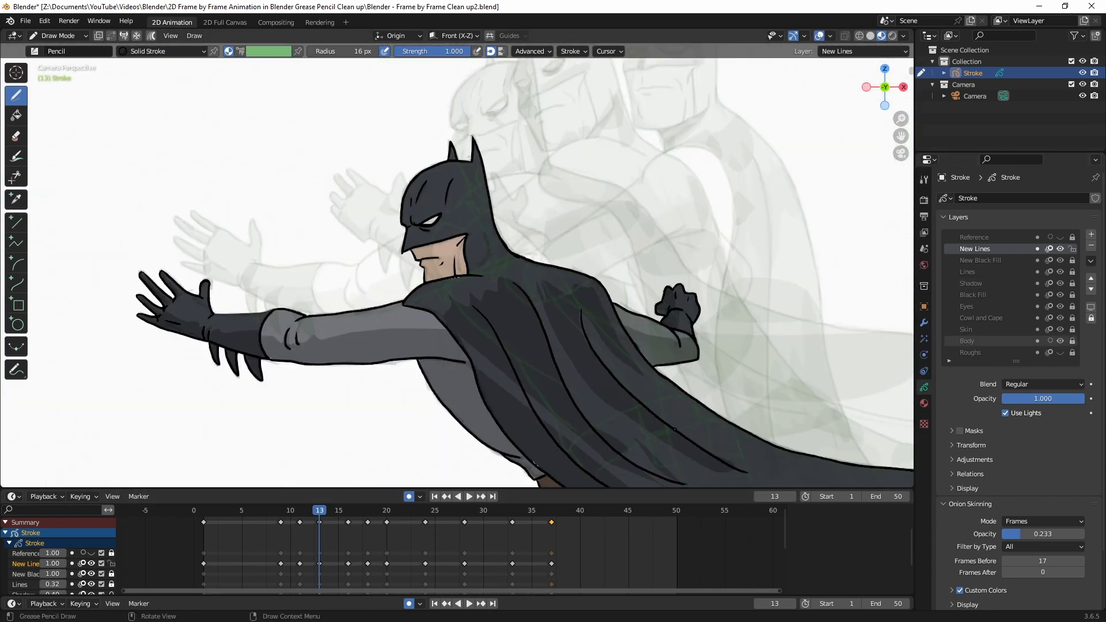
Step: Go to frame 16 and ink the cowl outline, back shoulder edge, jaw opening and upper eye line on New Lines
key(Up)
scroll(426, 276, up, 6)
scroll(284, 249, down, 1)
shift+middle_drag(284, 250, 510, 232)
mouse_move(481, 88)
mouse_down()
mouse_move(499, 124)
mouse_move(901, 484)
mouse_up()
drag(380, 370, 516, 419)
drag(421, 286, 366, 319)
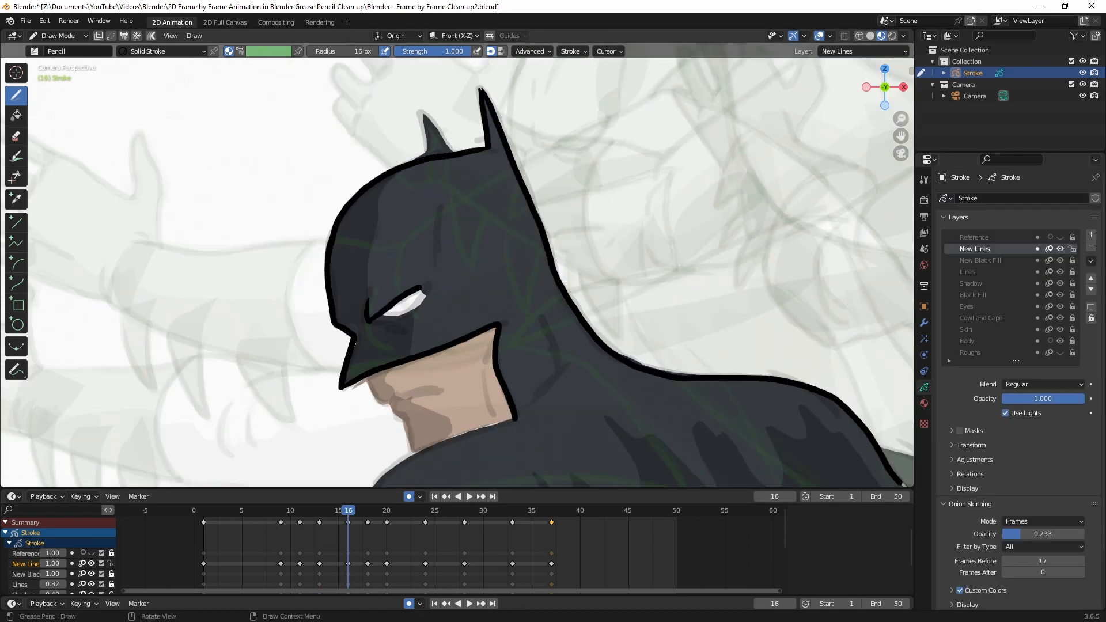
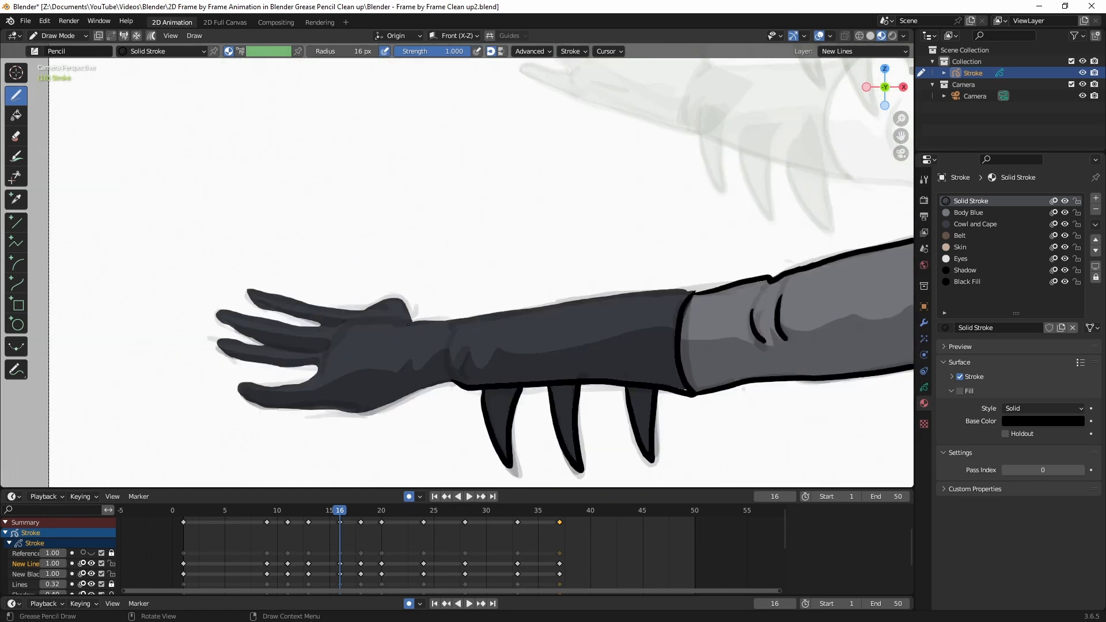
Step: Ink the glove's forearm top and wrist and the rear arm's outline at frame 16
drag(409, 324, 697, 292)
drag(453, 325, 461, 386)
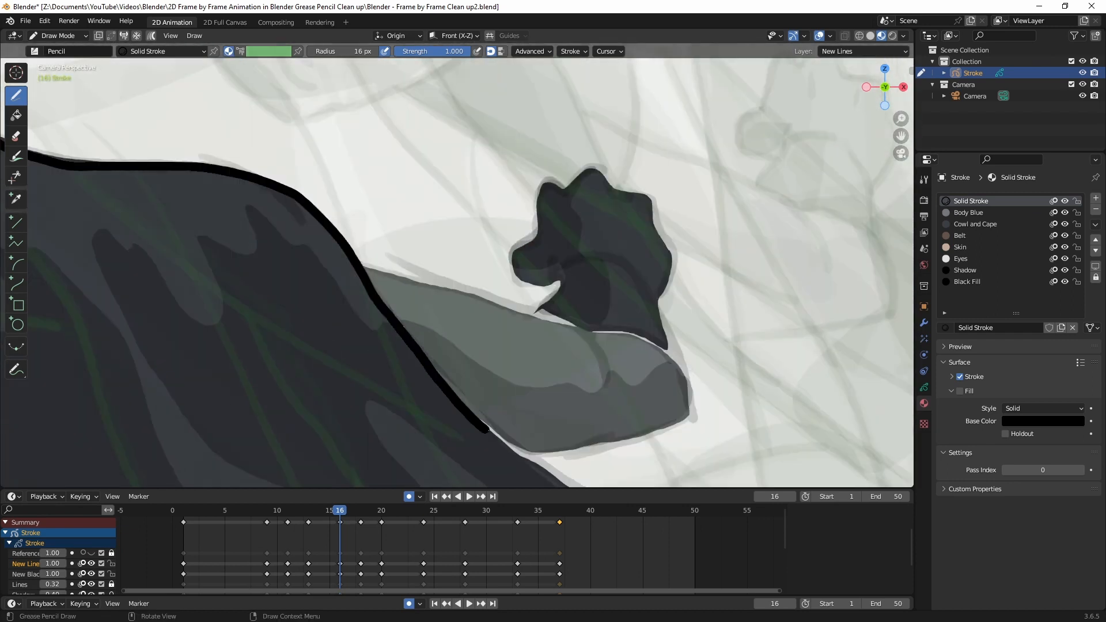
mouse_move(363, 266)
mouse_down()
mouse_move(625, 336)
mouse_move(512, 448)
mouse_up()
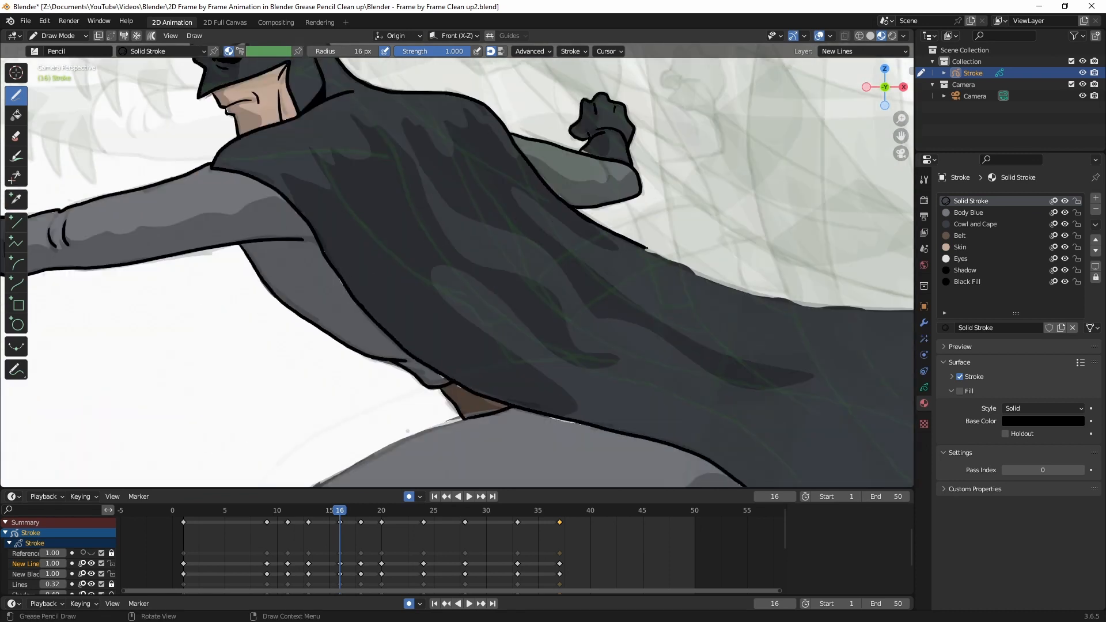
Step: Ink the cape's trailing upper edge and inner fold lines at frame 16 on New Lines
drag(646, 248, 911, 312)
drag(253, 245, 582, 328)
drag(245, 127, 298, 213)
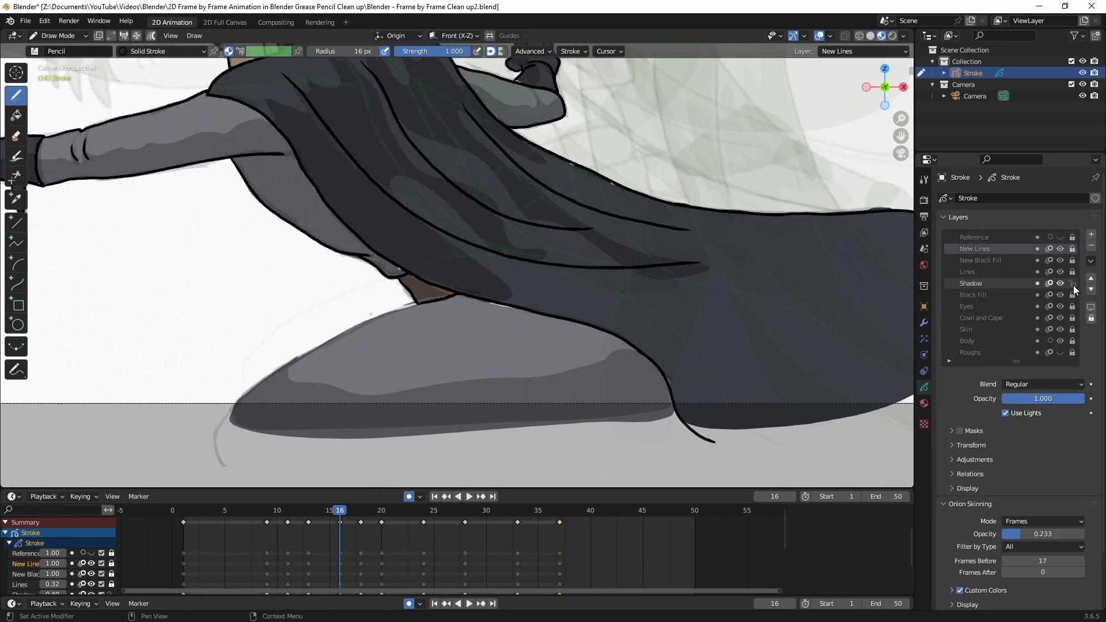
Step: Erase the leg's fill and shading from the Body and Shadow layers at frame 16
mouse_move(293, 373)
ctrl+mouse_down()
mouse_move(422, 306)
mouse_move(400, 313)
mouse_move(645, 369)
ctrl+mouse_up()
key(ctrl+z)
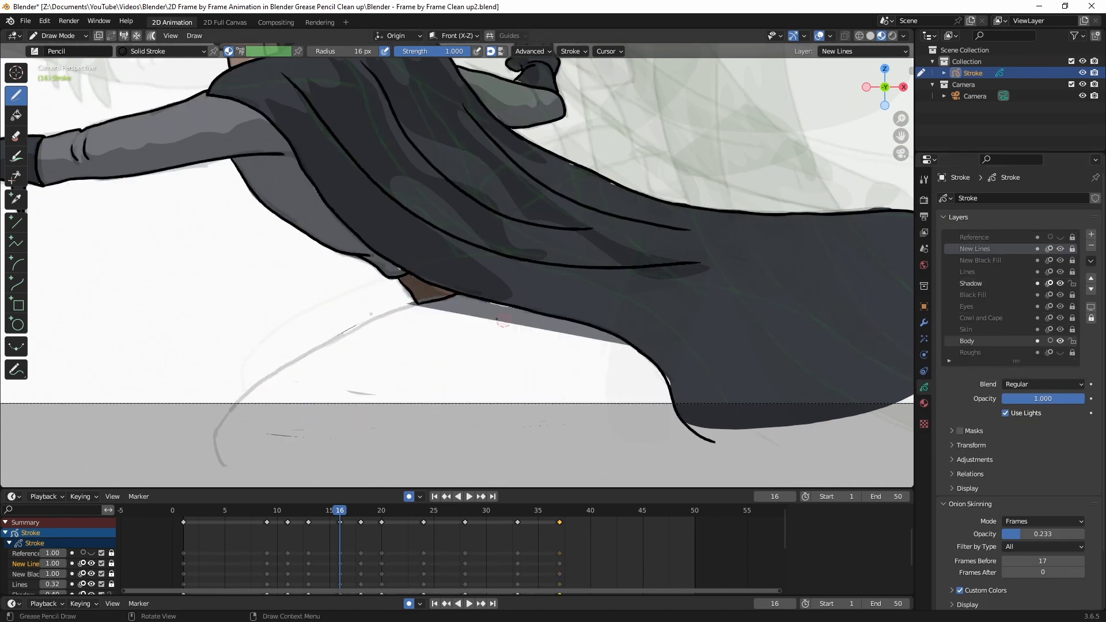
key(ctrl+z)
mouse_move(420, 429)
ctrl+mouse_down()
mouse_move(331, 351)
mouse_move(425, 316)
mouse_move(600, 340)
ctrl+mouse_up()
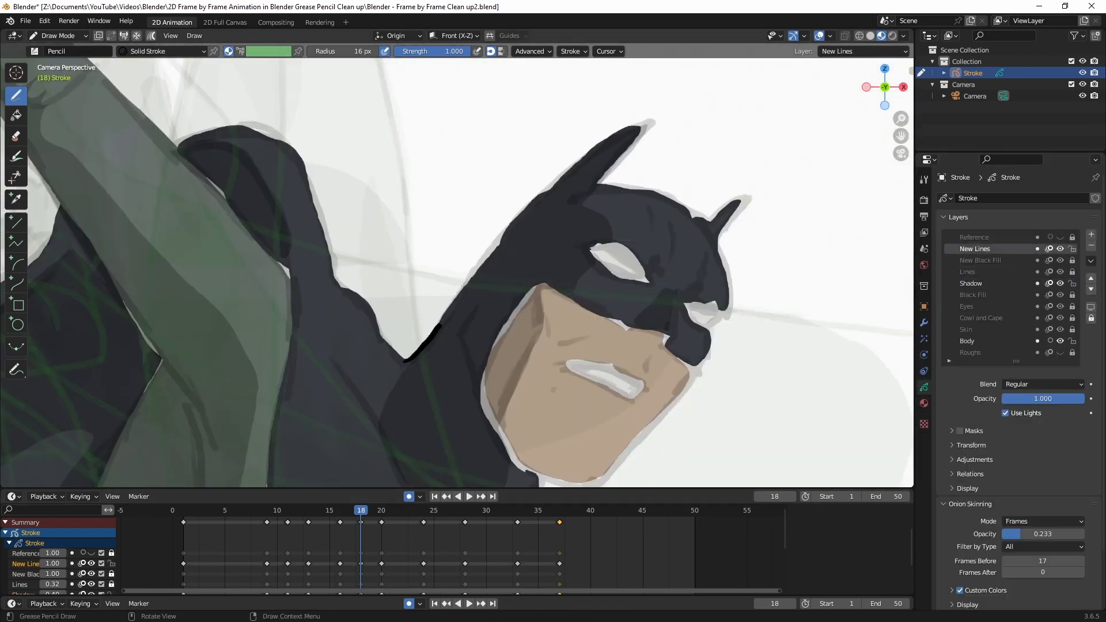
Step: Ink the cowl outline, mouth and cheek lines at frame 18 with Solid Stroke on New Lines
drag(440, 324, 596, 183)
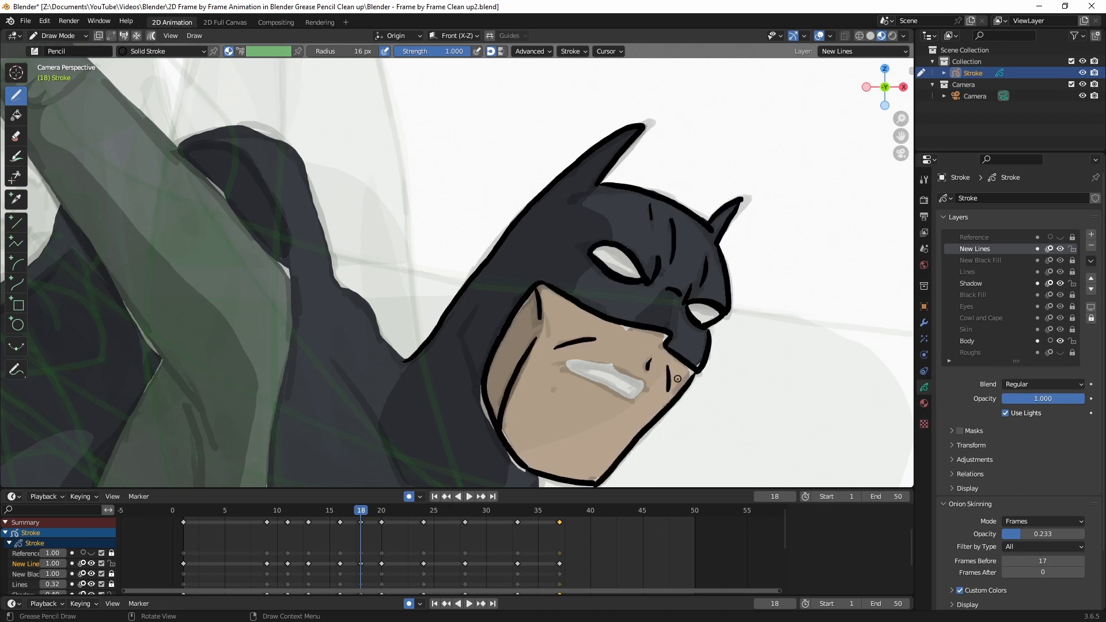
drag(557, 378, 569, 391)
drag(541, 405, 531, 435)
Step: Unlock the New Black Fill layer and darken the area beside the nose bridge at frame 18 with the Black Fill material
click(1073, 261)
click(924, 404)
click(968, 282)
drag(673, 294, 642, 322)
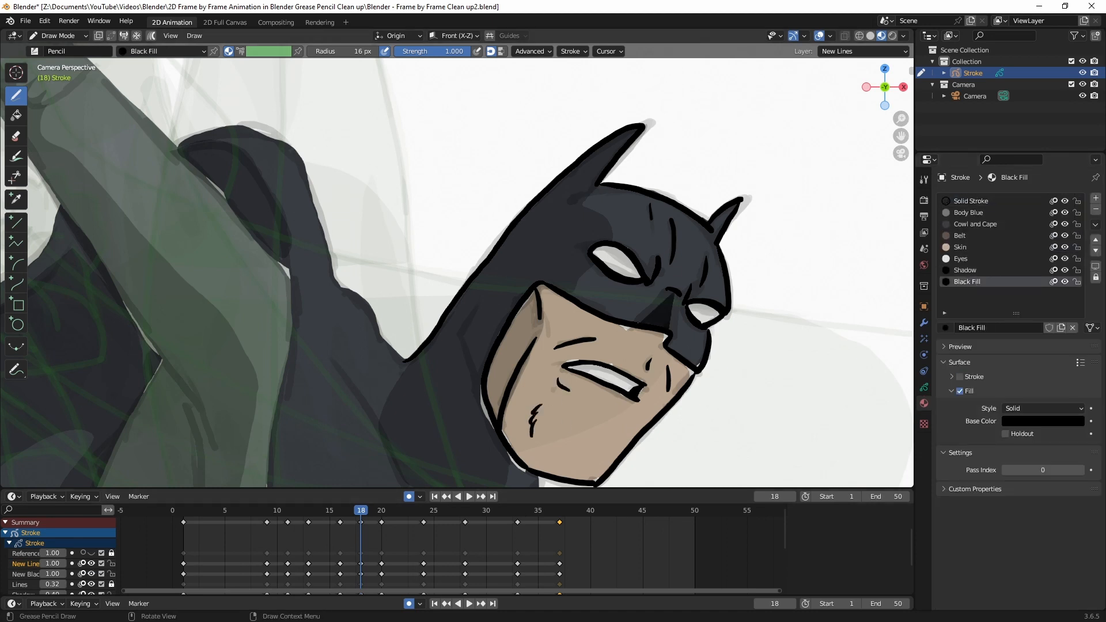
Step: Ink the edges of the cape draped behind the raised arm at frame 18 with Solid Stroke on New Lines
click(970, 200)
click(924, 388)
mouse_move(692, 166)
shift+middle_down()
mouse_move(786, 82)
mouse_move(812, 173)
shift+middle_up()
drag(289, 156, 479, 377)
drag(320, 154, 387, 484)
Step: Ink the raised arm's contours and the glove's forearm at frame 18 on New Lines
shift+middle_drag(314, 211, 458, 329)
drag(294, 81, 549, 396)
drag(196, 177, 418, 478)
mouse_move(213, 109)
shift+middle_down()
mouse_move(432, 438)
mouse_move(470, 425)
shift+middle_up()
drag(333, 267, 460, 473)
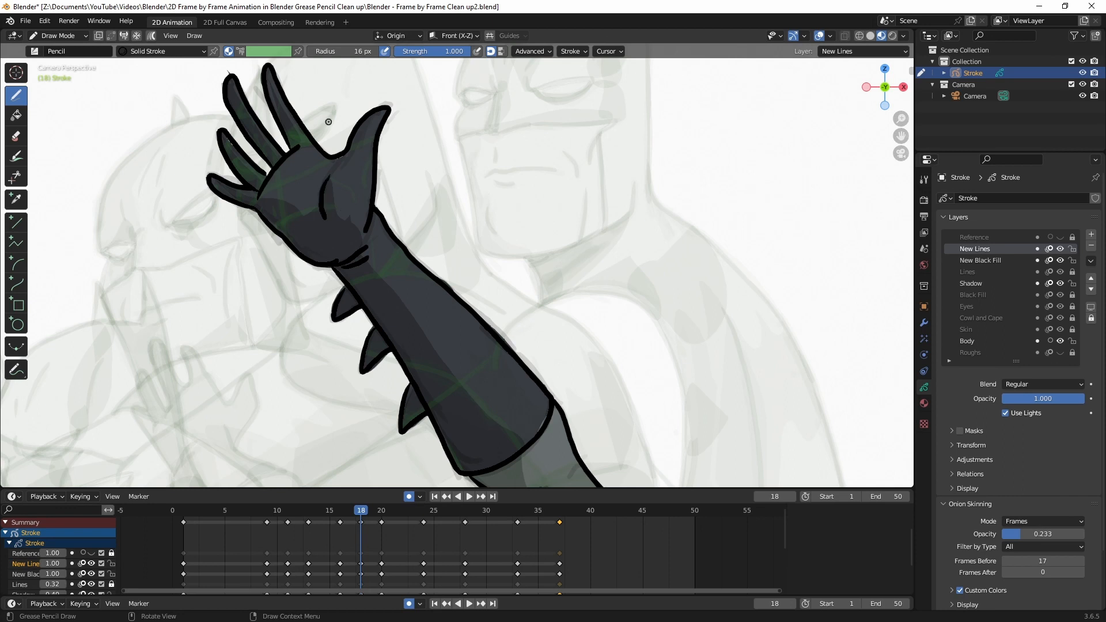
Step: Ink the torso's side fold and the chest cape's folds, lower edge and outer edge at frame 18
mouse_move(519, 484)
shift+middle_down()
mouse_move(329, 63)
mouse_move(347, 32)
shift+middle_up()
drag(483, 268, 486, 483)
shift+middle_drag(576, 323, 344, 243)
drag(373, 152, 432, 258)
drag(439, 258, 475, 268)
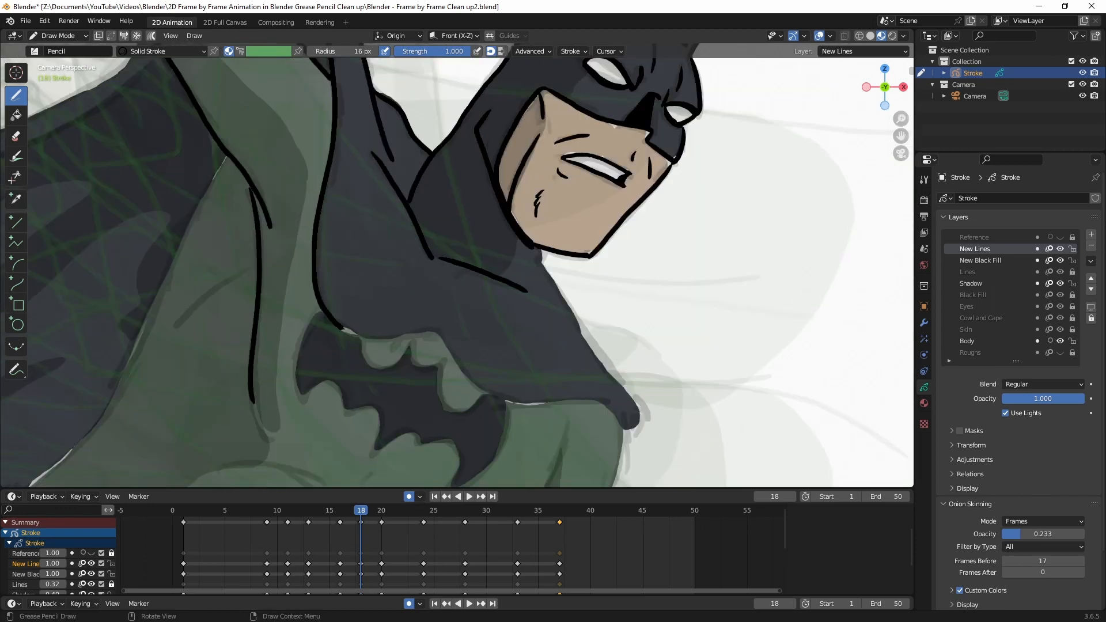
drag(343, 328, 623, 431)
drag(541, 250, 578, 322)
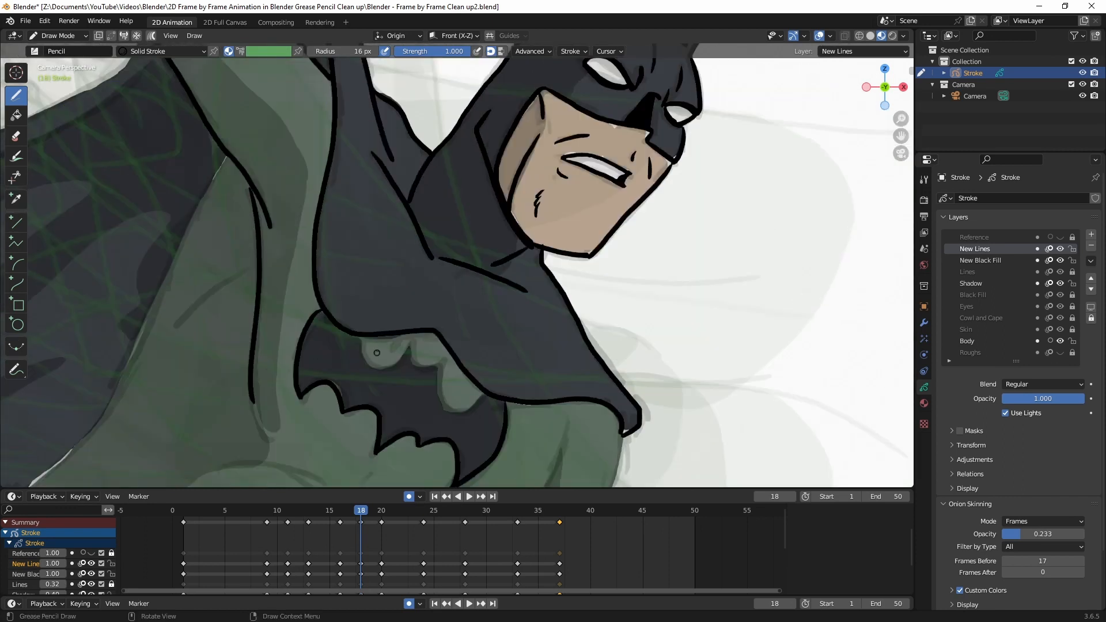
Step: Ink the ribcage line and the supporting arm's outer edge at frame 18 on New Lines
scroll(377, 352, down, 3)
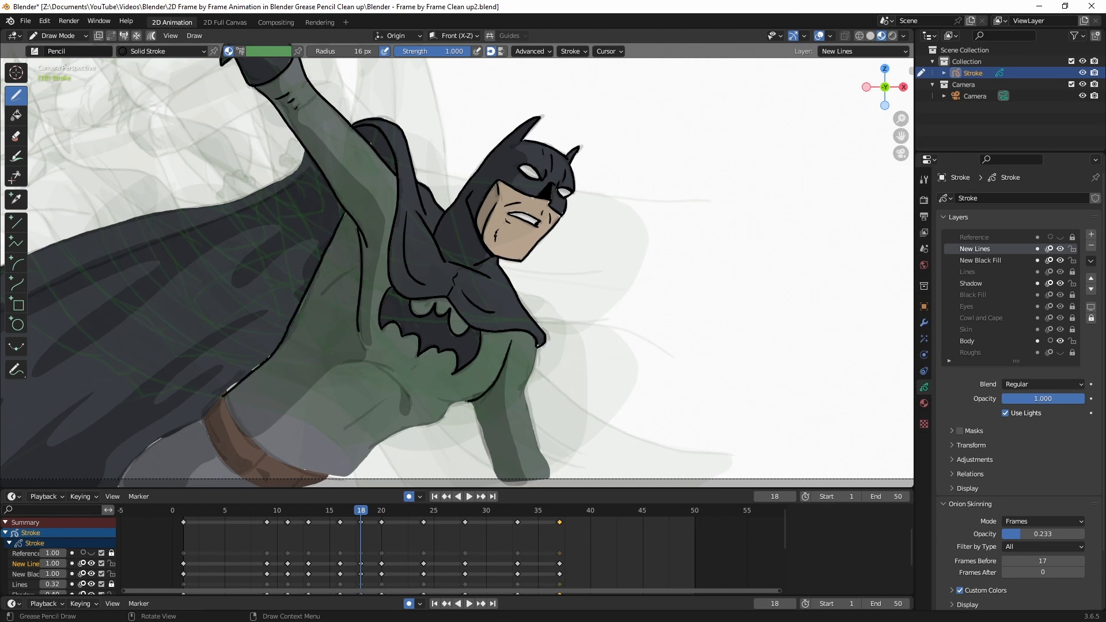
drag(363, 421, 409, 411)
drag(536, 346, 528, 404)
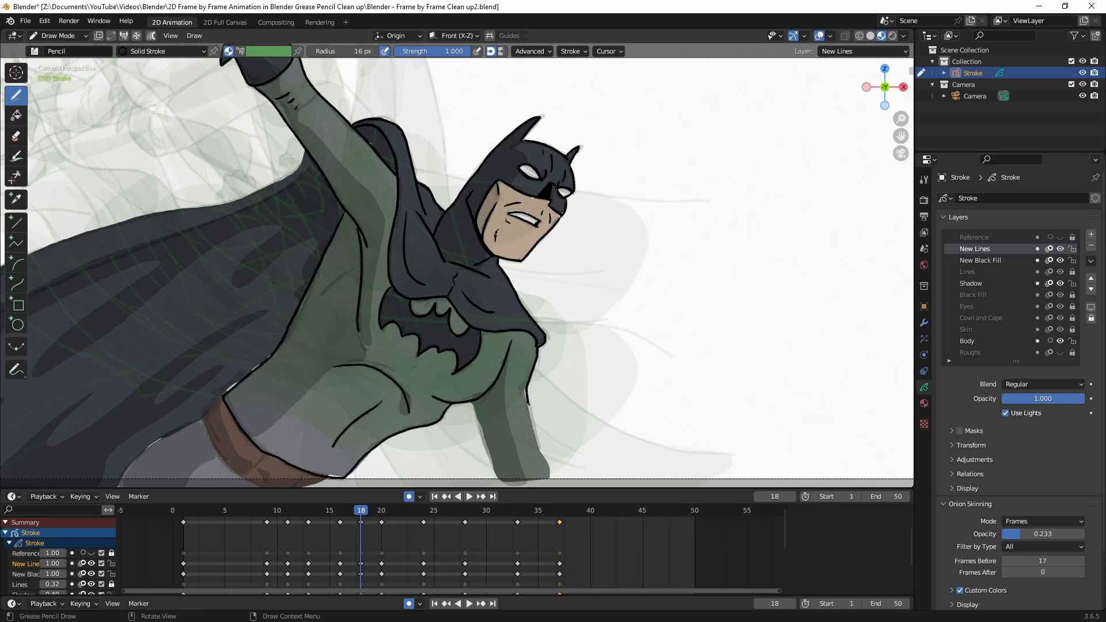
Step: Ink the belt's end and the cape's lower inner edge beside the leg at frame 18
shift+middle_drag(310, 471, 407, 335)
drag(430, 345, 400, 363)
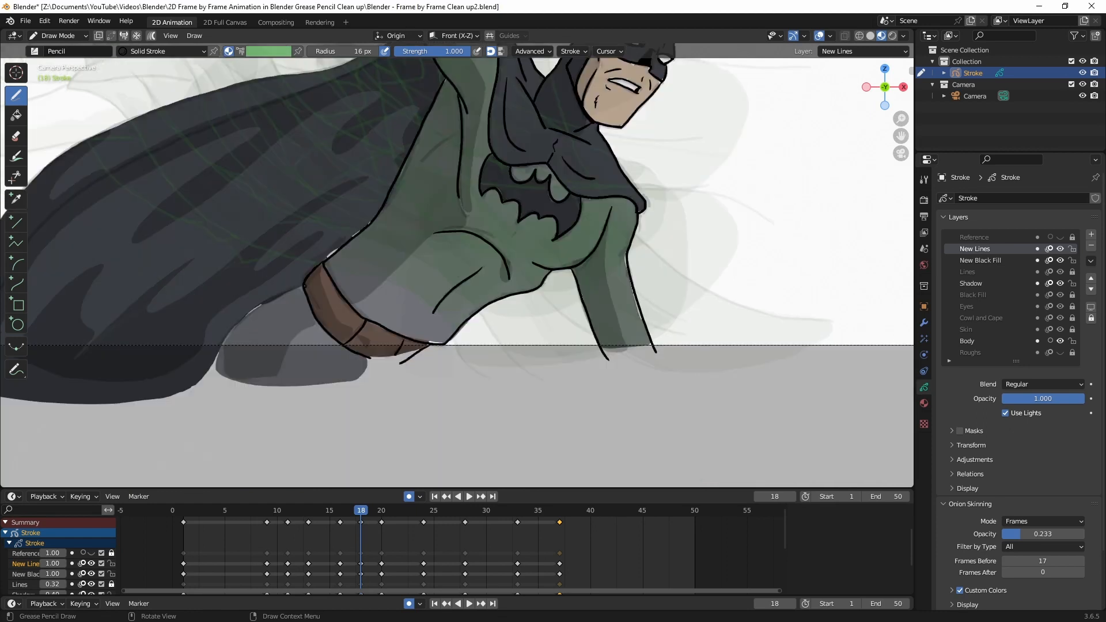
drag(302, 286, 220, 407)
scroll(345, 300, down, 1)
shift+middle_drag(346, 300, 424, 387)
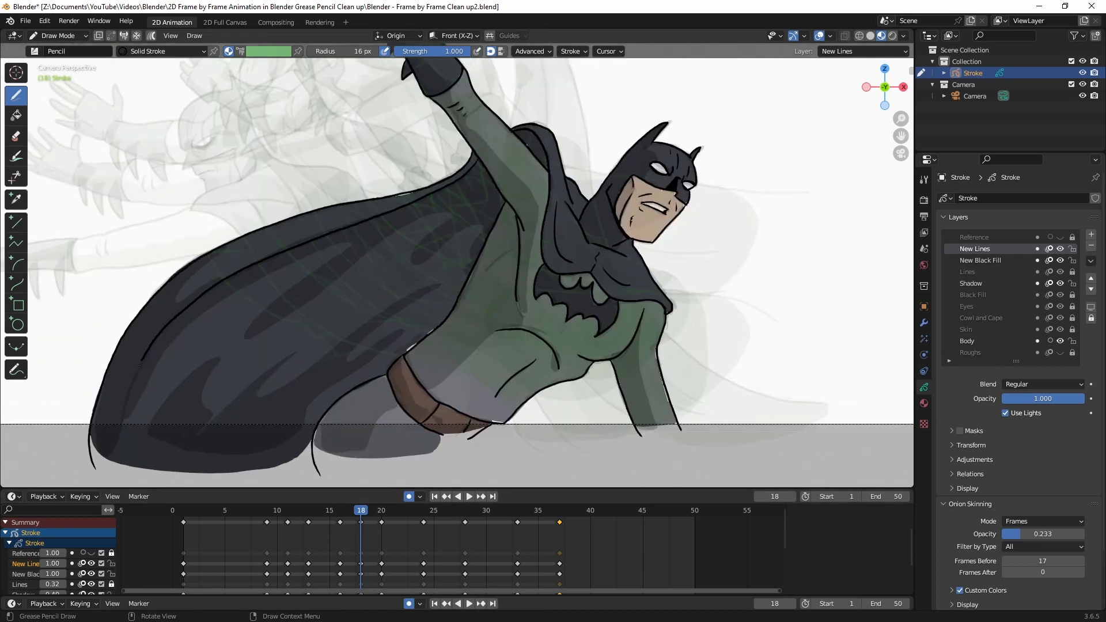
Step: Play back the animation in the full camera view to review the inked keyframes
key(space)
key(Home)
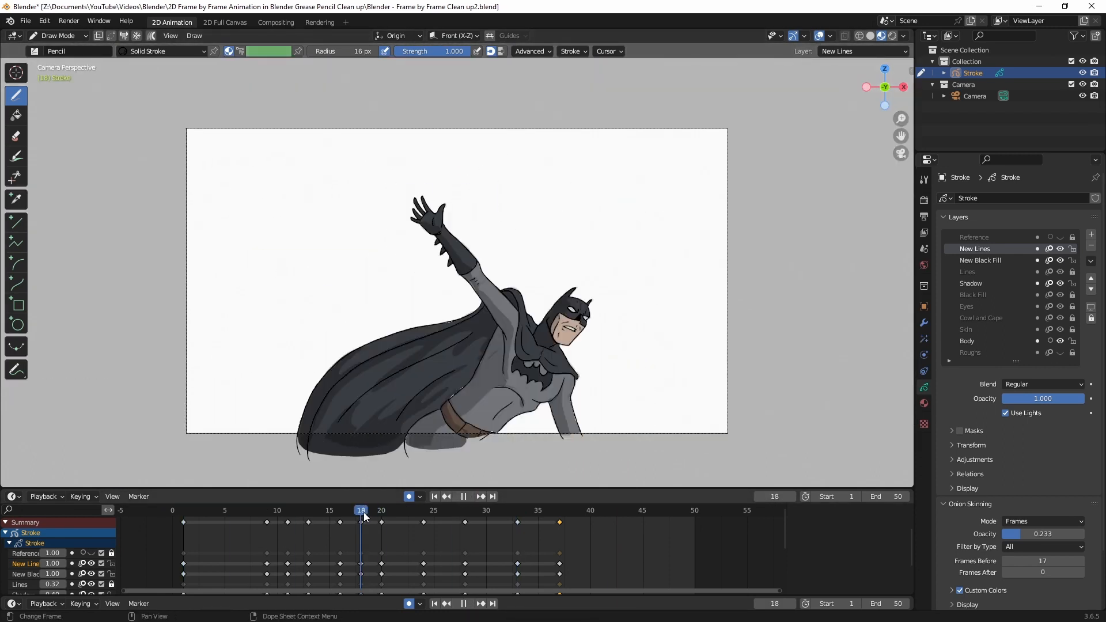
click(464, 497)
scroll(523, 279, up, 8)
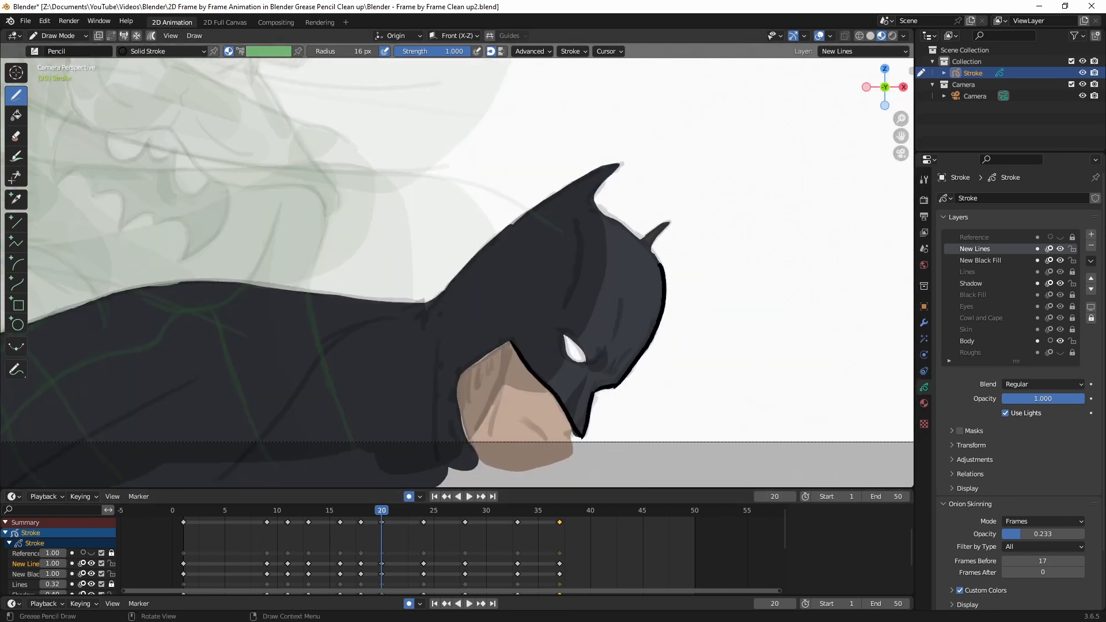
Step: Ink the cowl outline and face lines at frame 20 and fill the neck shadow beside the jaw with Black Fill
drag(612, 218, 432, 340)
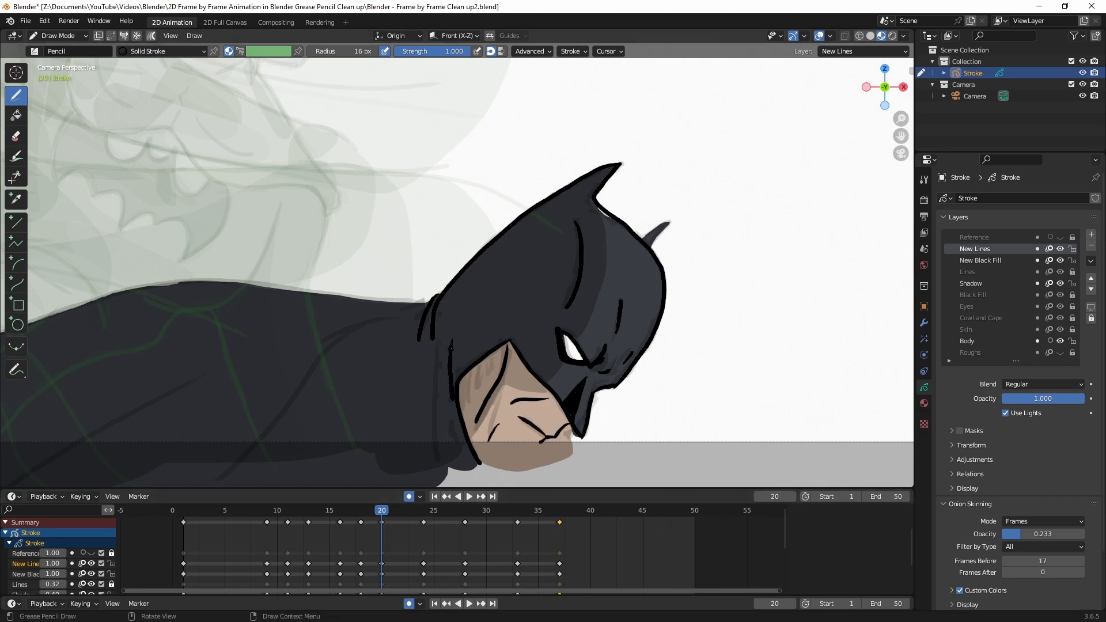
click(924, 404)
click(972, 281)
mouse_move(451, 348)
mouse_down()
mouse_move(471, 328)
mouse_move(477, 464)
mouse_up()
Step: Ink the cape's outline and folds at frame 20 with Solid Stroke
click(974, 201)
click(924, 387)
shift+middle_drag(403, 288, 496, 303)
mouse_move(650, 316)
mouse_down()
mouse_move(303, 335)
mouse_move(46, 476)
mouse_up()
drag(614, 328, 546, 367)
drag(467, 372, 276, 487)
Step: Set the New Black Fill layer and Black Fill material active at frame 20, and save the file before playing back the animation
click(980, 261)
click(924, 404)
click(968, 282)
scroll(535, 410, down, 5)
key(ctrl+s)
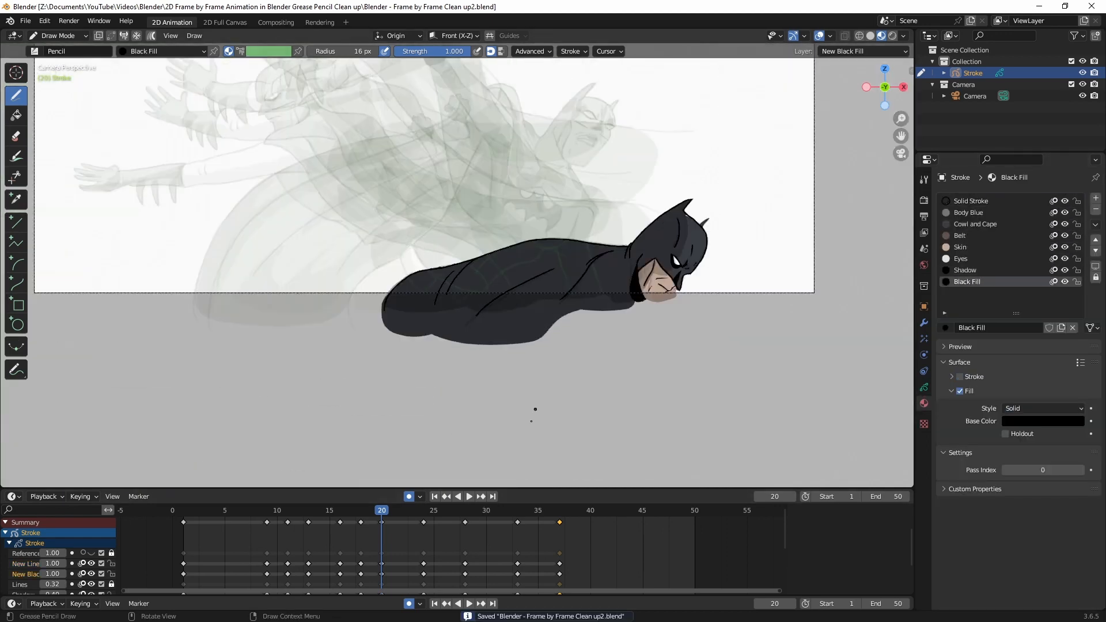
scroll(535, 409, down, 3)
click(469, 496)
Step: Ink the eyes, brow lines and front edge of the cowl at frame 24 on New Lines with Solid Stroke
click(423, 511)
scroll(570, 288, up, 8)
click(971, 201)
click(925, 388)
click(975, 249)
drag(427, 221, 510, 280)
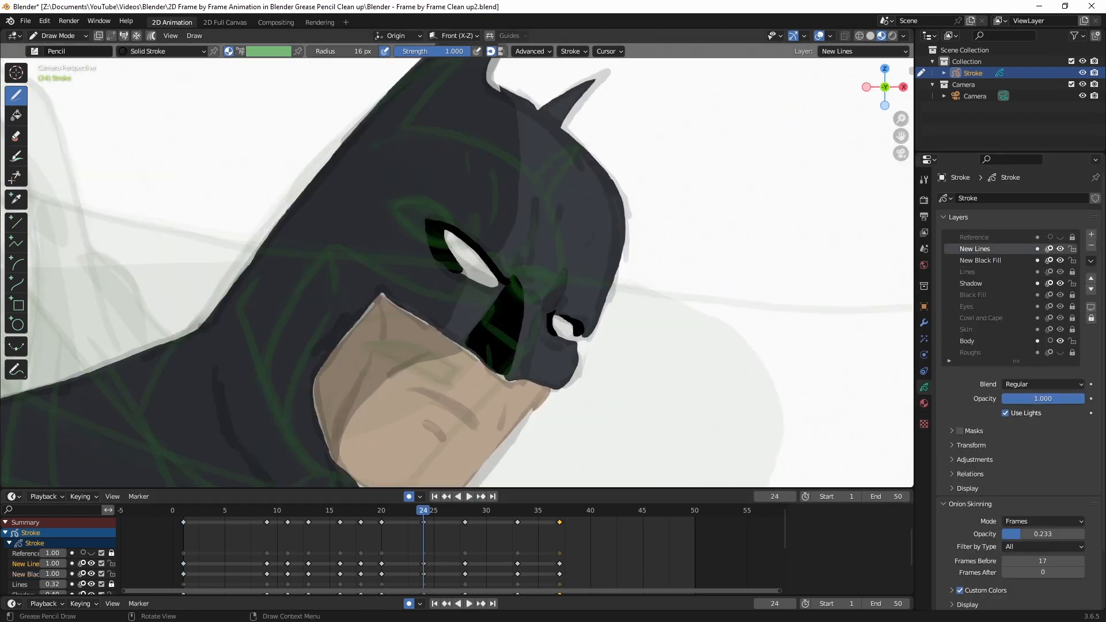
drag(484, 76, 595, 333)
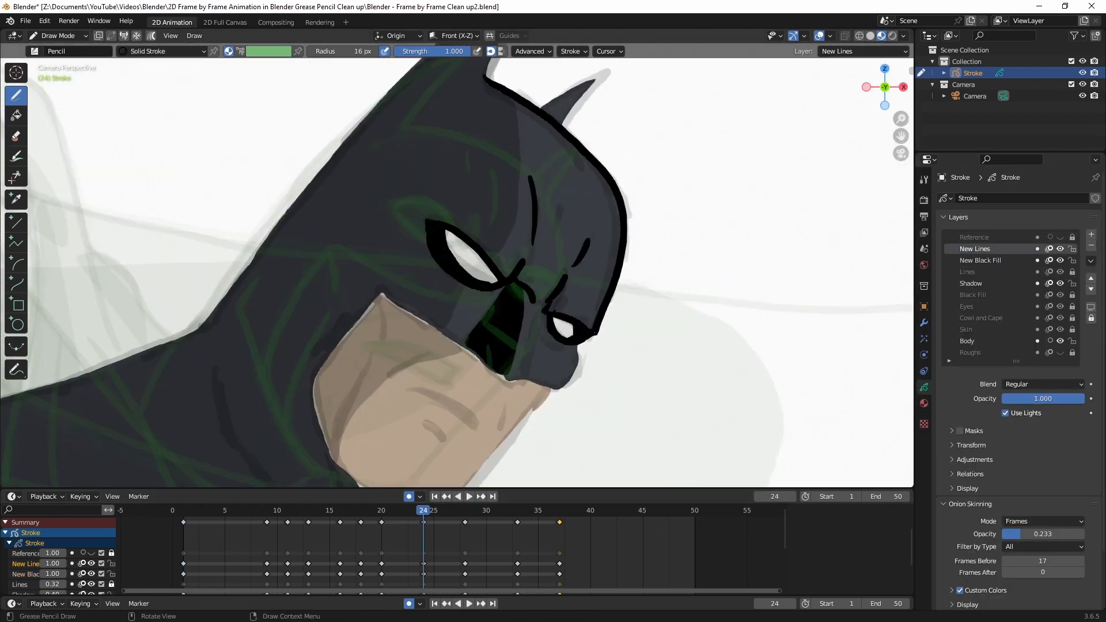
Step: Ink the mask's lower edge, the jaw outline and the cheek and mouth creases at frame 24 on New Lines
click(981, 260)
click(924, 403)
click(968, 281)
click(971, 201)
click(924, 387)
click(975, 249)
drag(381, 292, 361, 487)
drag(367, 365, 333, 463)
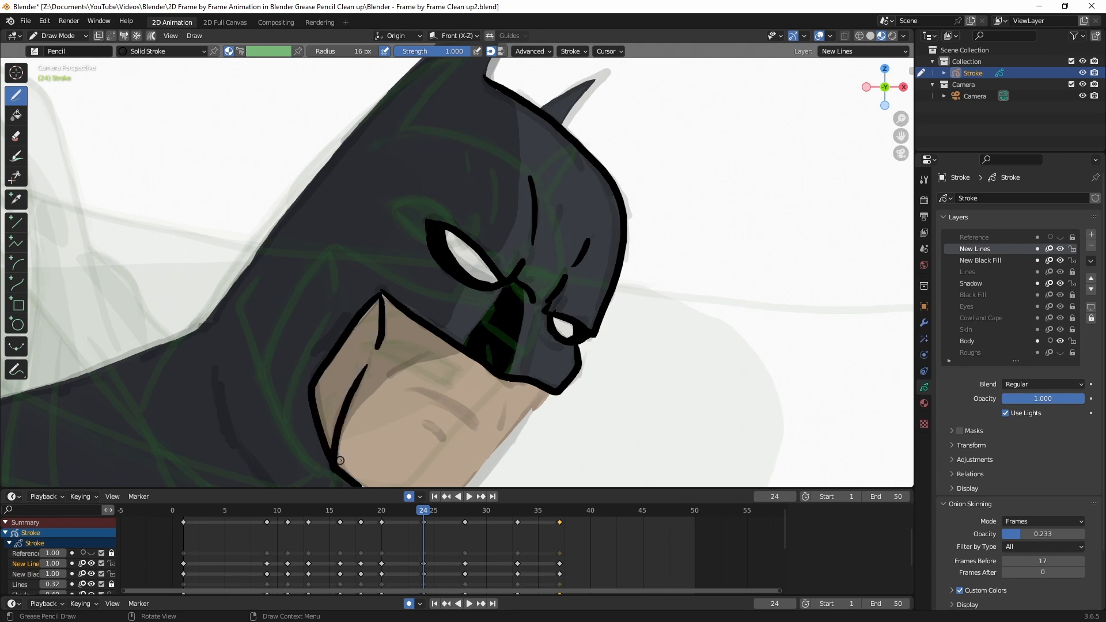
drag(408, 385, 484, 429)
scroll(473, 377, down, 2)
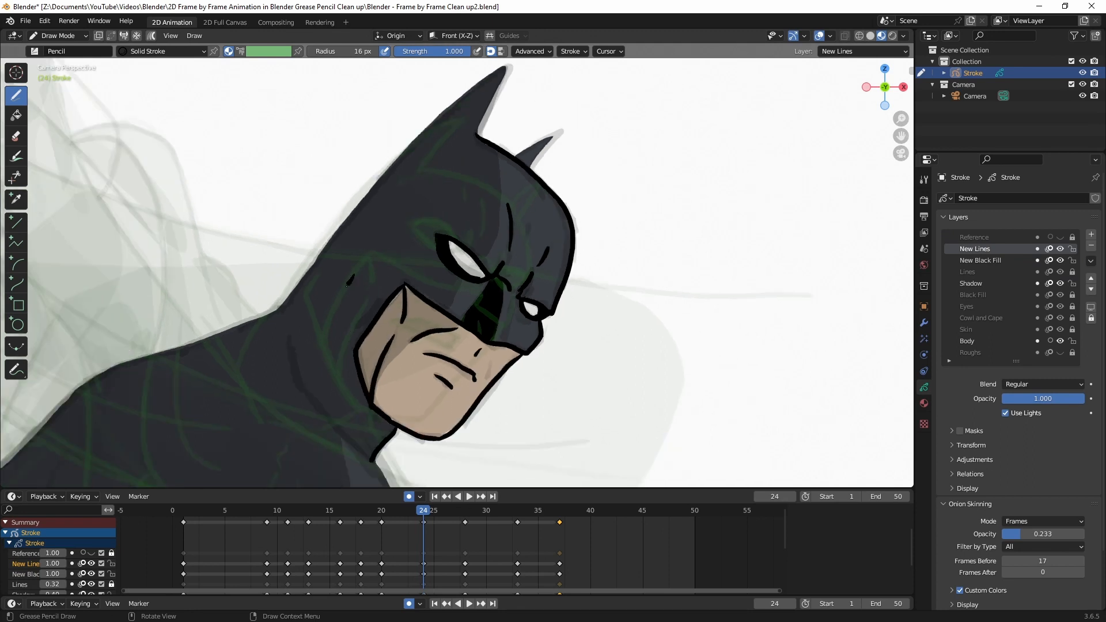
scroll(292, 287, down, 6)
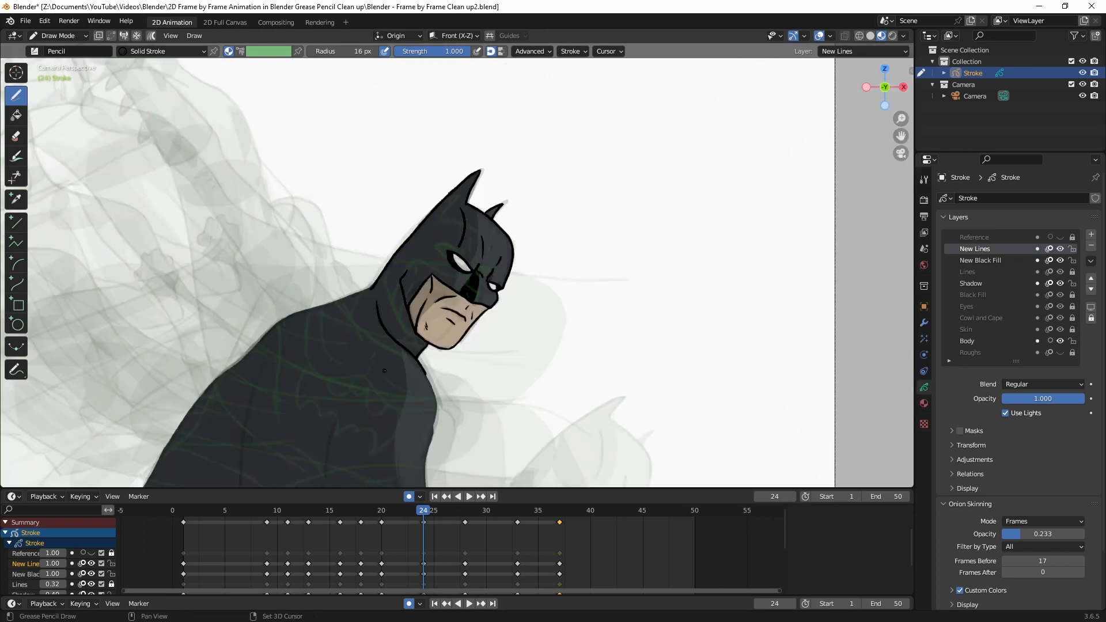
Step: Save the file and play back the animation to review the inked keyframes
key(ctrl+s)
click(469, 496)
click(468, 496)
key(ctrl+s)
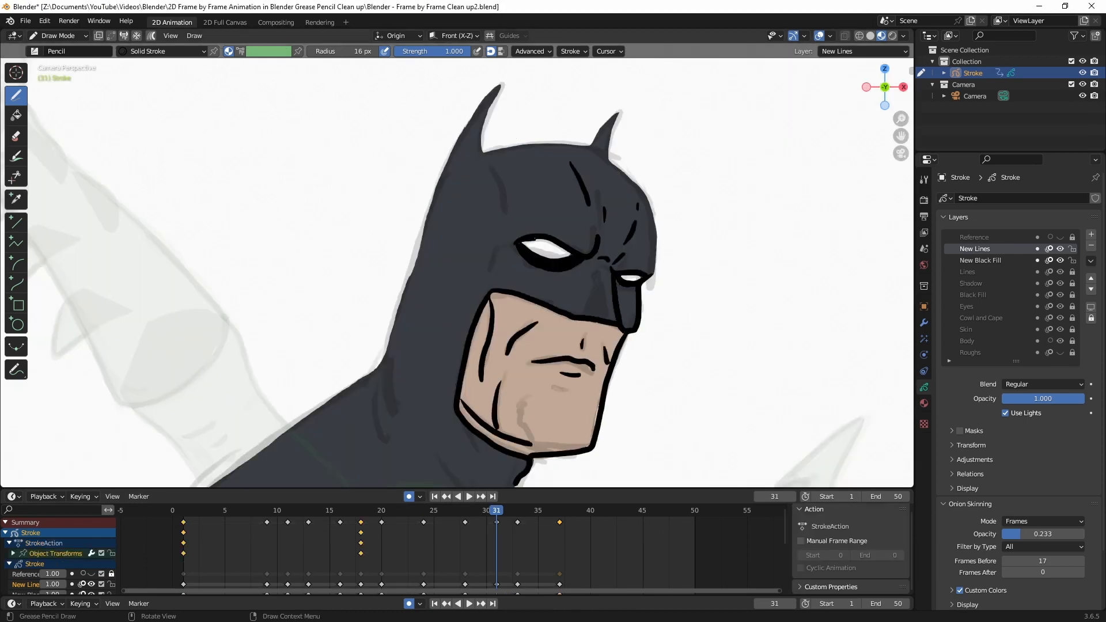
Step: Ink the ears, cowl outline, neck folds and under-jaw line at frame 31 on New Lines
drag(500, 84, 386, 336)
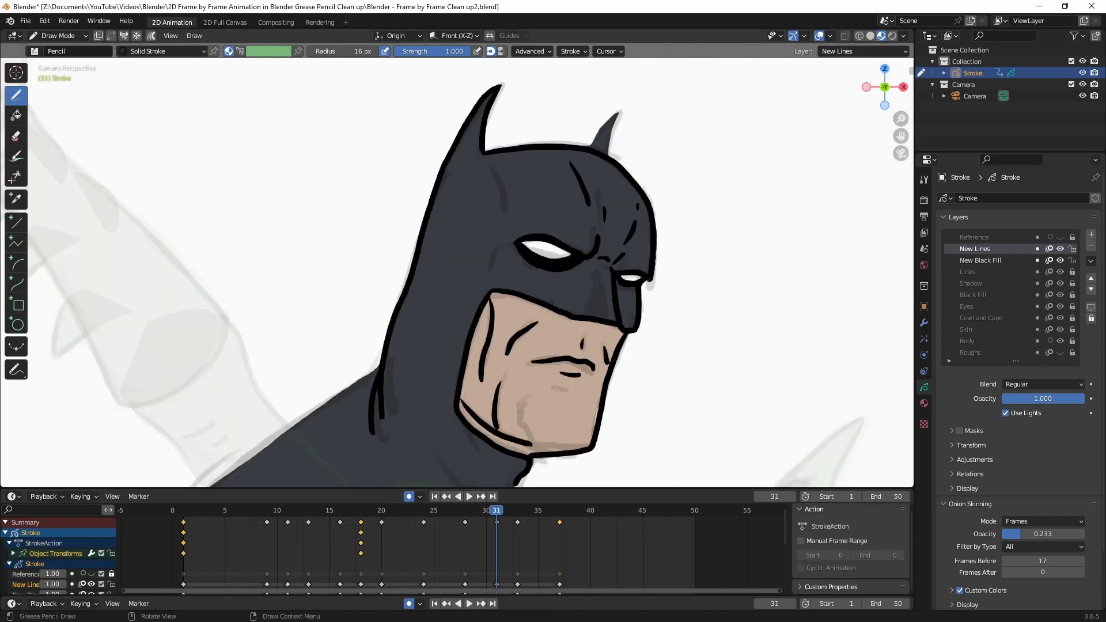
drag(478, 423, 530, 453)
scroll(530, 438, down, 3)
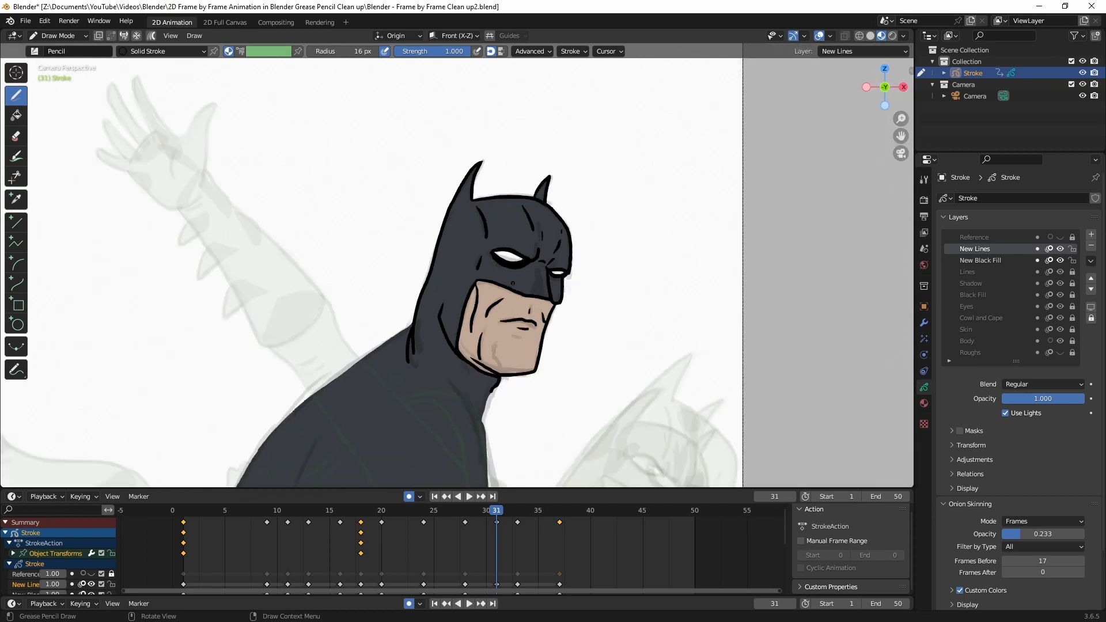
Step: Ink the cape's outer edges and long folds down to the camera border at frame 31
shift+middle_drag(411, 345, 541, 176)
drag(540, 160, 481, 201)
drag(616, 363, 638, 487)
scroll(567, 409, down, 1)
shift+middle_drag(567, 410, 580, 271)
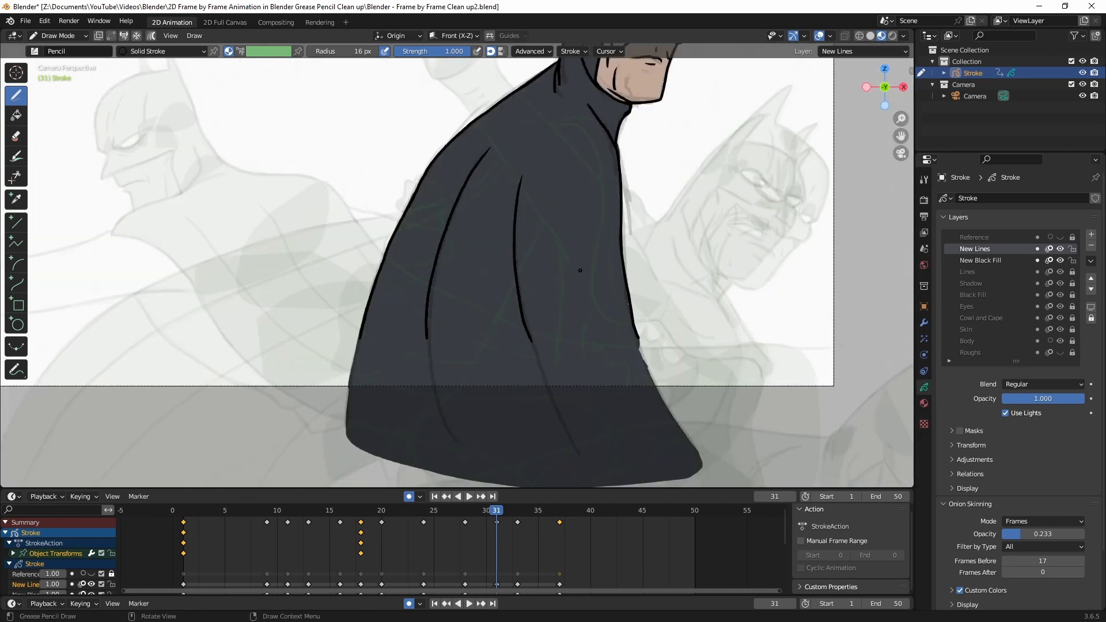
shift+middle_drag(581, 210, 525, 442)
Step: Unlock the color layers and move the keyframe drawn at frame 31 back to frame 28 in the enlarged timeline
mouse_move(497, 512)
mouse_down()
mouse_move(363, 517)
mouse_move(495, 512)
mouse_move(486, 512)
mouse_up()
scroll(488, 507, down, 3)
drag(488, 488, 489, 334)
drag(1072, 272, 1073, 341)
drag(487, 367, 463, 367)
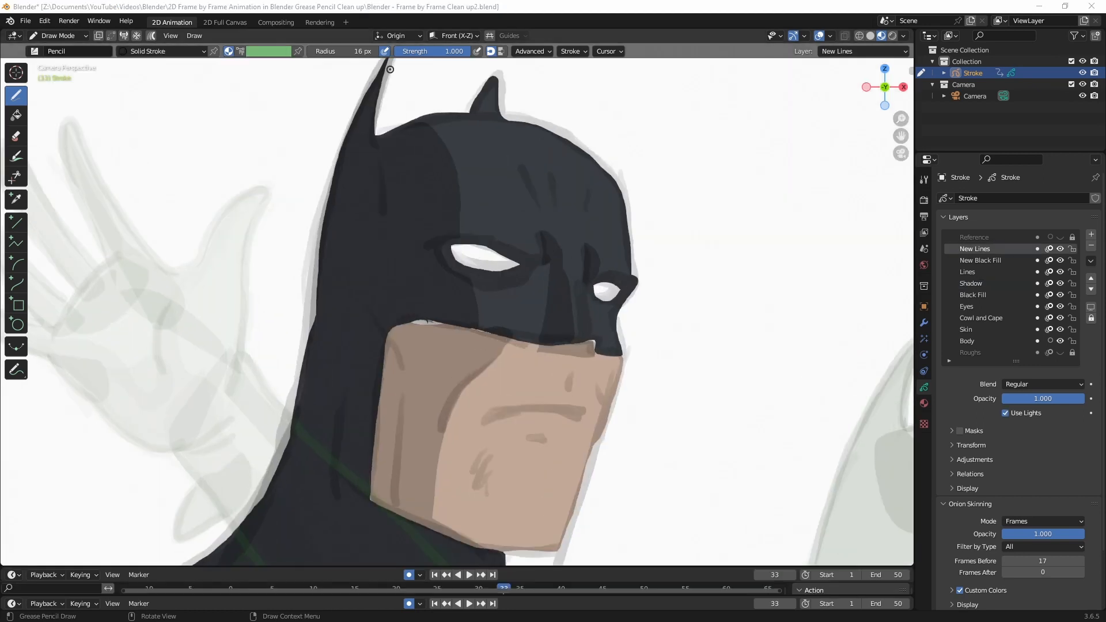
Step: Ink the cowl, mask edge, jaw and facial lines at frame 33 and add black fills on the nose and neck
mouse_move(398, 95)
mouse_down()
mouse_move(260, 562)
mouse_move(579, 196)
mouse_move(594, 348)
mouse_up()
drag(402, 318, 541, 508)
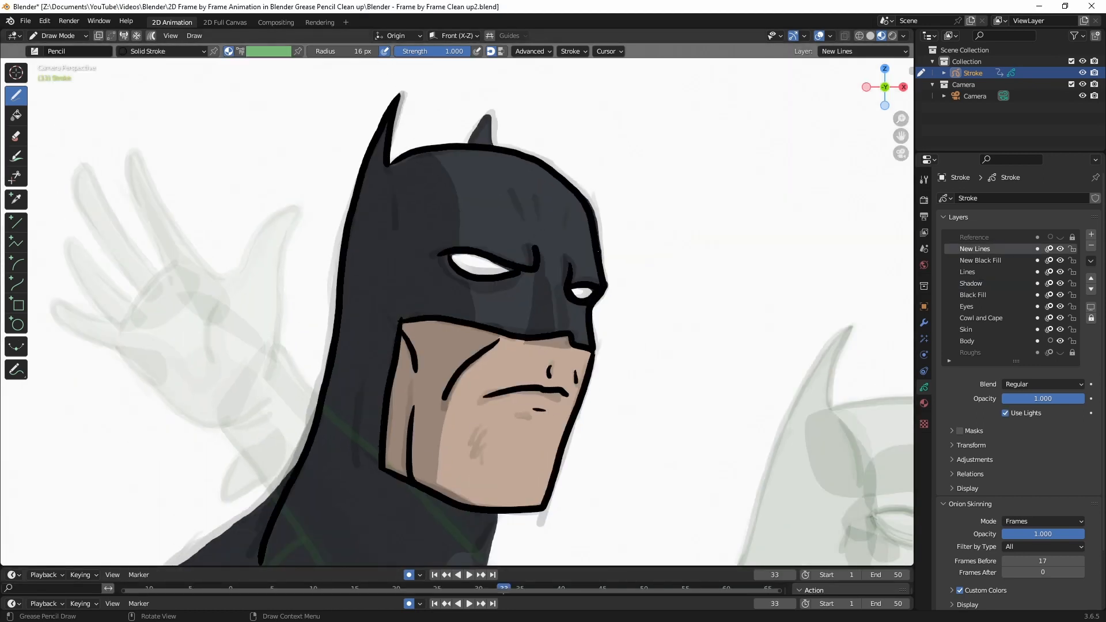
drag(546, 268, 550, 331)
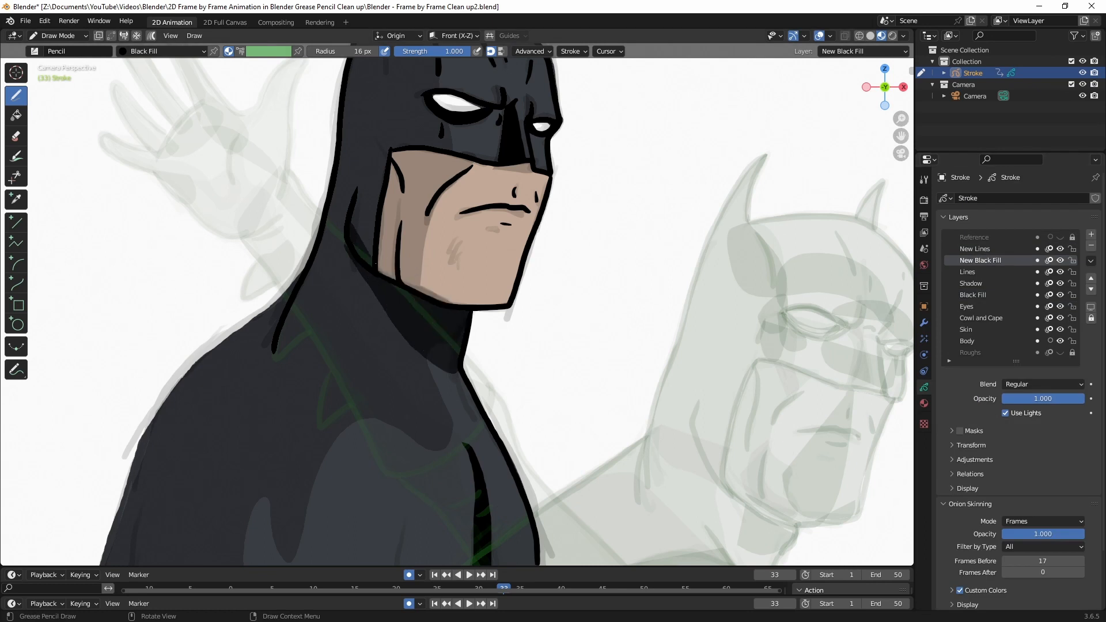
drag(376, 263, 363, 191)
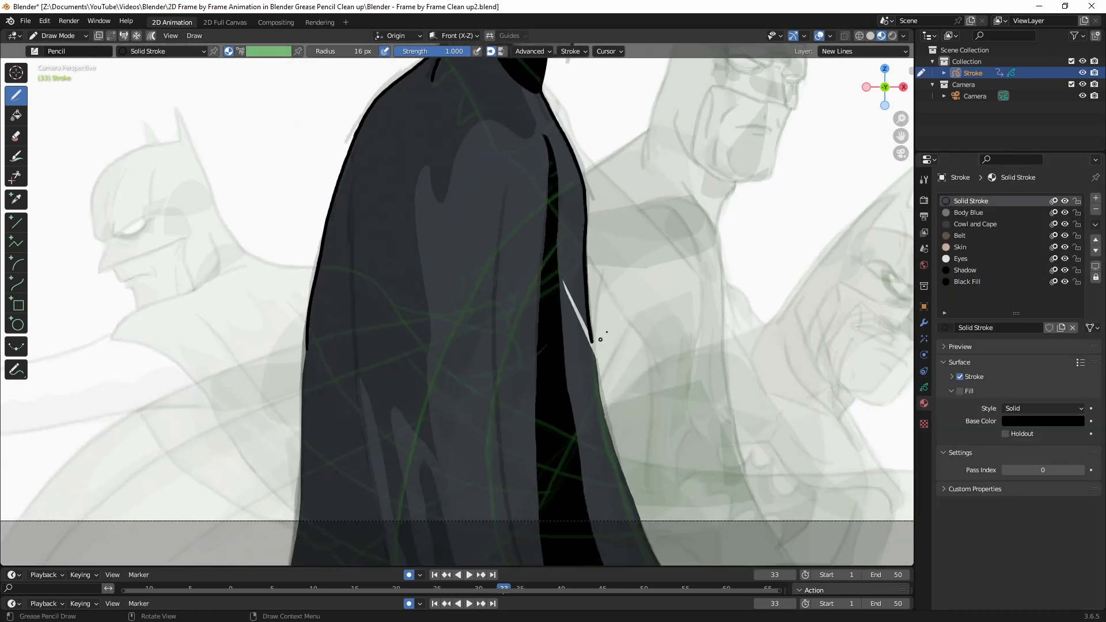
Step: Ink the cape's side edges and long vertical folds at frame 33 on New Lines with Solid Stroke
click(924, 387)
drag(591, 329, 661, 552)
drag(507, 176, 520, 559)
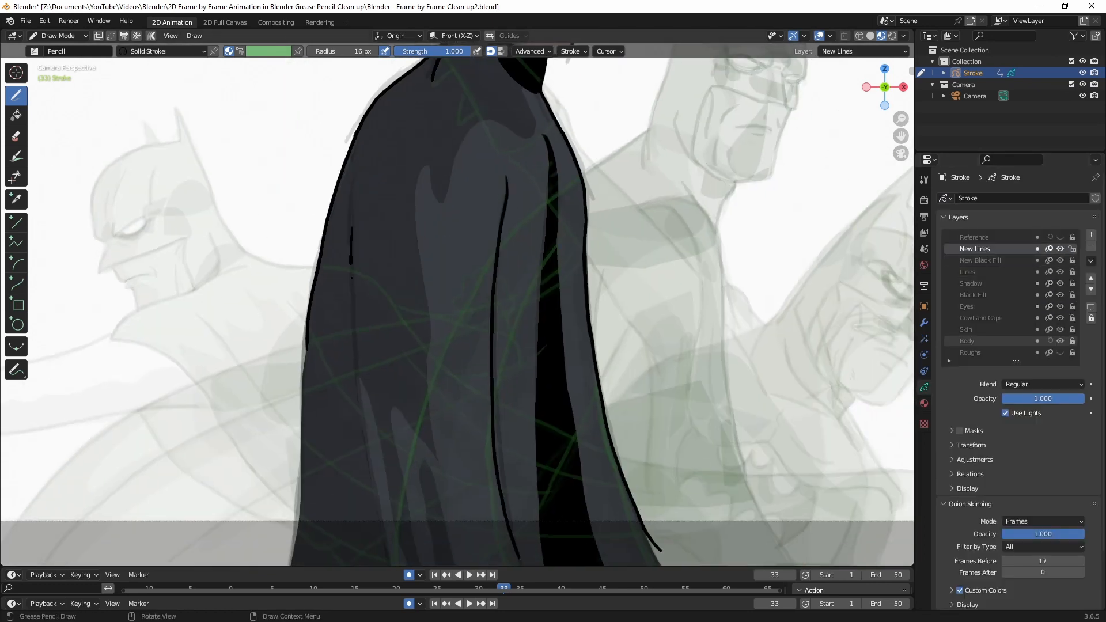
drag(352, 229, 397, 554)
drag(439, 165, 419, 382)
drag(443, 399, 479, 565)
drag(308, 344, 301, 564)
Step: Ink the jaw, facial lines, ears and cowl outline at frame 37 on New Lines with Solid Stroke
click(925, 404)
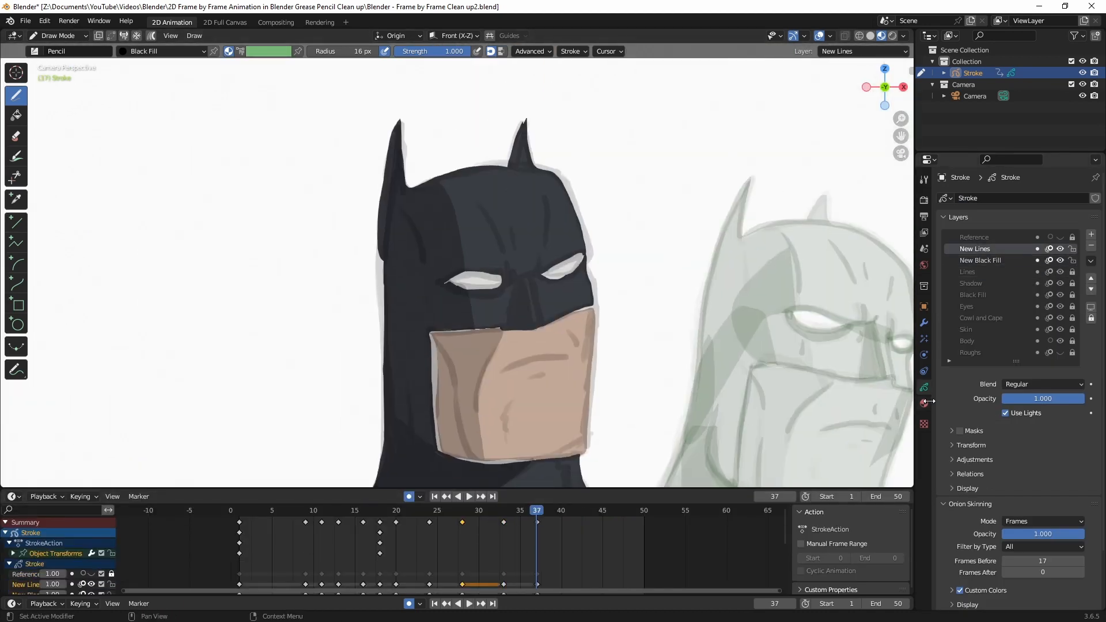
click(924, 404)
click(970, 201)
drag(429, 333, 561, 459)
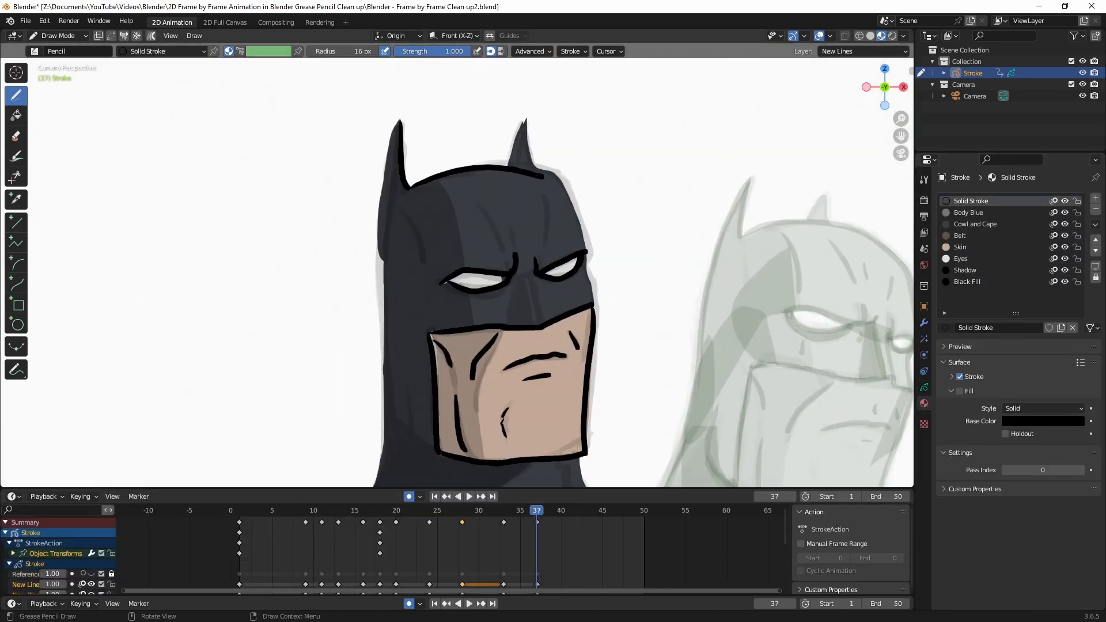
drag(408, 186, 589, 252)
drag(507, 164, 534, 164)
drag(406, 186, 378, 464)
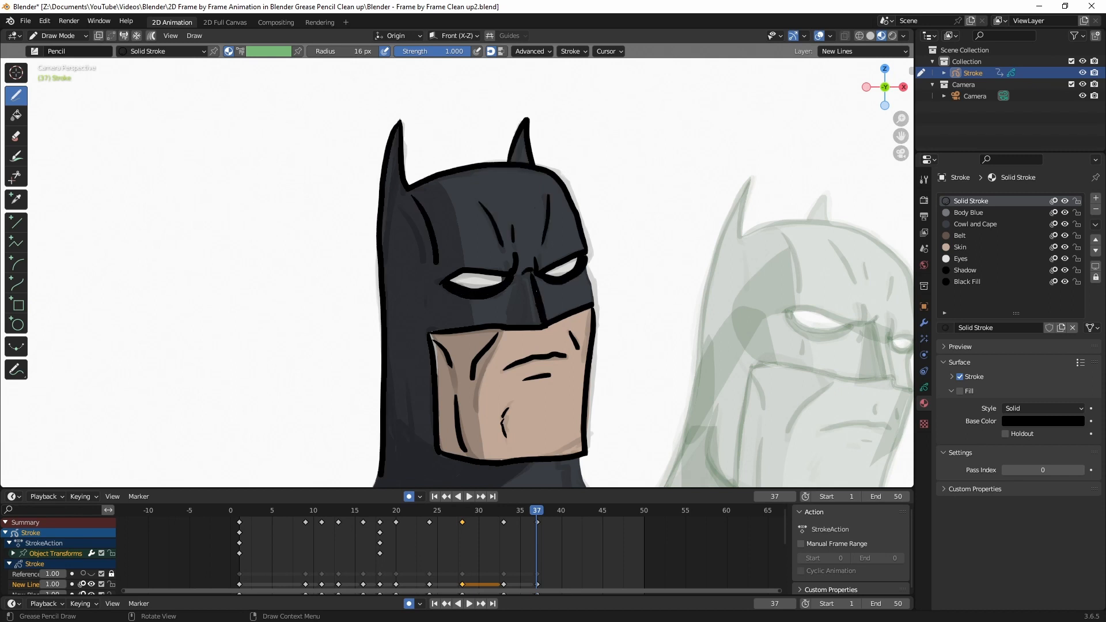
Step: Ink the collar fold across the shoulder at frame 37 and play back the animation
scroll(536, 291, up, 2)
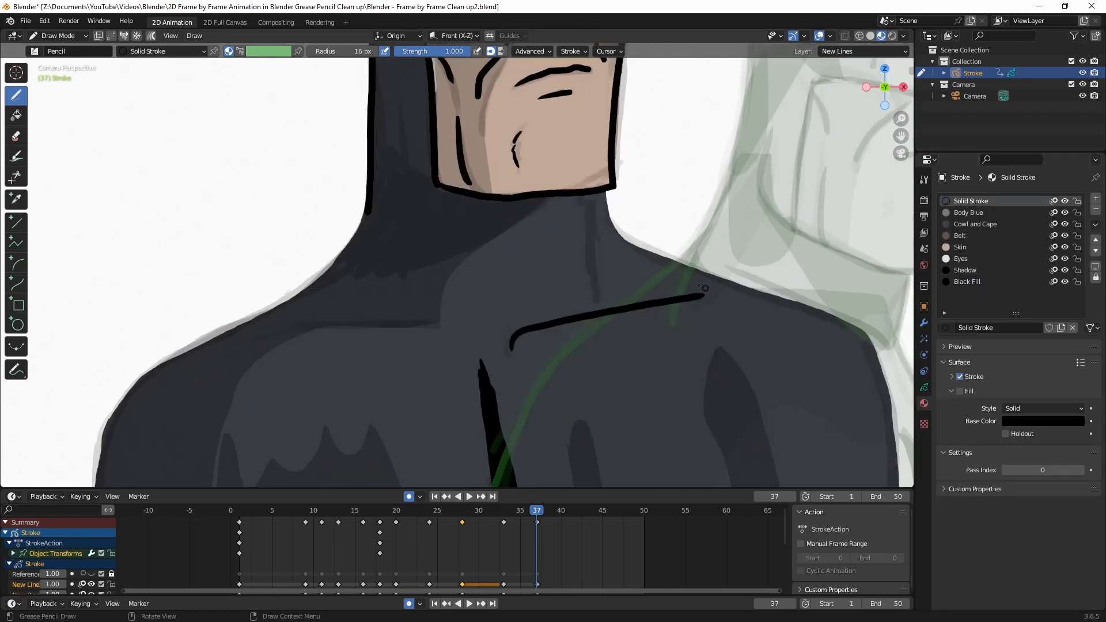
drag(465, 320, 257, 339)
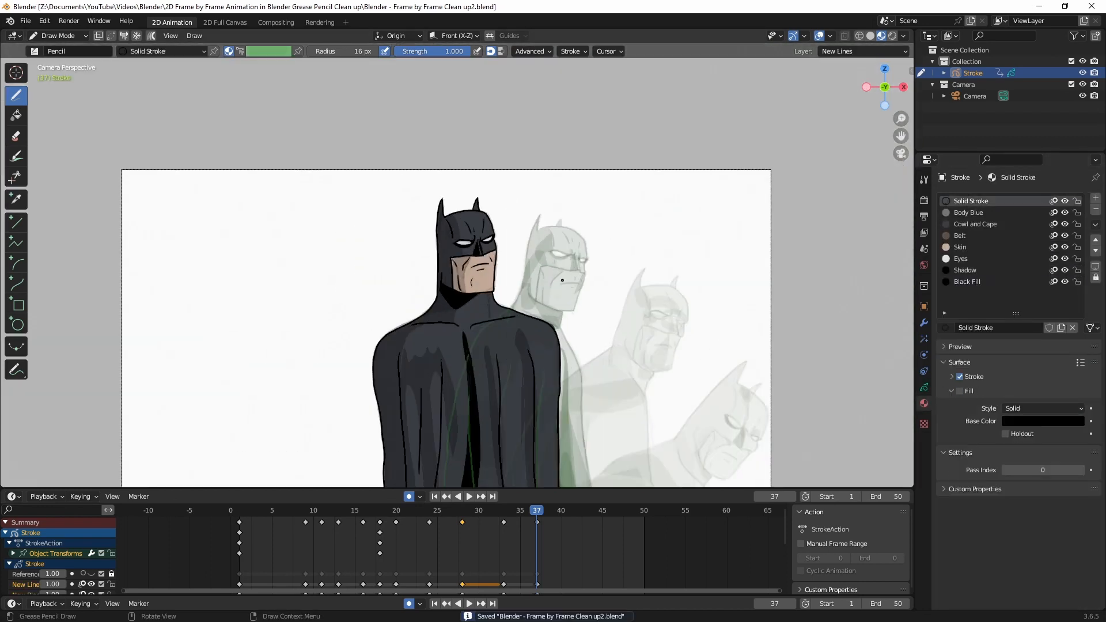
click(469, 496)
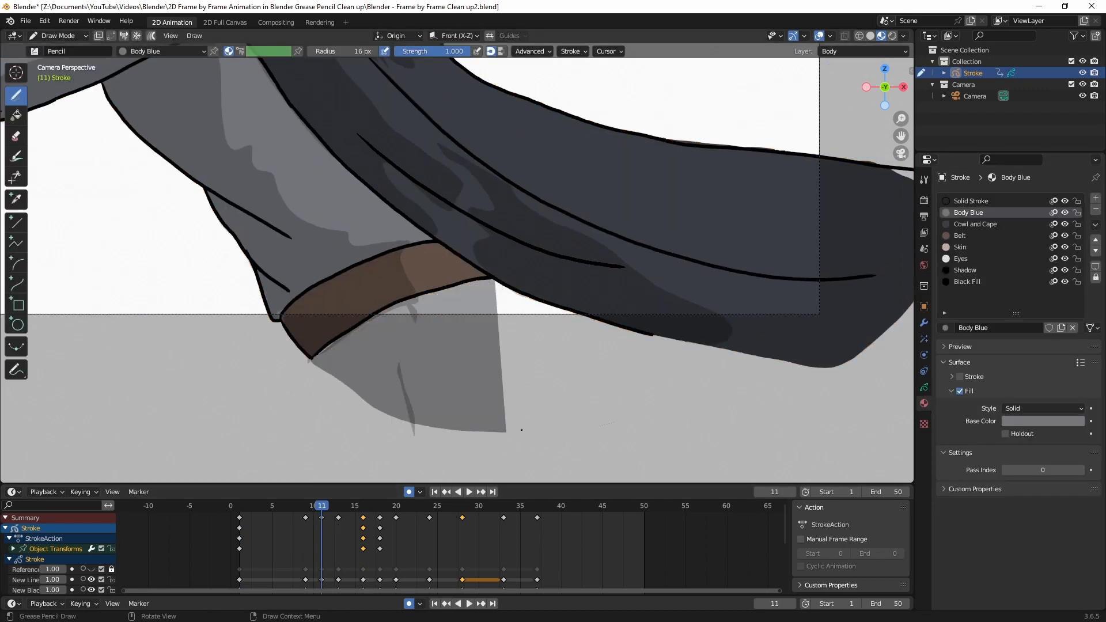
Step: Retouch the torso fill at frame 18 on the Body layer with the Body Blue material
click(972, 283)
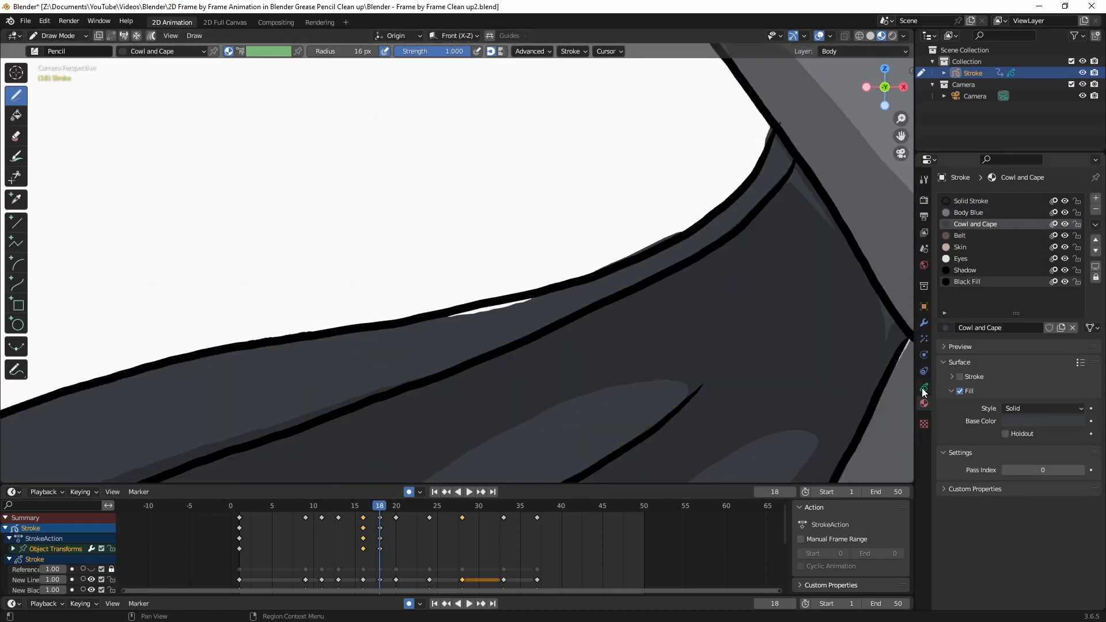
click(924, 388)
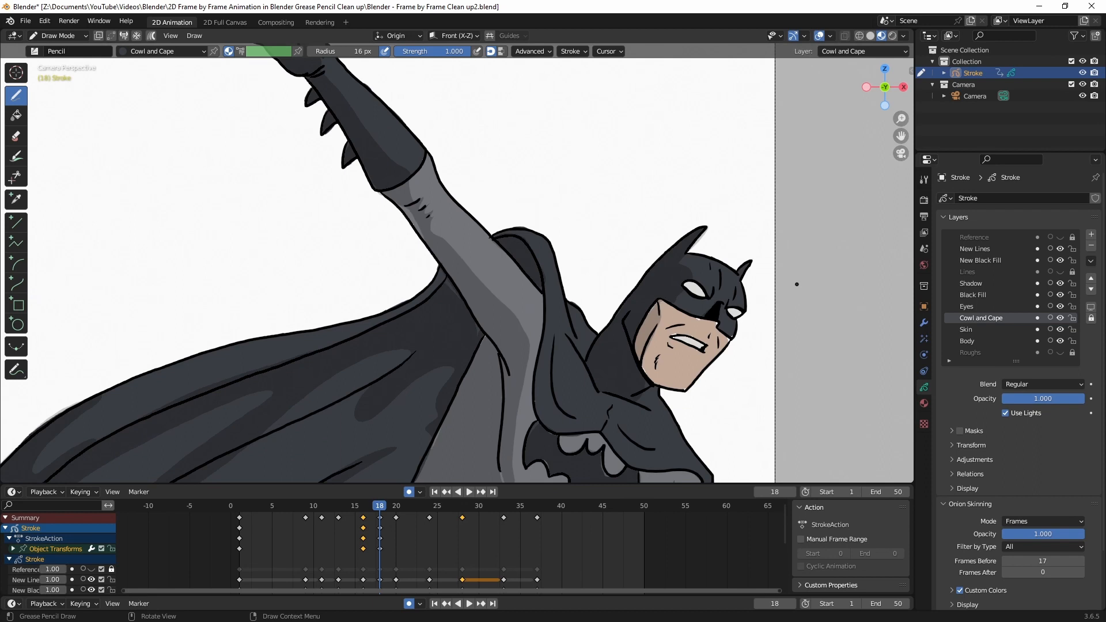
shift+middle_drag(797, 284, 697, 131)
scroll(785, 384, up, 4)
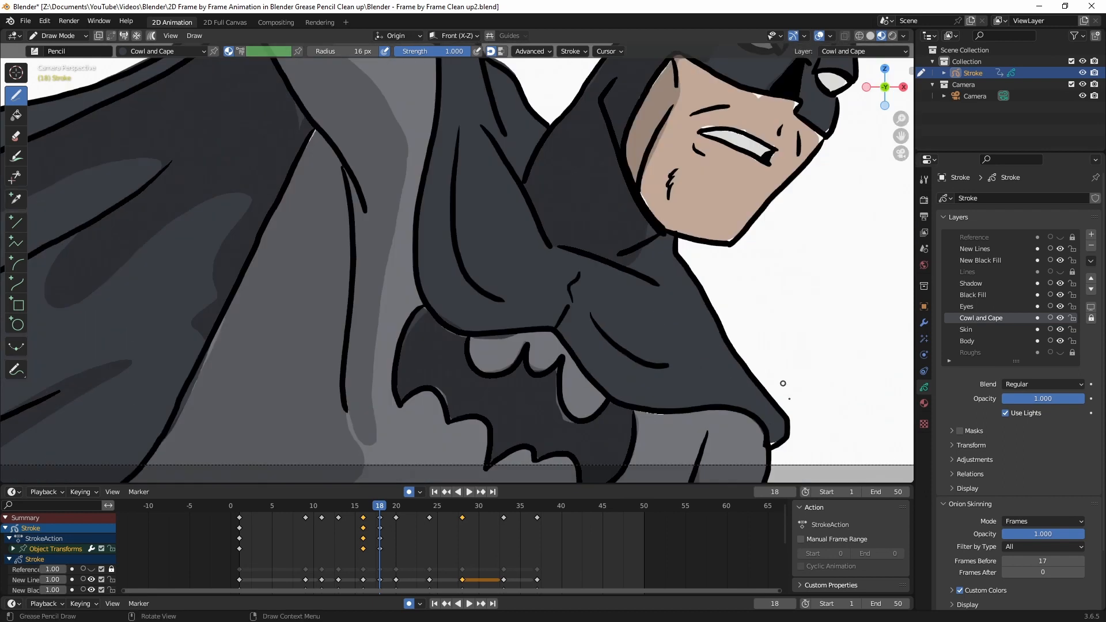
shift+middle_drag(784, 384, 698, 224)
click(967, 341)
click(924, 403)
click(969, 212)
shift+middle_drag(110, 244, 374, 415)
scroll(461, 265, down, 4)
Step: Erase the cape fill spilling past the outline above the chest emblem at frame 18 on the Cowl and Cape layer
click(975, 225)
click(924, 387)
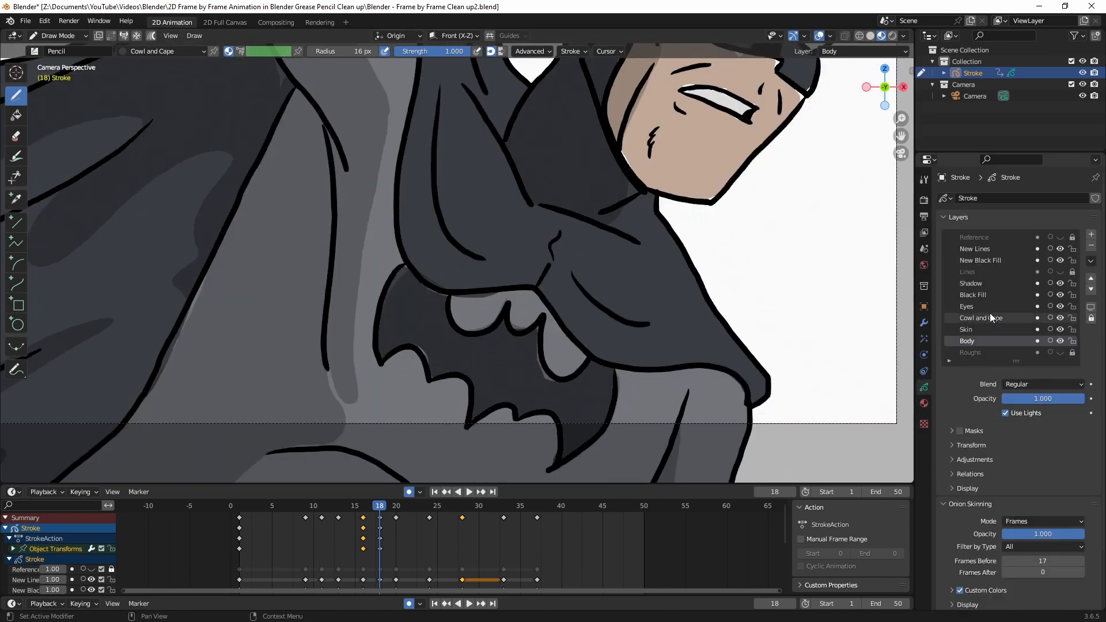
click(989, 318)
scroll(403, 294, up, 4)
shift+middle_drag(495, 312, 426, 192)
mouse_move(404, 196)
ctrl+mouse_down()
mouse_move(425, 192)
mouse_move(380, 193)
ctrl+mouse_up()
Step: Retouch the chest's shadow and body fills at frame 18 on the Shadow and Body layers
click(971, 284)
click(924, 404)
click(965, 270)
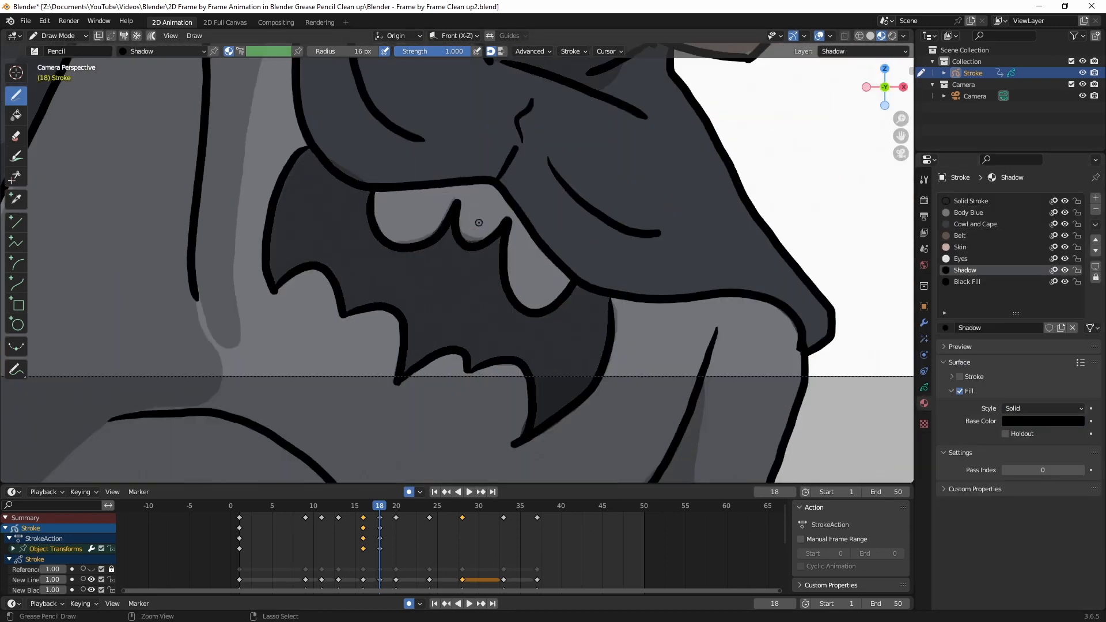
click(924, 387)
click(967, 341)
shift+middle_drag(610, 404, 461, 374)
scroll(404, 259, down, 3)
click(972, 284)
click(924, 404)
scroll(263, 261, up, 1)
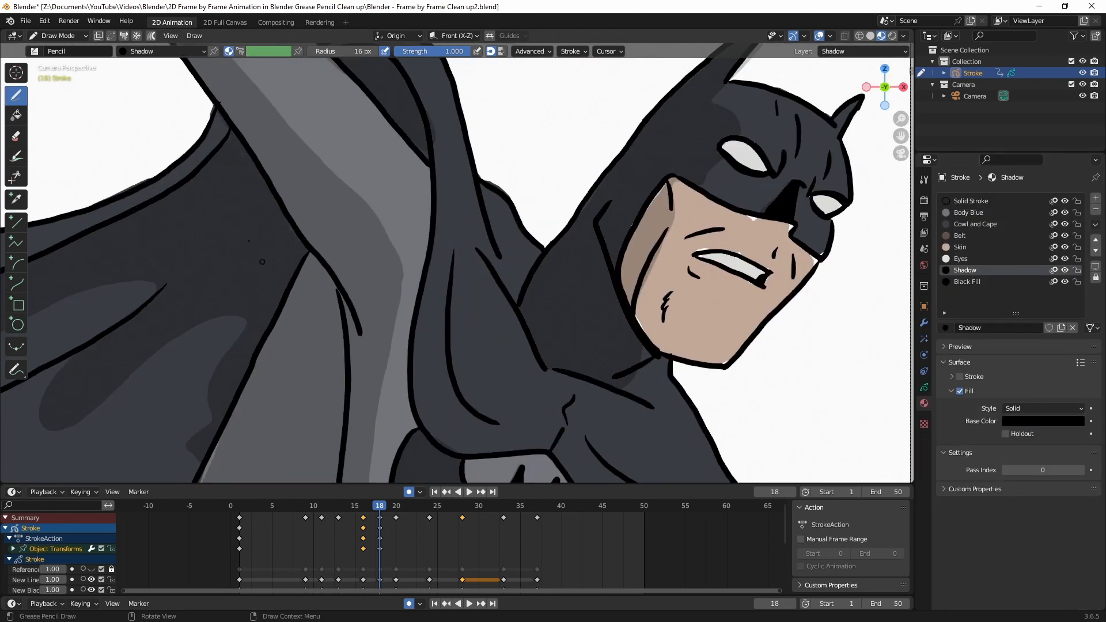
Step: Fill the neck shadow behind the jaw at frame 18 with Black Fill on the New Black Fill layer
click(924, 387)
click(979, 261)
click(924, 403)
click(968, 282)
drag(598, 226, 655, 353)
Step: Add the missing cowl crease below the ear at frame 18 on New Lines with Solid Stroke
click(924, 387)
click(924, 403)
click(971, 201)
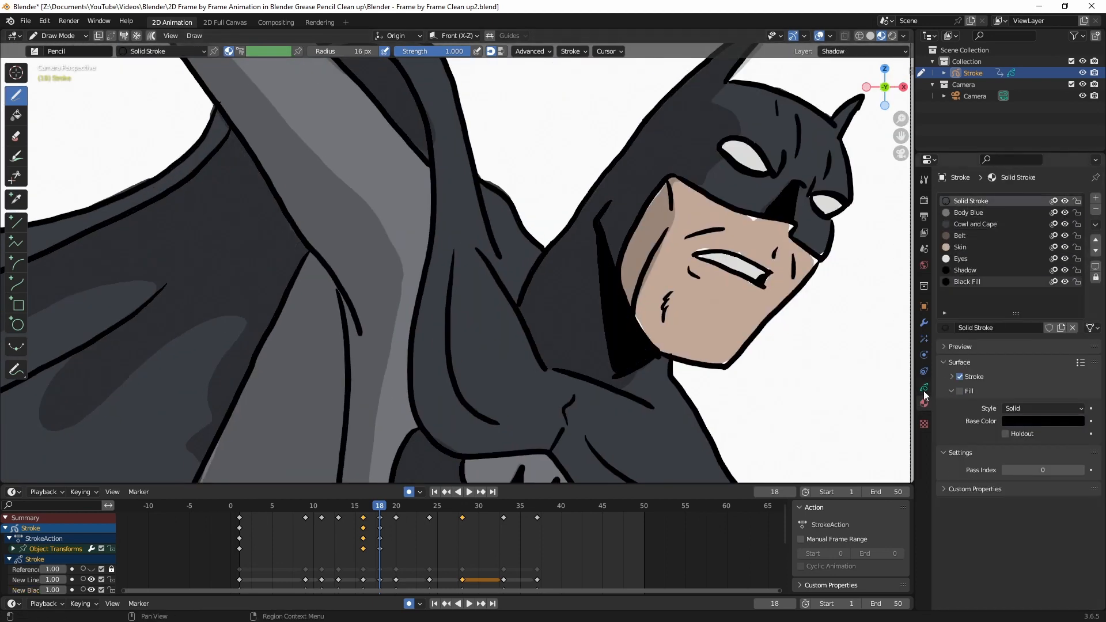
click(924, 387)
click(975, 249)
Step: Retouch the face fill at frame 18 with Skin on the Skin layer, and return to Solid Stroke on New Lines
click(965, 329)
click(924, 404)
click(960, 247)
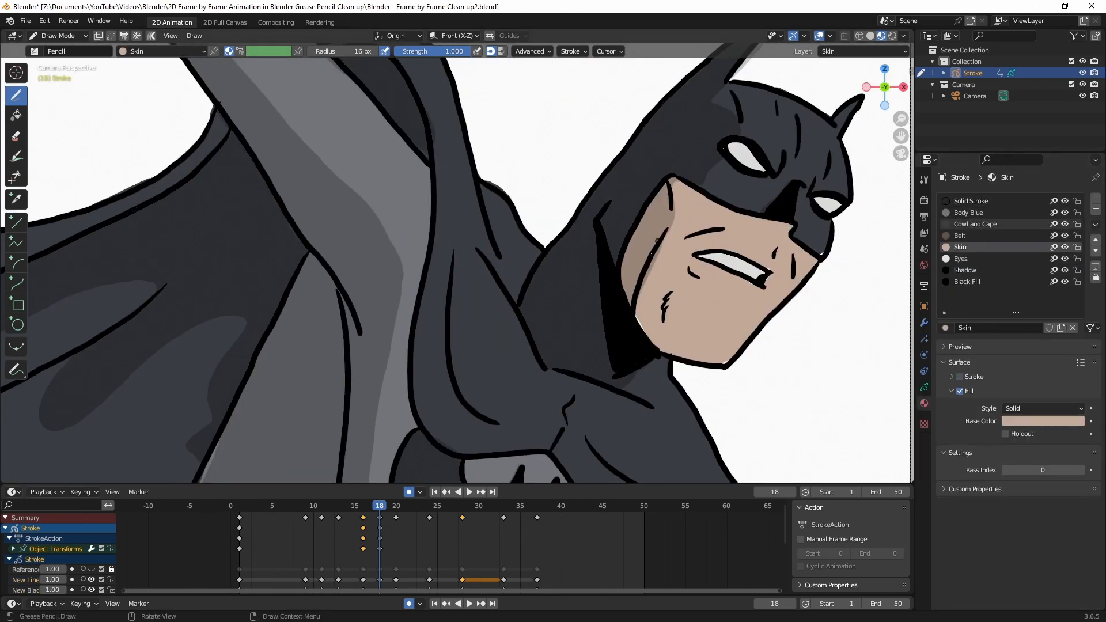
click(972, 201)
click(924, 387)
click(924, 404)
click(924, 387)
click(975, 249)
scroll(744, 163, up, 3)
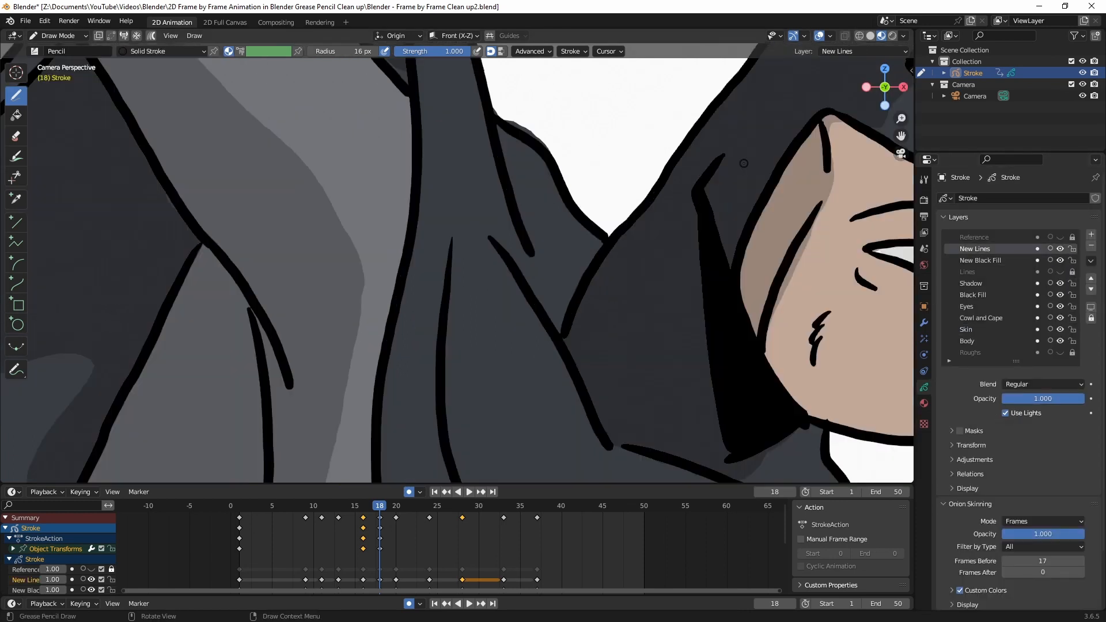
Step: Retouch the cape and torso shadows at frame 18 on the Shadow layer, and save the file
shift+middle_drag(744, 163, 283, 307)
scroll(449, 271, down, 6)
shift+middle_drag(345, 259, 530, 271)
scroll(530, 271, up, 5)
click(971, 283)
click(924, 404)
click(965, 270)
shift+middle_drag(402, 136, 513, 415)
shift+middle_drag(720, 437, 444, 314)
scroll(445, 314, down, 5)
click(395, 508)
key(ctrl+s)
Step: Ink the missing cape outline from the neck down the upper back at frame 24
click(429, 507)
scroll(608, 251, up, 3)
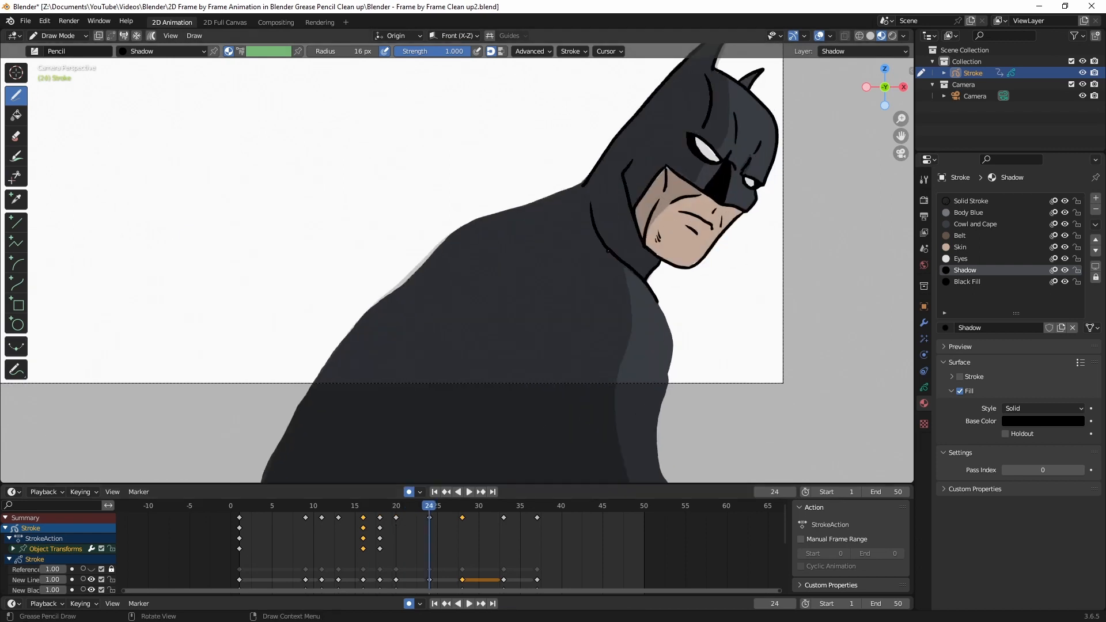
drag(583, 183, 453, 233)
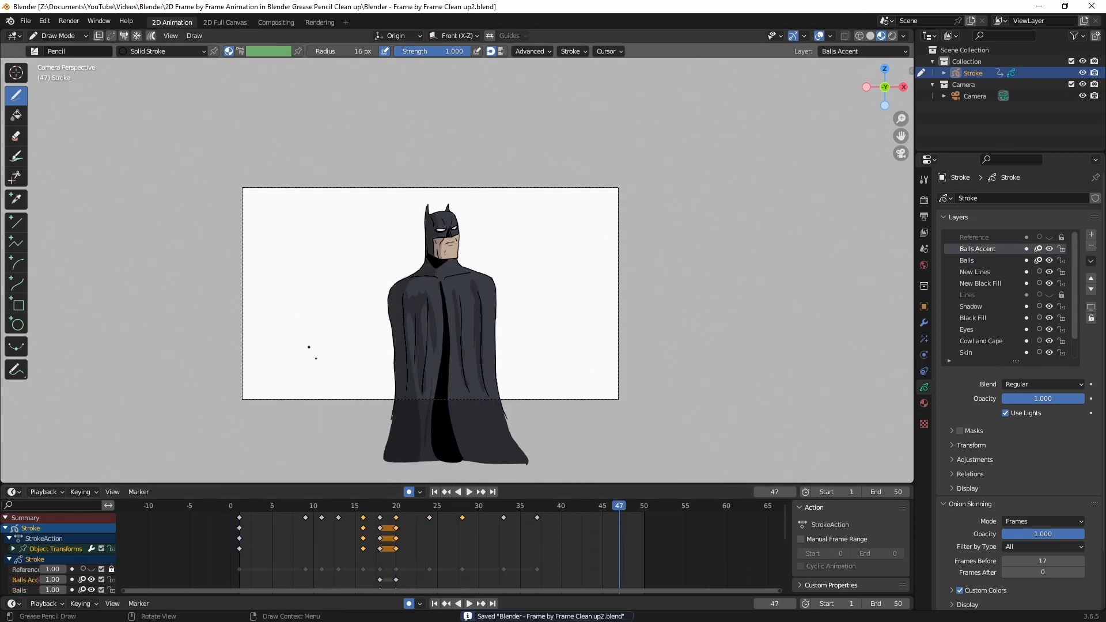
Step: Scale the selected end keyframes to spread them to frames 26, 32, 38 and 44, and play back in Edit Mode
click(420, 449)
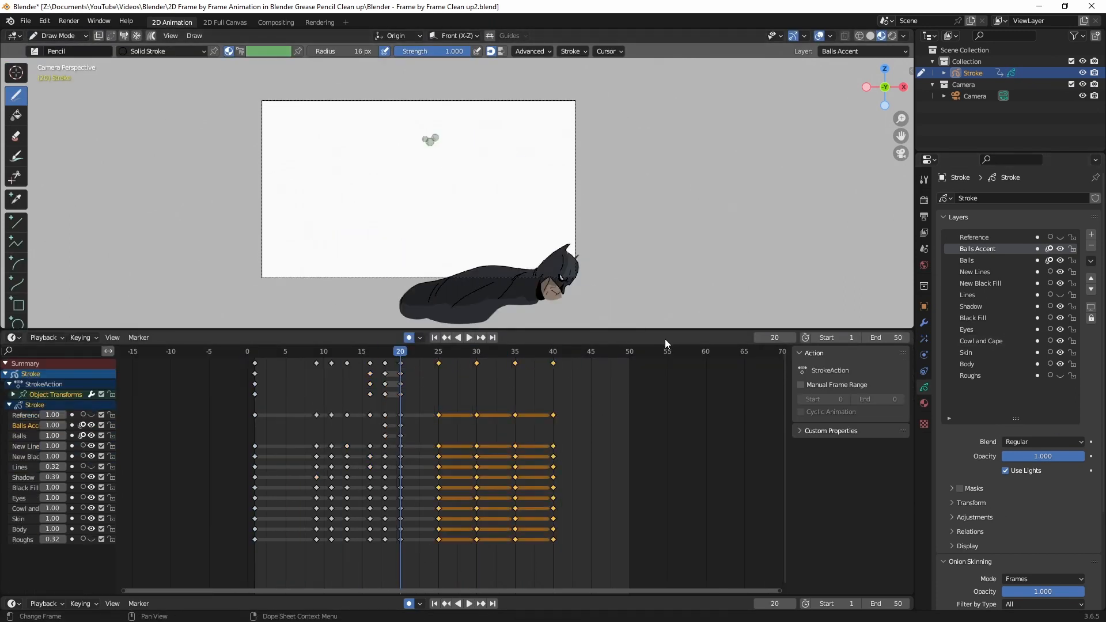
key(s)
key(space)
key(Tab)
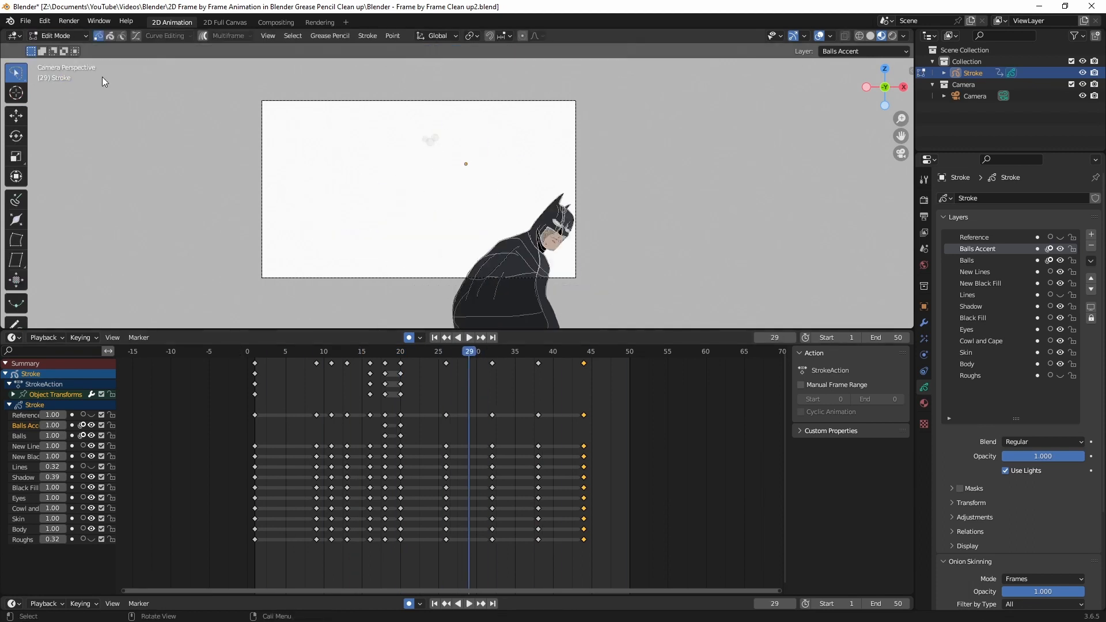
Step: Paste the copied drawing at frame 29, move it into position as an inbetween pose, and play back the transition
key(ctrl+v)
key(ctrl+v)
scroll(530, 247, up, 1)
key(g)
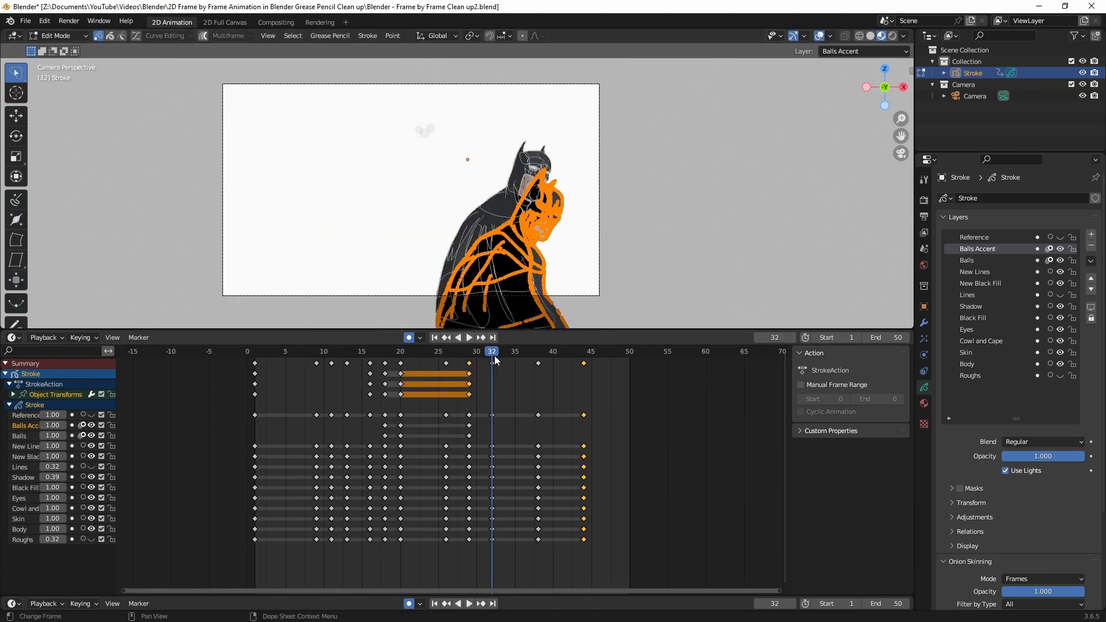
key(Tab)
key(space)
key(space)
key(Tab)
scroll(643, 262, down, 1)
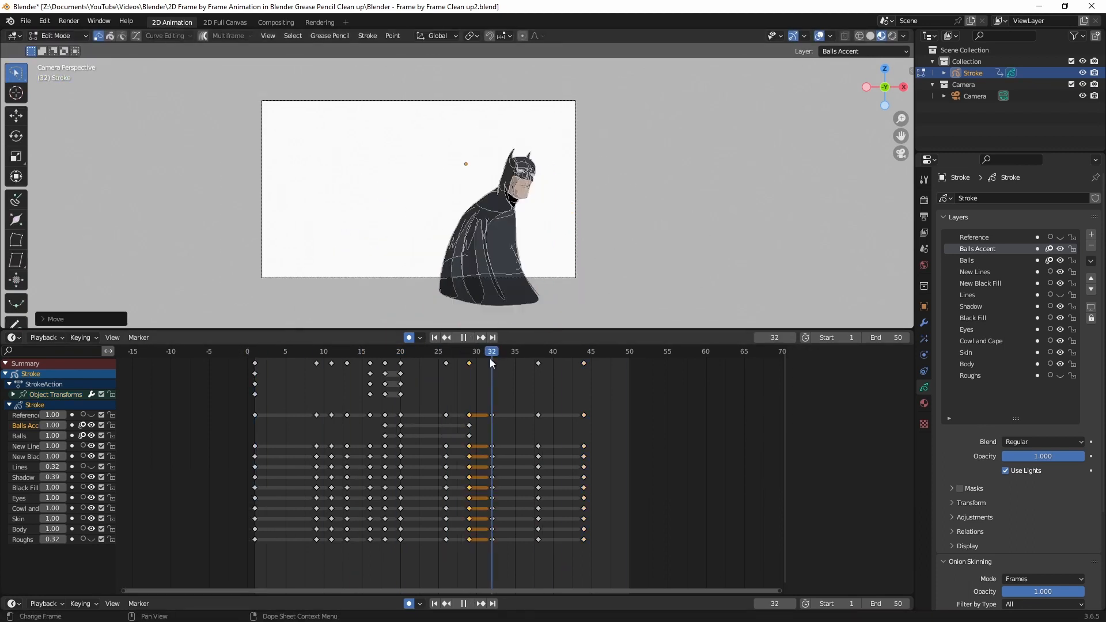
Step: Duplicate keyframes to create additional inbetweens at frames 35 and 41
drag(490, 364, 254, 364)
key(Tab)
key(shift+d)
click(504, 353)
click(515, 352)
drag(480, 348, 563, 379)
Step: Move and rotate the inbetween drawing at frame 41 toward the standing pose, and play the animation from the start
key(Tab)
key(g)
click(644, 247)
key(r)
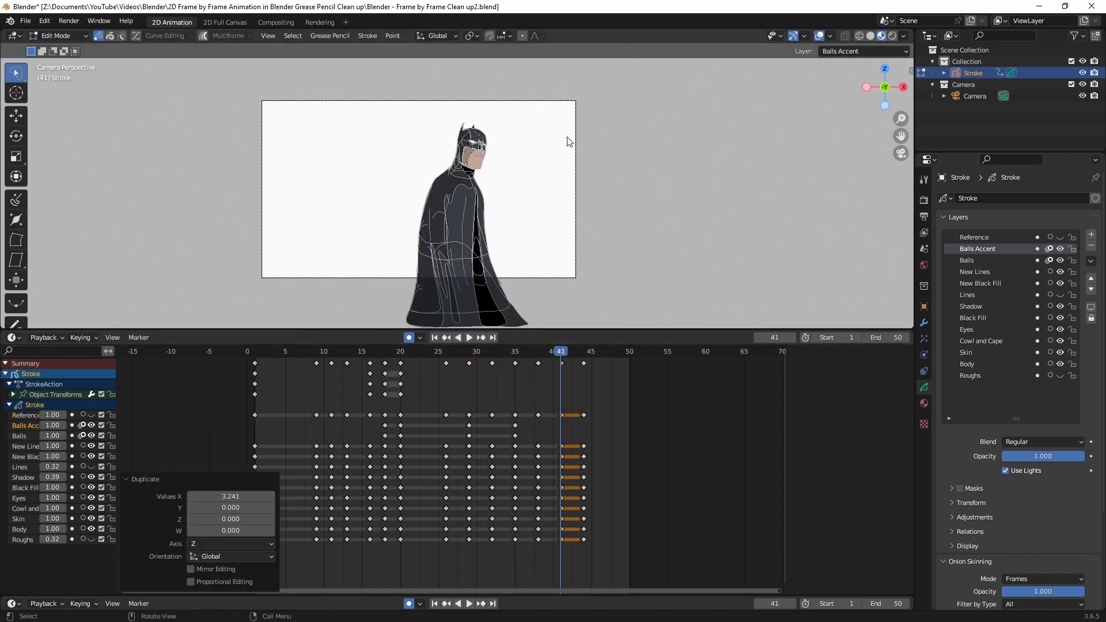
key(a)
key(shift+Left)
key(space)
key(Tab)
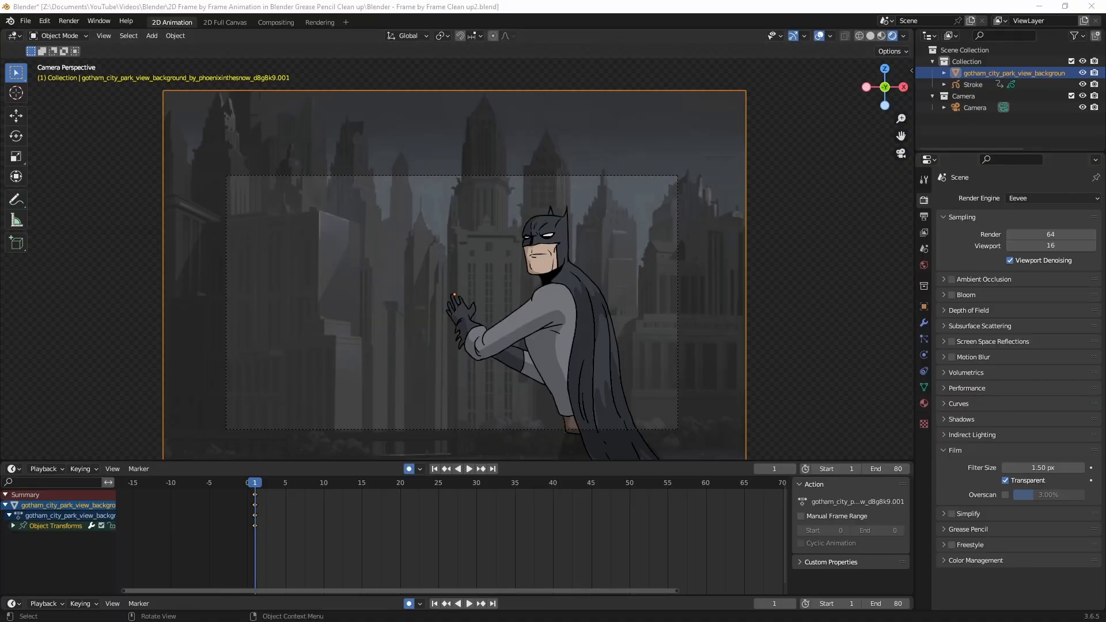
Step: Show the background image's material in an enlarged Shader Editor and render the image at frame 1
click(13, 469)
click(58, 578)
drag(288, 460, 288, 309)
drag(637, 415, 646, 415)
scroll(368, 465, down, 2)
click(69, 21)
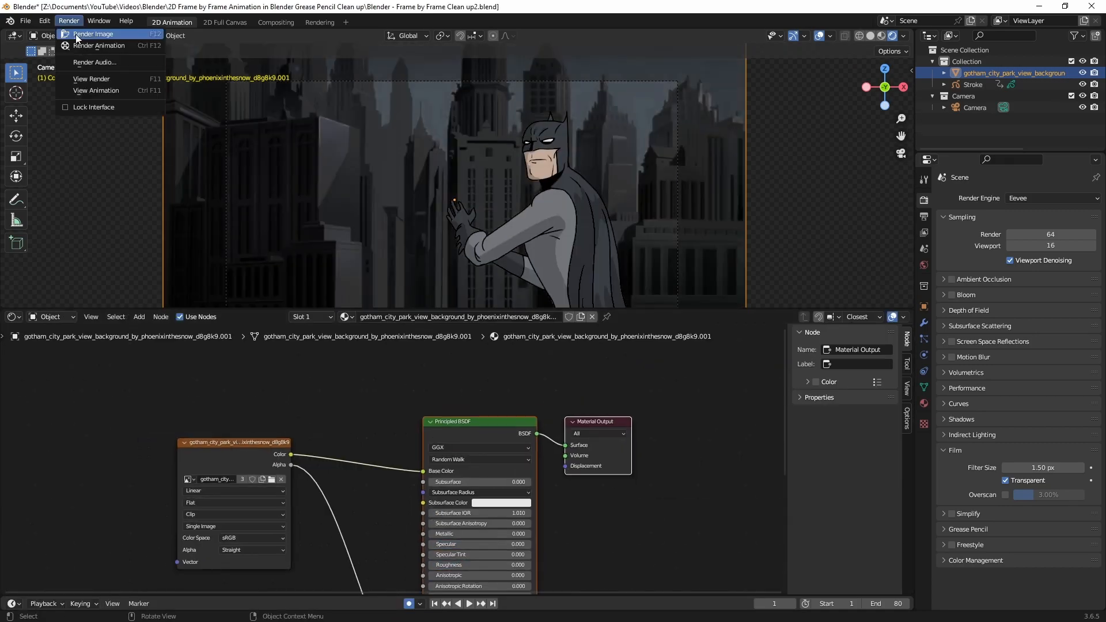
click(69, 33)
Step: Insert a Gamma node between the background image's color and the Principled BSDF, with Gamma 0.6
right_click(444, 387)
click(314, 452)
click(331, 448)
double_click(363, 484)
text(0.6)
key(Return)
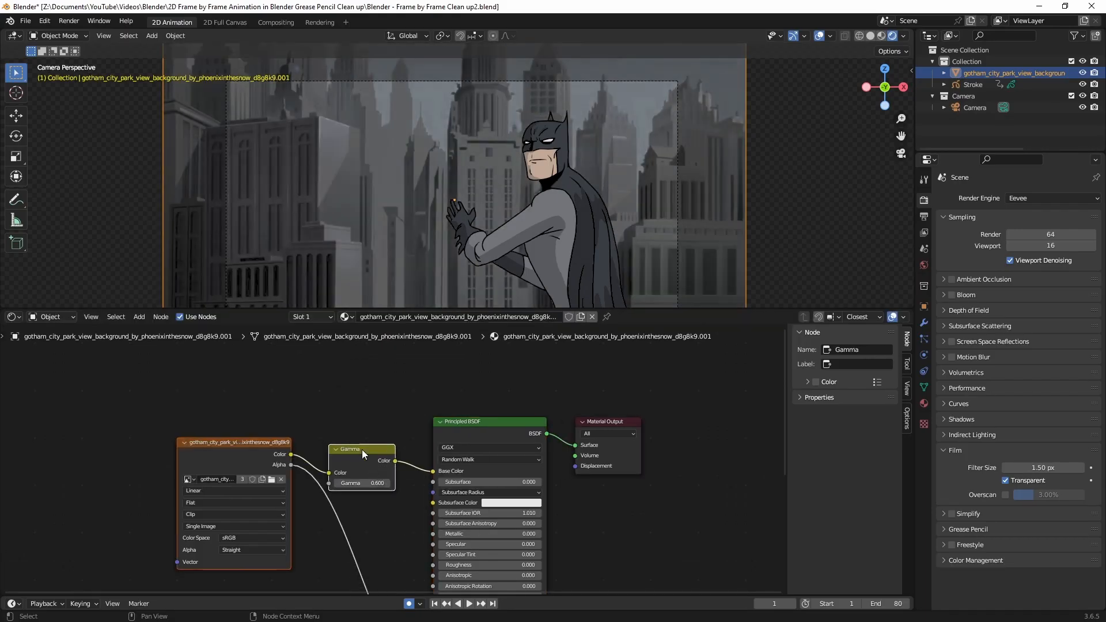
Step: Insert a Hue/Saturation/Value node after Gamma with Hue 0, Saturation 2 and Value 0.6, and space out the nodes
drag(362, 450, 242, 417)
key(shift+a)
click(331, 412)
drag(360, 454, 352, 454)
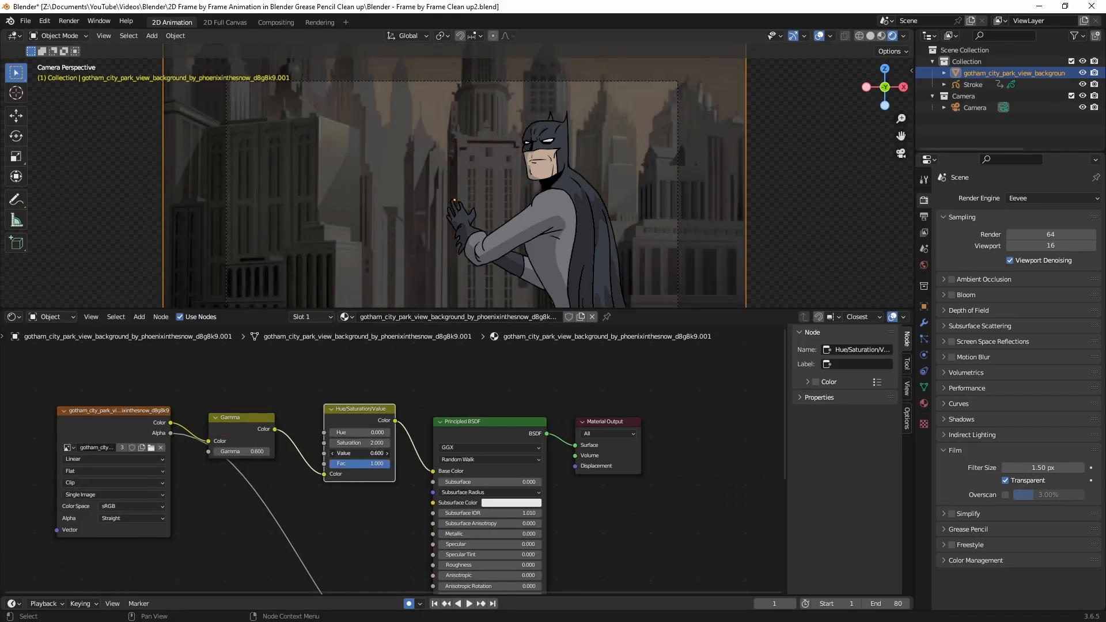
drag(417, 398, 651, 489)
drag(489, 421, 548, 422)
Step: Render the graded background, enlarge the viewport, and render frame 59 to check Batman against it
key(F12)
key(Escape)
drag(489, 309, 489, 546)
scroll(440, 265, down, 1)
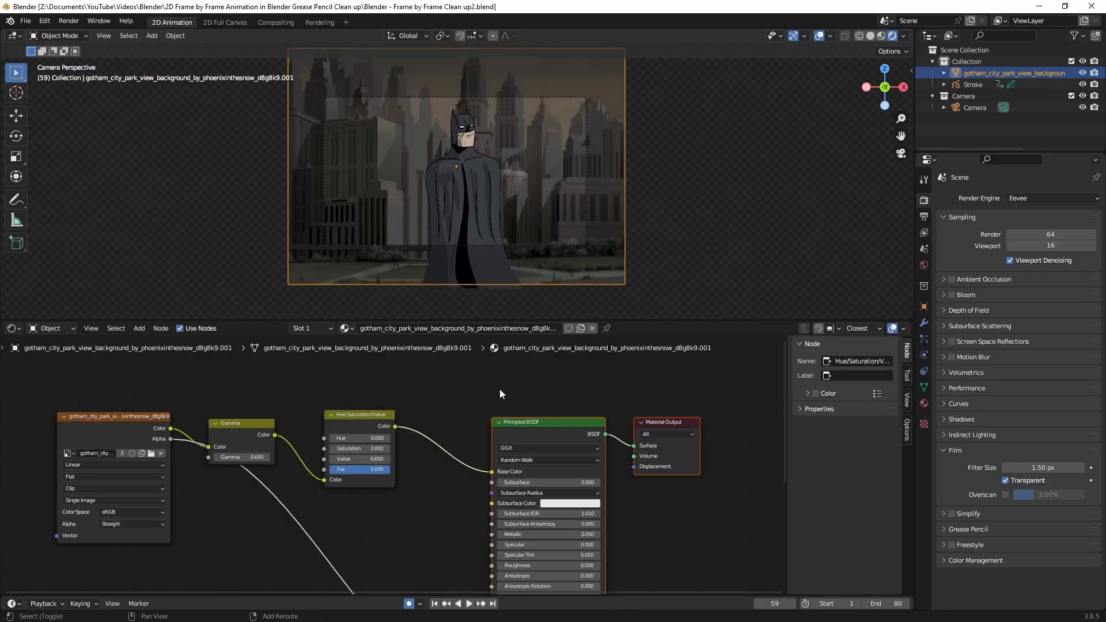
click(564, 440)
drag(564, 440, 524, 514)
key(F12)
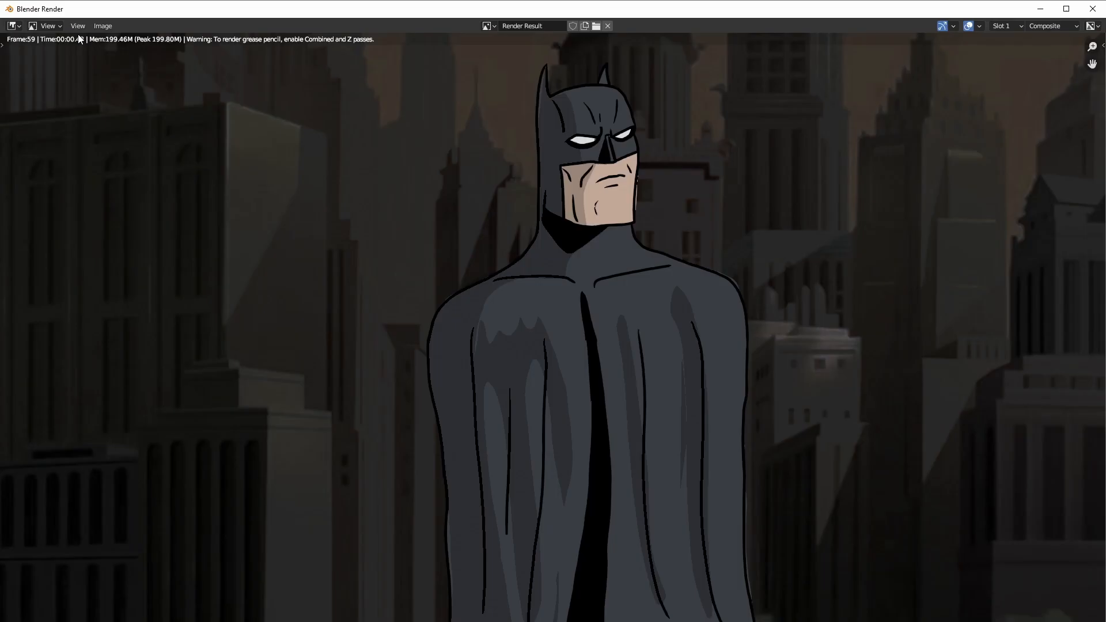
Step: Dissolve the Hue/Saturation/Value node in the background material and render frame 59 again to compare
key(Escape)
key(ctrl+x)
key(F12)
key(Escape)
scroll(517, 174, up, 1)
shift+middle_drag(517, 174, 525, 216)
key(F12)
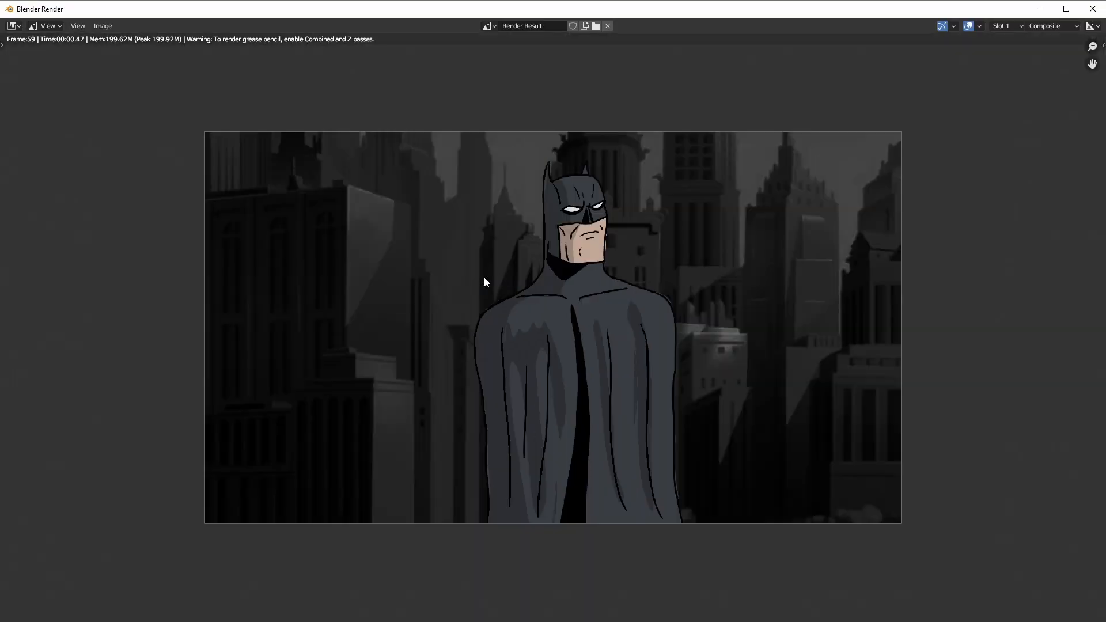
key(Escape)
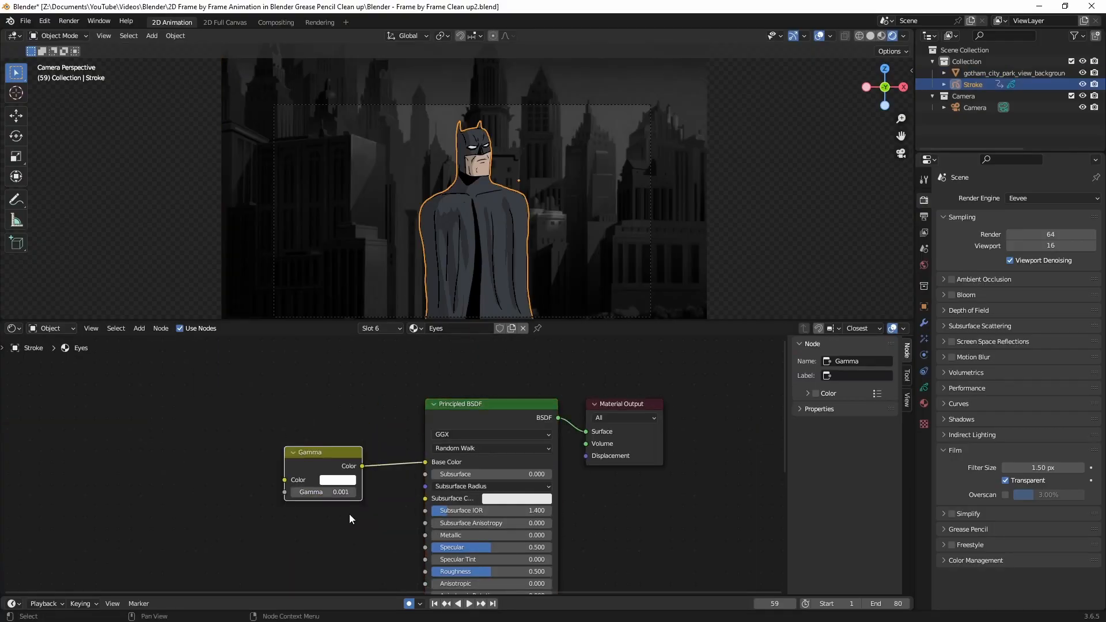
Step: Render the image at frame 59 once more and switch the lower editor back to the Dope Sheet
key(F12)
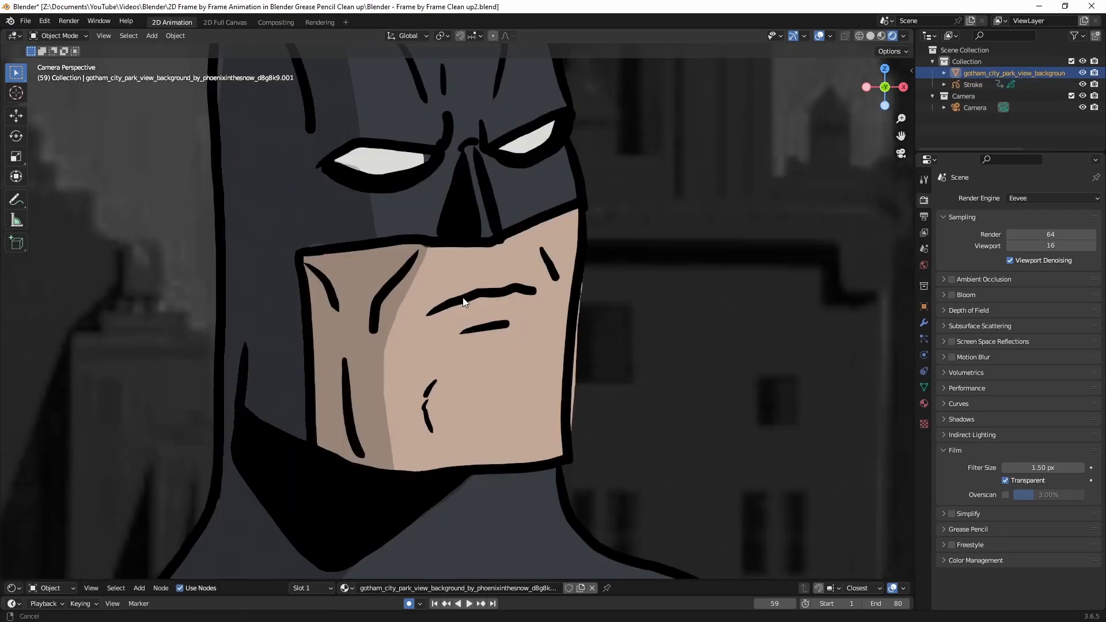
click(11, 478)
click(219, 362)
scroll(452, 342, up, 2)
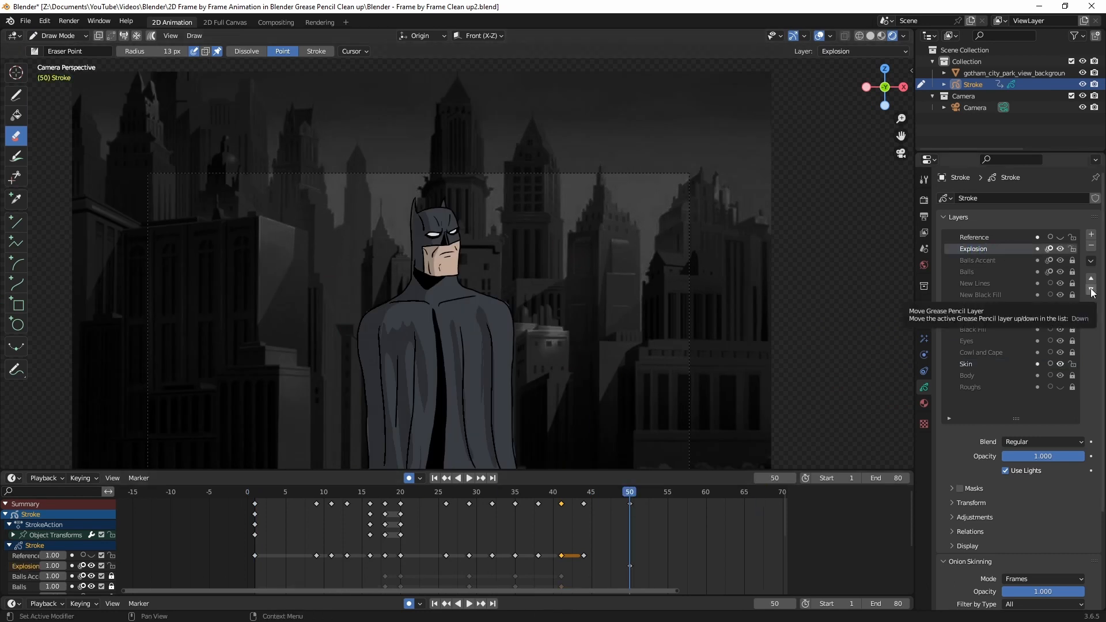
Step: Move the Explosion layer down the layer stack to just below New Black Fill
click(1091, 289)
click(1091, 289)
click(1091, 290)
click(1091, 289)
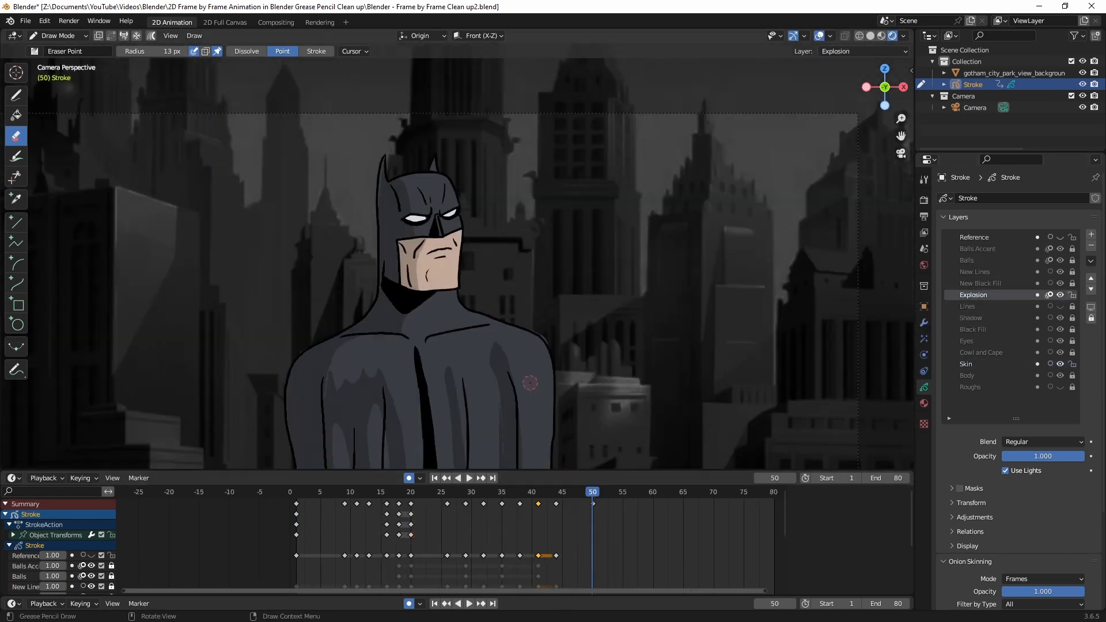
Step: Name the new tan fill-only material Explosion
double_click(1018, 326)
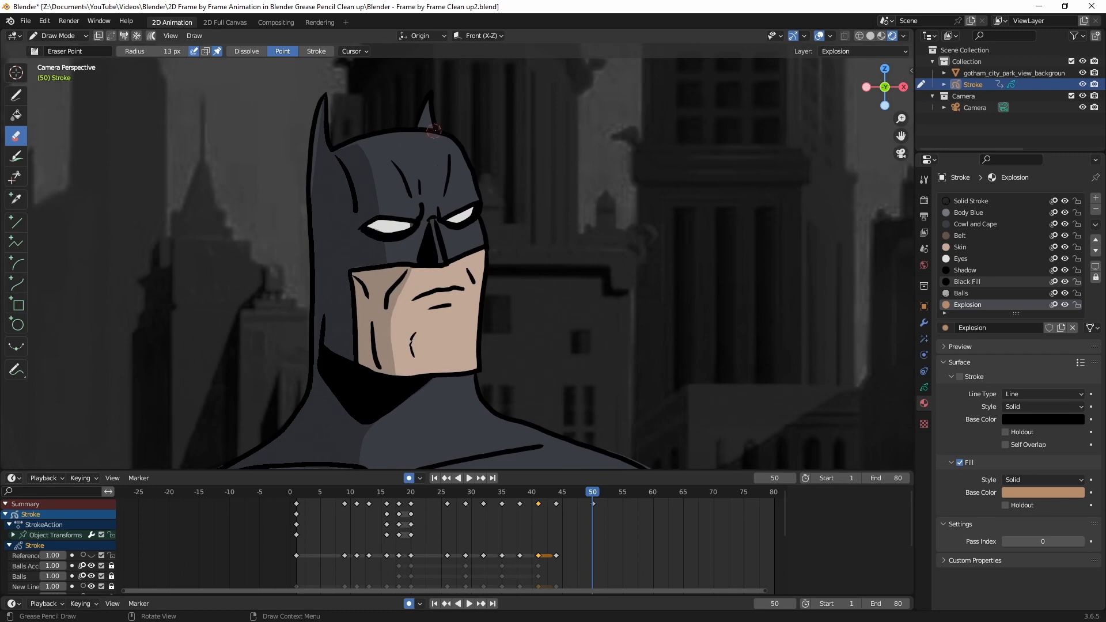
click(924, 387)
click(924, 403)
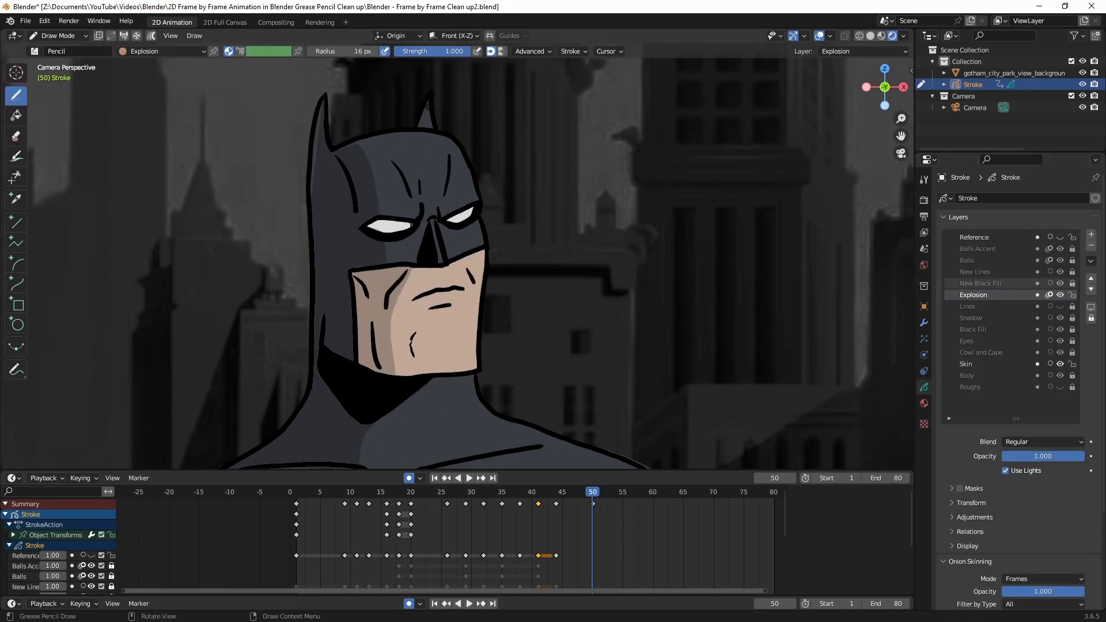
Step: Draw Explosion light fills over Batman's face and chest on the Explosion layer at frame 50, and lower the layer's opacity to 0.618
mouse_move(403, 144)
mouse_down()
mouse_move(461, 213)
mouse_move(374, 173)
mouse_move(484, 297)
mouse_up()
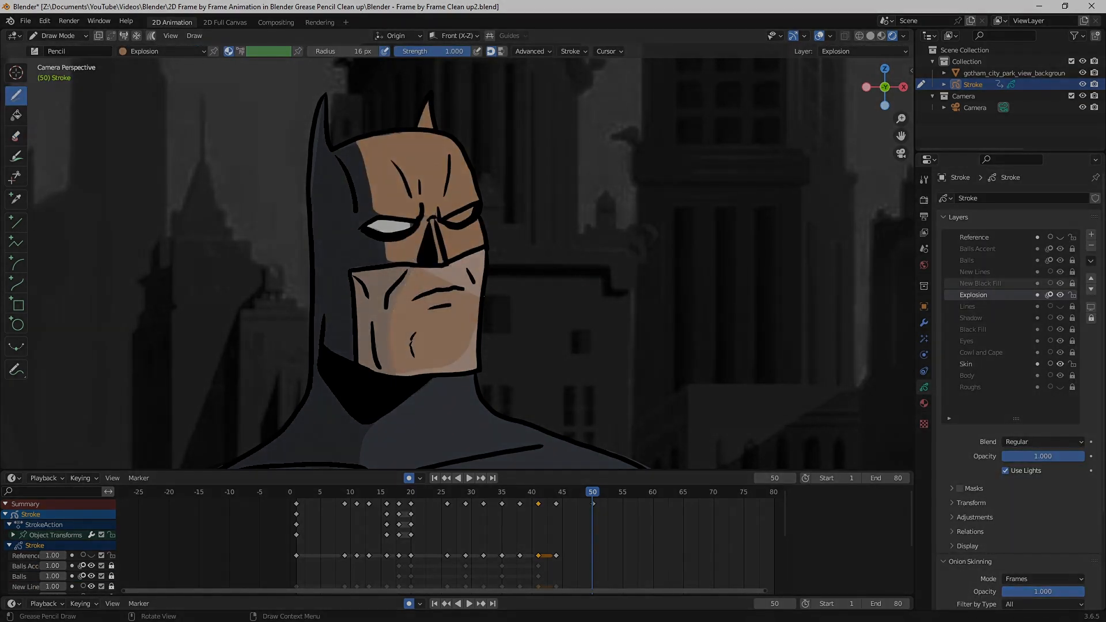
click(1044, 442)
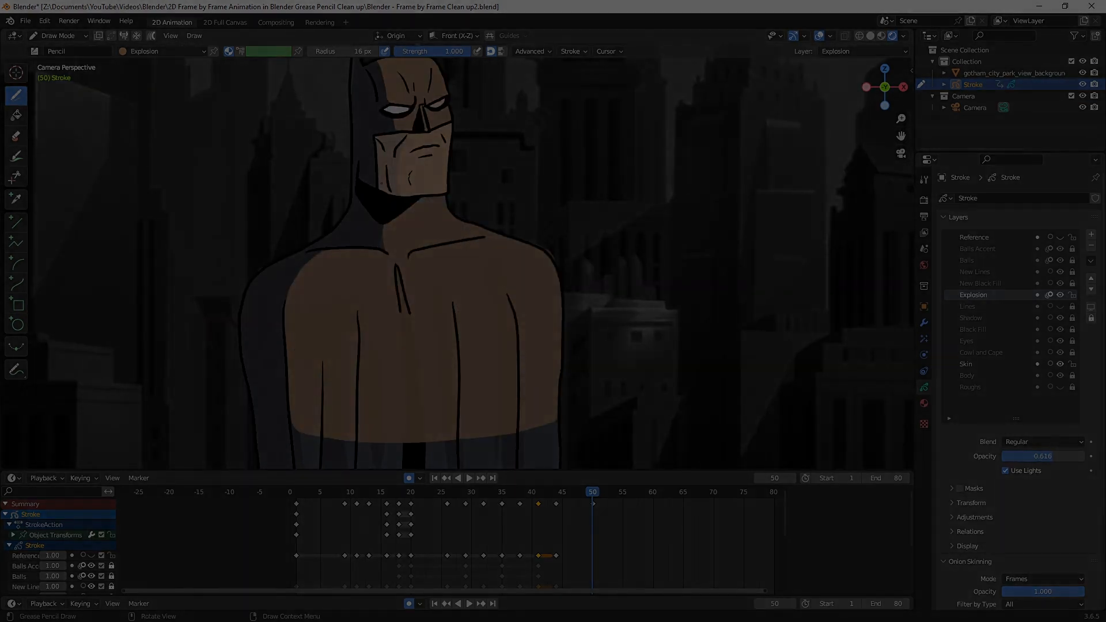